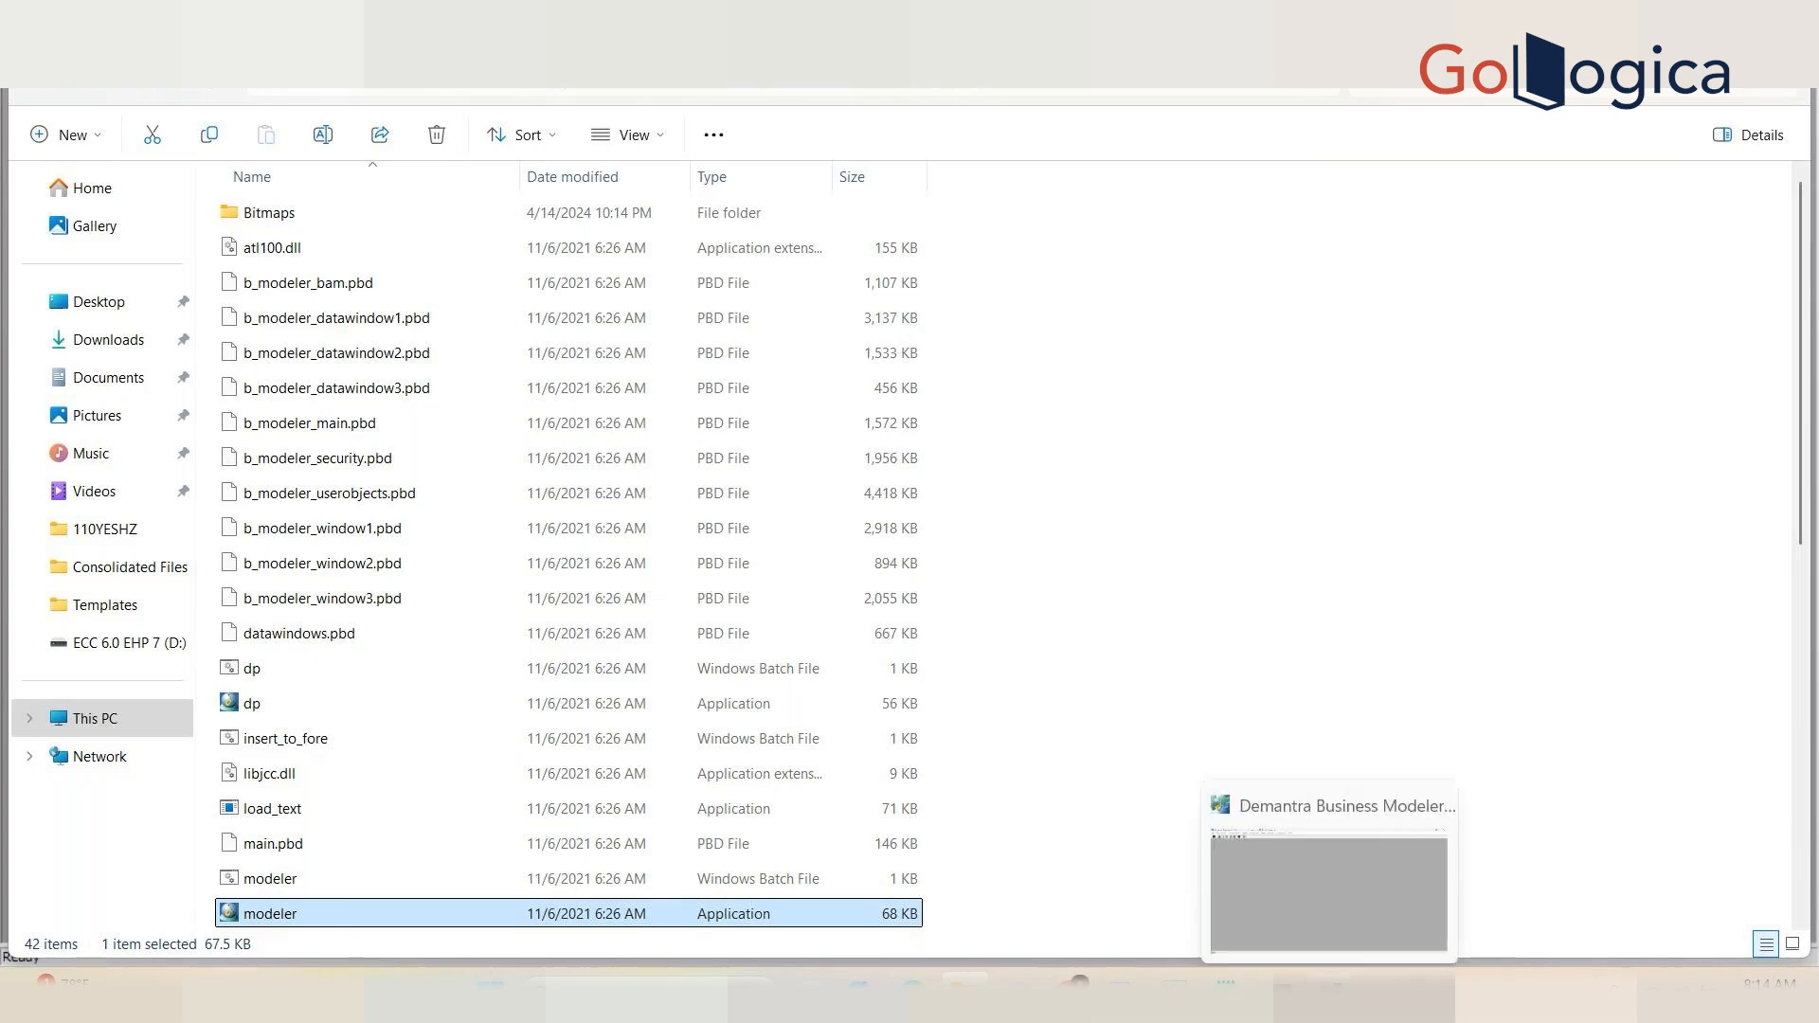
Step: Switch to Demantra Business Modeler and open the Configure Series window
left_click(1332, 993)
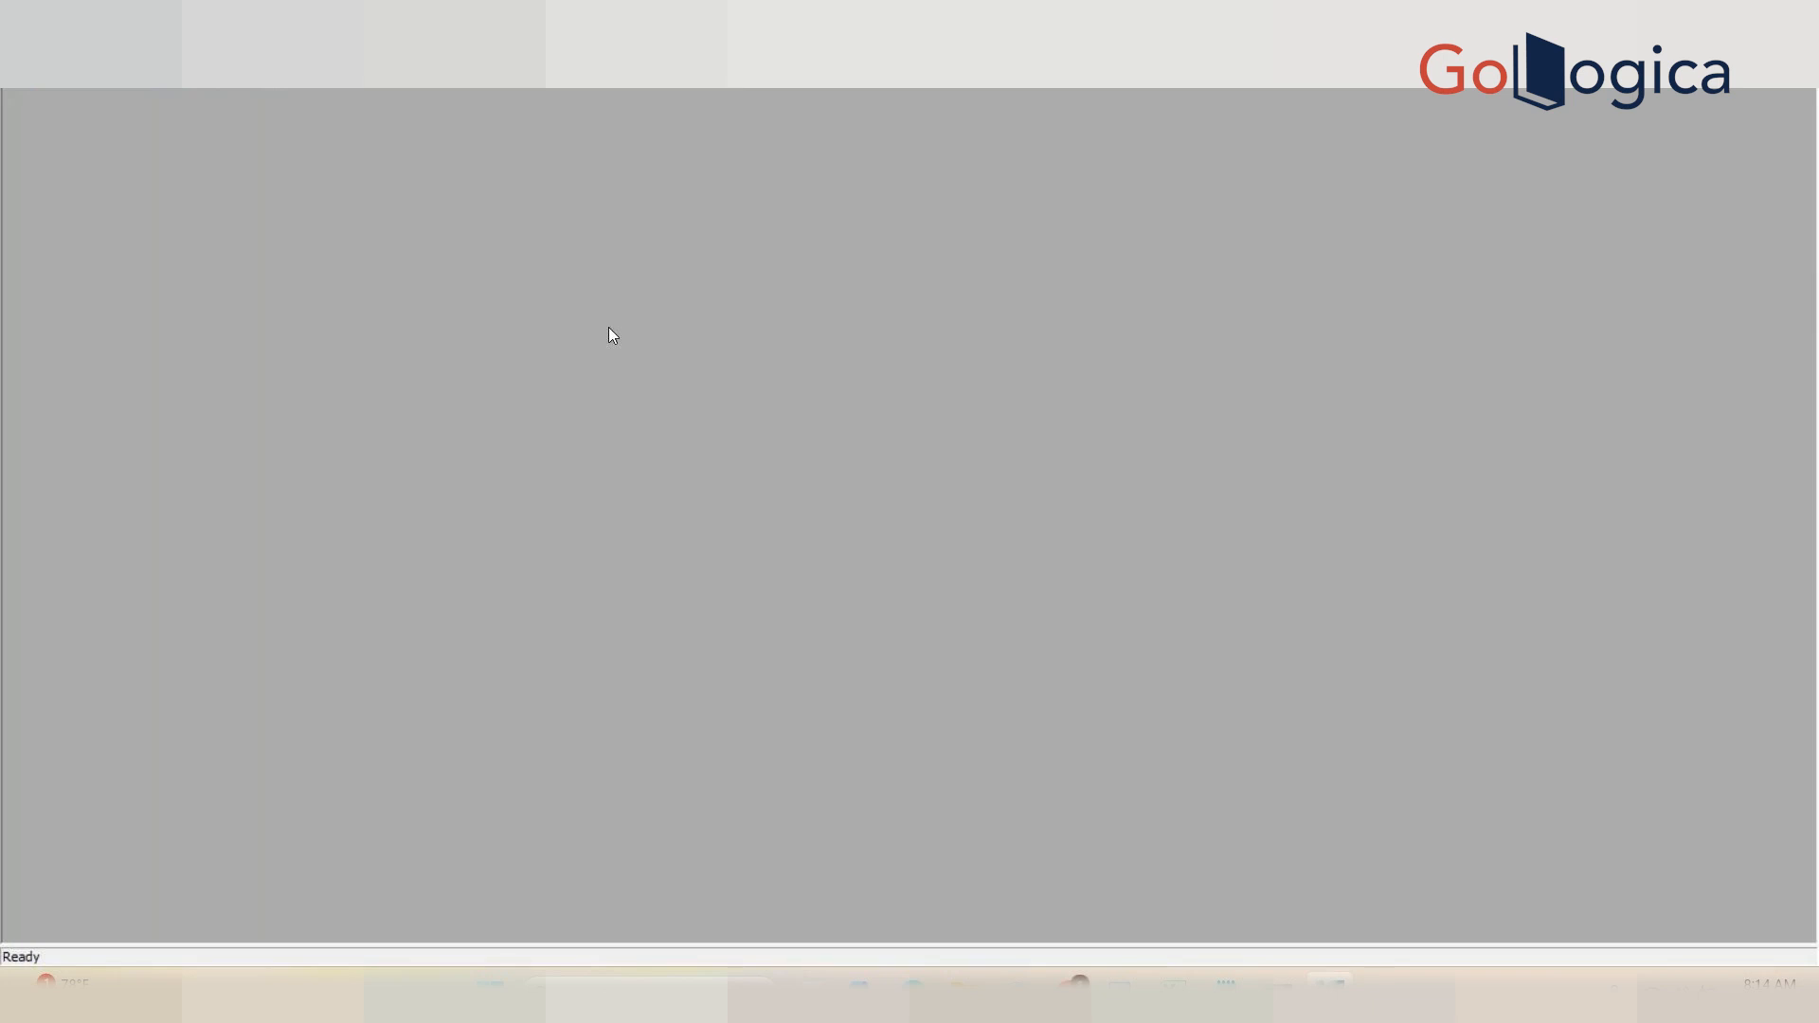
left_click(168, 40)
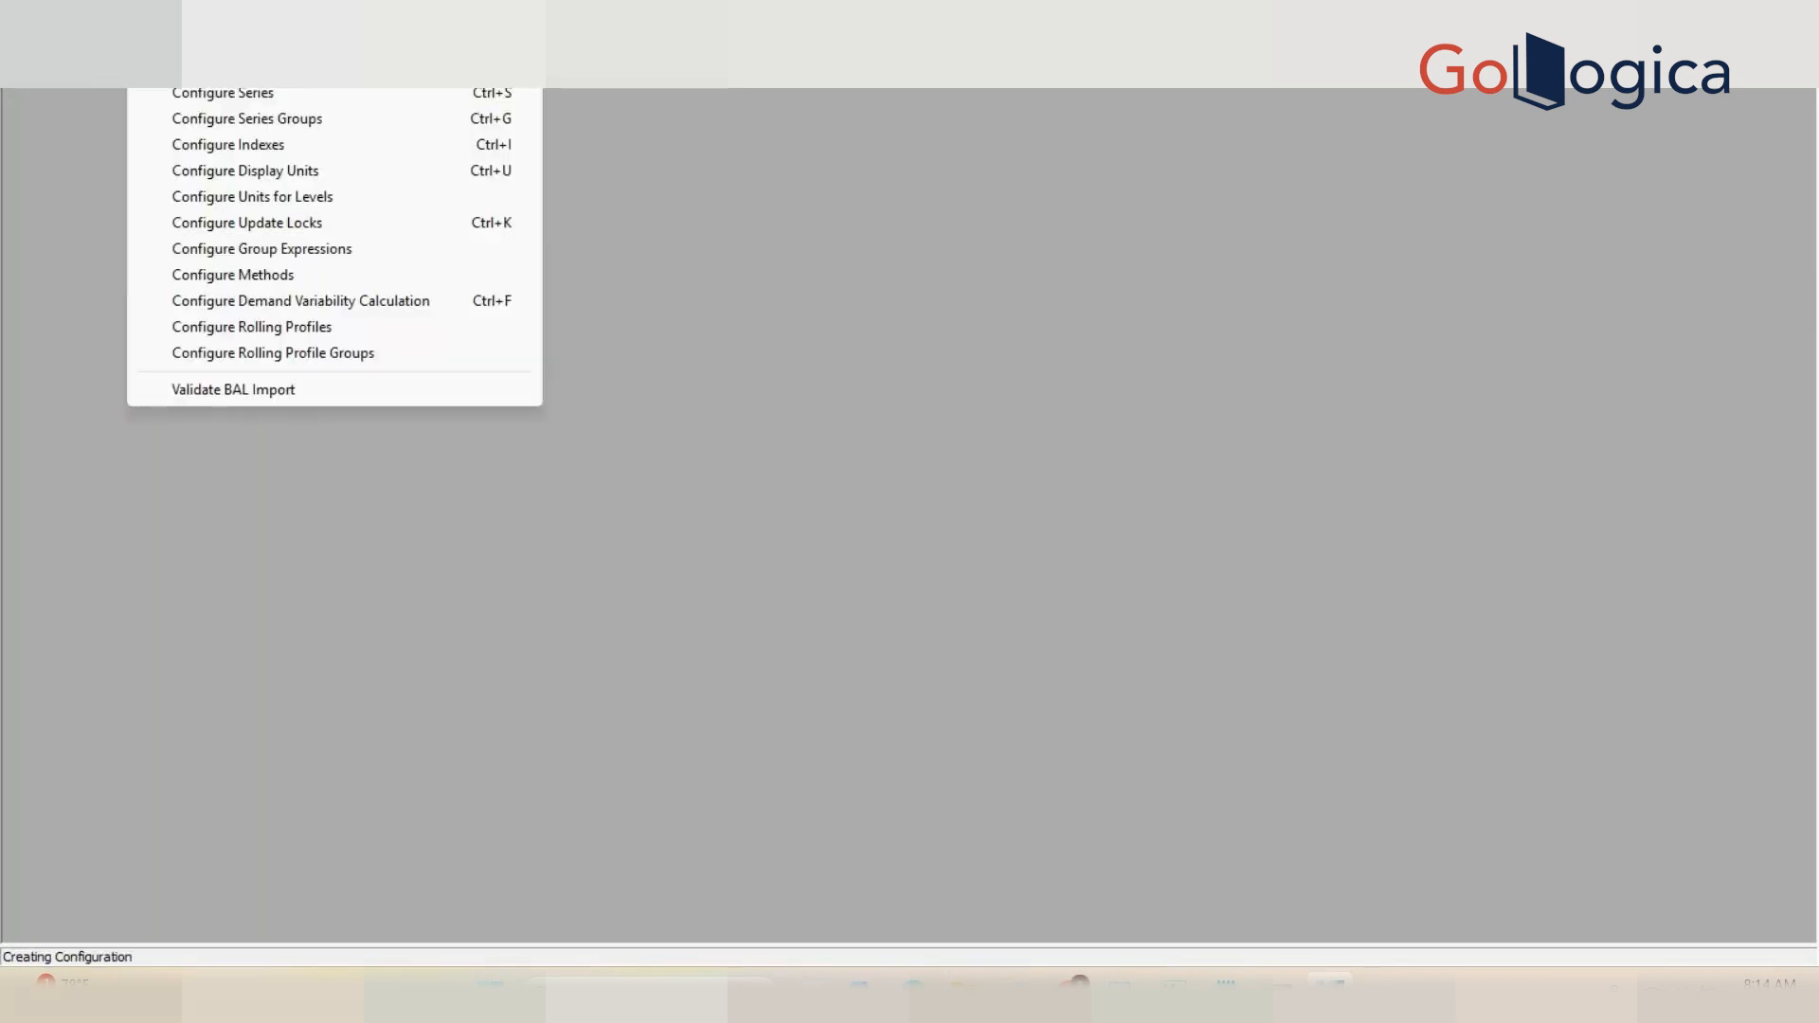
left_click(214, 94)
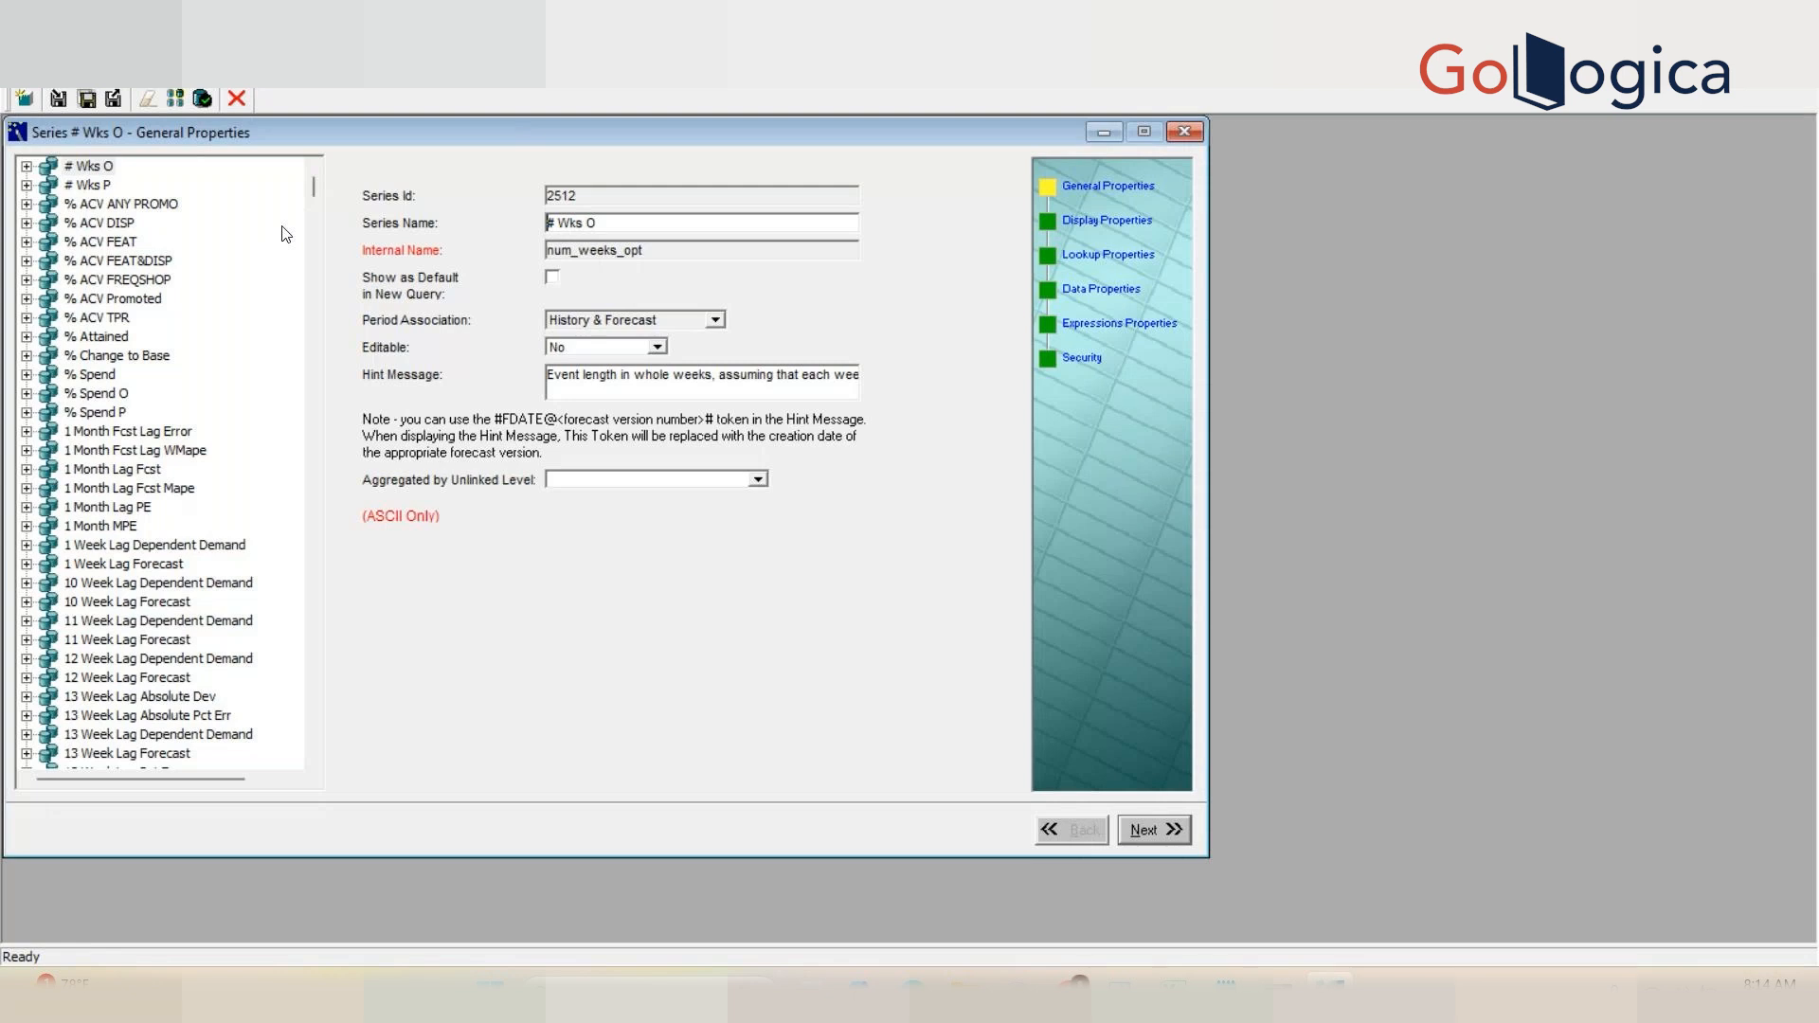
Step: Browse the series list and select the History series
left_click(112, 509)
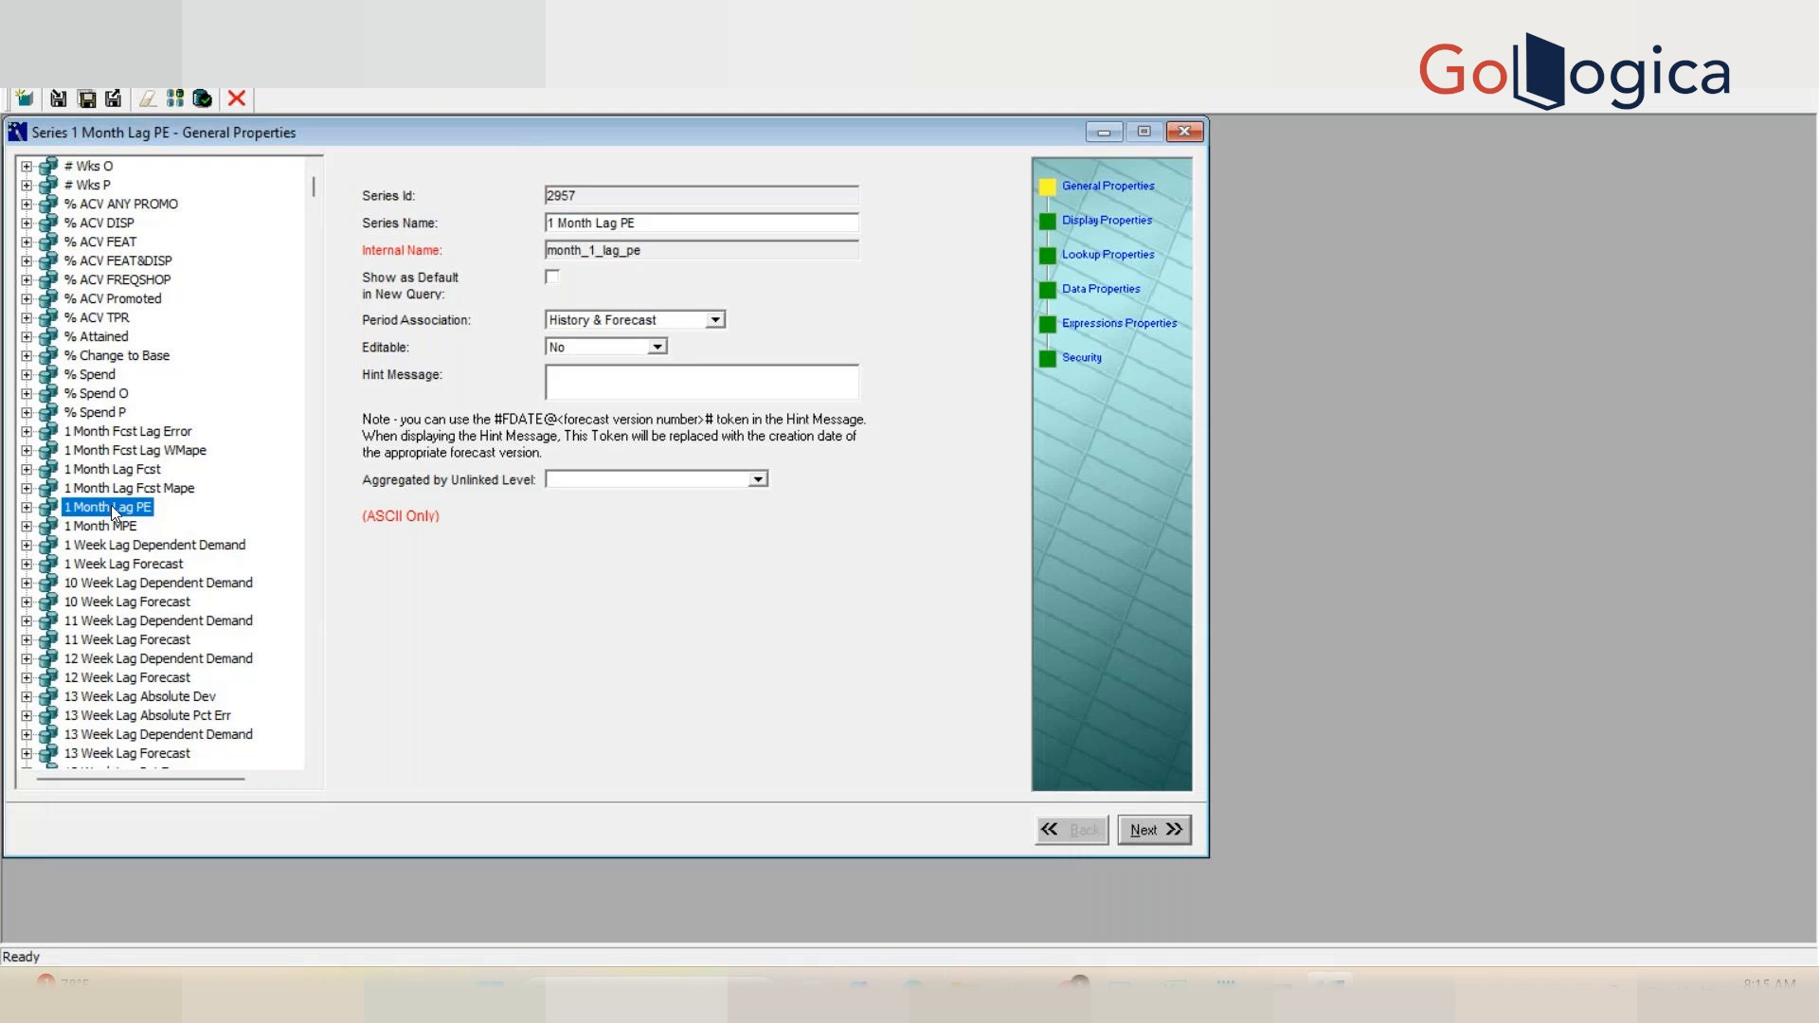
left_click(121, 395)
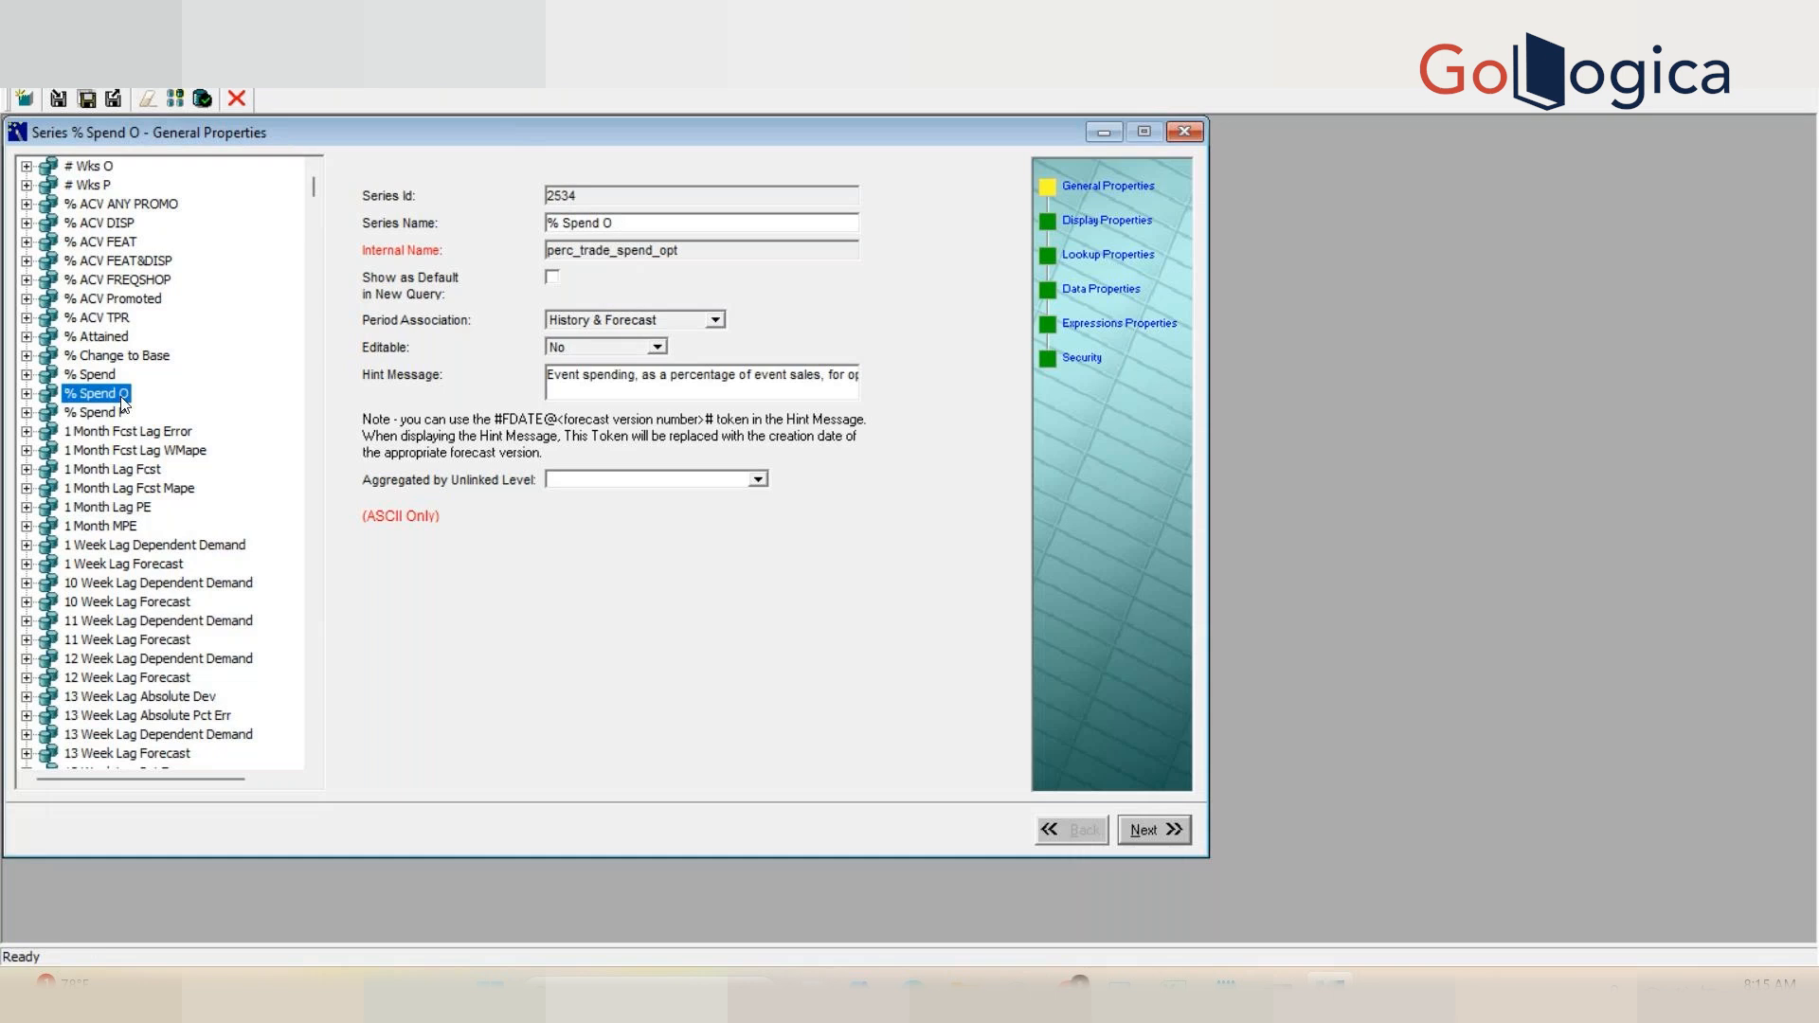
key("h")
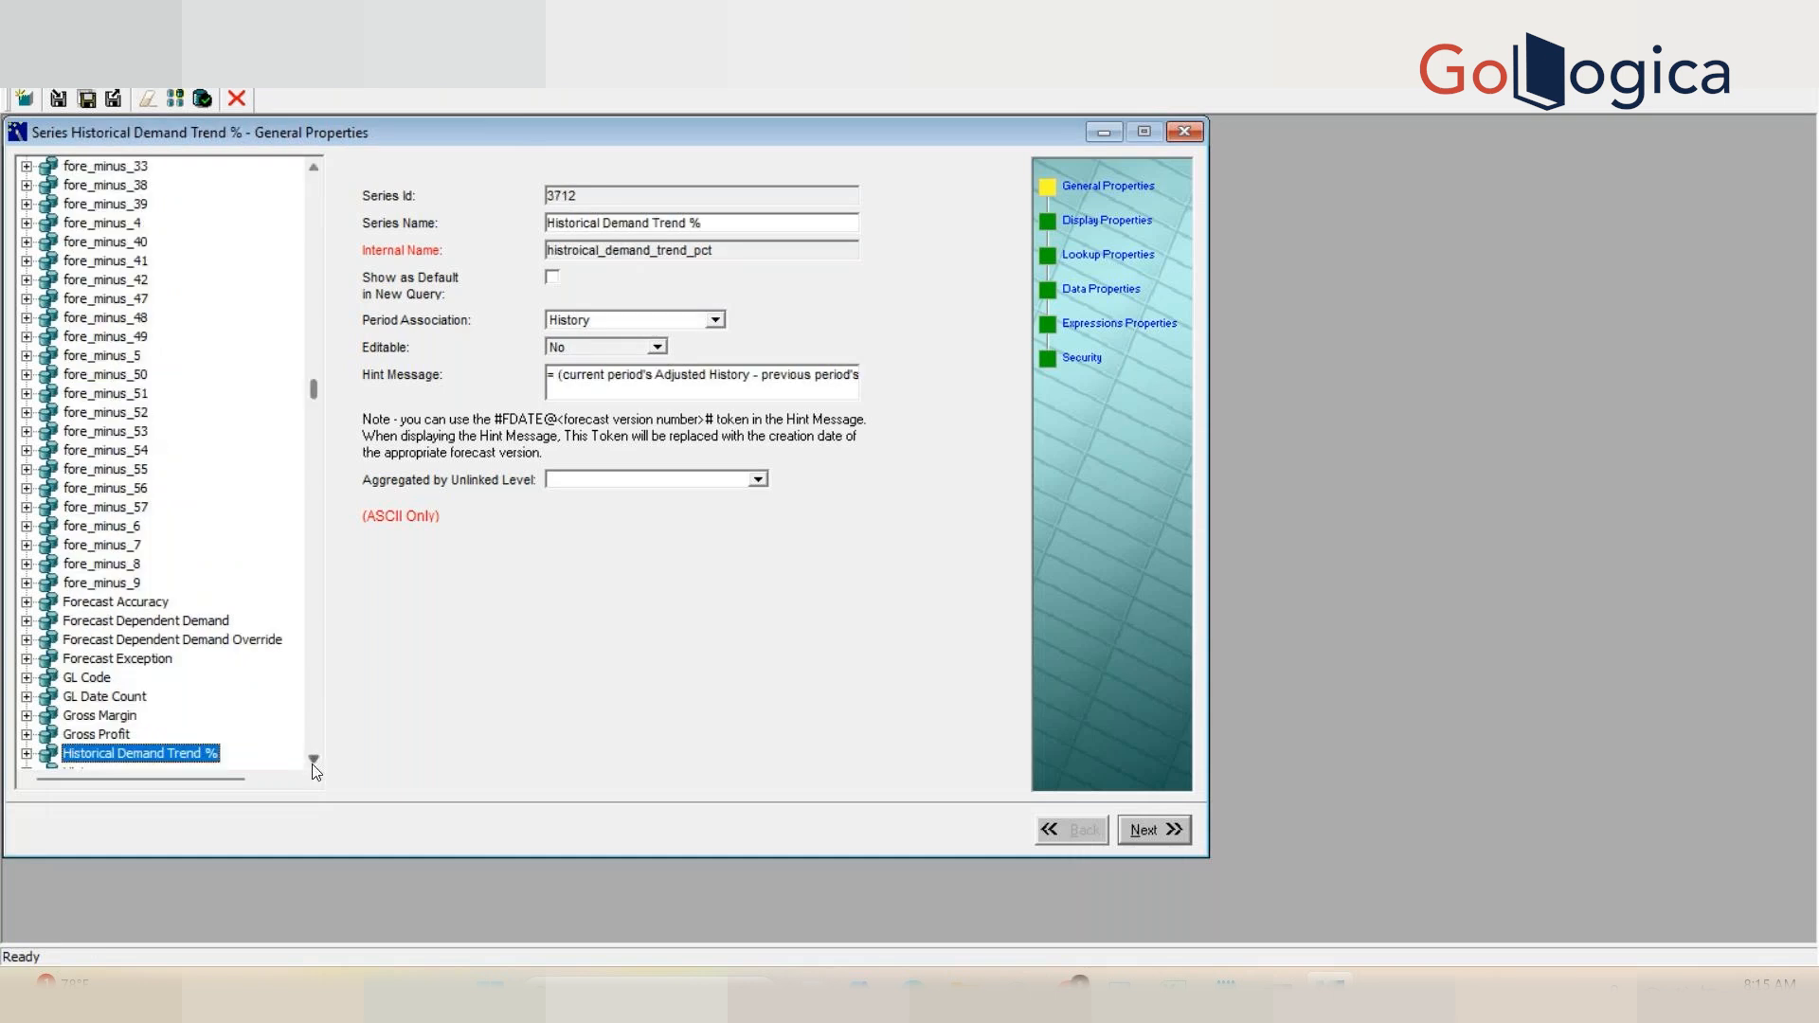
scroll(316, 767, "down", 2)
scroll(319, 767, "down", 3)
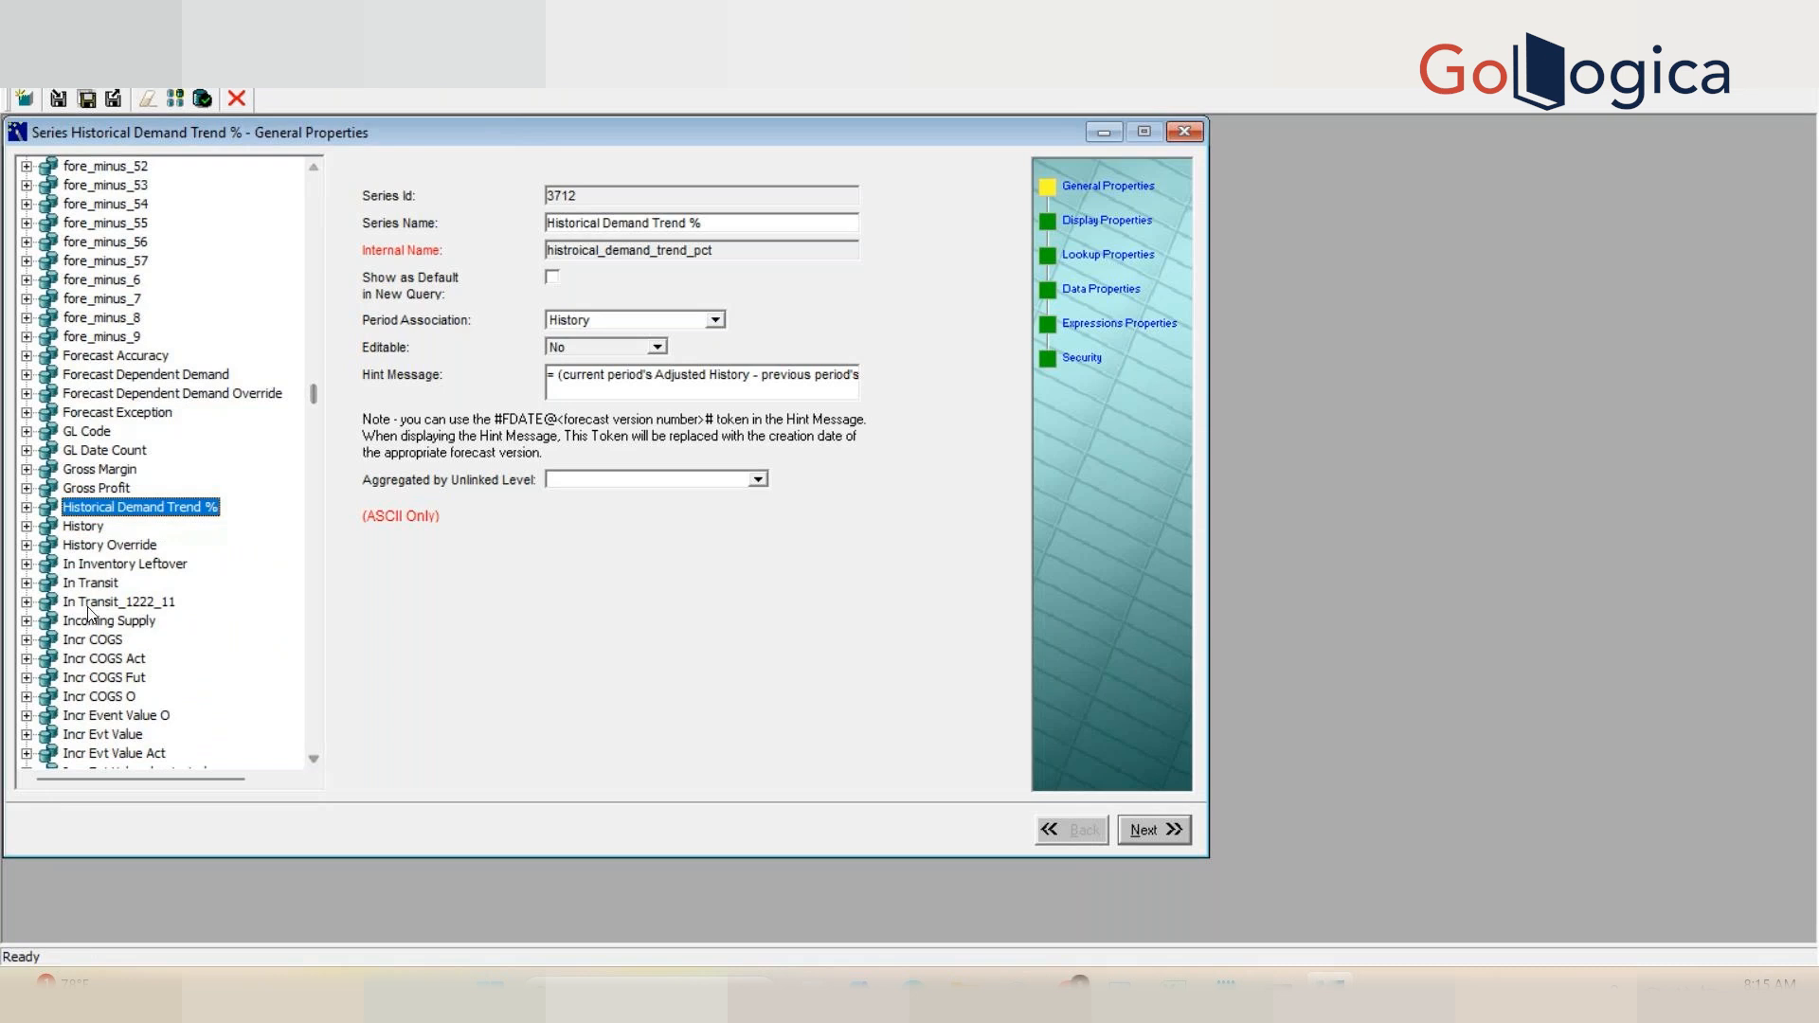
left_click(76, 527)
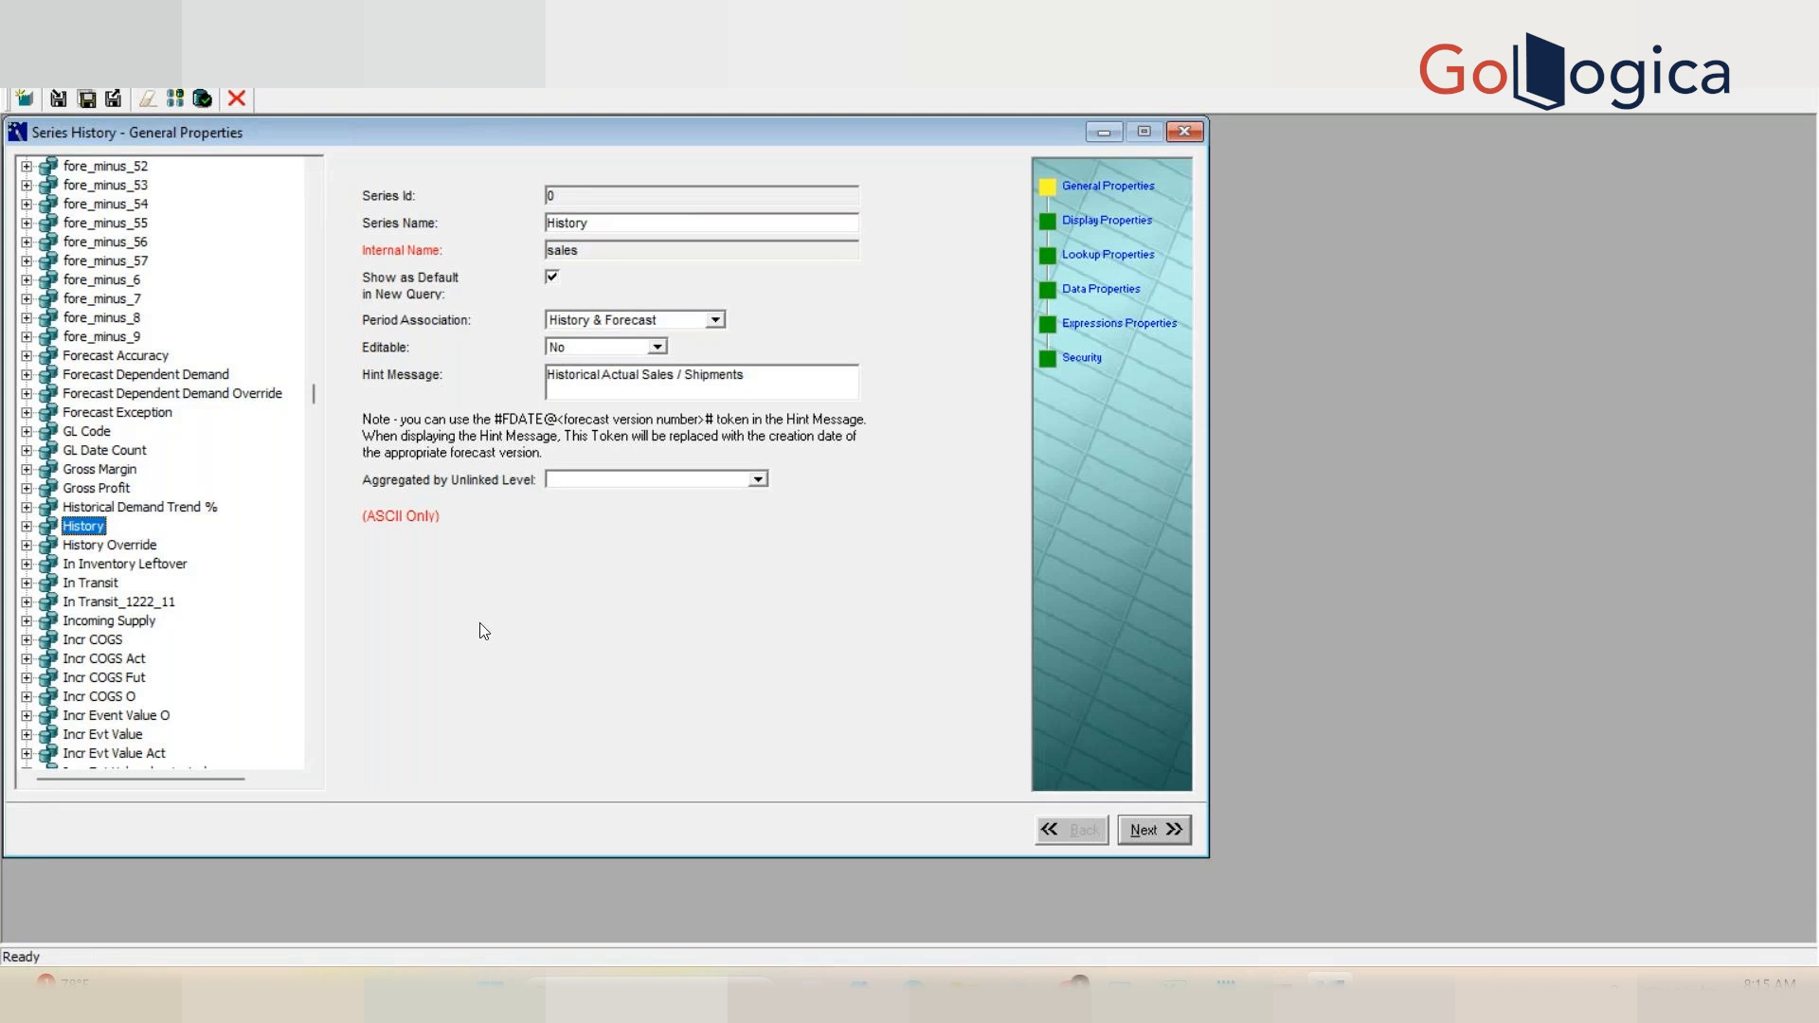
Step: Switch to SQL Developer to examine the ACTUAL_QUANTITY column of the sales query result, then return to Business Modeler
left_click(1115, 978)
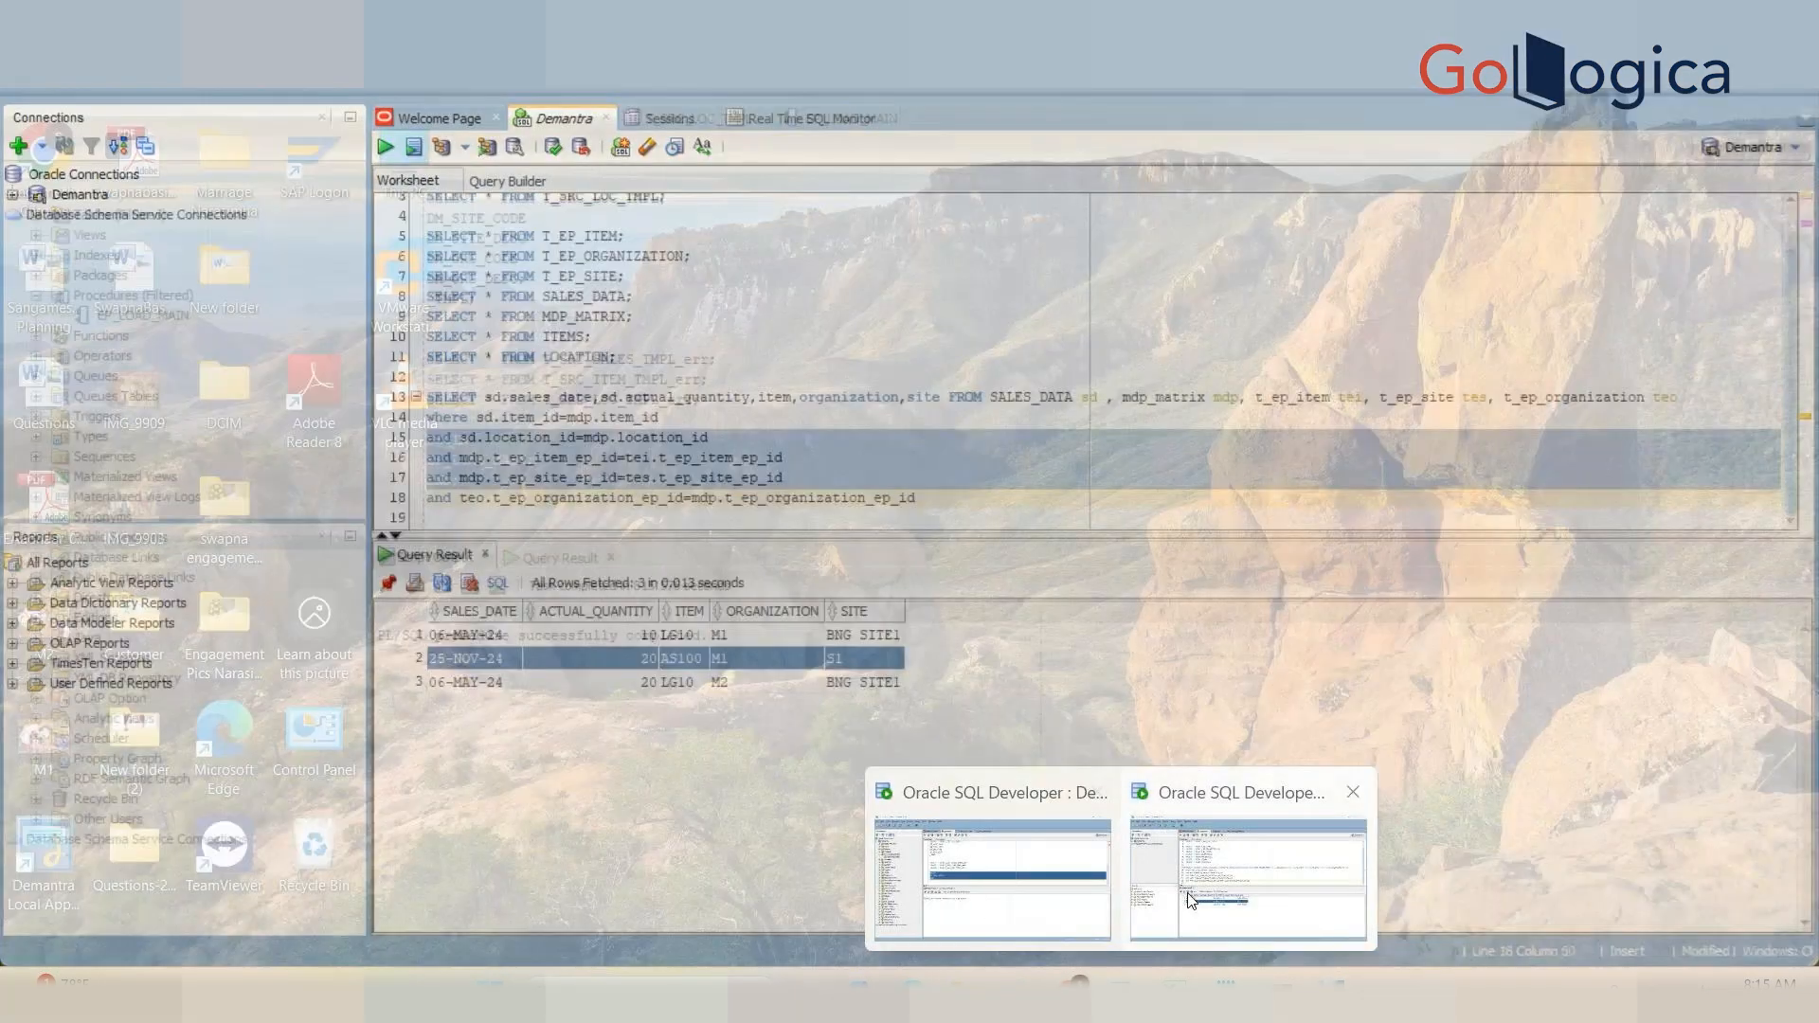
left_click(1248, 876)
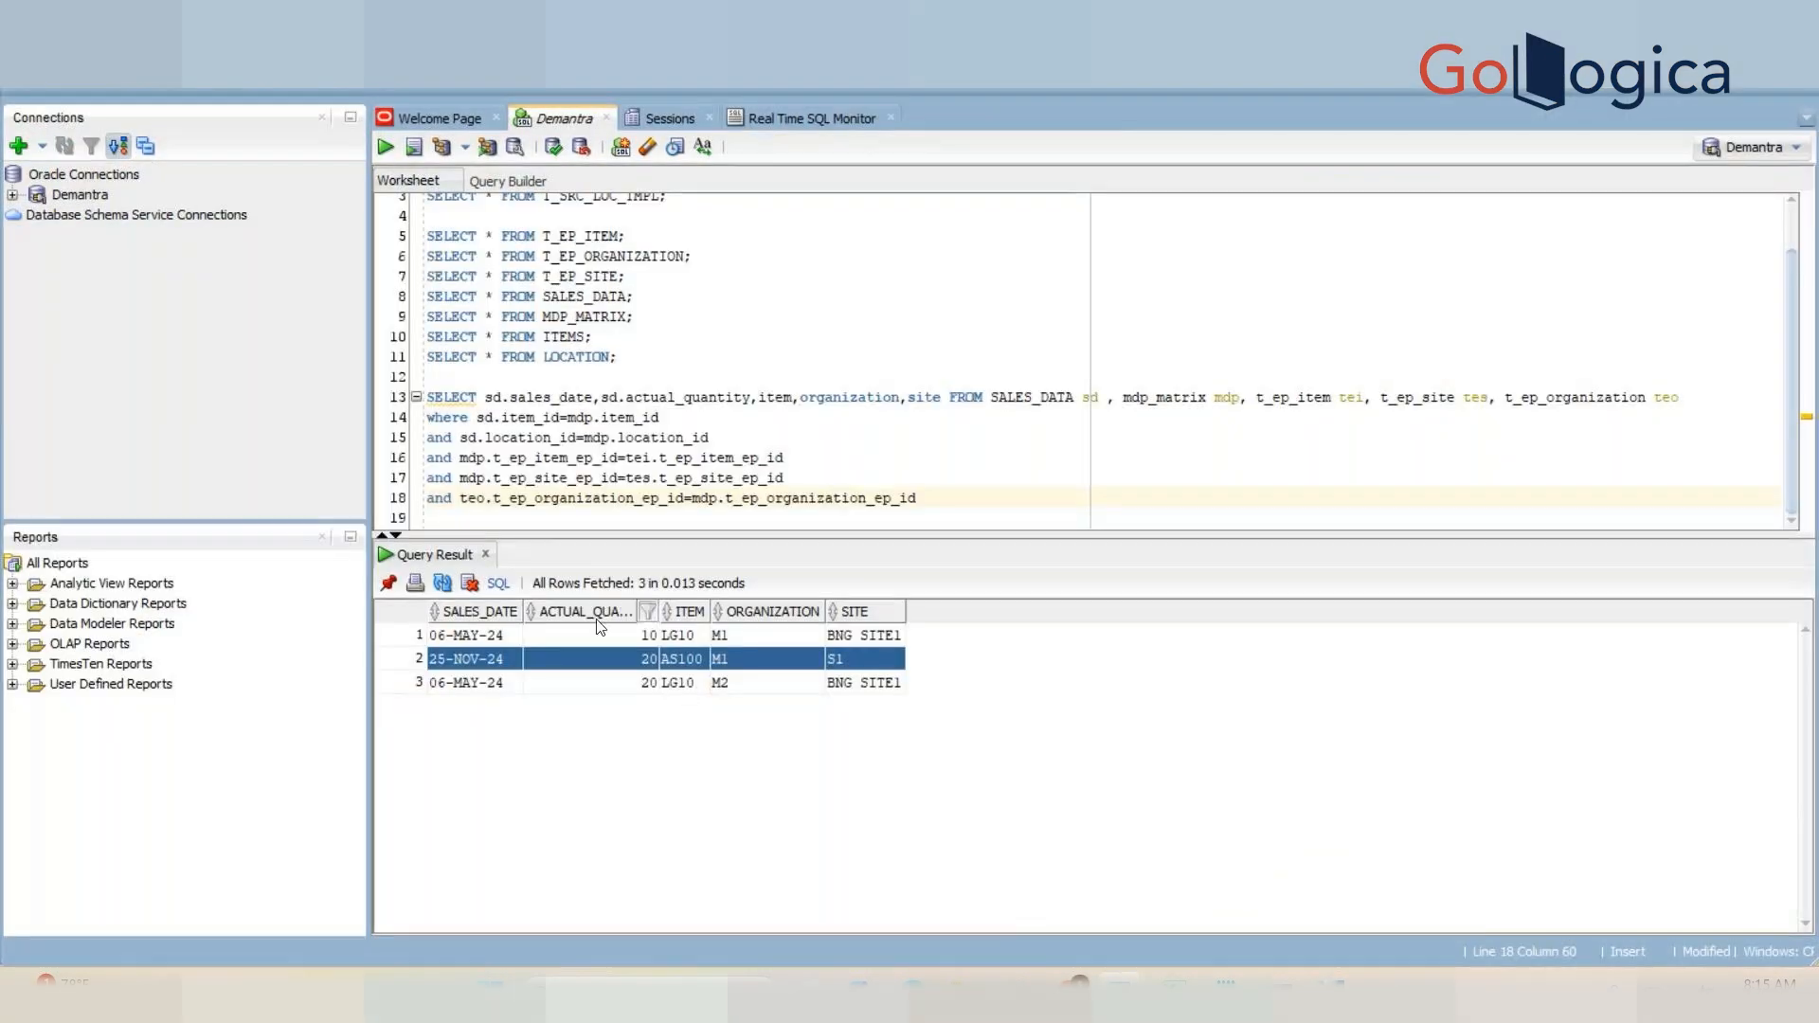
left_click_drag(611, 643, 615, 687)
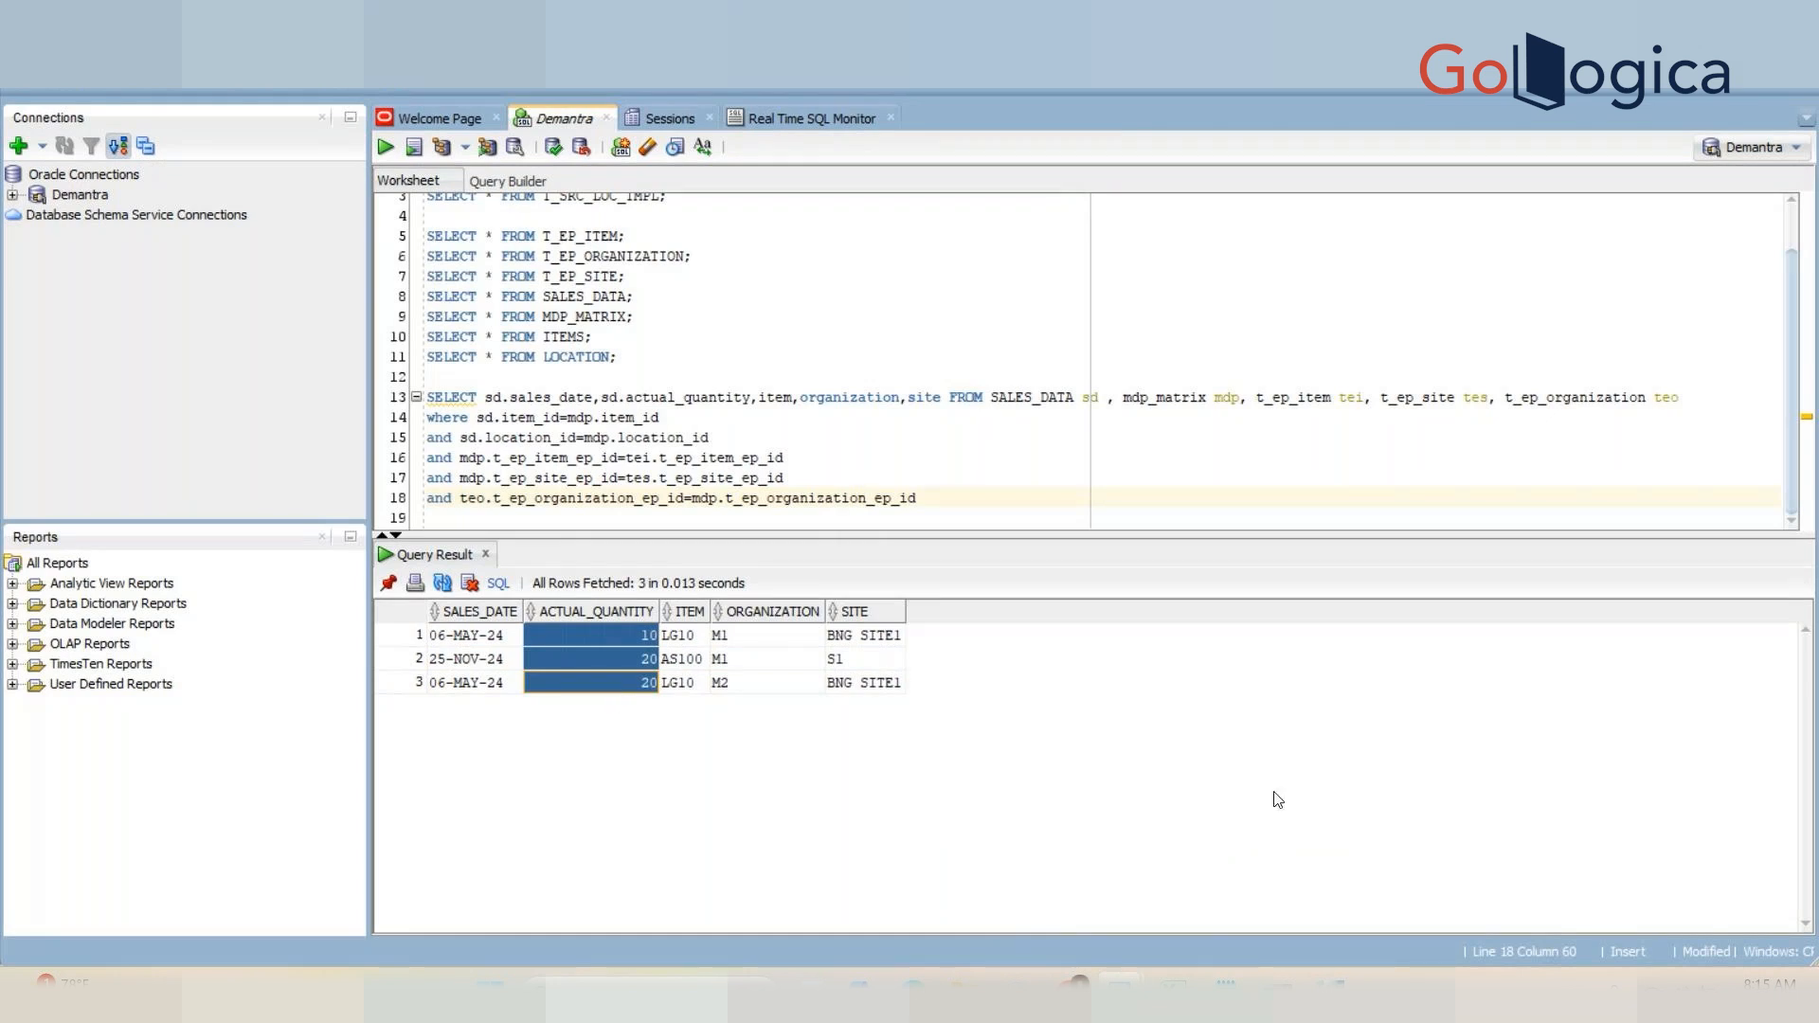
left_click(1333, 983)
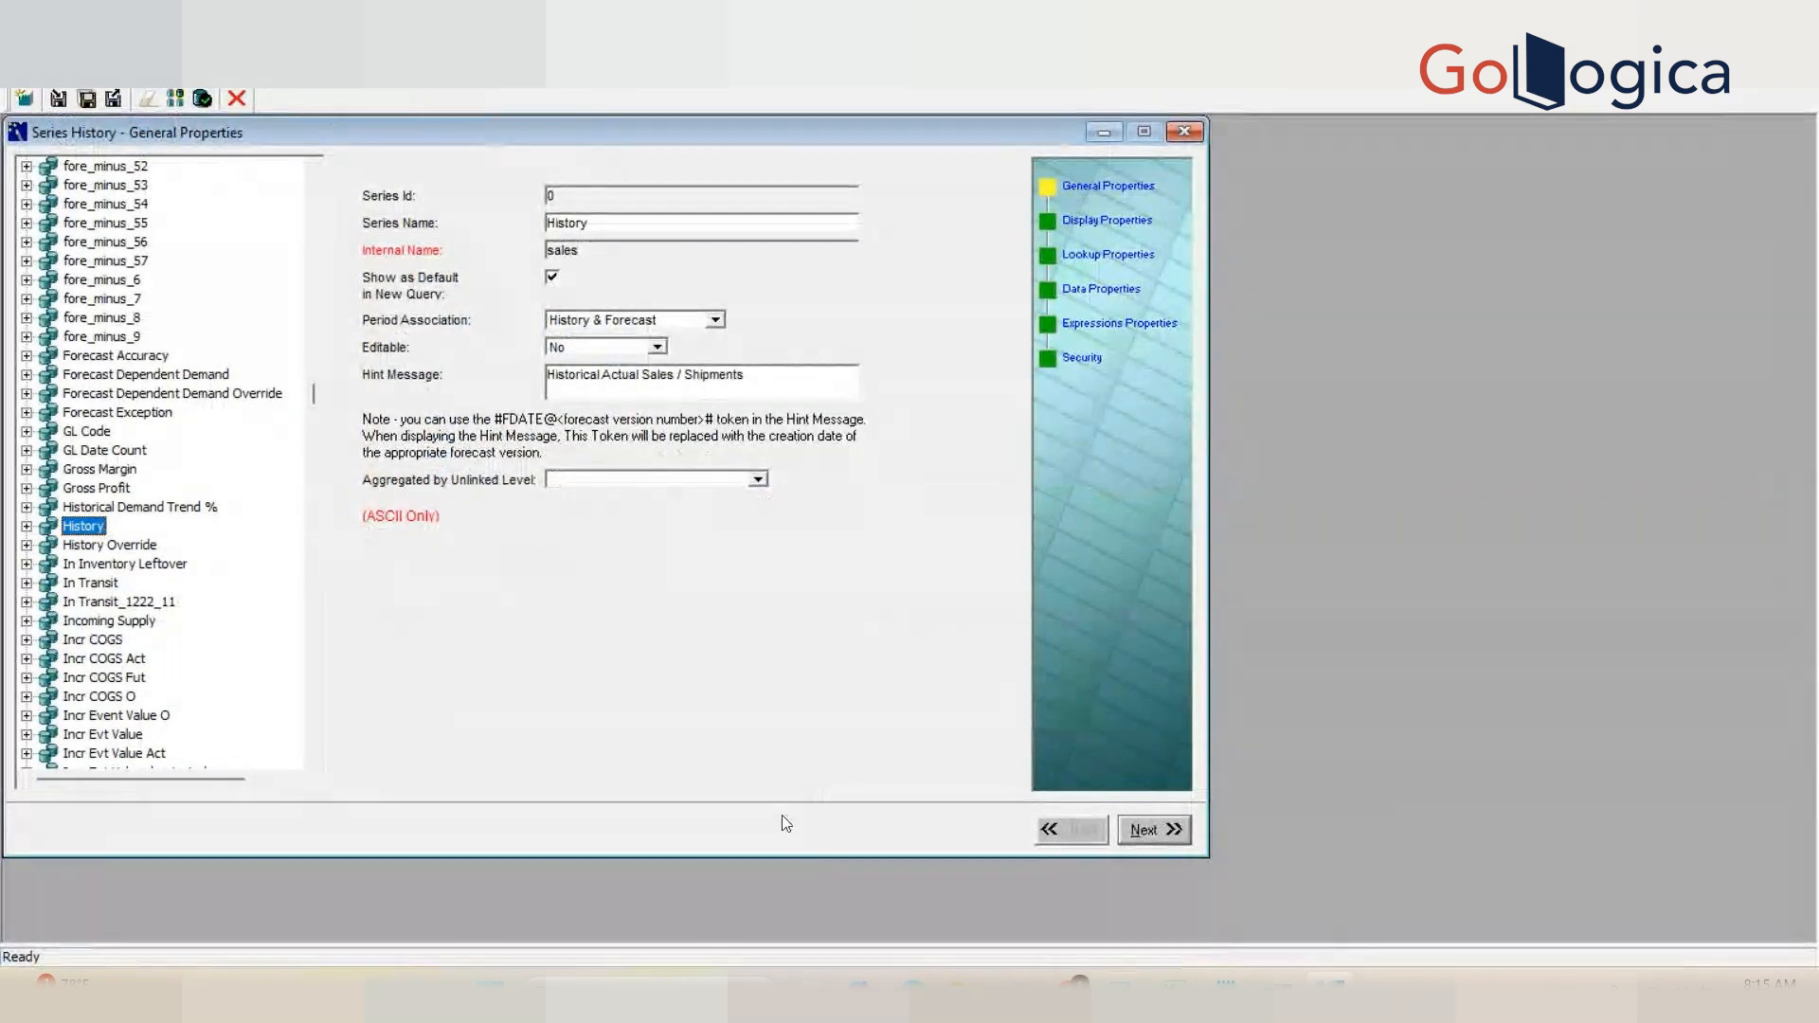
Step: Switch to SQL Developer again to examine the SALES_DATA table in the query, then return to Business Modeler
mouse_move(1120, 985)
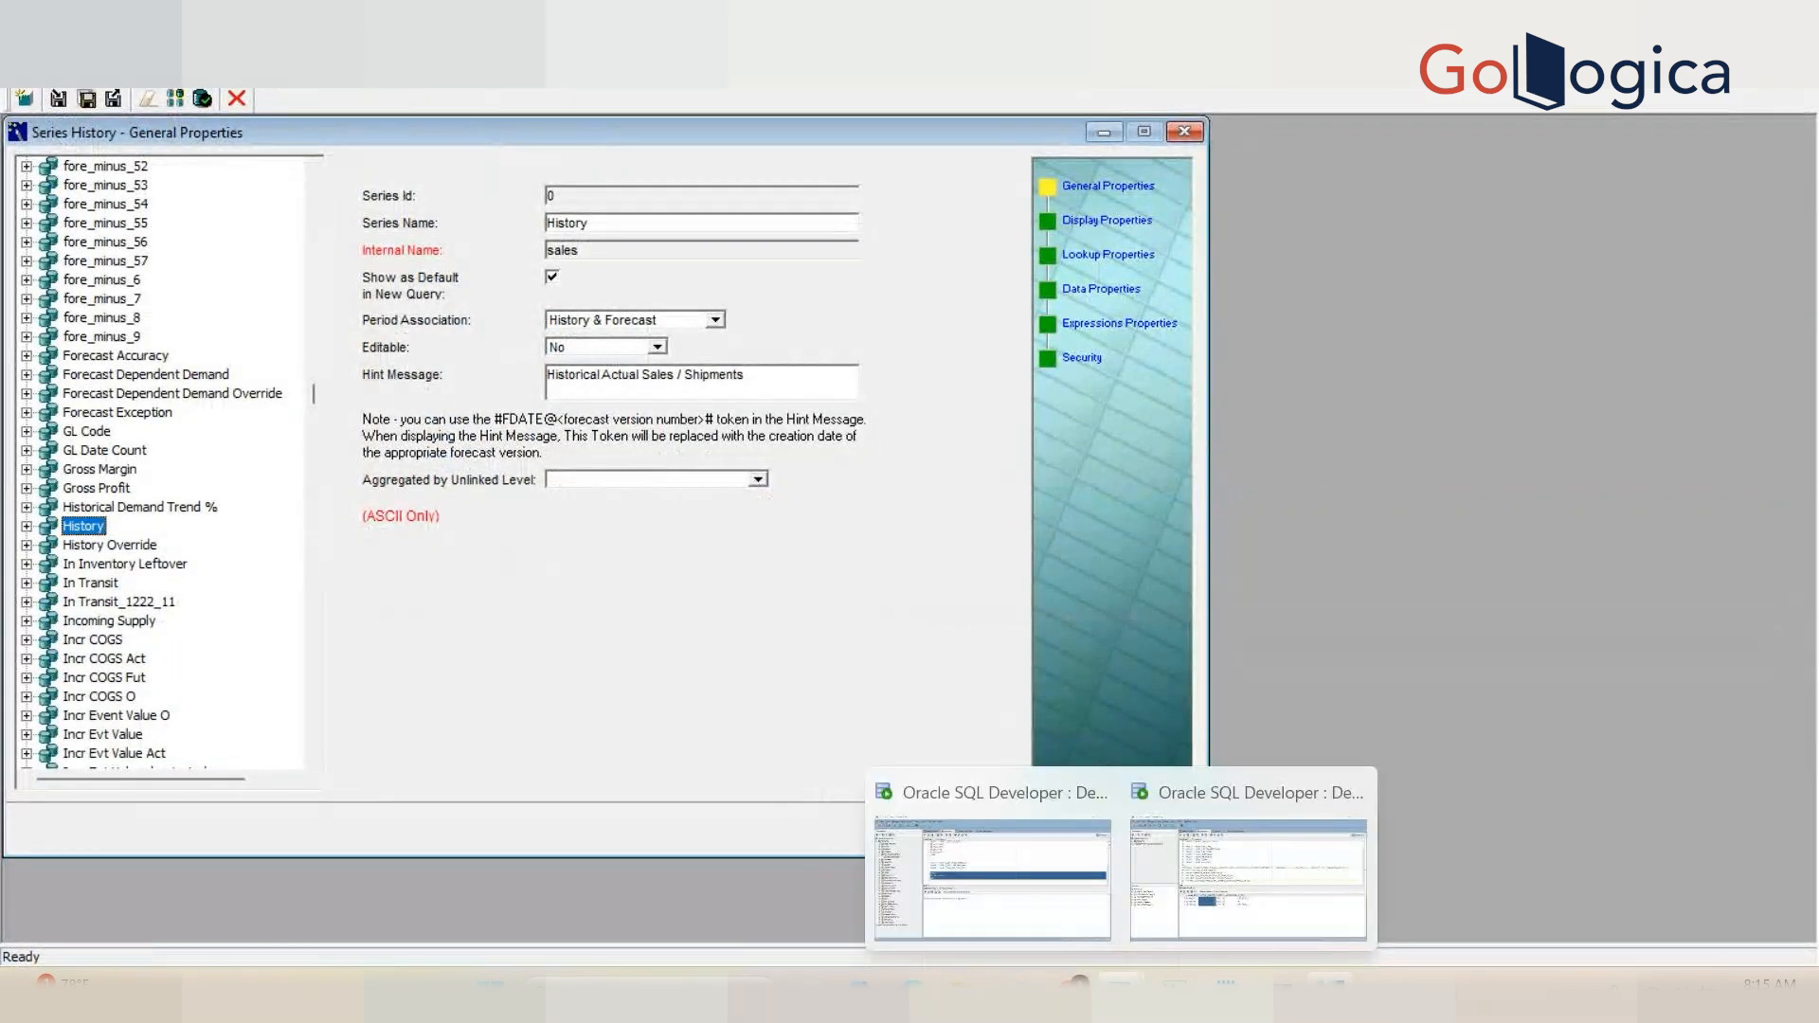
left_click(1202, 906)
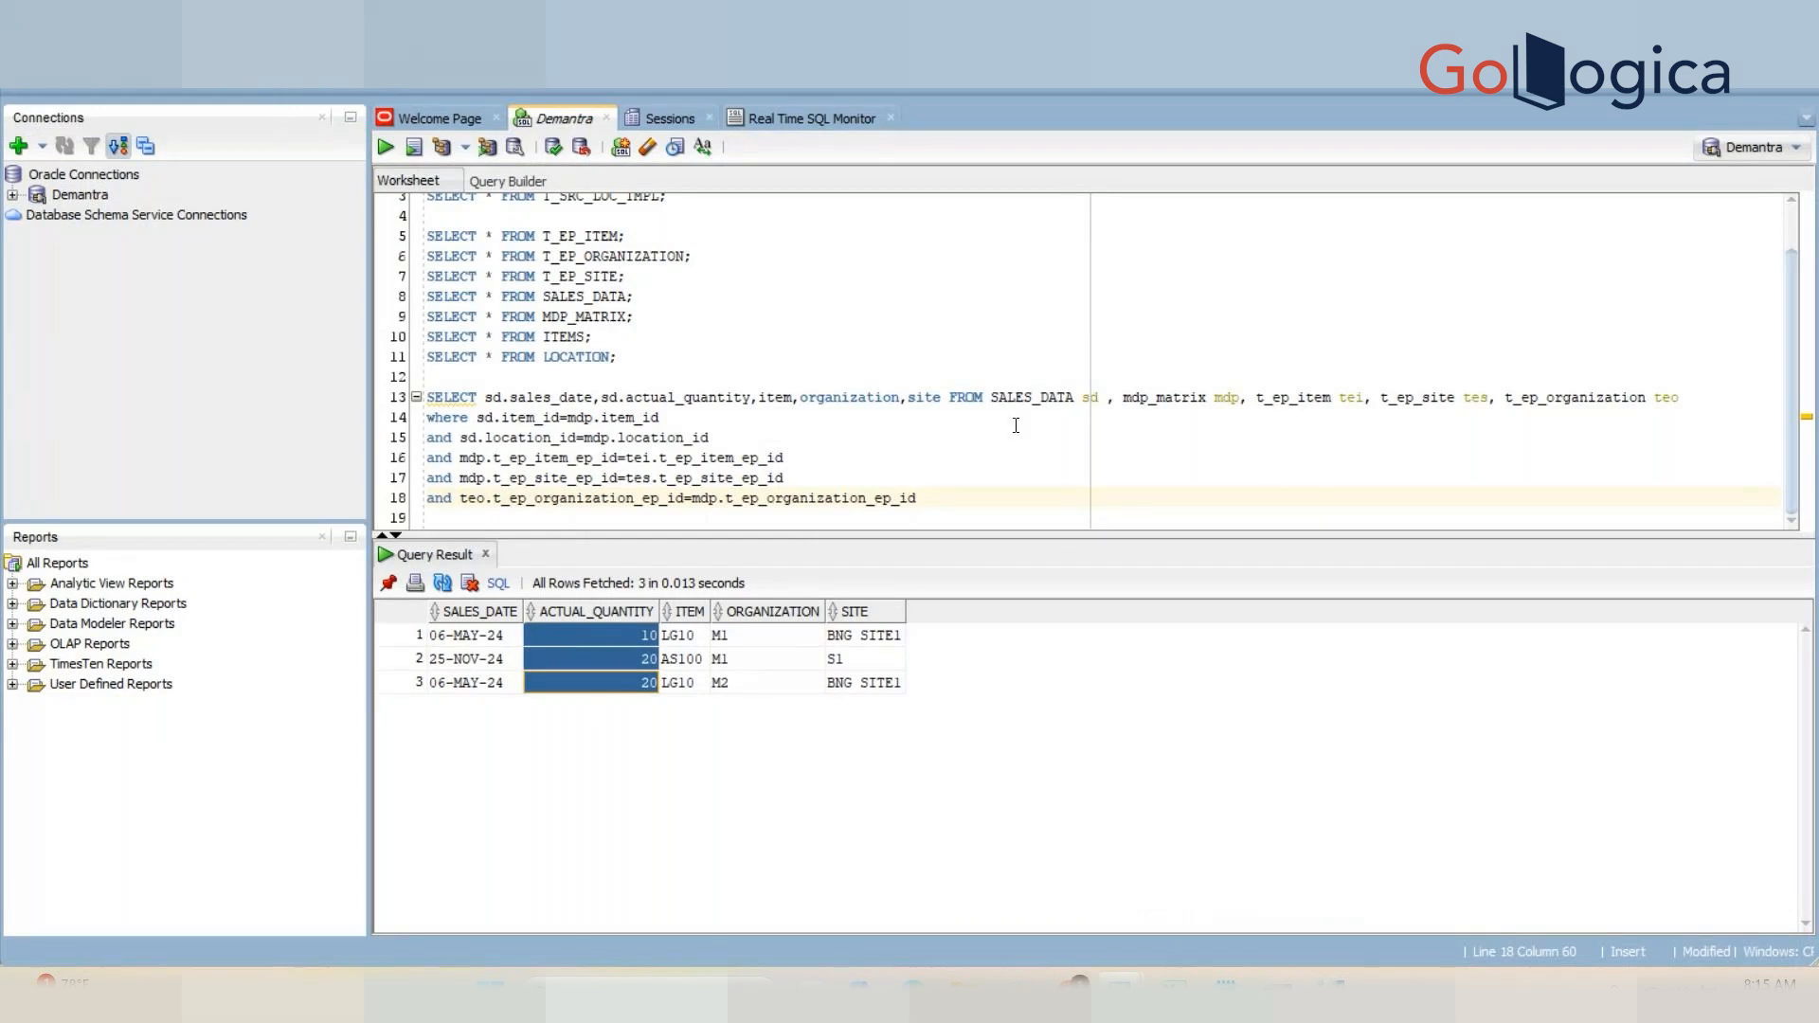
left_click(1330, 988)
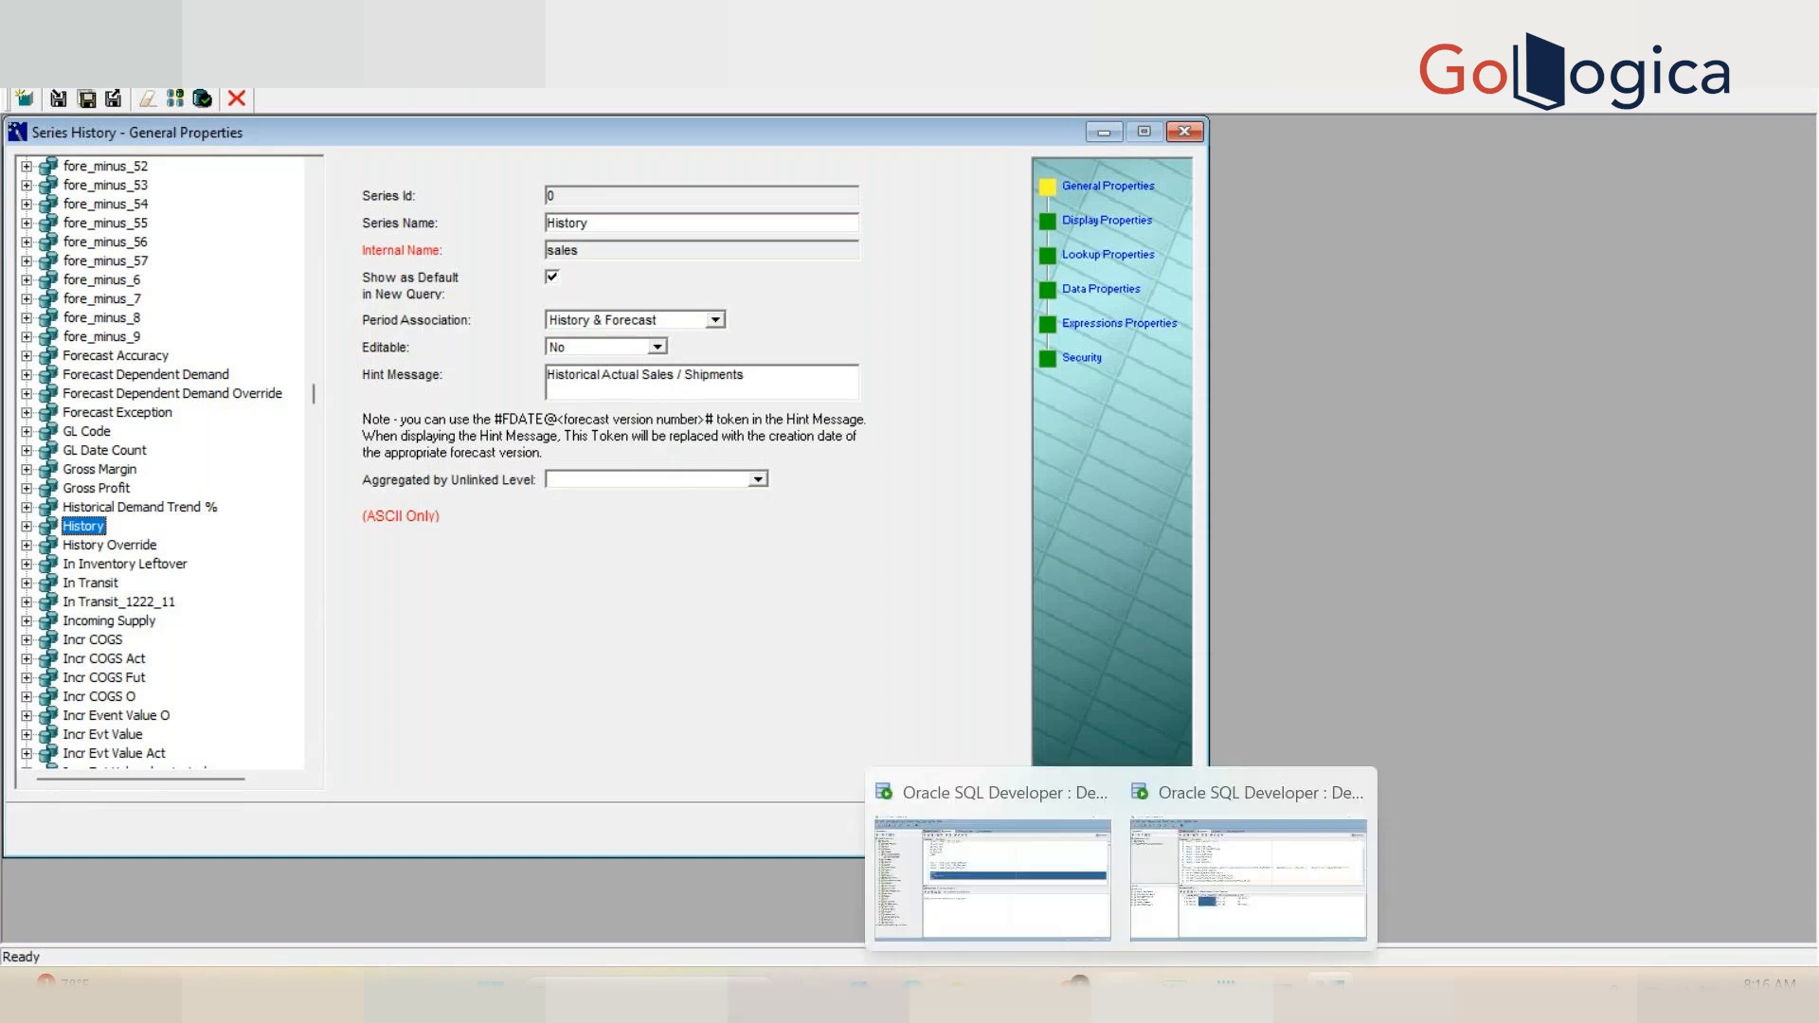
left_click(1119, 983)
left_click(1229, 883)
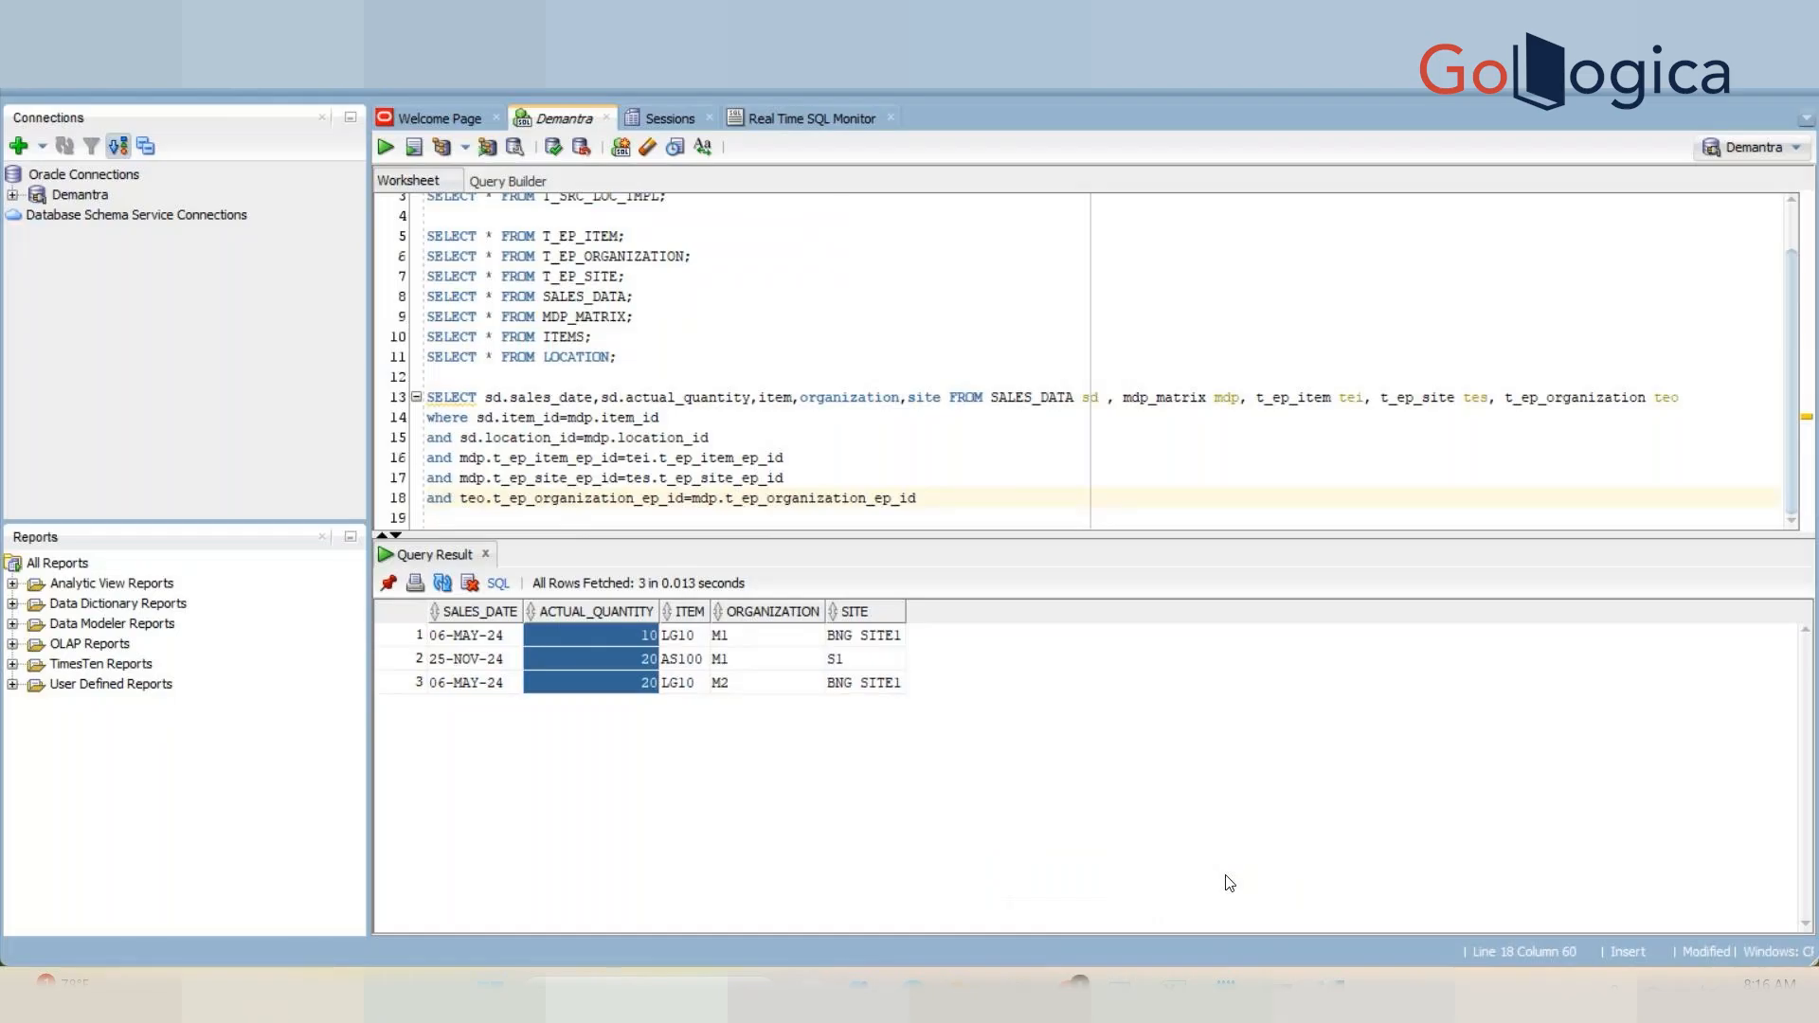
double_click(1054, 391)
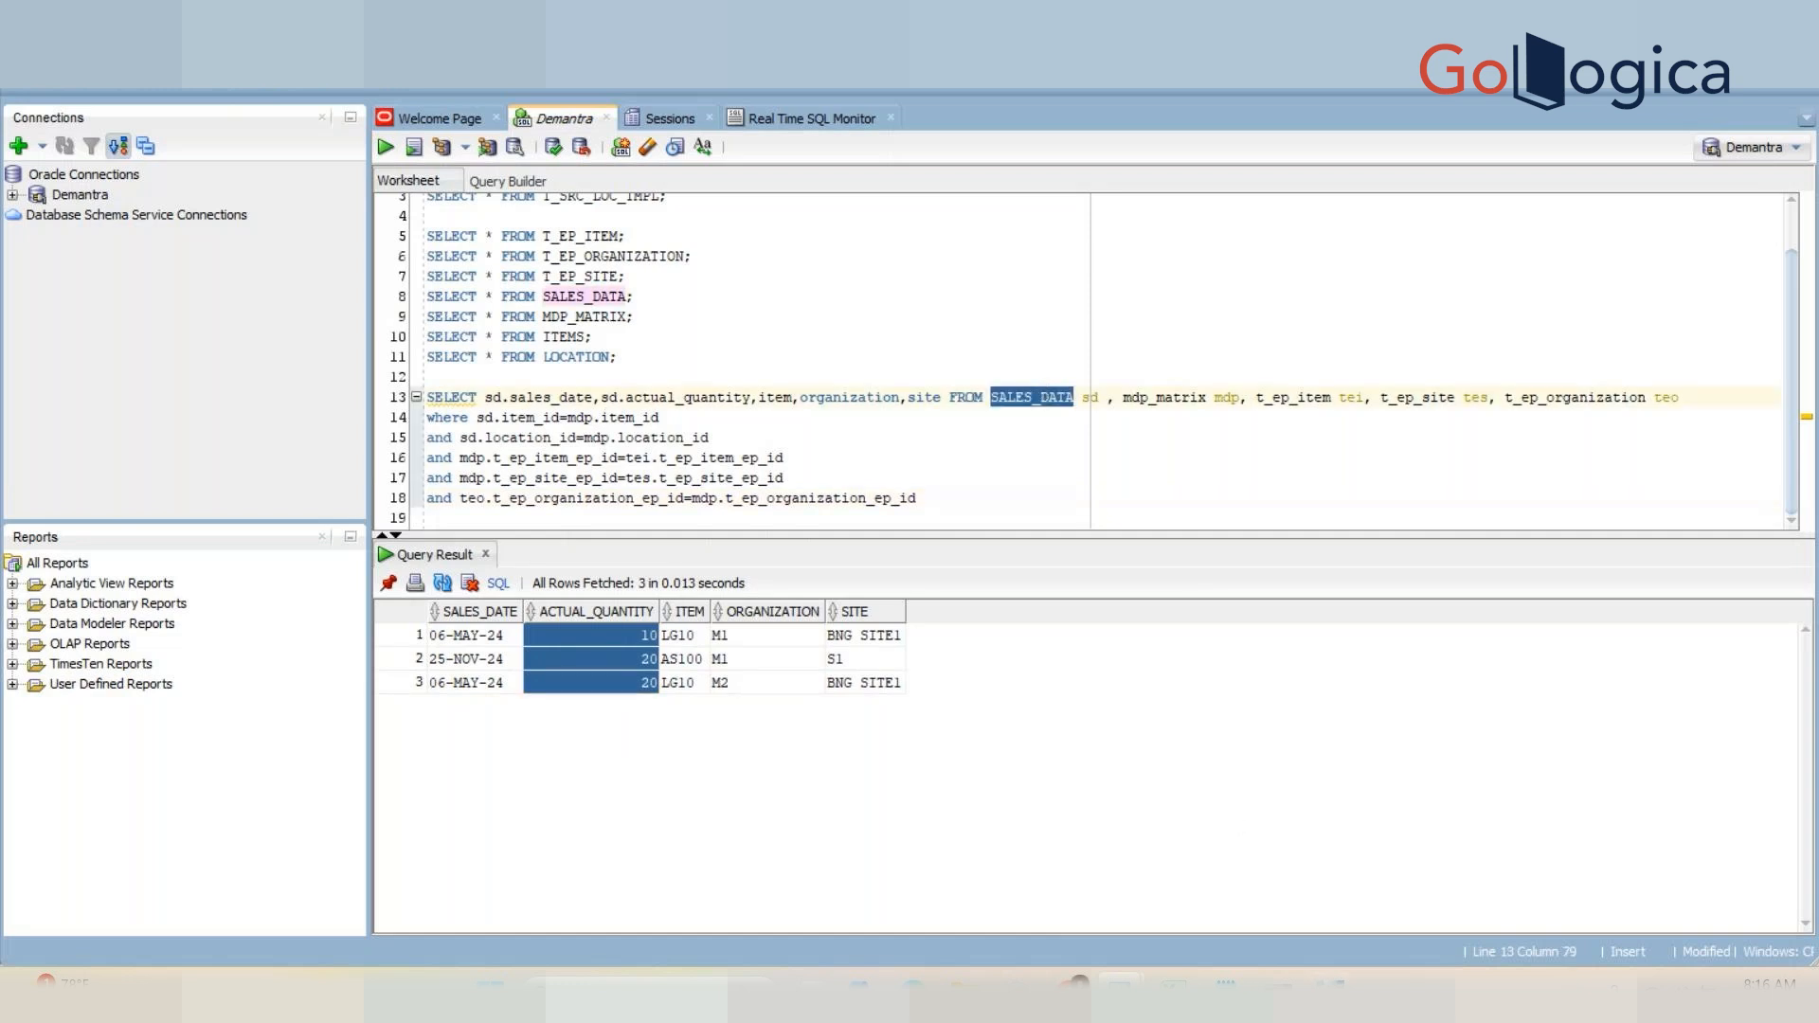
left_click(1333, 989)
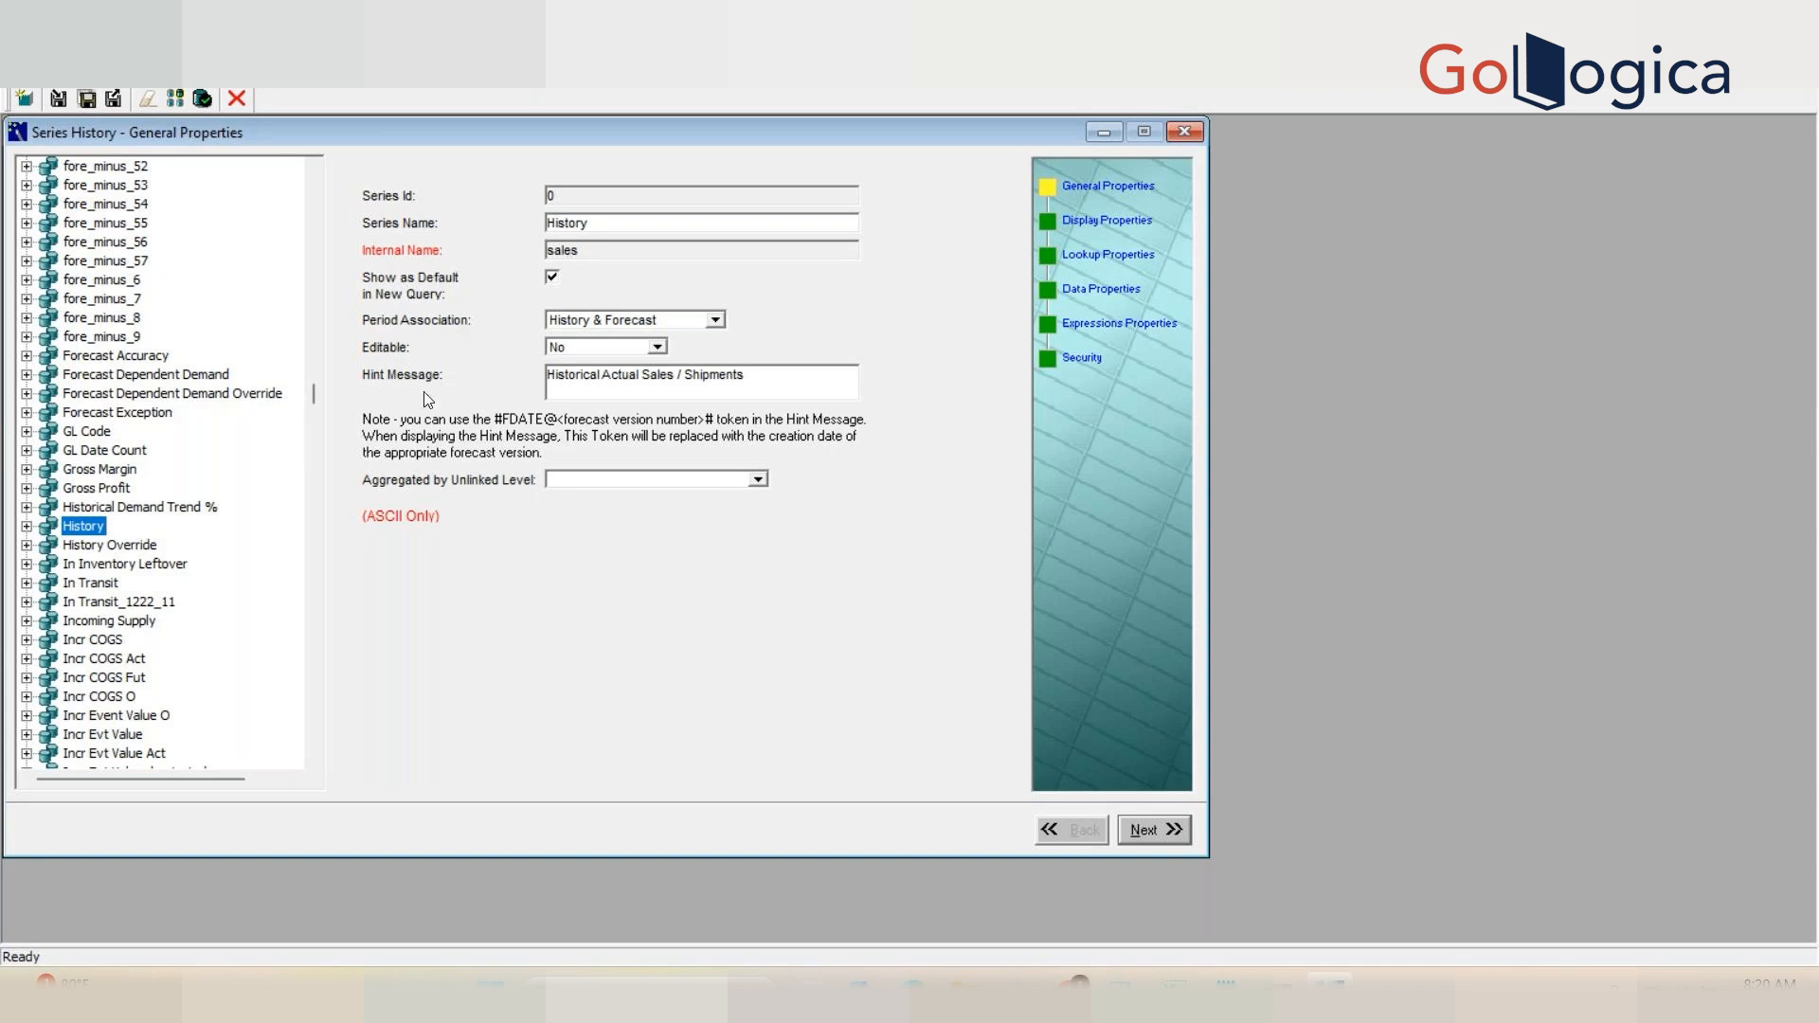
Step: Examine the History series' ID, name, internal name and the Editable options
left_click(560, 203)
left_click_drag(598, 221, 535, 242)
double_click(618, 224)
left_click(619, 225)
left_click(659, 348)
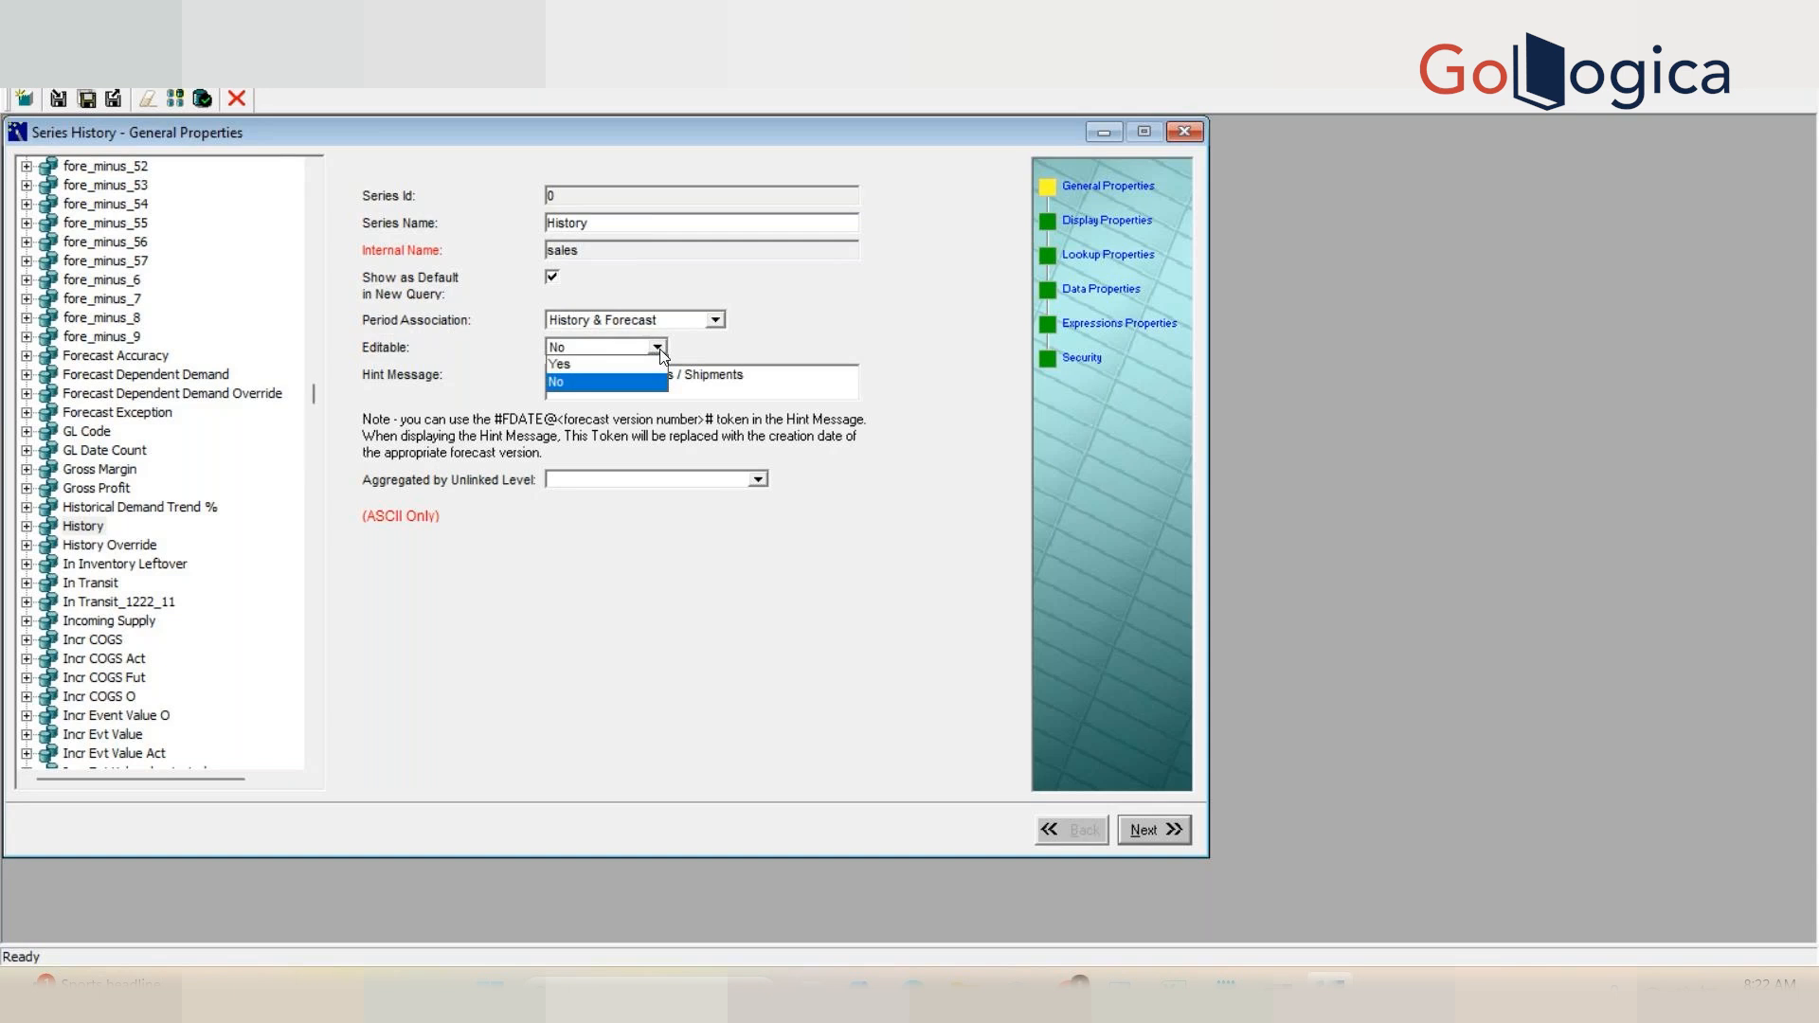
left_click(648, 384)
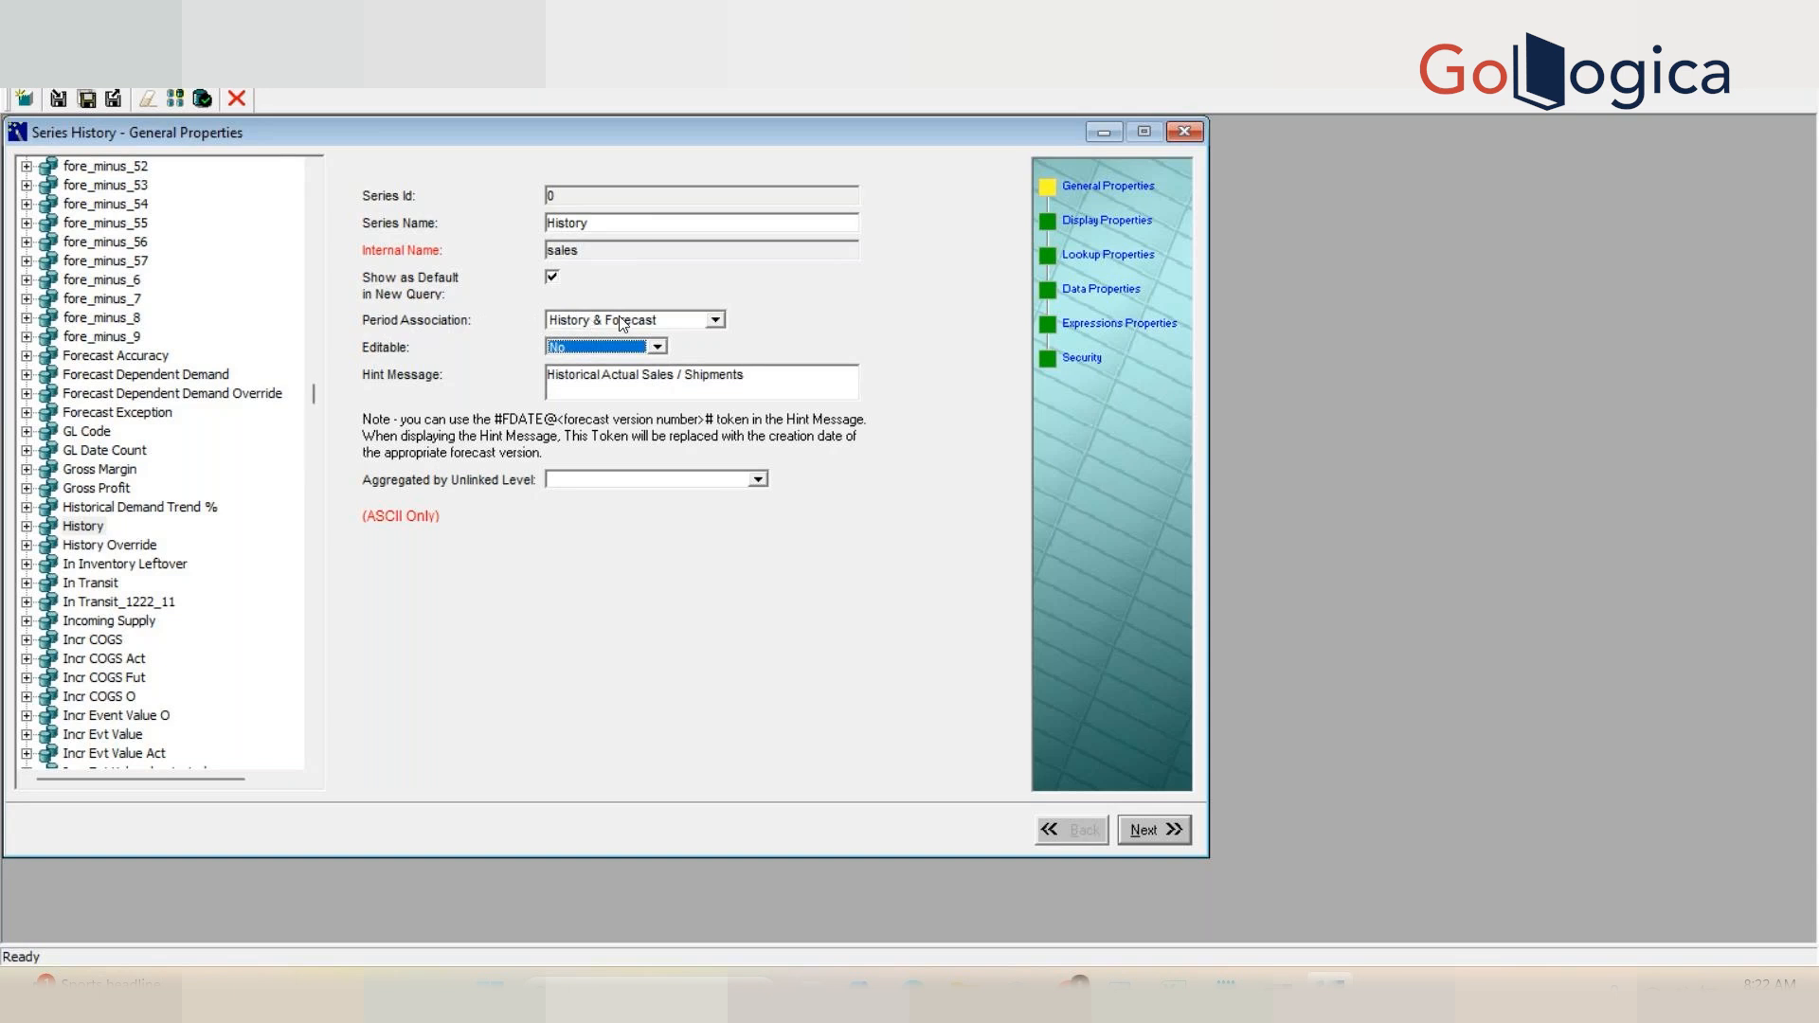
Step: Review the Period Association options, series name and hint message of the History series
left_click(715, 321)
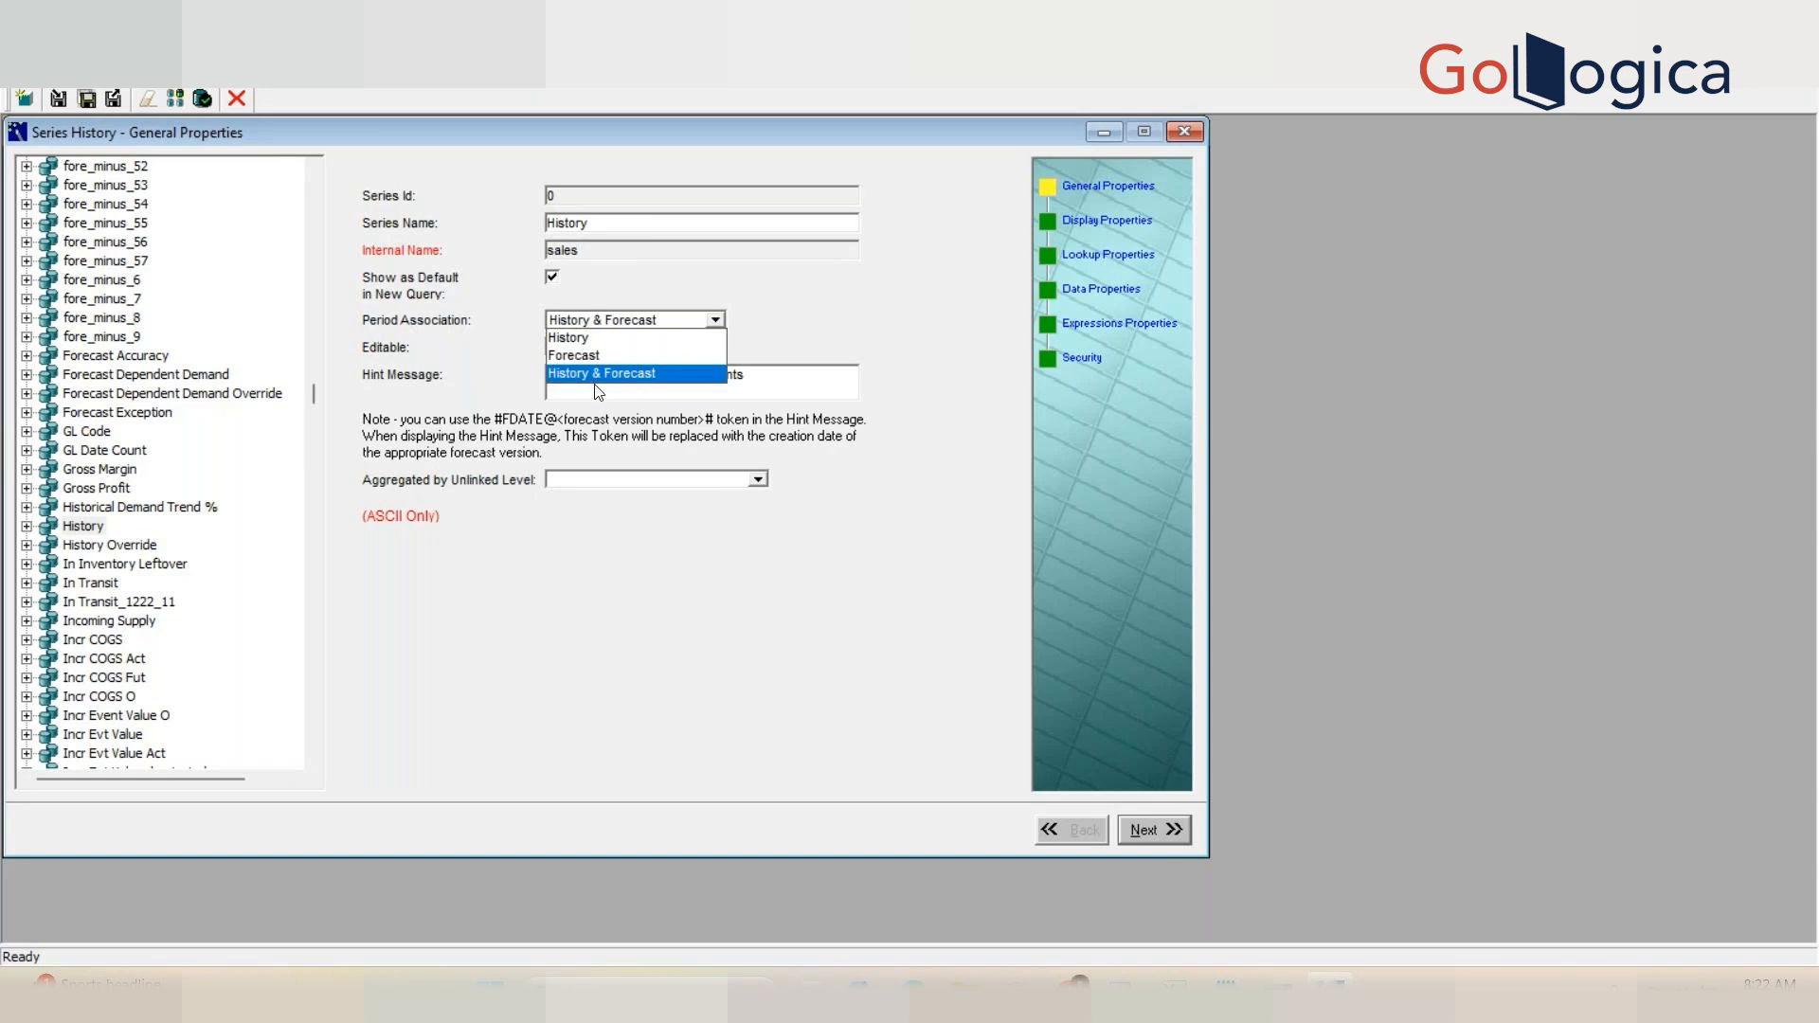
left_click(533, 368)
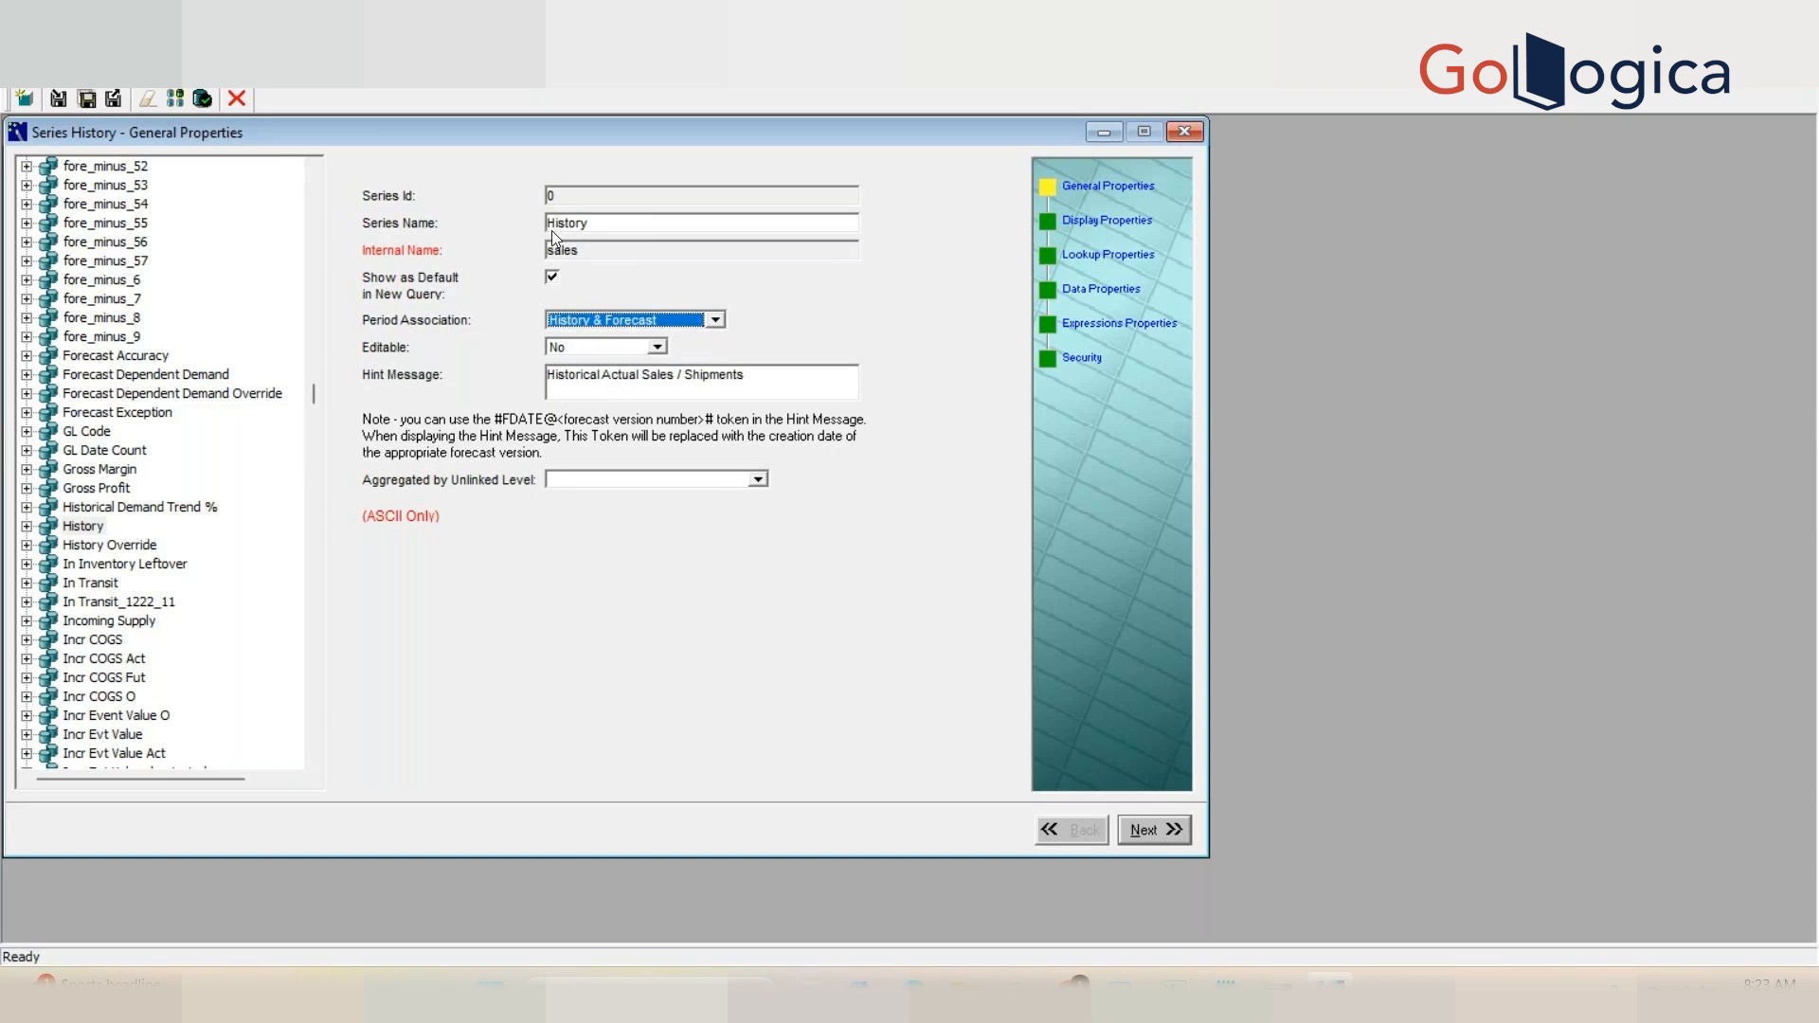
left_click(611, 227)
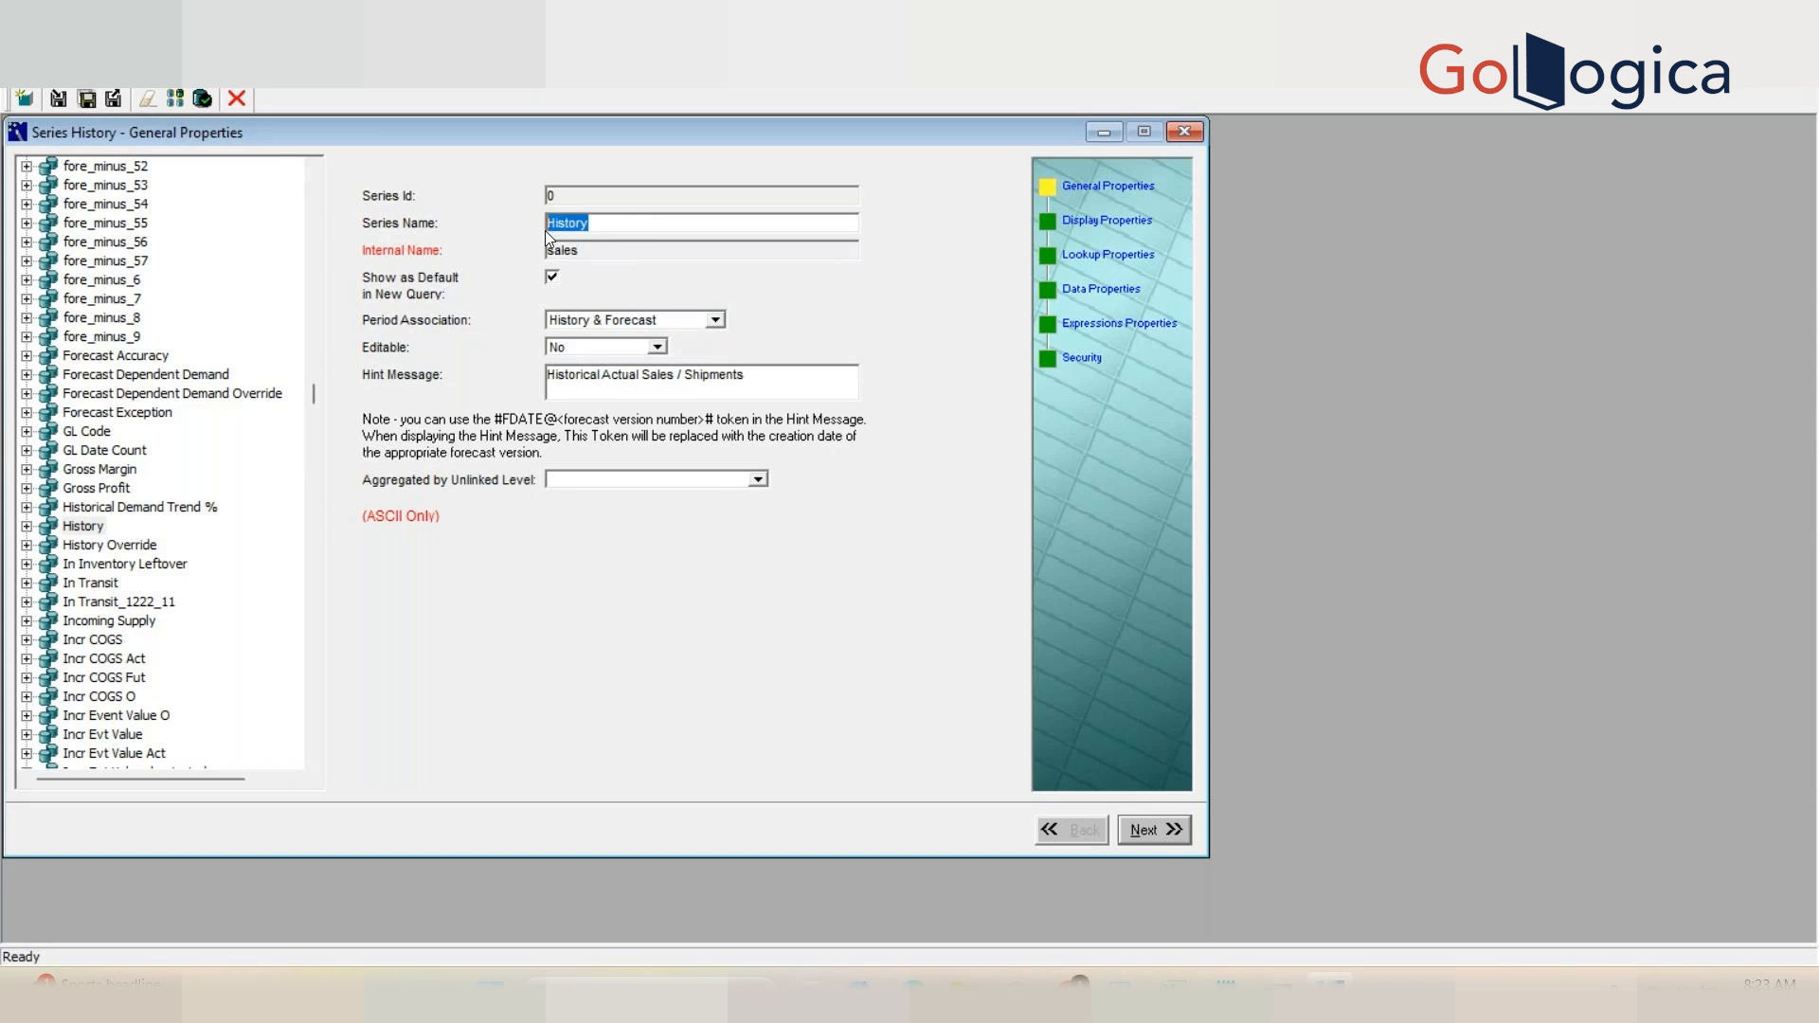
left_click(597, 381)
Step: Open the History series' display properties and review the Display Type and Symbol options
left_click(1109, 222)
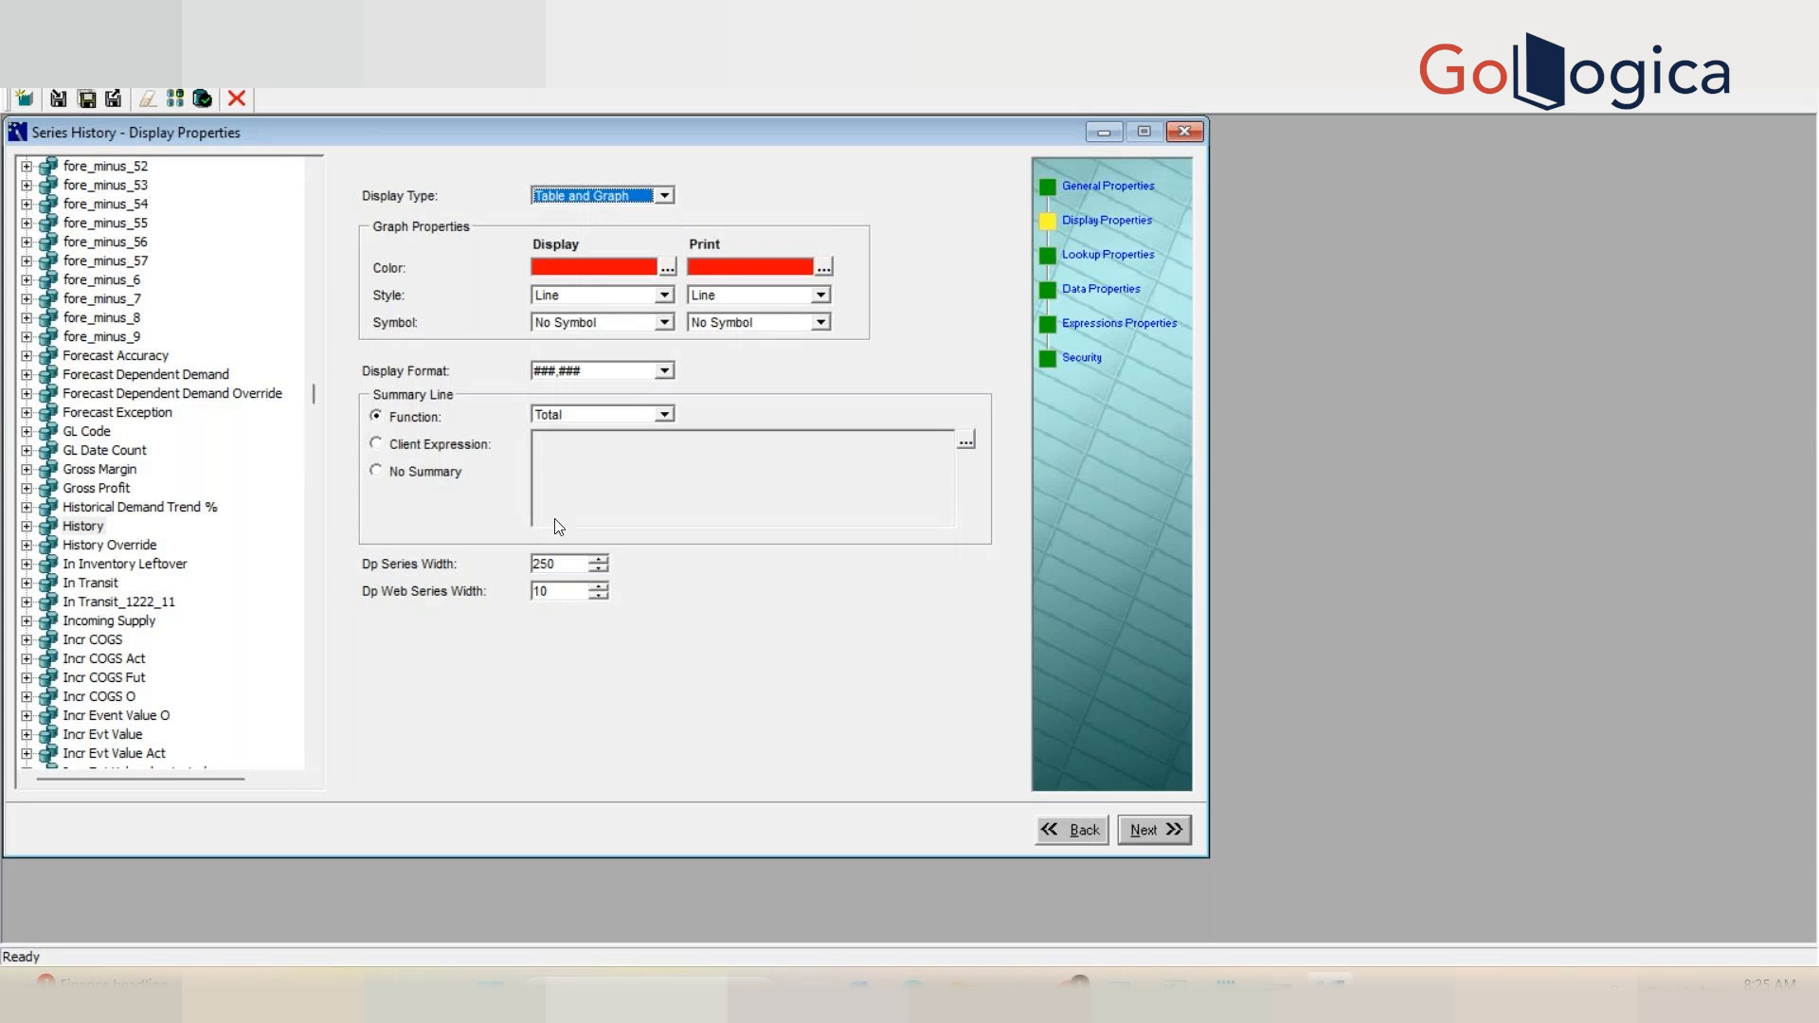
left_click(665, 196)
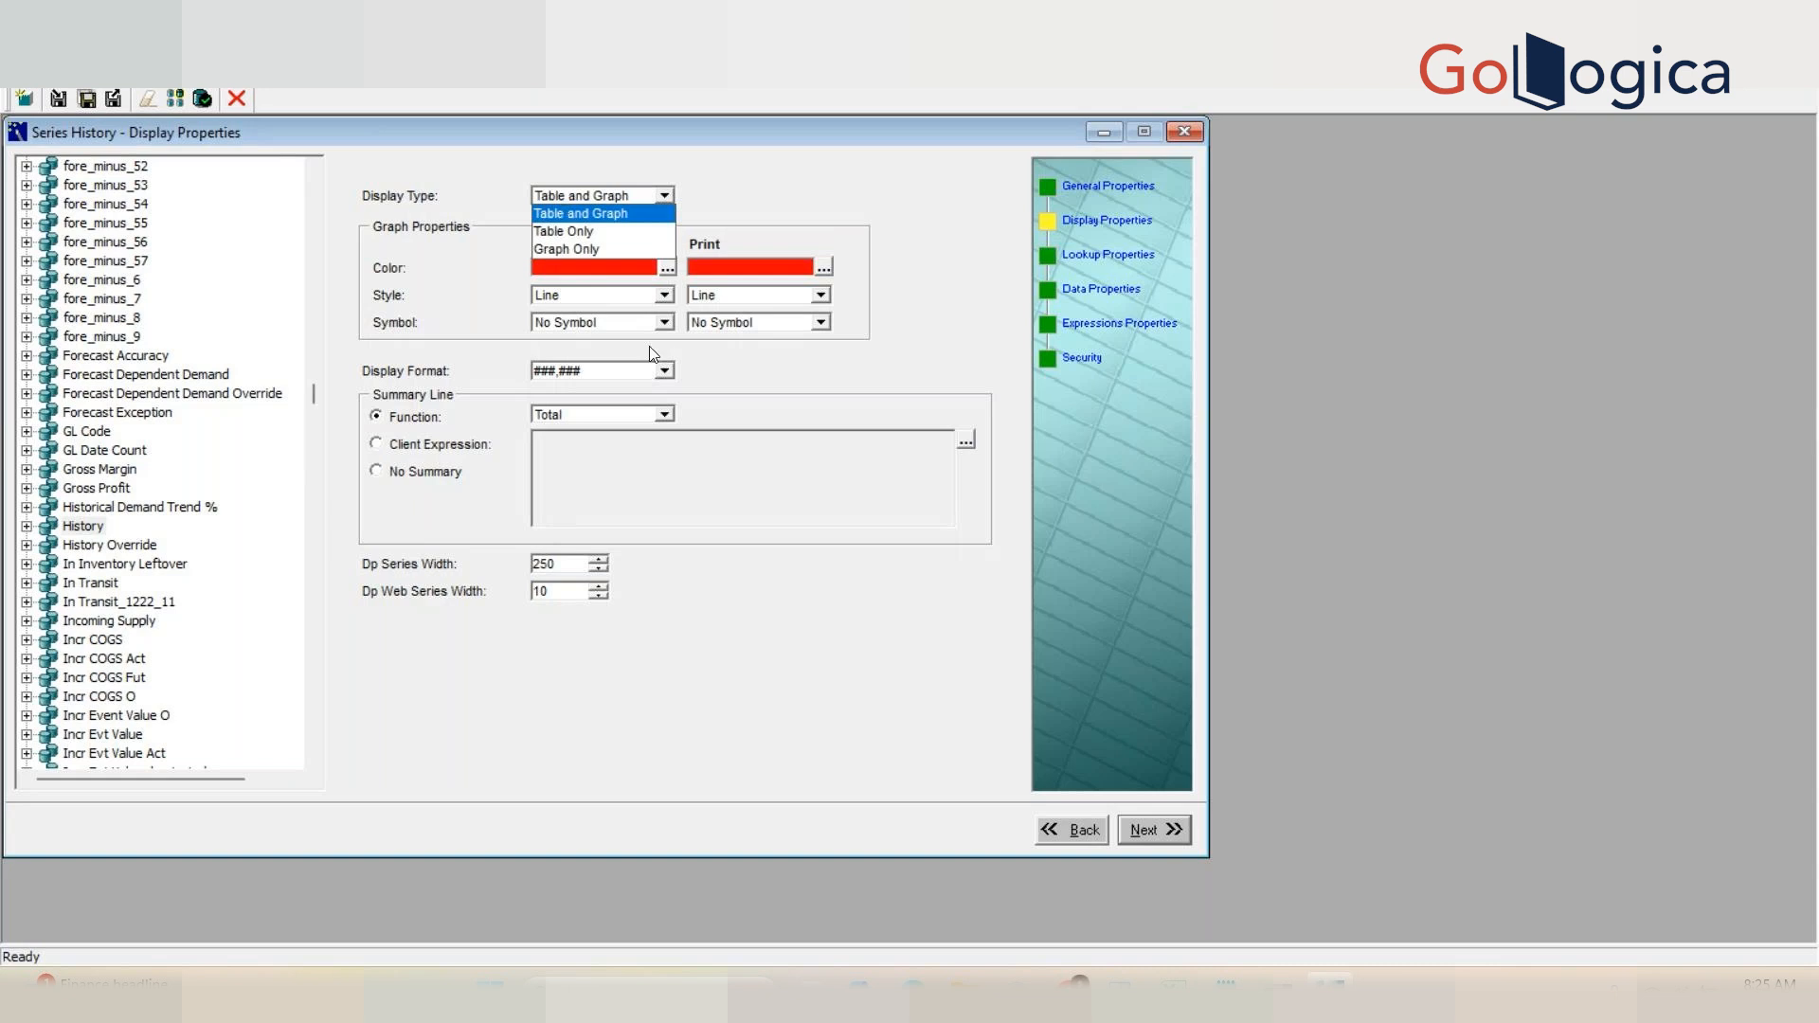
left_click(567, 214)
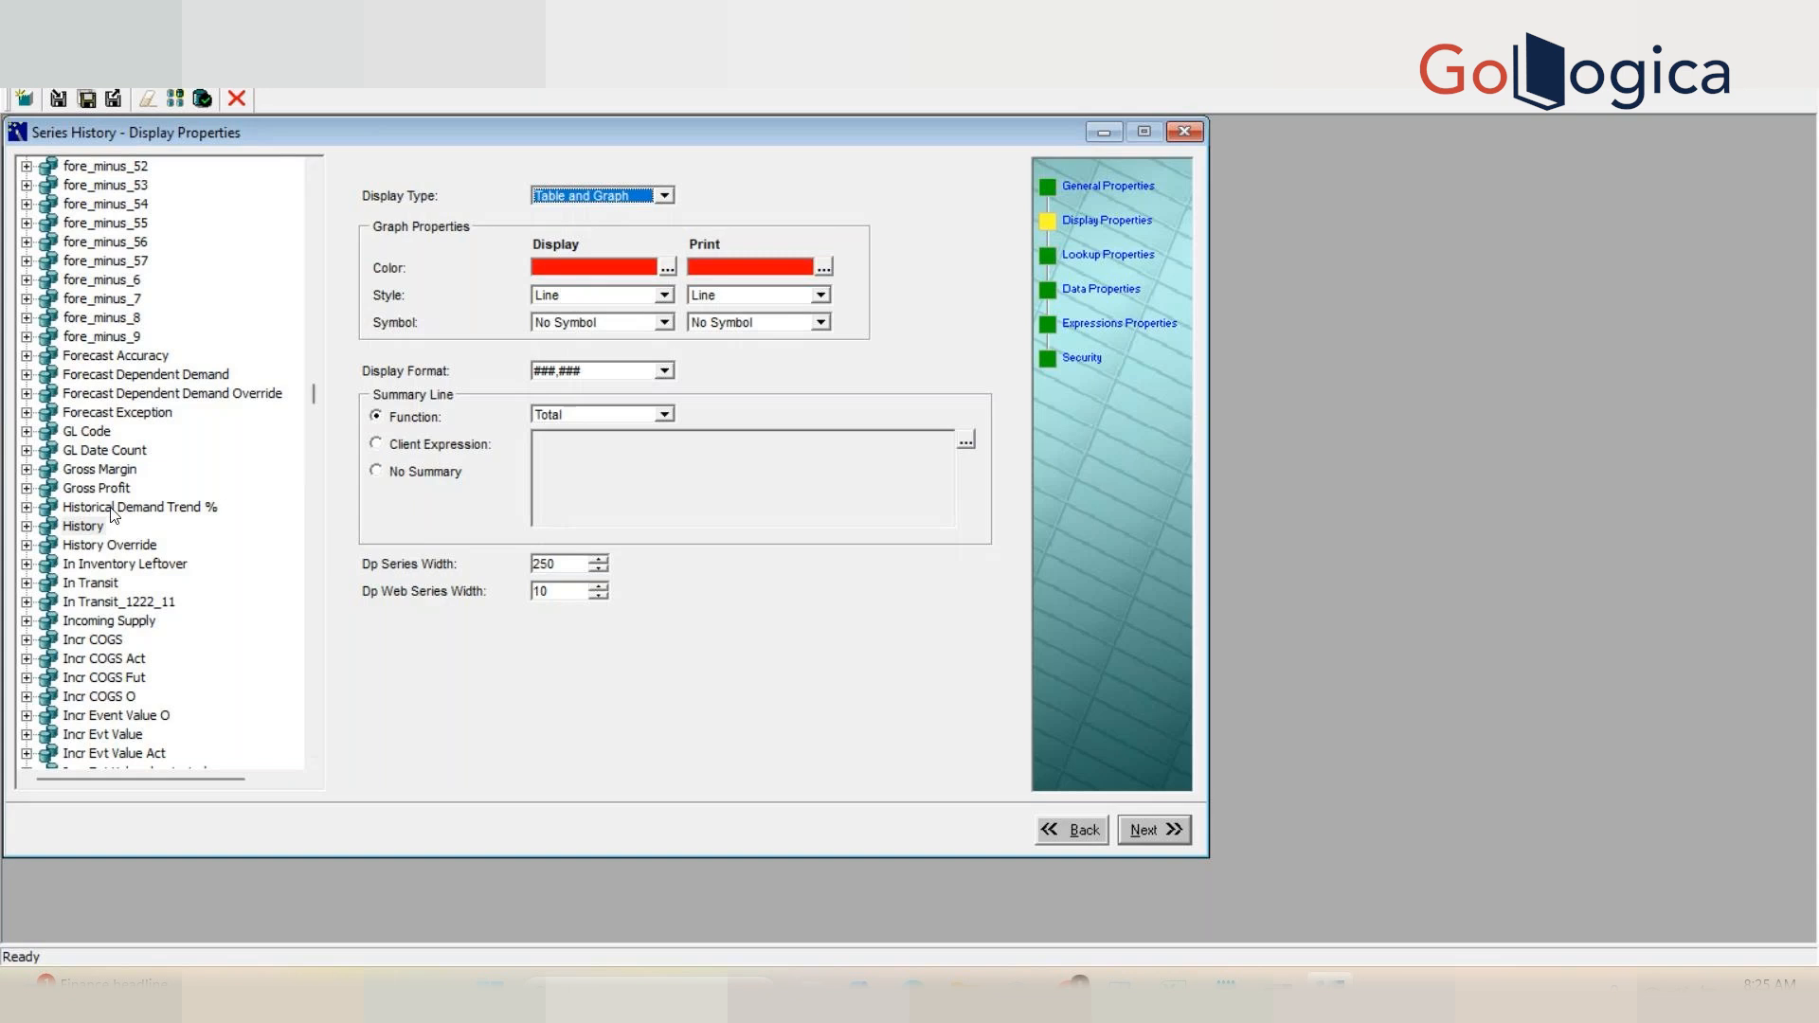
left_click(664, 322)
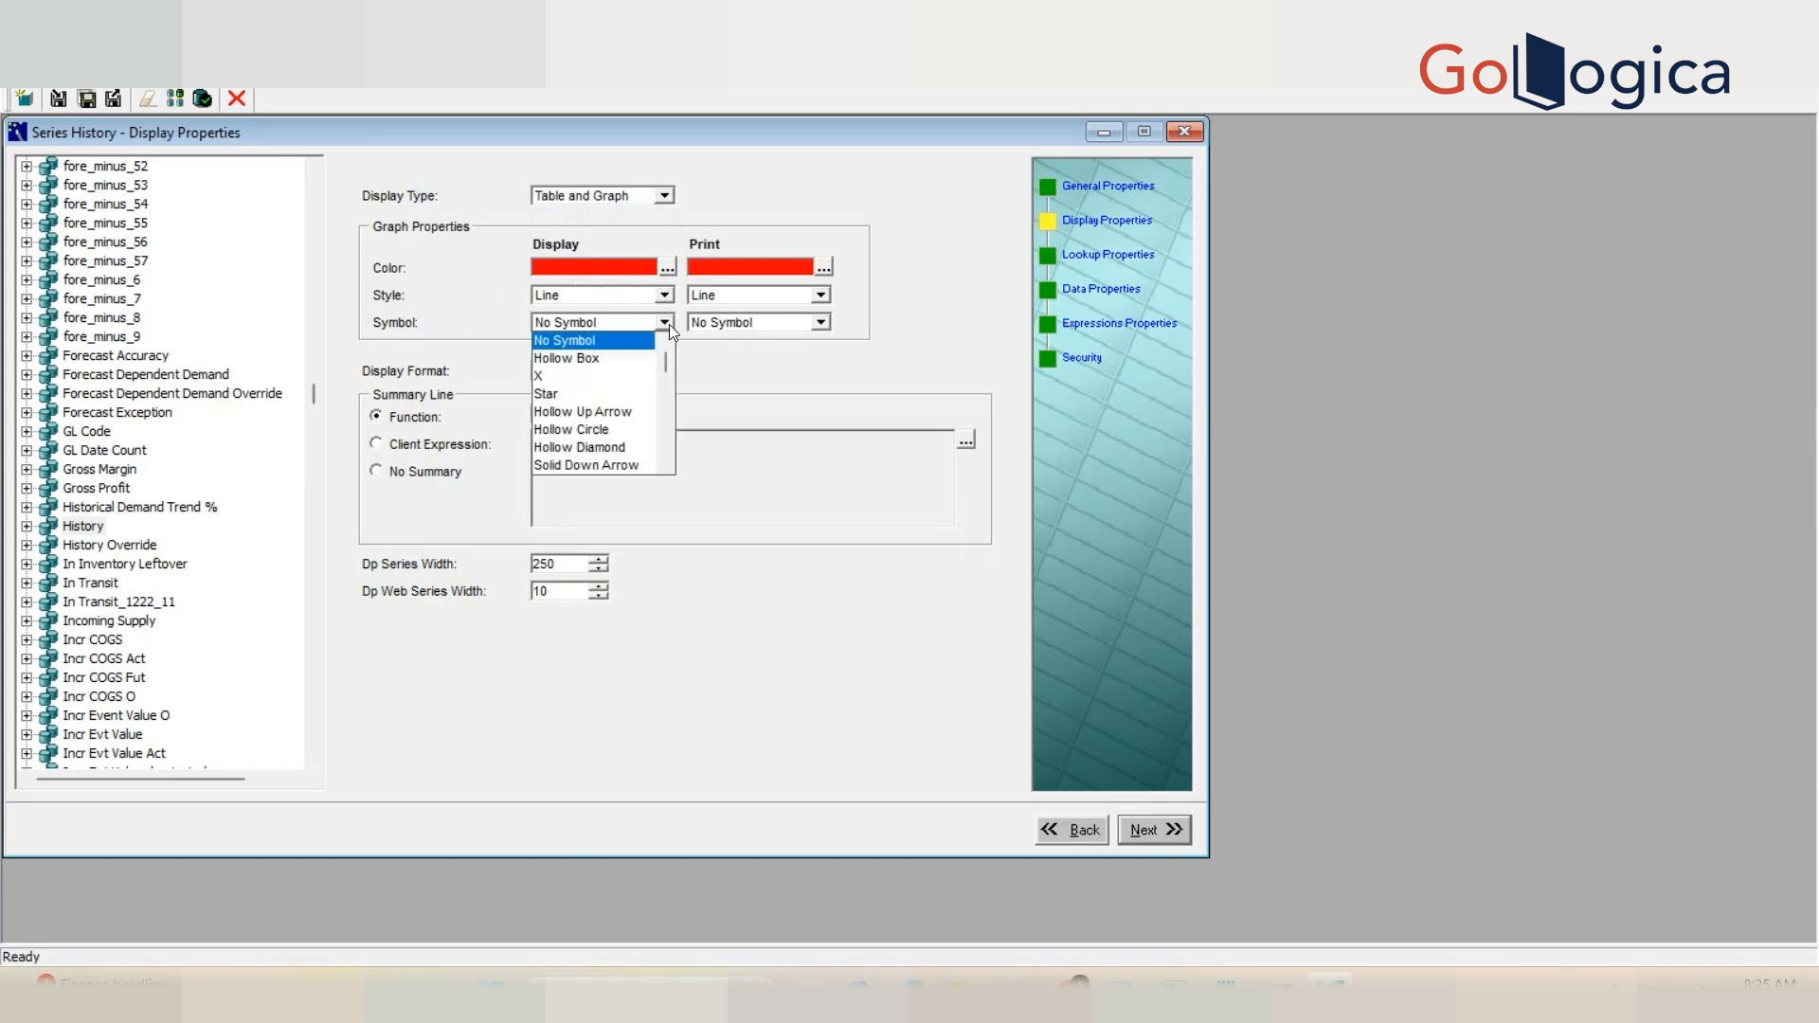
left_click(828, 369)
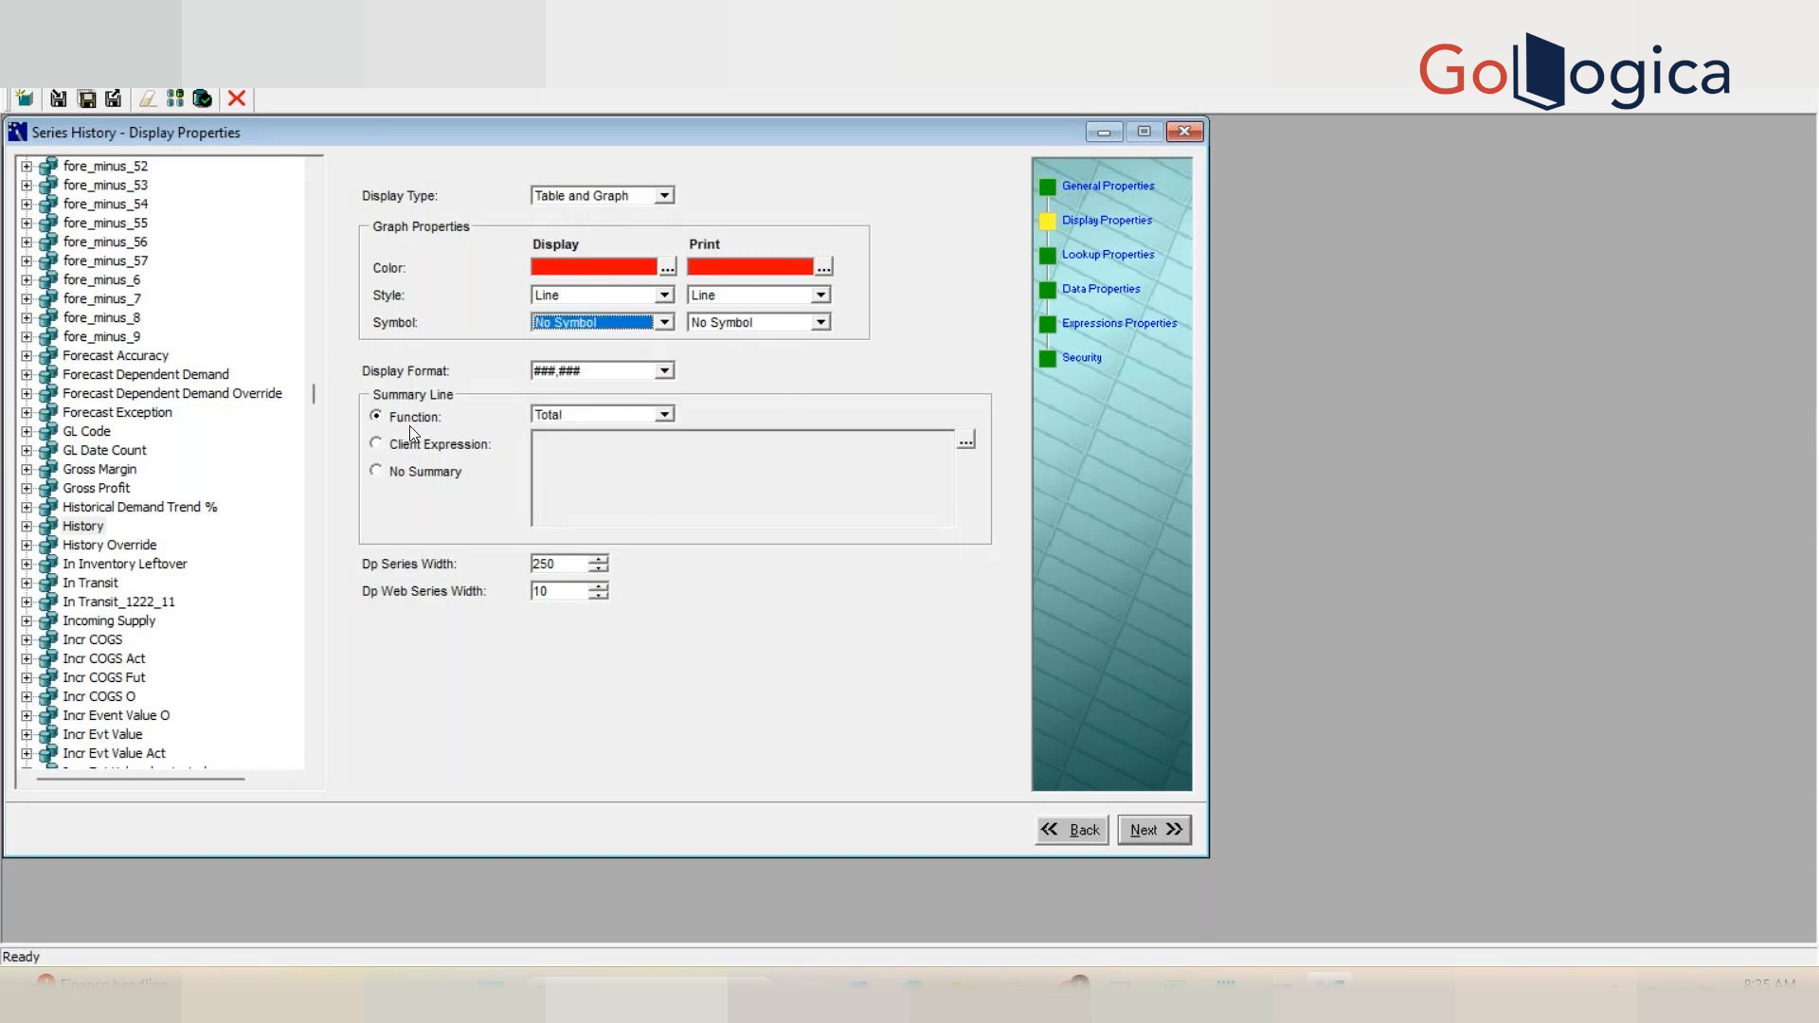
Step: Set the History series display format to 0 and review the summary line function options
left_click(665, 373)
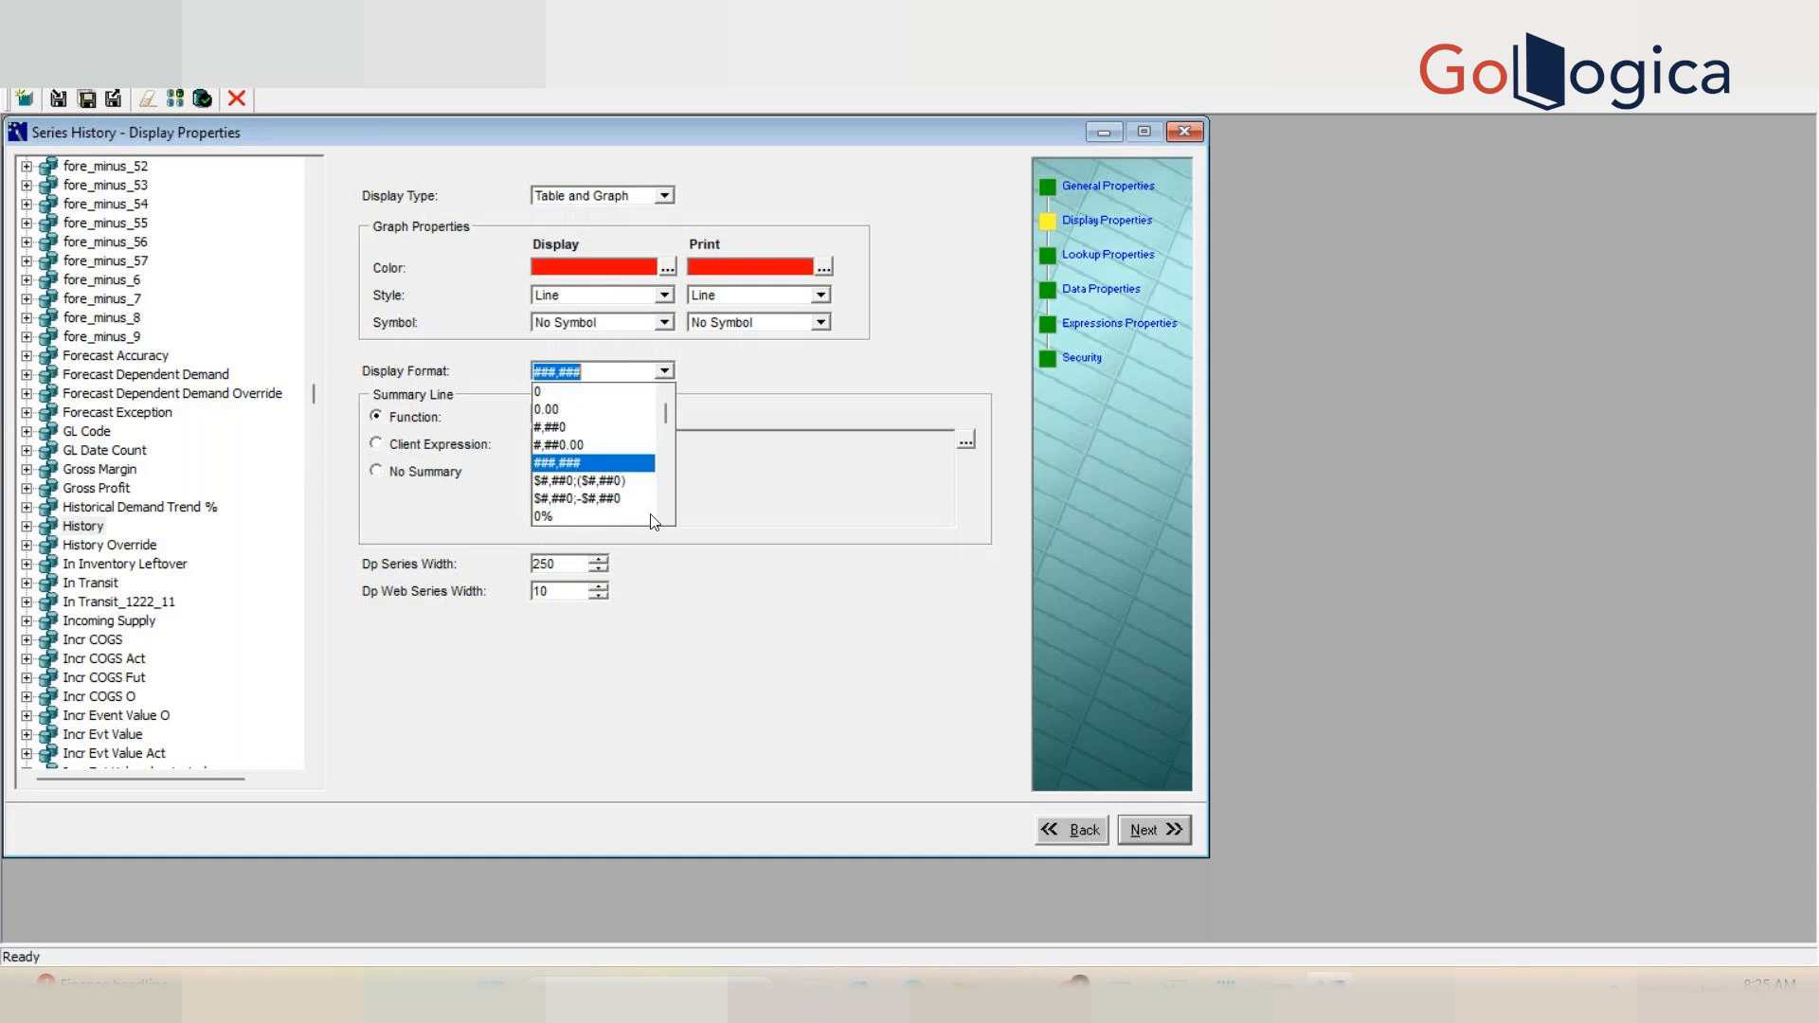
left_click(666, 487)
left_click(666, 487)
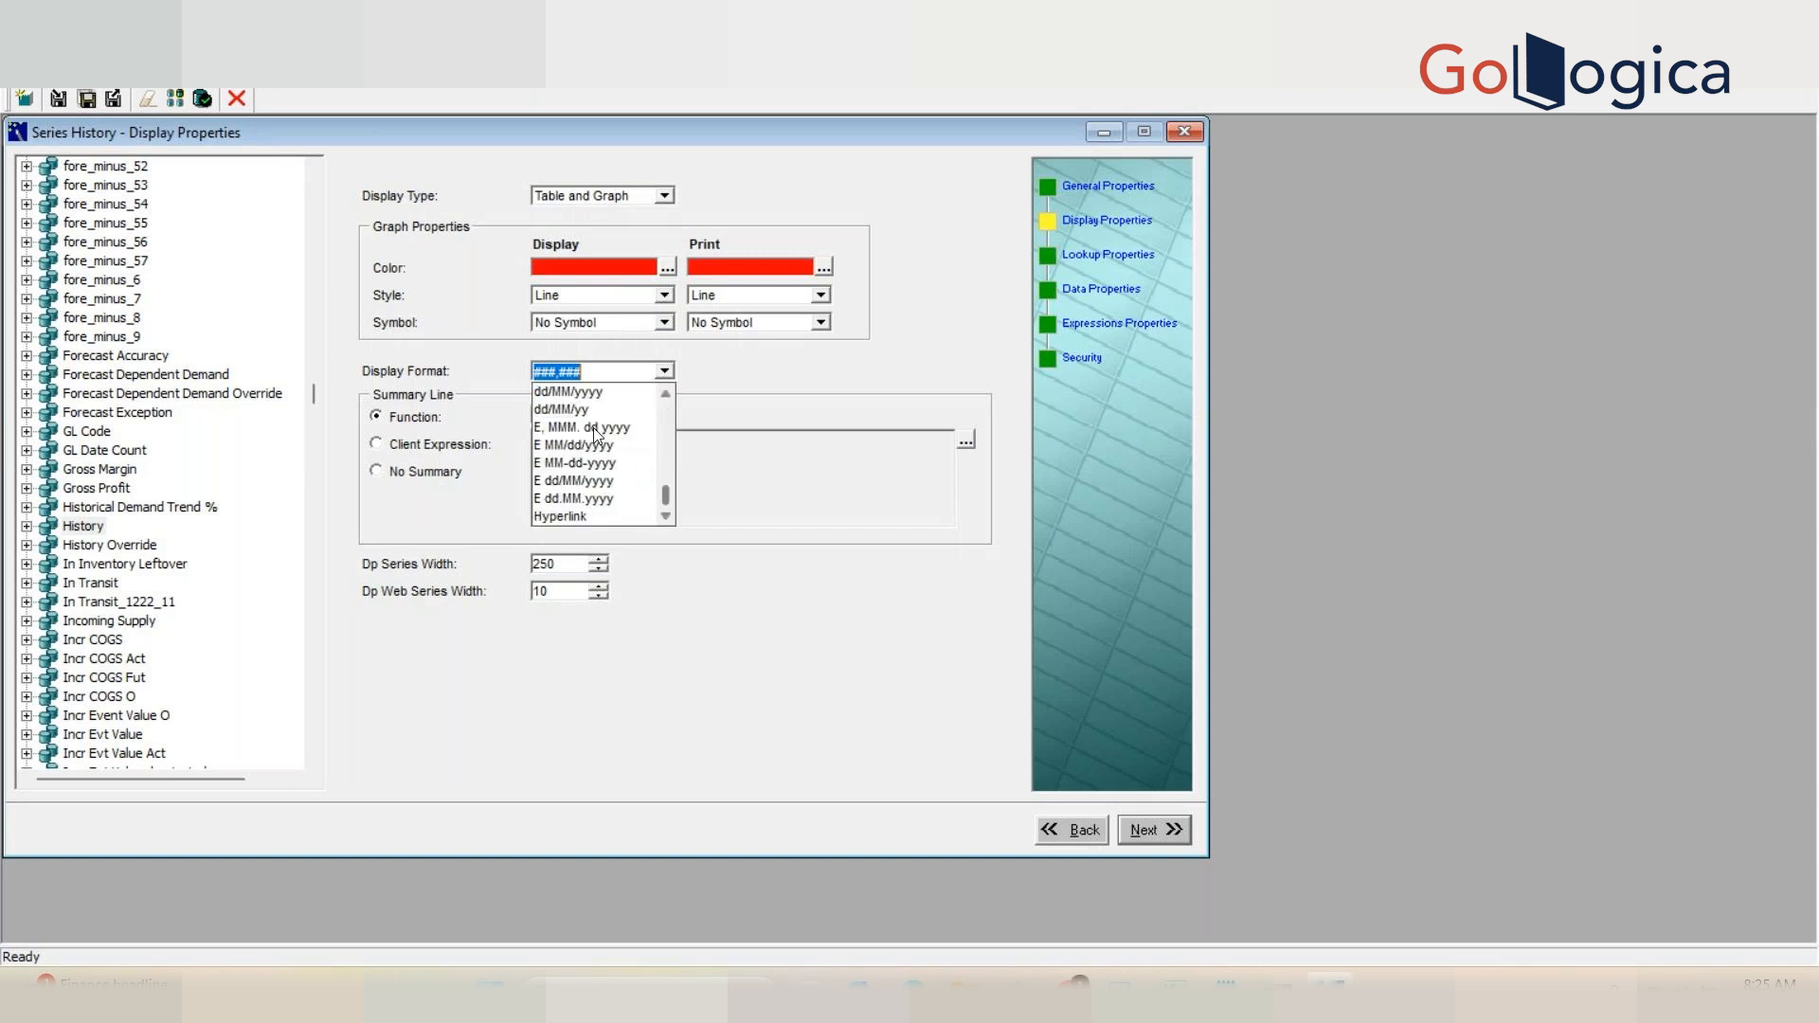
left_click(665, 396)
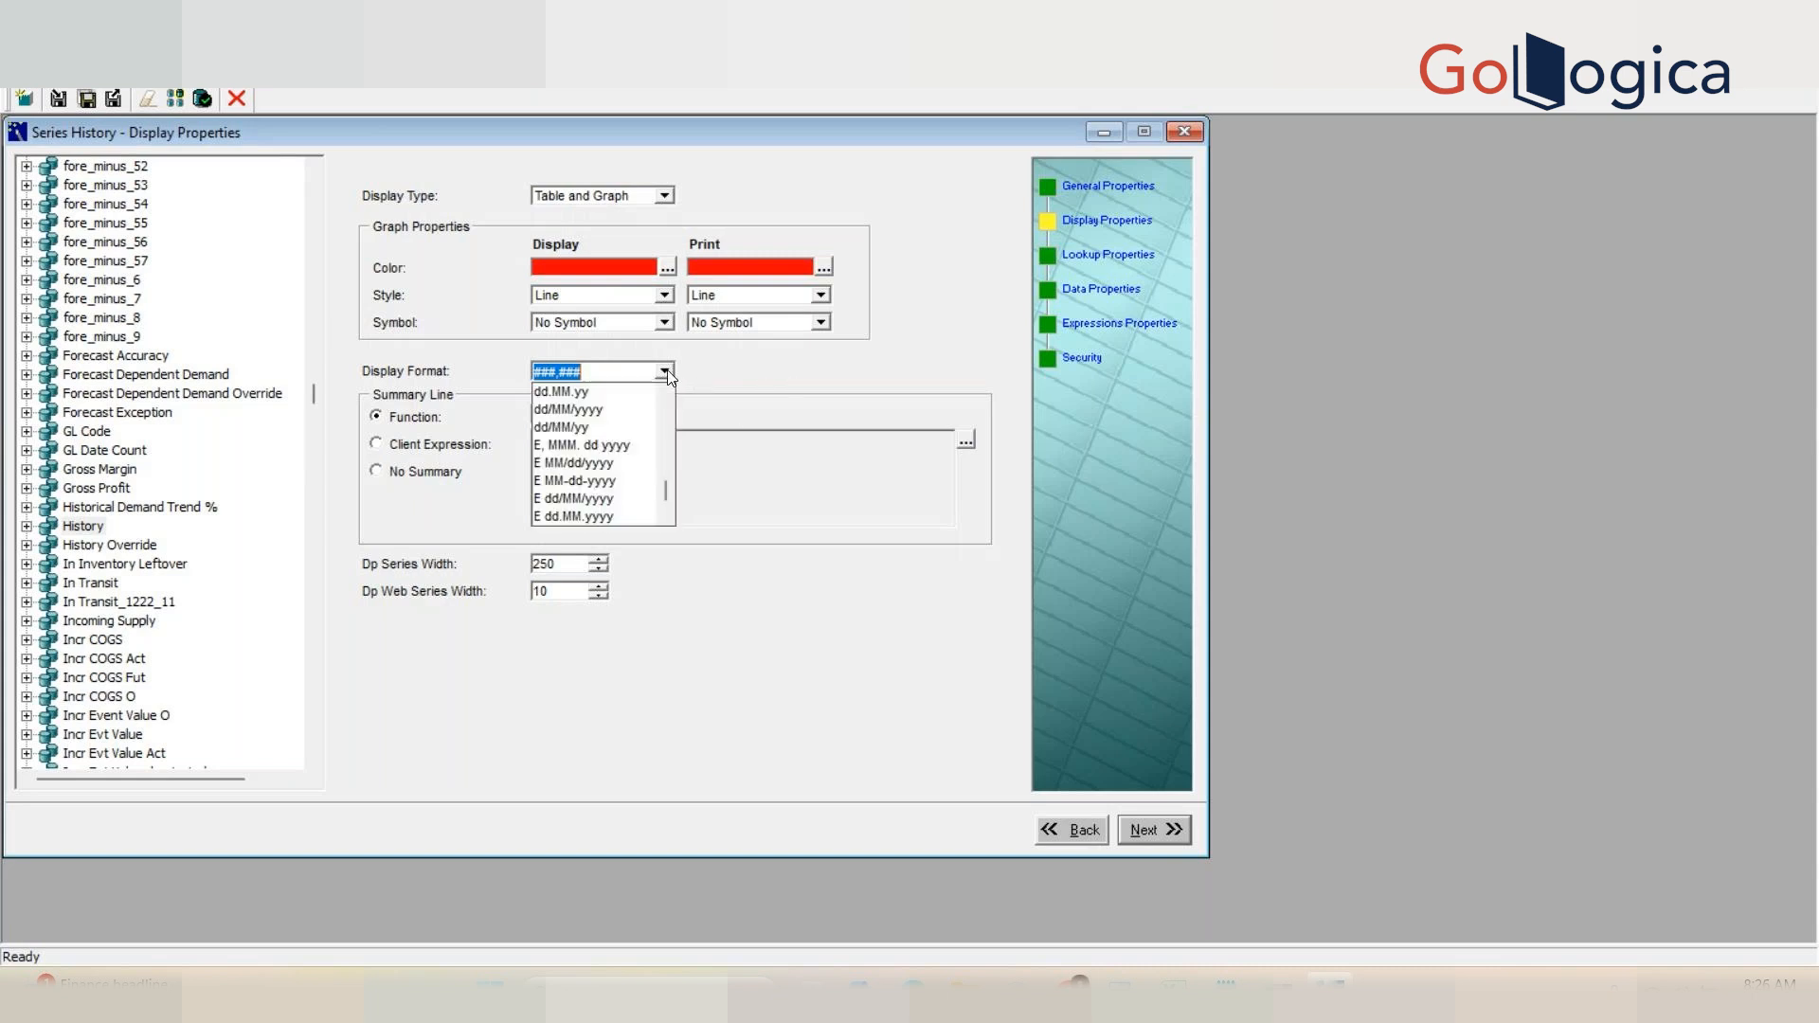
left_click(663, 399)
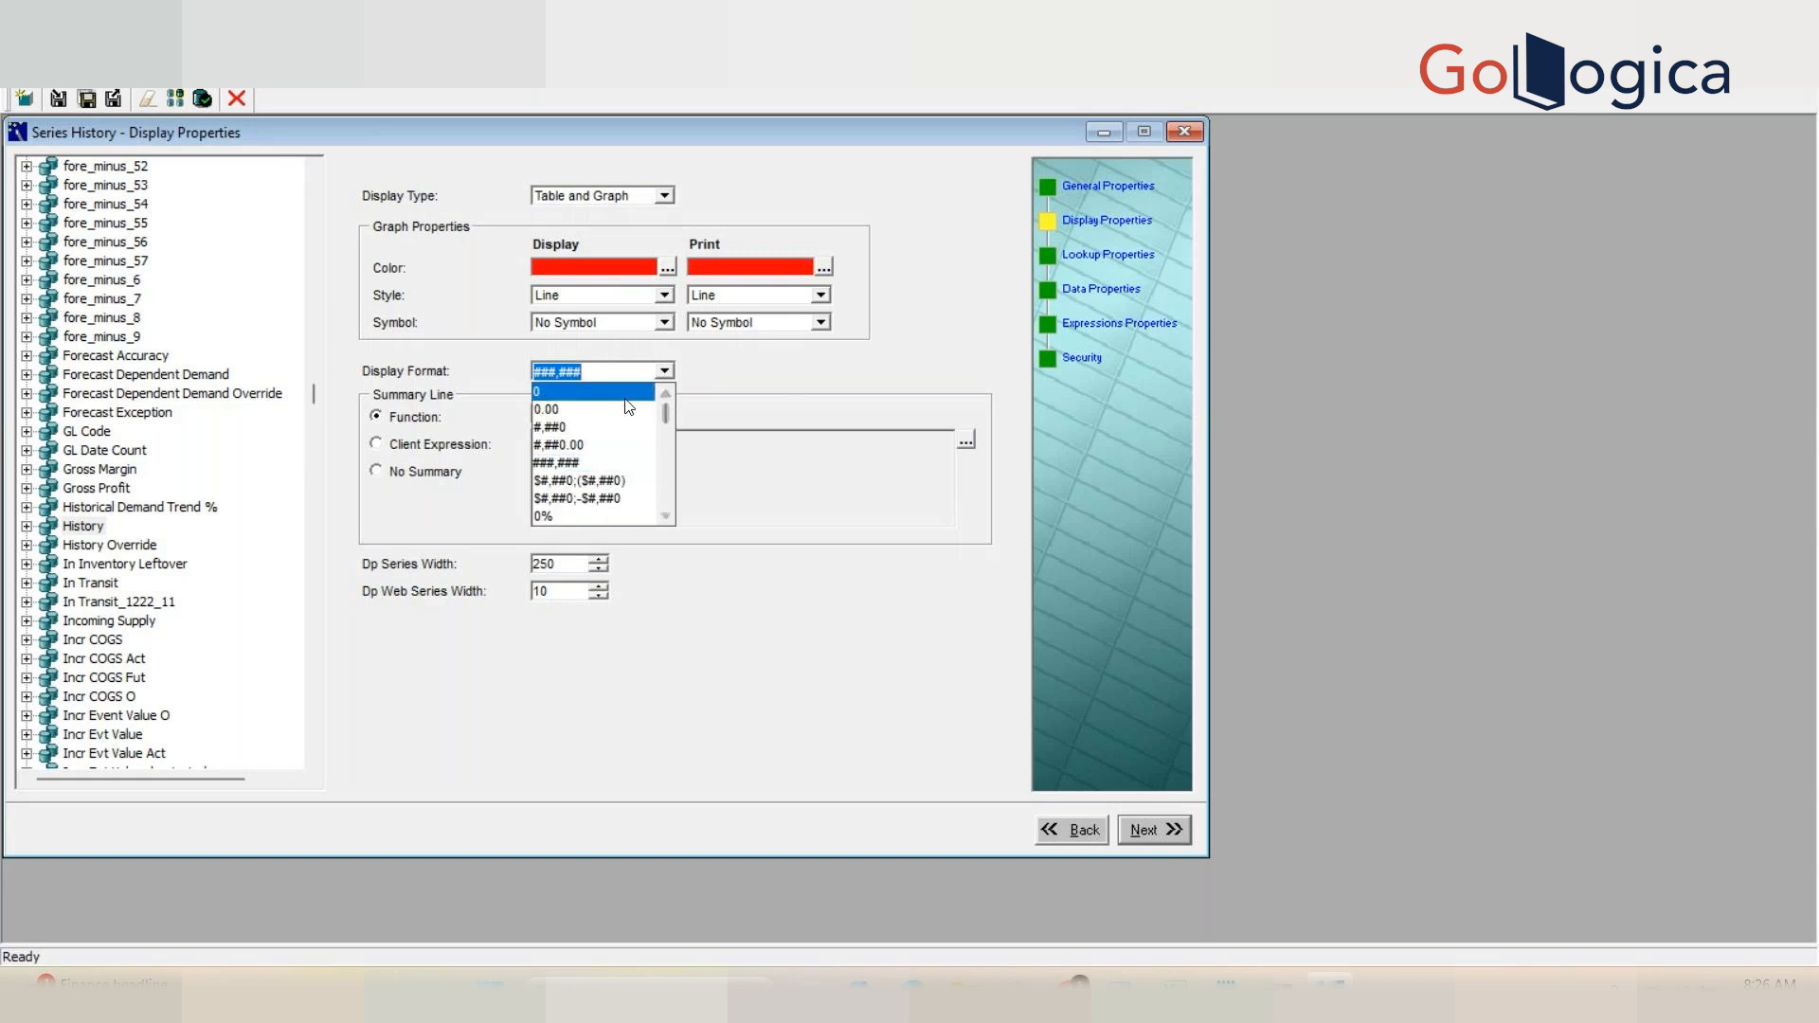
left_click(587, 391)
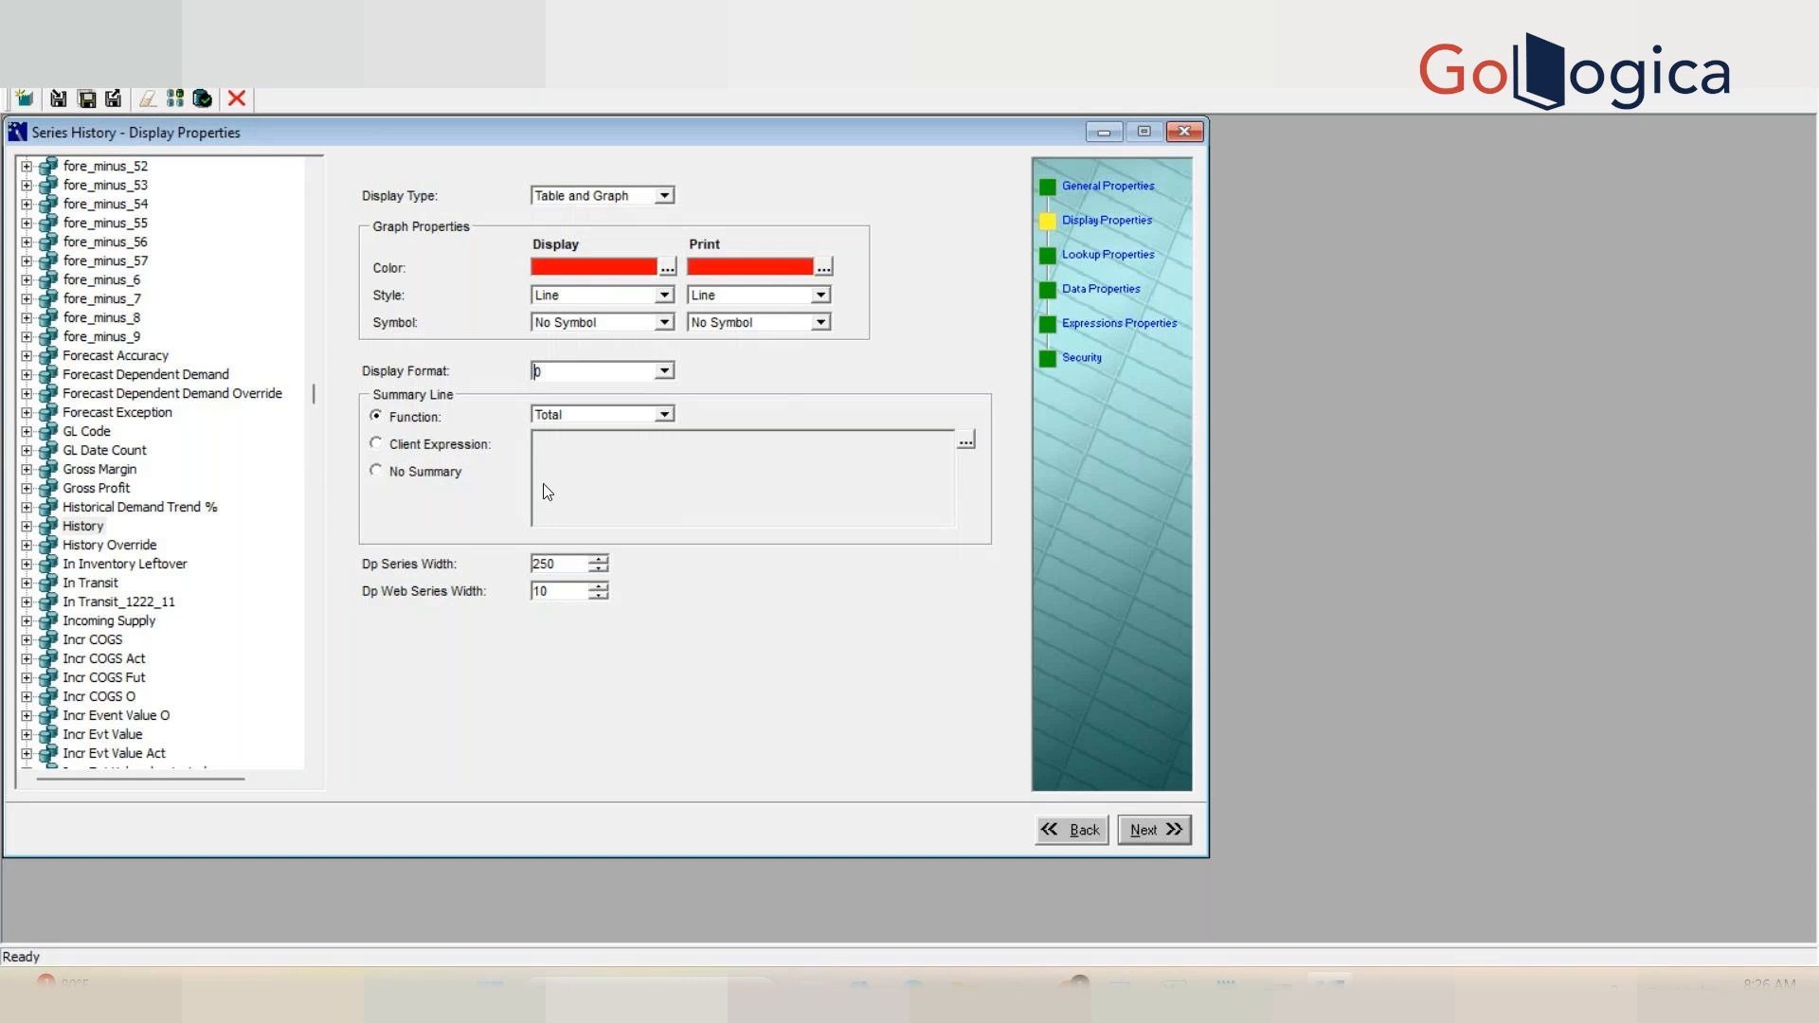
left_click(666, 414)
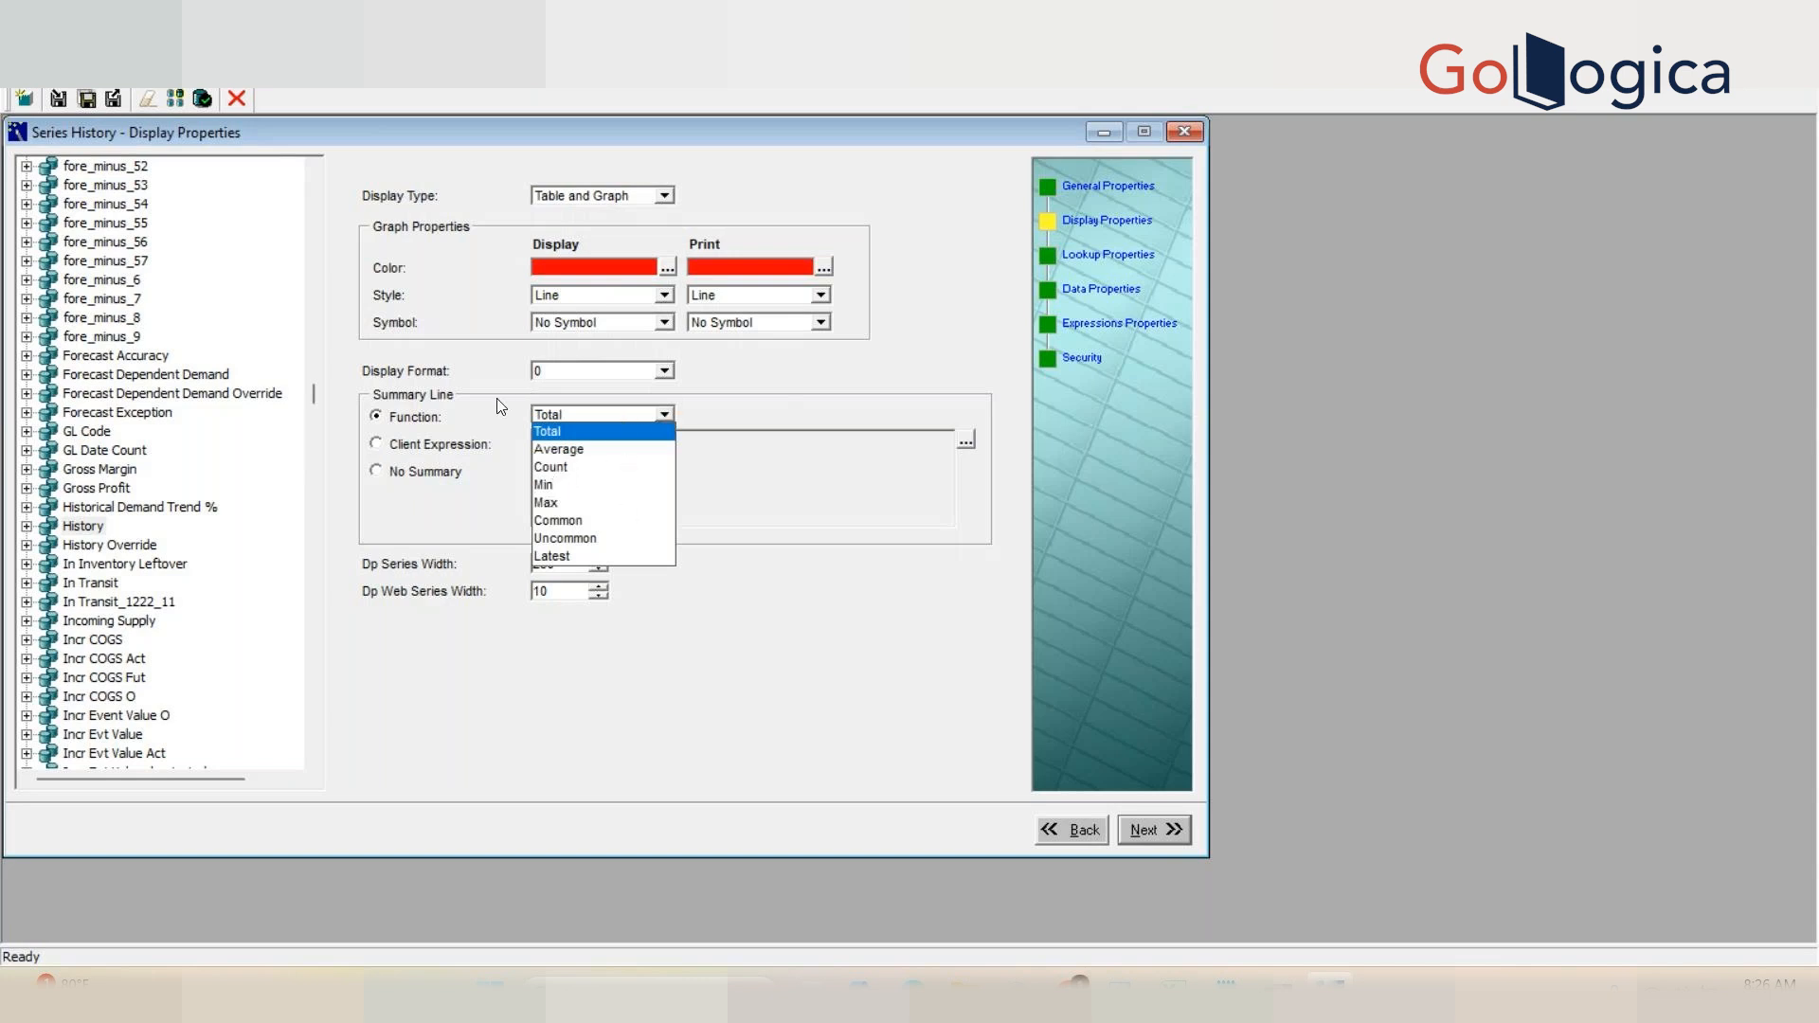
left_click(721, 469)
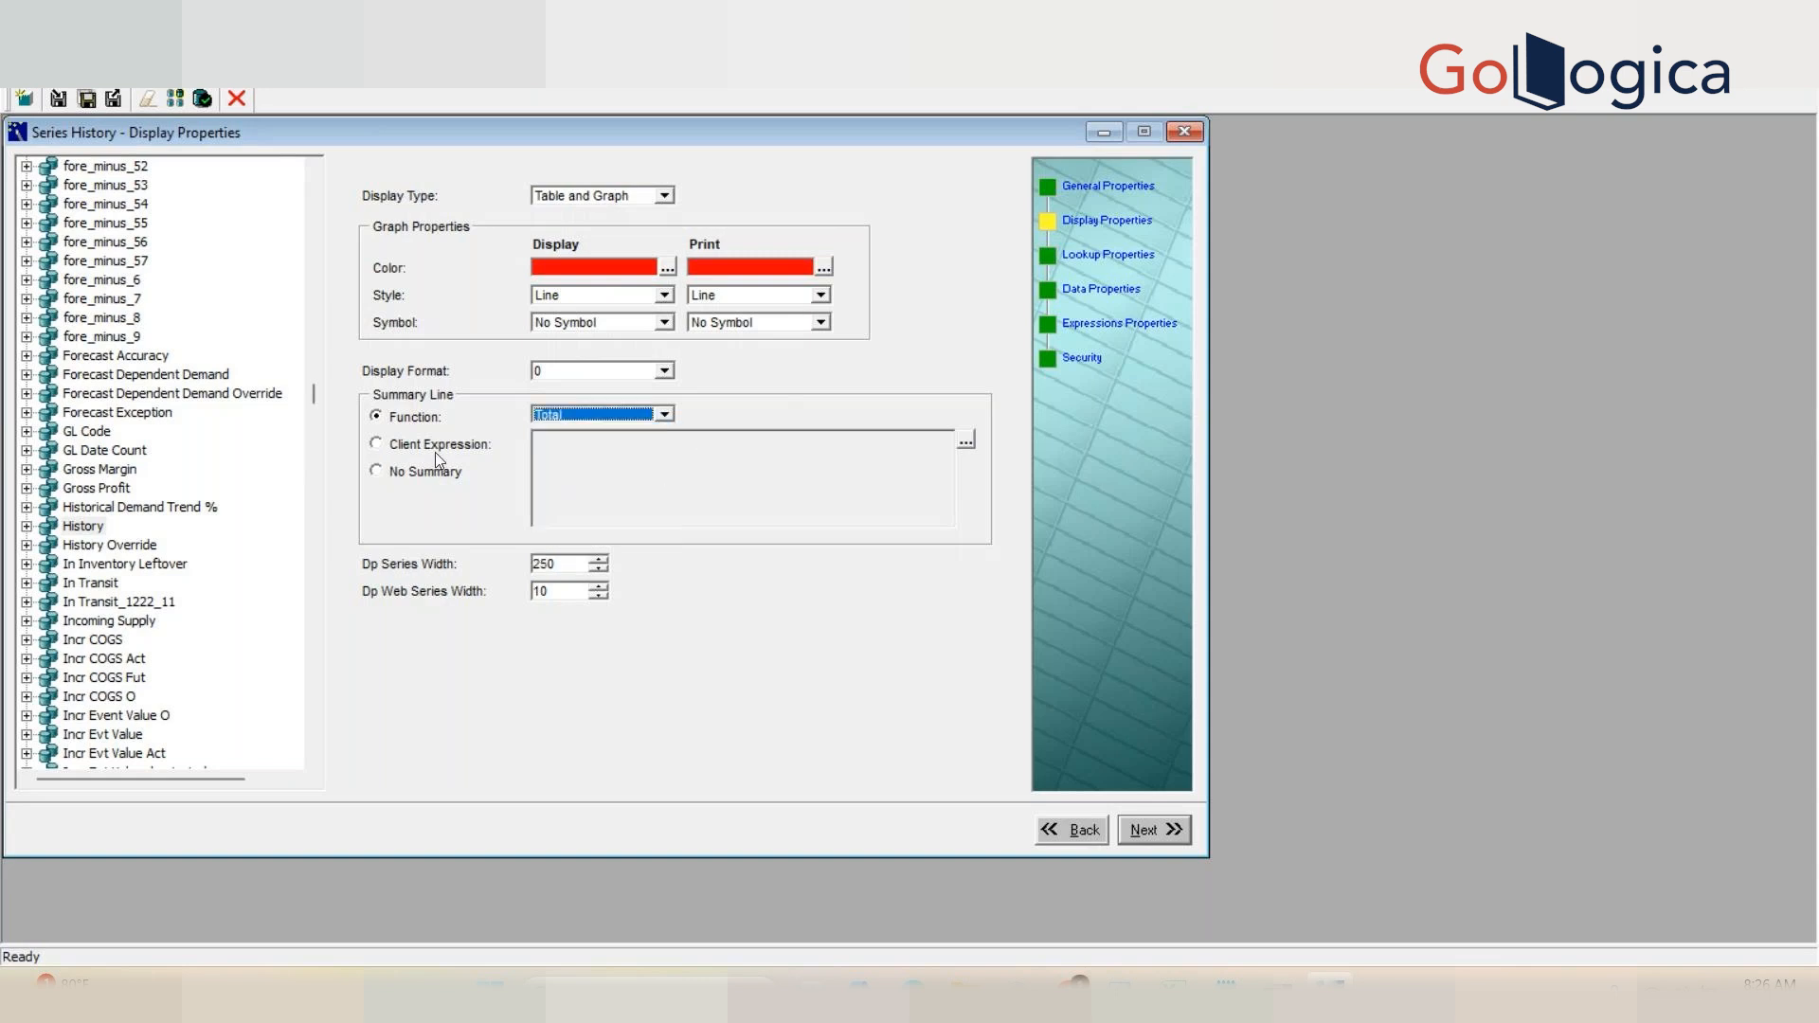
Step: Compare the Summary Line options Function, Client Expression and No Summary, and the function choices, for the History series
left_click(397, 445)
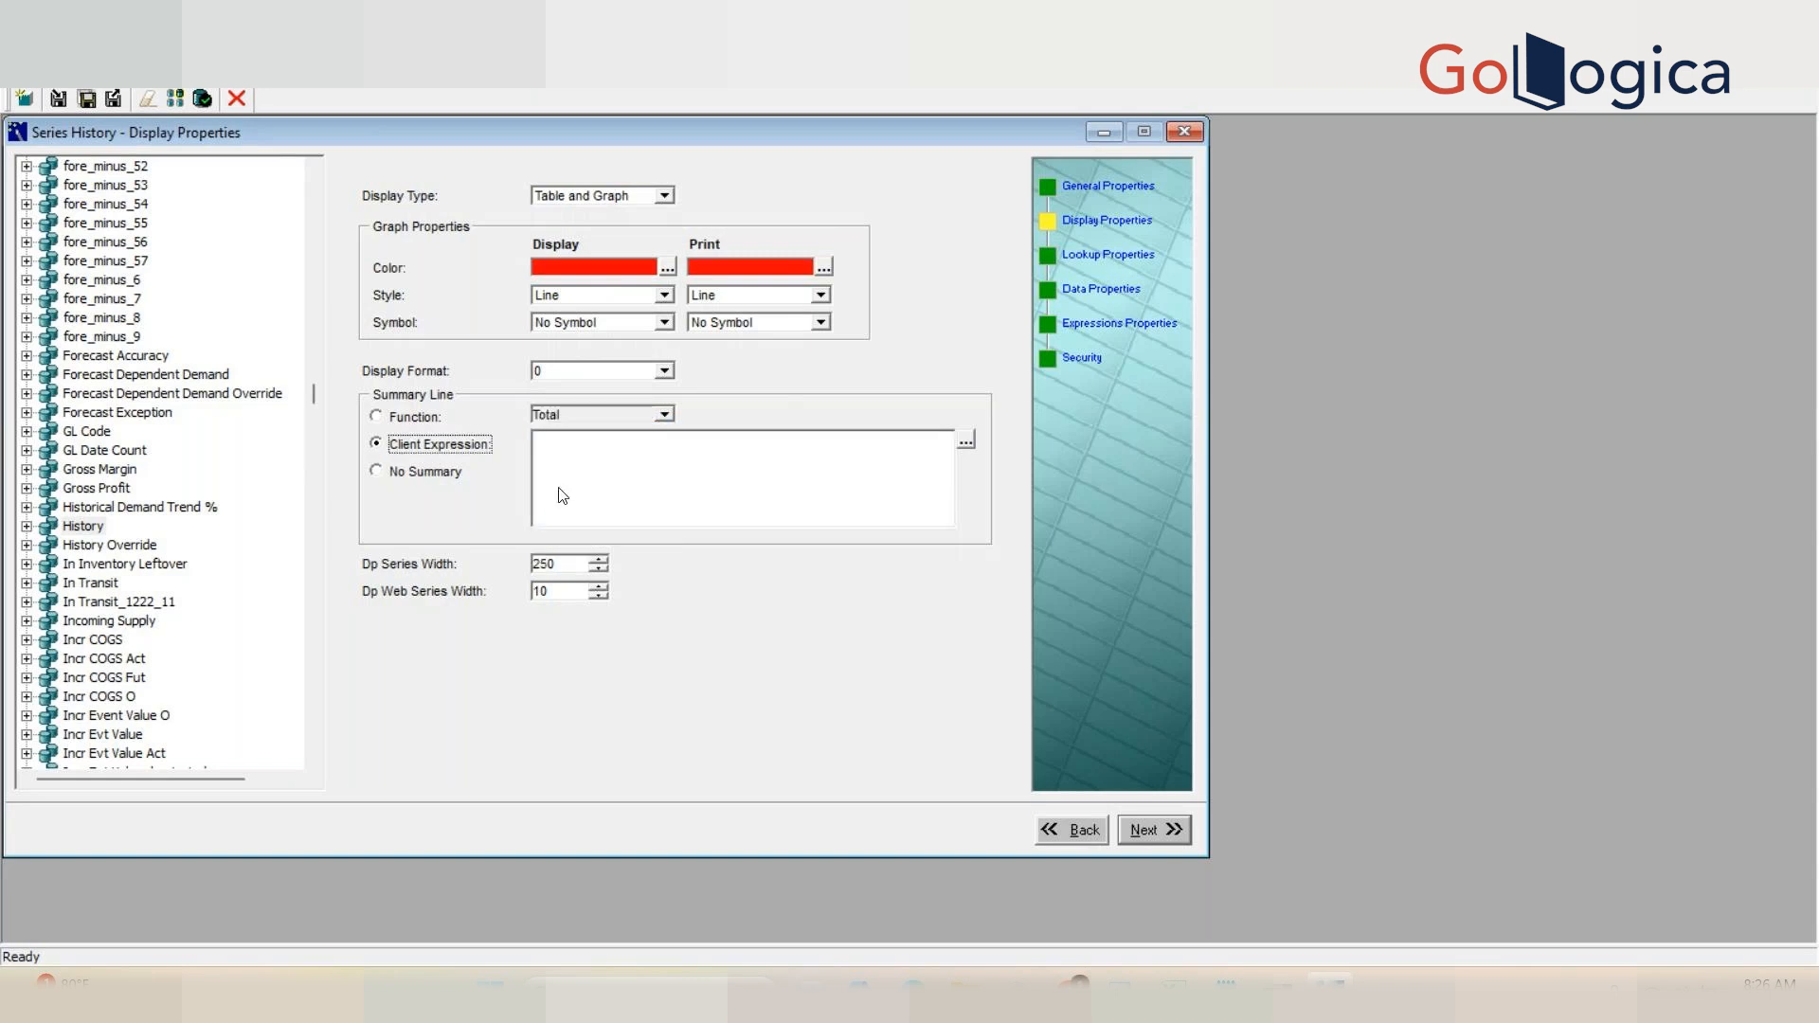
left_click(388, 486)
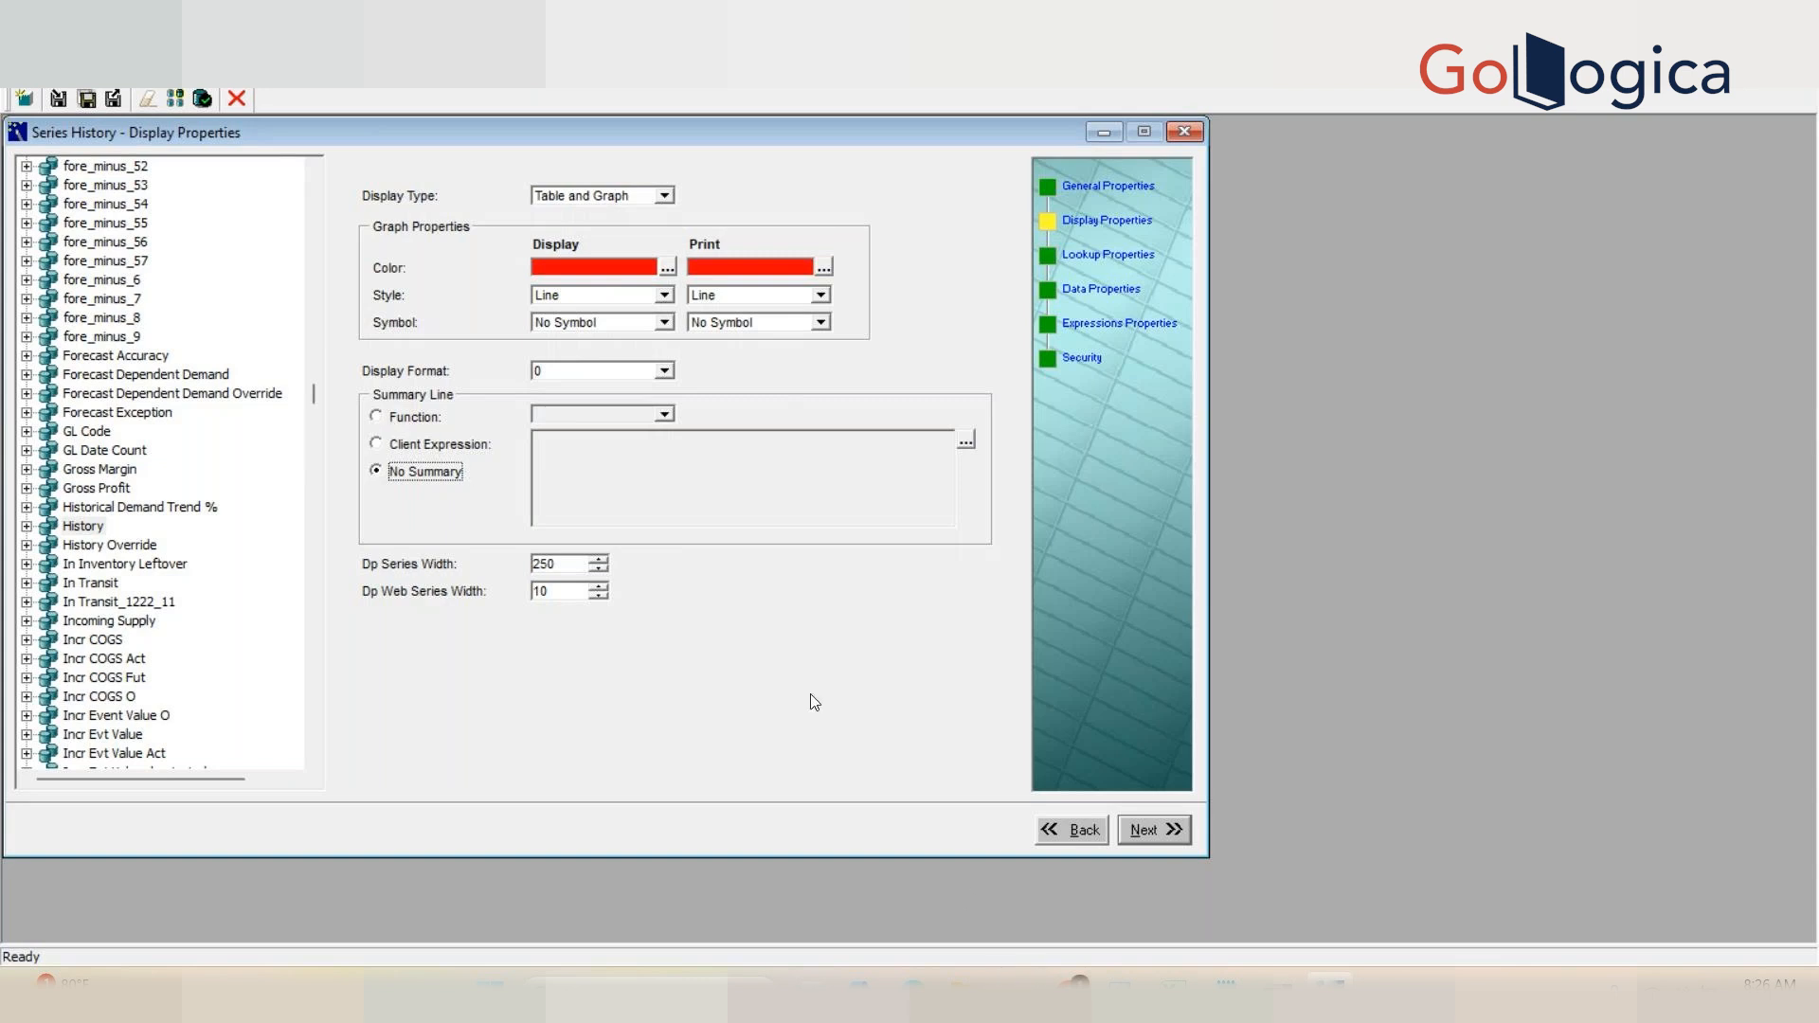
left_click(421, 416)
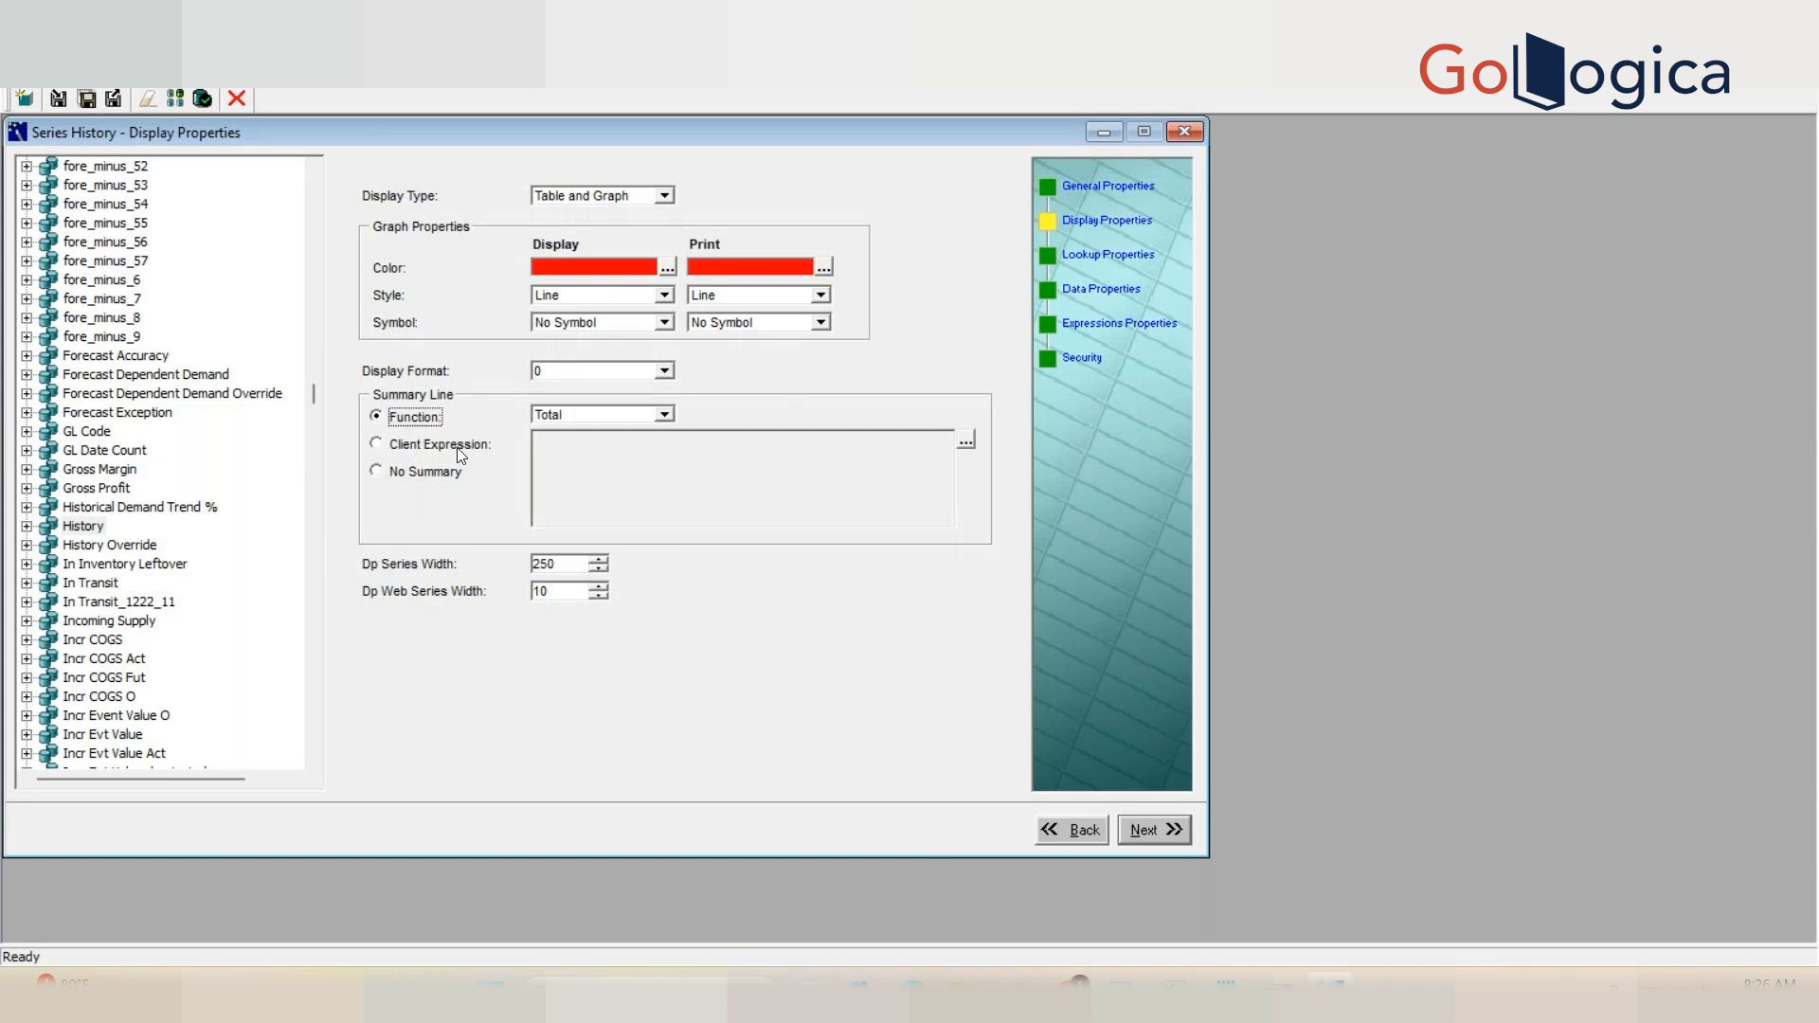
left_click(572, 419)
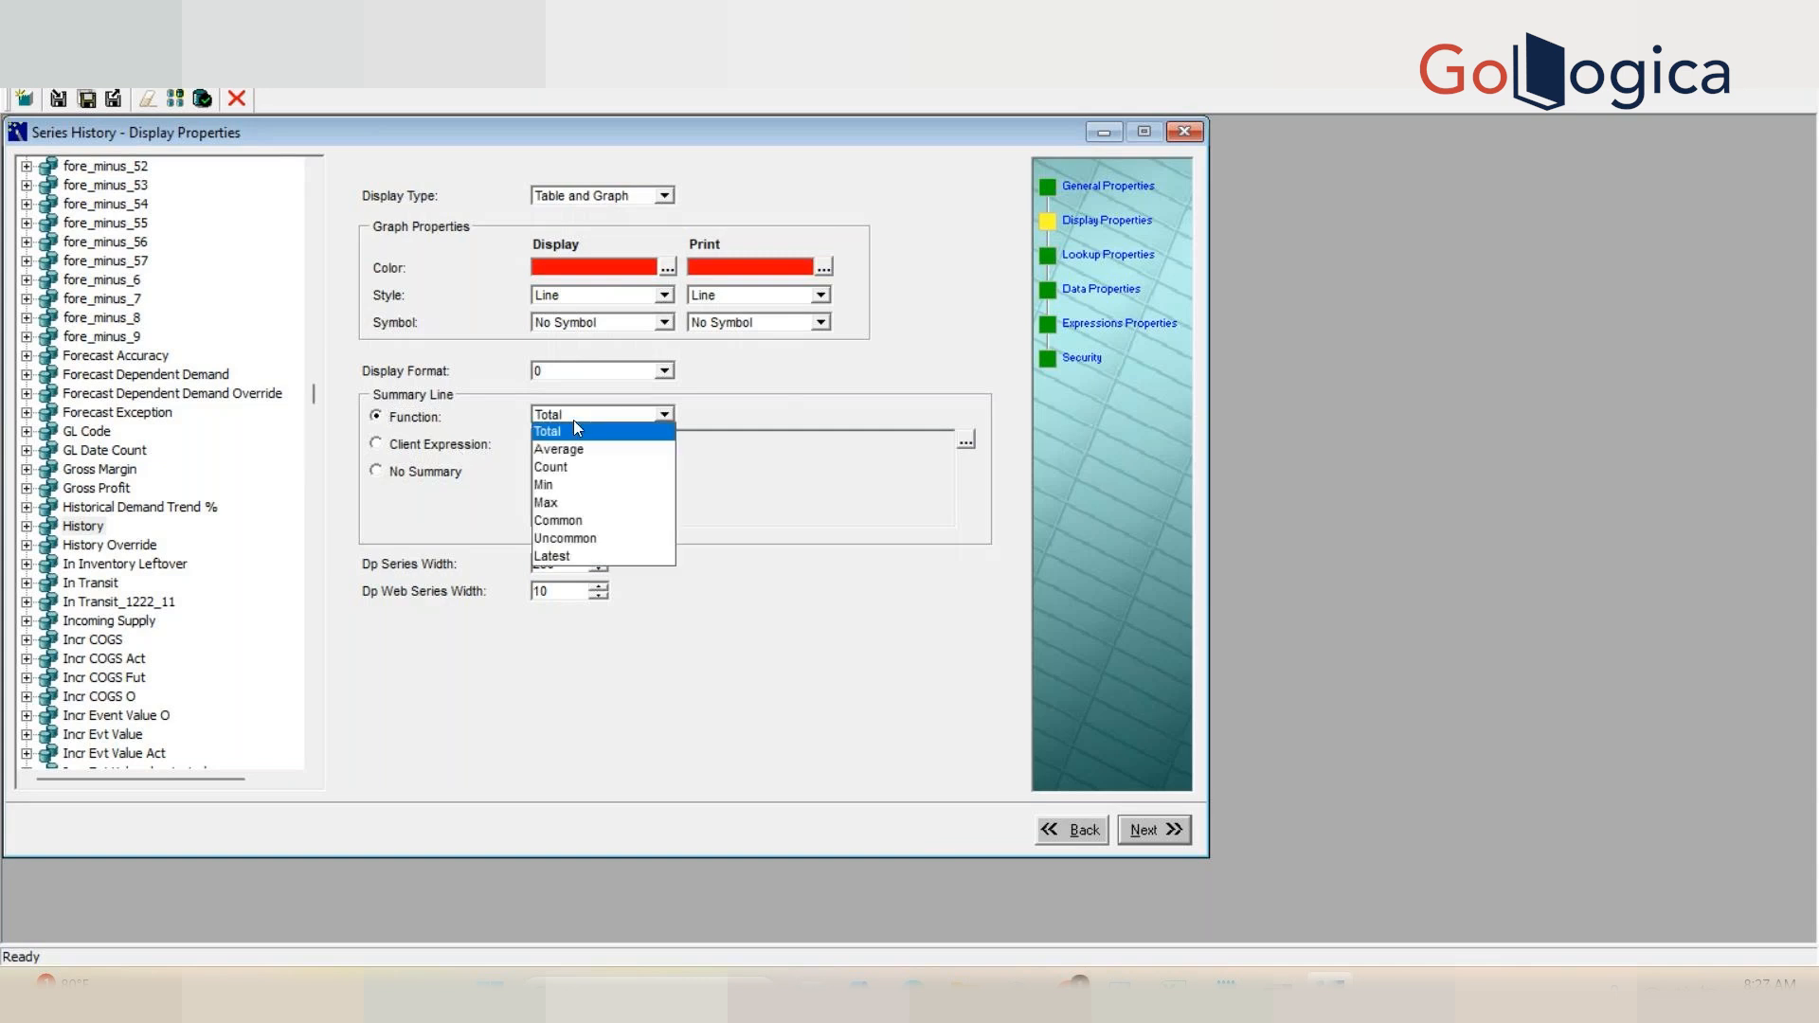
left_click(572, 419)
left_click(435, 442)
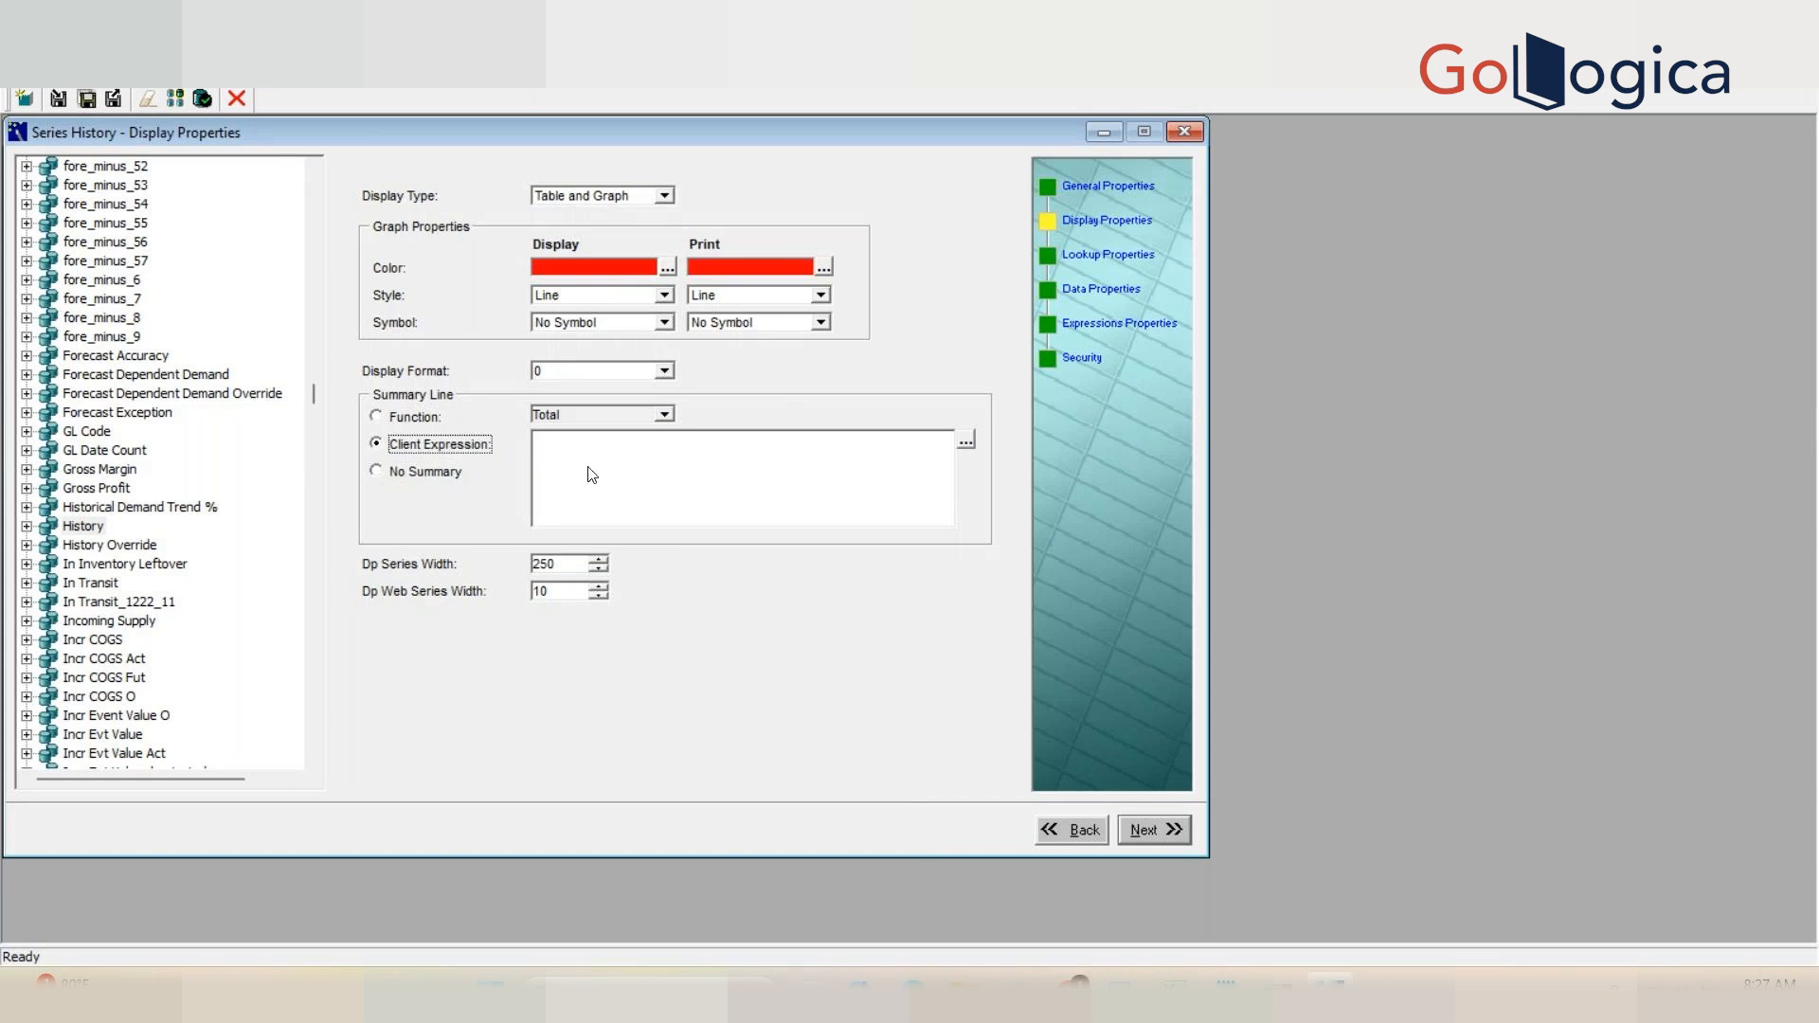
left_click(423, 419)
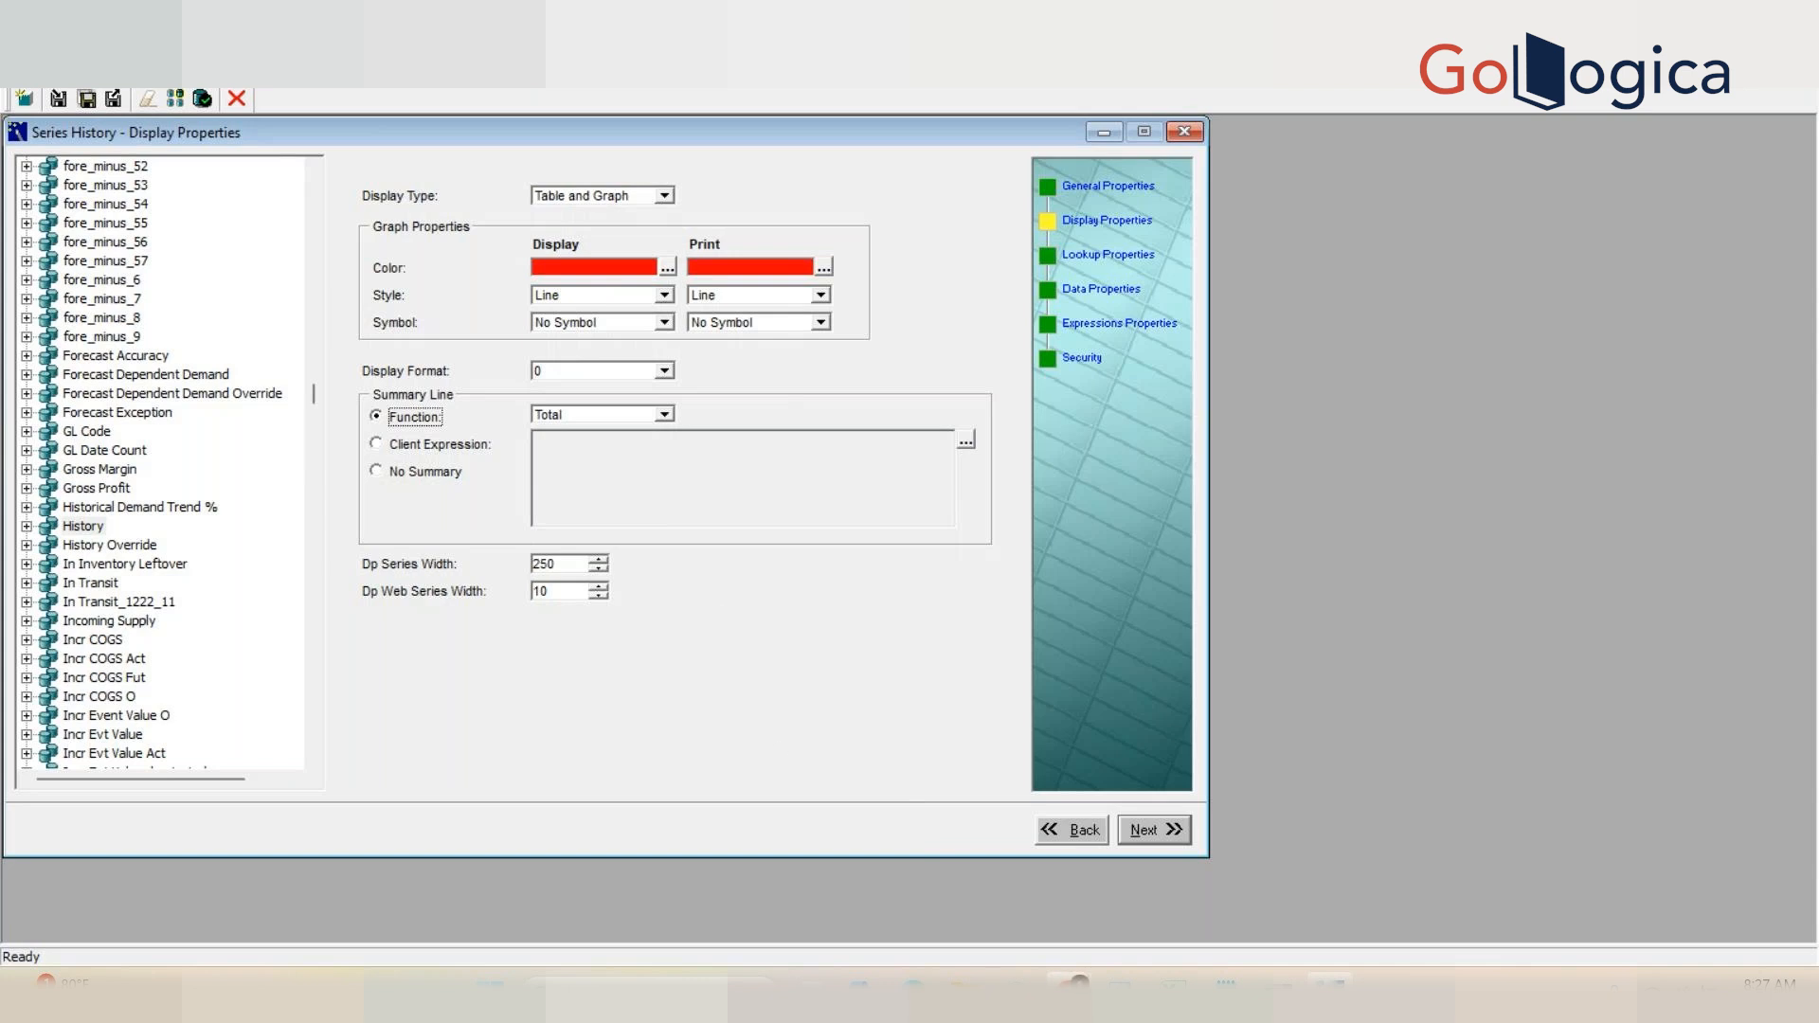
Step: Review the History series' Lookup, Data and Expressions property pages
mouse_move(1076, 985)
left_click(1102, 254)
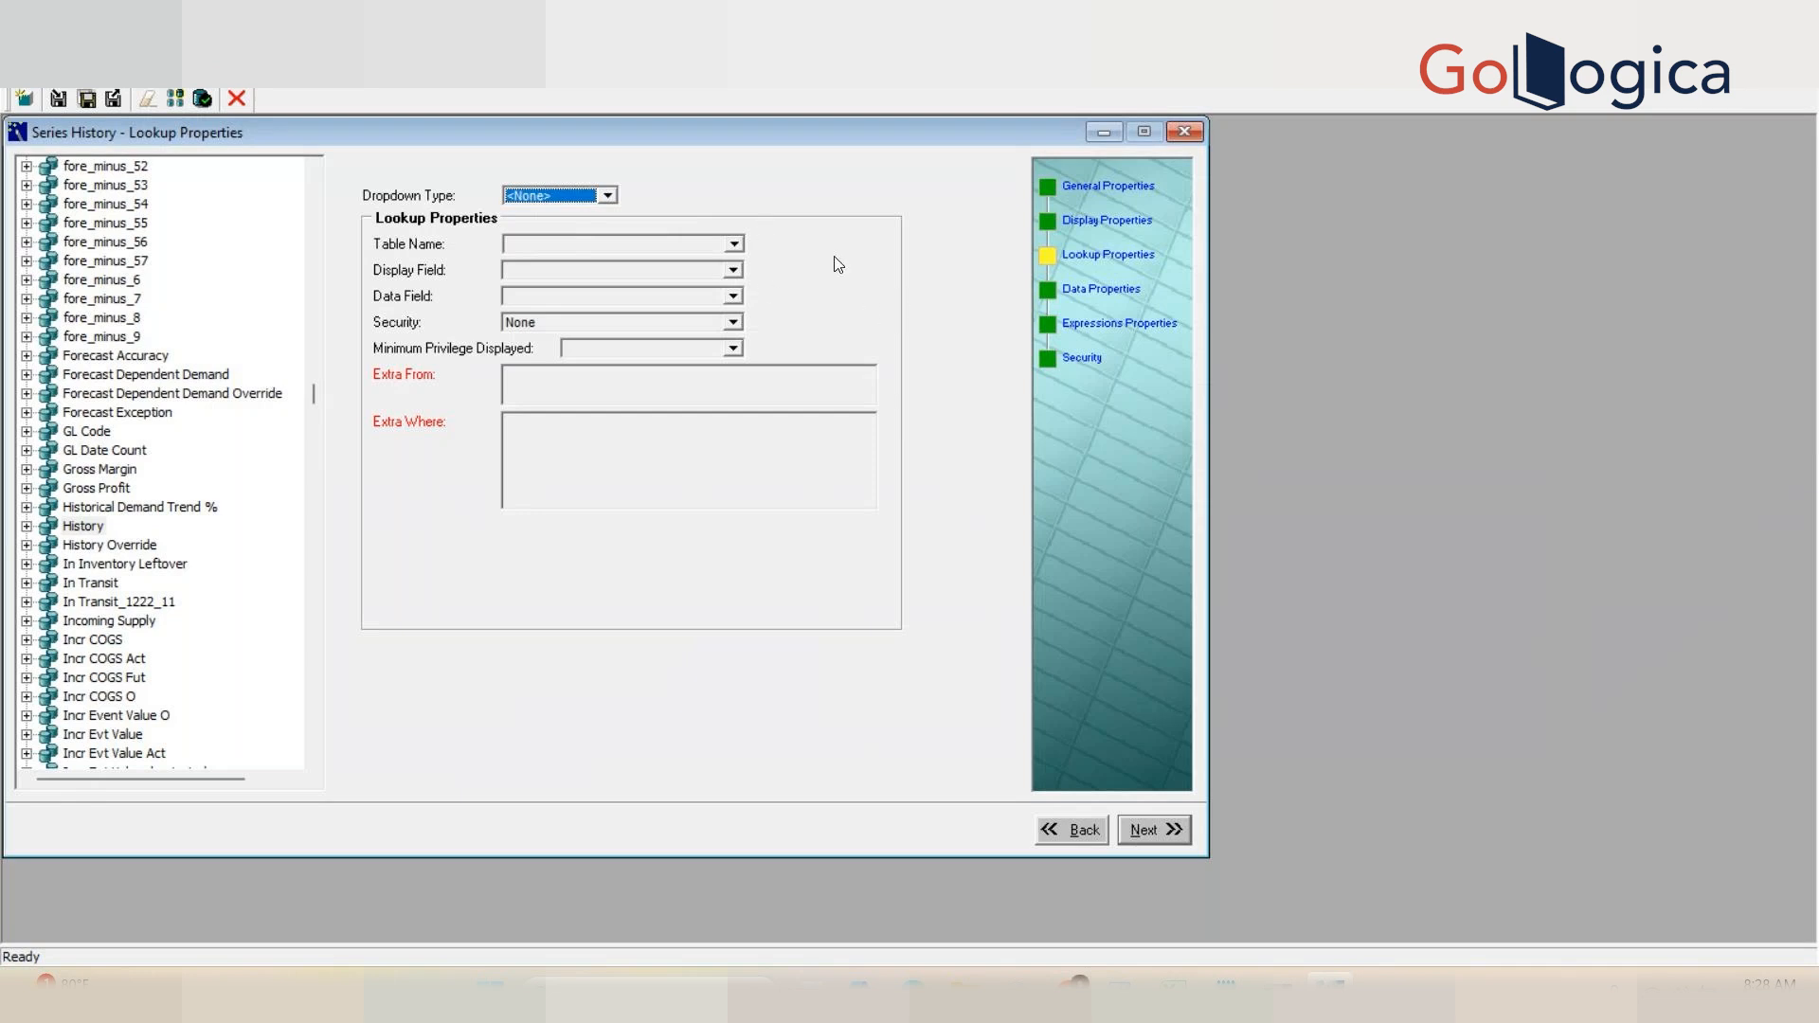
left_click(1107, 299)
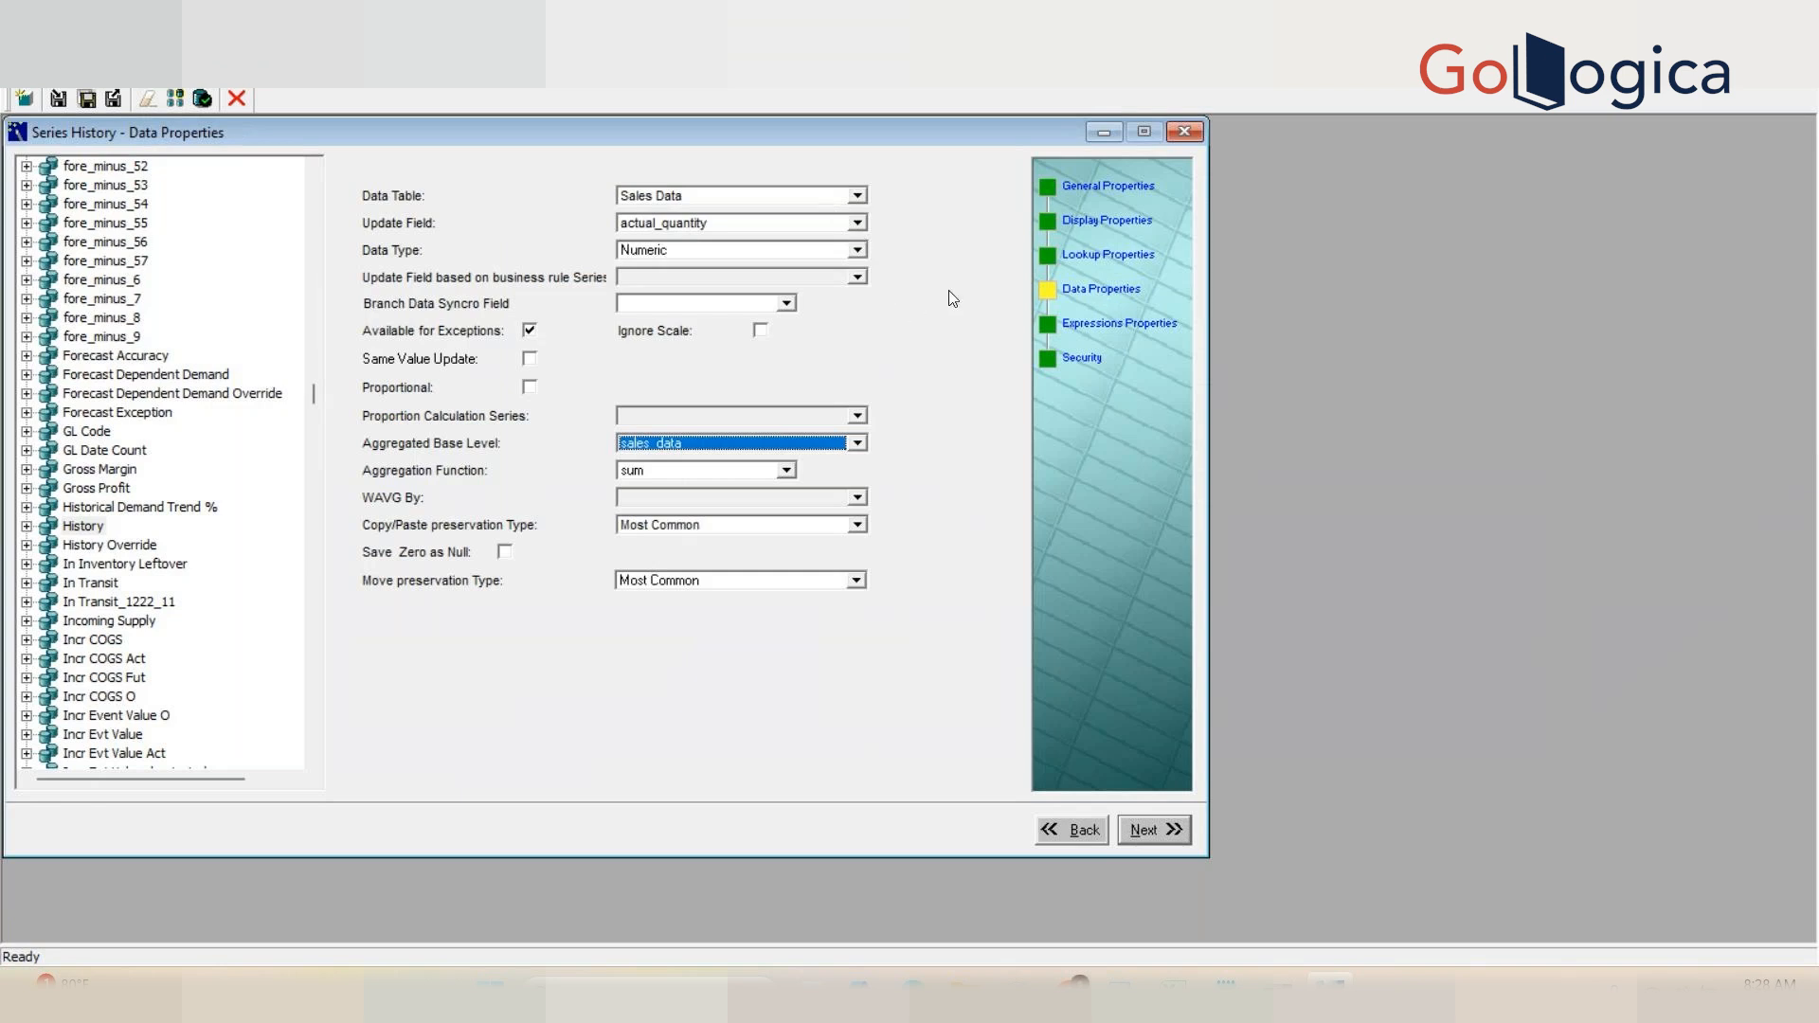
left_click(1106, 194)
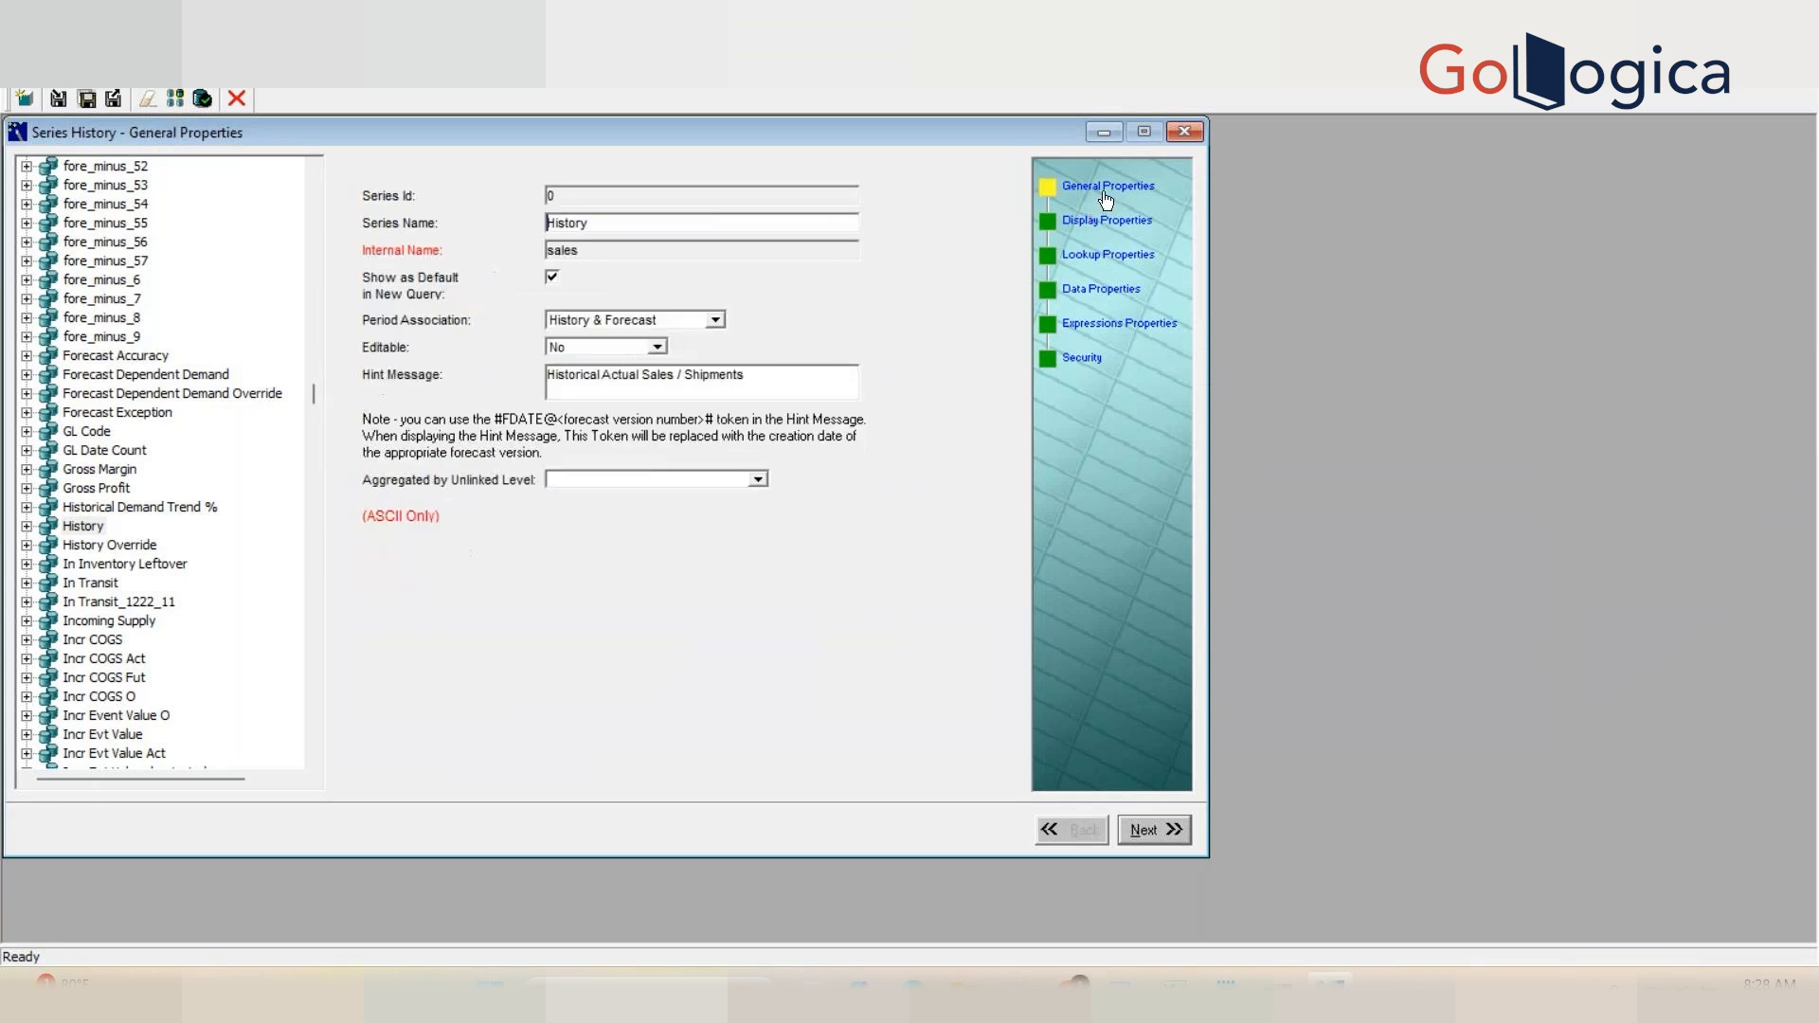
left_click(1110, 299)
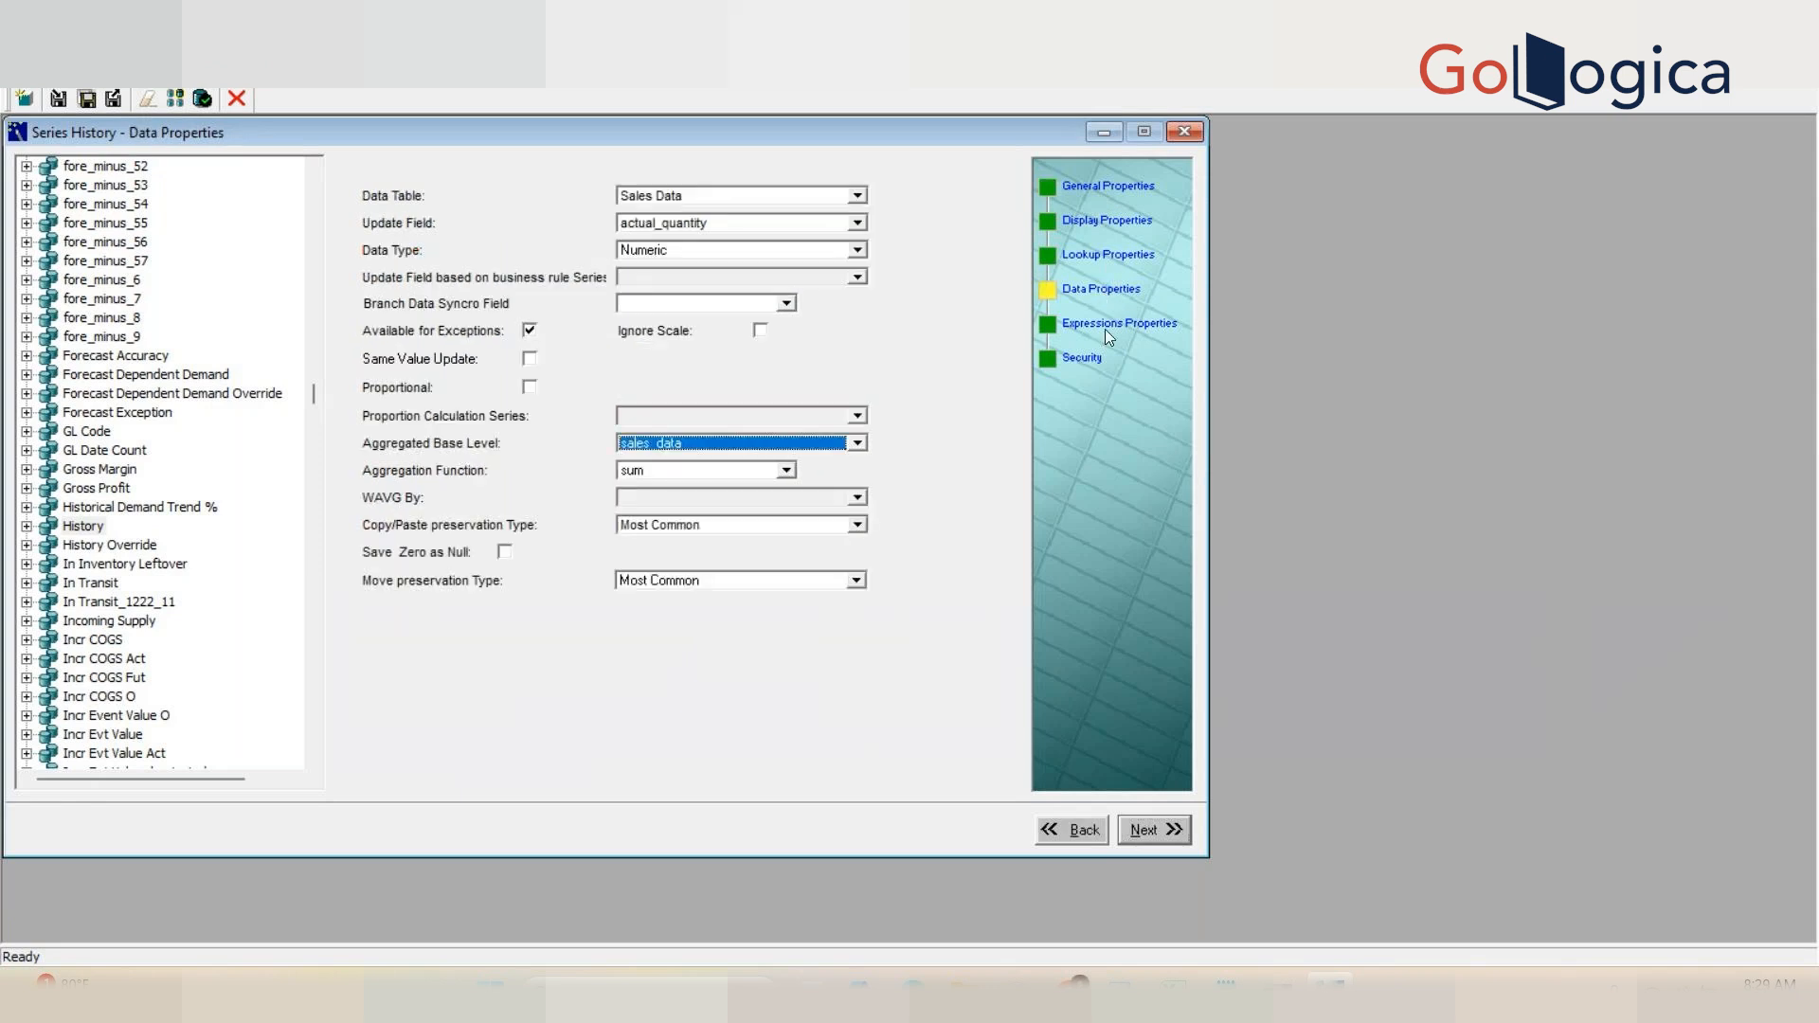
left_click(1108, 330)
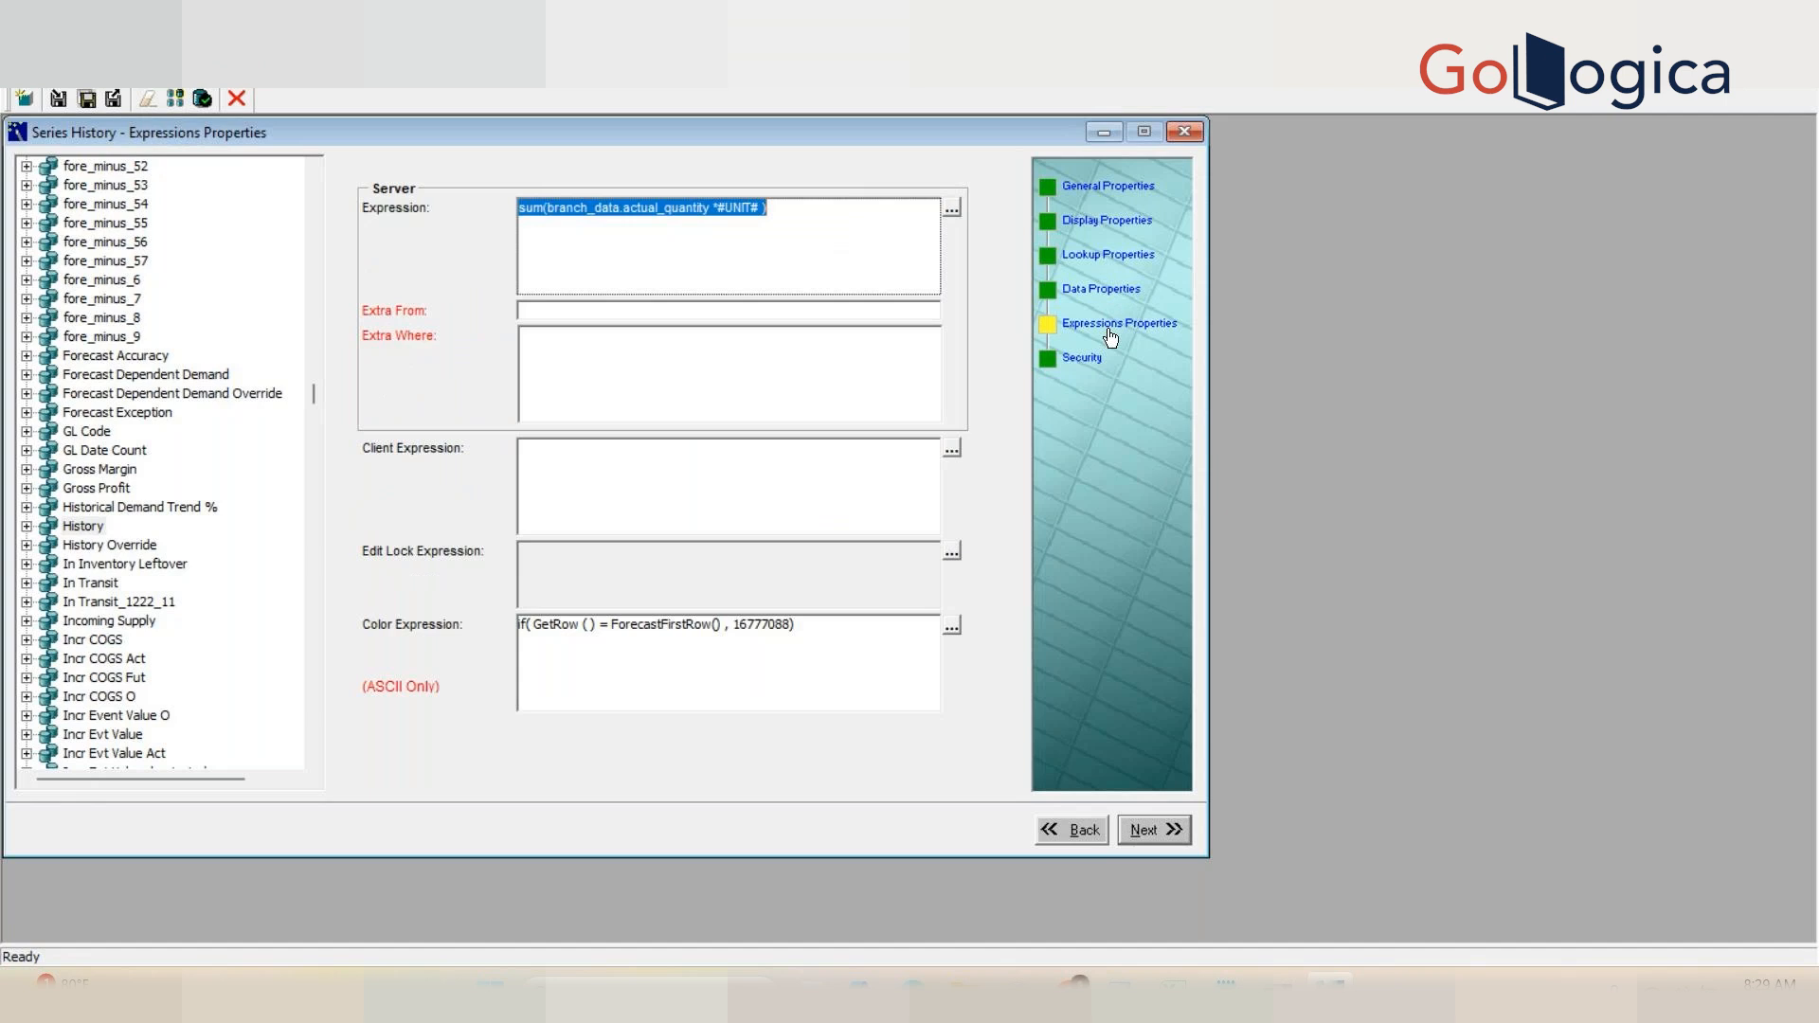
left_click(1085, 288)
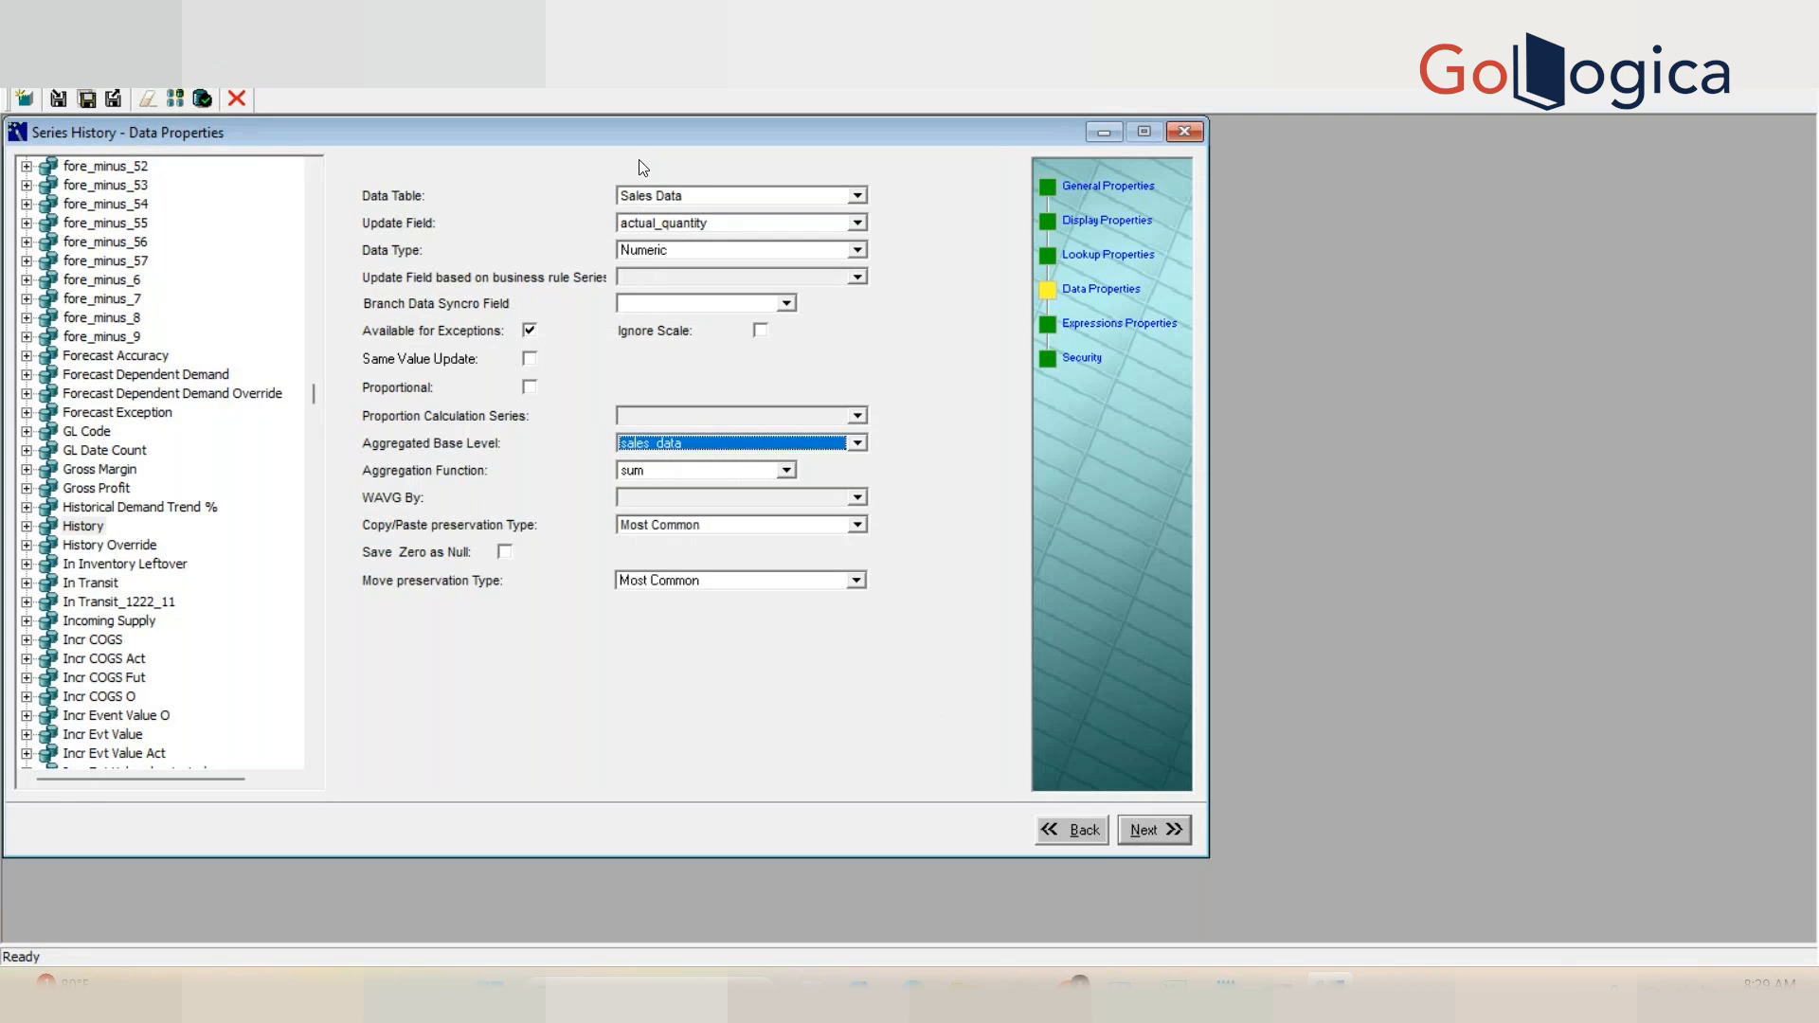
Step: Try clearing the History series' update field, then close the series configuration without saving the changes
left_click(702, 224)
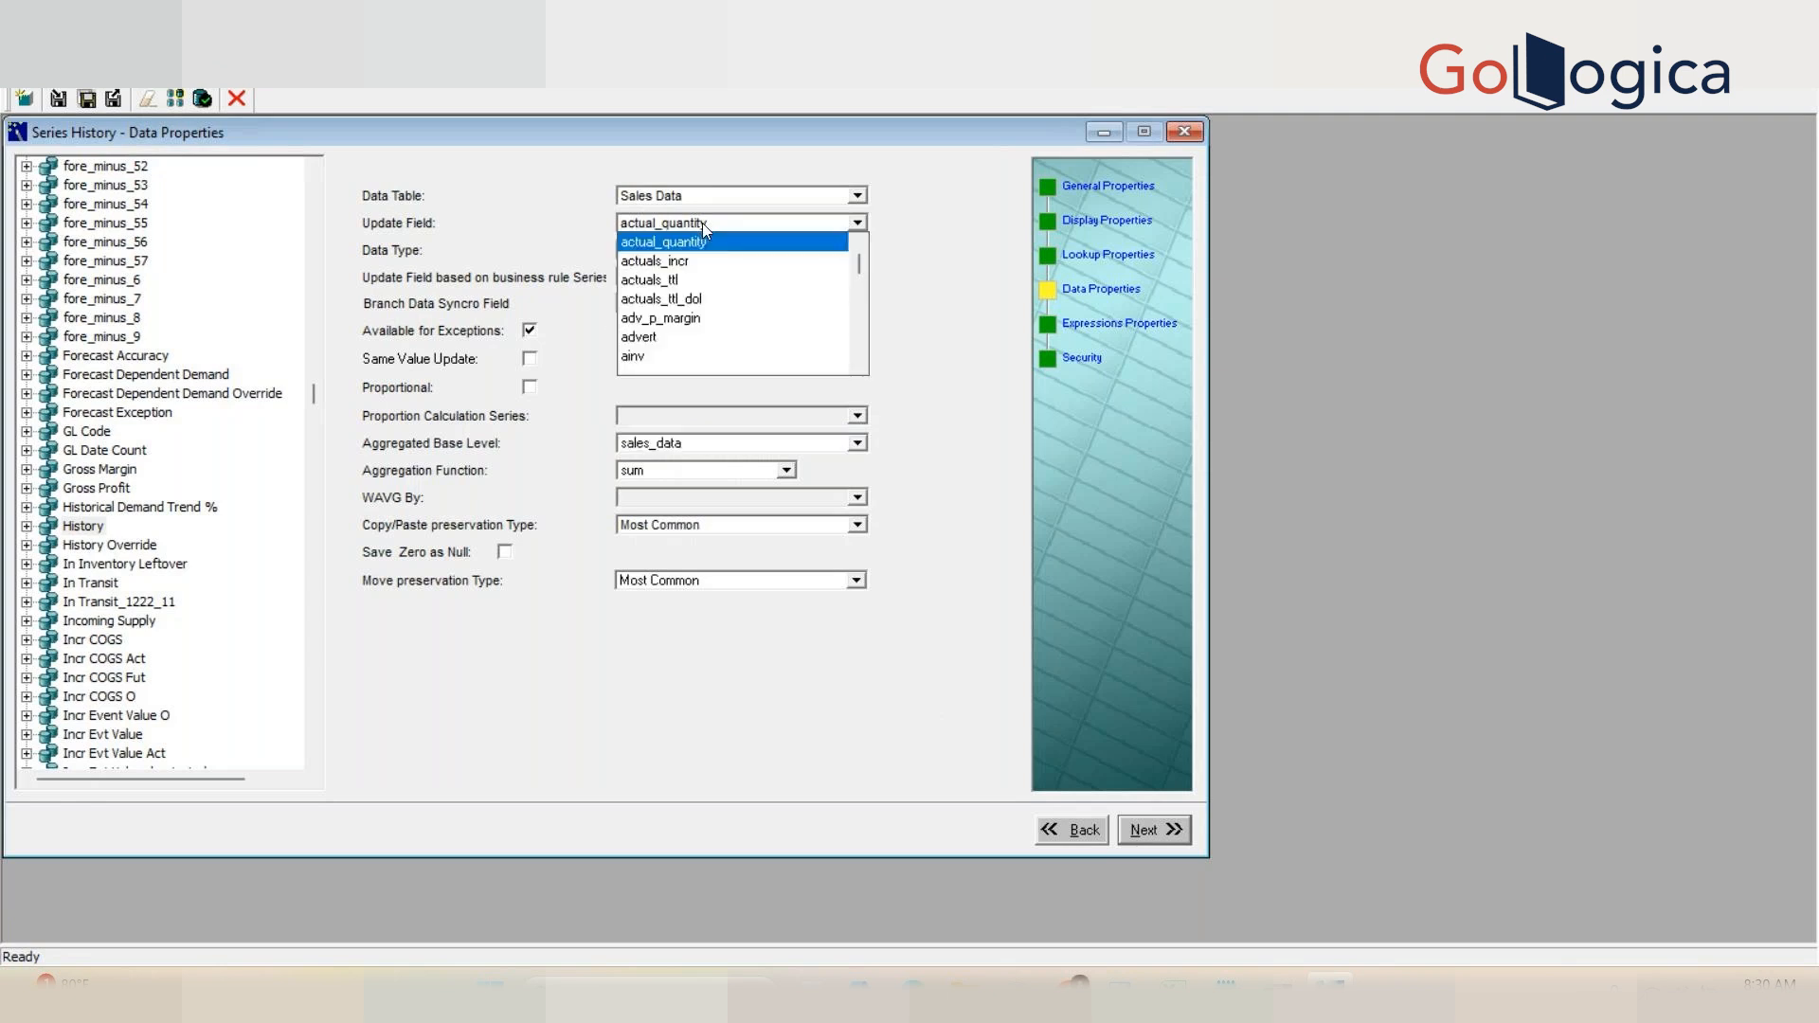
scroll(861, 256, "up", 3)
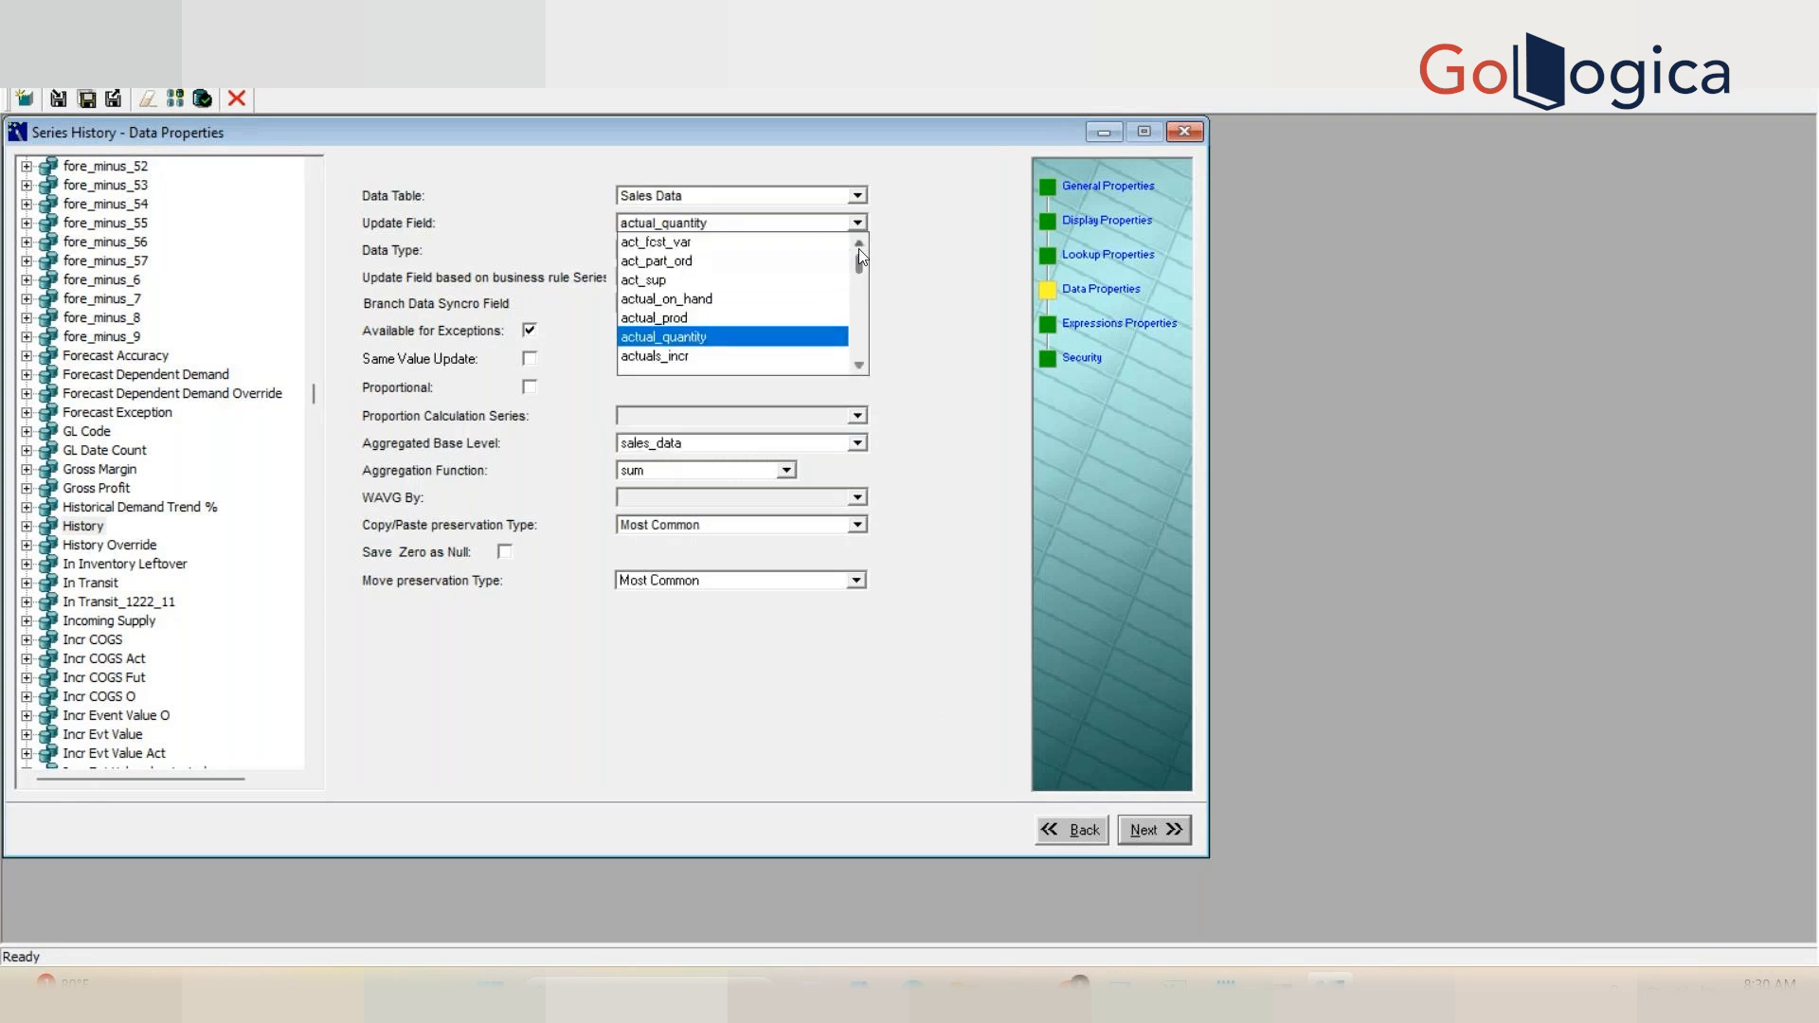
left_click(825, 248)
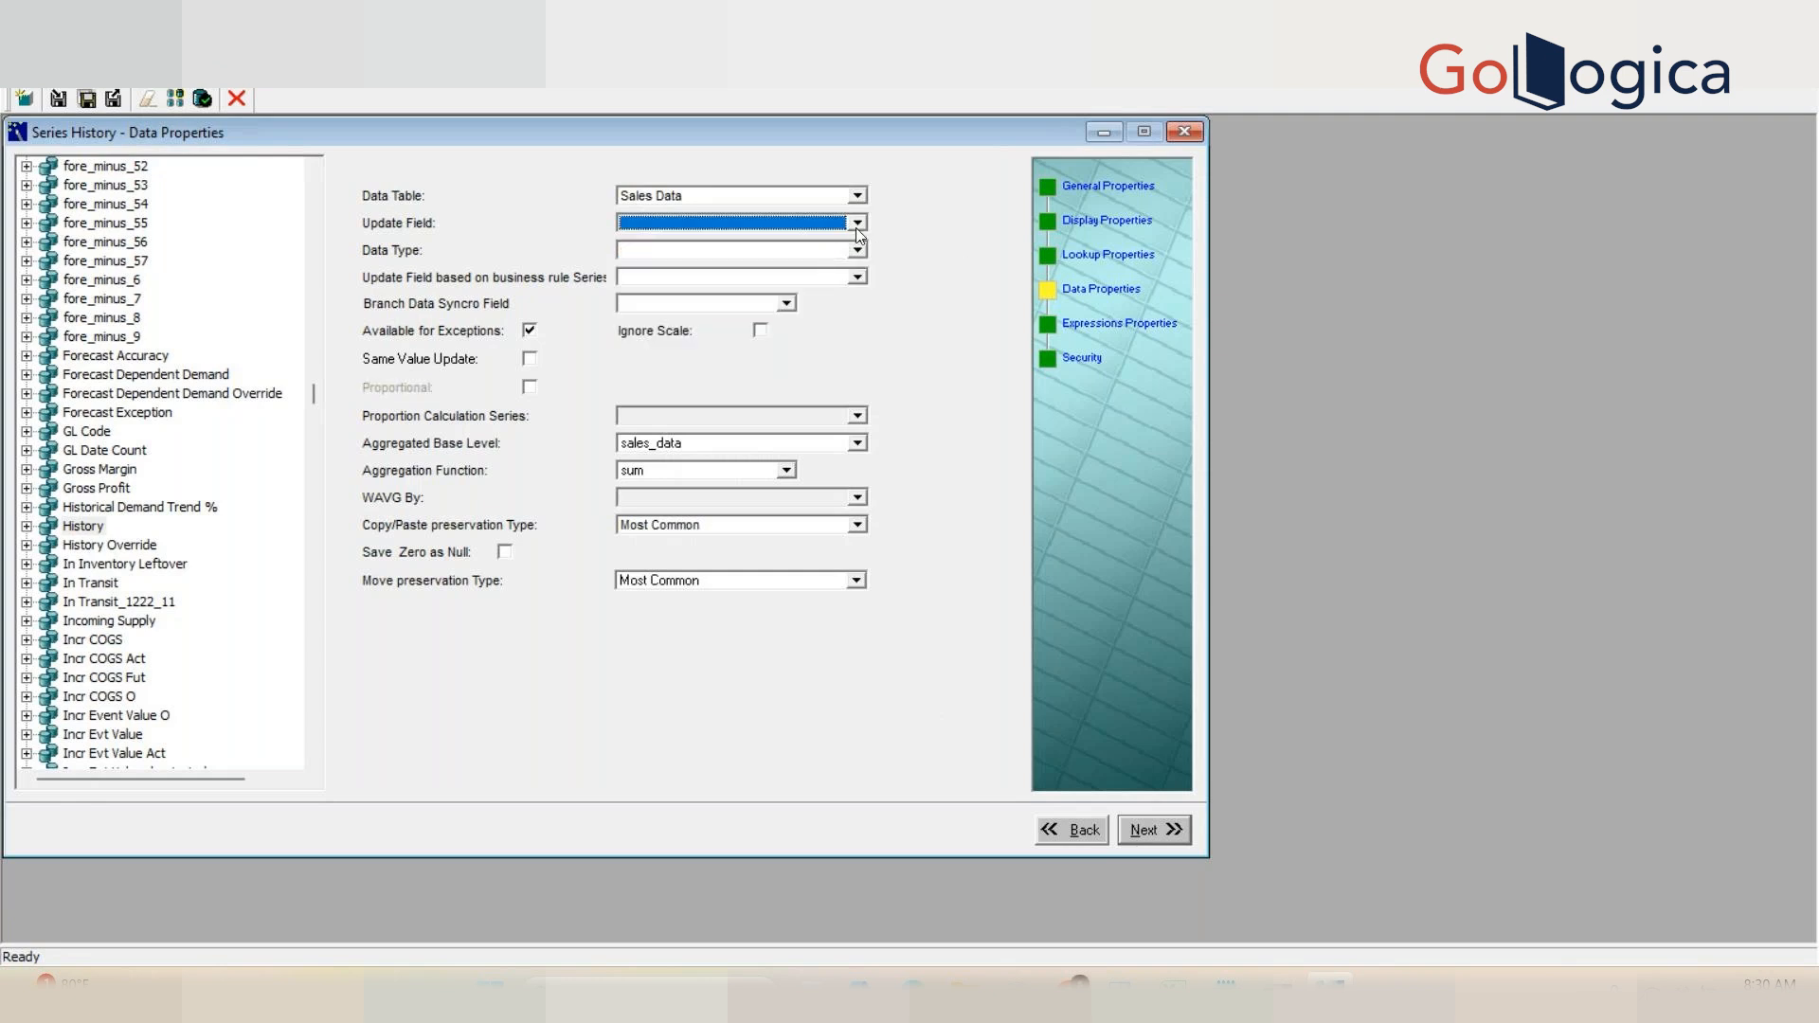
left_click(1063, 831)
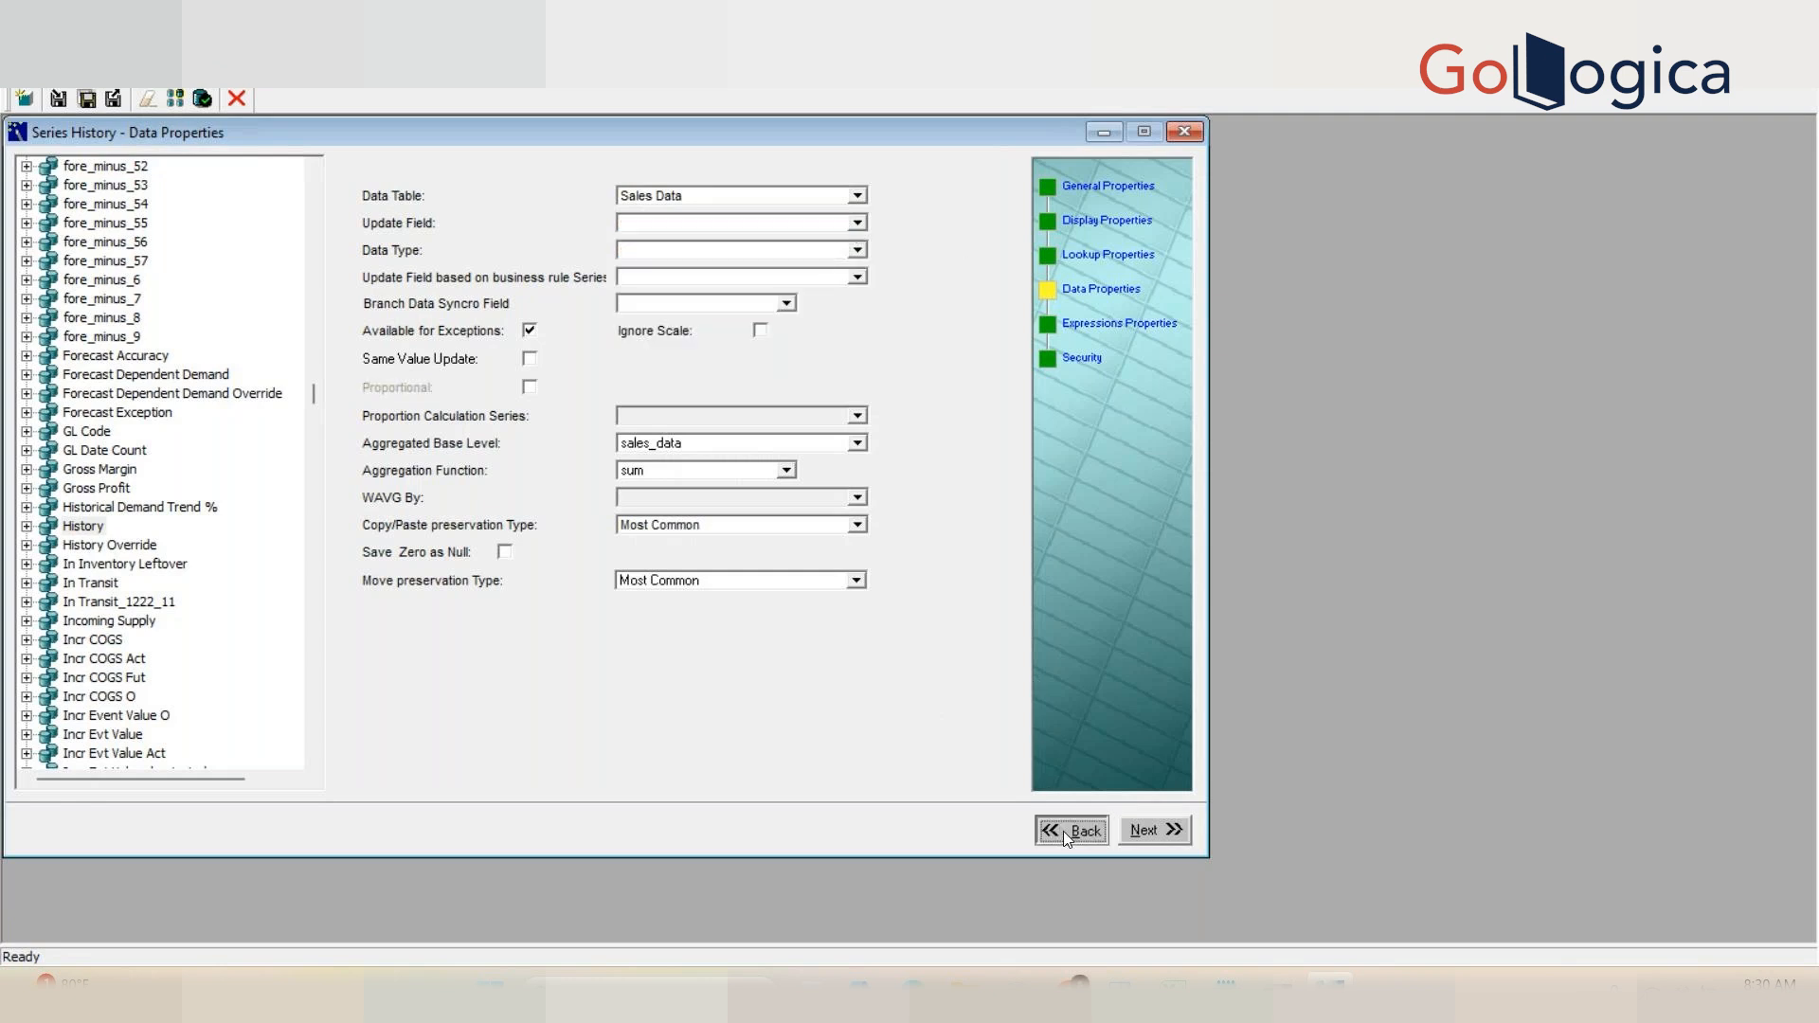
left_click(1127, 831)
left_click(1184, 131)
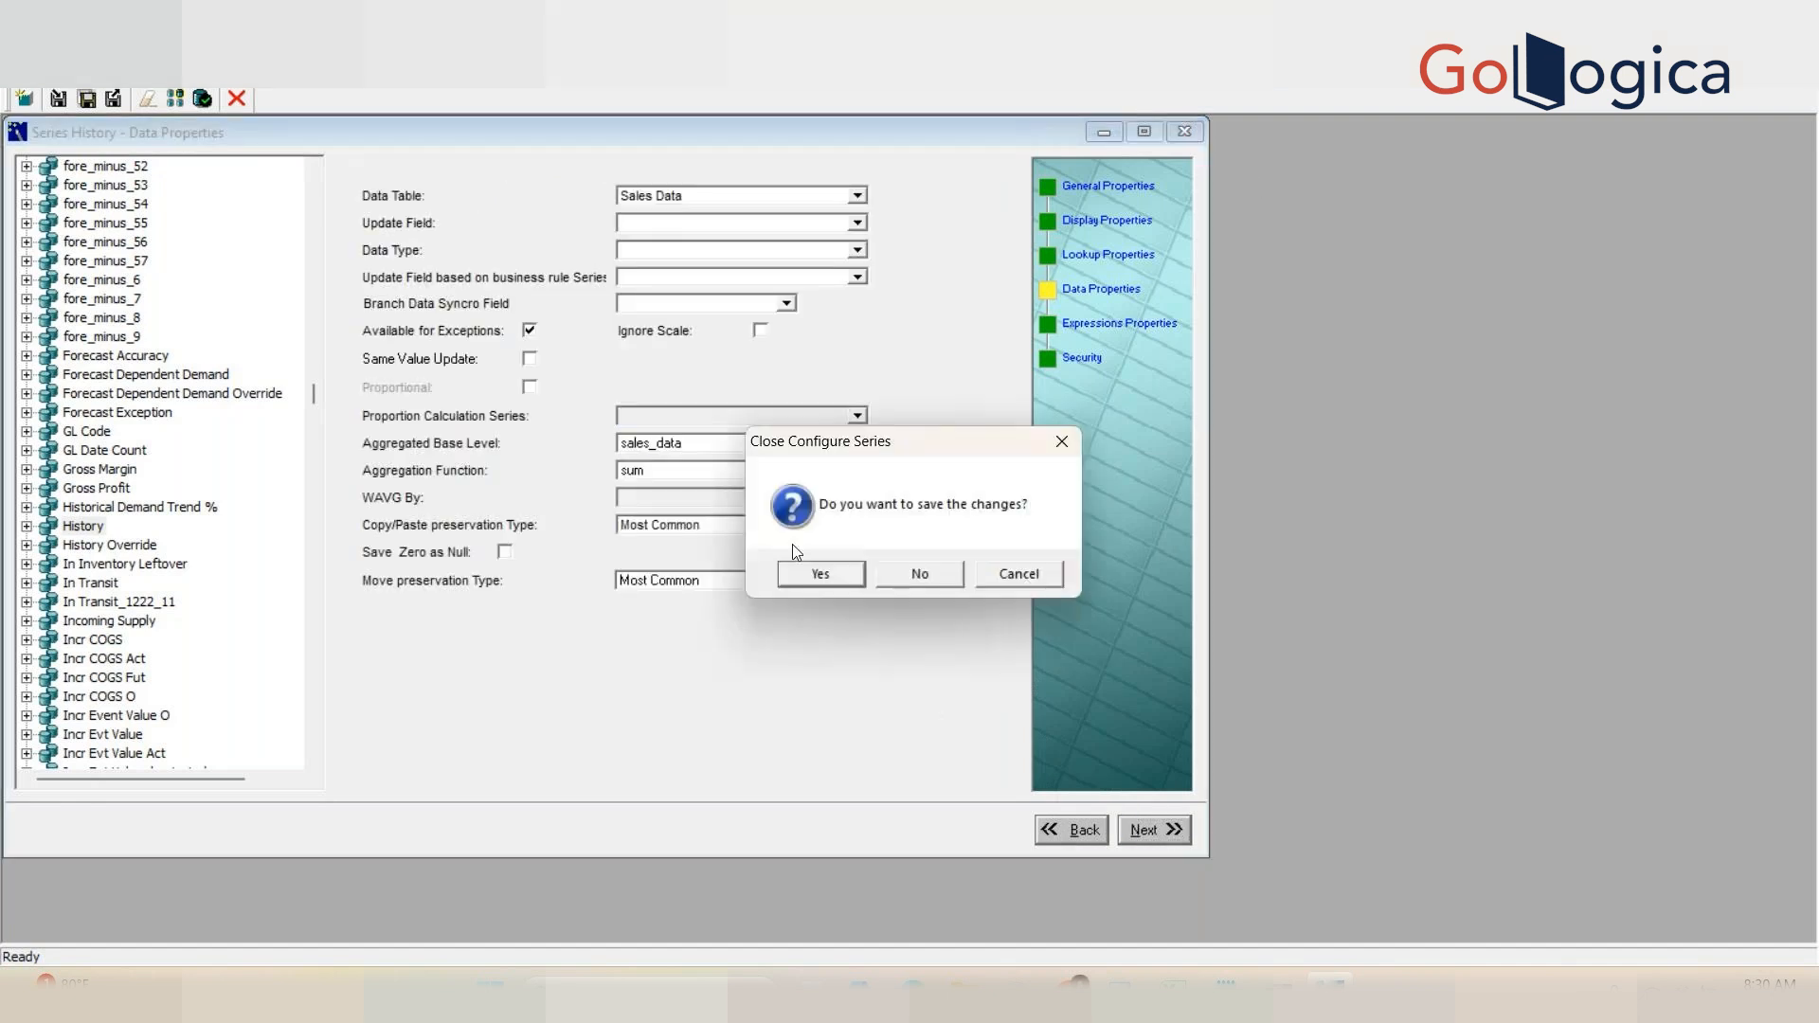
left_click(900, 584)
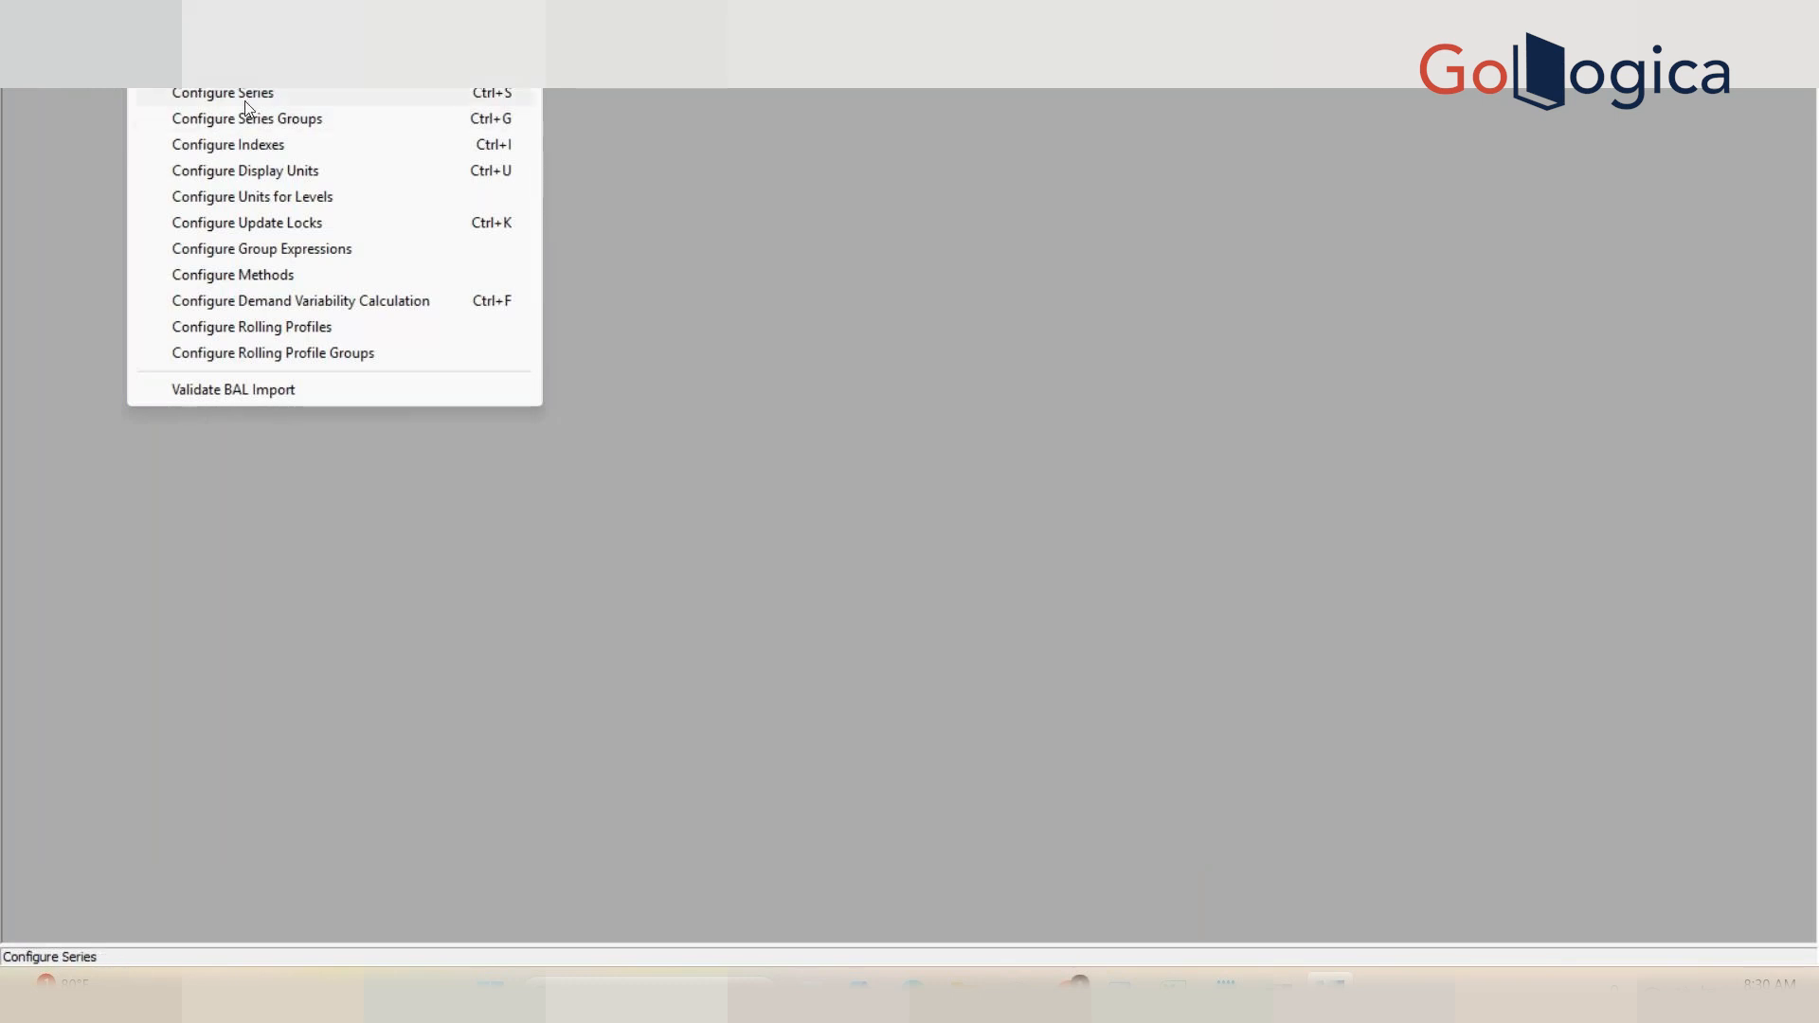
Step: Reopen series configuration, select the History series and open its Data Properties
left_click(252, 94)
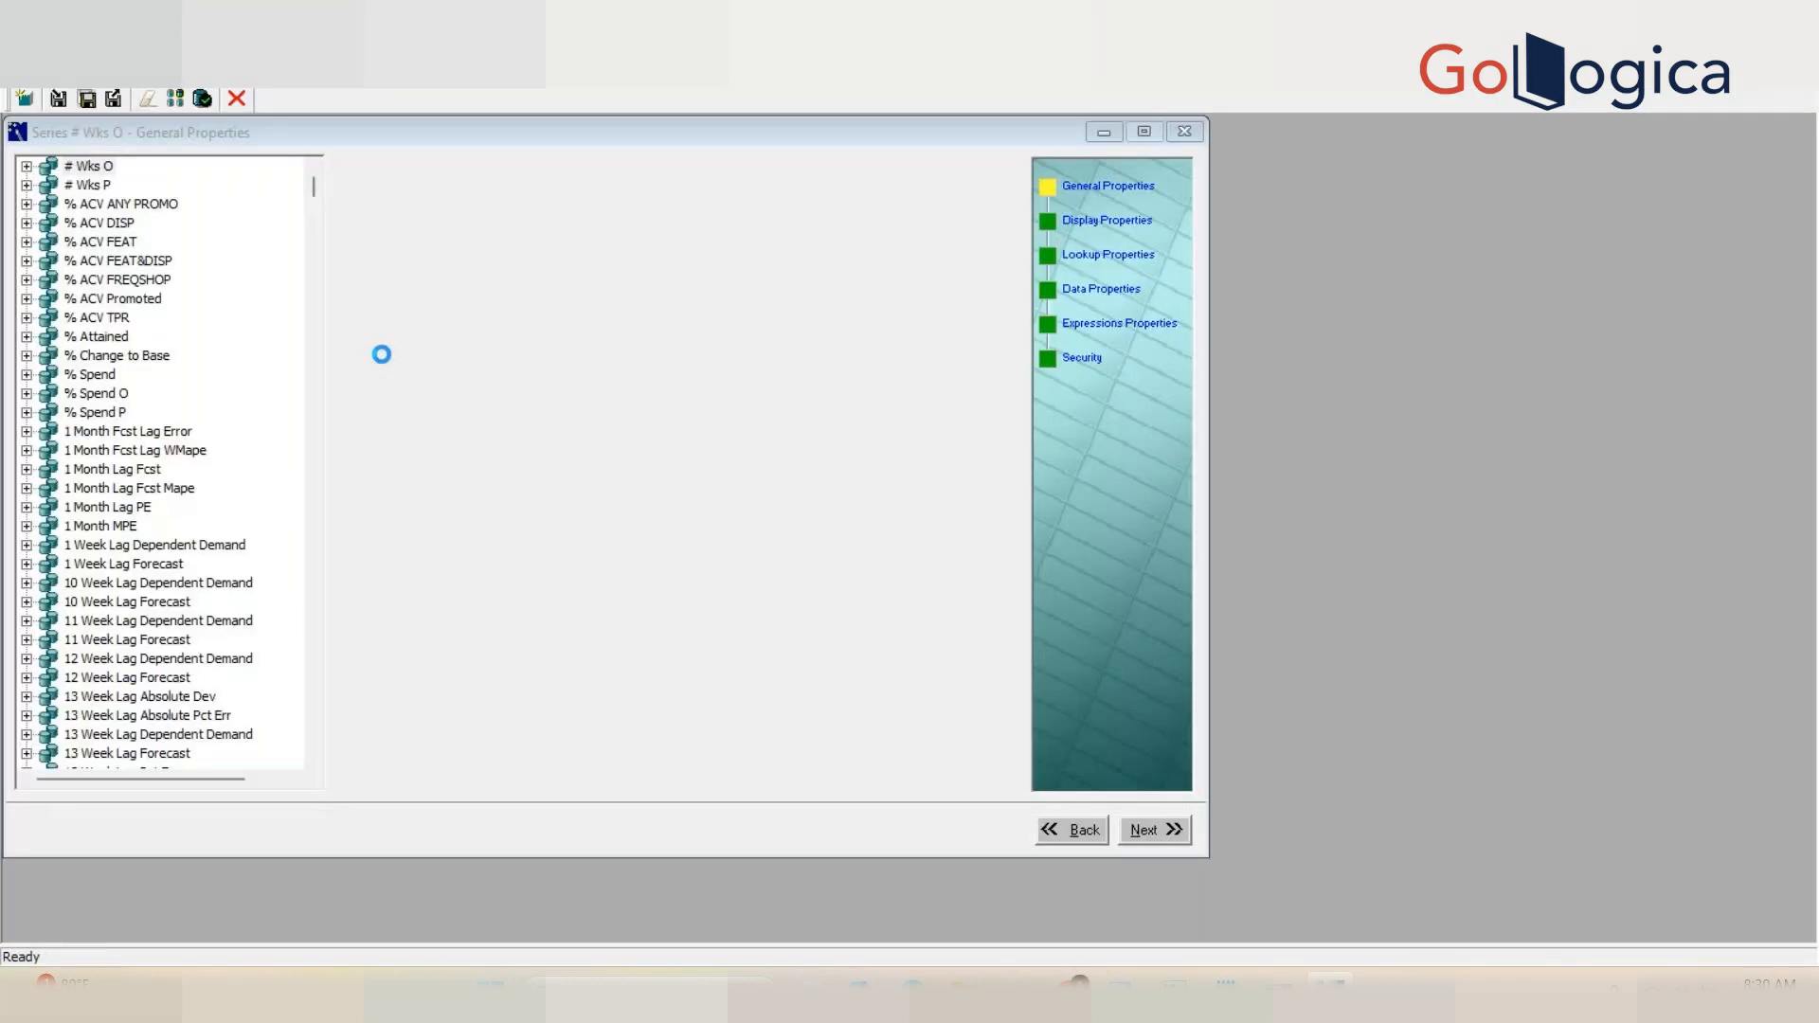
left_click(133, 527)
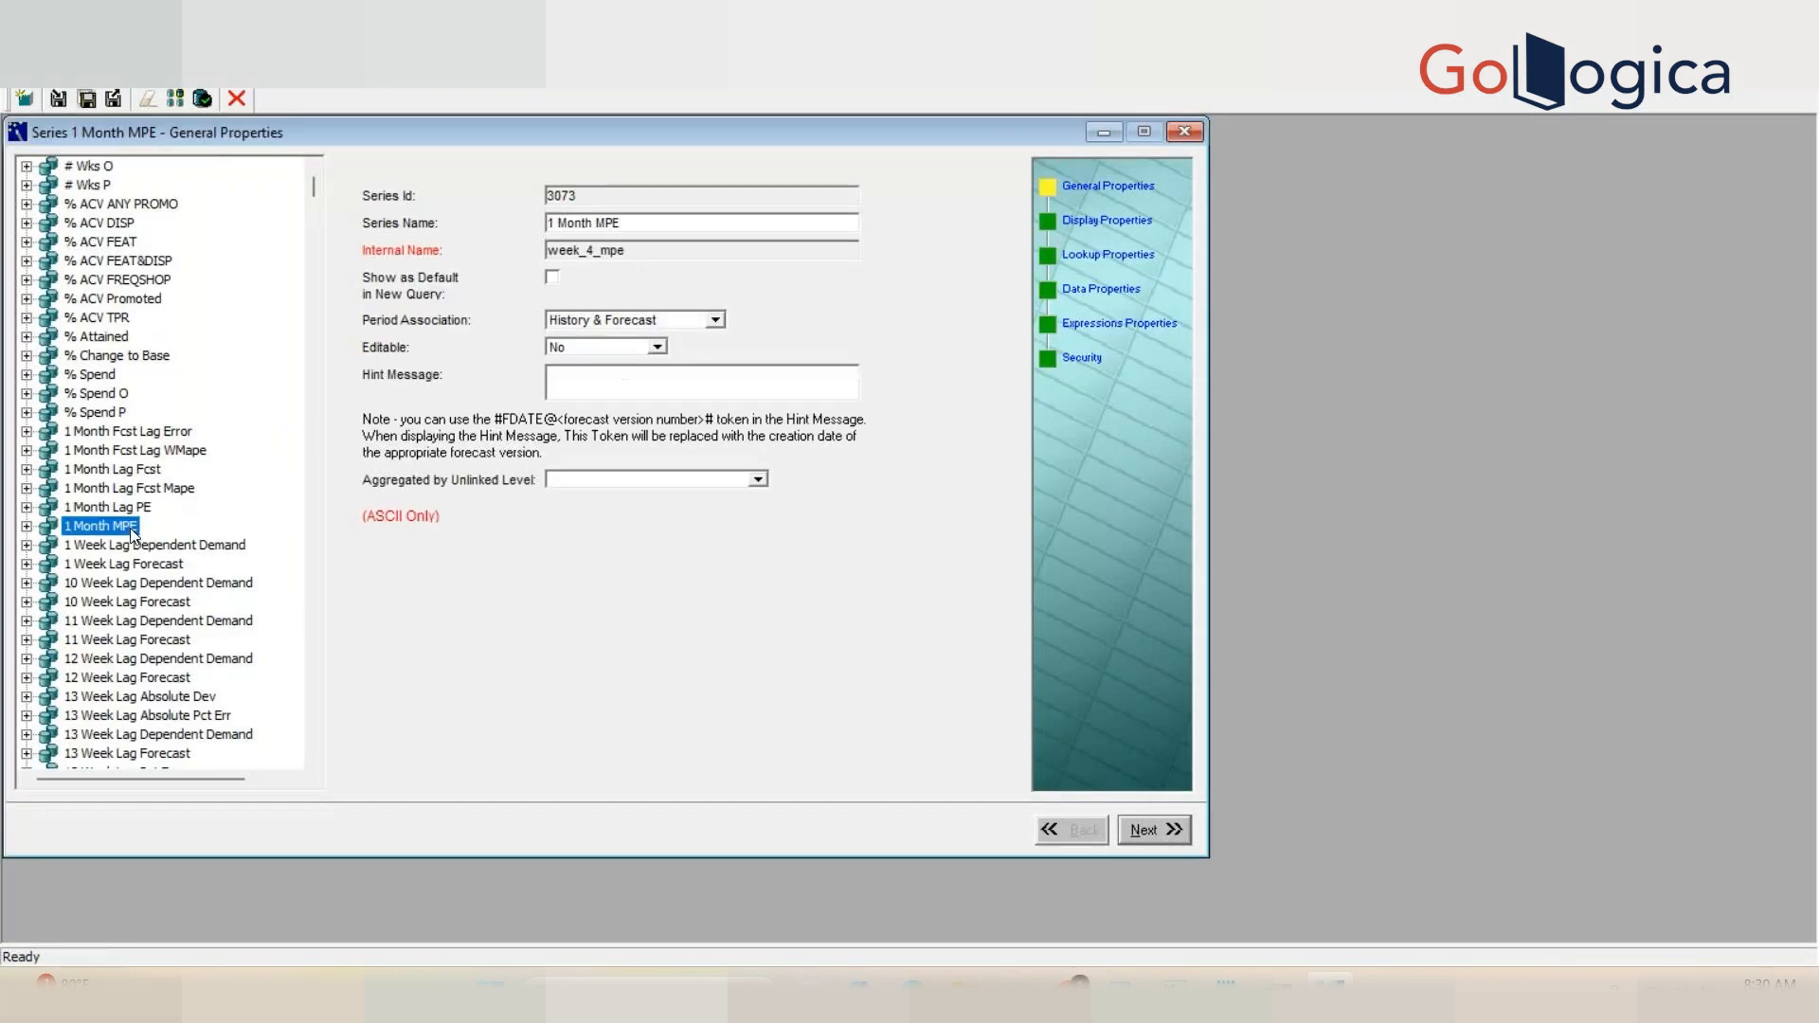
key("h")
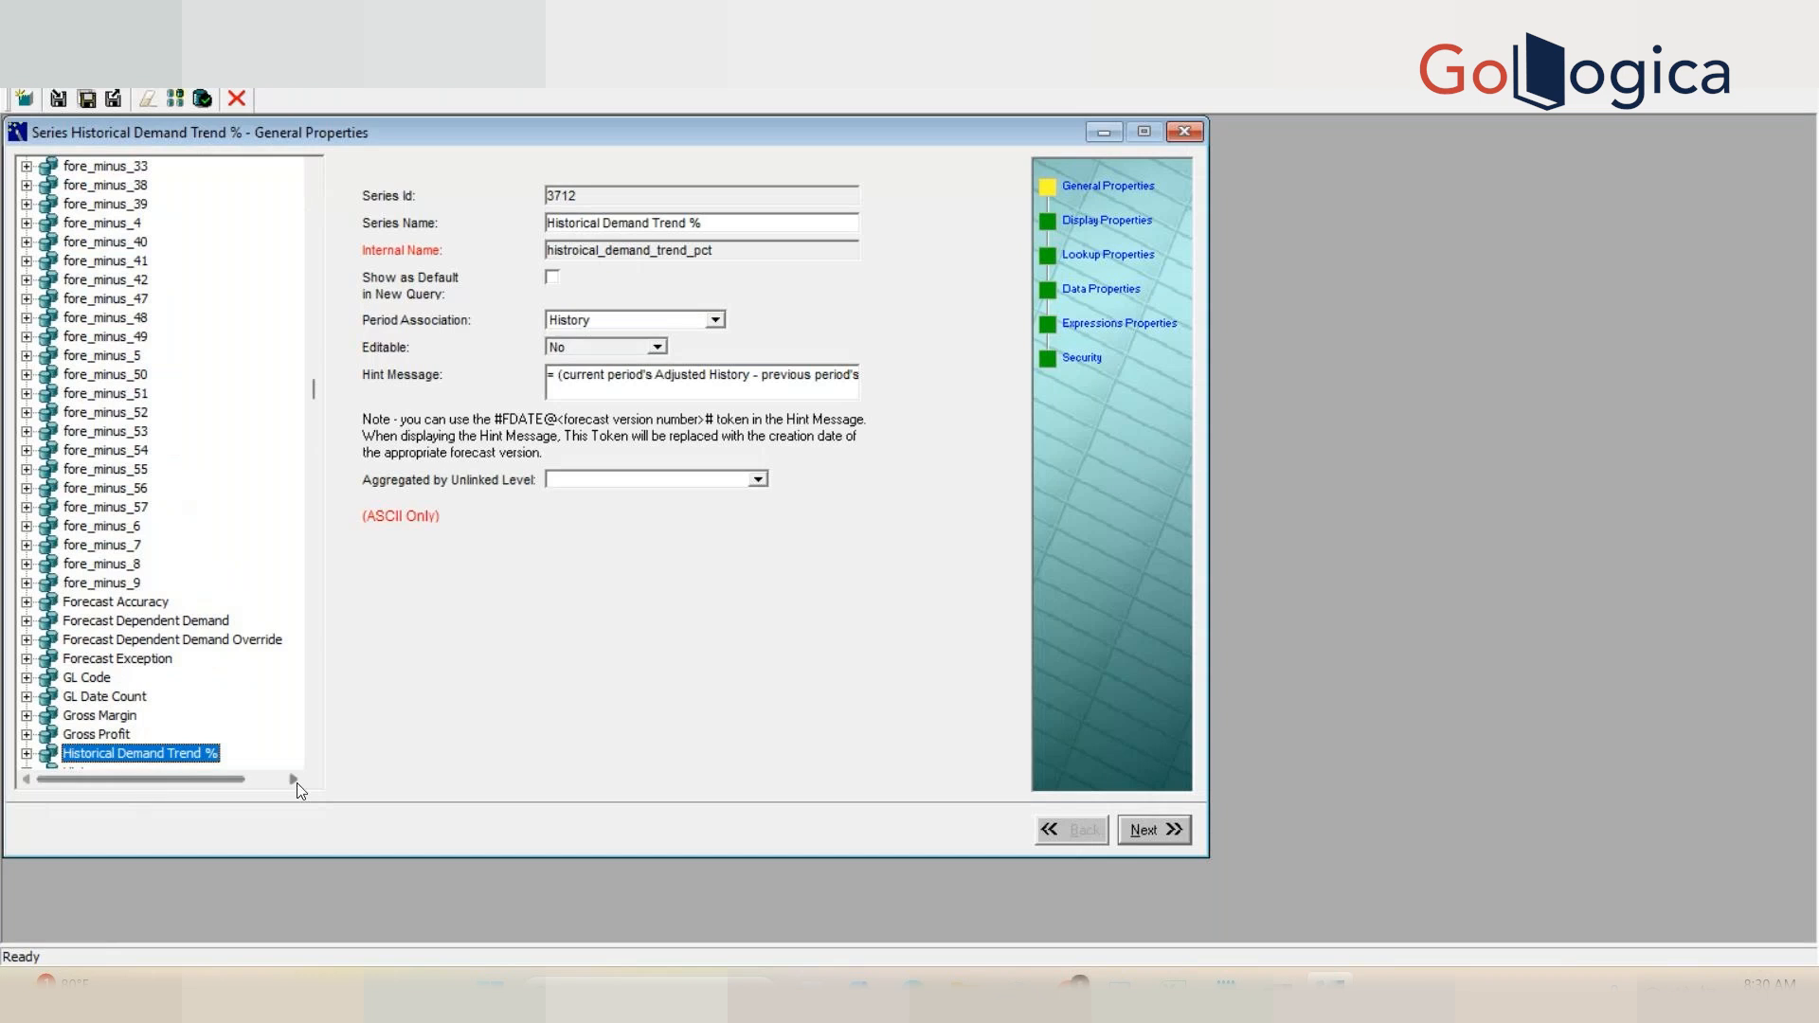
scroll(316, 758, "down", 1)
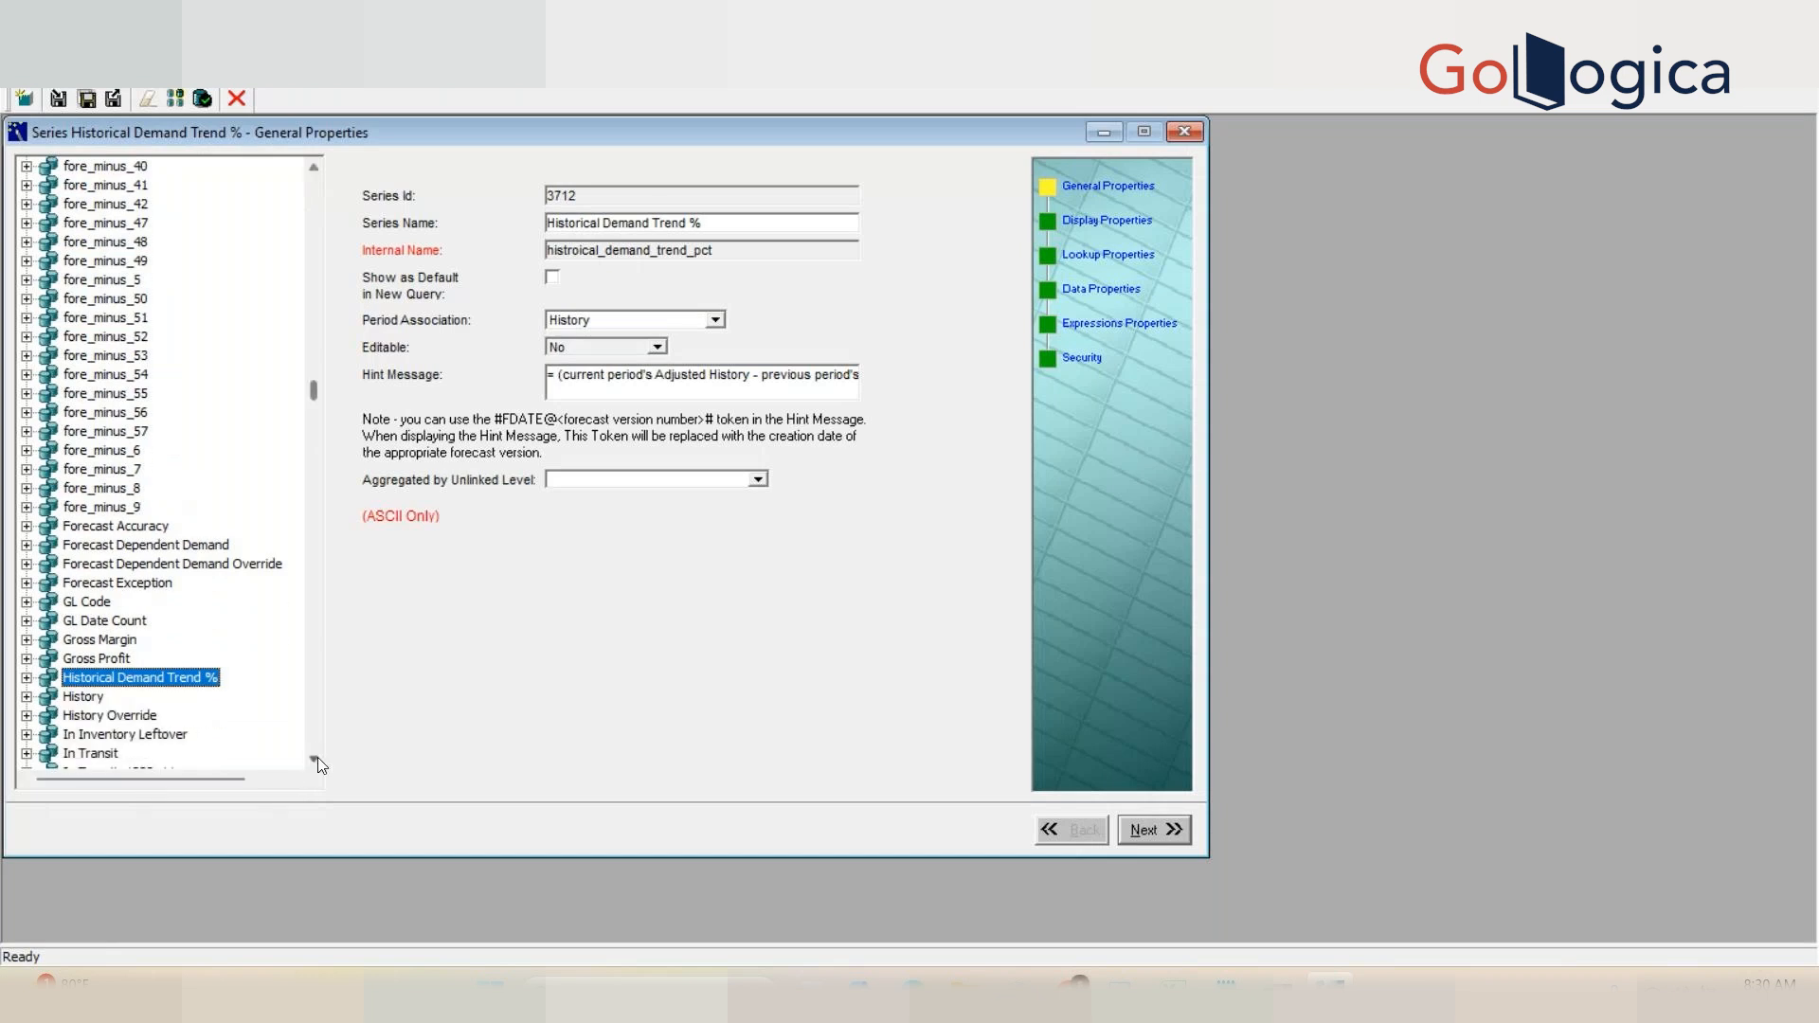
left_click(77, 699)
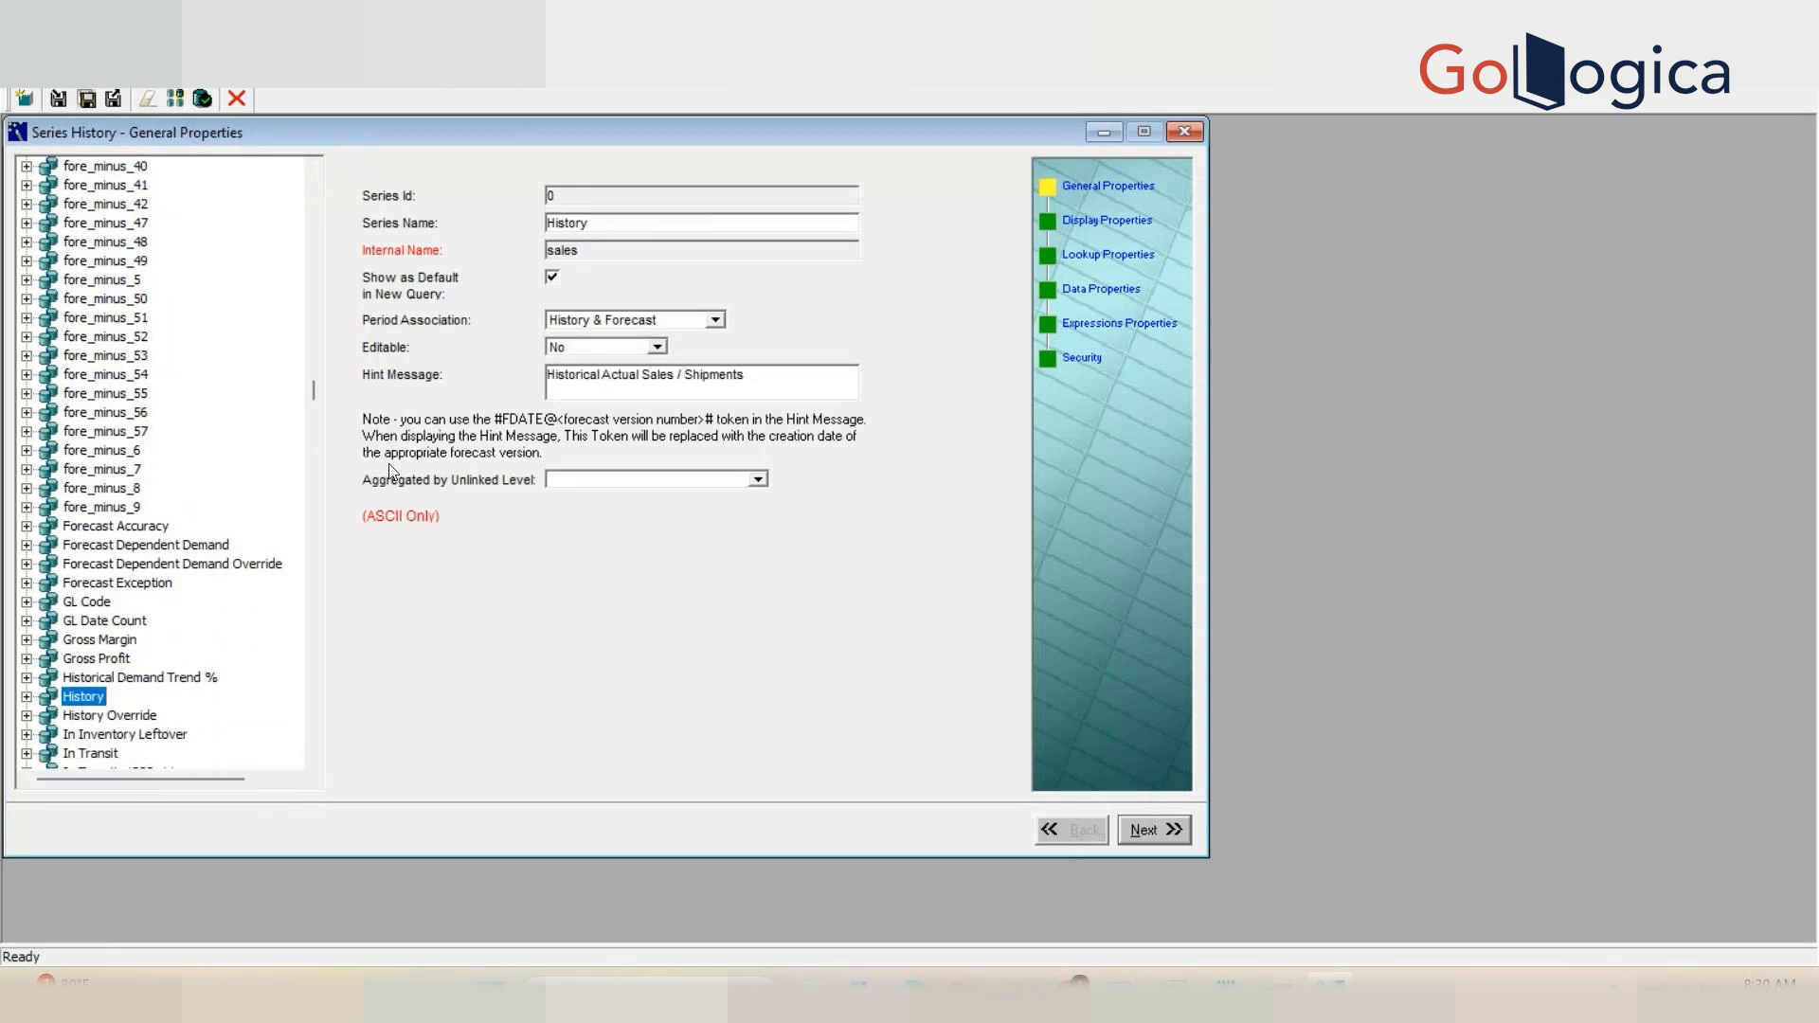
left_click(1098, 292)
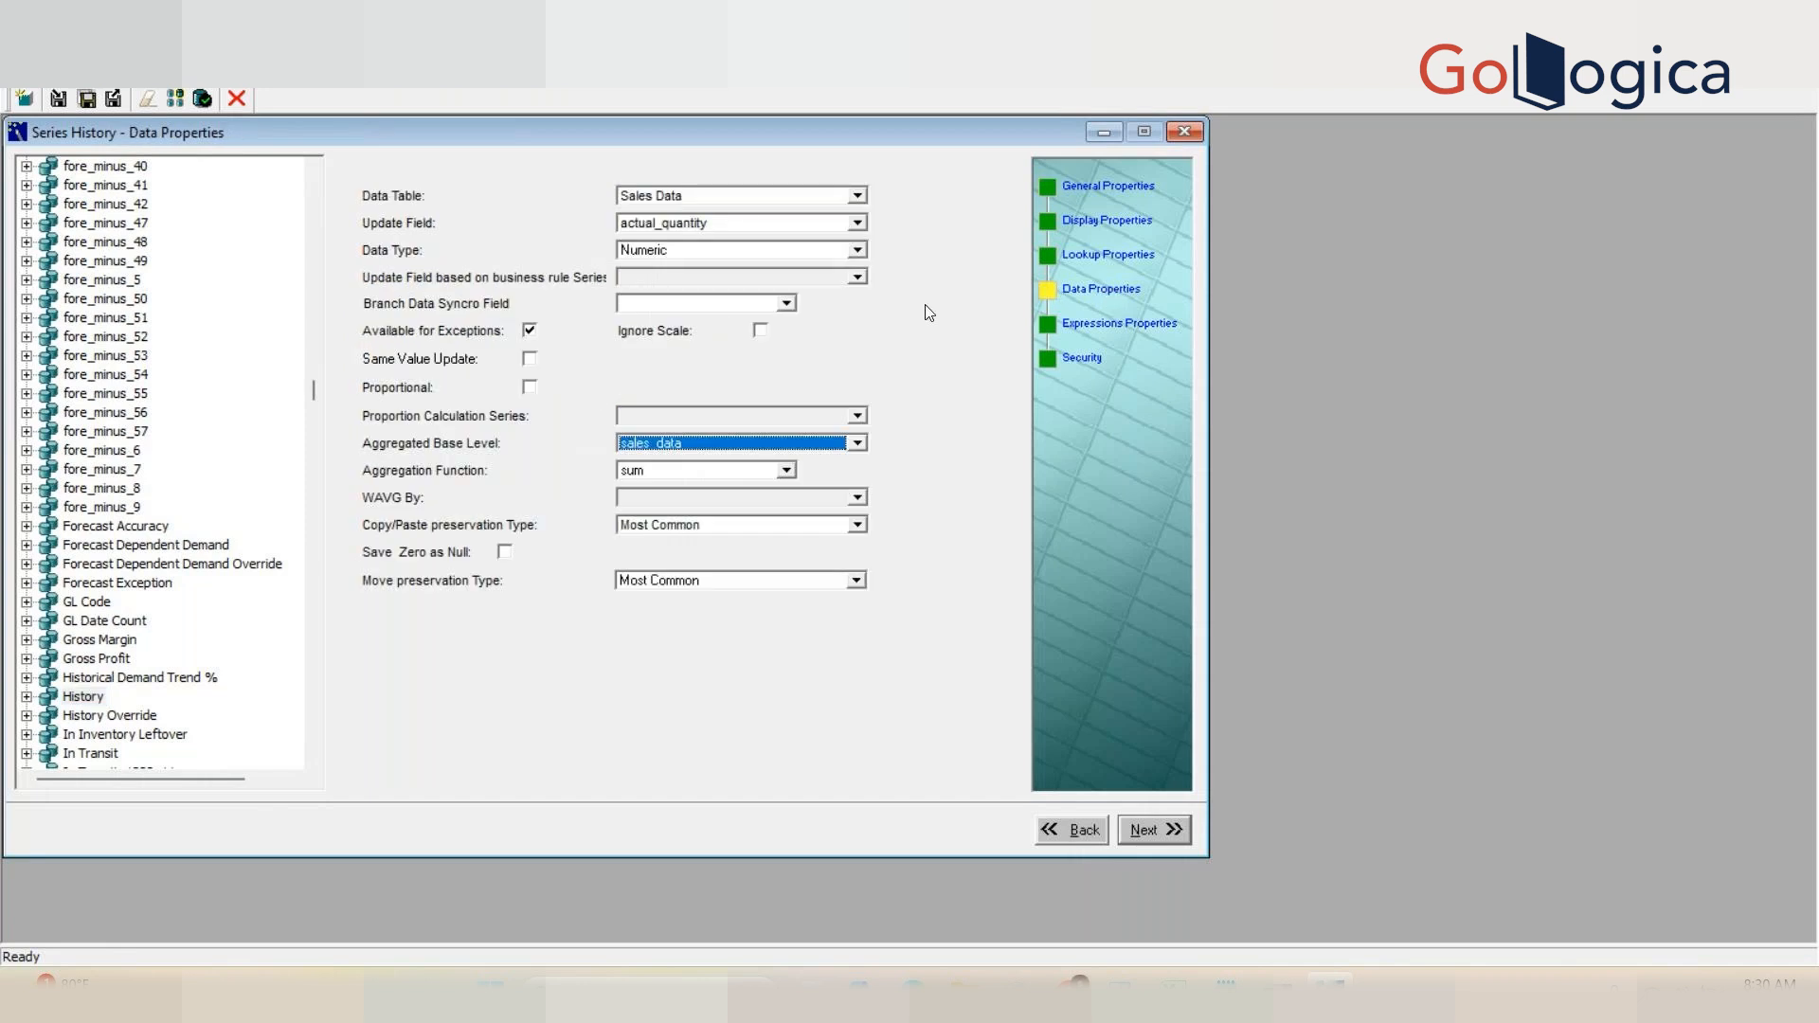
Step: Review the Data Type choices and the Aggregation Function options of the History series
left_click(699, 252)
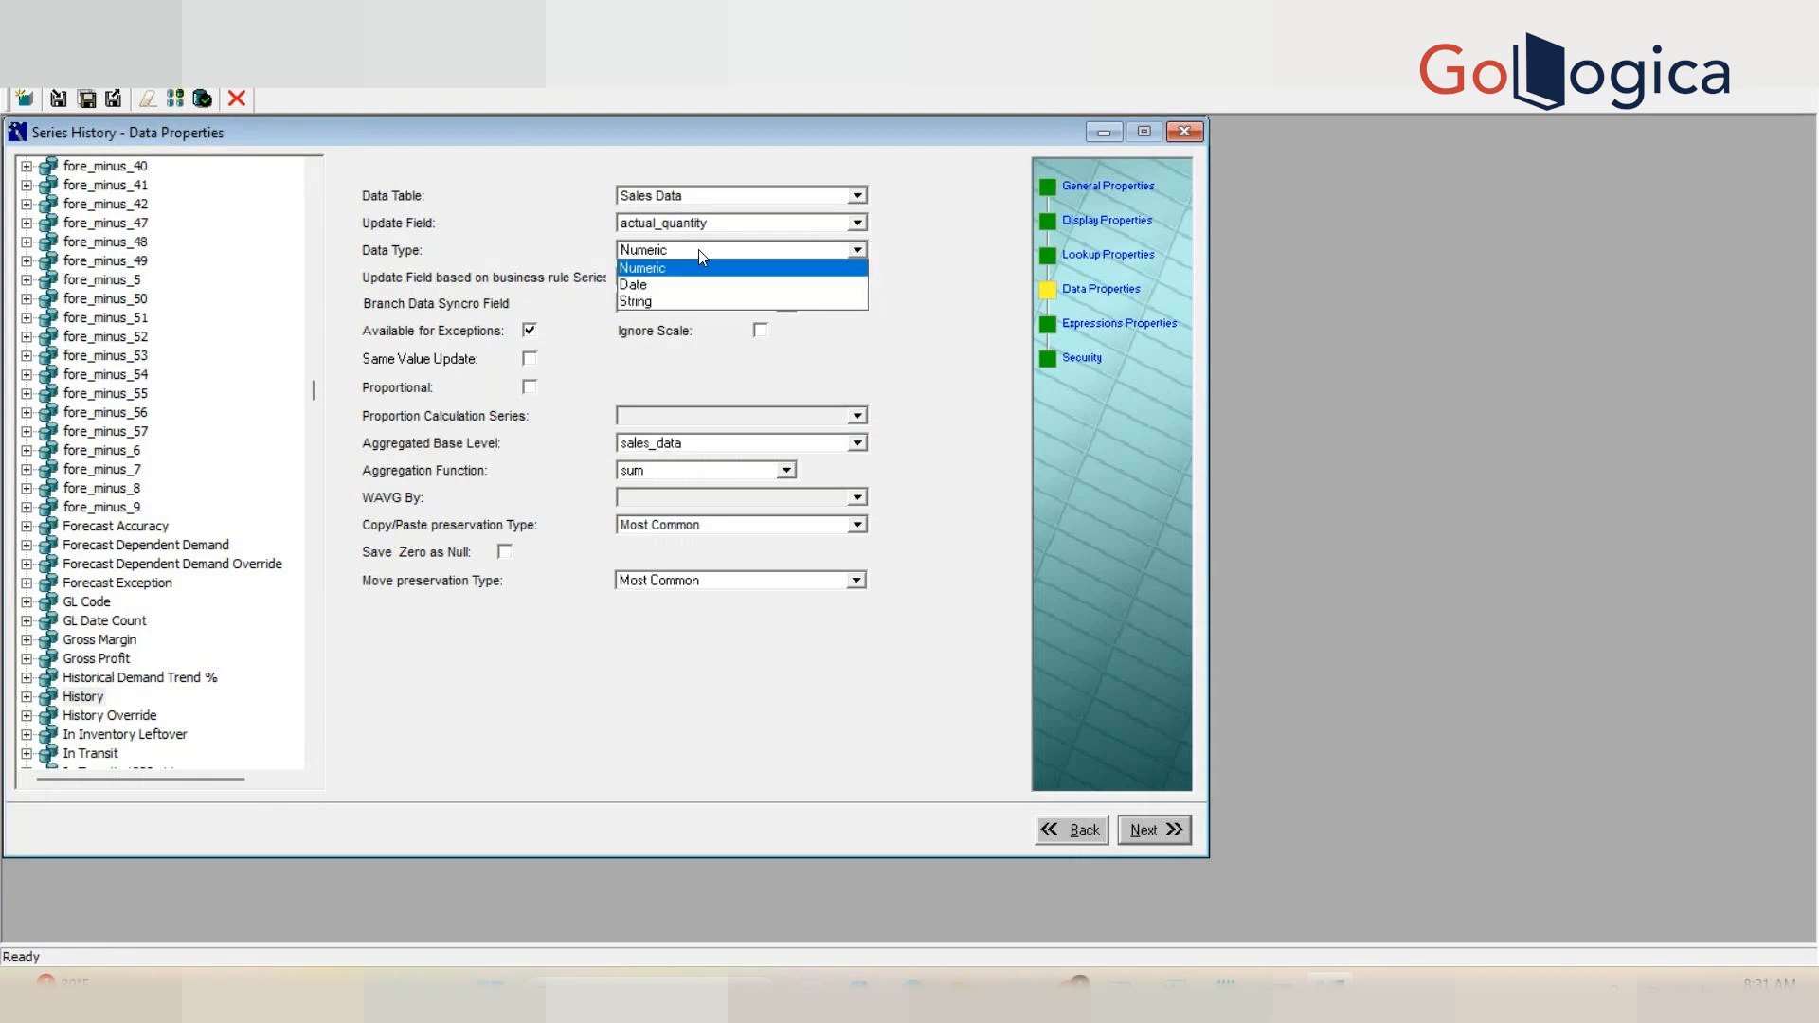
left_click(648, 271)
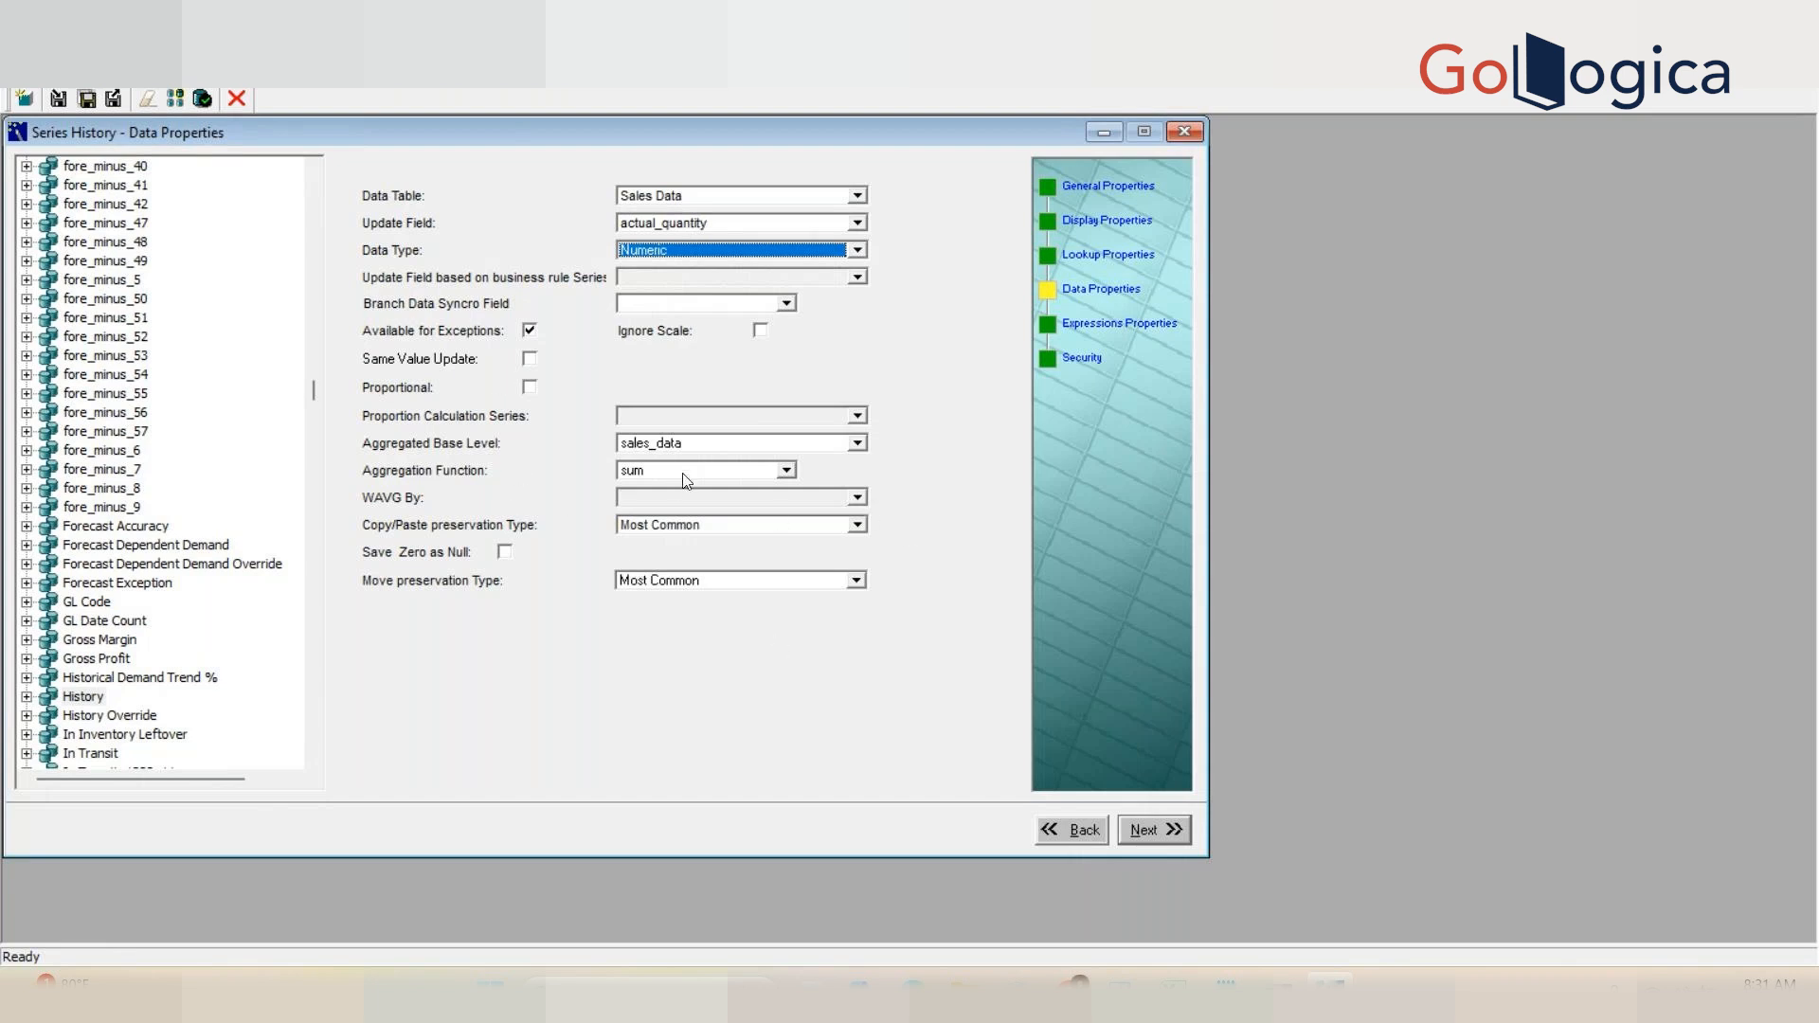
left_click(788, 470)
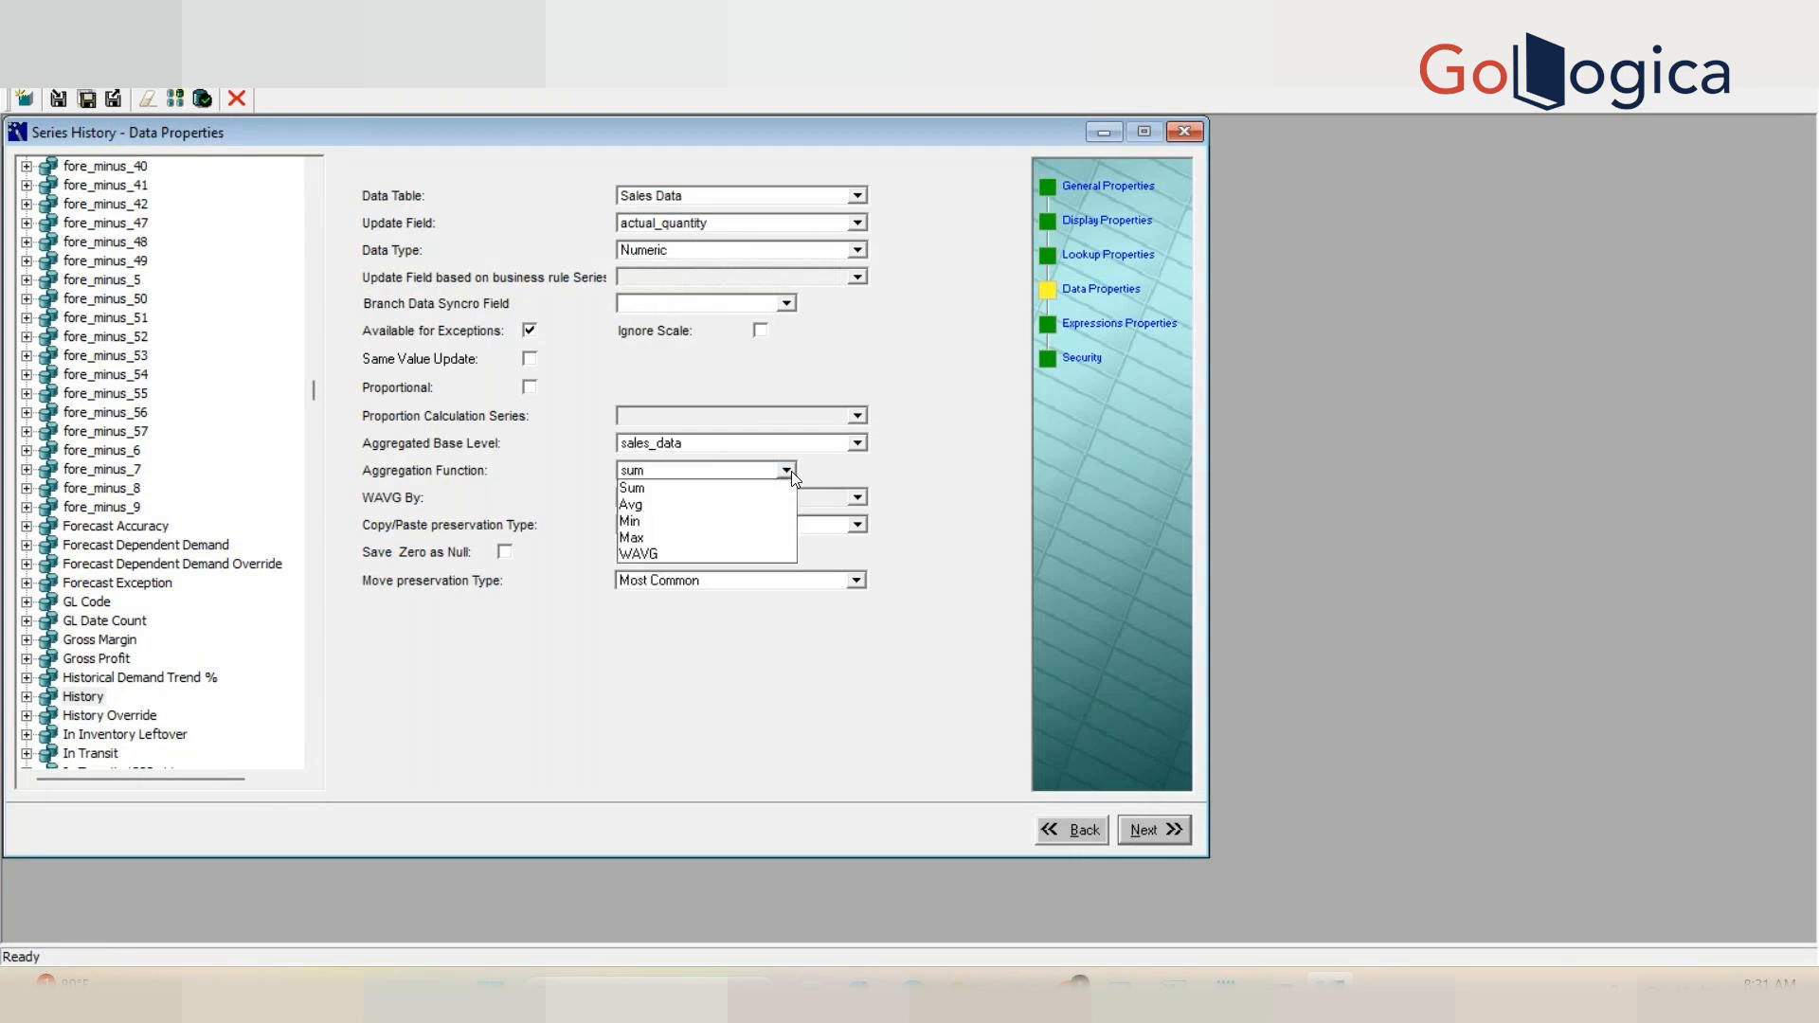
left_click(906, 468)
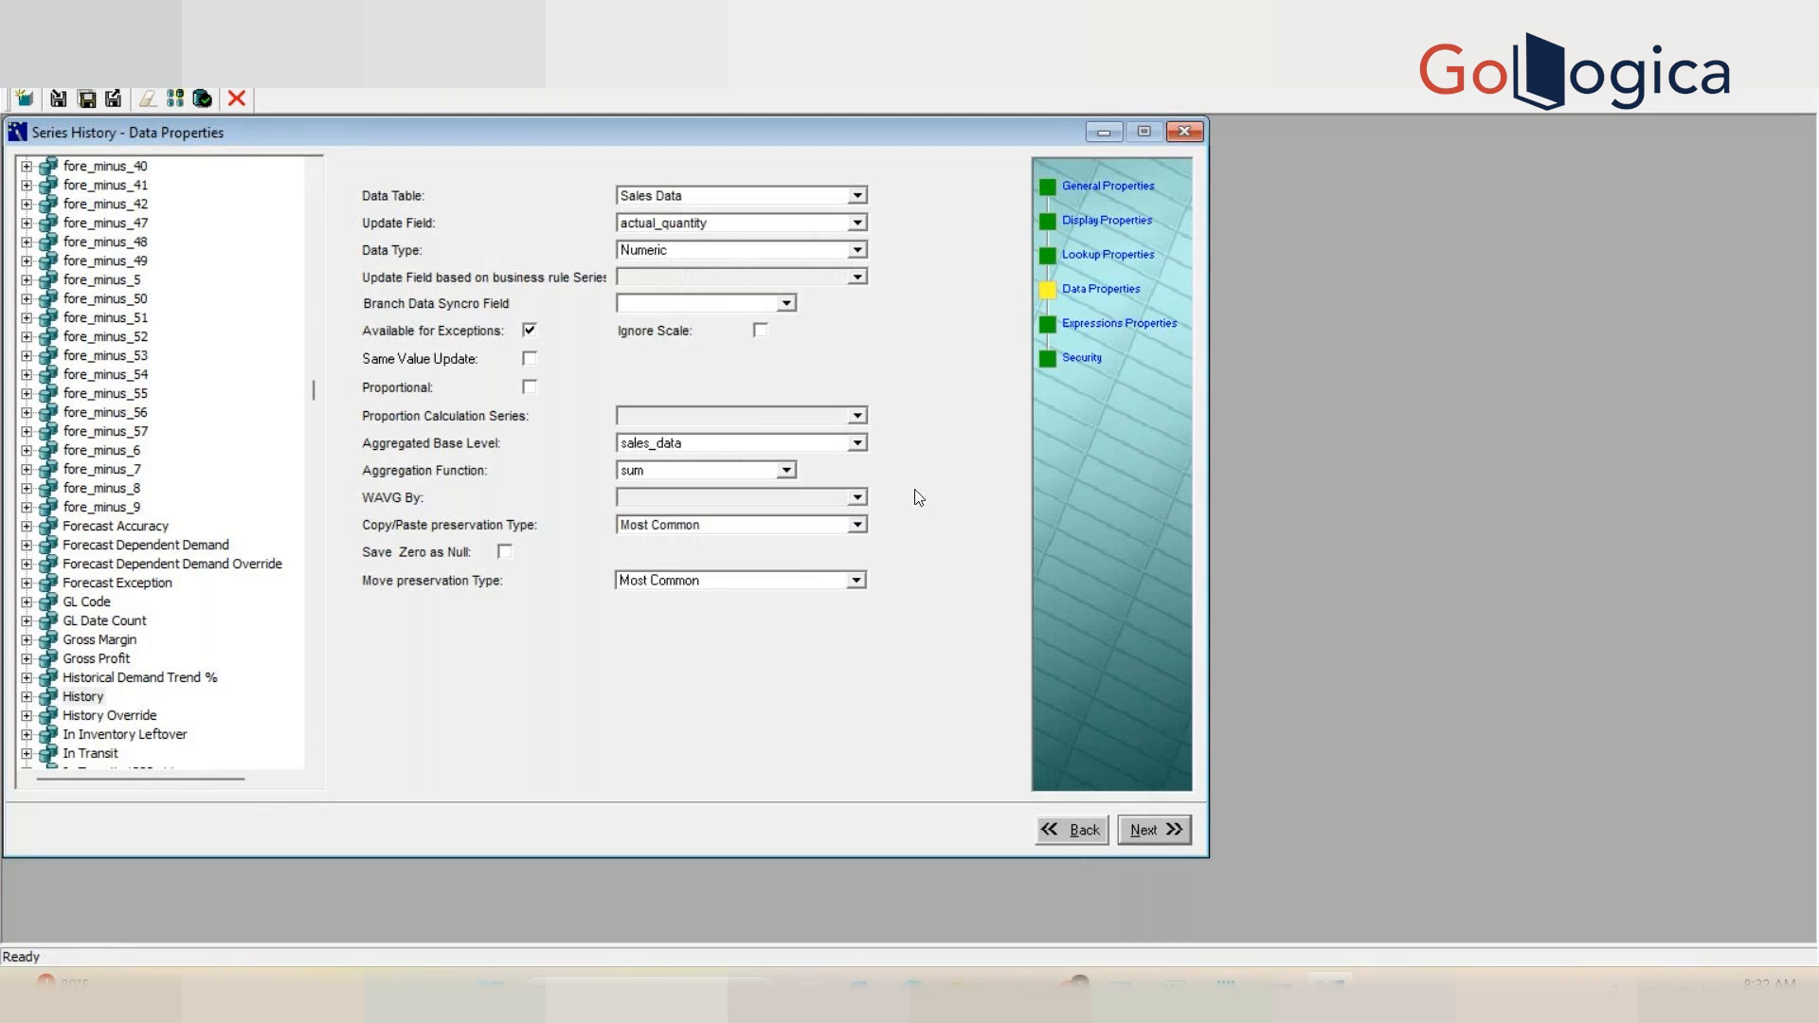
Step: Switch to Excel and rename Sheet3 as 04May2025
mouse_move(1173, 995)
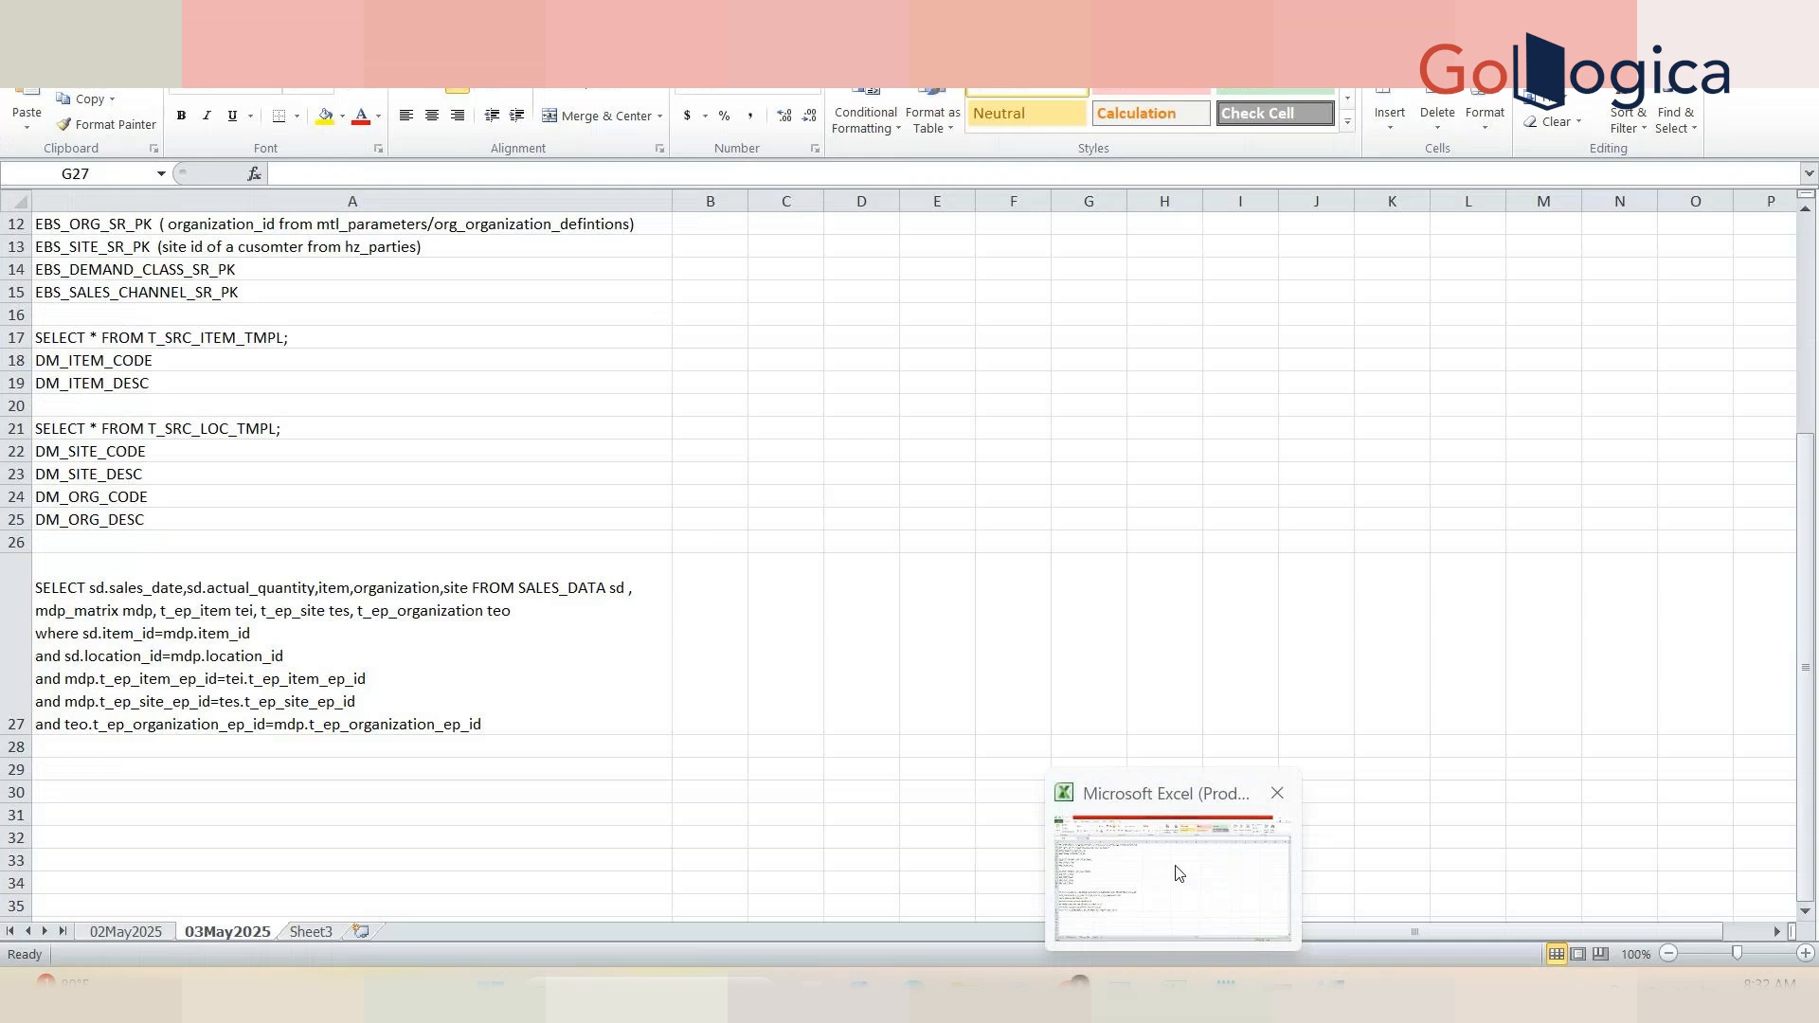
left_click(1179, 872)
left_click(313, 932)
double_click(313, 932)
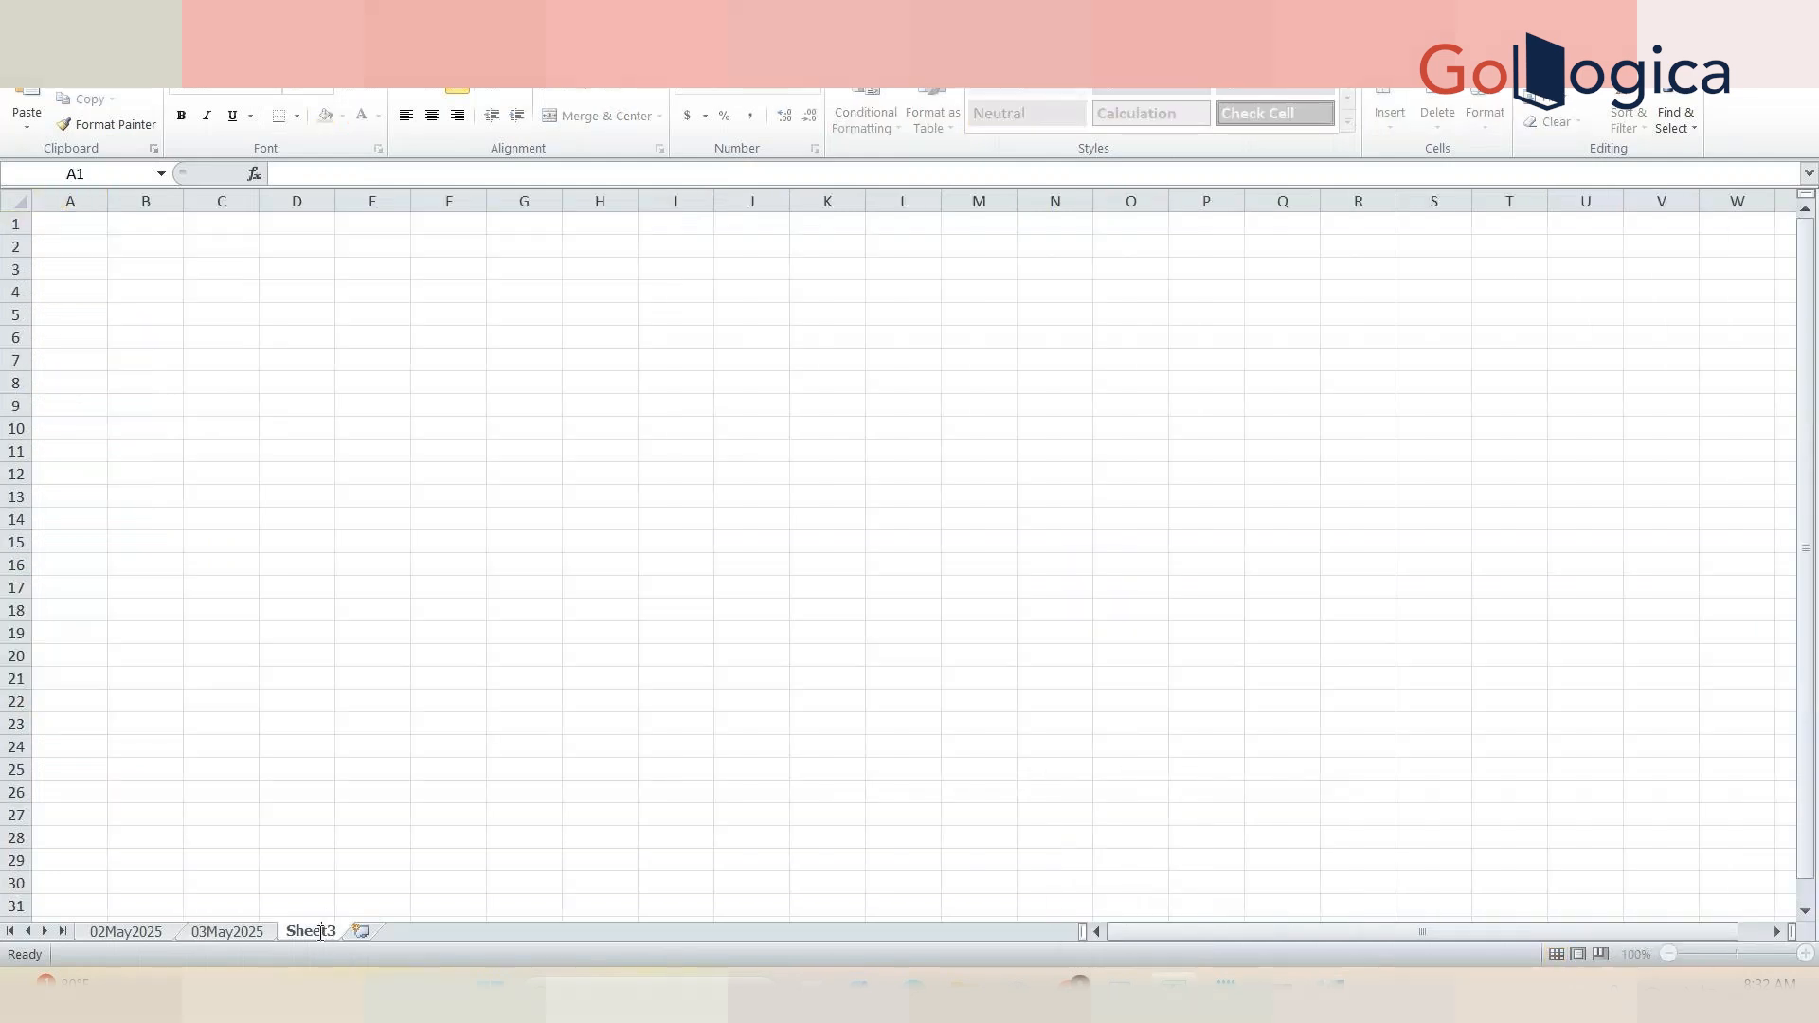
type("03May")
key("BackSpace")
key("BackSpace")
key("BackSpace")
key("BackSpace")
type("4")
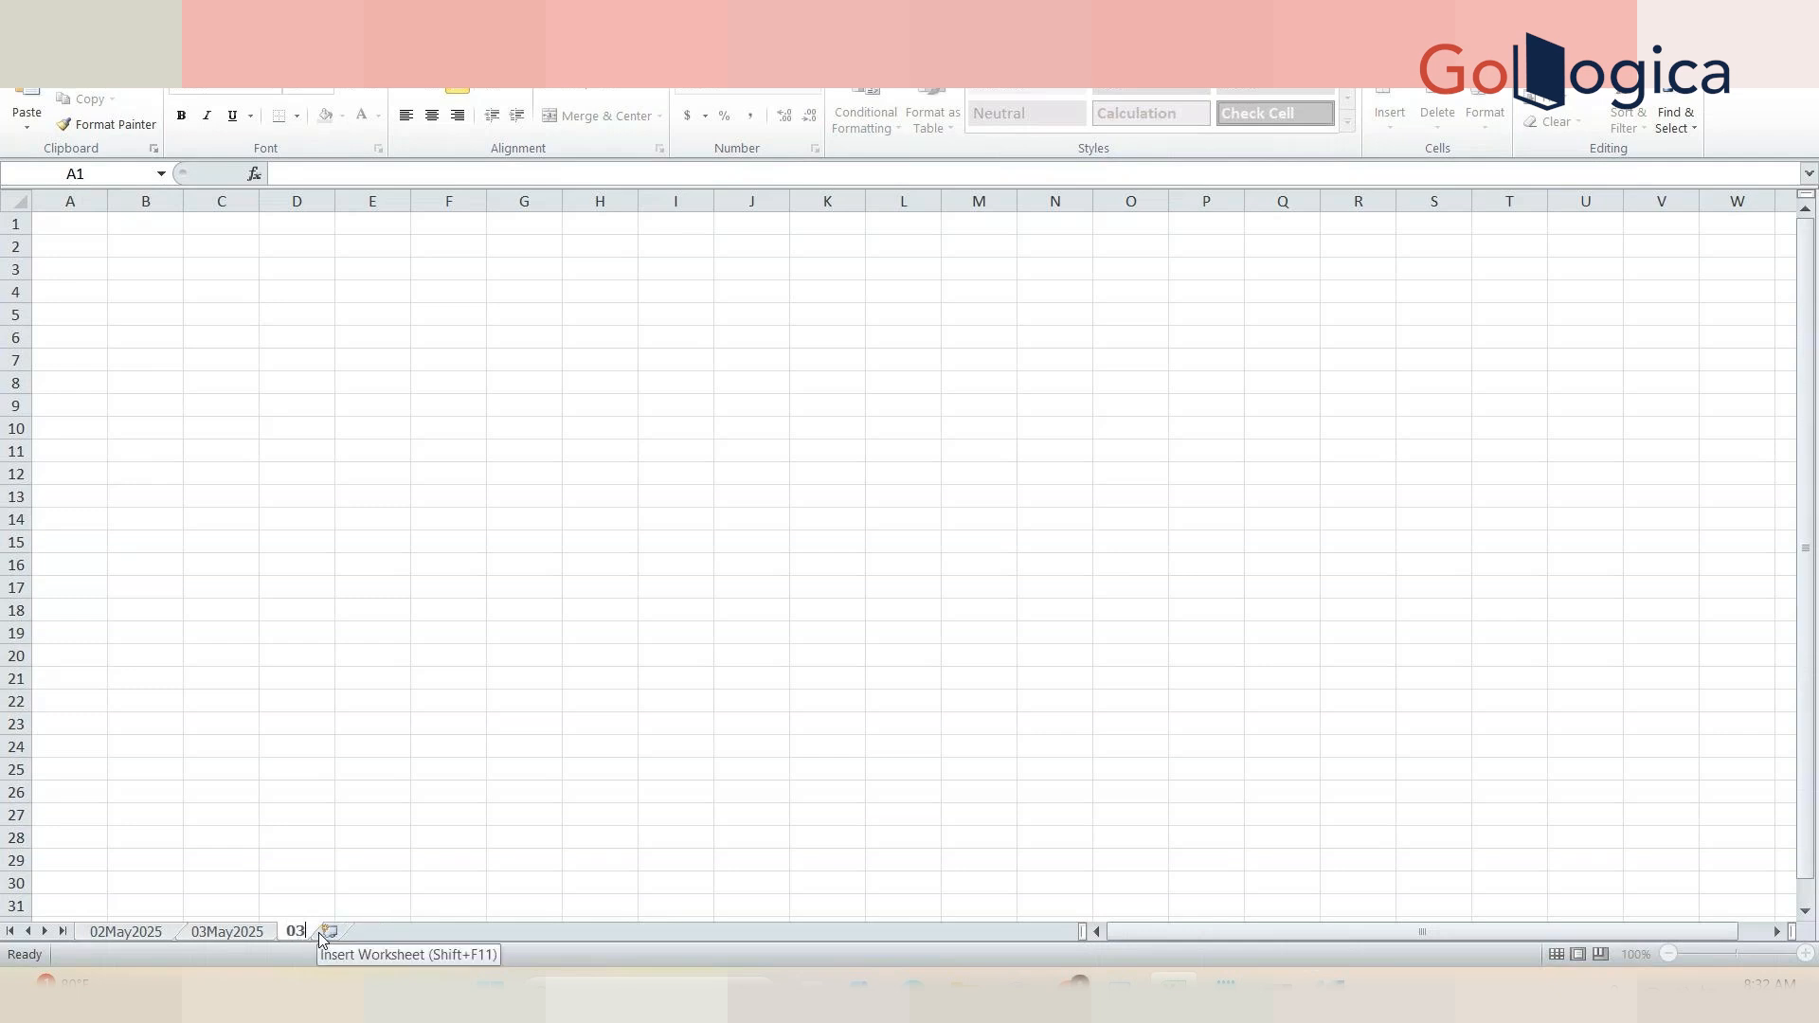
type("May2025")
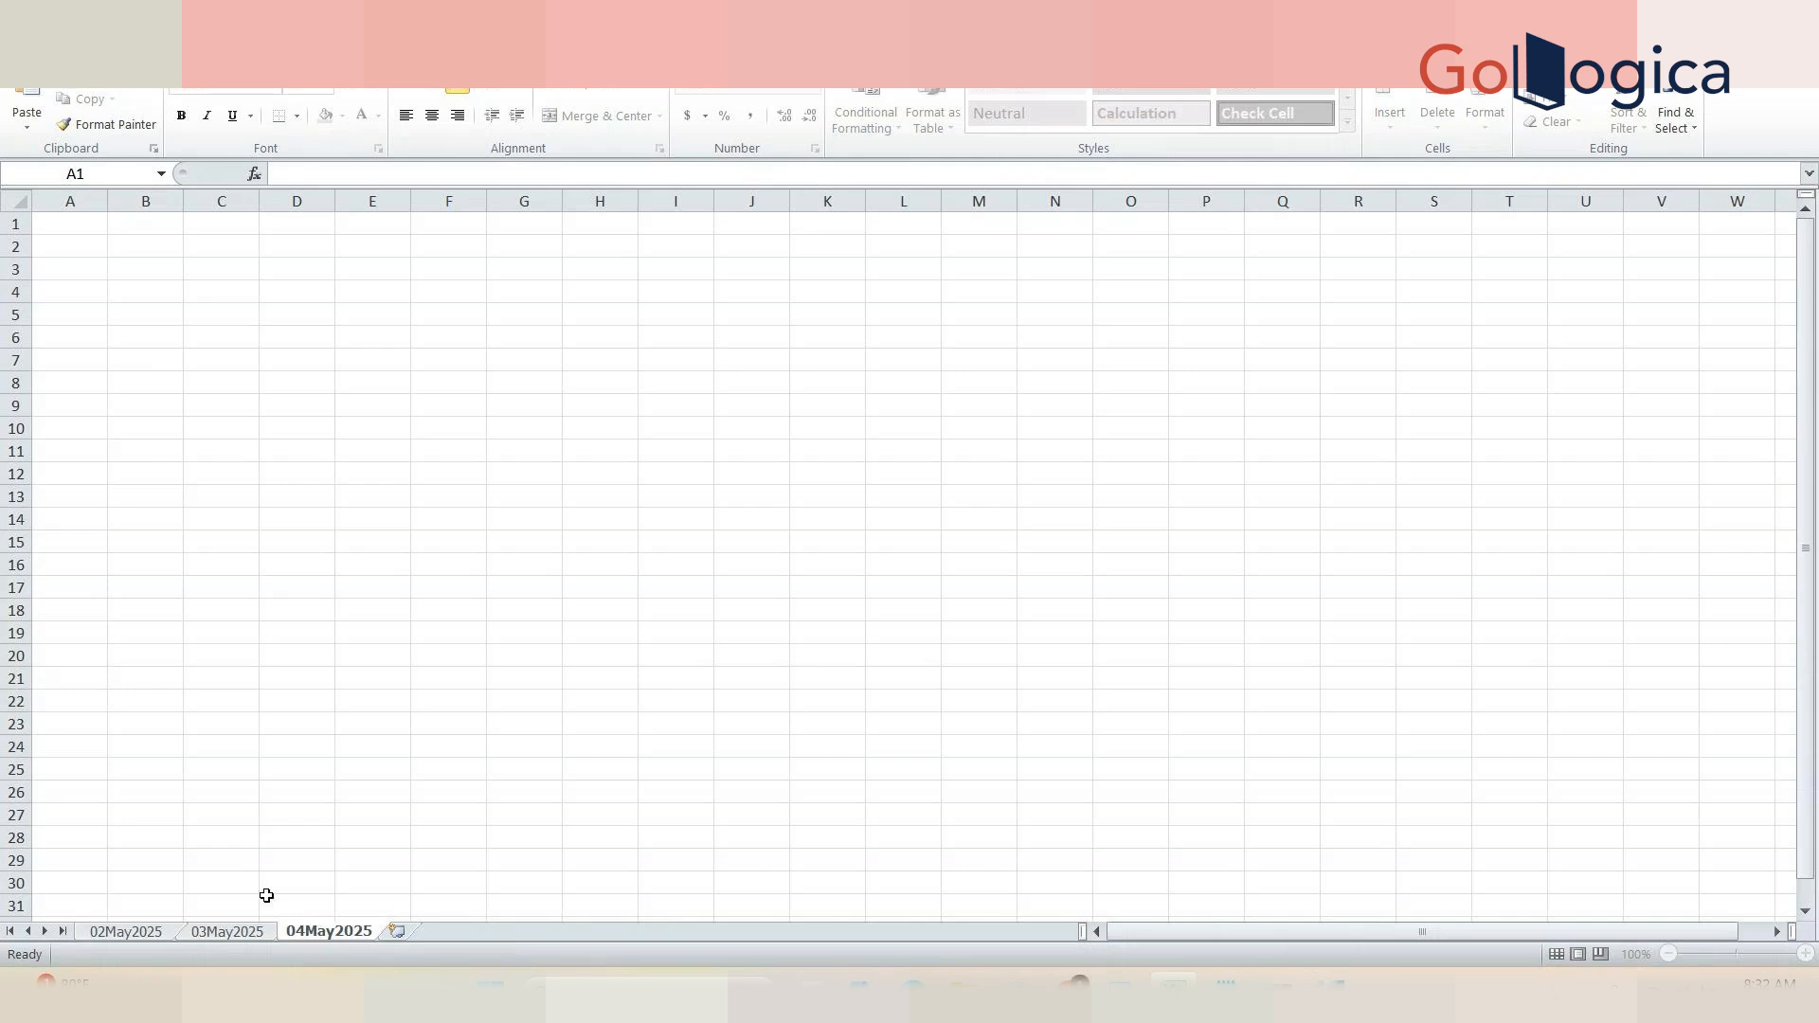
left_click(111, 621)
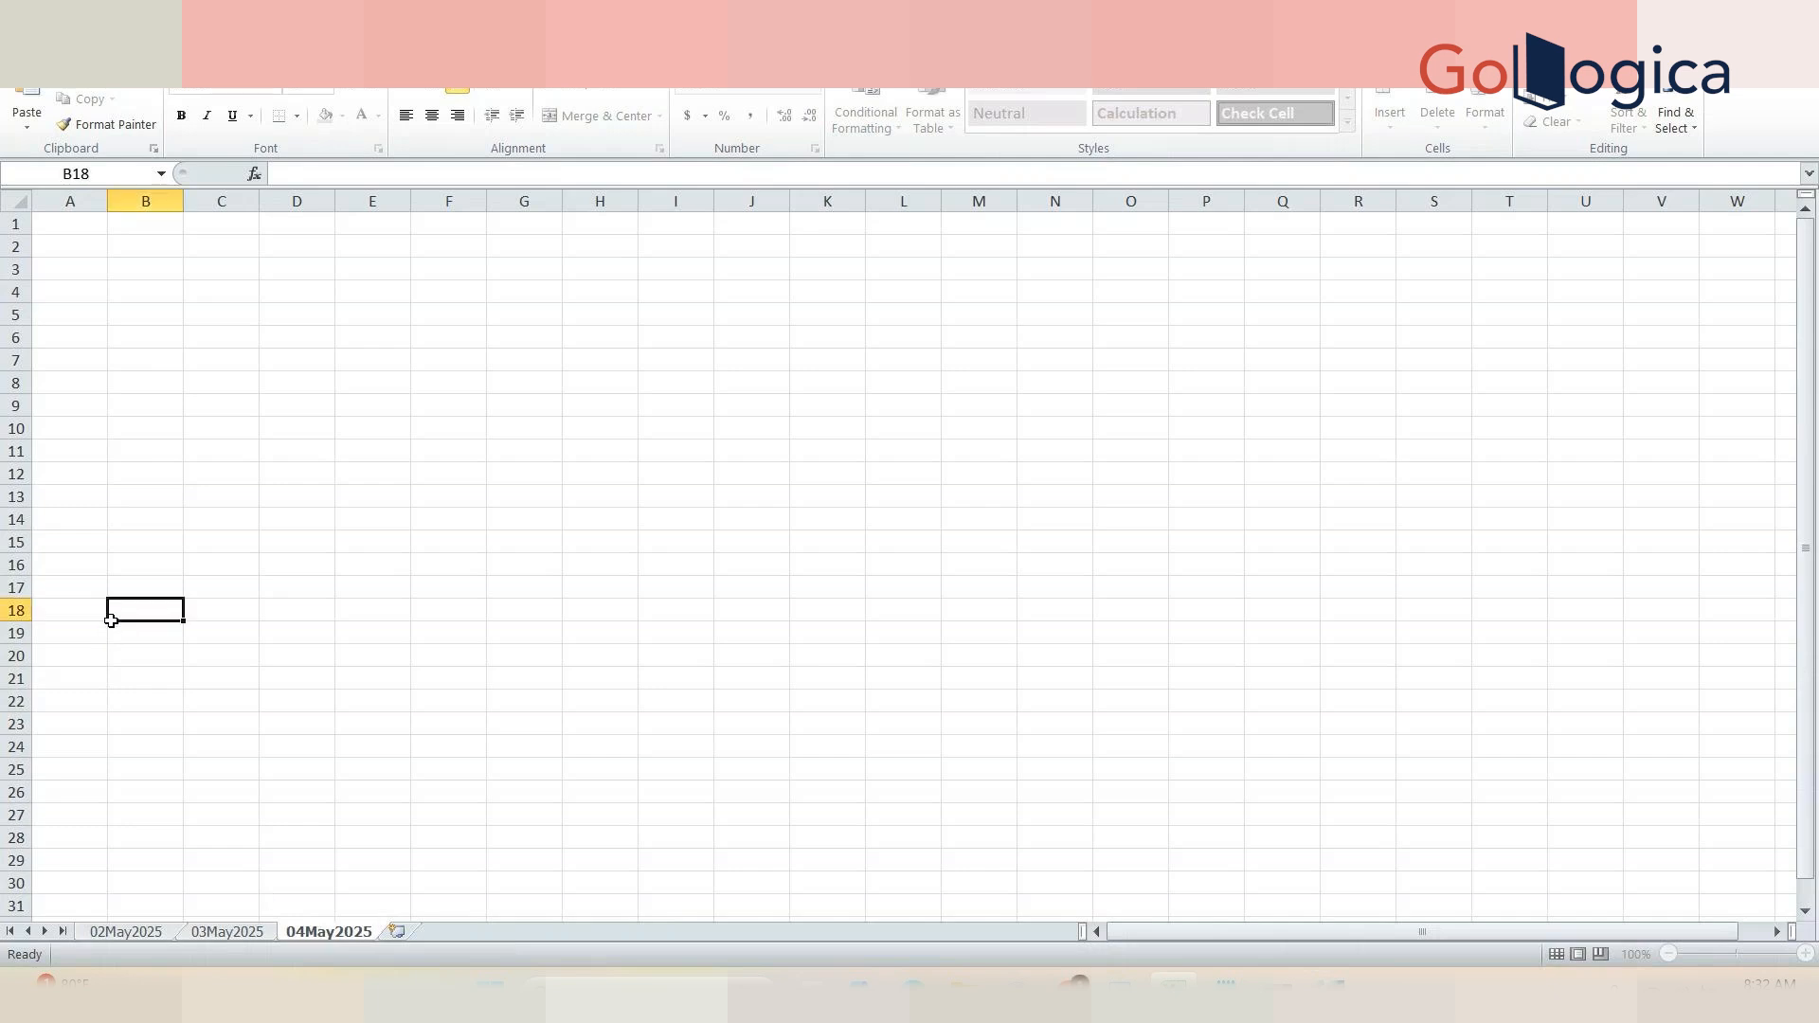
Step: Enter the heading Aggregation in A2 and autofit column A to its contents
left_click(66, 250)
type("Aggregatio")
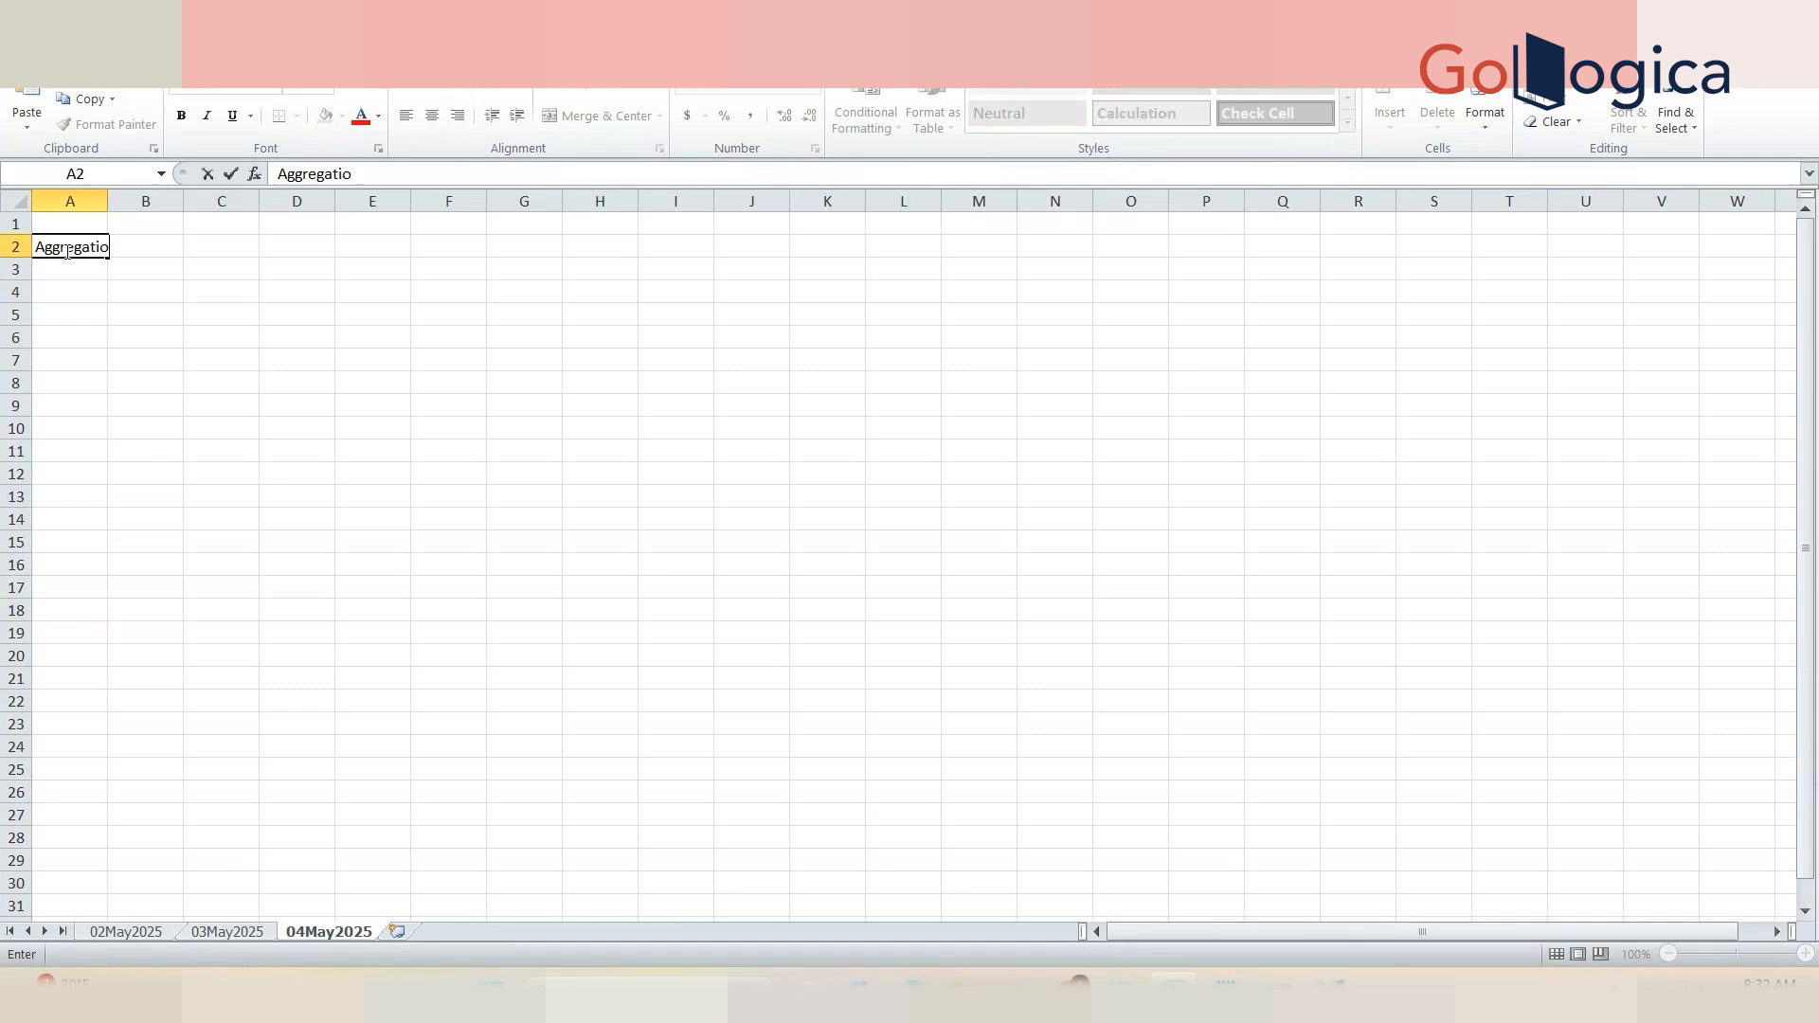
key("Tab")
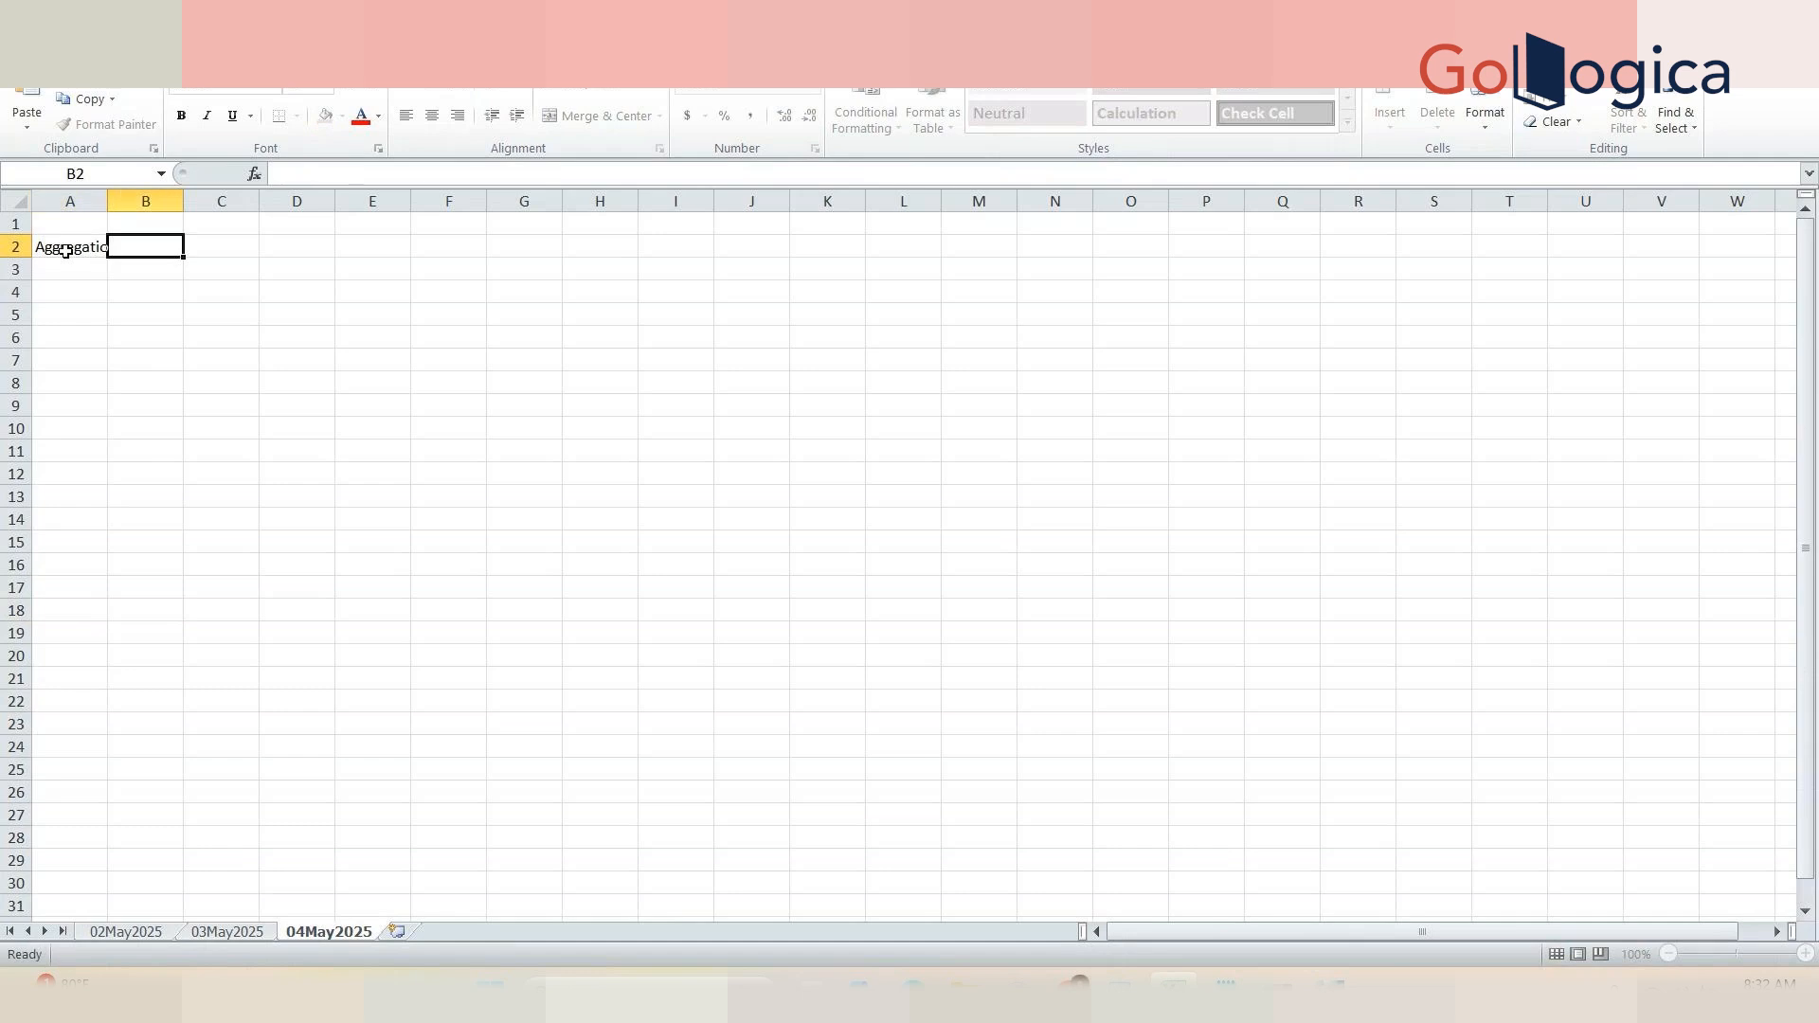
key("Left")
left_click(370, 178)
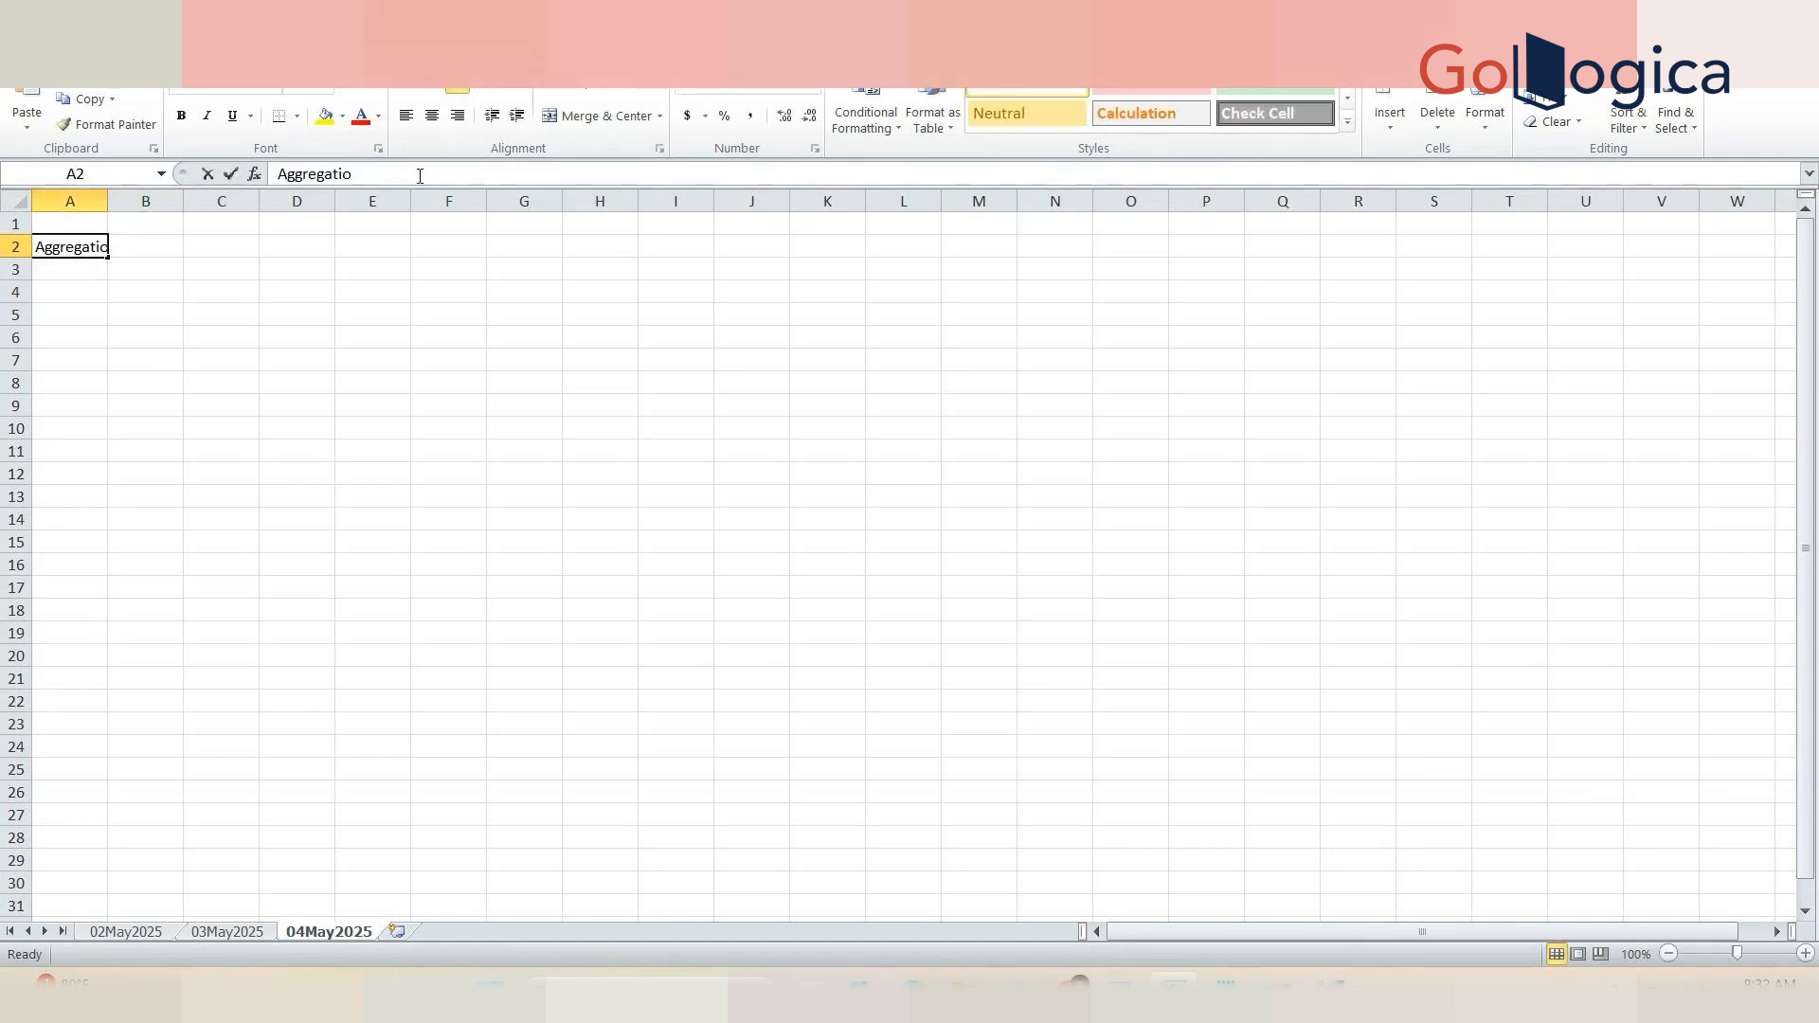
type("n")
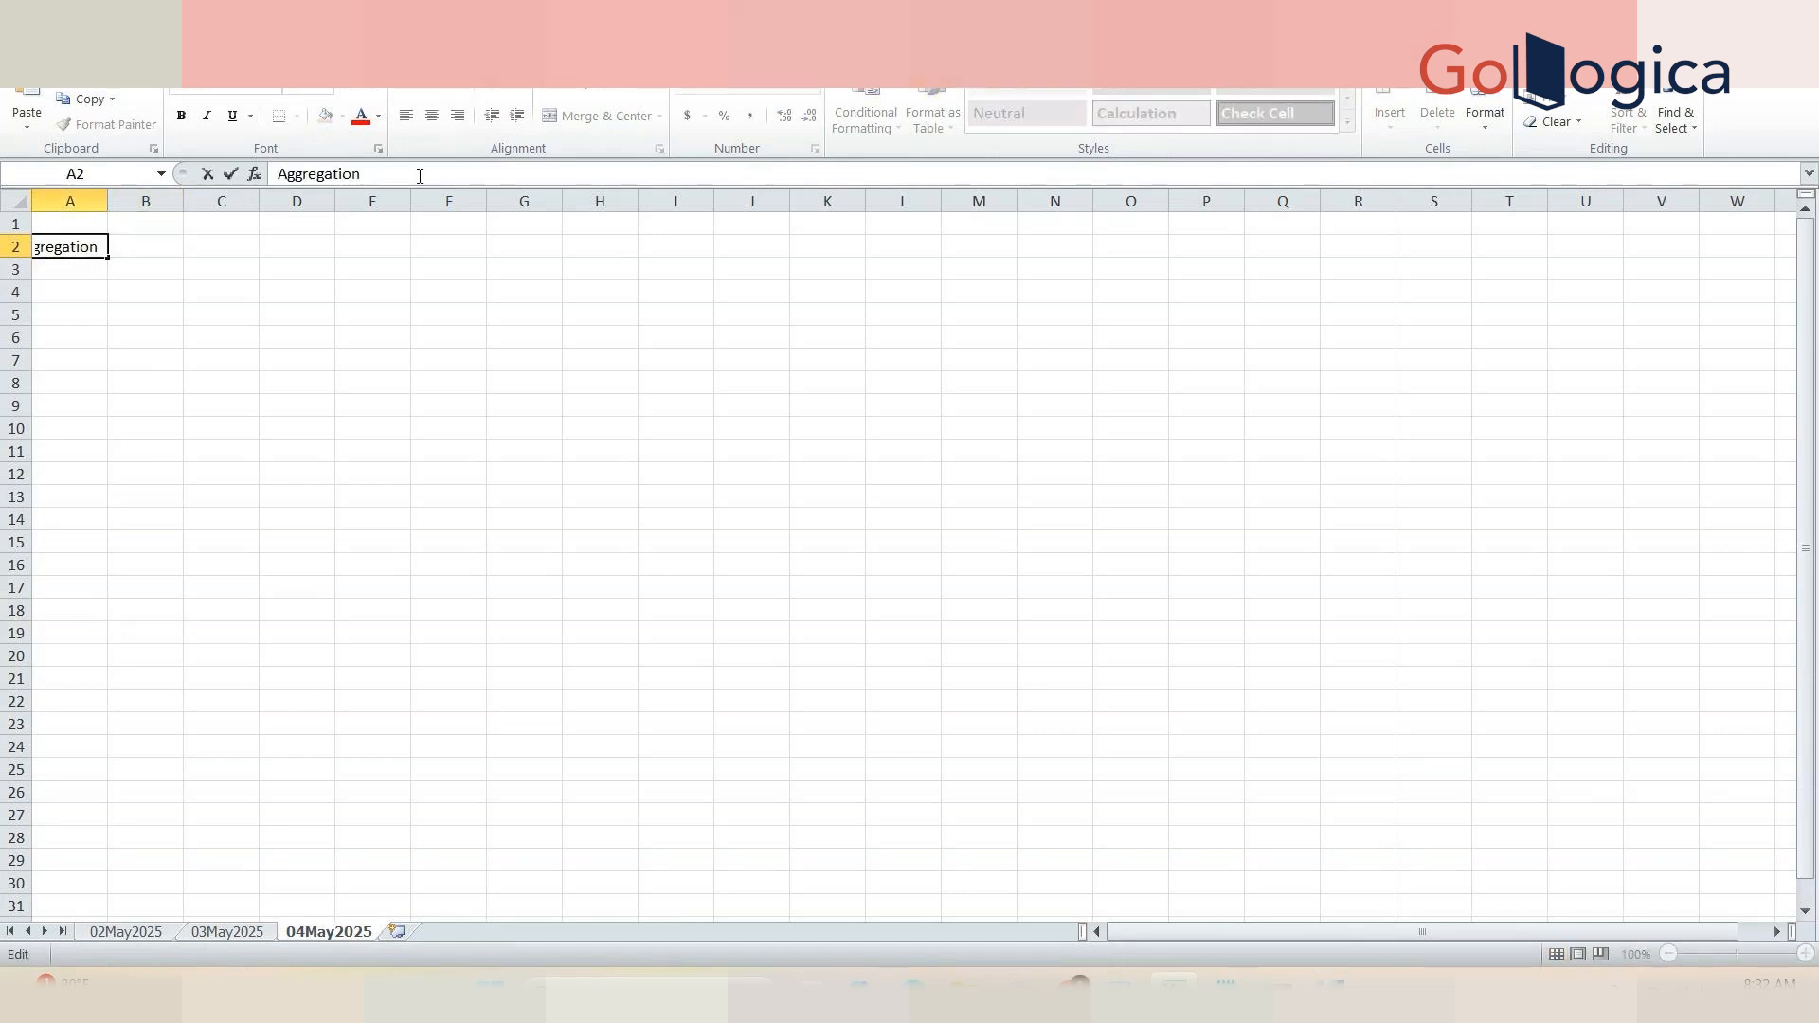
left_click(397, 334)
double_click(107, 201)
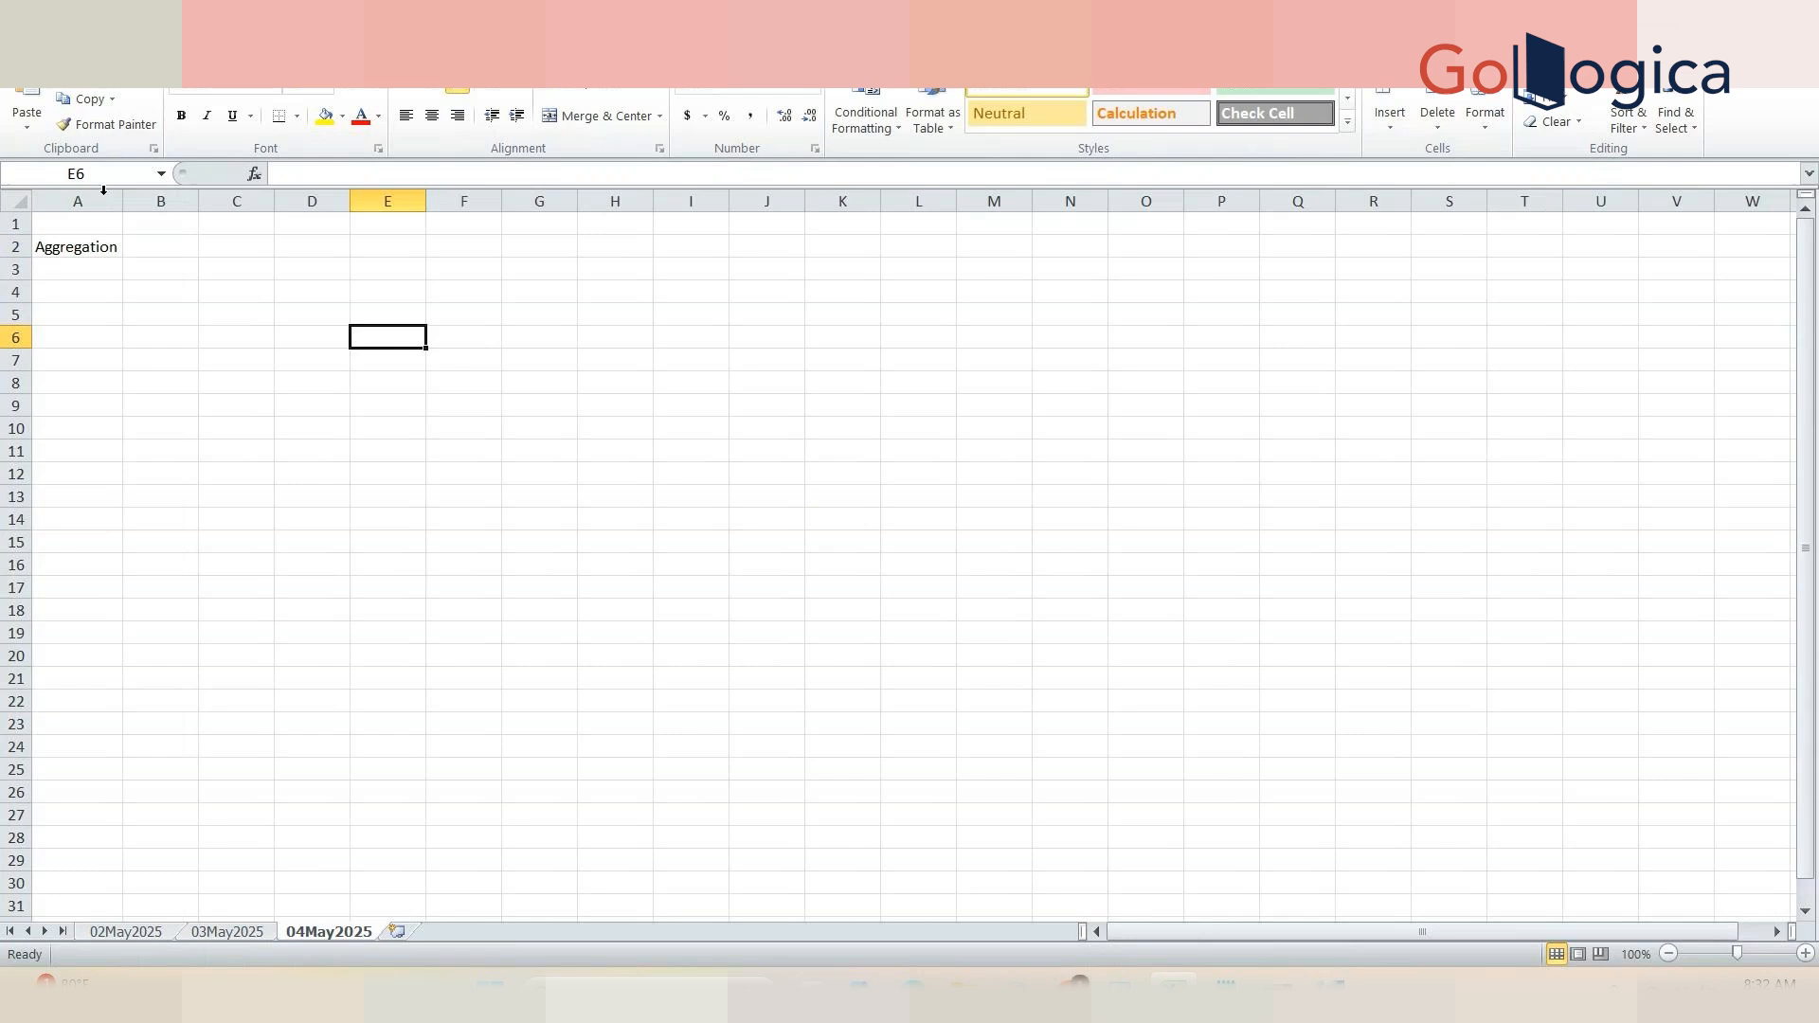
Step: Enter Organization in A4 and M1 in B4
left_click(103, 286)
type("O")
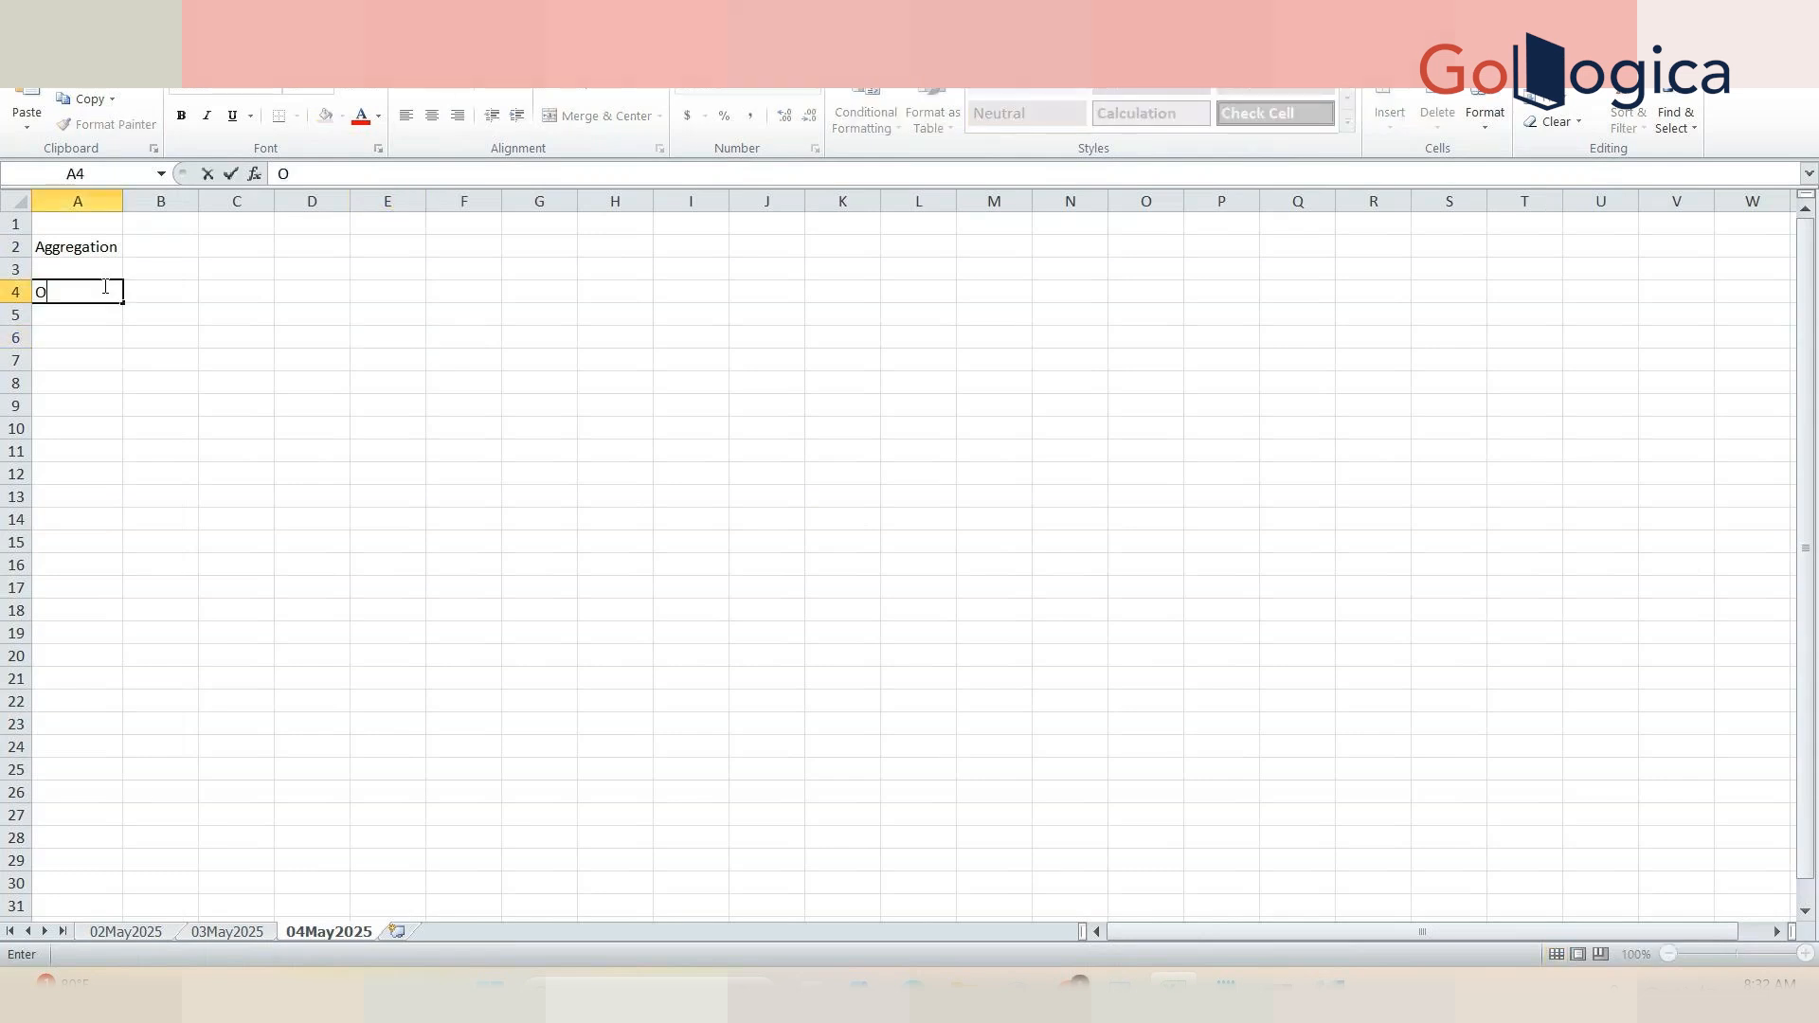
type("rganization")
key("Tab")
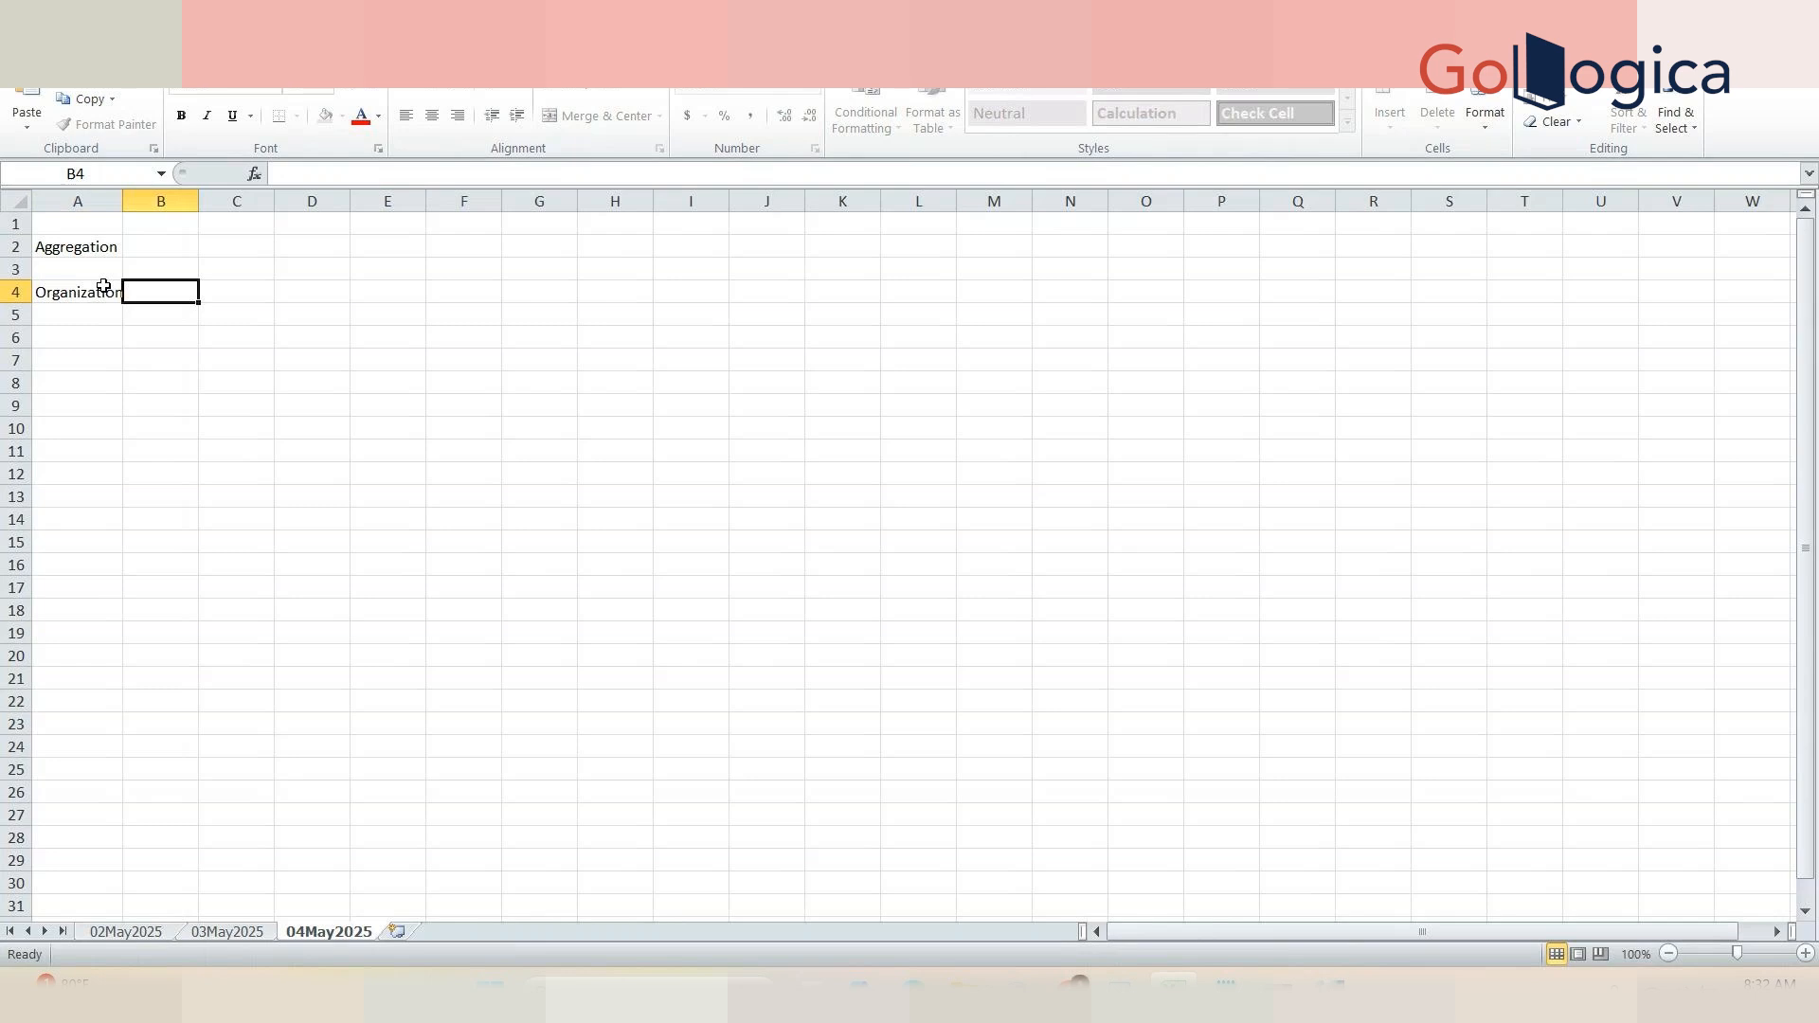
type("M1")
key("Tab")
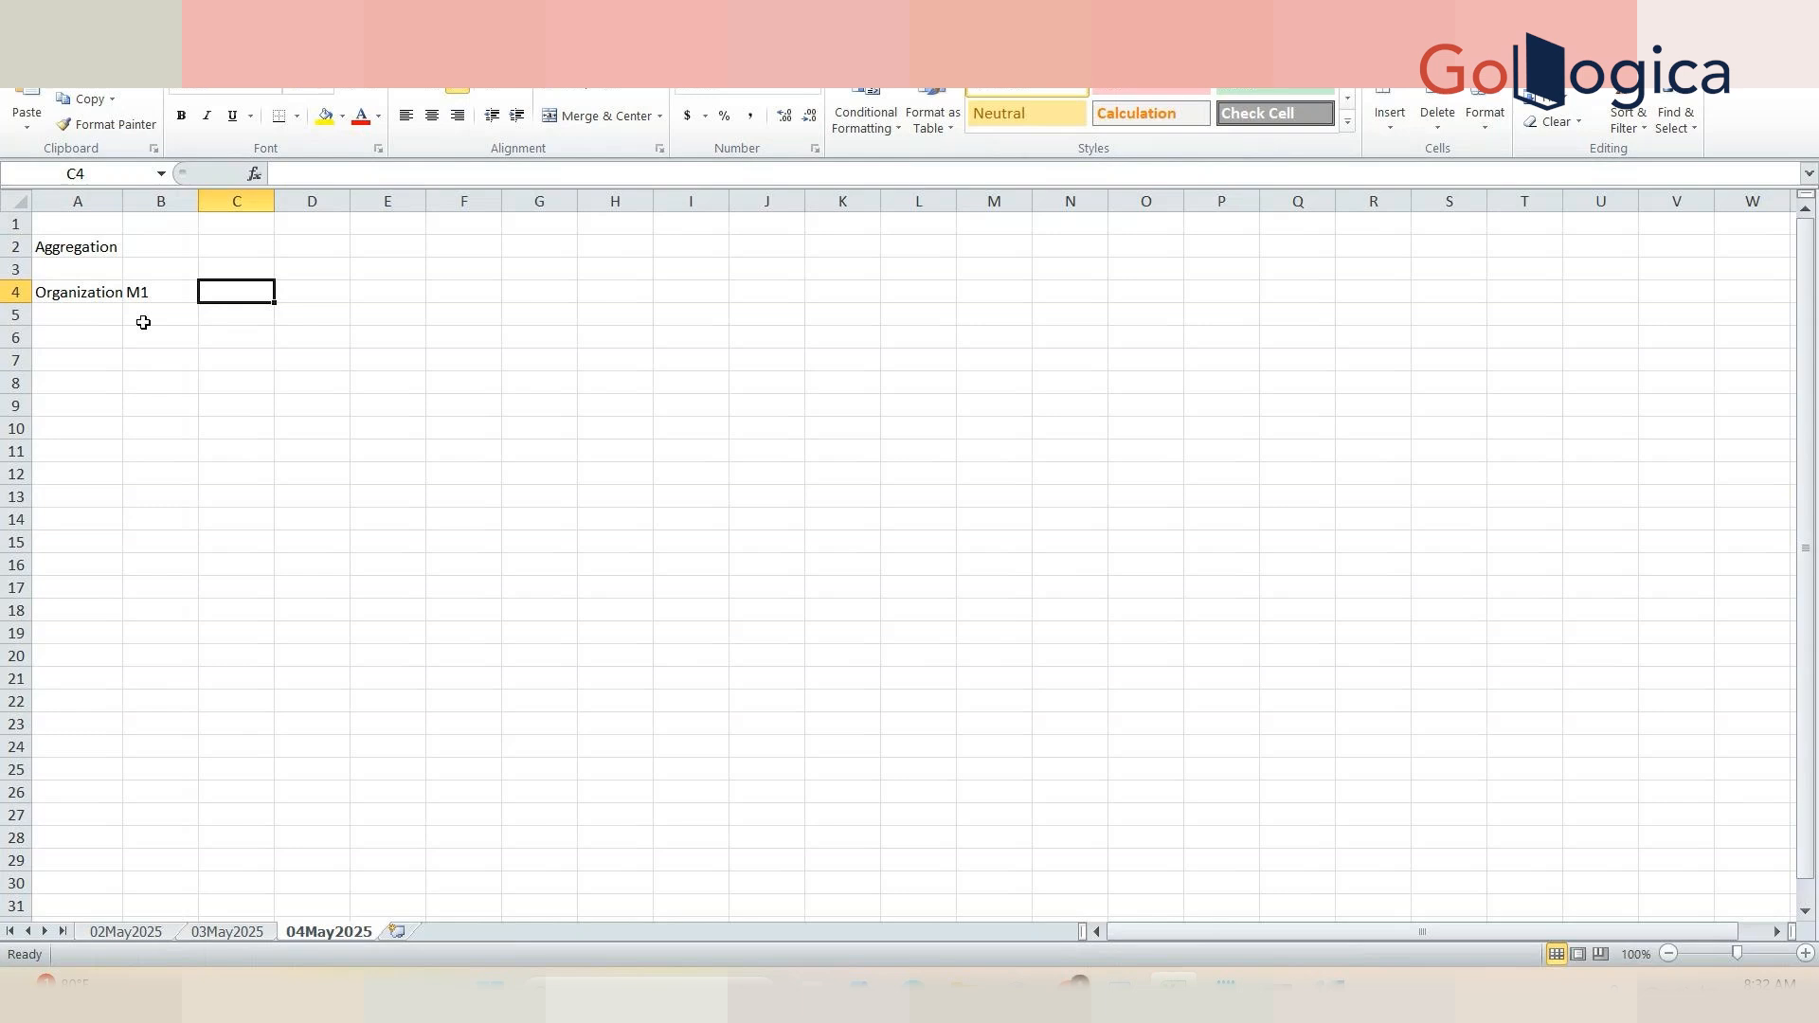
Step: Add an Item header in C4 and list AS1, AS2, AS3 and AS4 beneath it
type("Item")
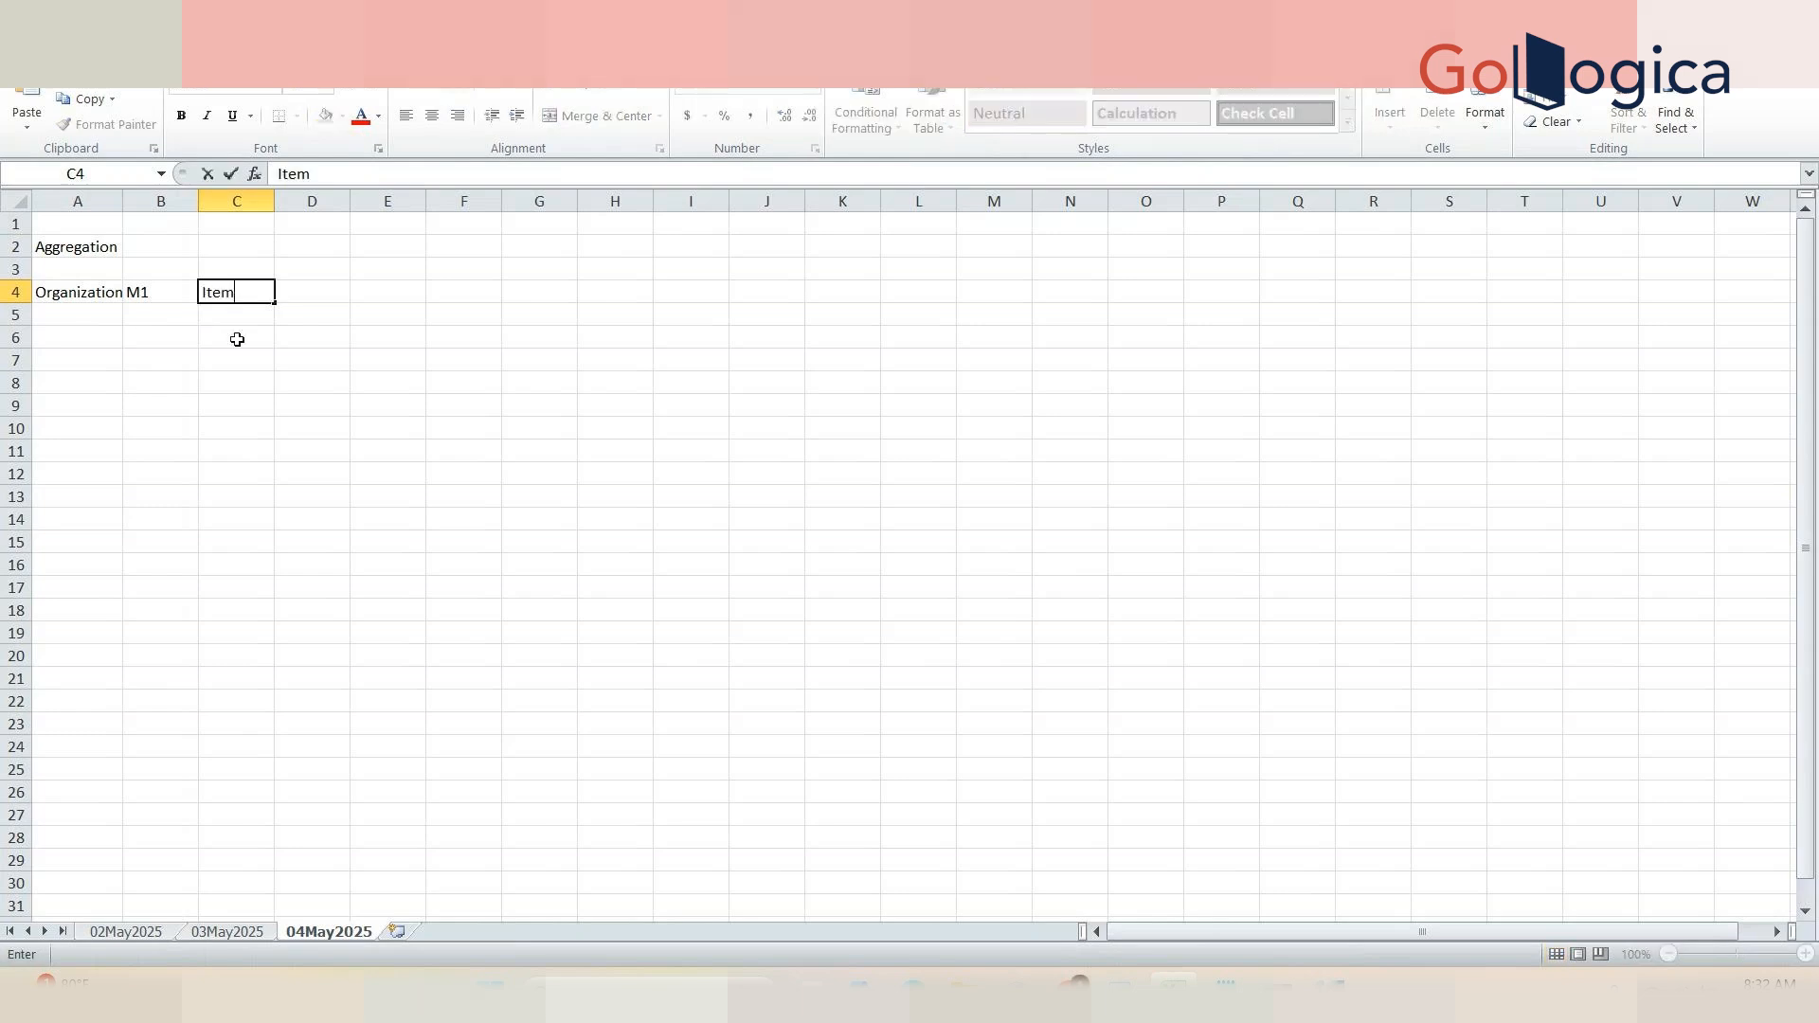
key("Return")
type("AS1")
key("Return")
type("AS1")
key("BackSpace")
type("2")
left_click(241, 362)
type("AS3")
left_click(246, 381)
type("AS4")
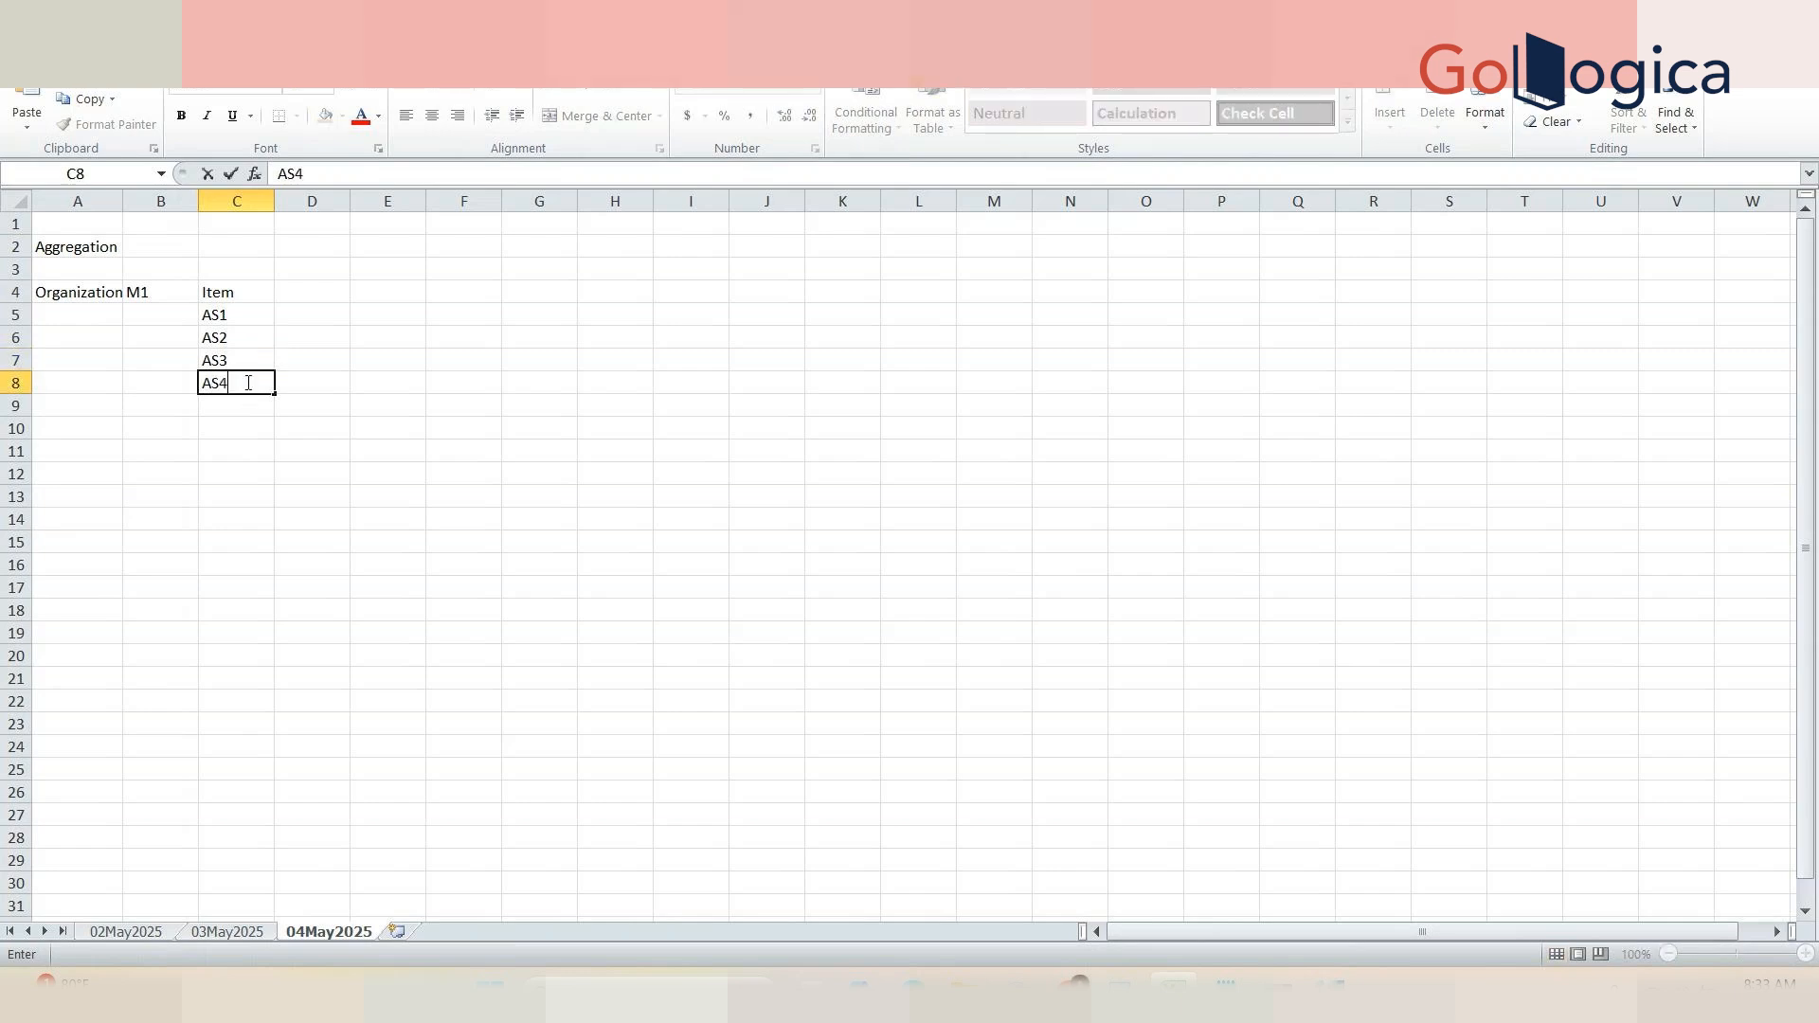
Step: Add a Qty header in D4 with the quantities 10, 20, 30 and 40 for the four items
left_click(313, 297)
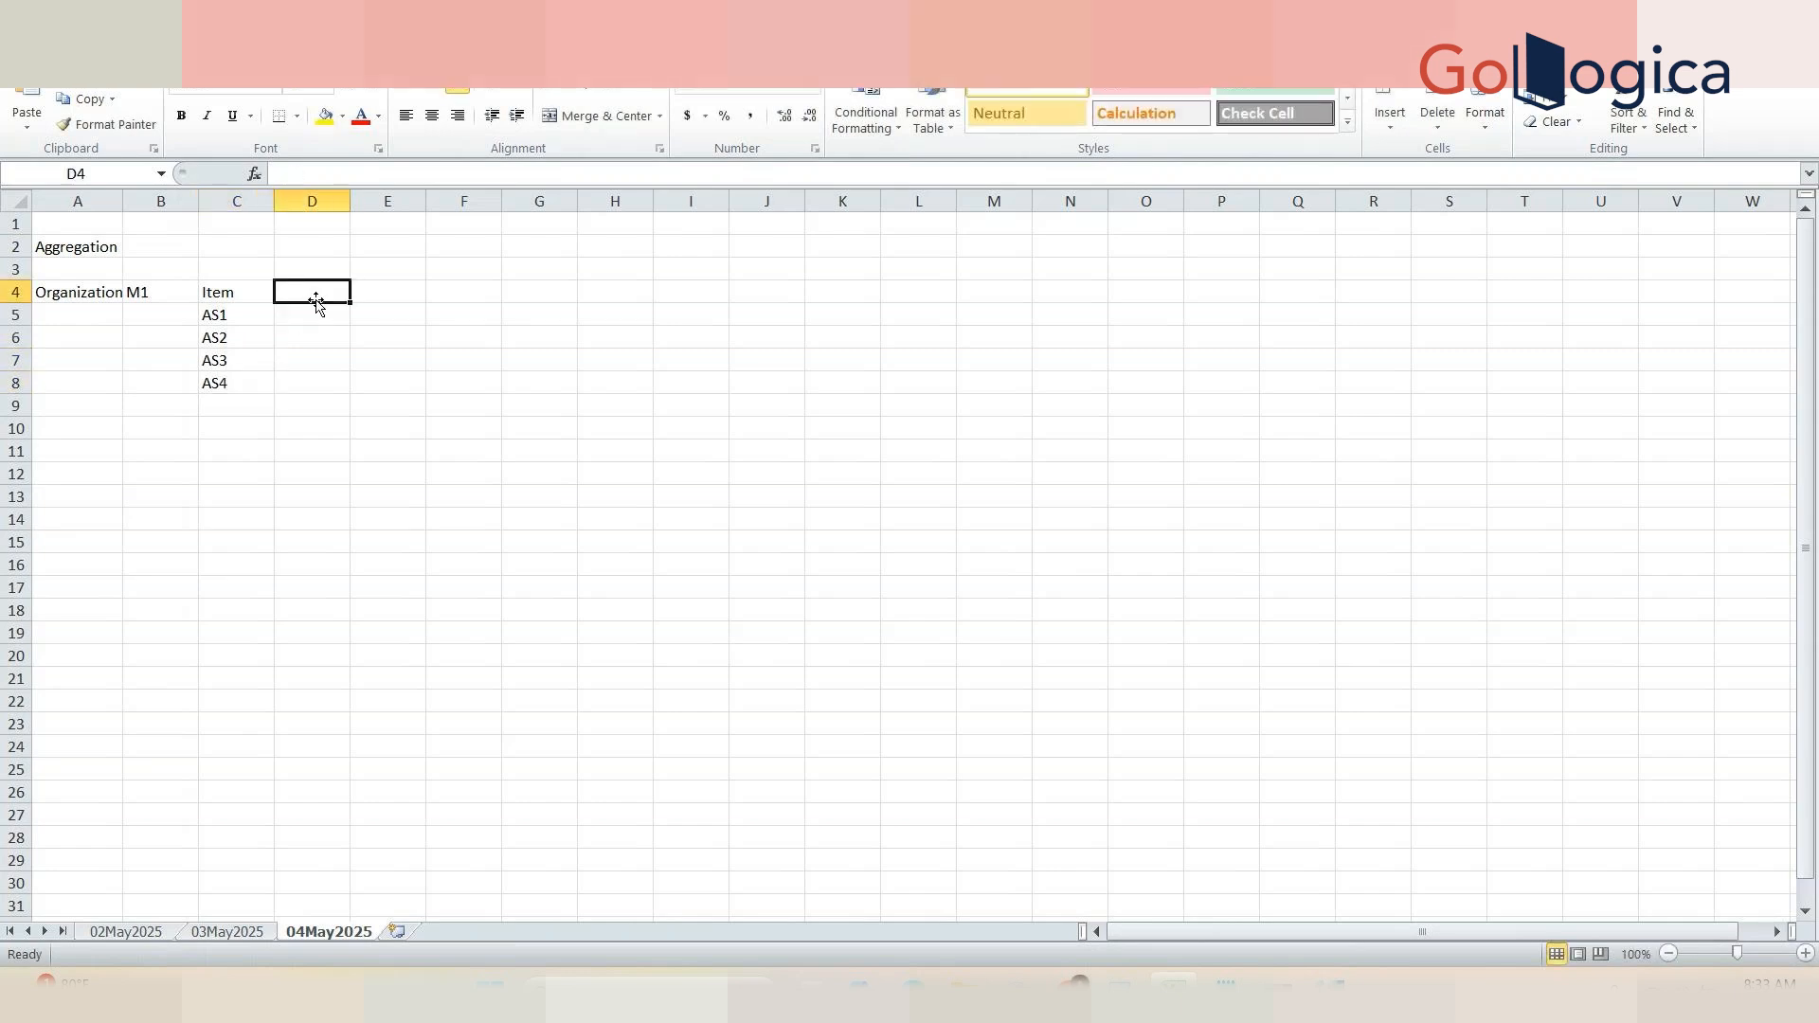
type("Qty")
key("Tab")
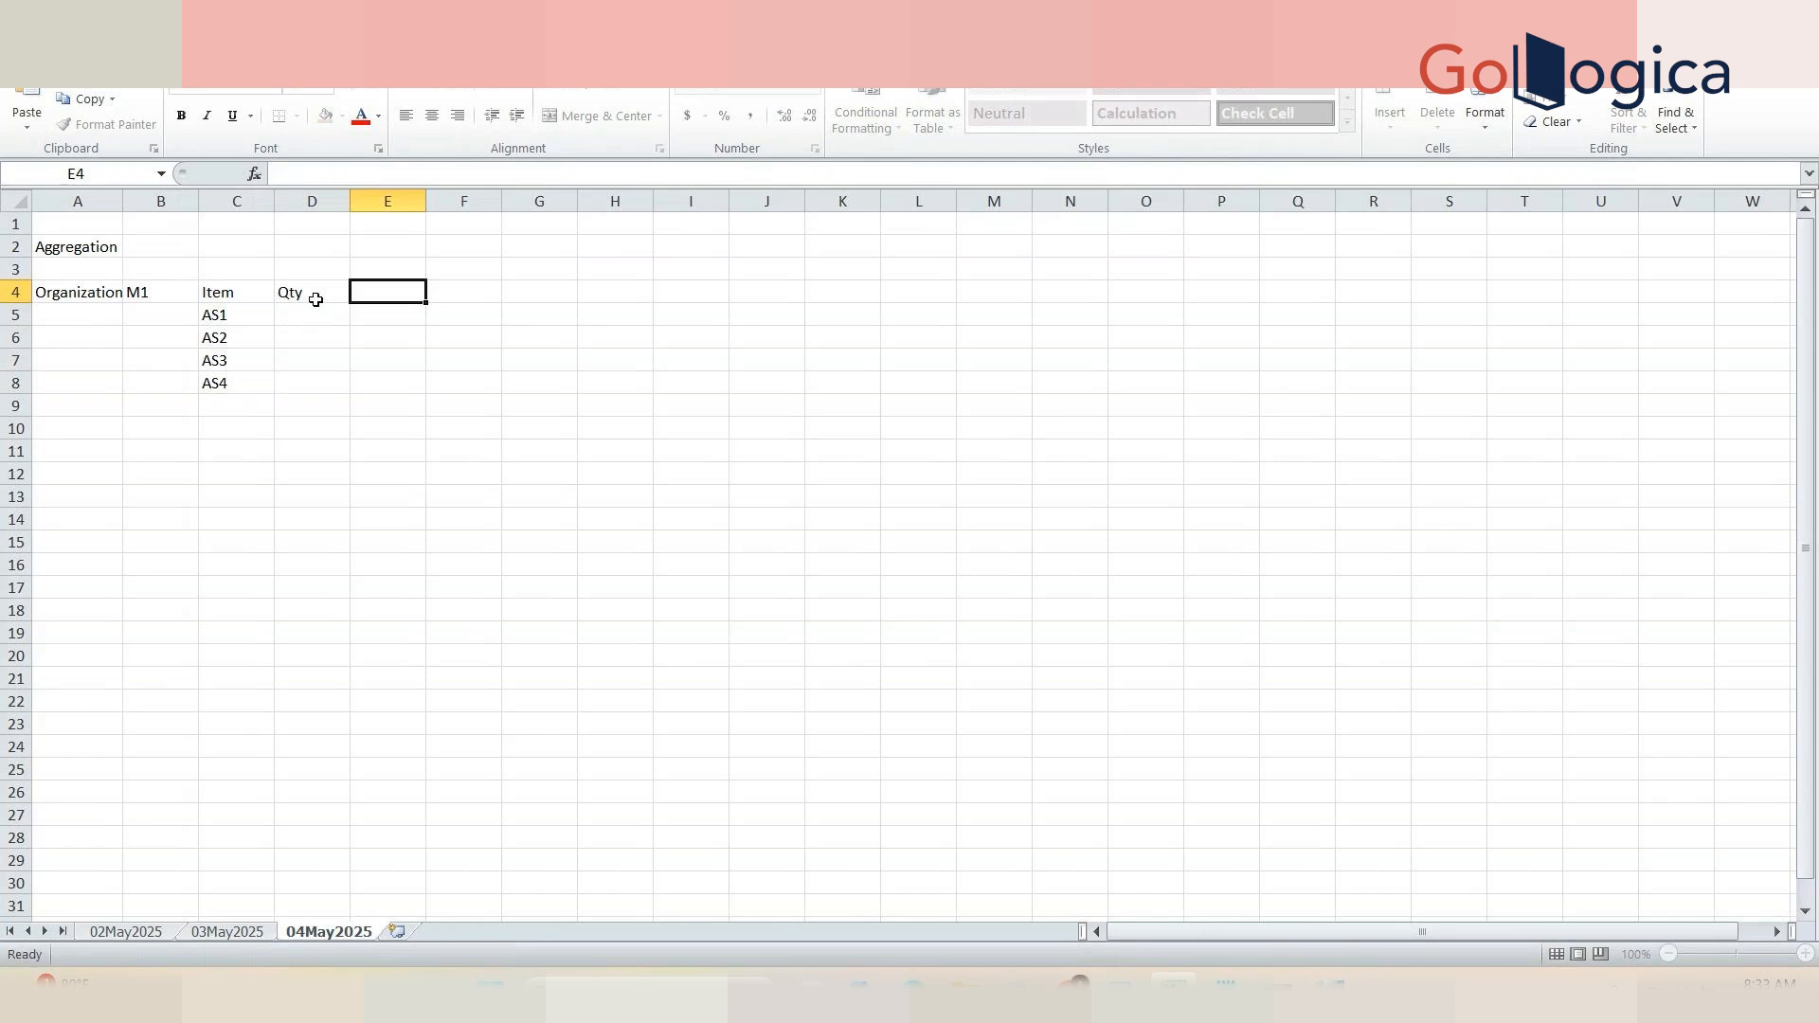
left_click(323, 314)
type("10")
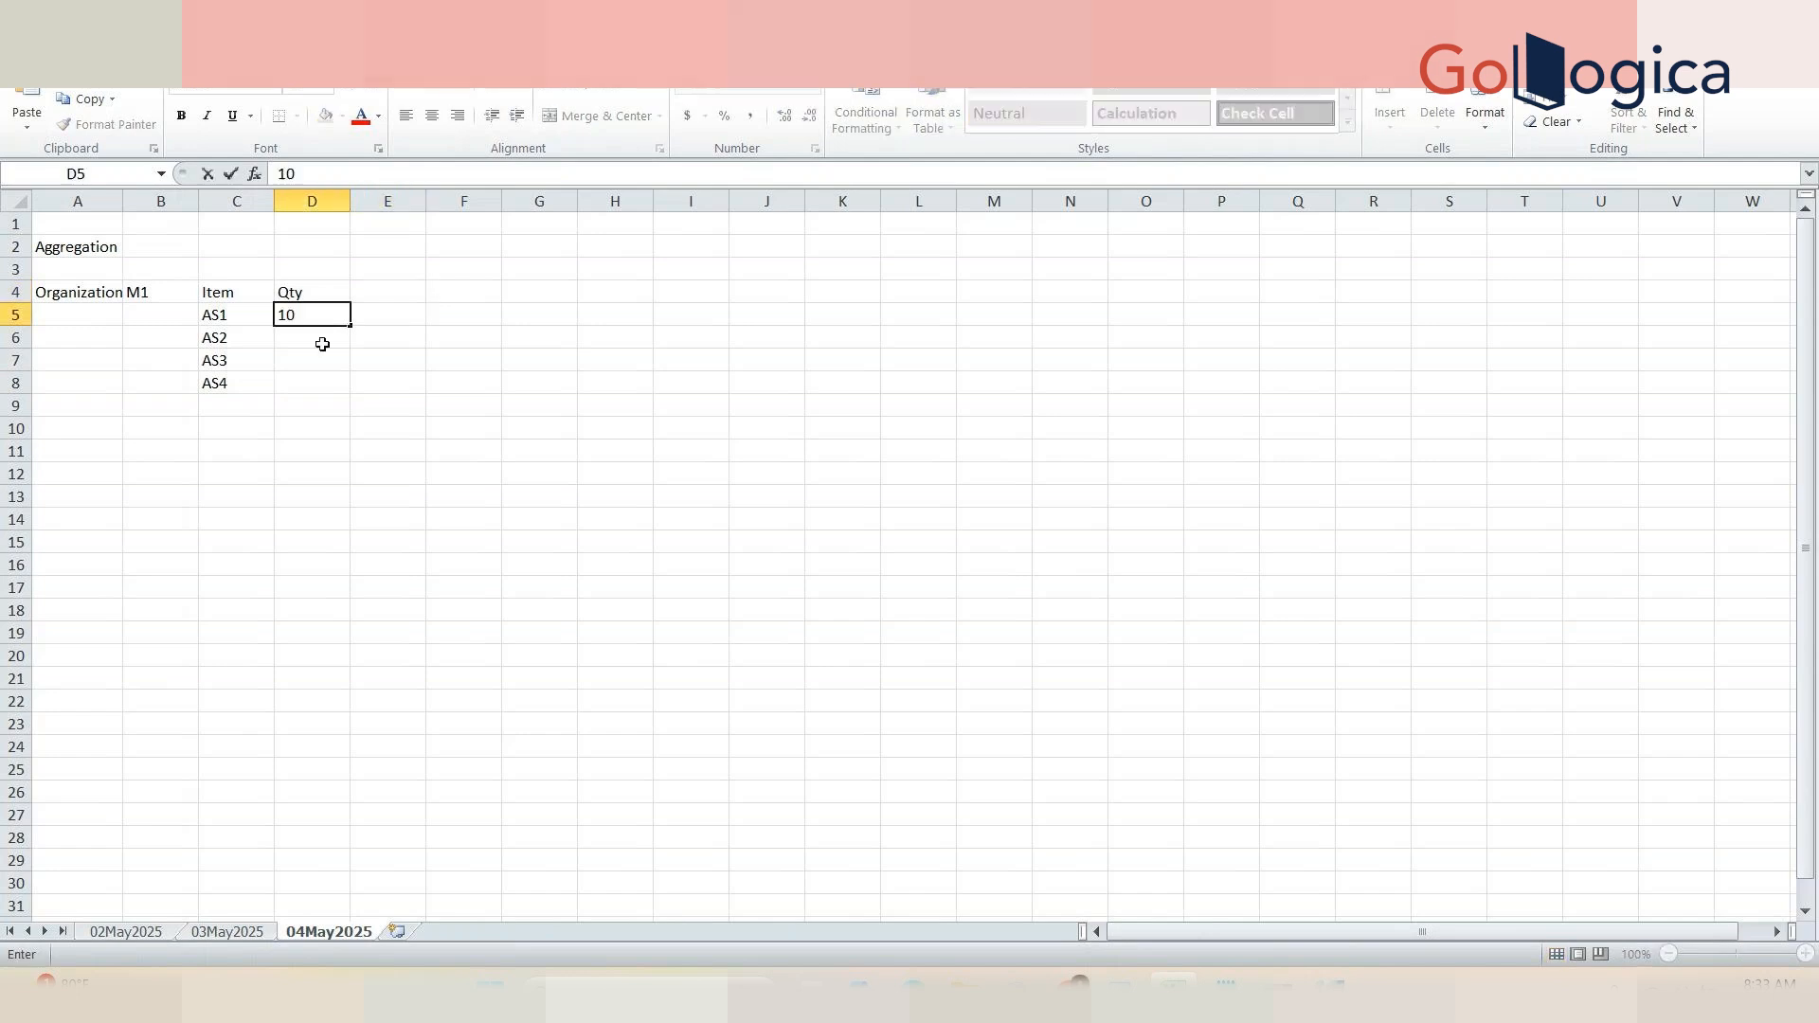
key("Return")
type("20")
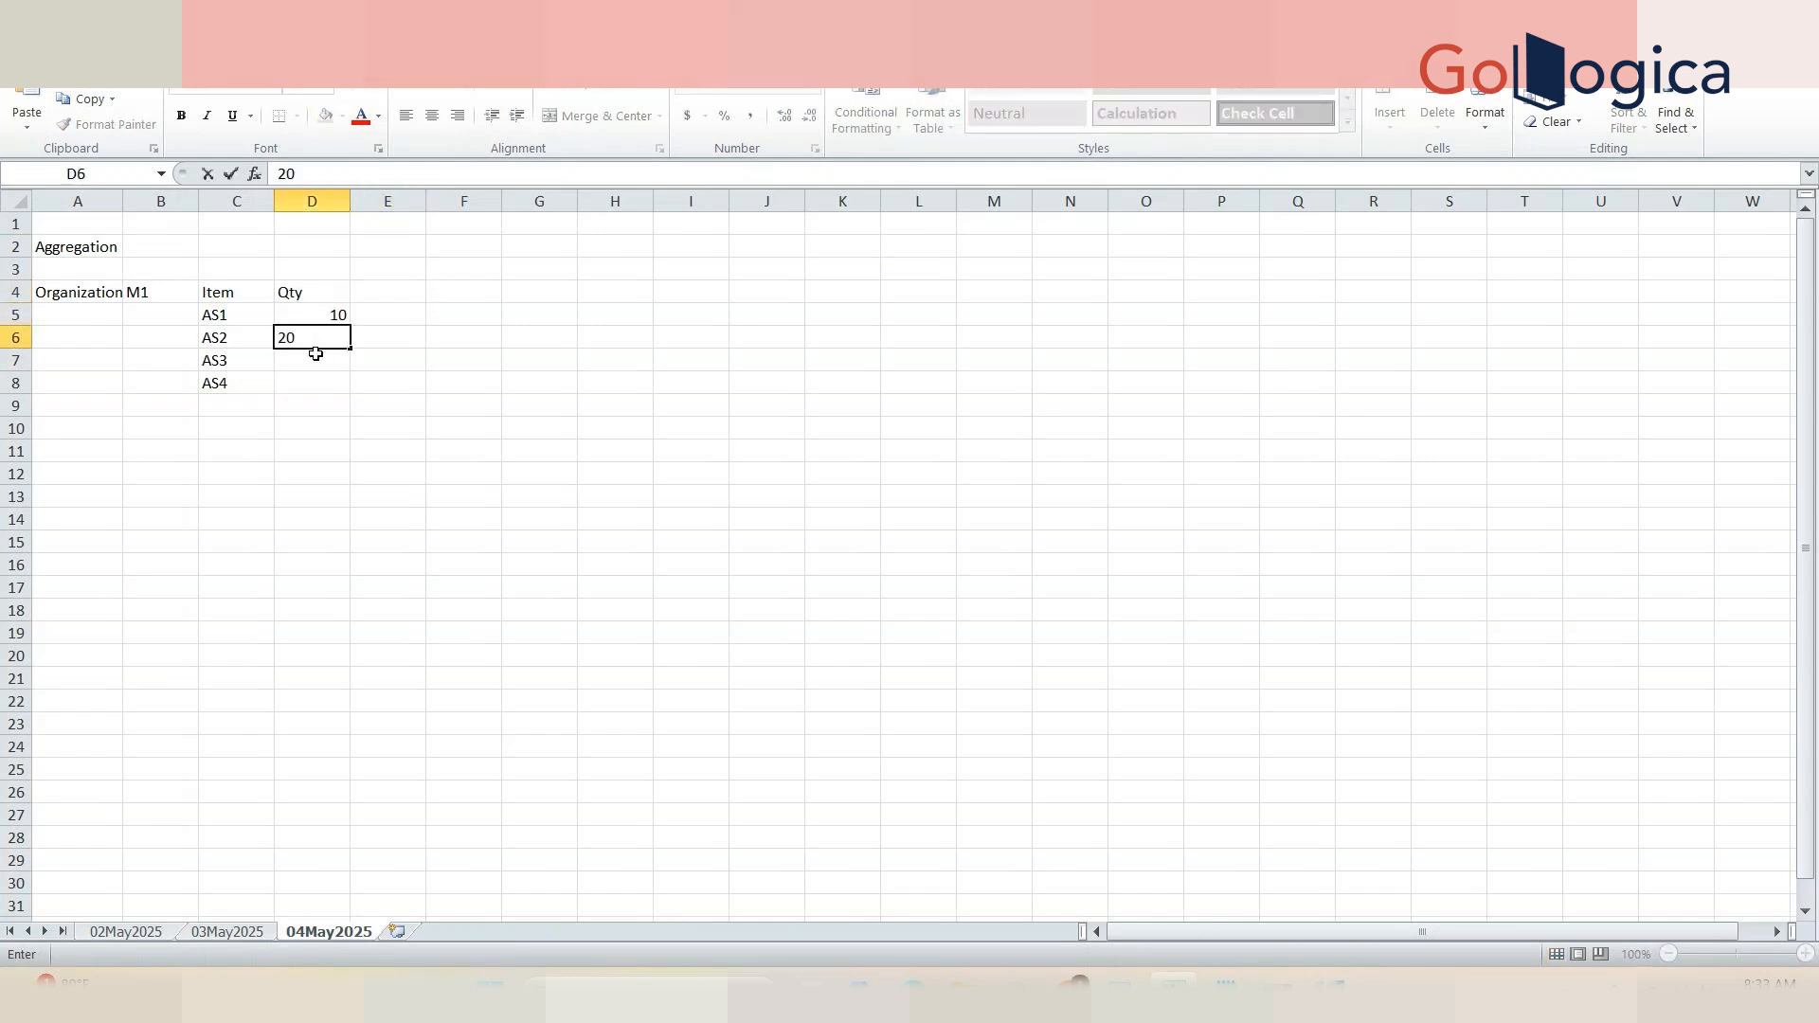
key("Return")
type("30")
key("Return")
type("40")
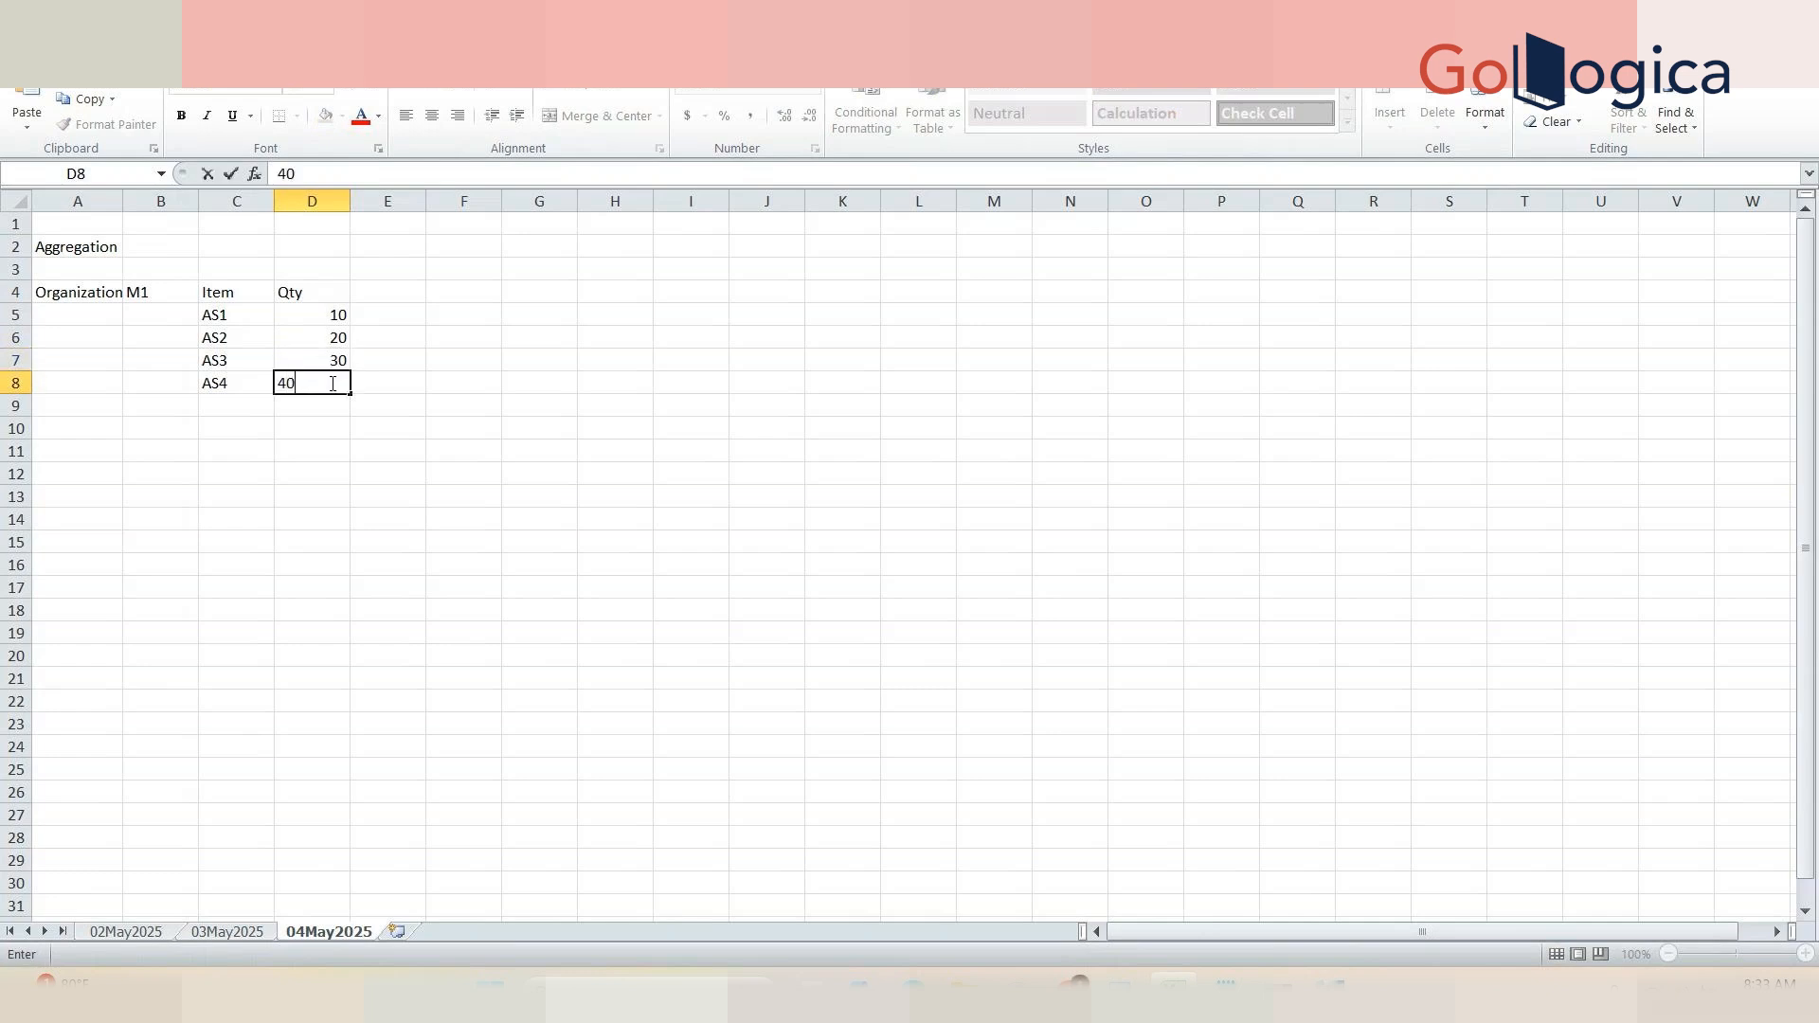
left_click(358, 405)
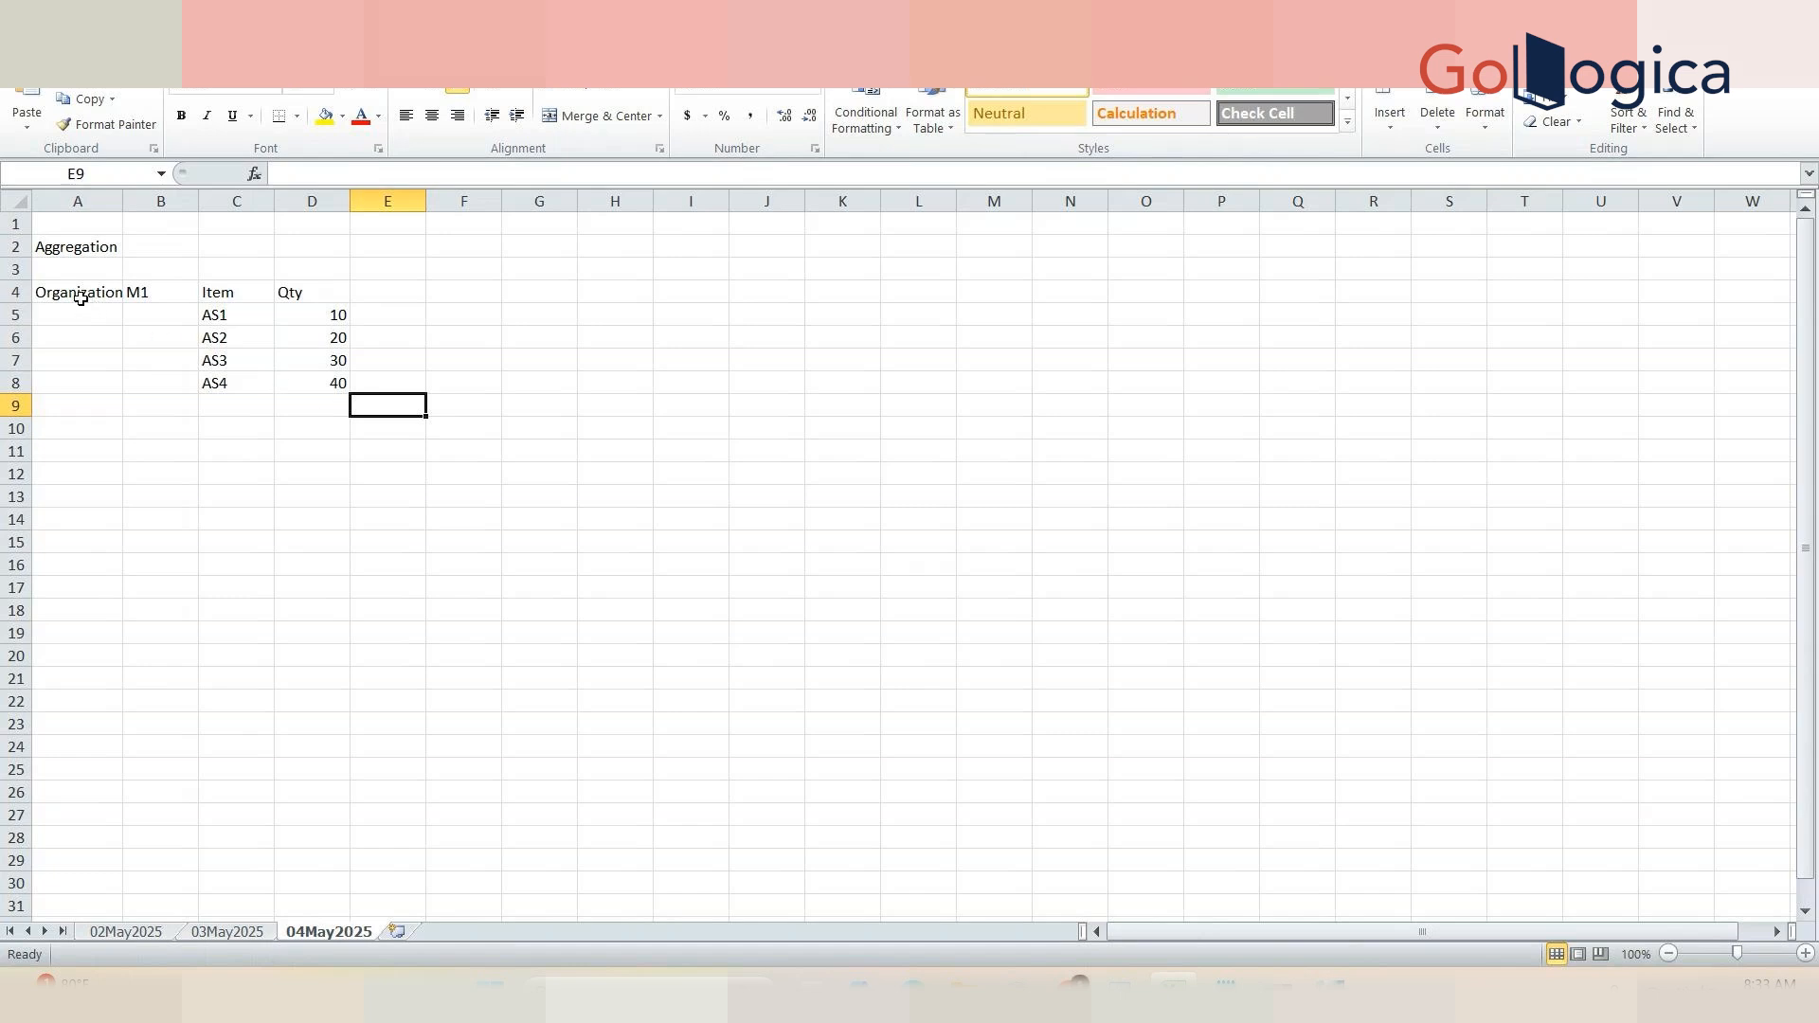
Step: Rename the D4 header to Bookings Qty and widen column D to fit it
left_click(313, 295)
left_click(280, 174)
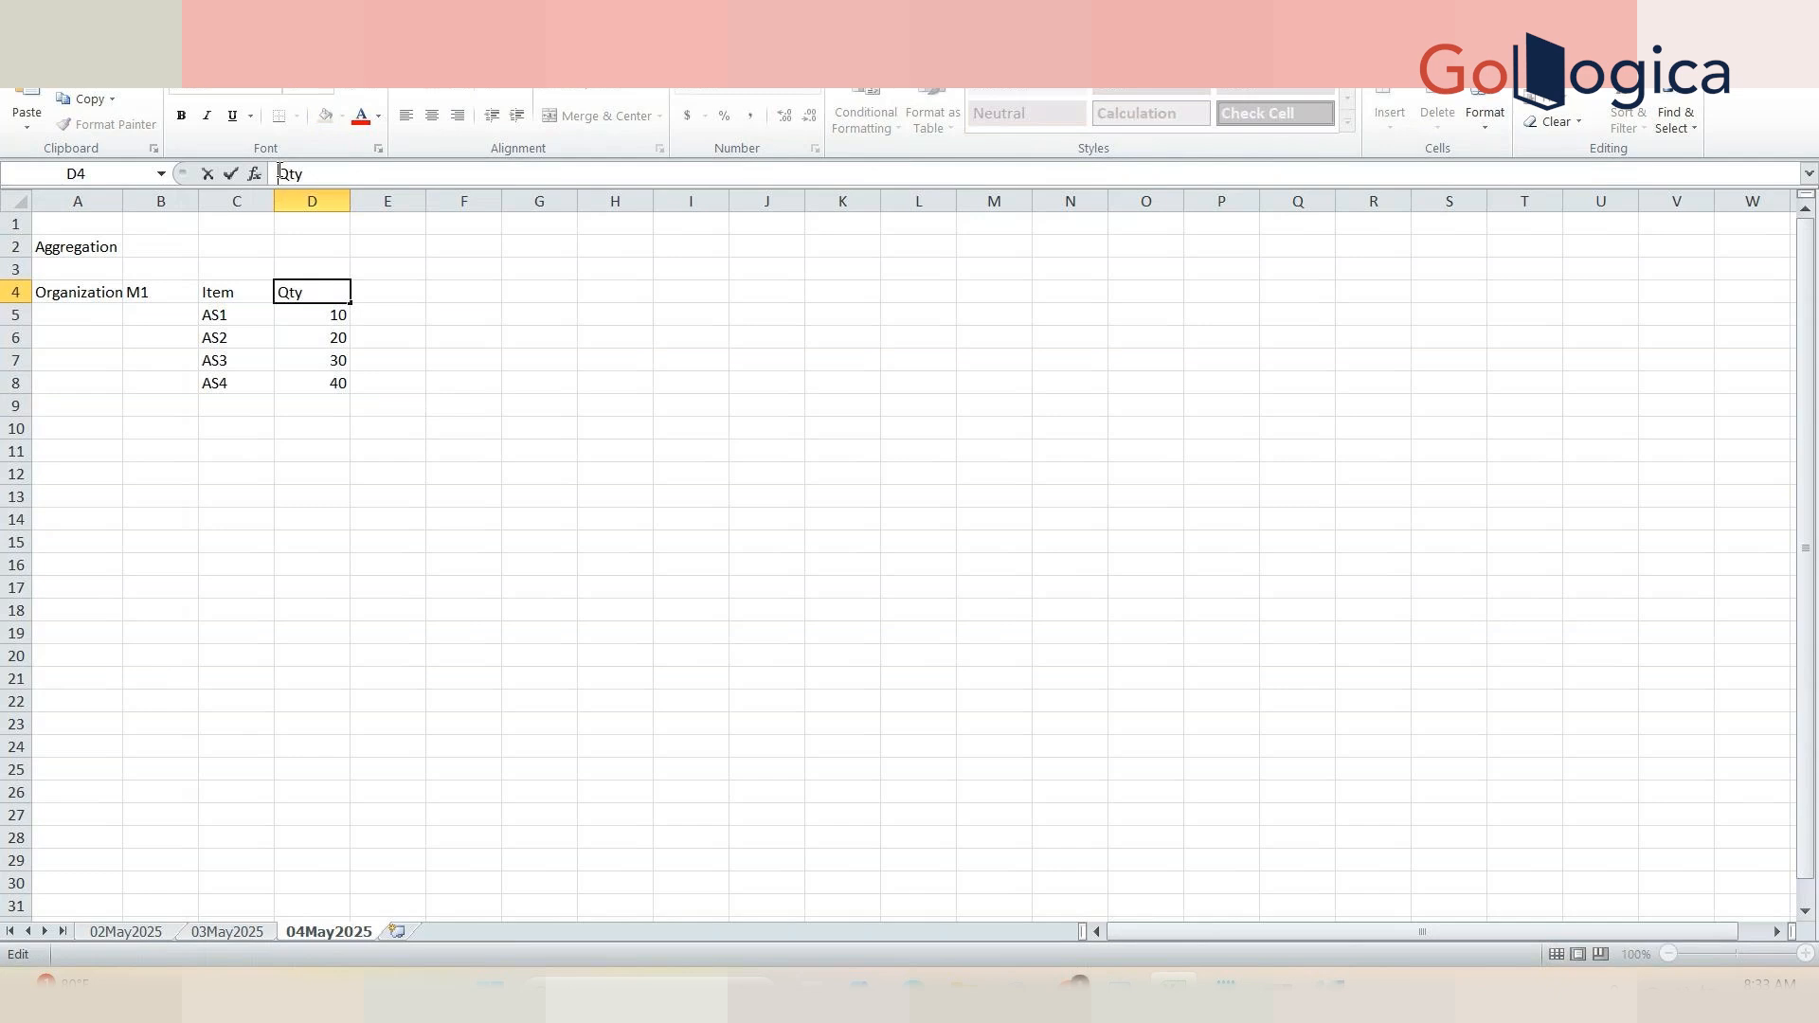
type("Bookings")
left_click(572, 373)
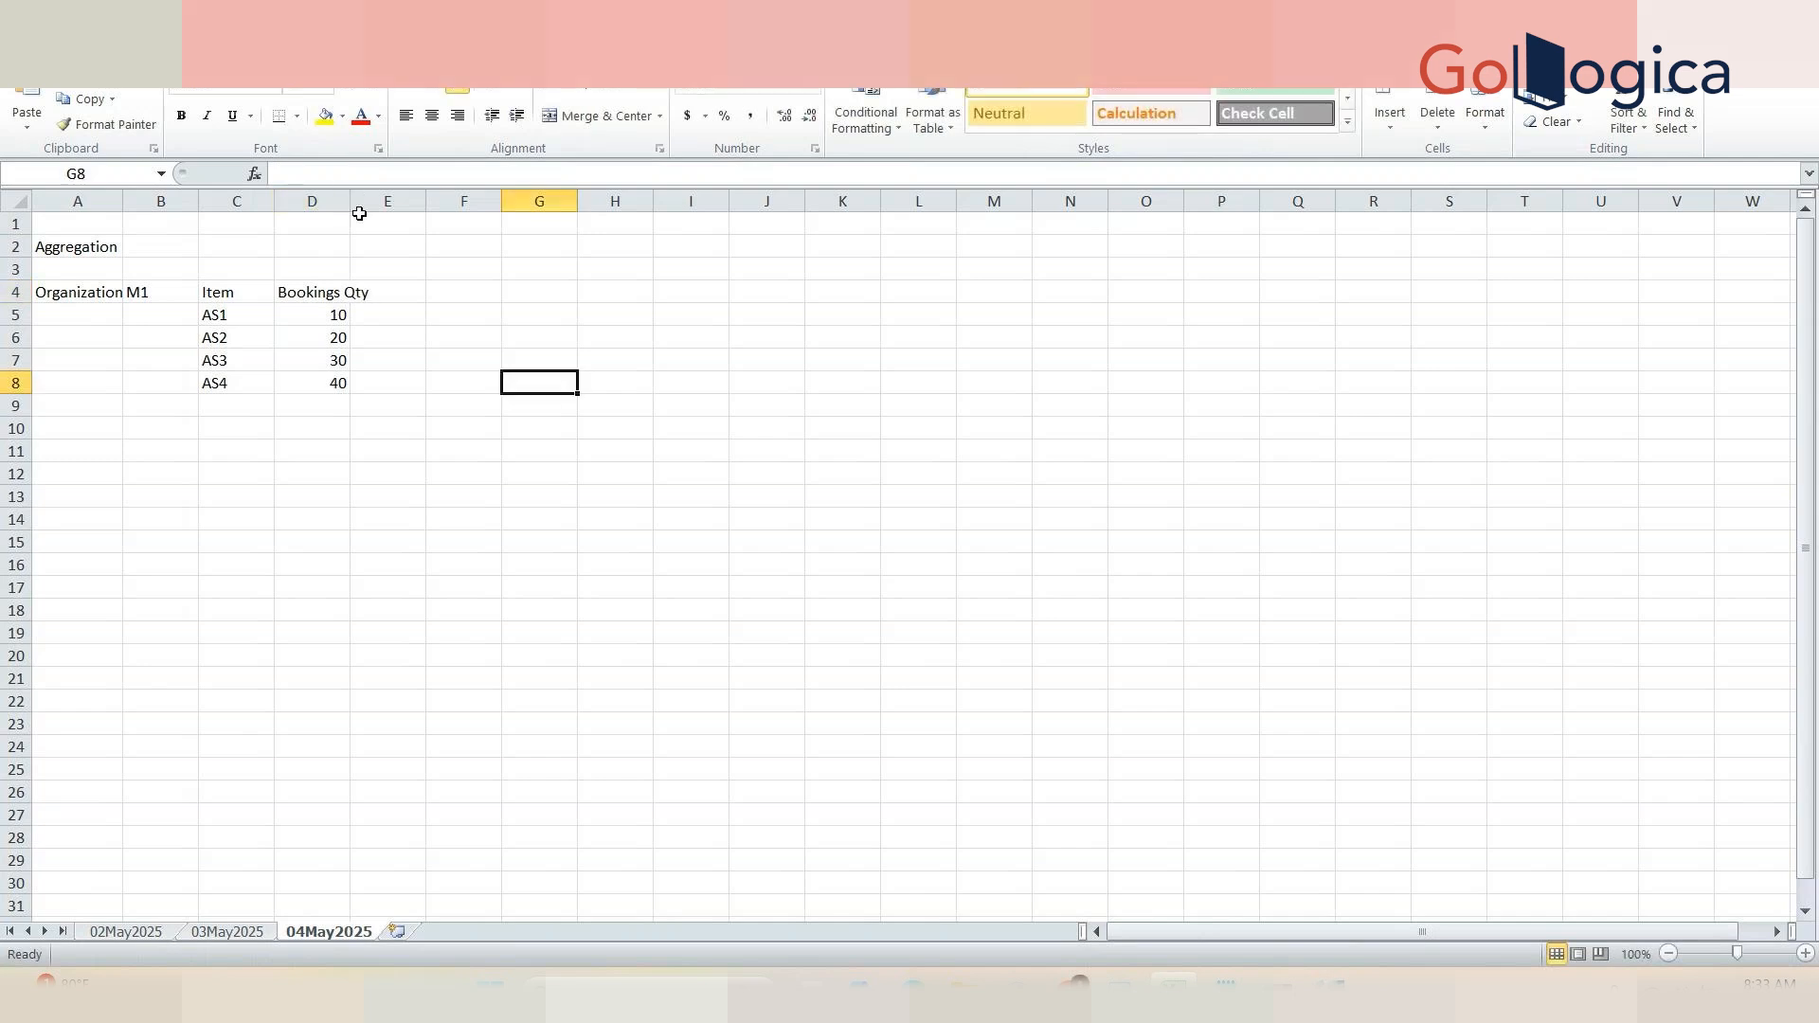
left_click_drag(349, 201, 374, 200)
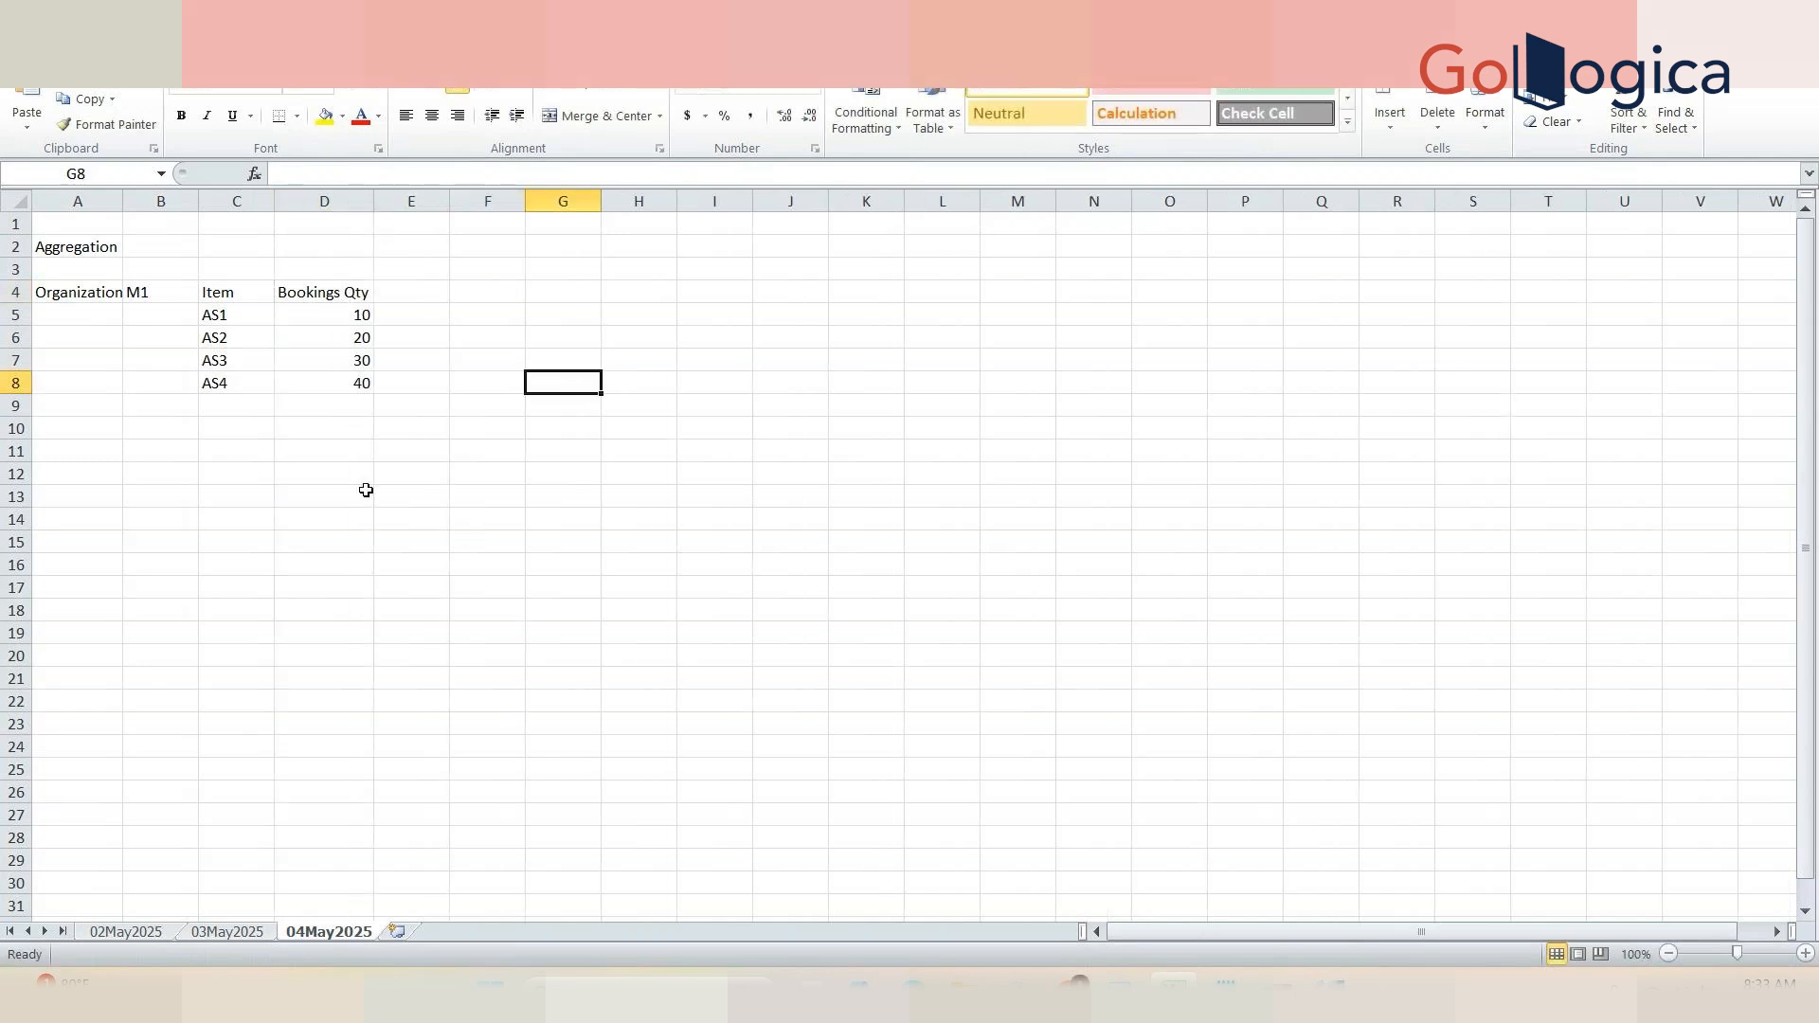
Step: Copy the Organization and M1 labels from row 4 into A11:B11
left_click(150, 296)
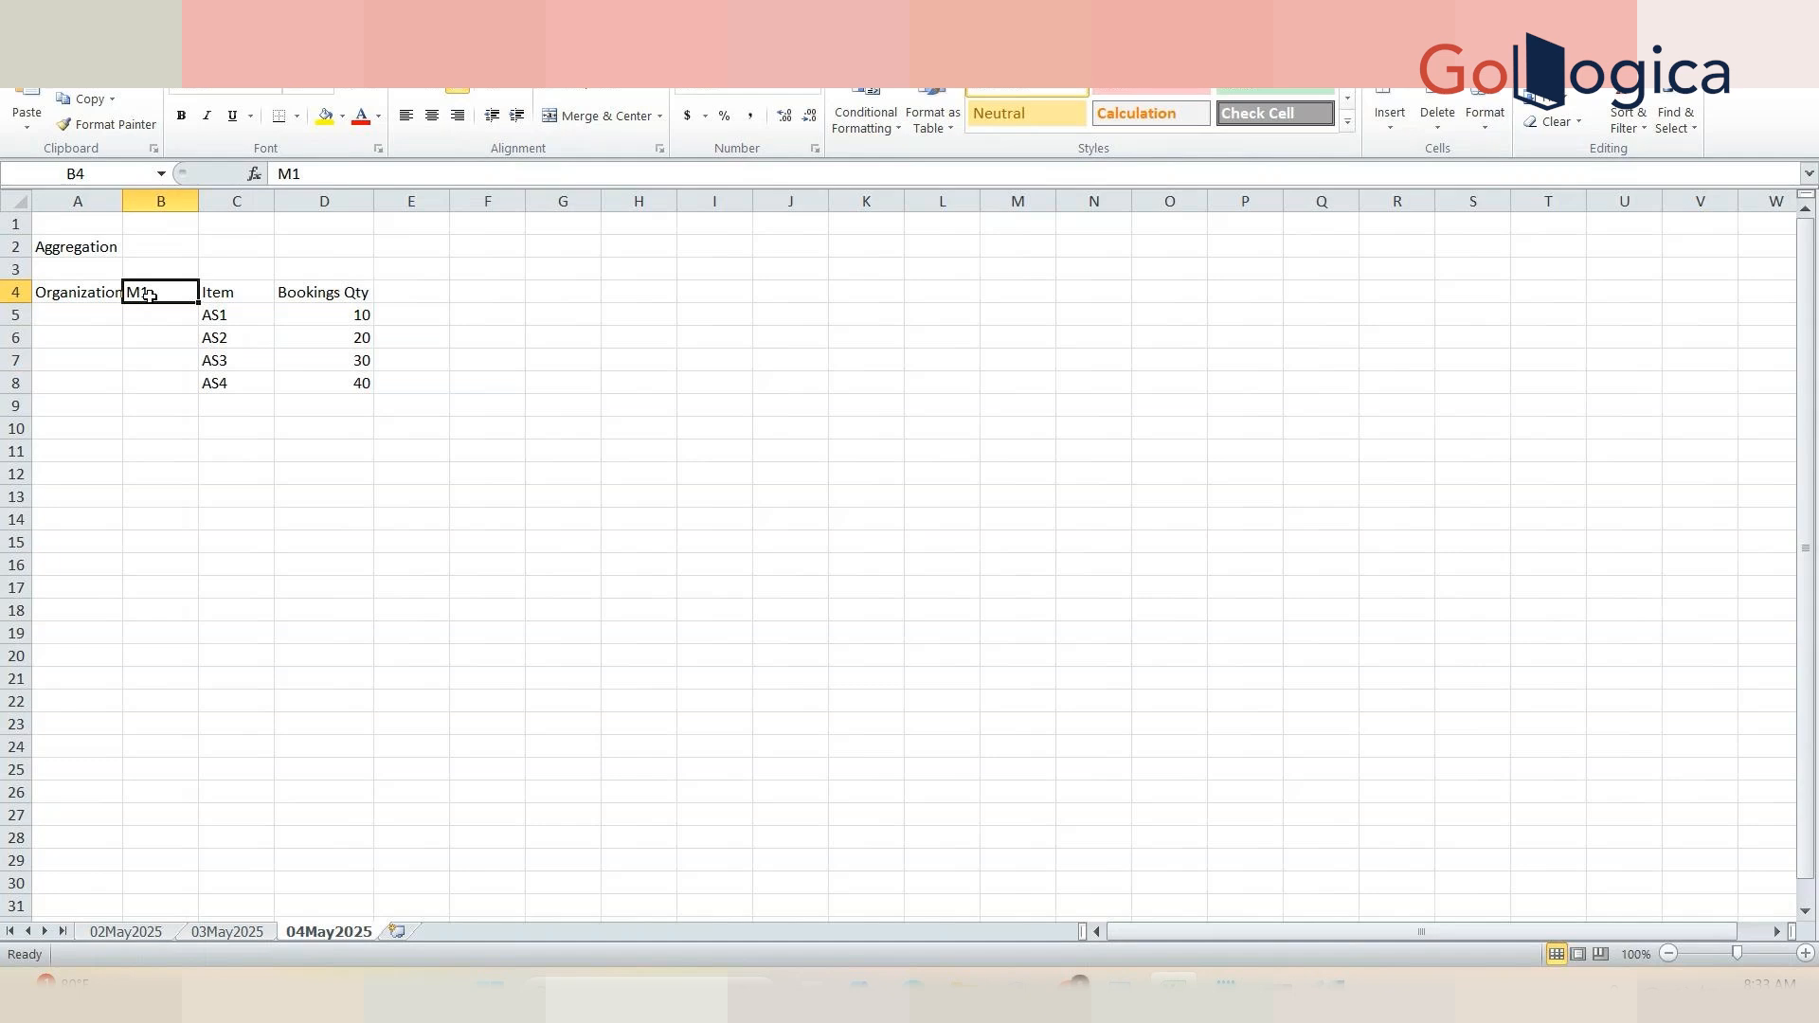
left_click(69, 291)
left_click_drag(68, 292, 152, 292)
key("ctrl+c")
left_click(93, 453)
key("ctrl+v")
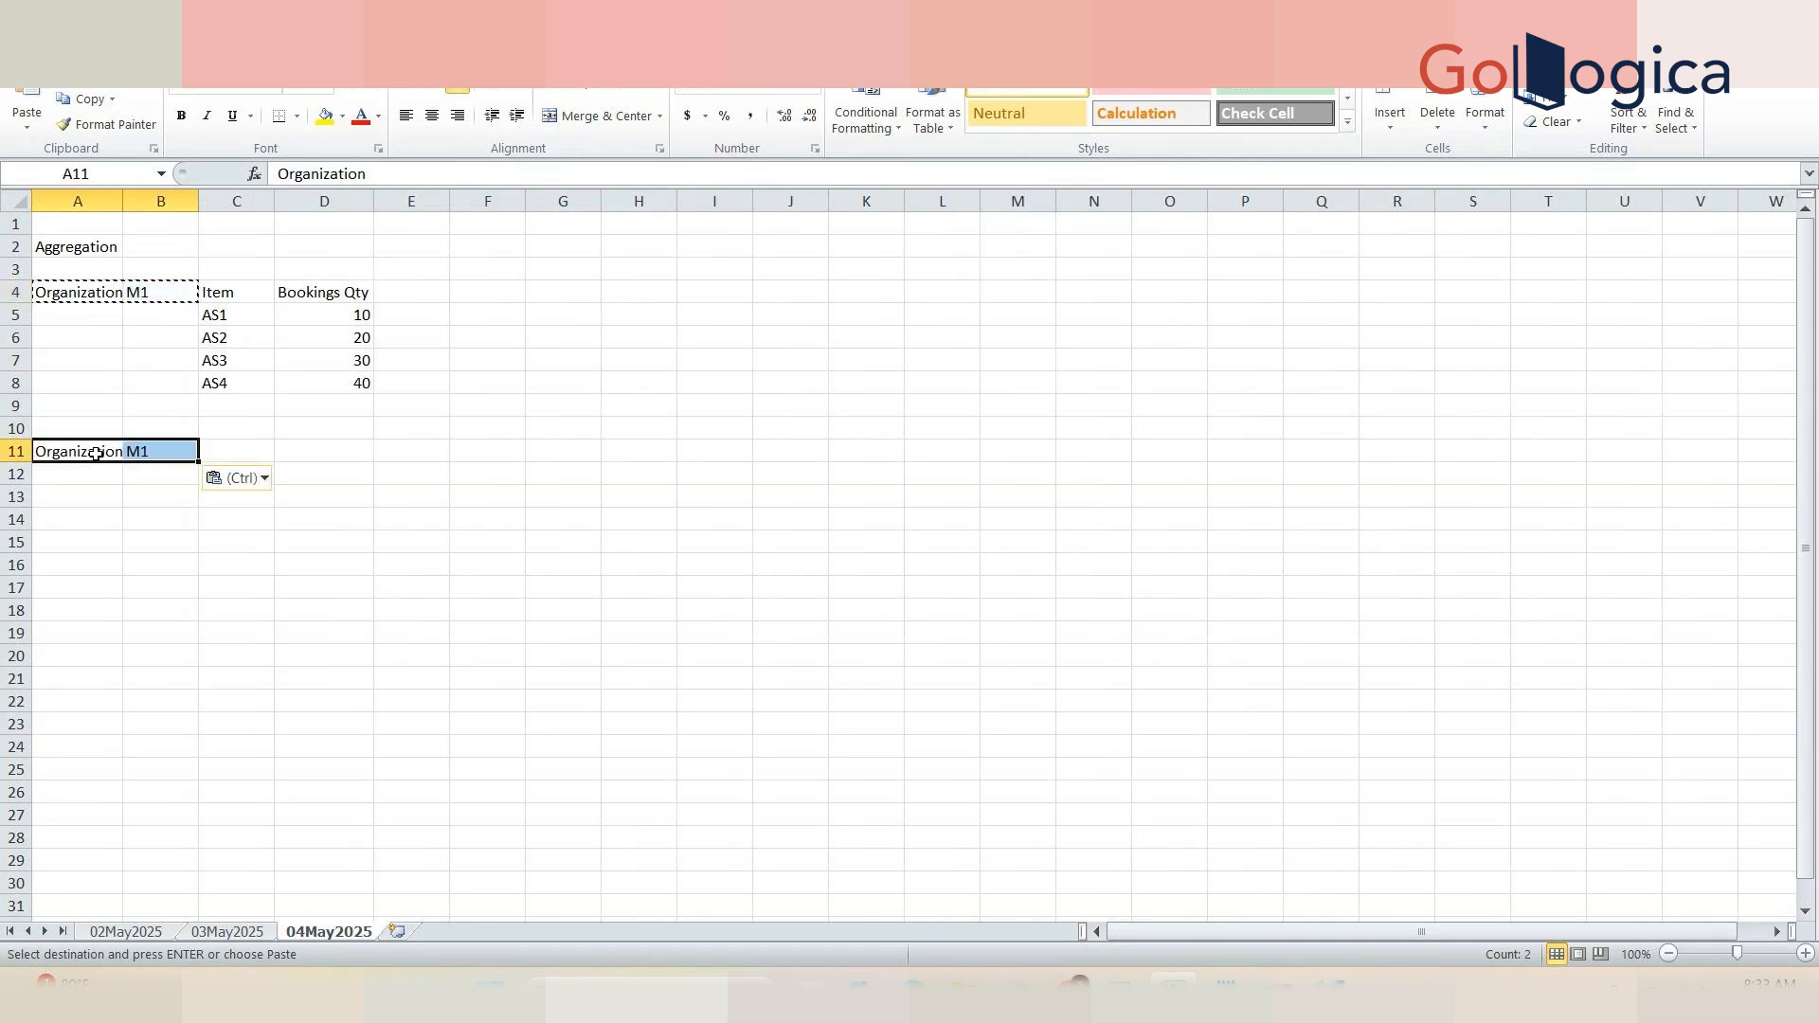
Step: Select the four item quantities and enter their total, 100, in D11 beside the copied labels
left_click(342, 320)
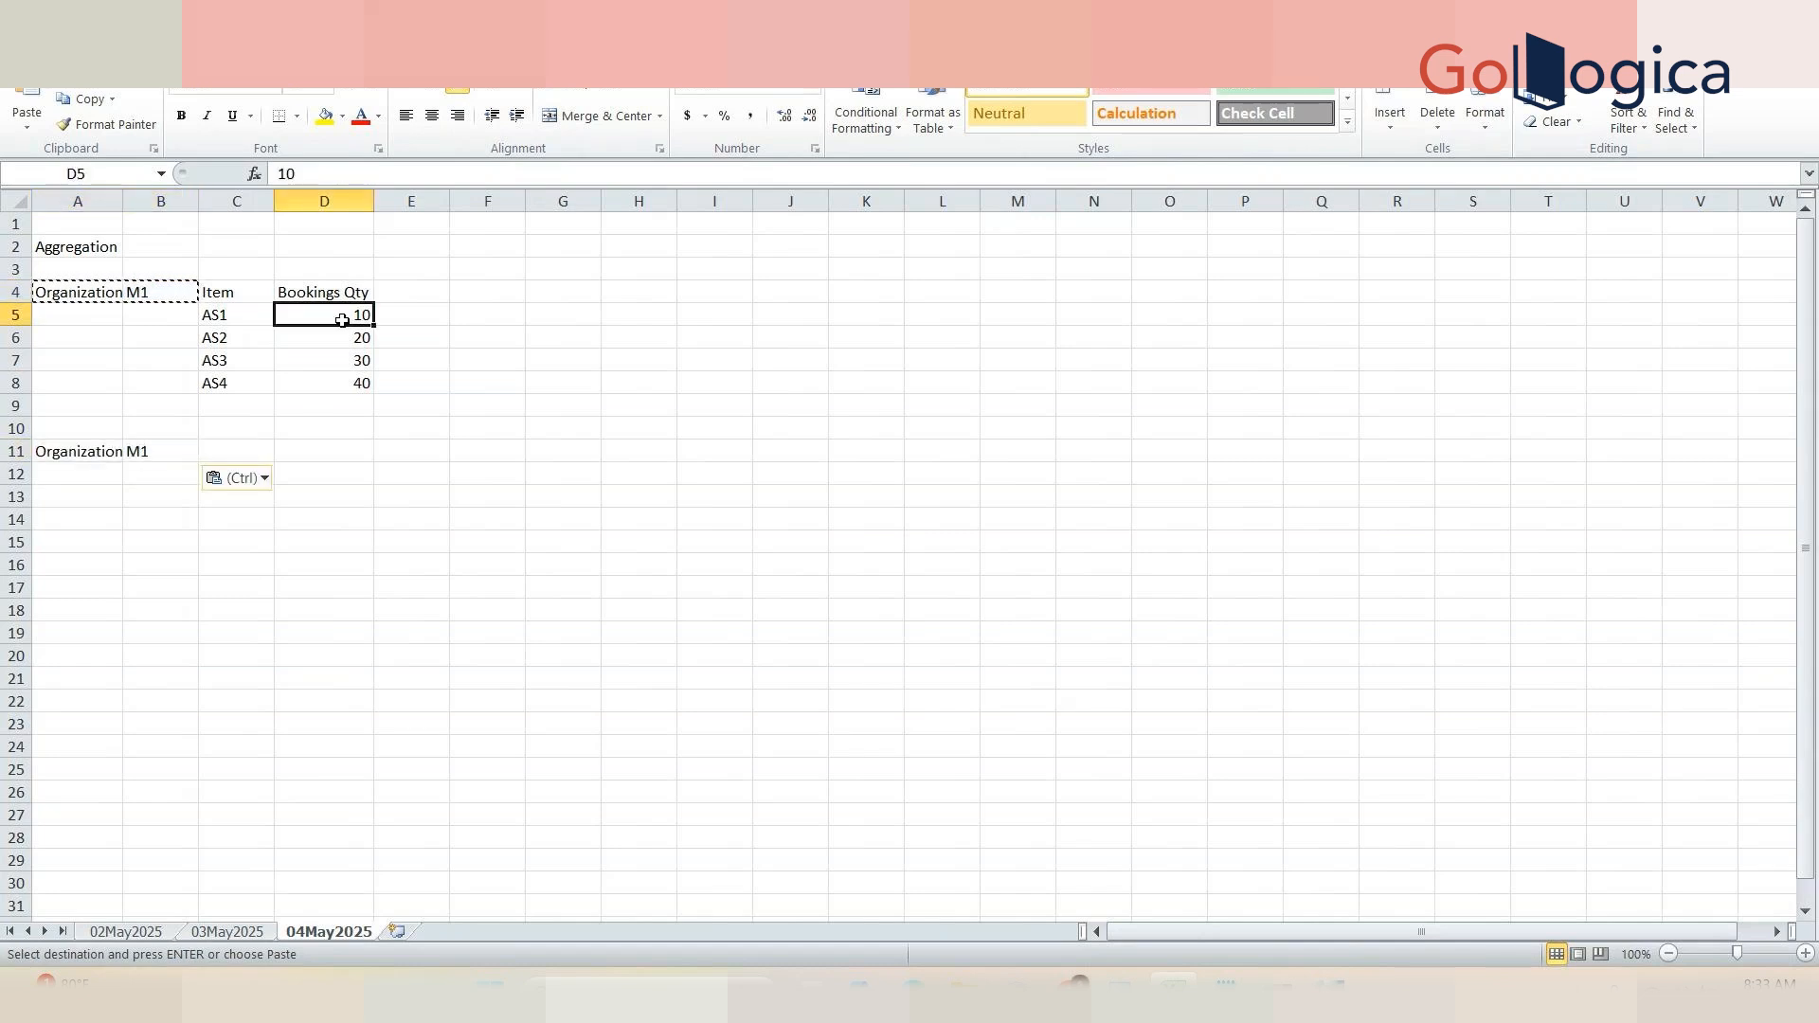
left_click_drag(343, 321, 371, 390)
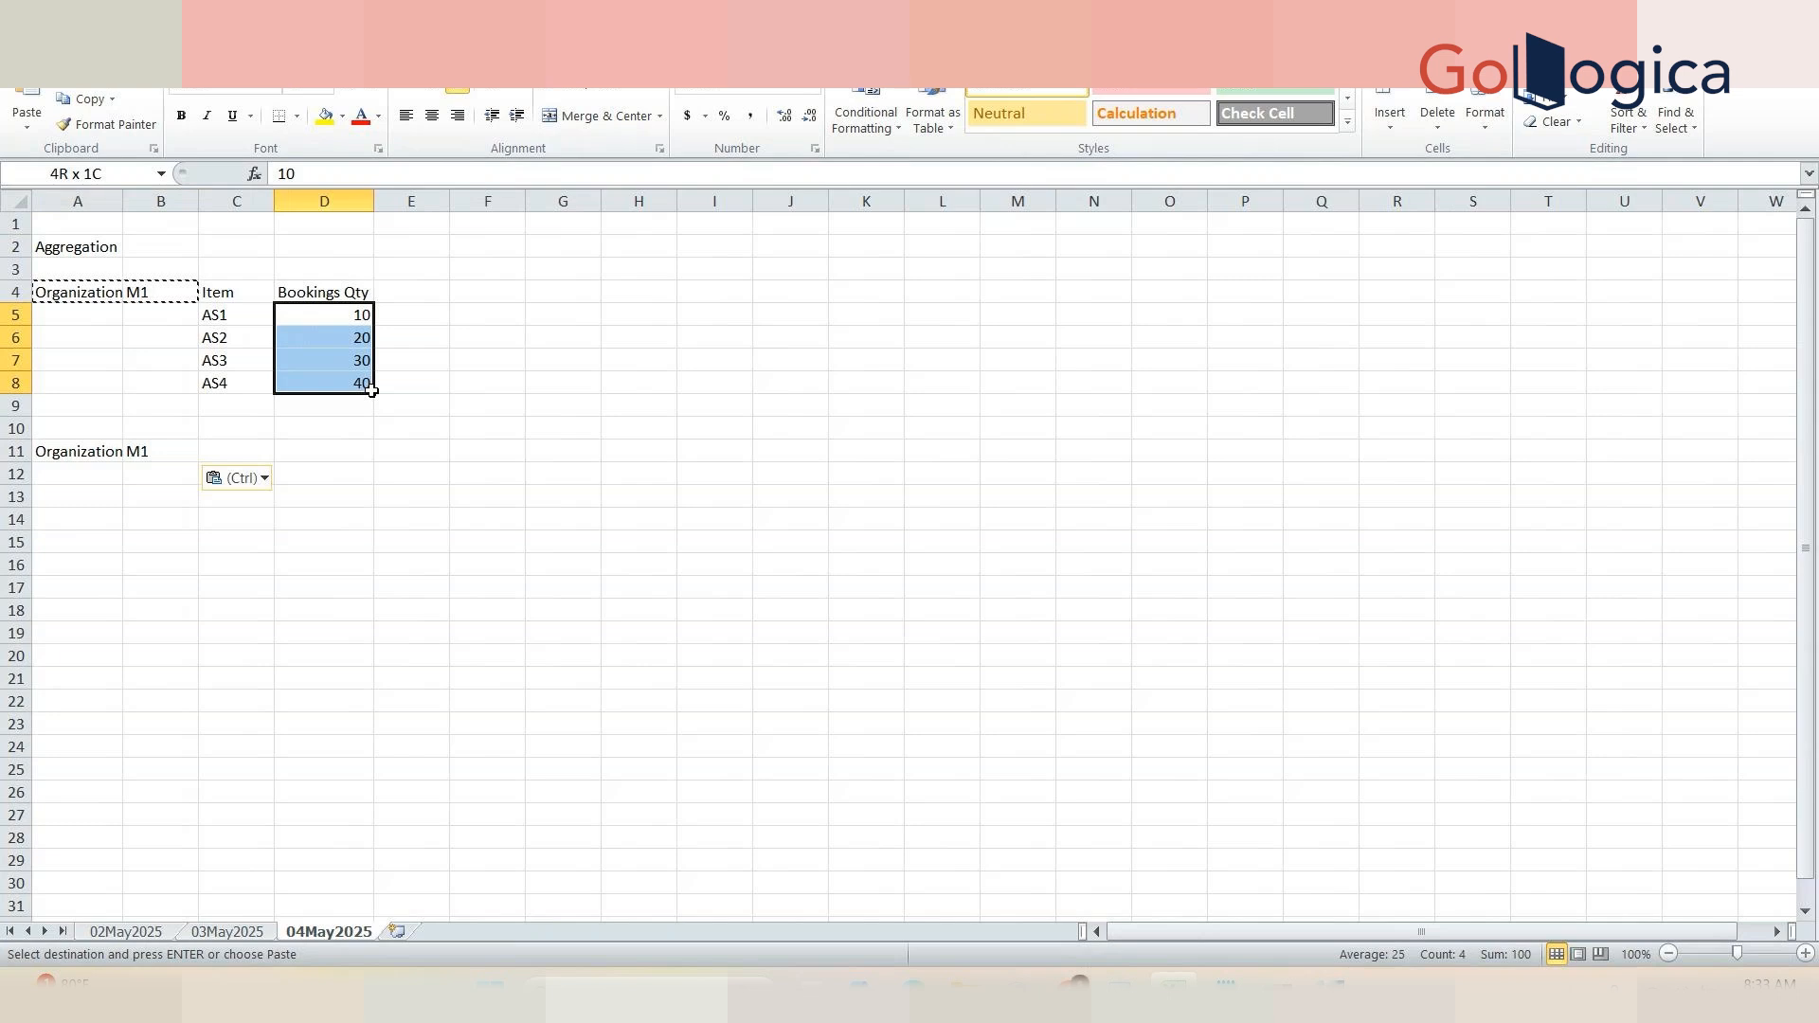
left_click_drag(371, 391, 371, 390)
left_click(336, 451)
type("100")
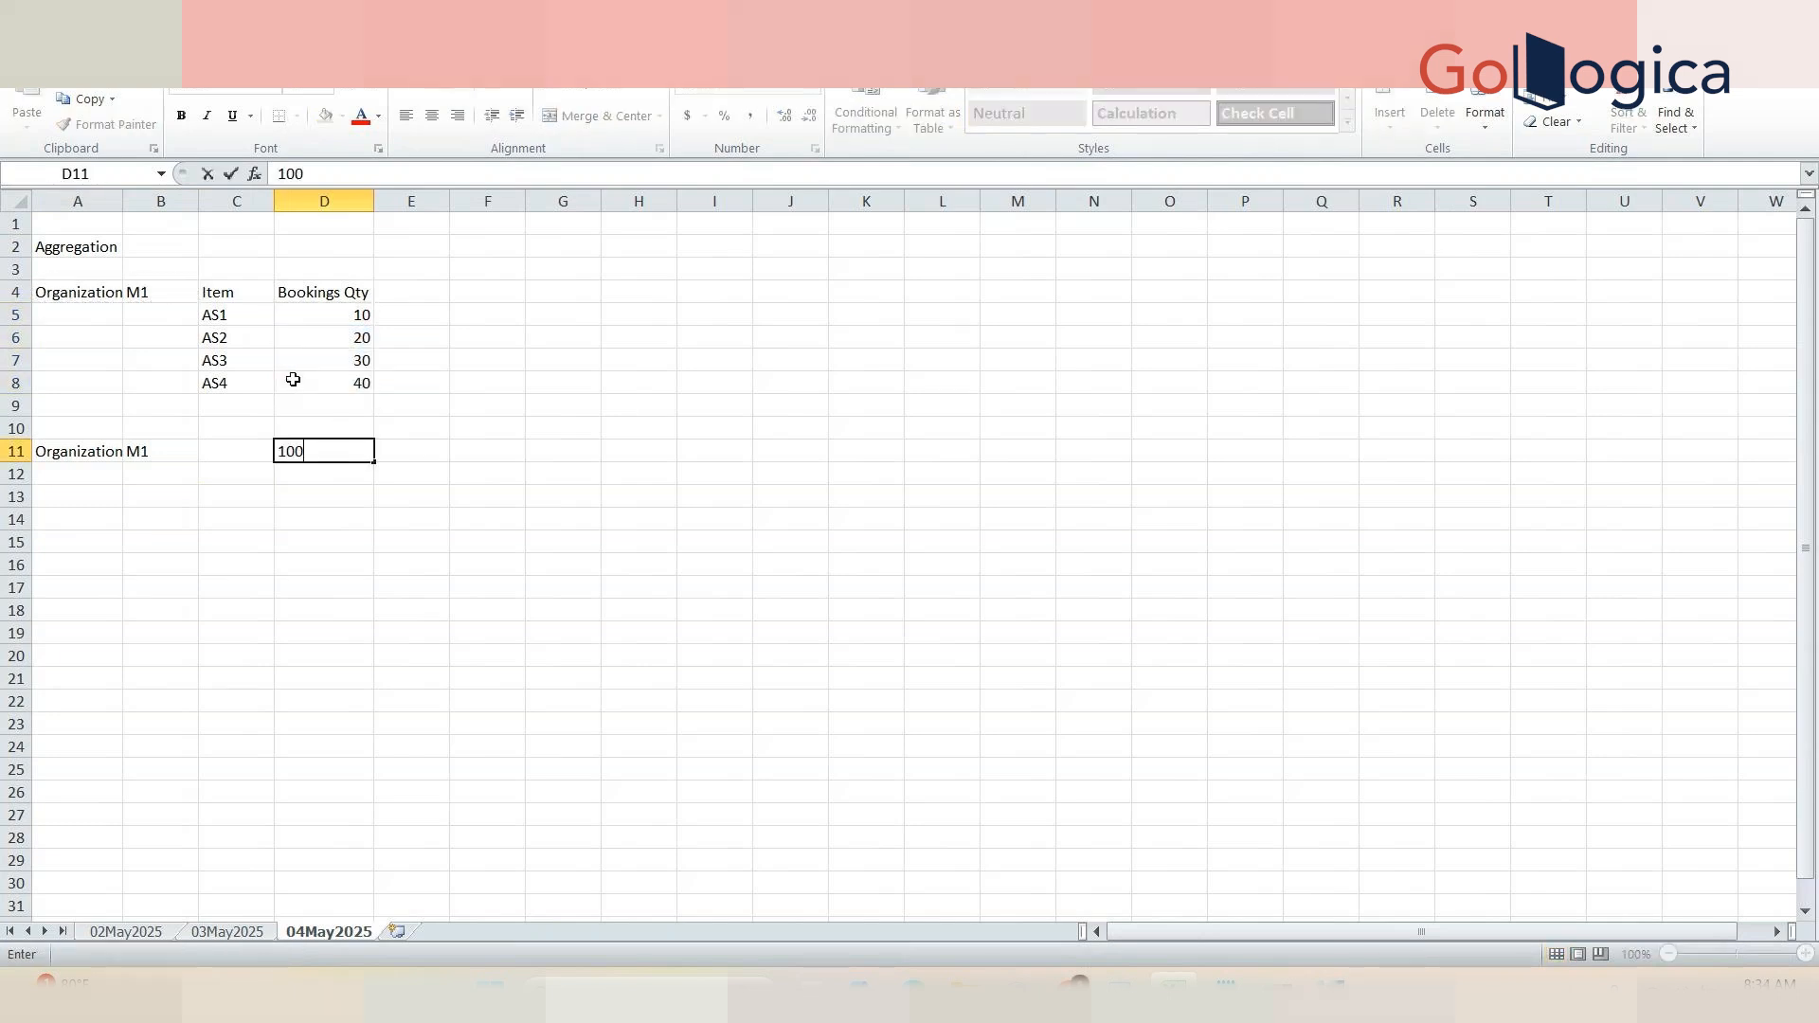
left_click(417, 422)
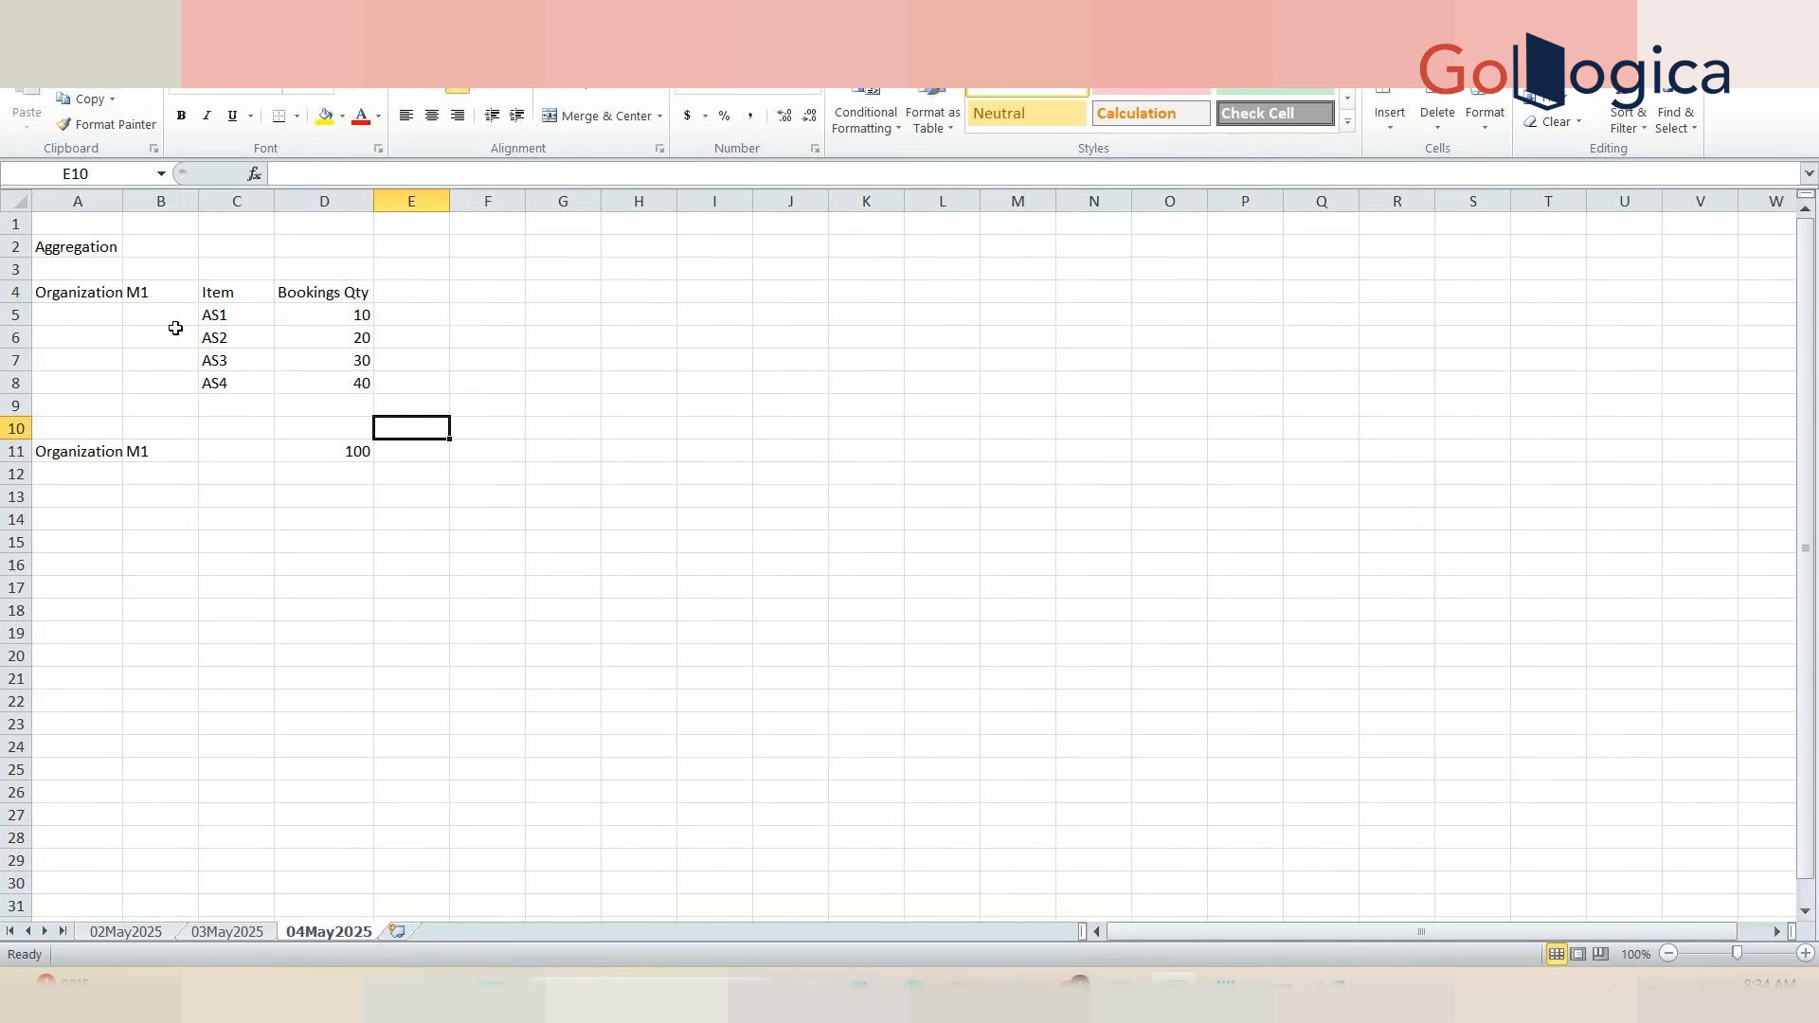
Step: Autofit column B to its contents
left_click_drag(38, 294, 334, 290)
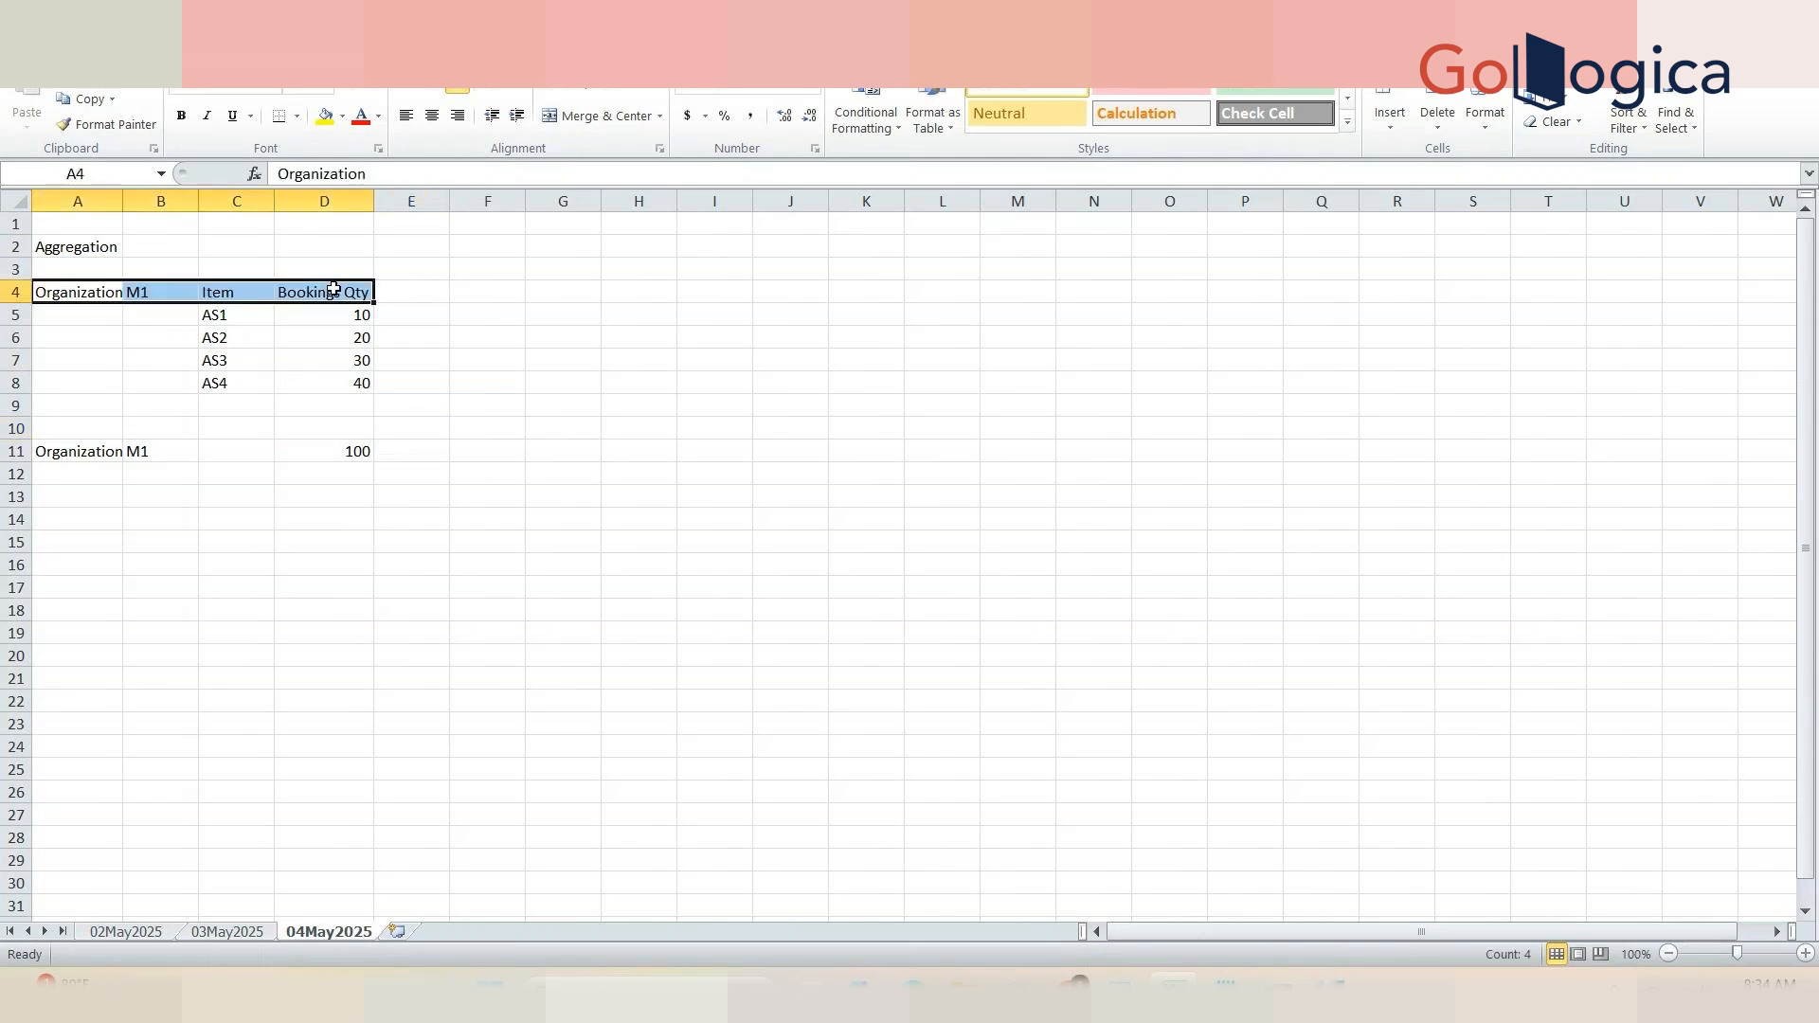
left_click(343, 450)
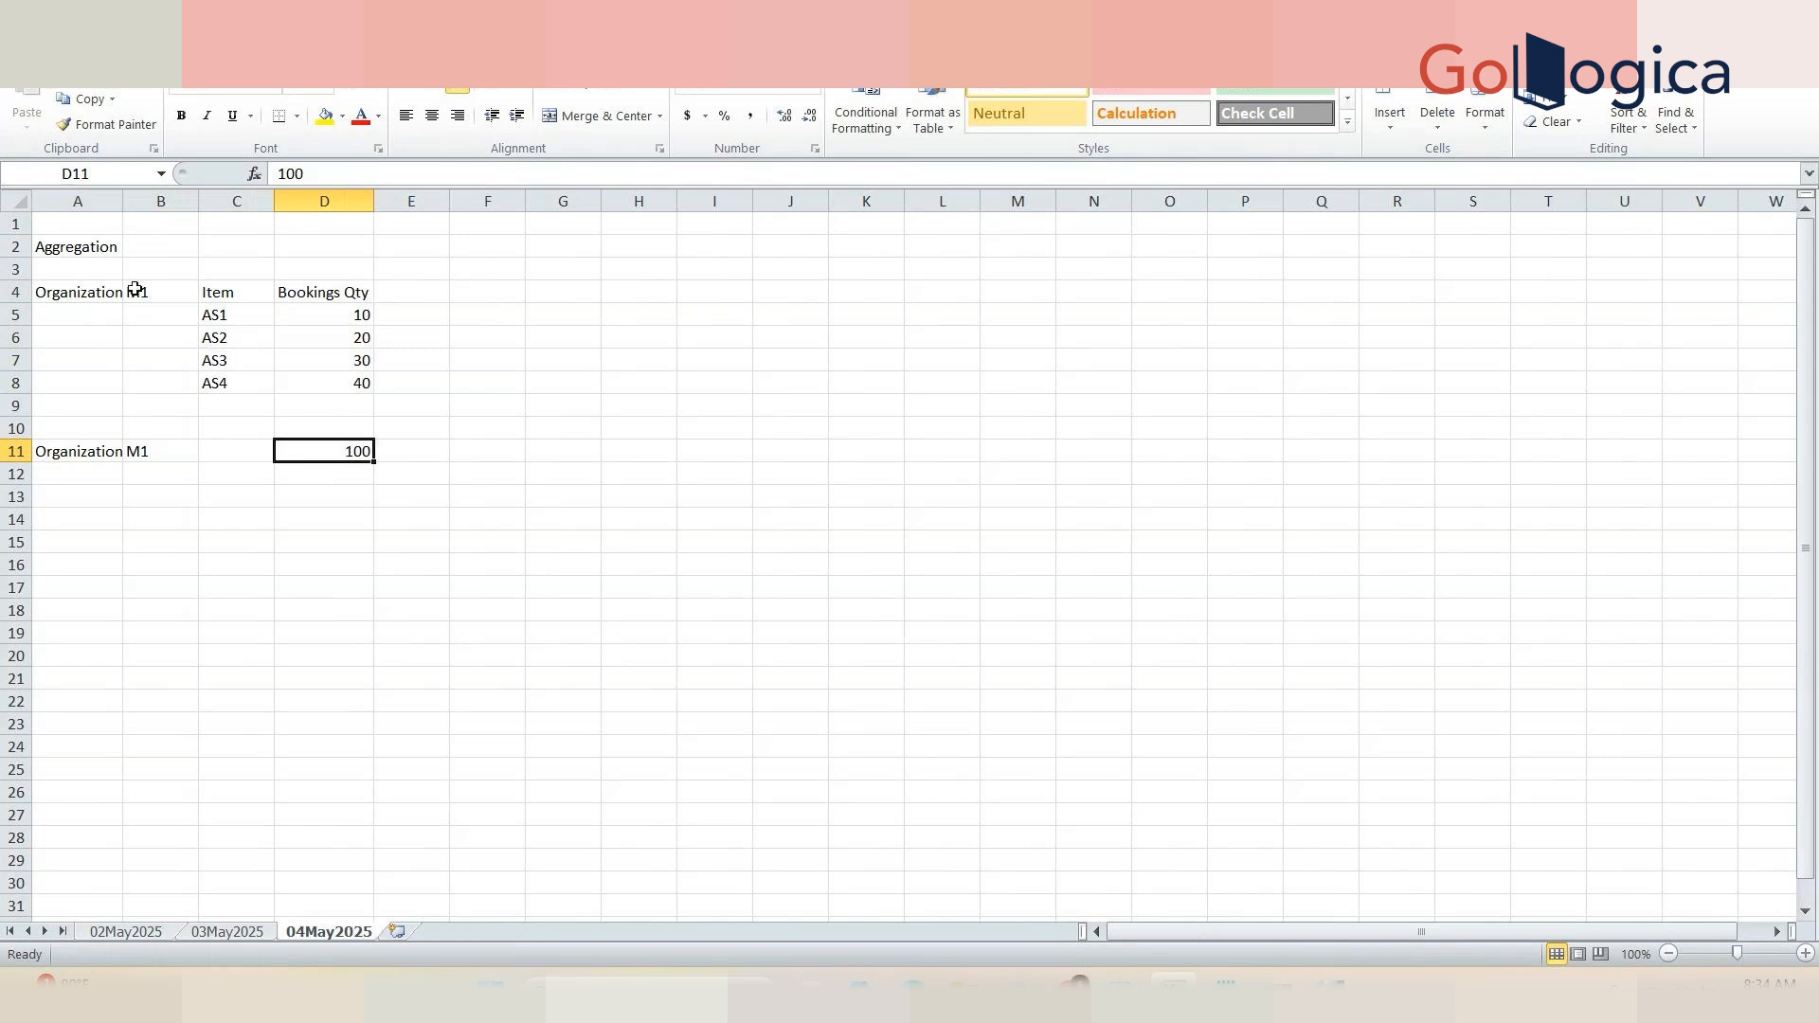
double_click(125, 205)
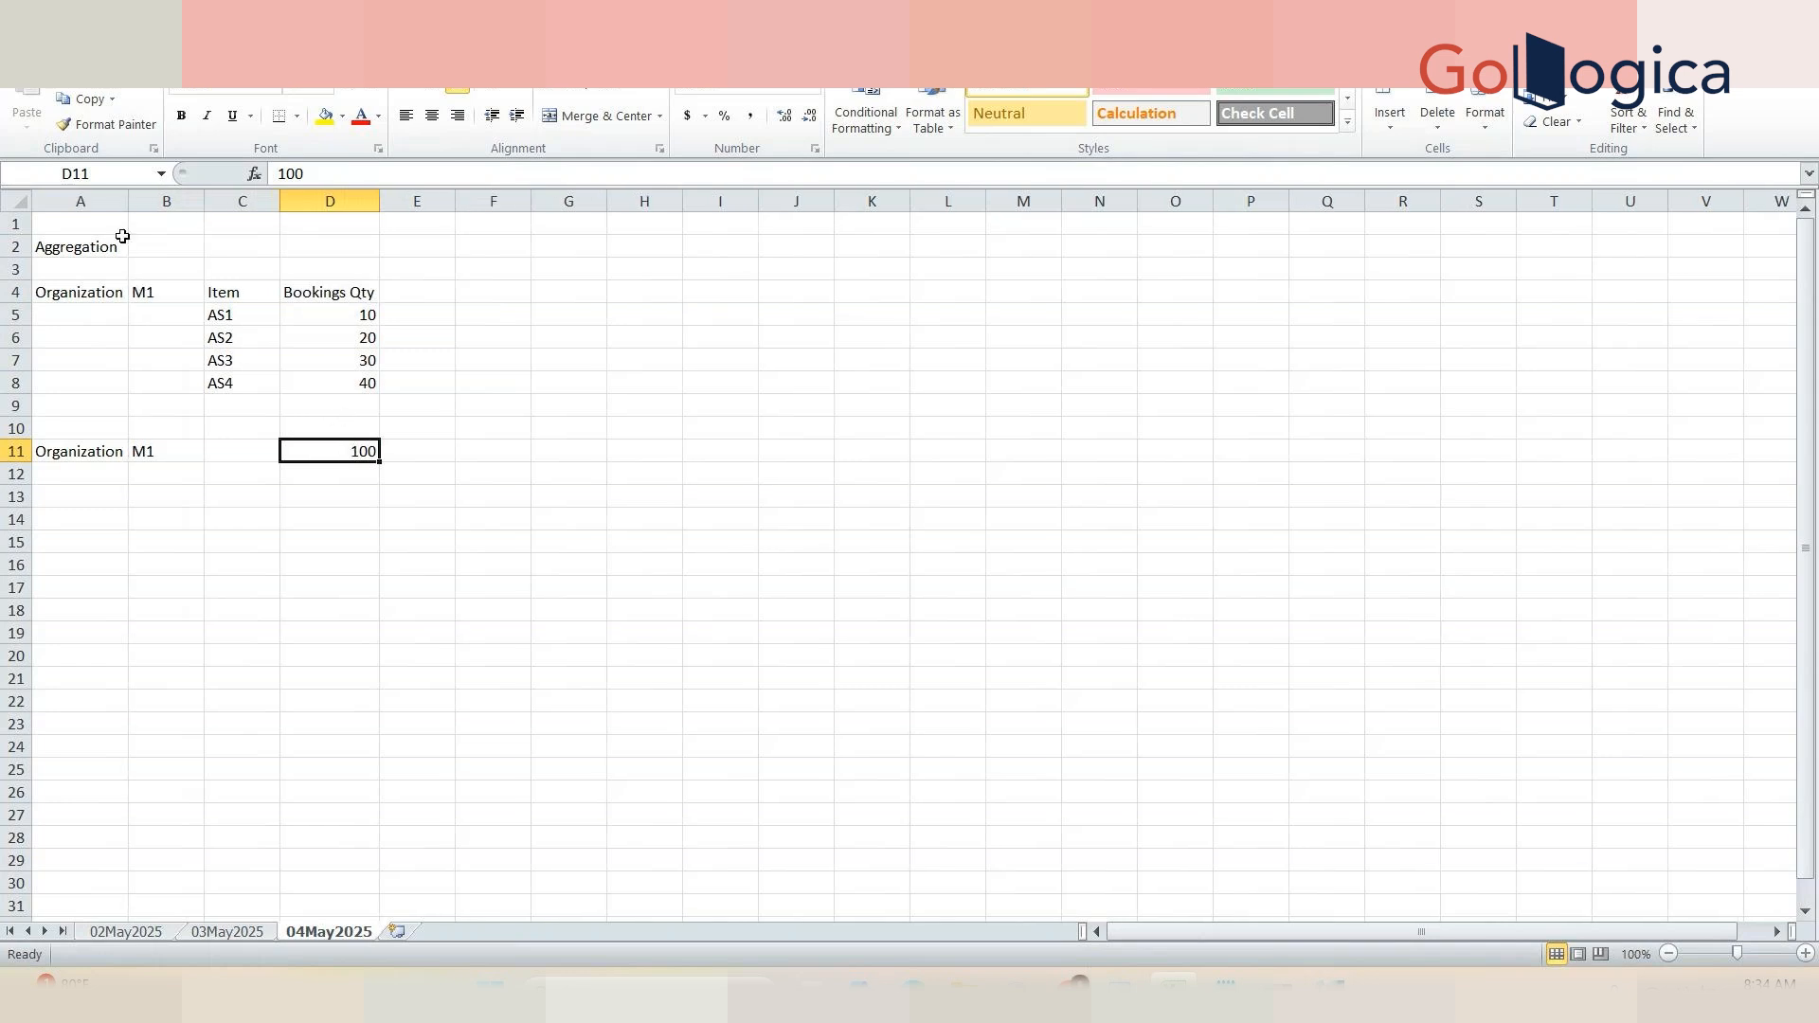
Step: Copy the Organization and M1 labels from row 11 into A14:B14
left_click(109, 452)
left_click_drag(133, 452, 152, 452)
key("ctrl+c")
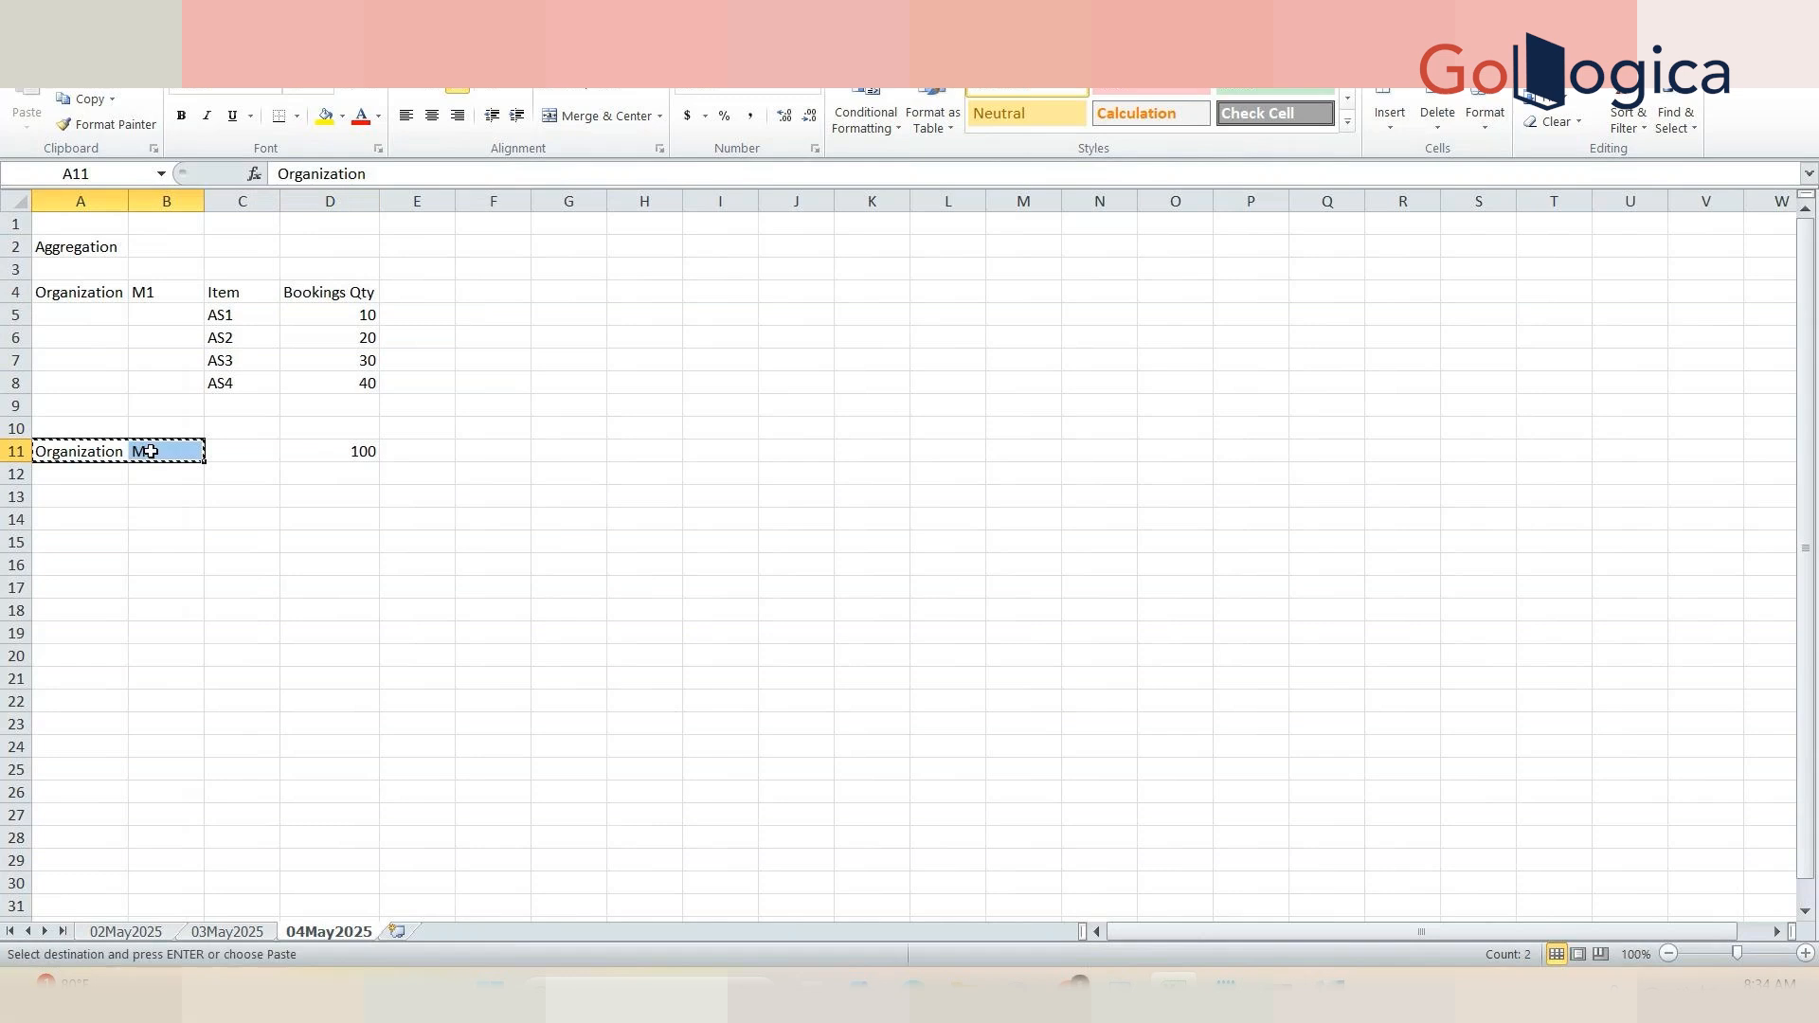
left_click(86, 520)
key("ctrl+v")
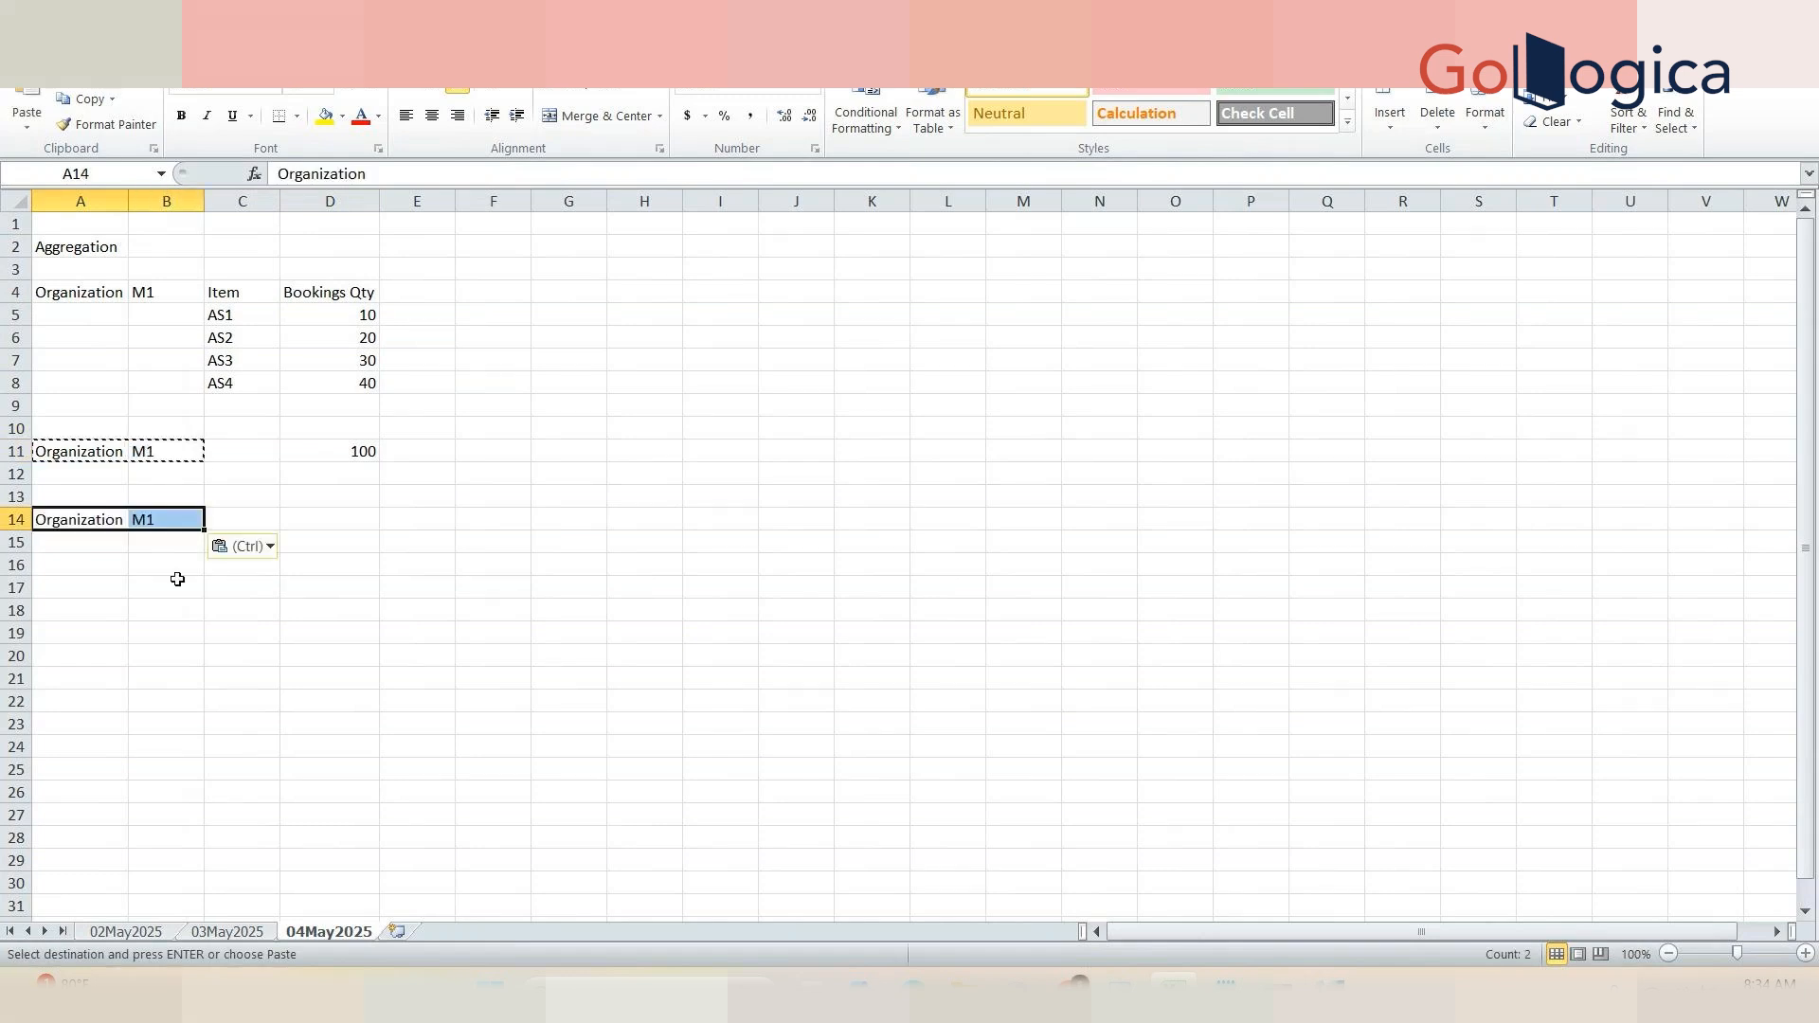
Step: Copy items AS1 and AS2 into B15:B16 under the second M1 label
left_click(177, 579)
left_click_drag(229, 319, 238, 335)
key("ctrl+c")
left_click(158, 540)
key("ctrl+v")
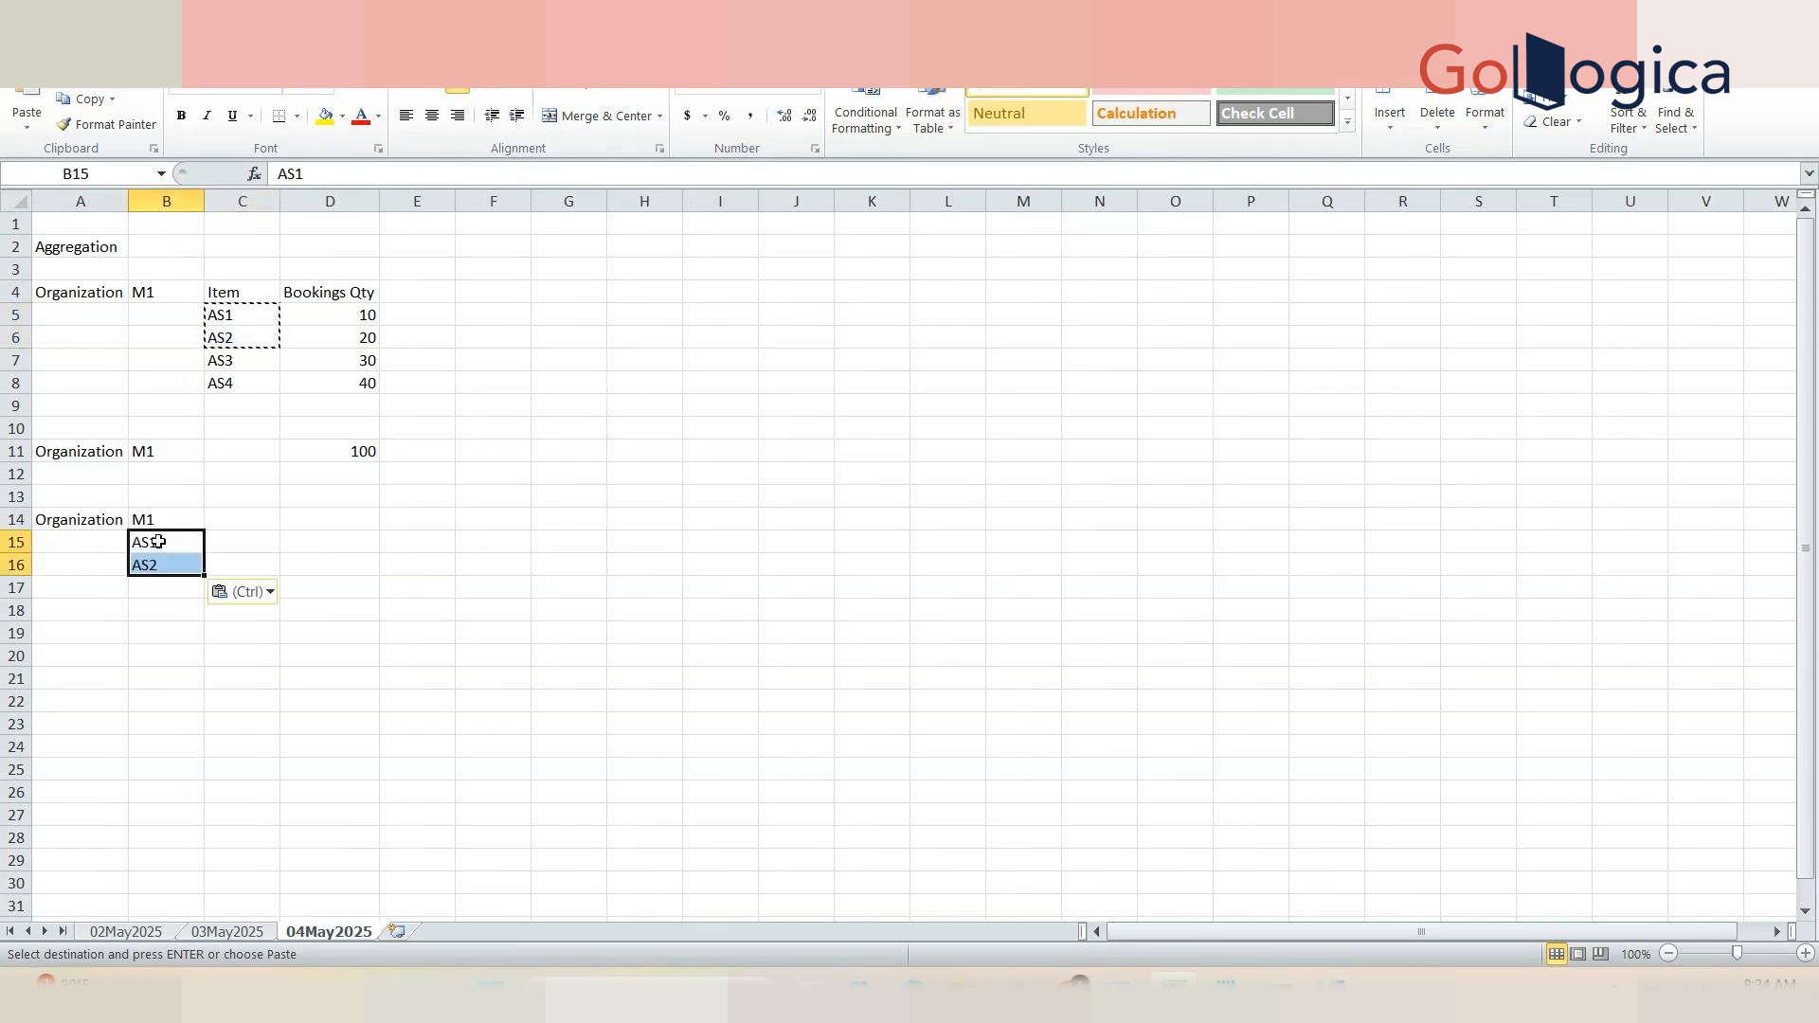
Step: Enter 30 in D14 as the combined quantity for AS1 and AS2
left_click(318, 518)
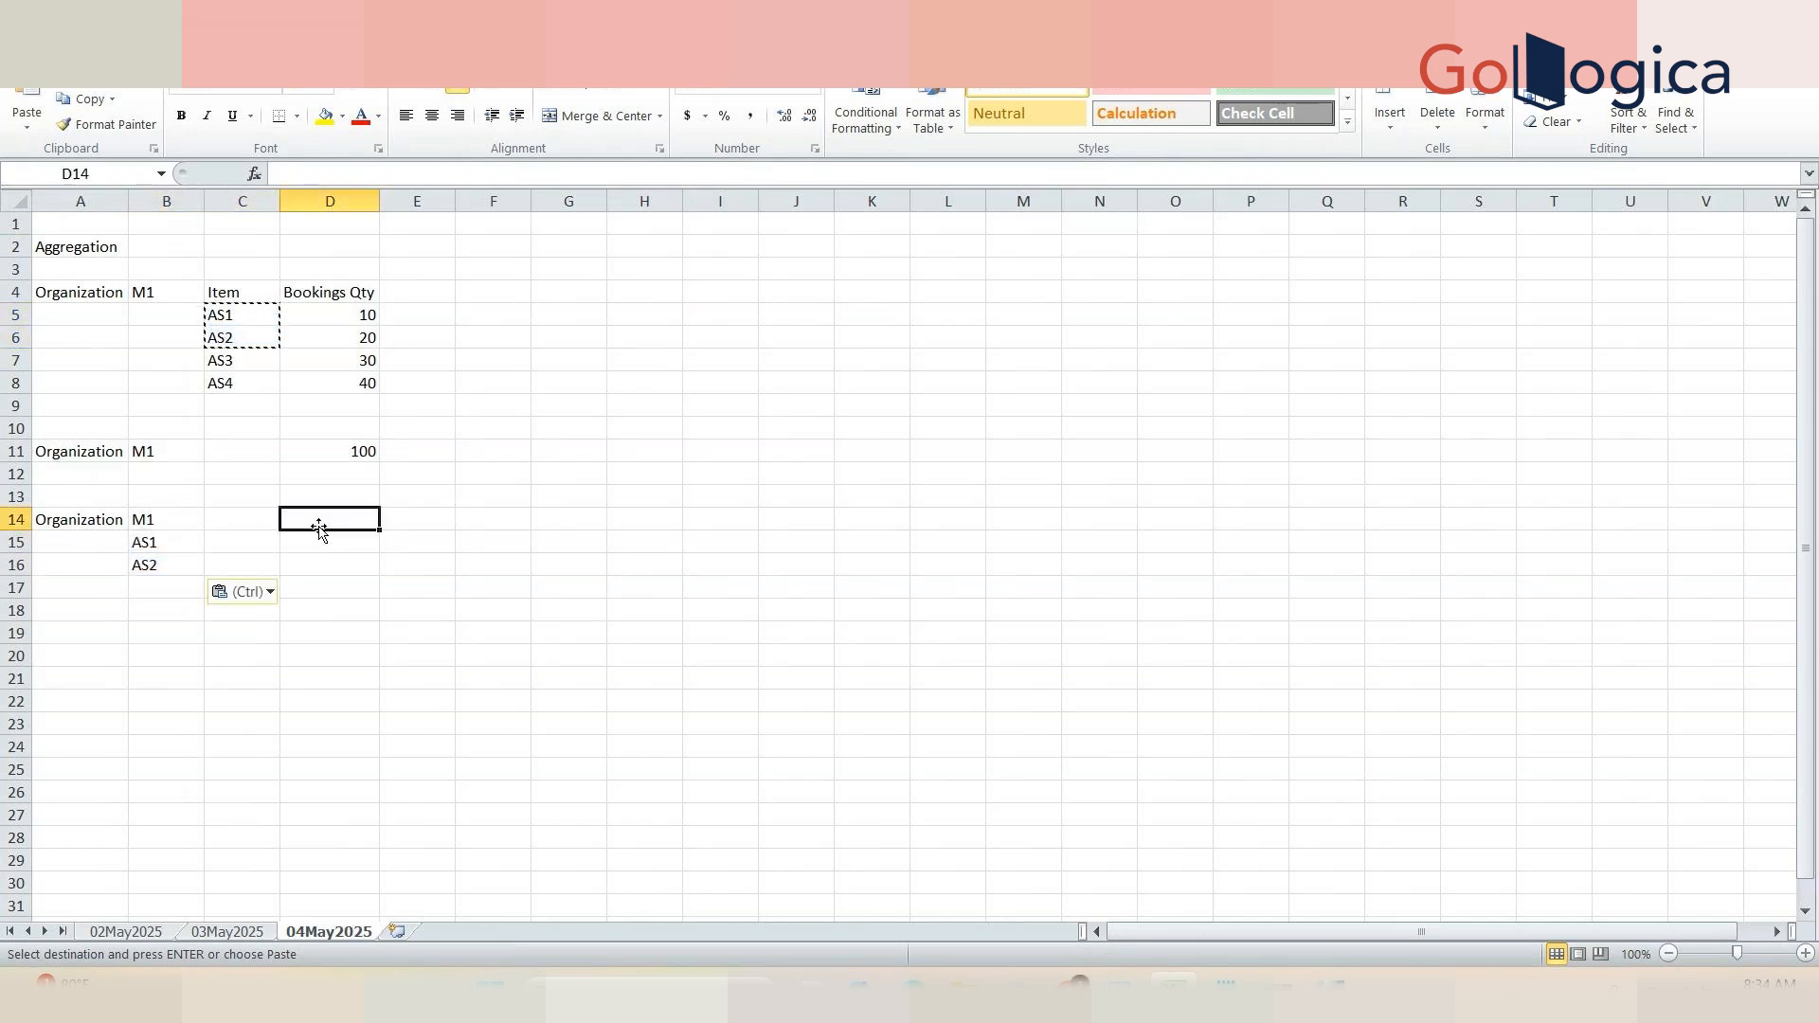
type("30")
key("Tab")
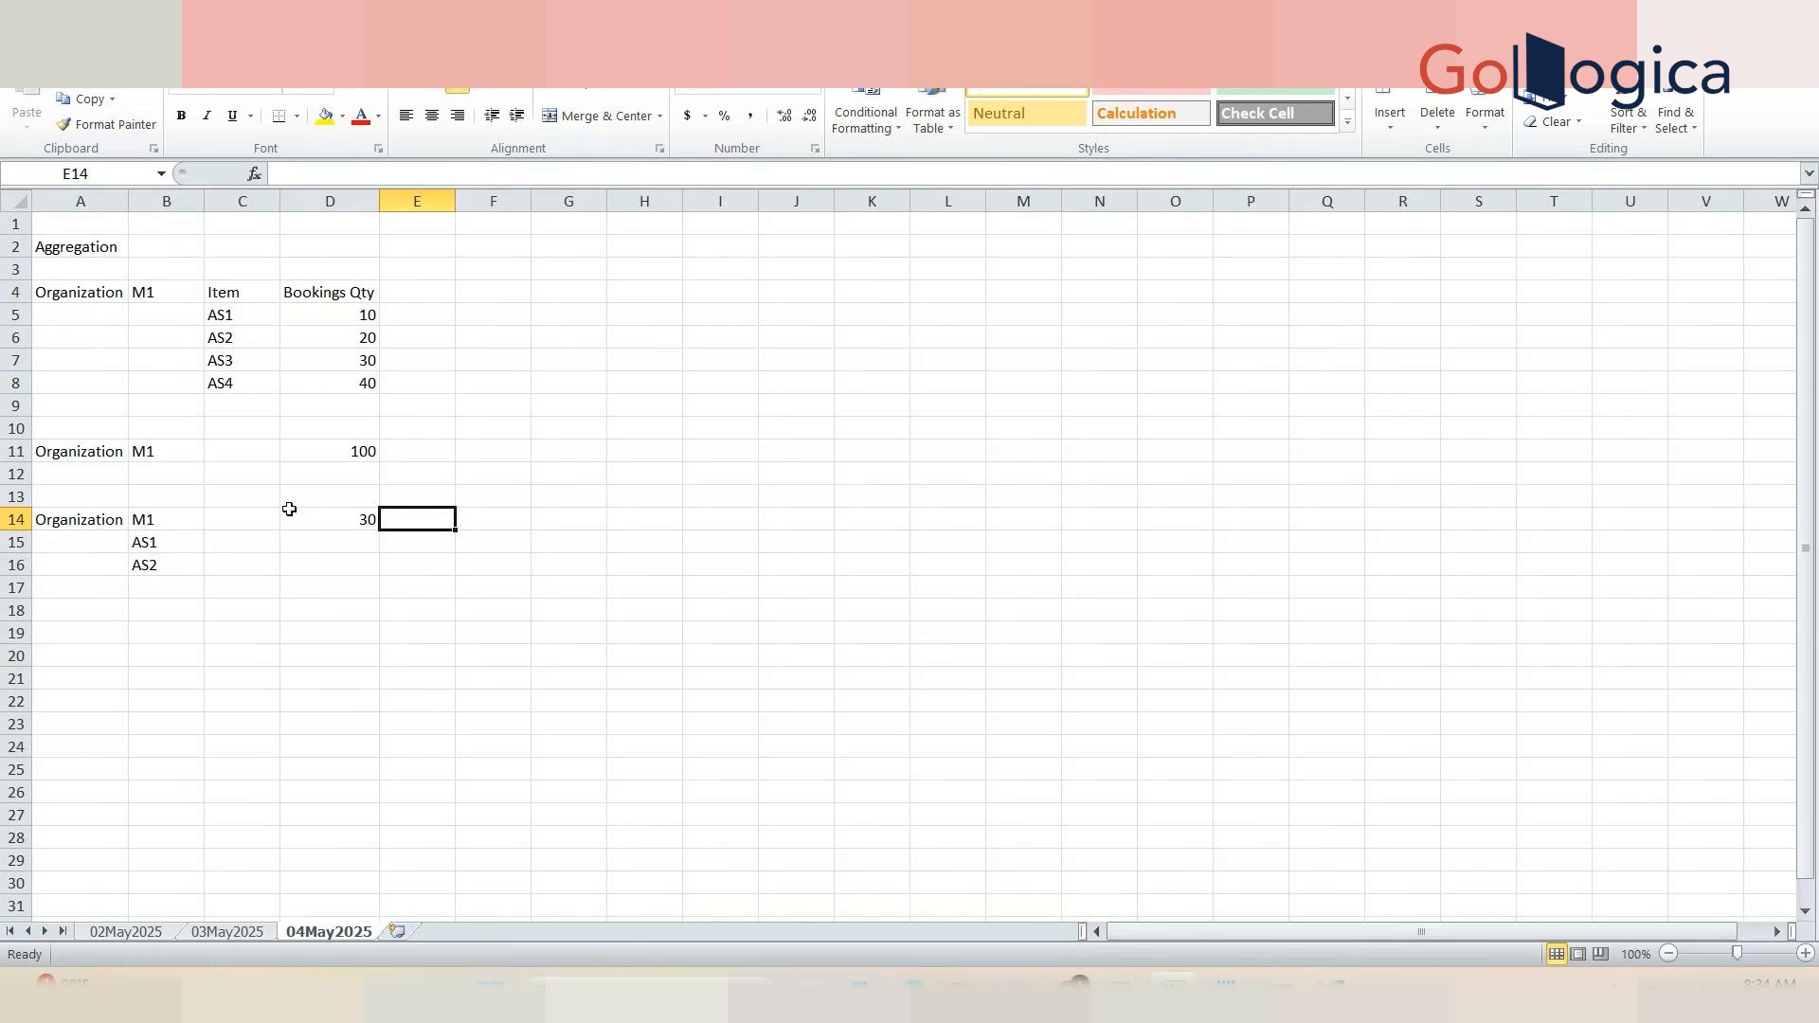
Step: Review the M1 total cell and the AS1–AS2 subtotal against the item list
left_click(329, 458)
left_click(168, 542)
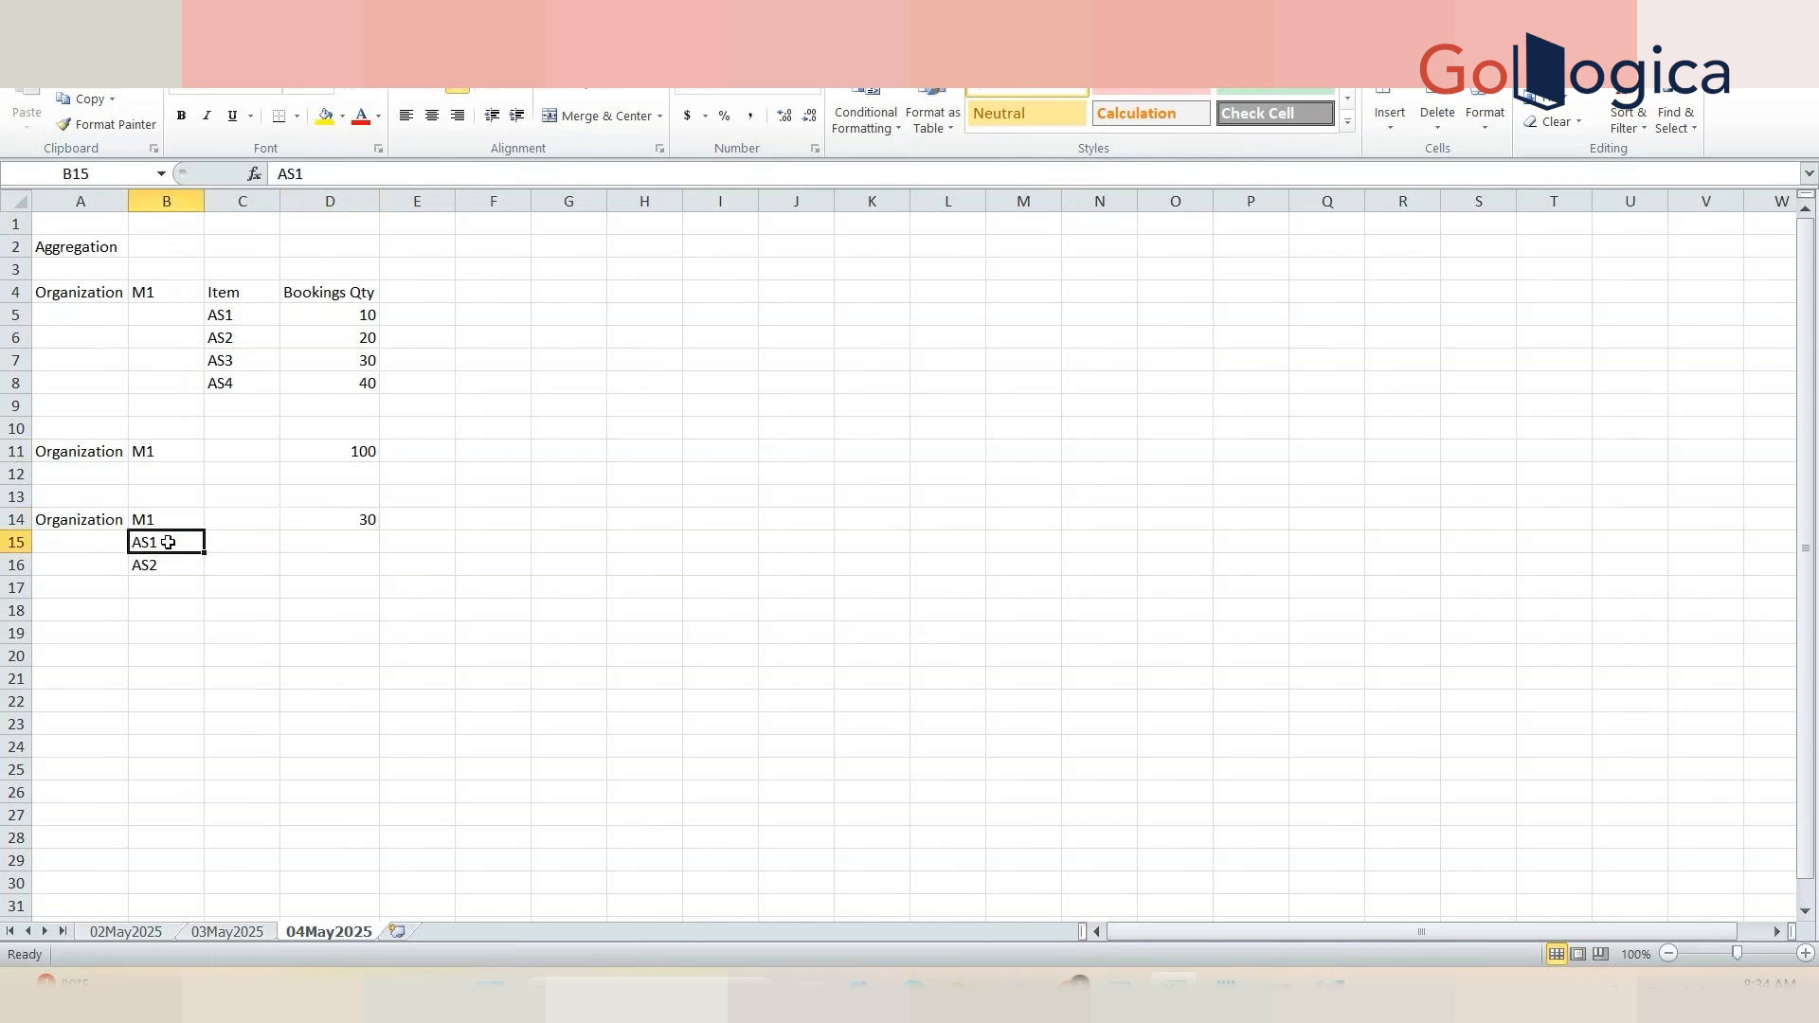
left_click_drag(167, 542, 171, 565)
left_click(337, 515)
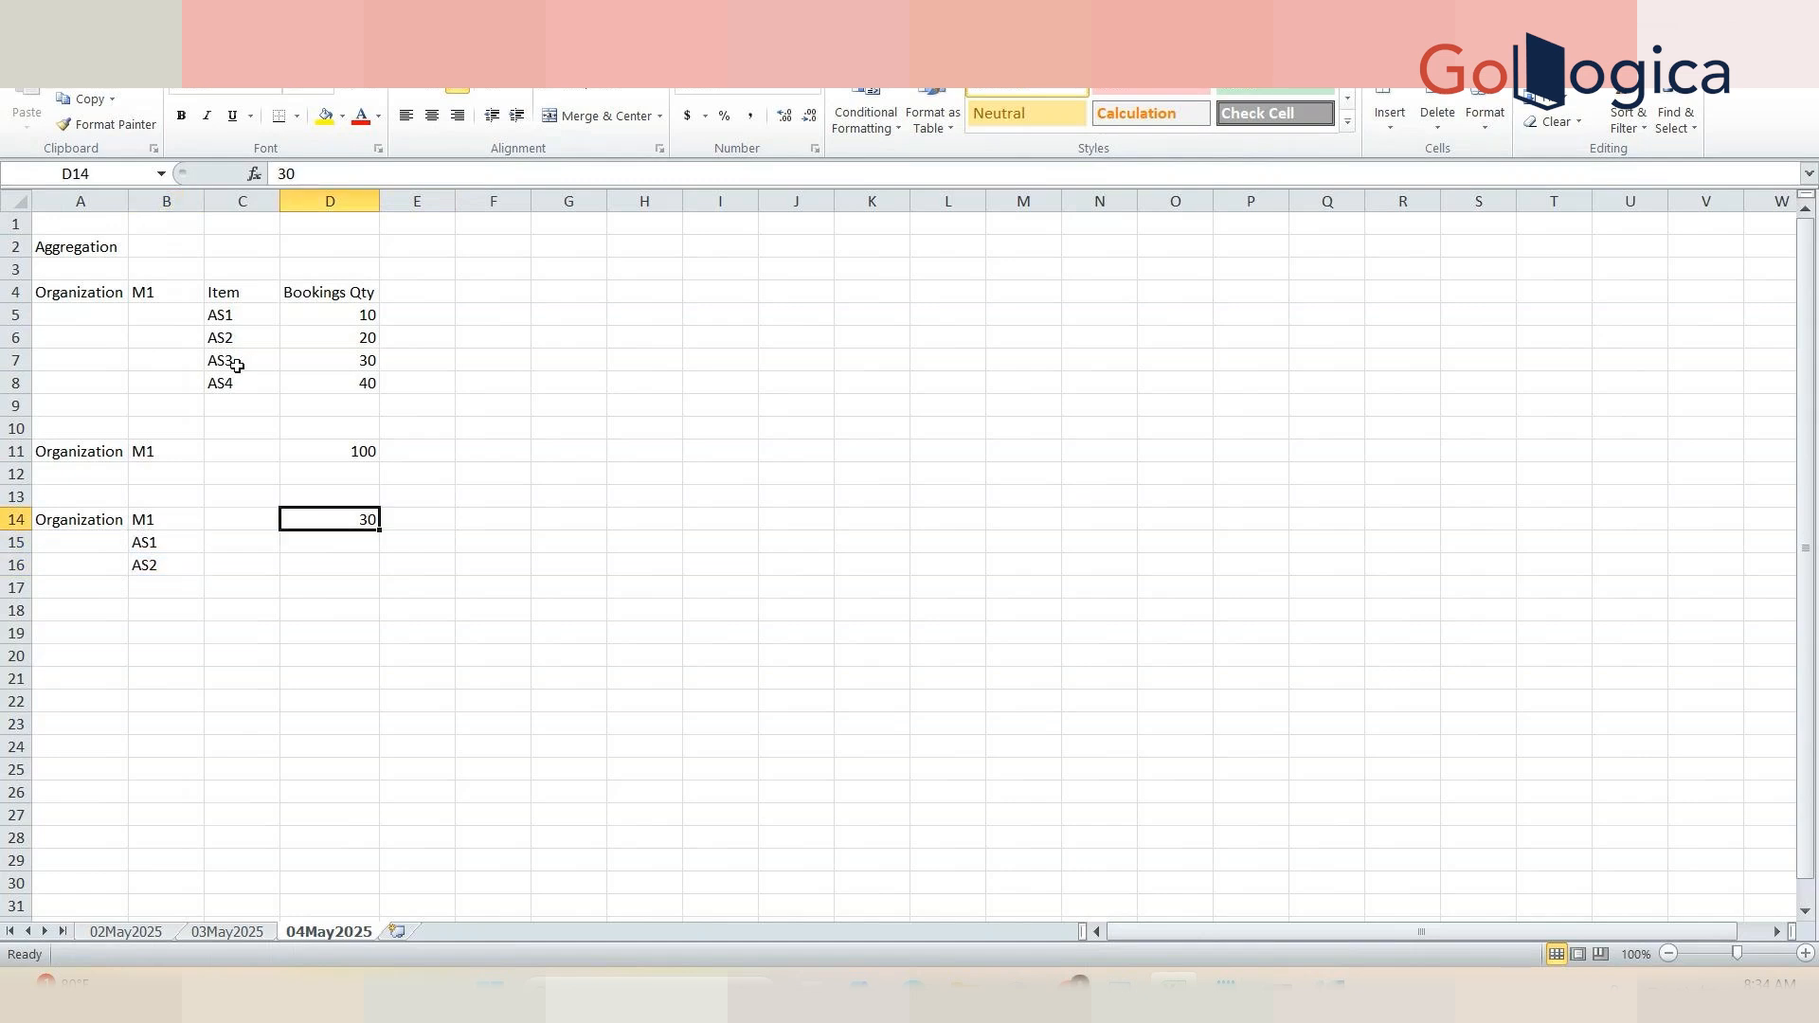
Step: Replace the M1 total in D11 with =AVERAGE(D5:D8), accepting the suggested correction to the AVG formula
left_click_drag(219, 323, 348, 378)
left_click(383, 385)
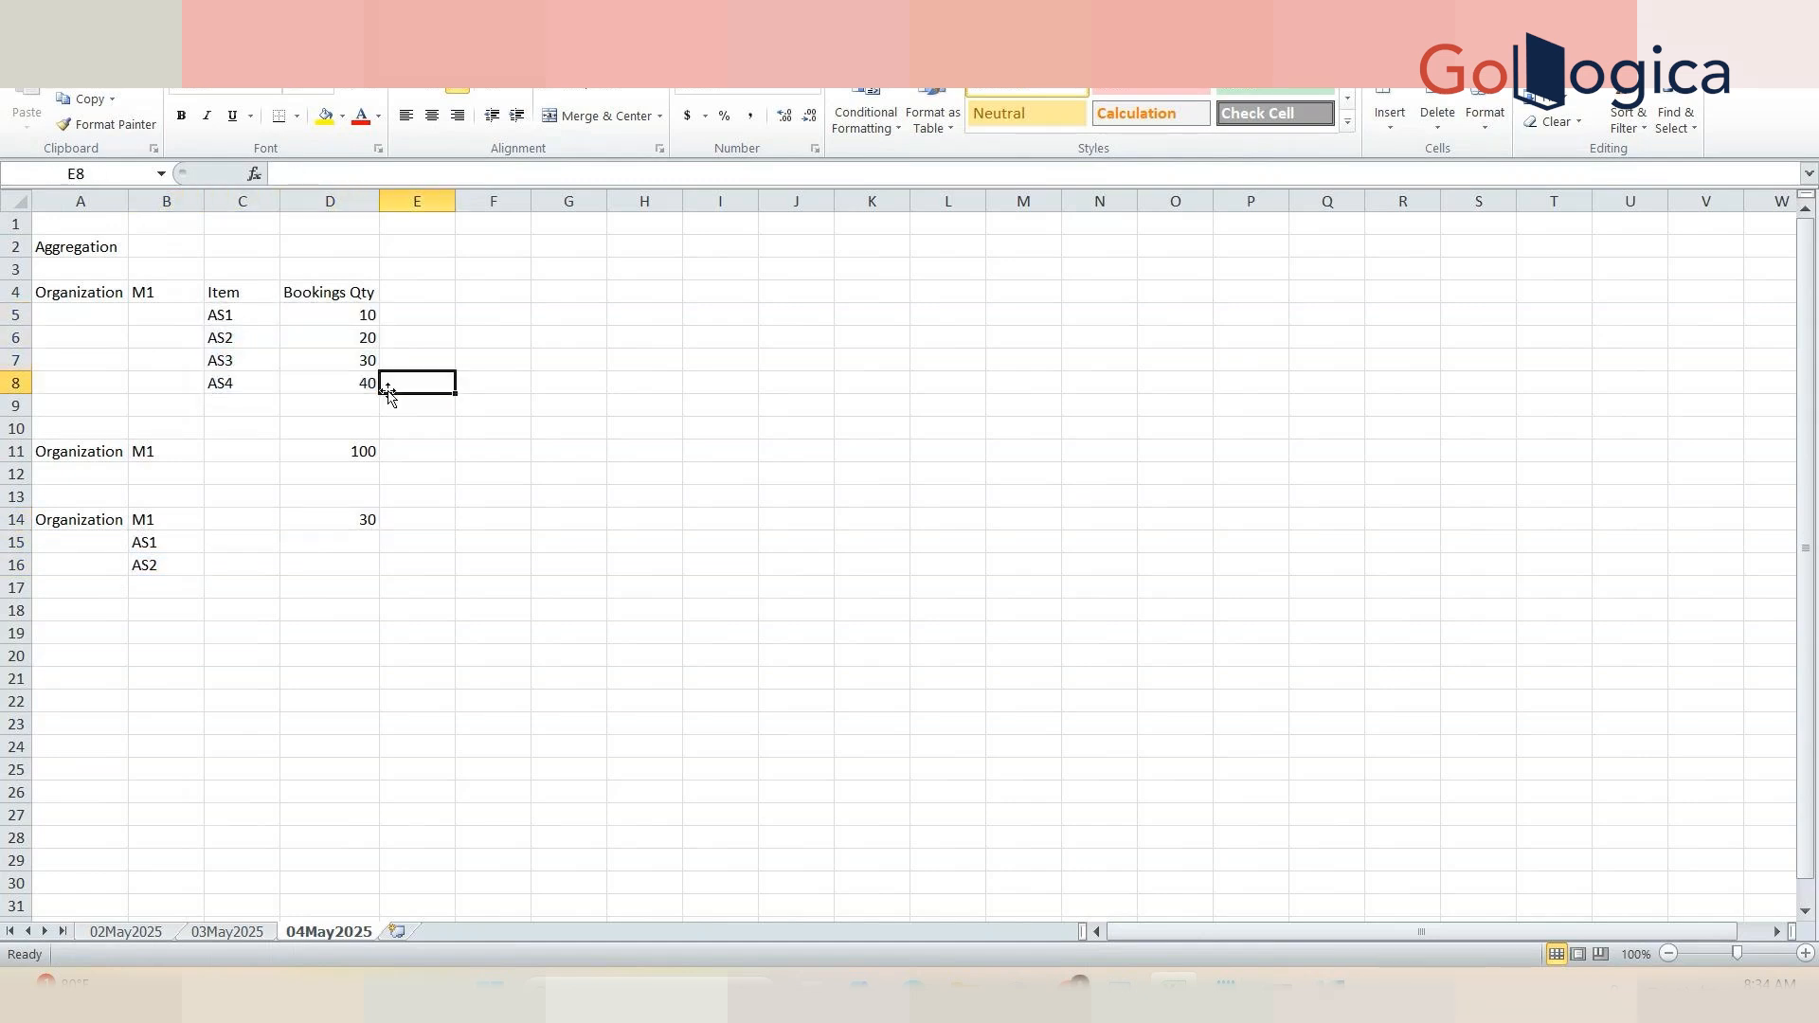
left_click_drag(343, 322, 343, 384)
left_click(357, 450)
type("=A")
type("VG(")
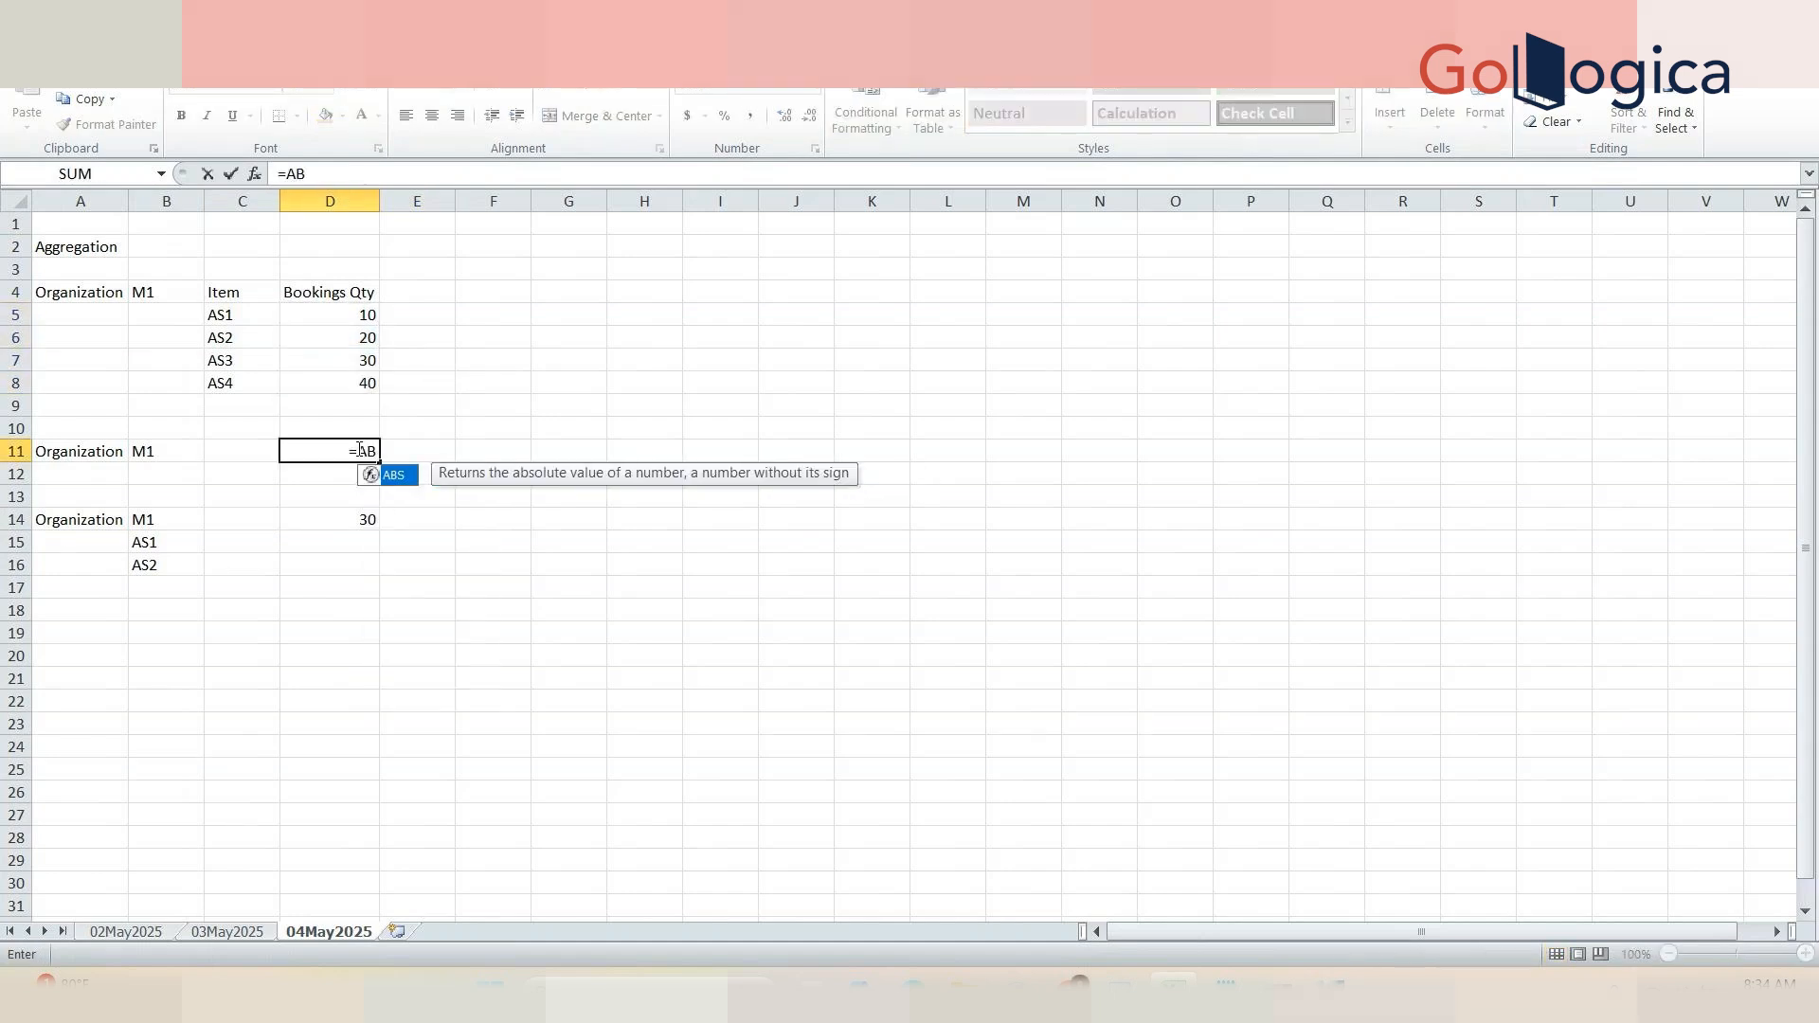
left_click_drag(368, 315, 369, 375)
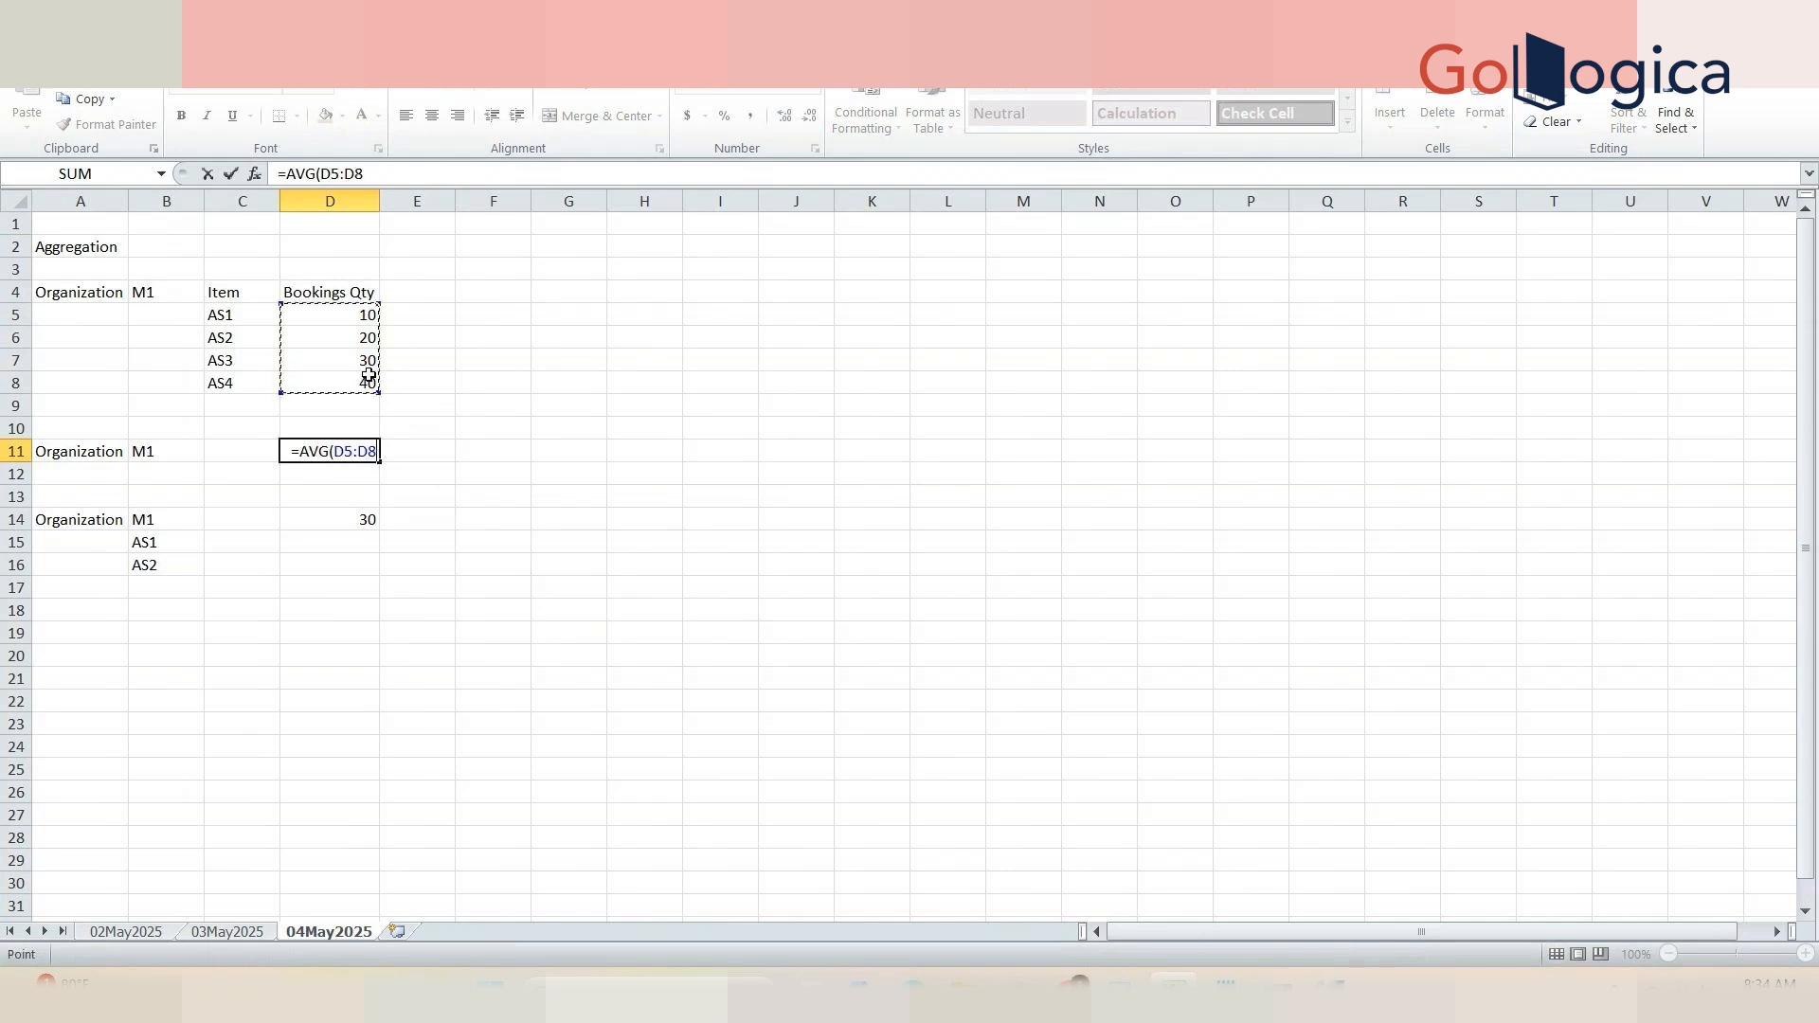
type(")")
key("Return")
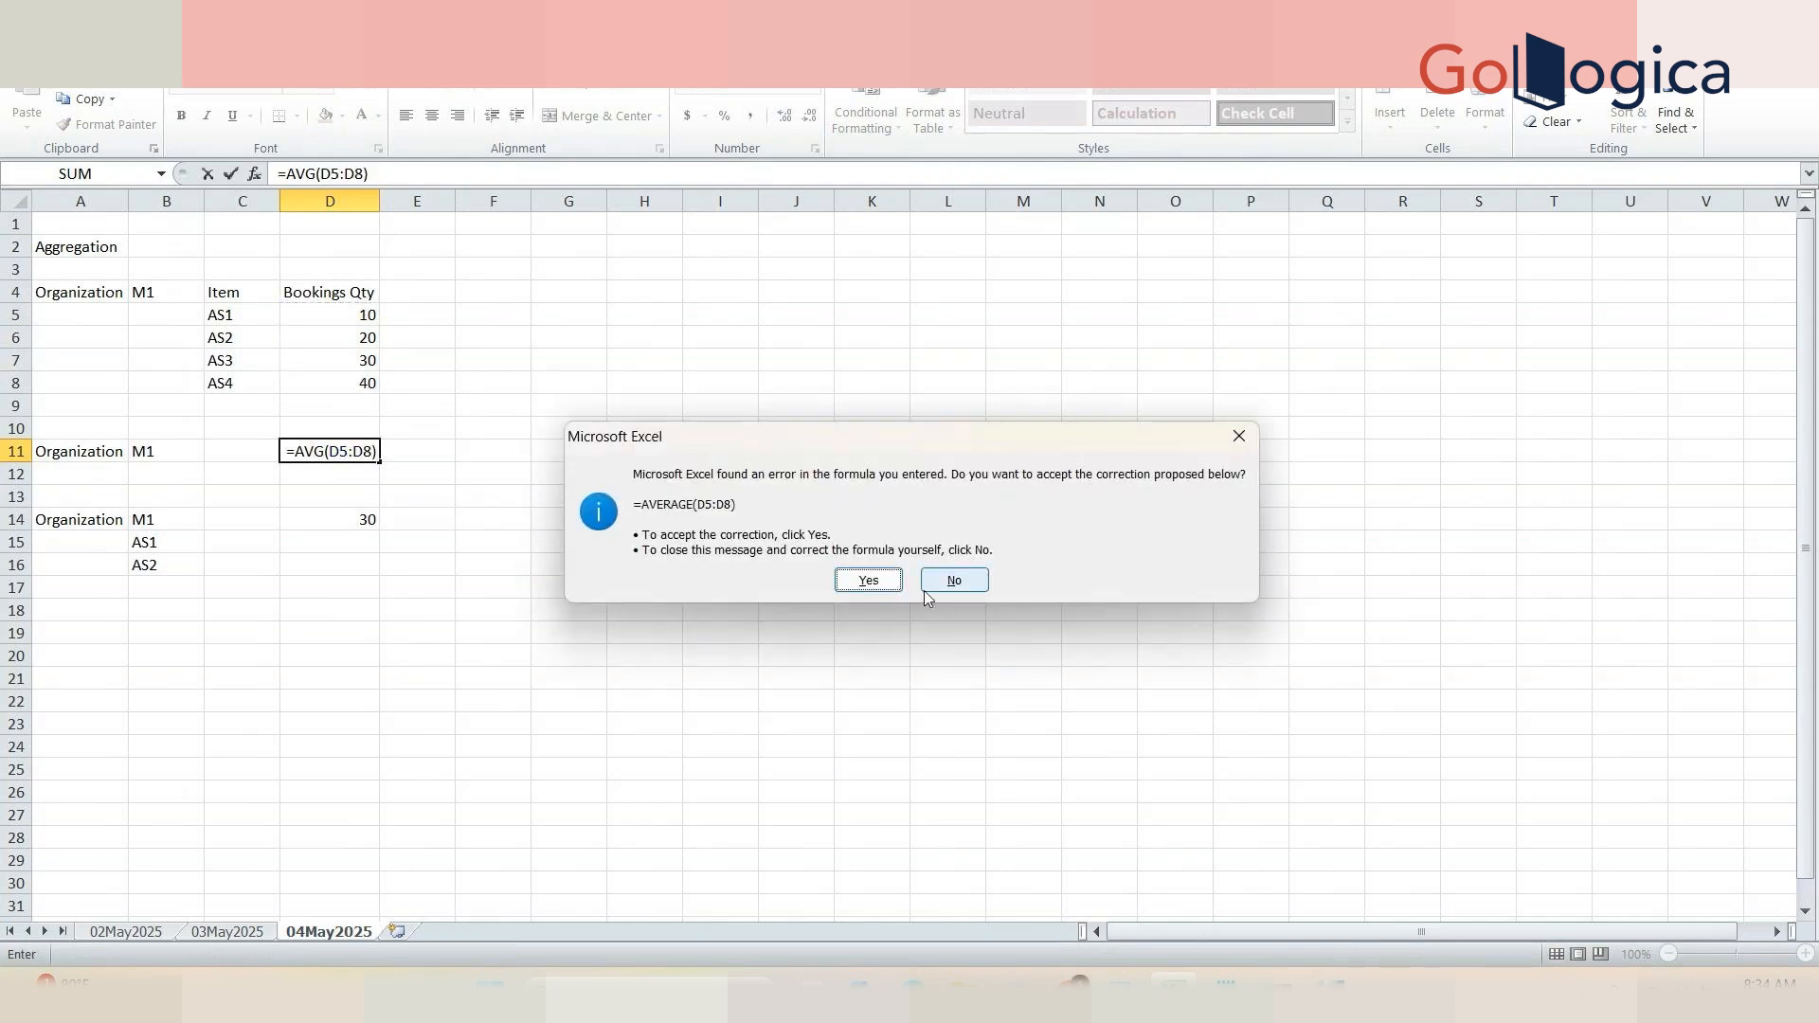
left_click(870, 581)
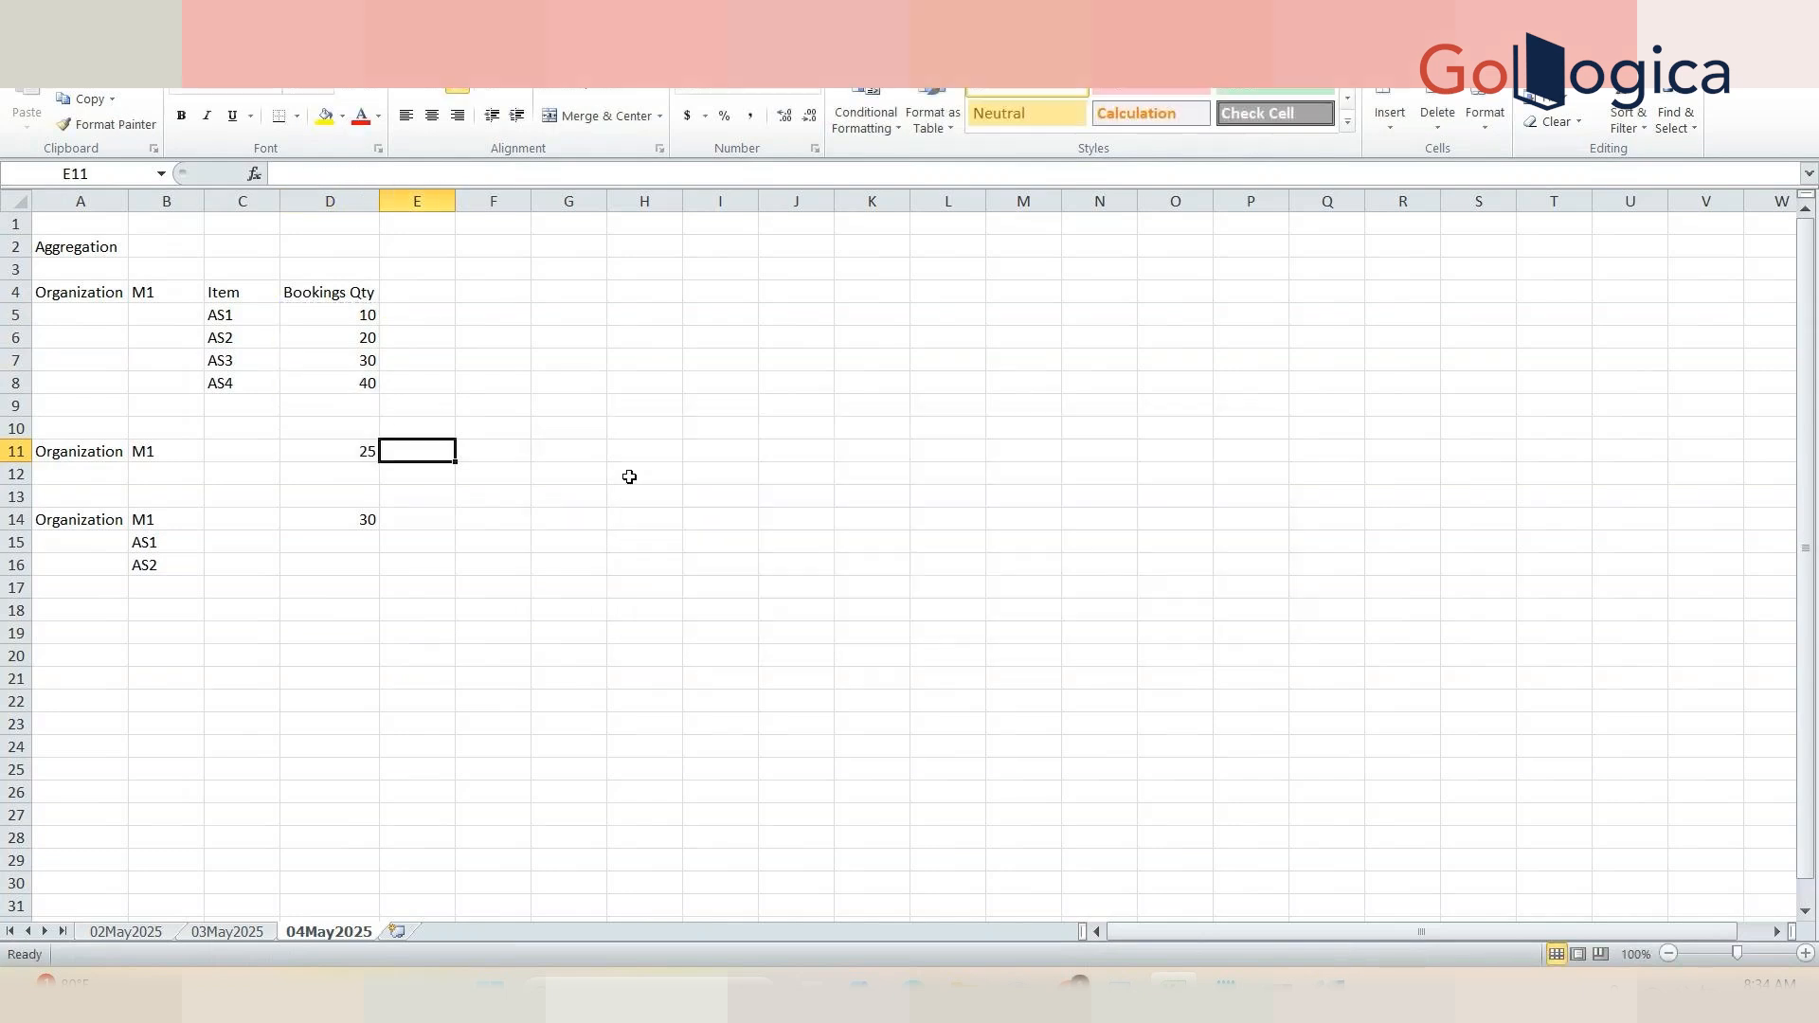
left_click(347, 458)
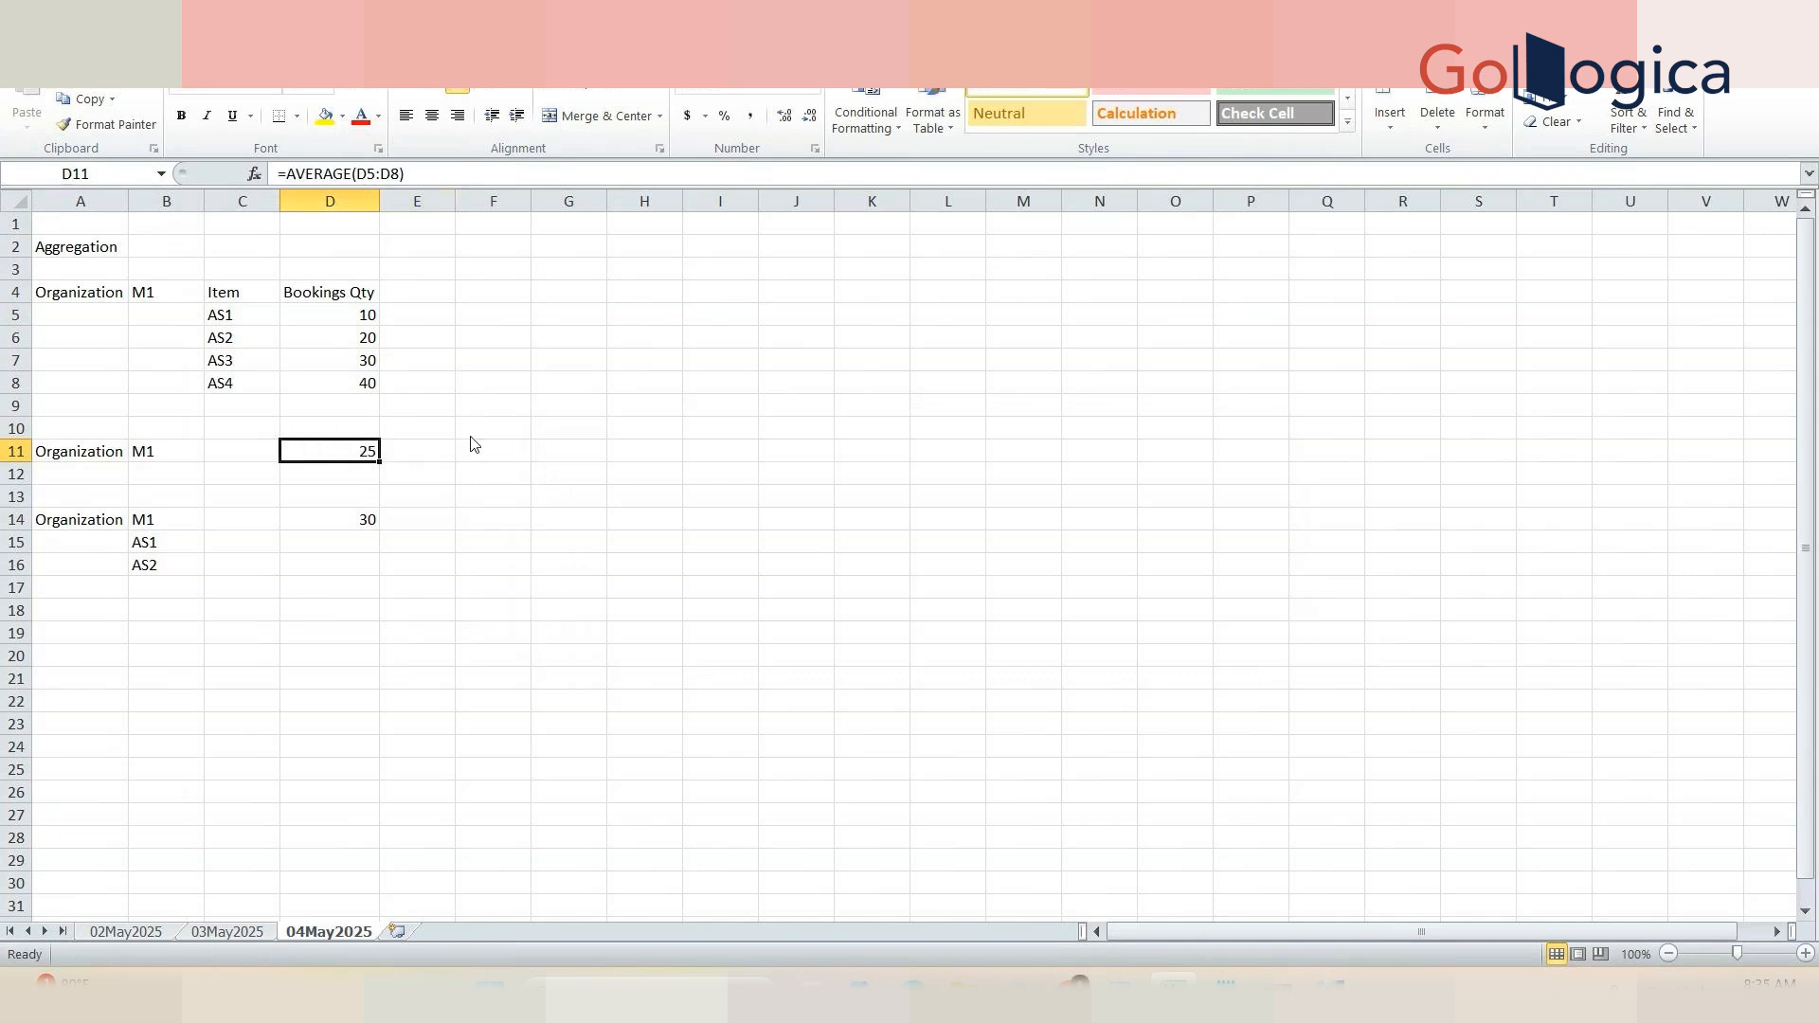
Step: Switch to Business Modeler and review the Aggregation Function and Copy/Paste preservation Type options of the History series
key("alt+Tab")
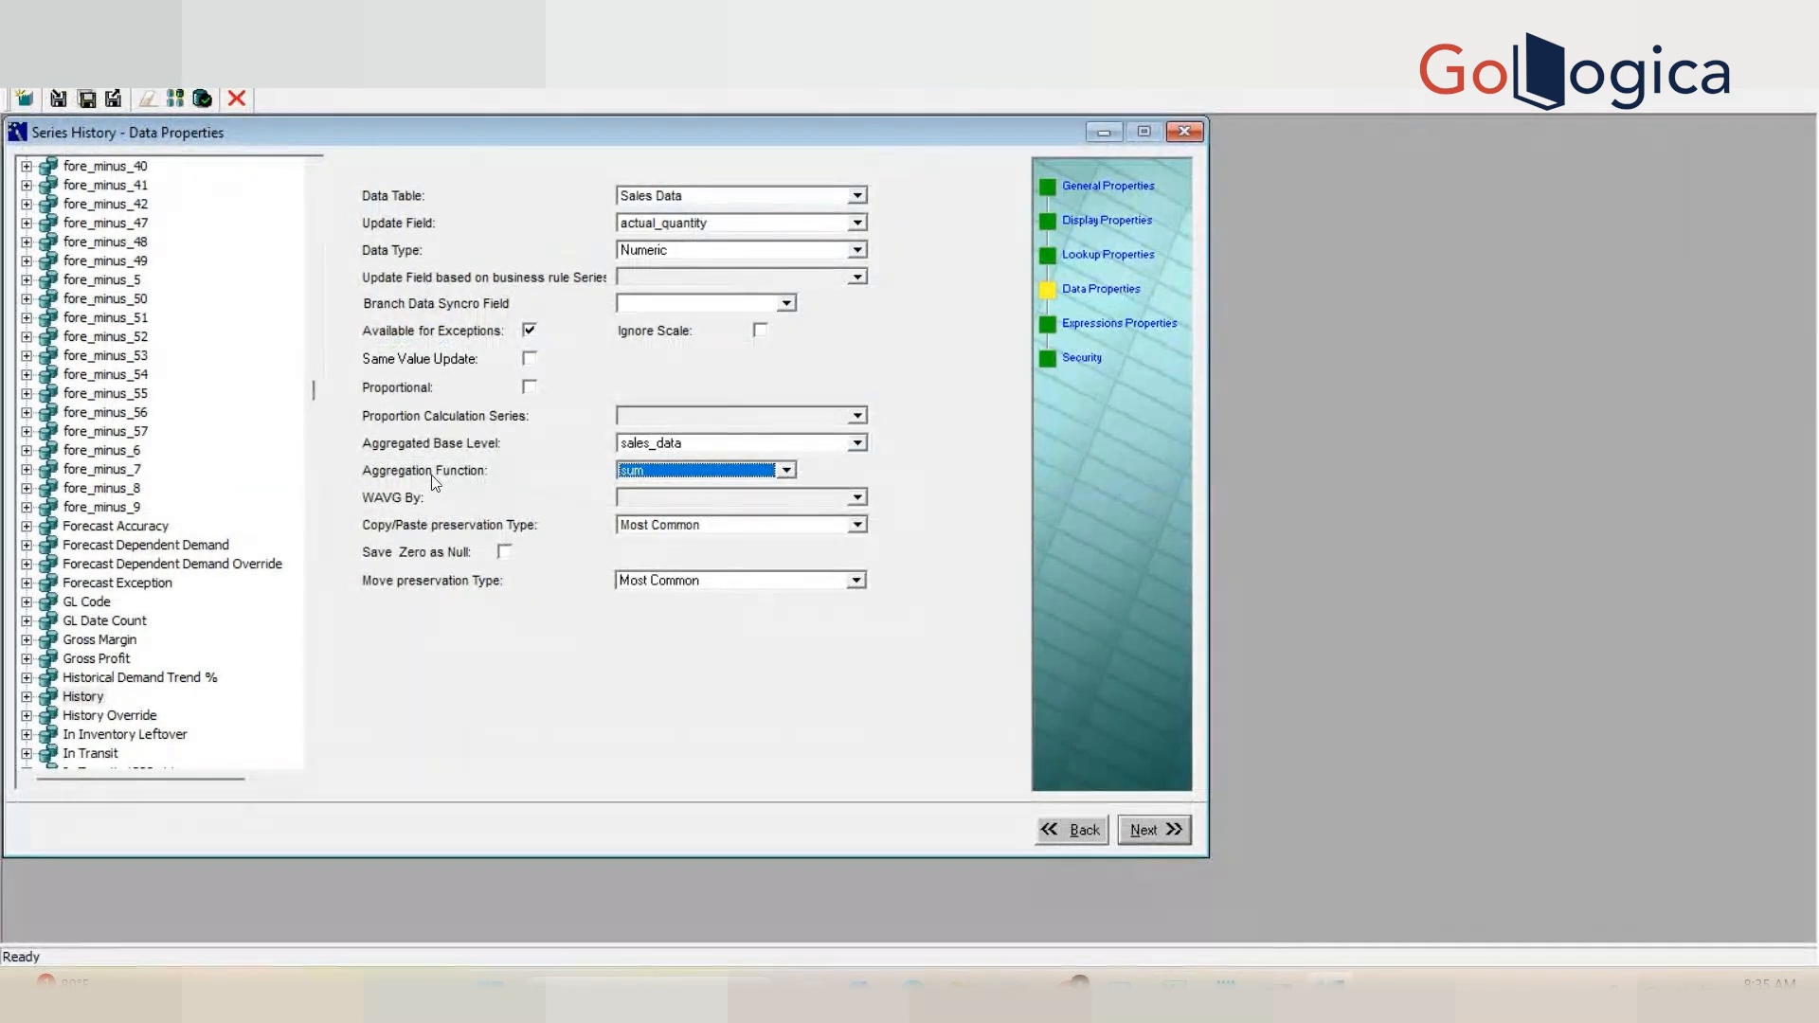
left_click(654, 470)
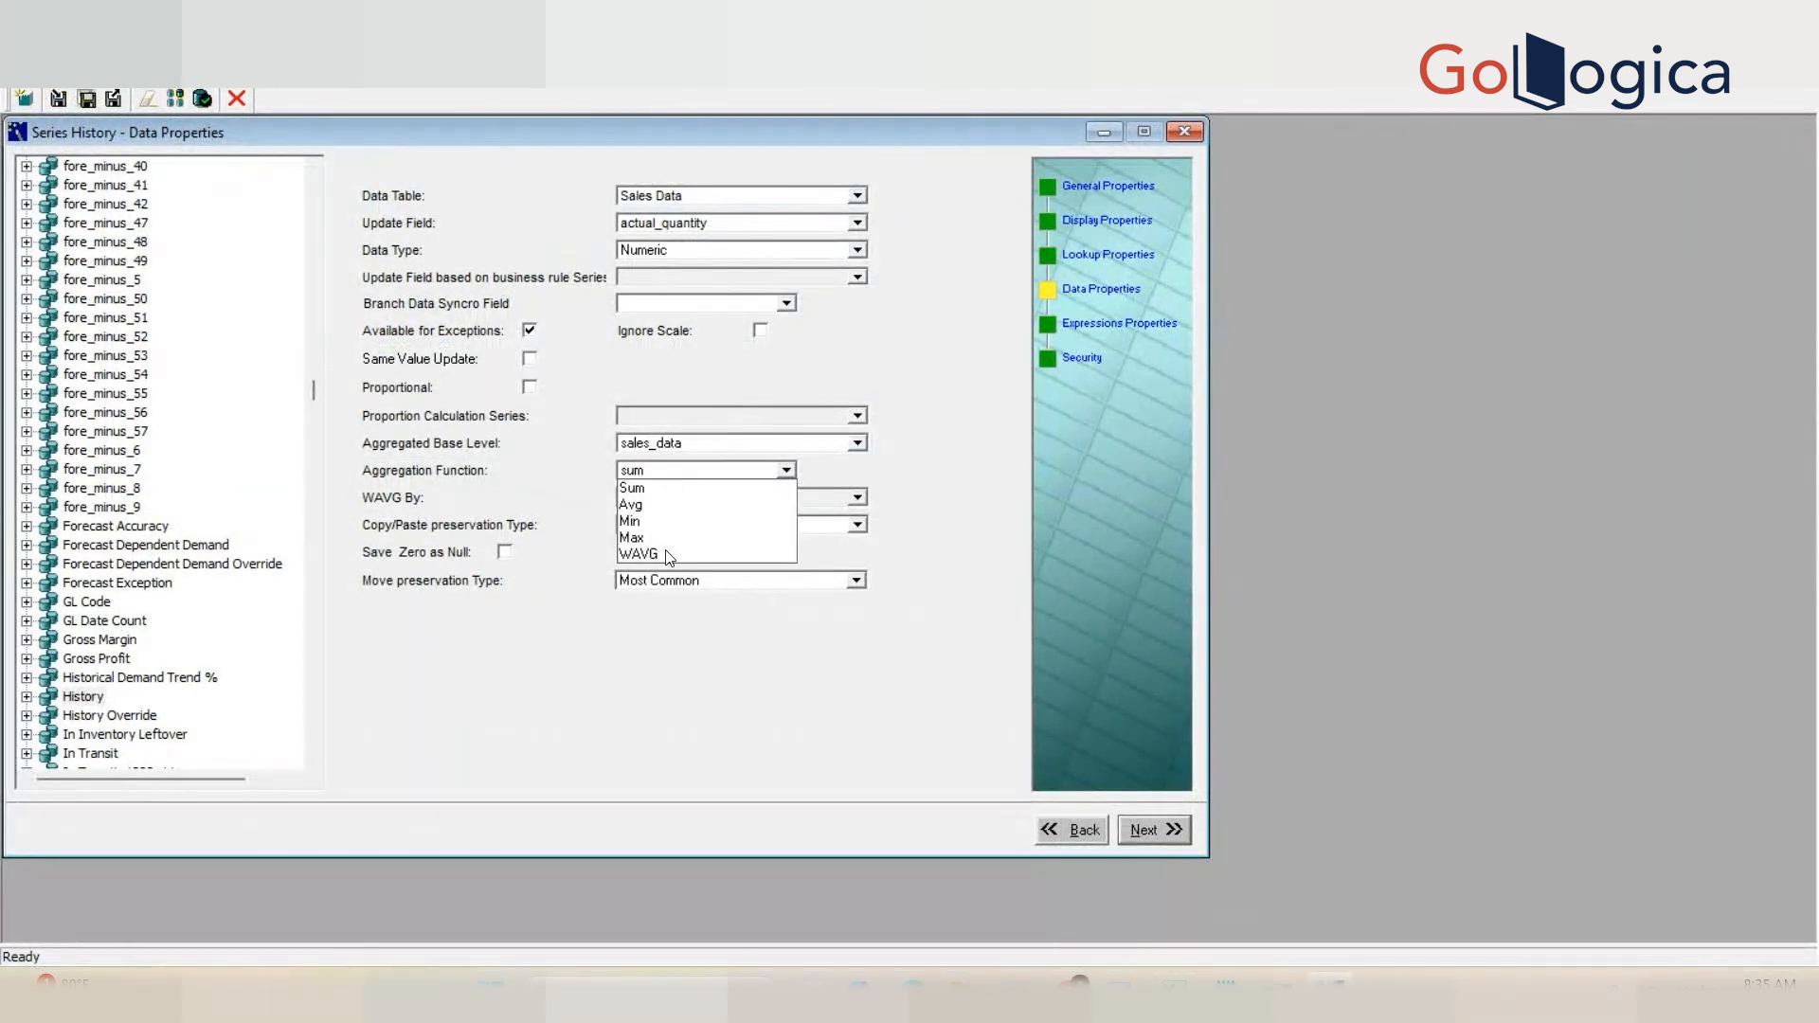
left_click(490, 478)
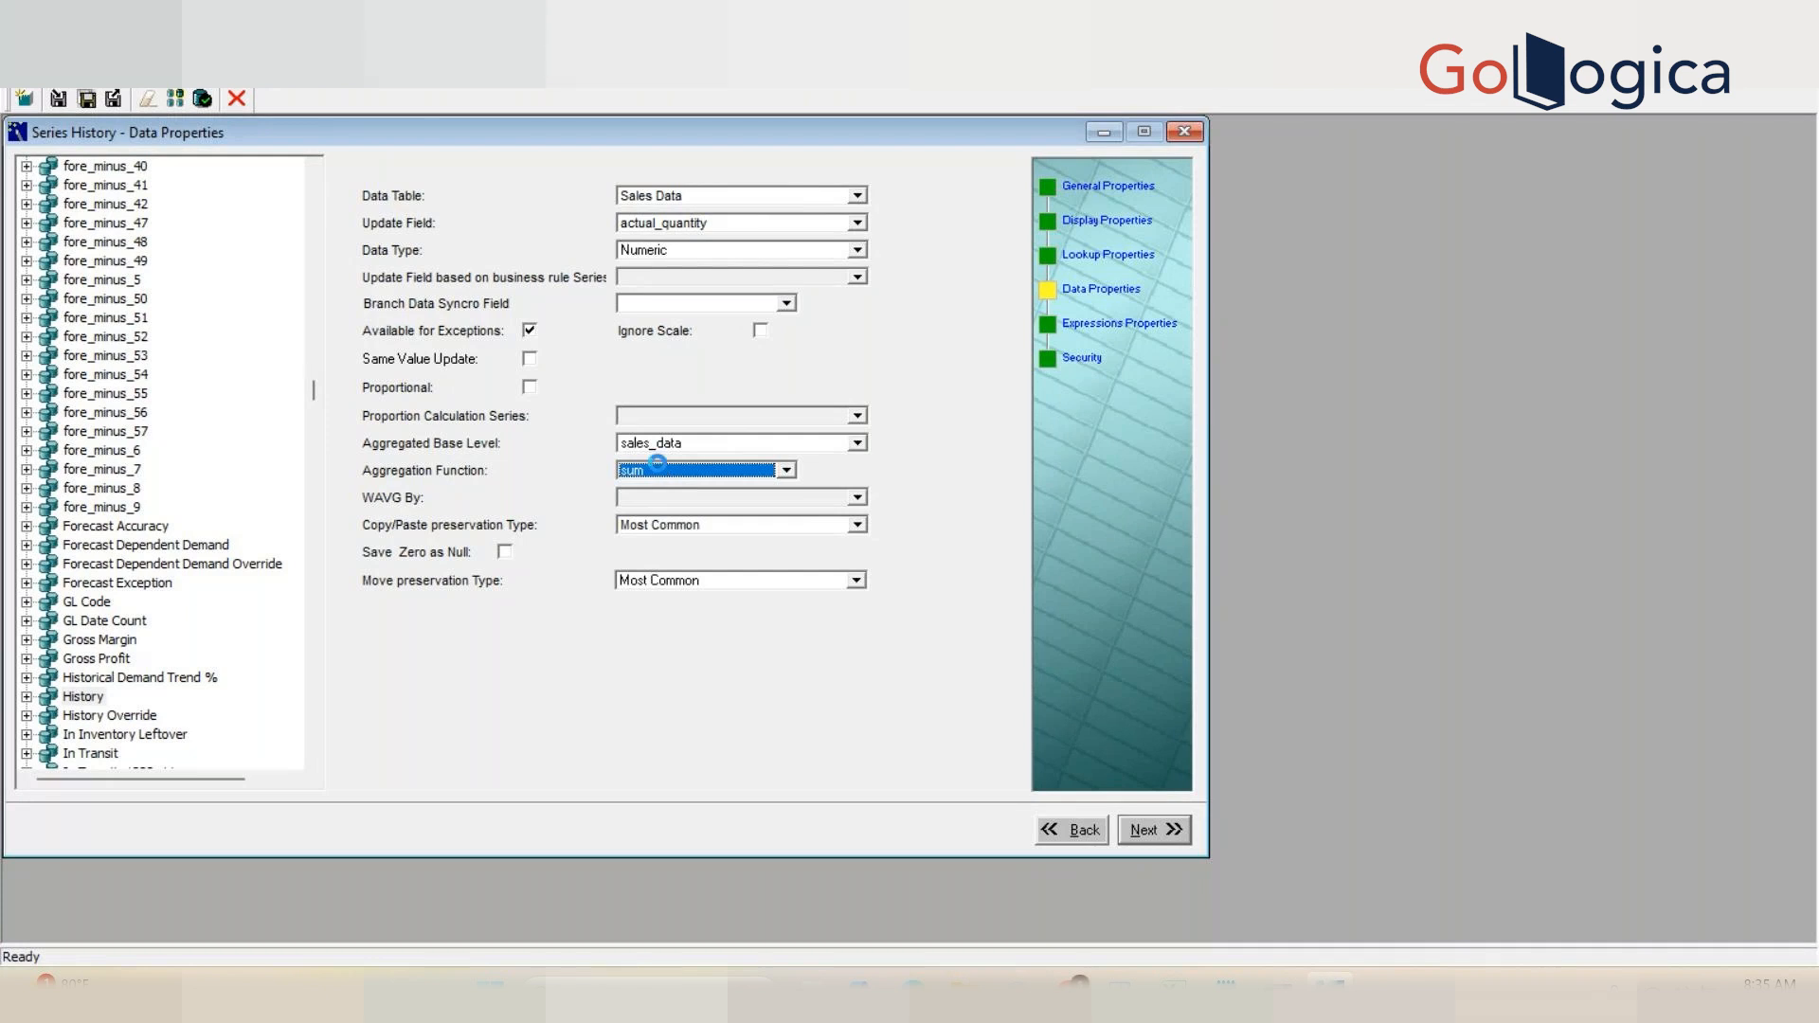
left_click(697, 530)
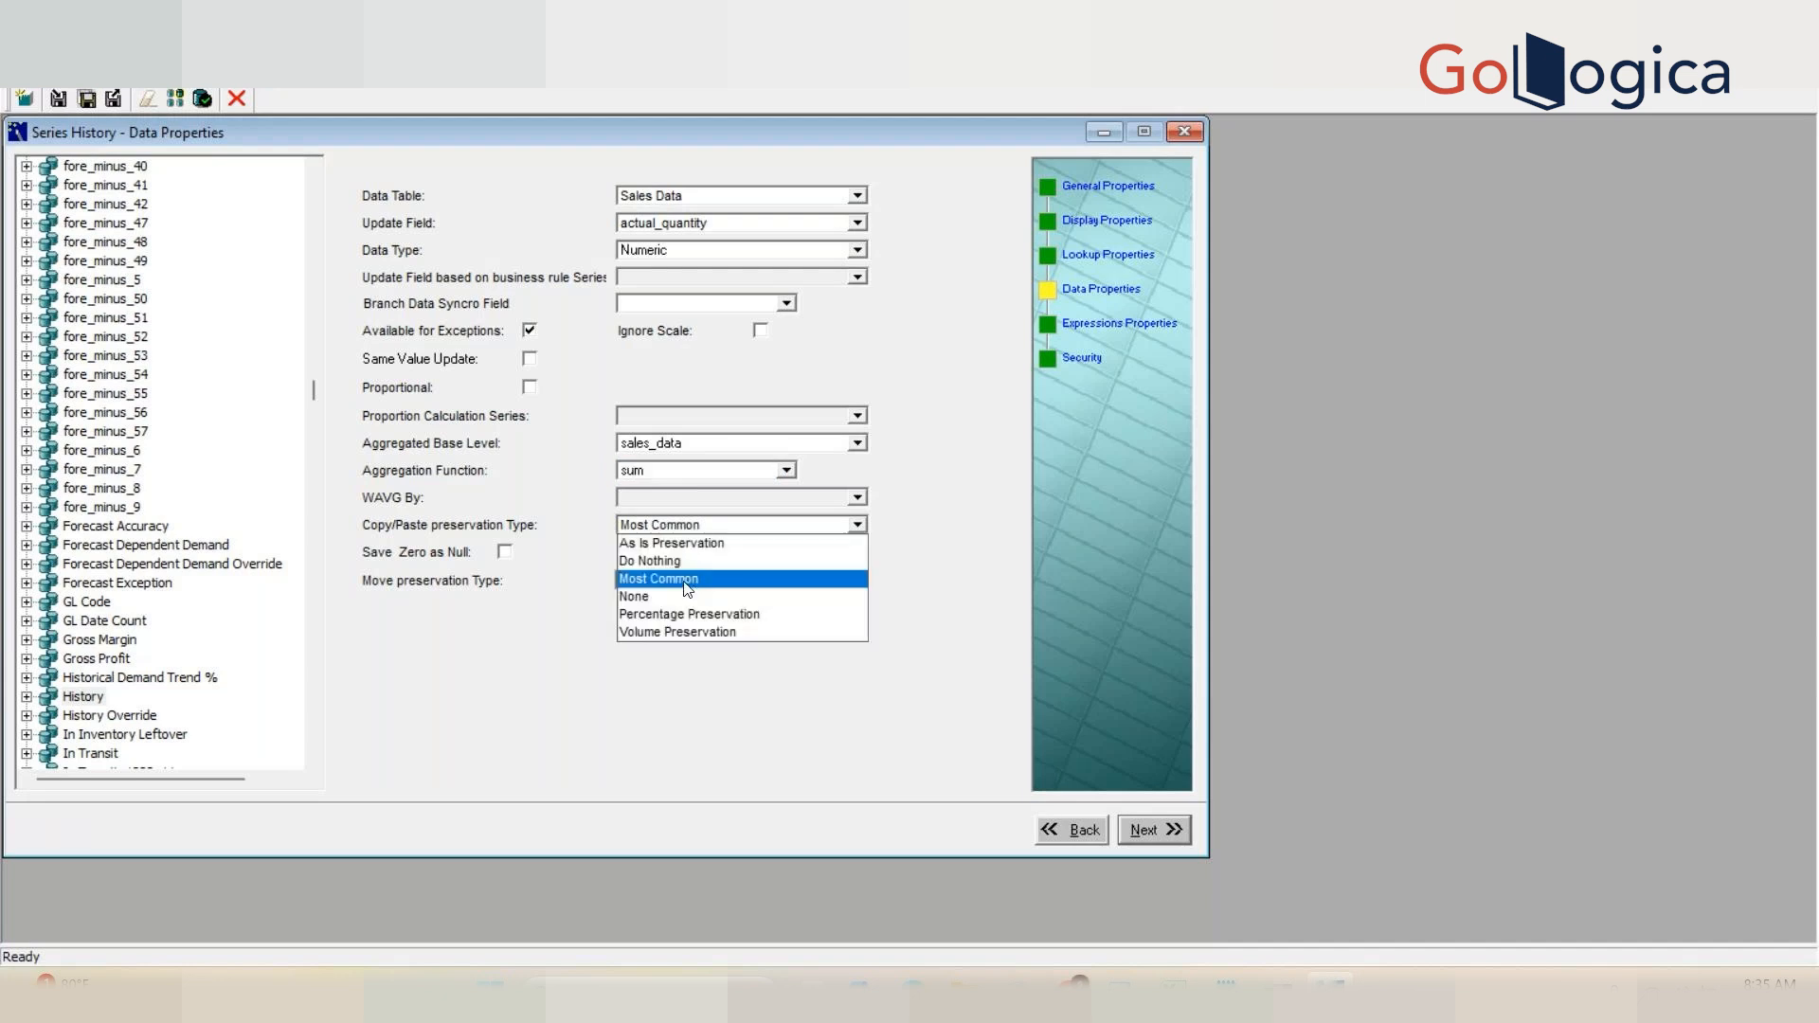
left_click(576, 503)
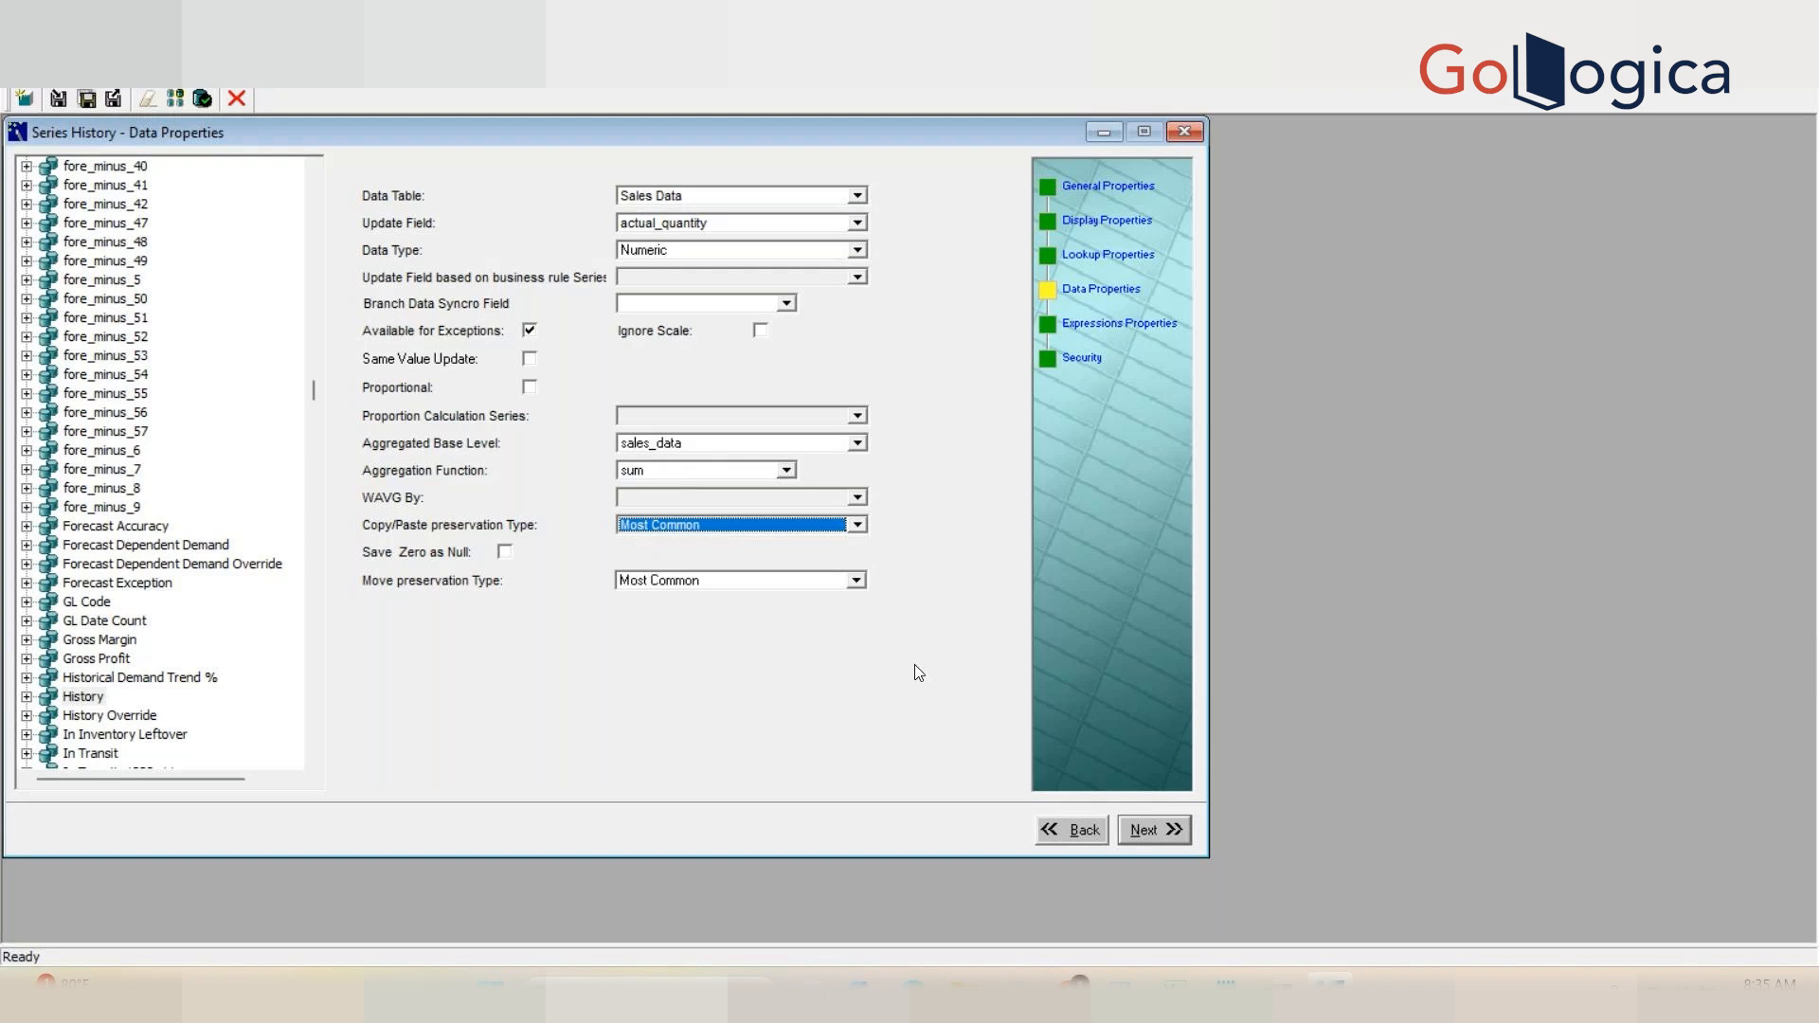
left_click(740, 473)
left_click(740, 473)
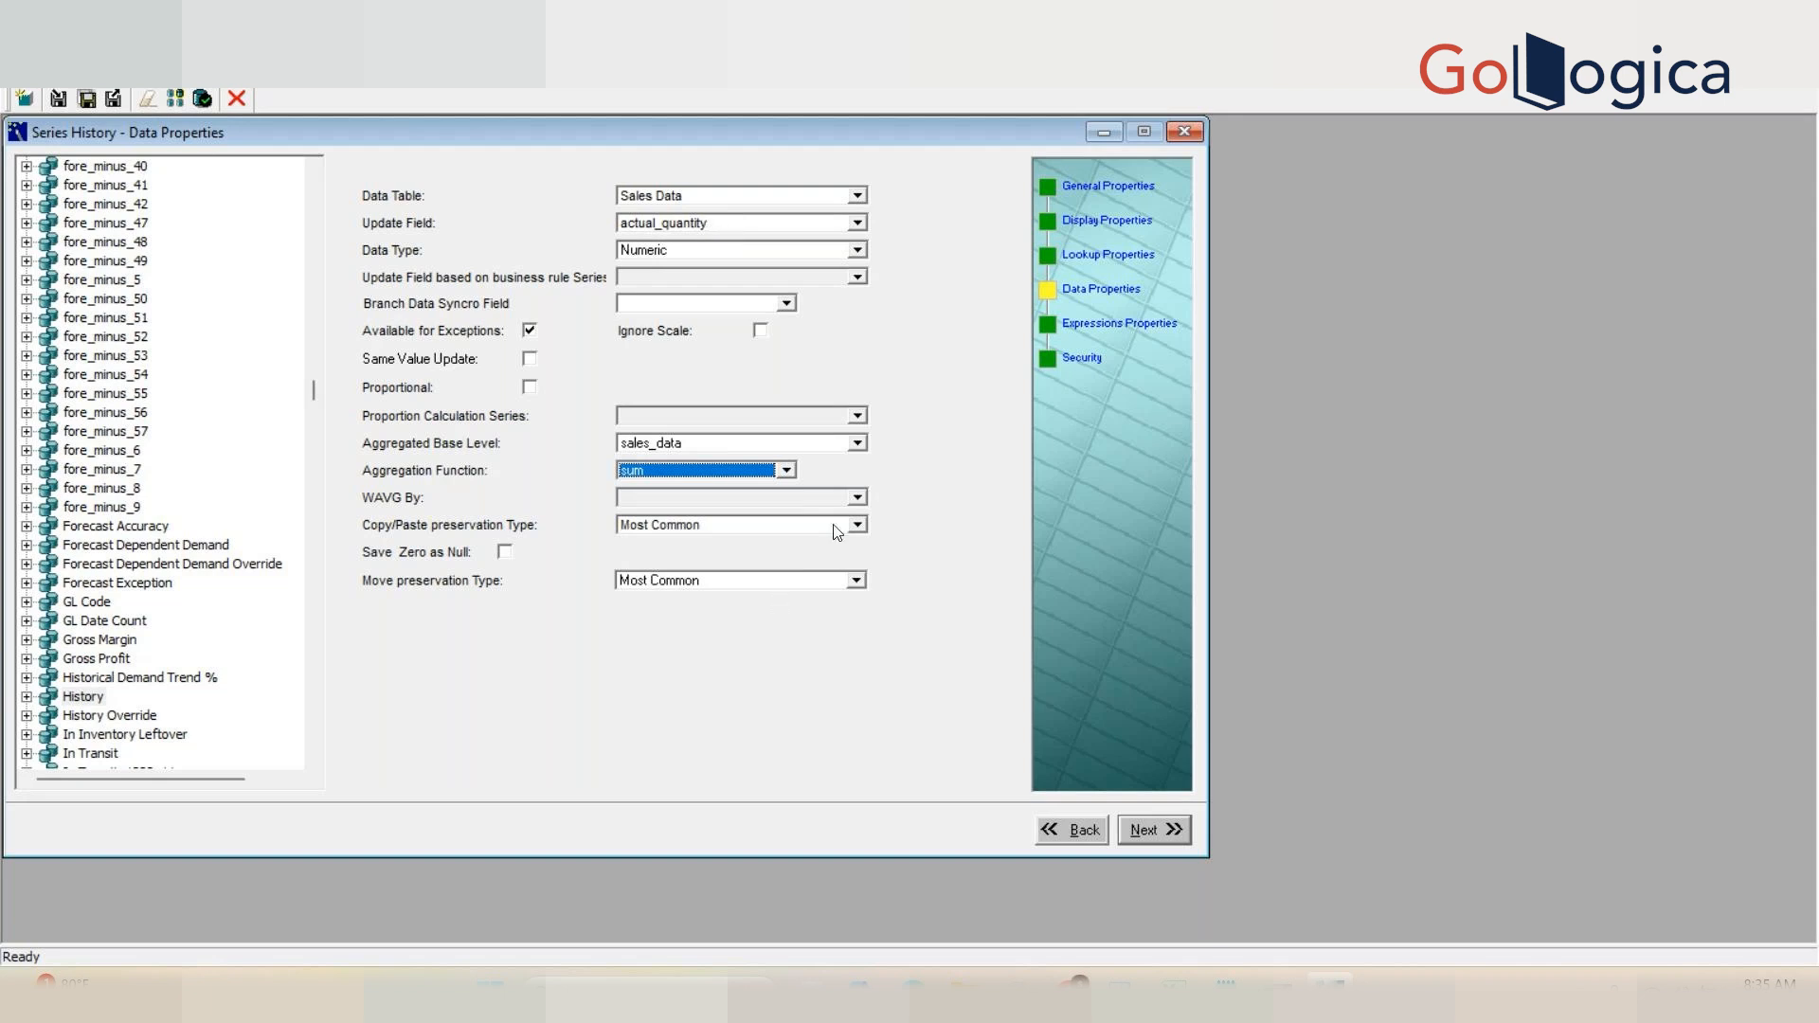
Step: Open the Expressions Properties page and examine the History series' server Expression
left_click(1118, 328)
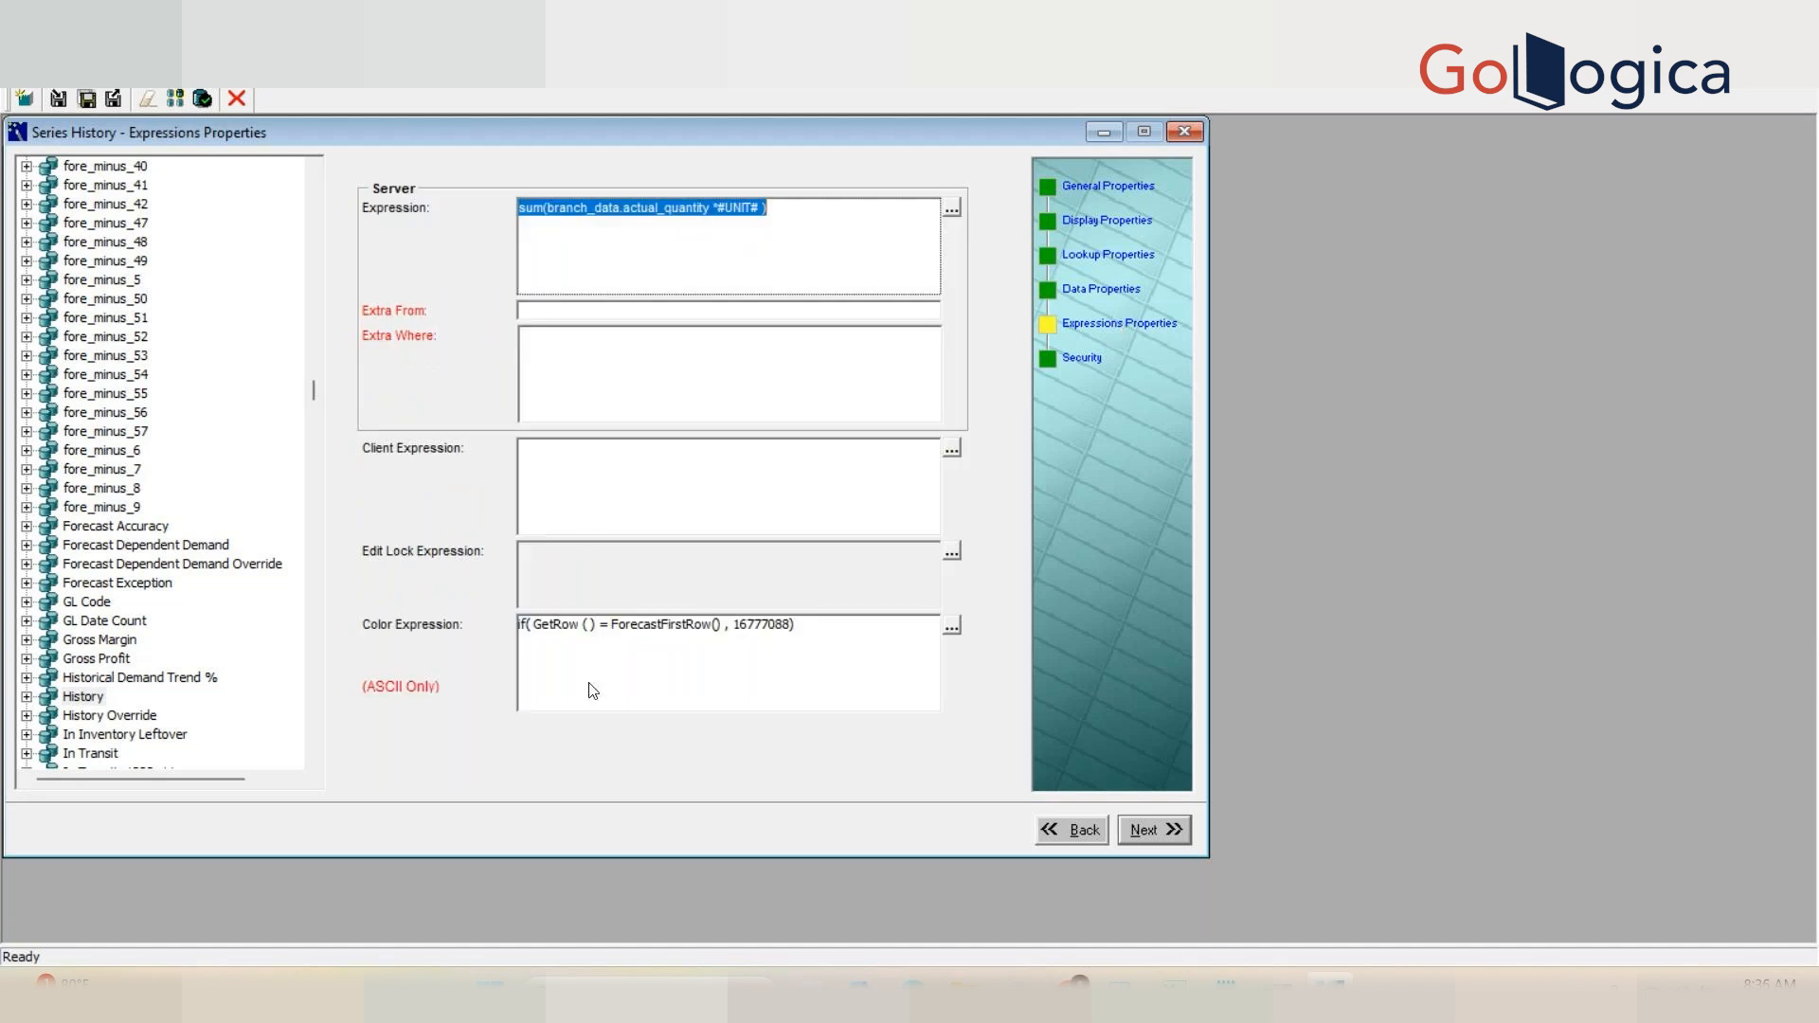
left_click(728, 211)
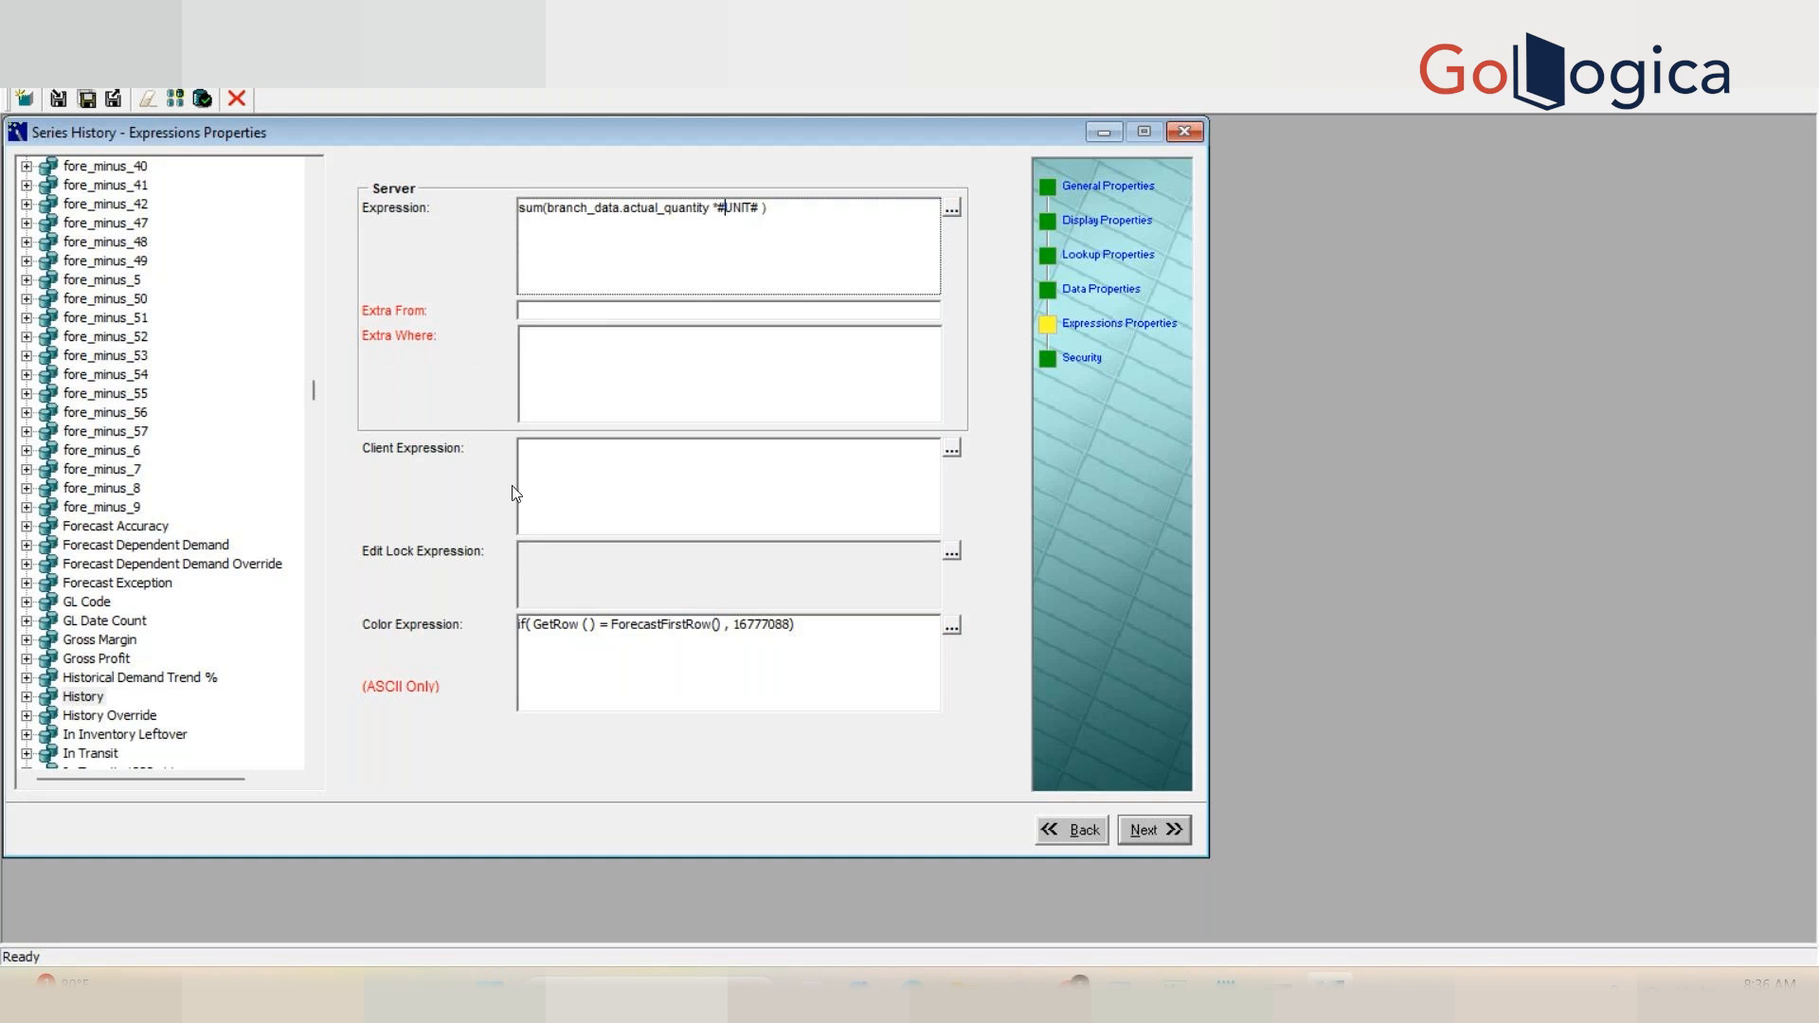
left_click(584, 495)
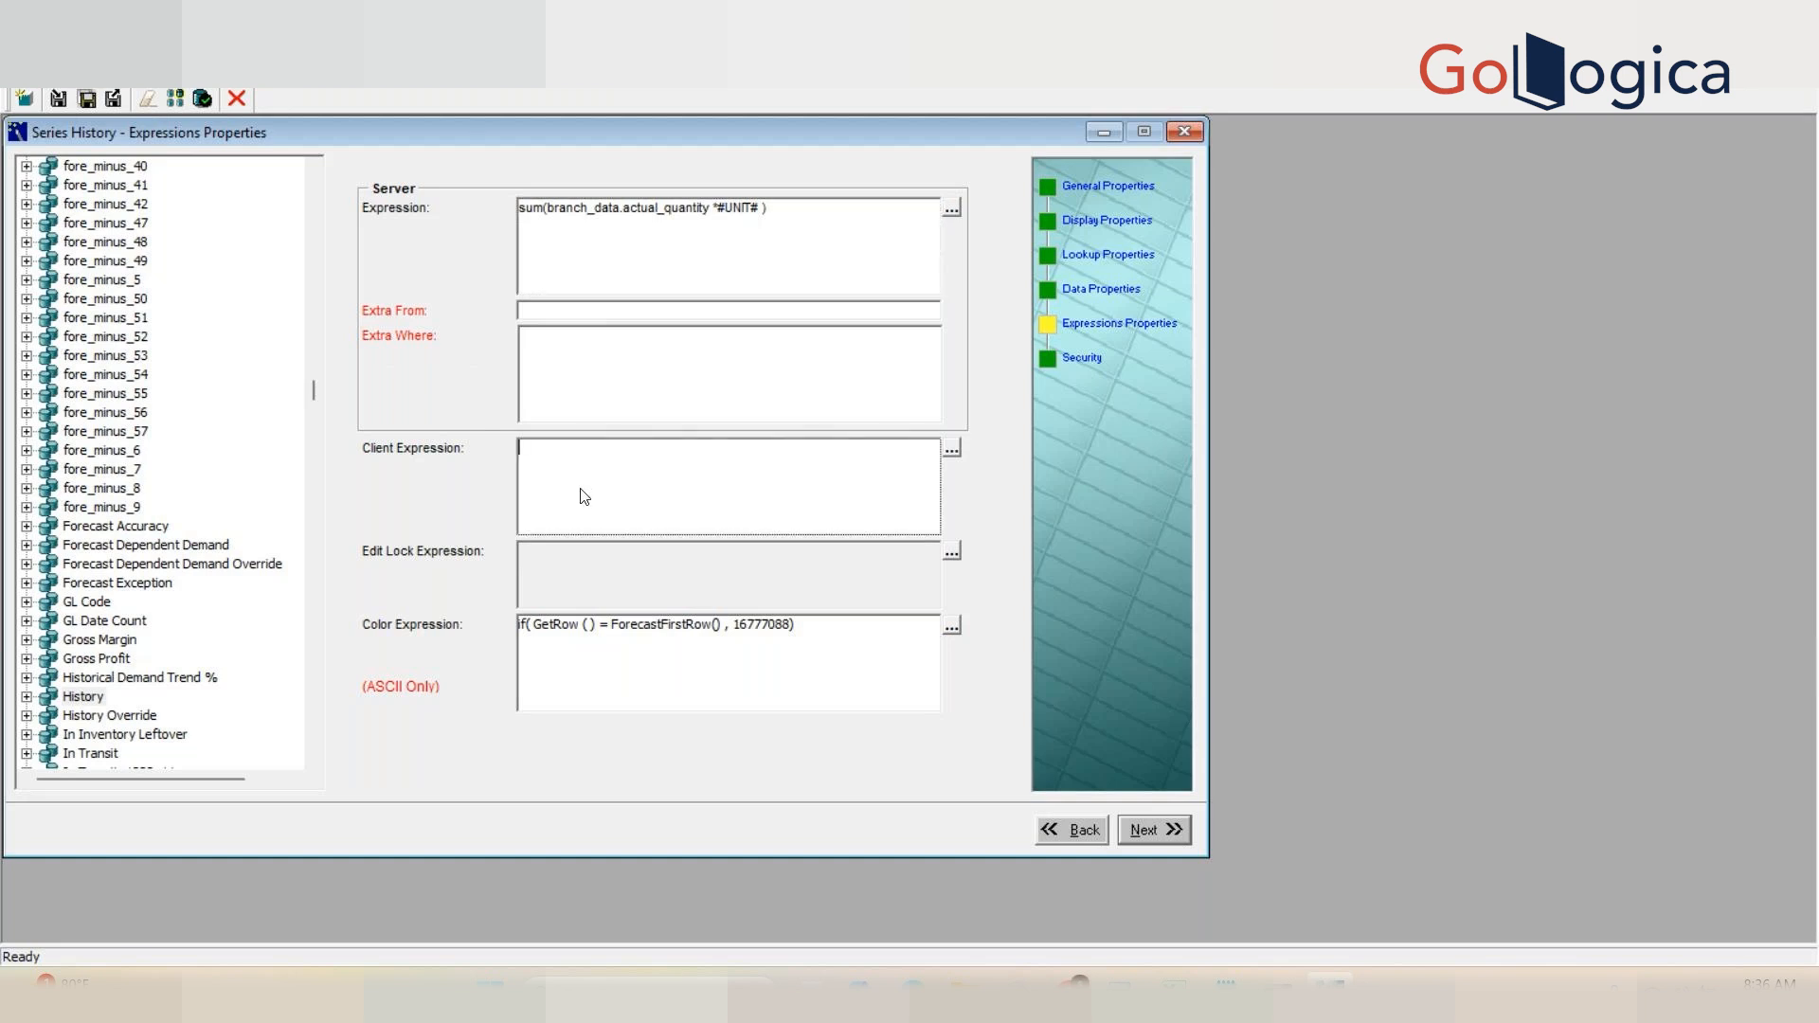
left_click(563, 241)
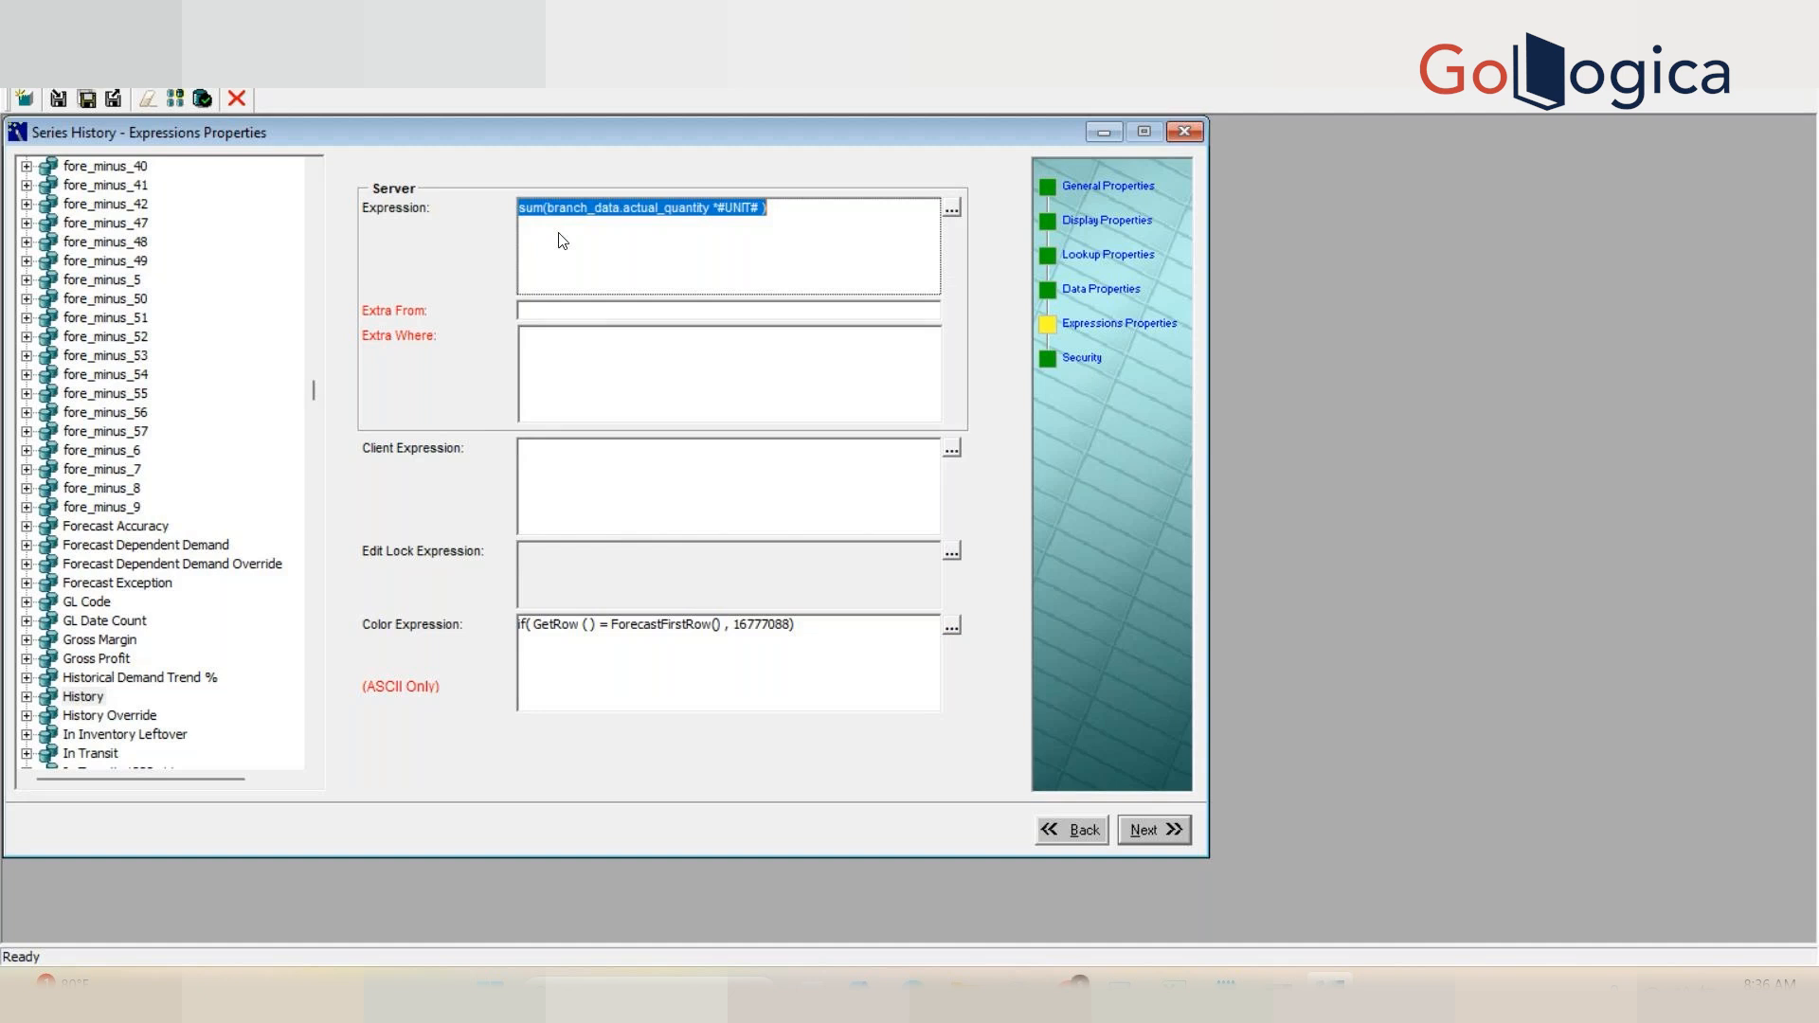
double_click(654, 217)
left_click(651, 212)
Step: Switch to SQL Developer to inspect actual quantities per item and organization in the query result, and return to Business Modeler
left_click(1121, 987)
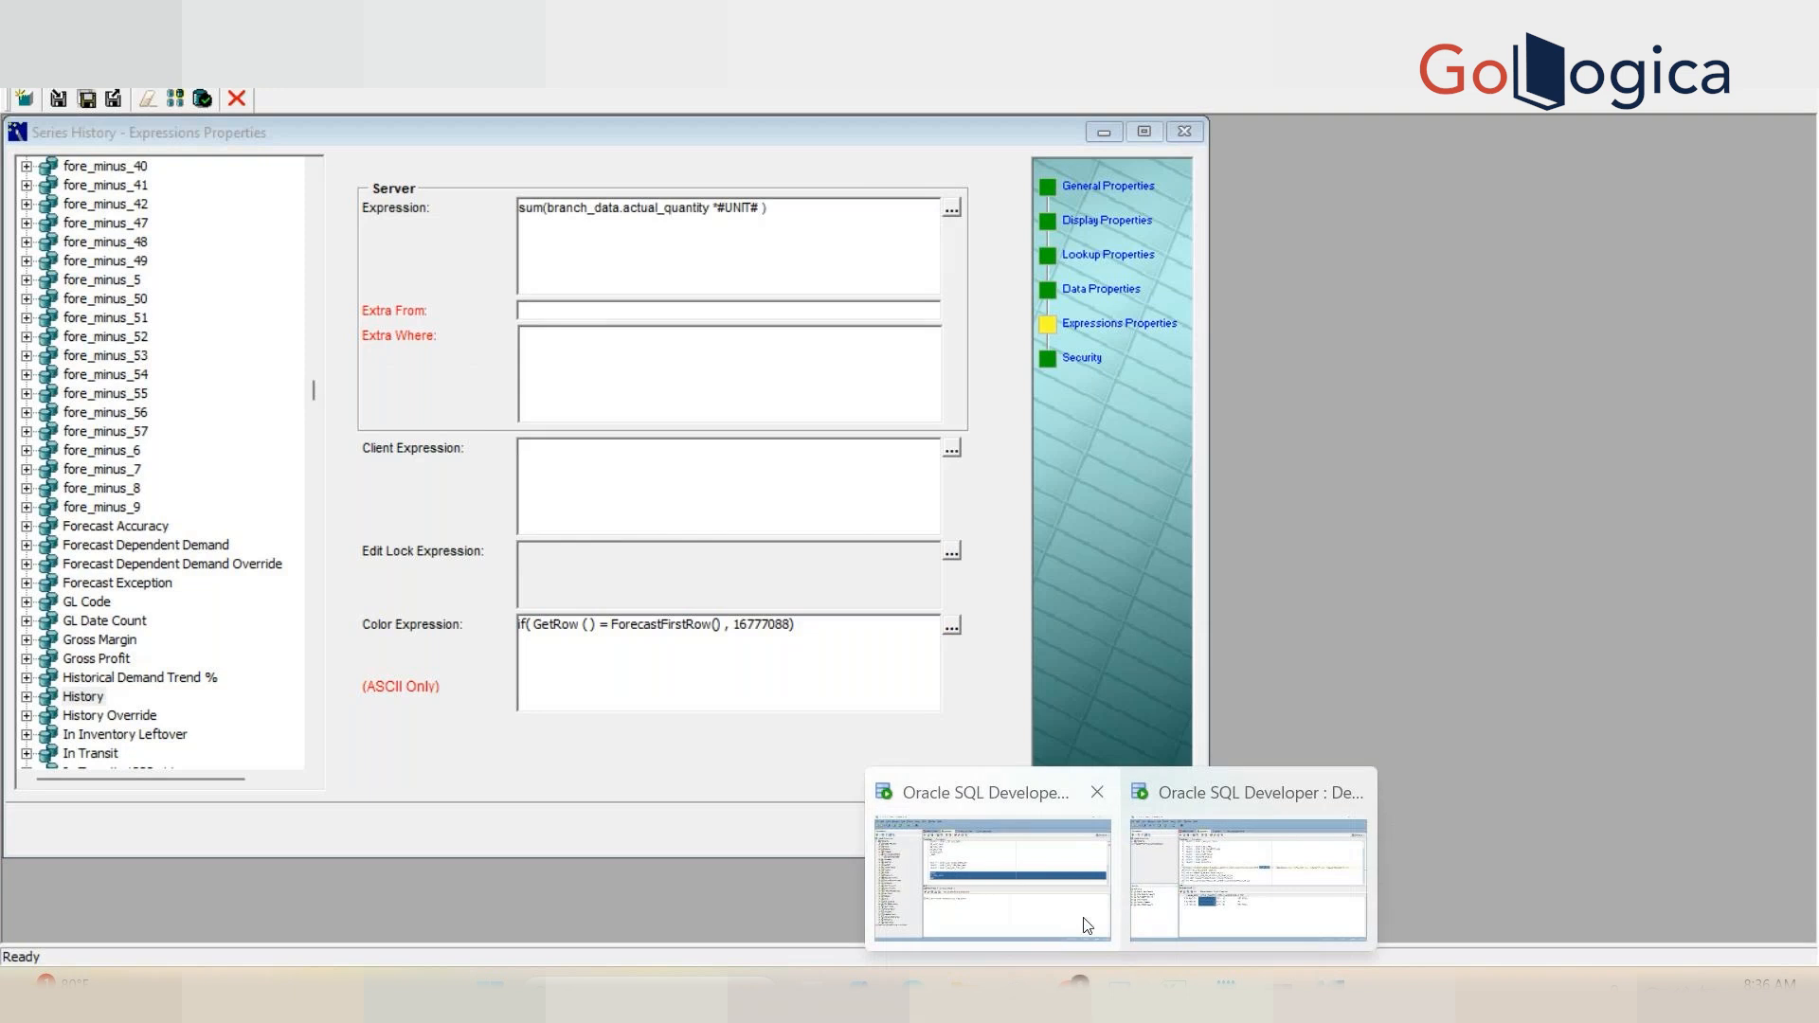
left_click(1080, 924)
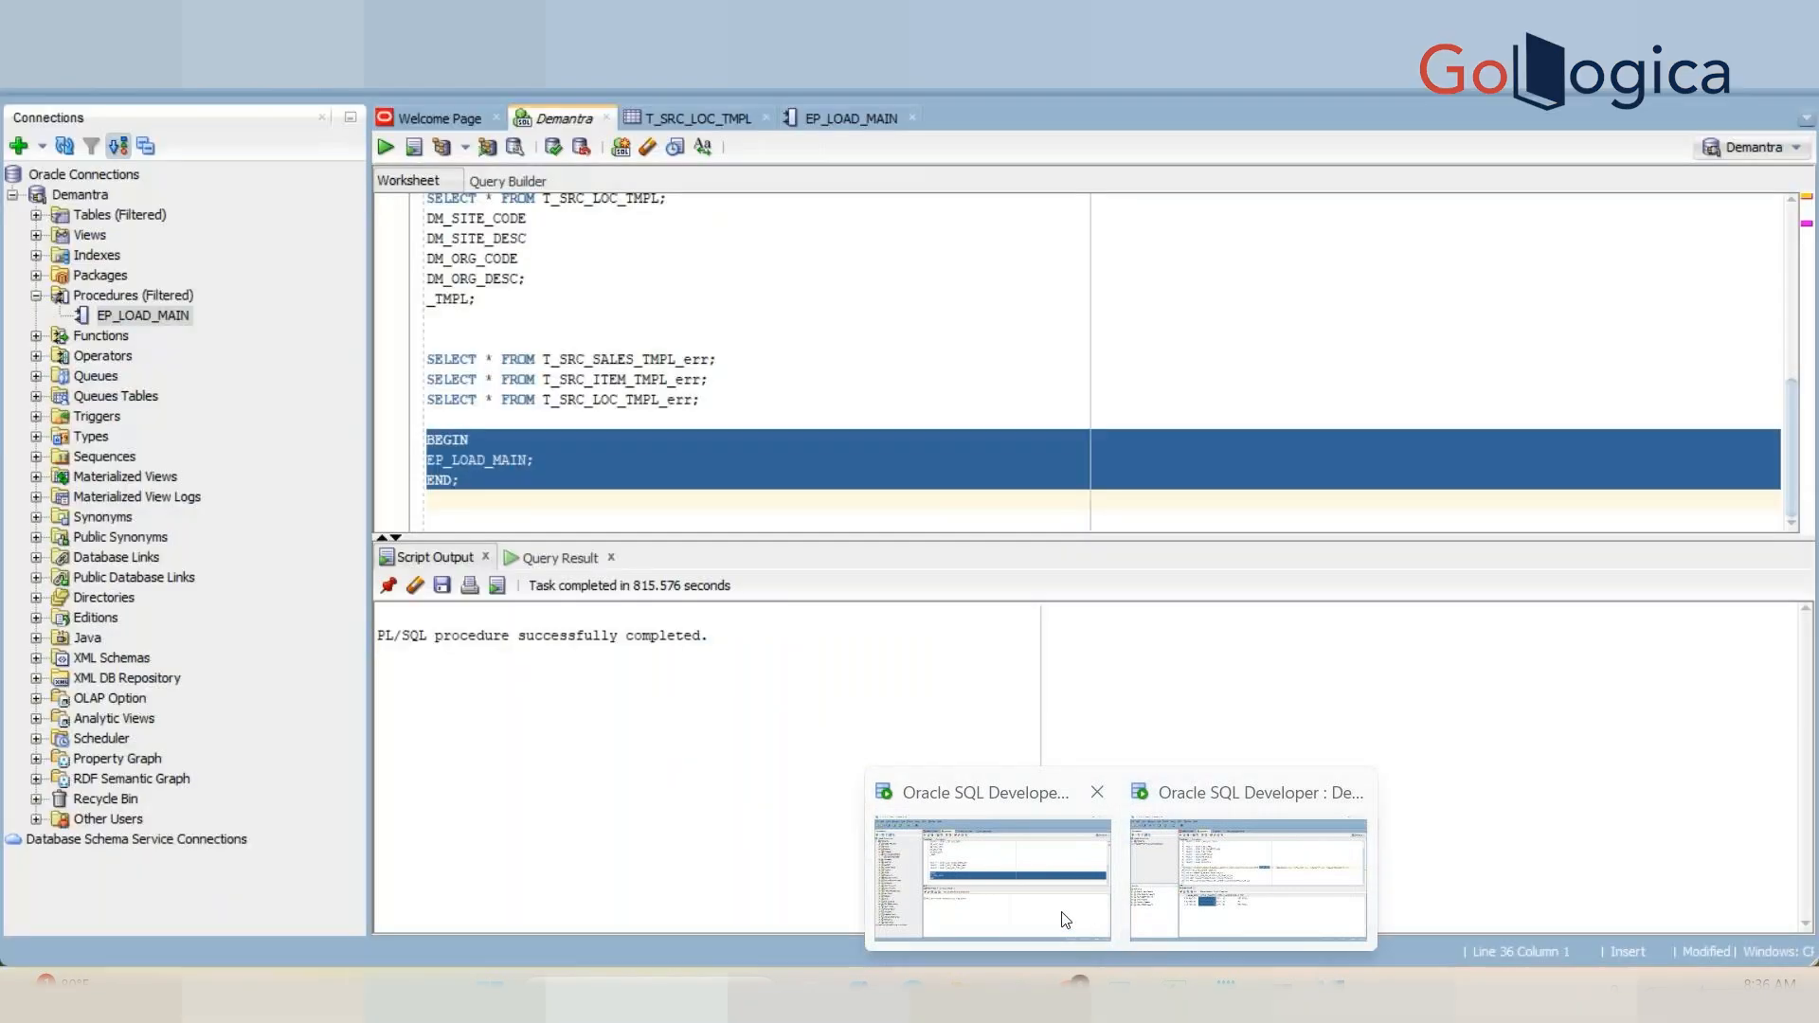
left_click(1228, 919)
left_click(600, 640)
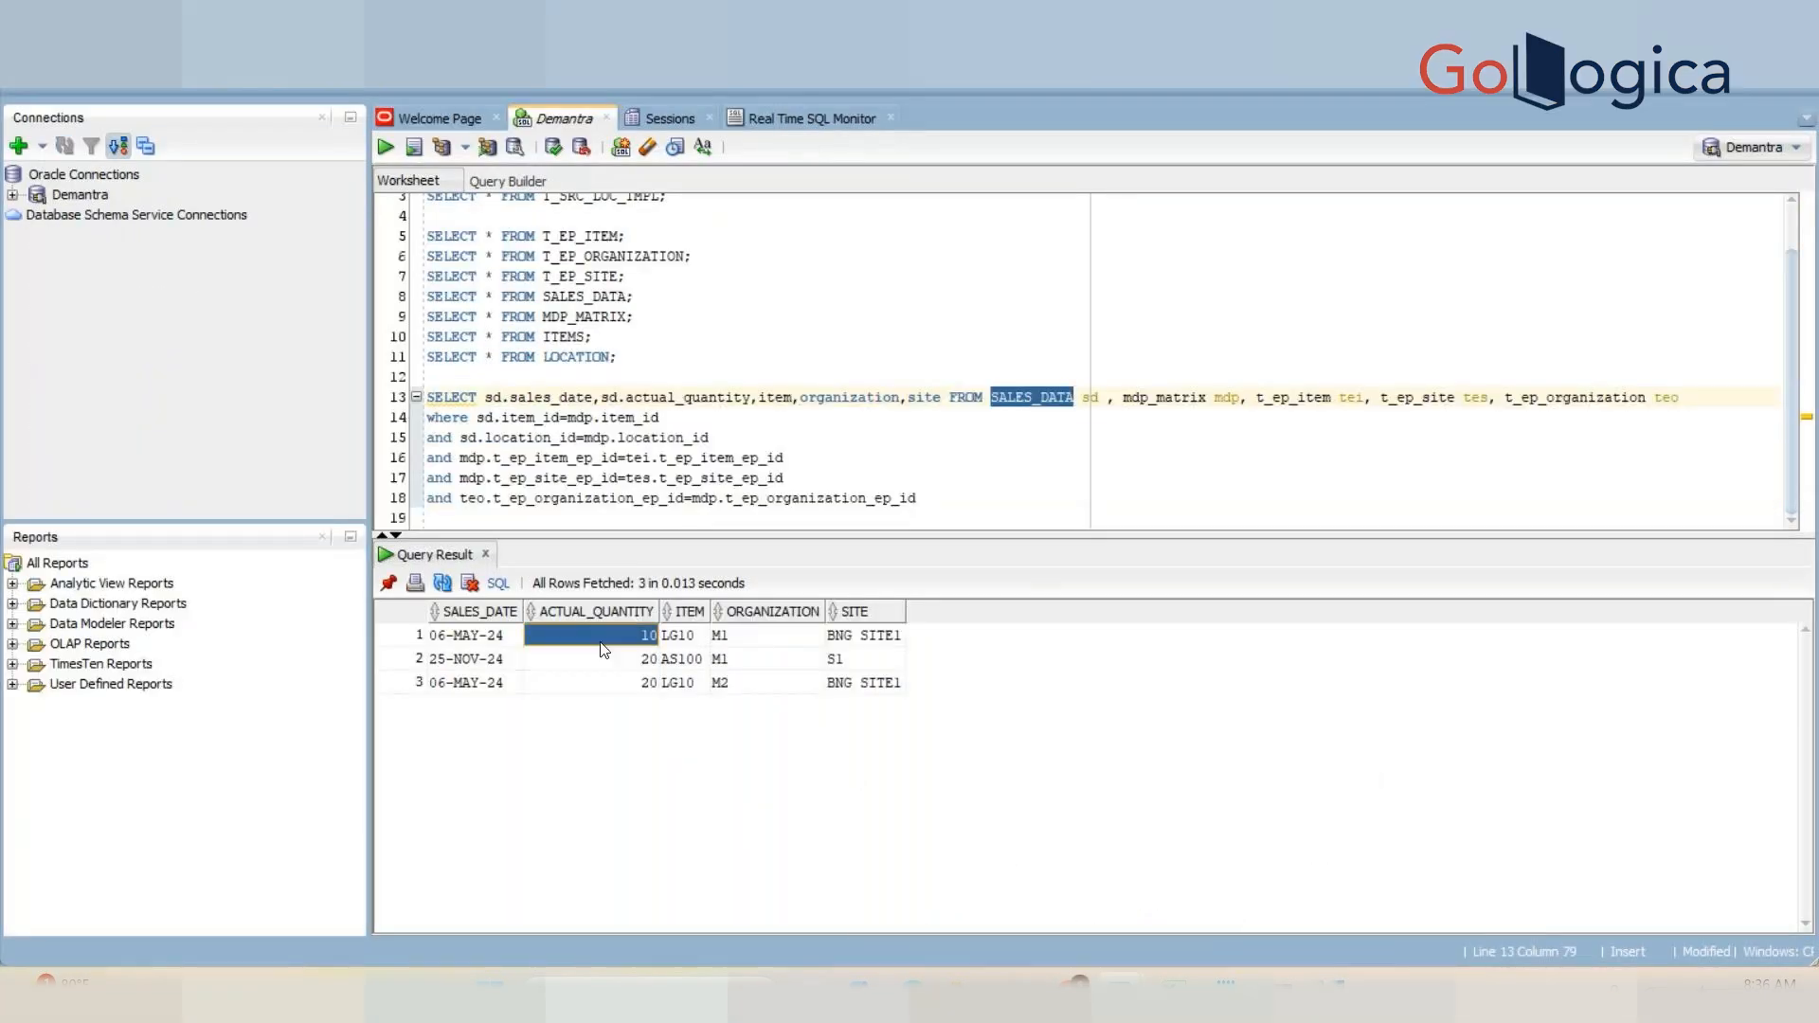
left_click(610, 659)
left_click_drag(625, 681, 684, 686)
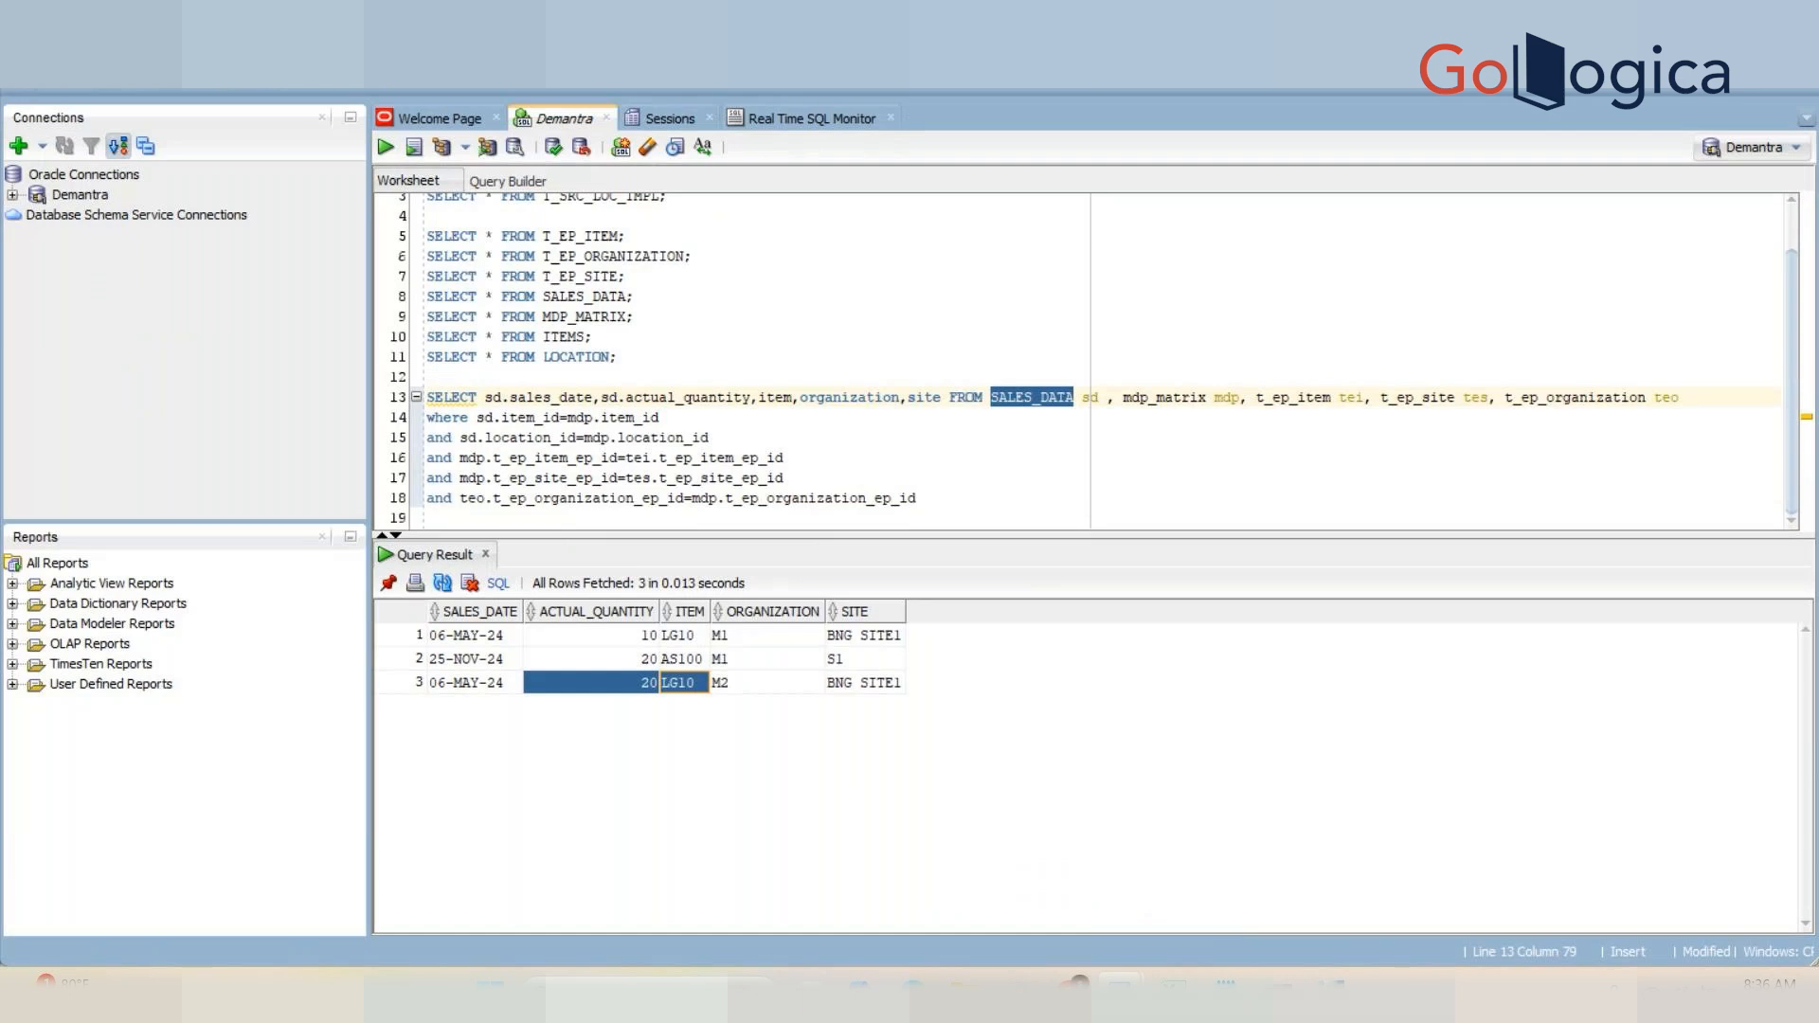
left_click(1329, 990)
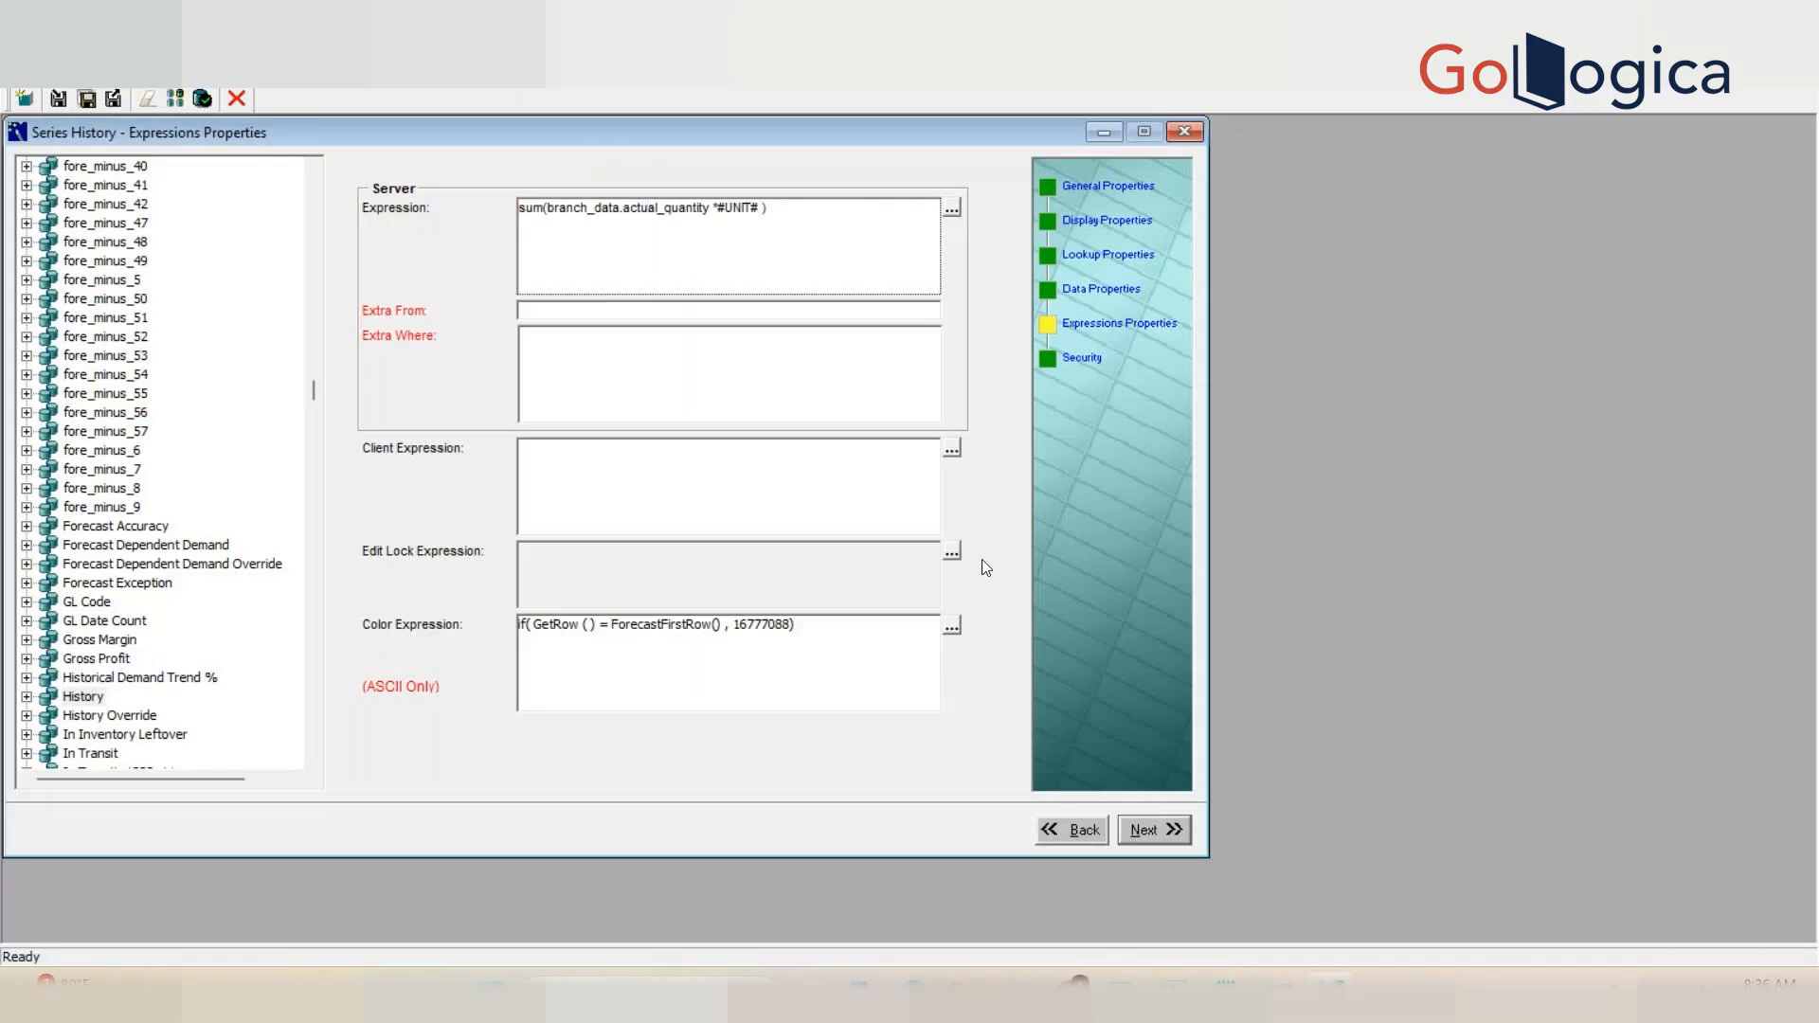
Step: Compare the Data Properties page with the server Expression text on Expressions Properties
left_click(1102, 290)
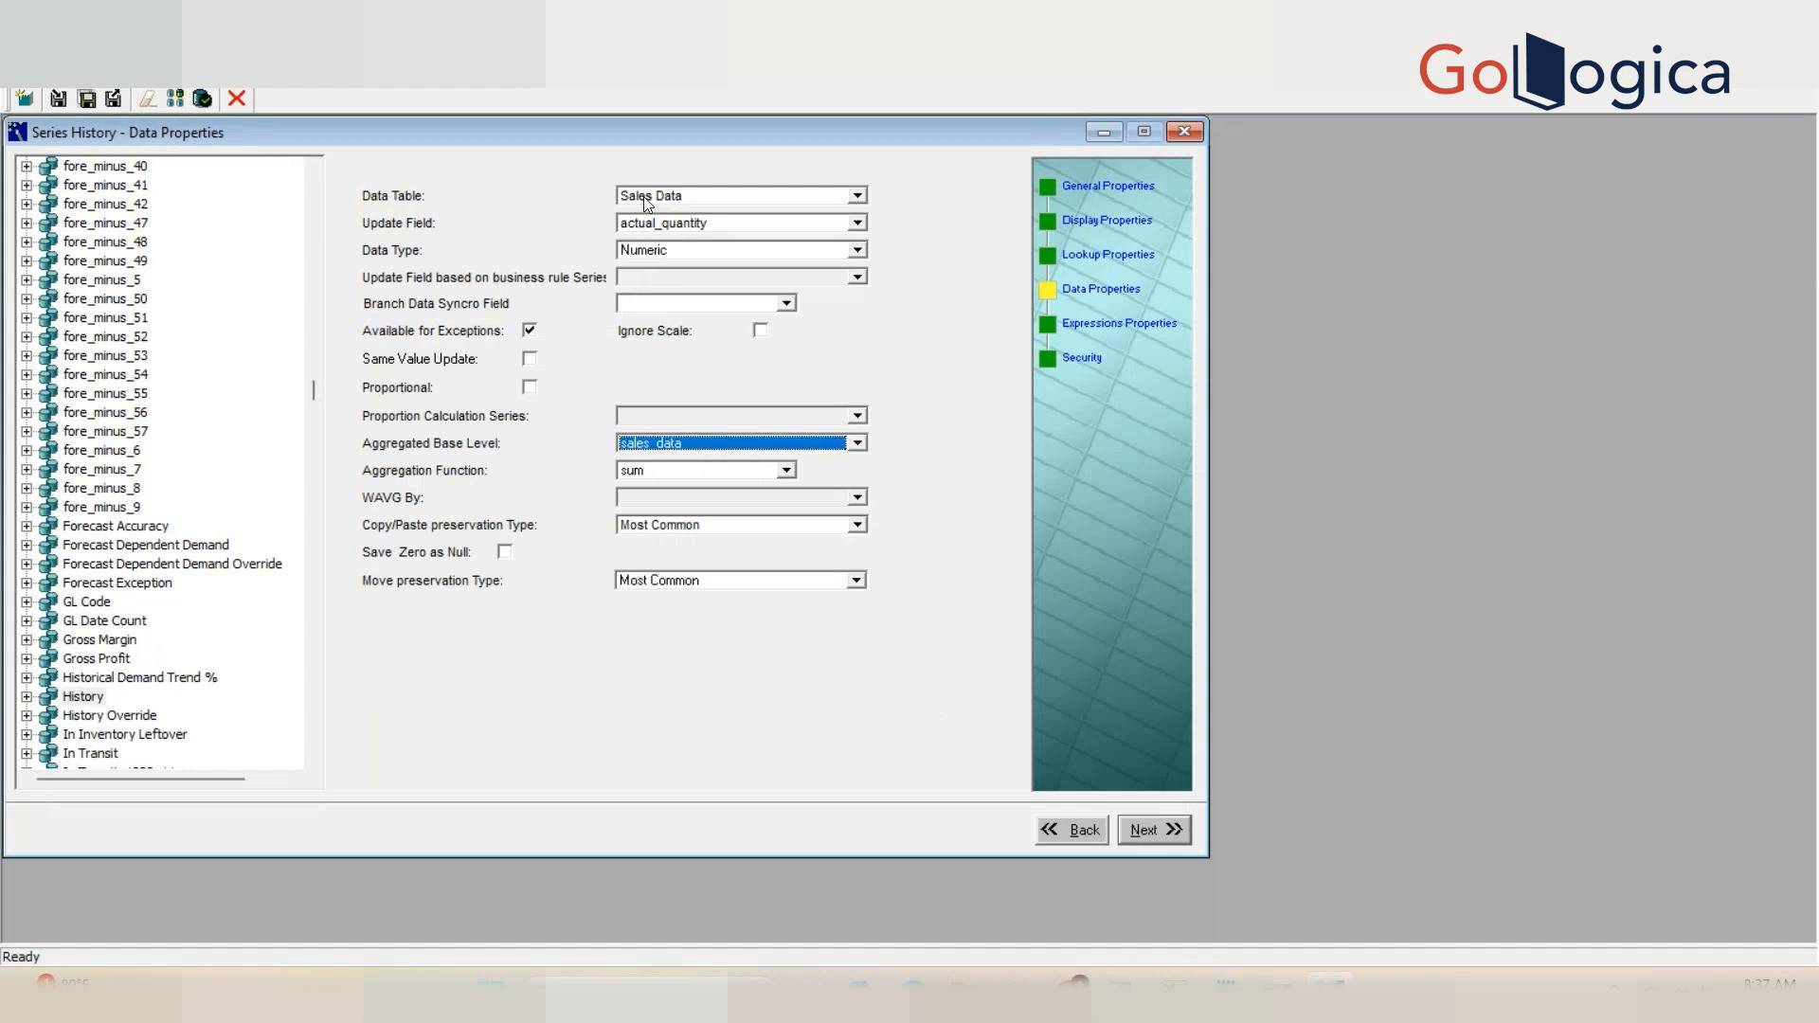
left_click(1094, 327)
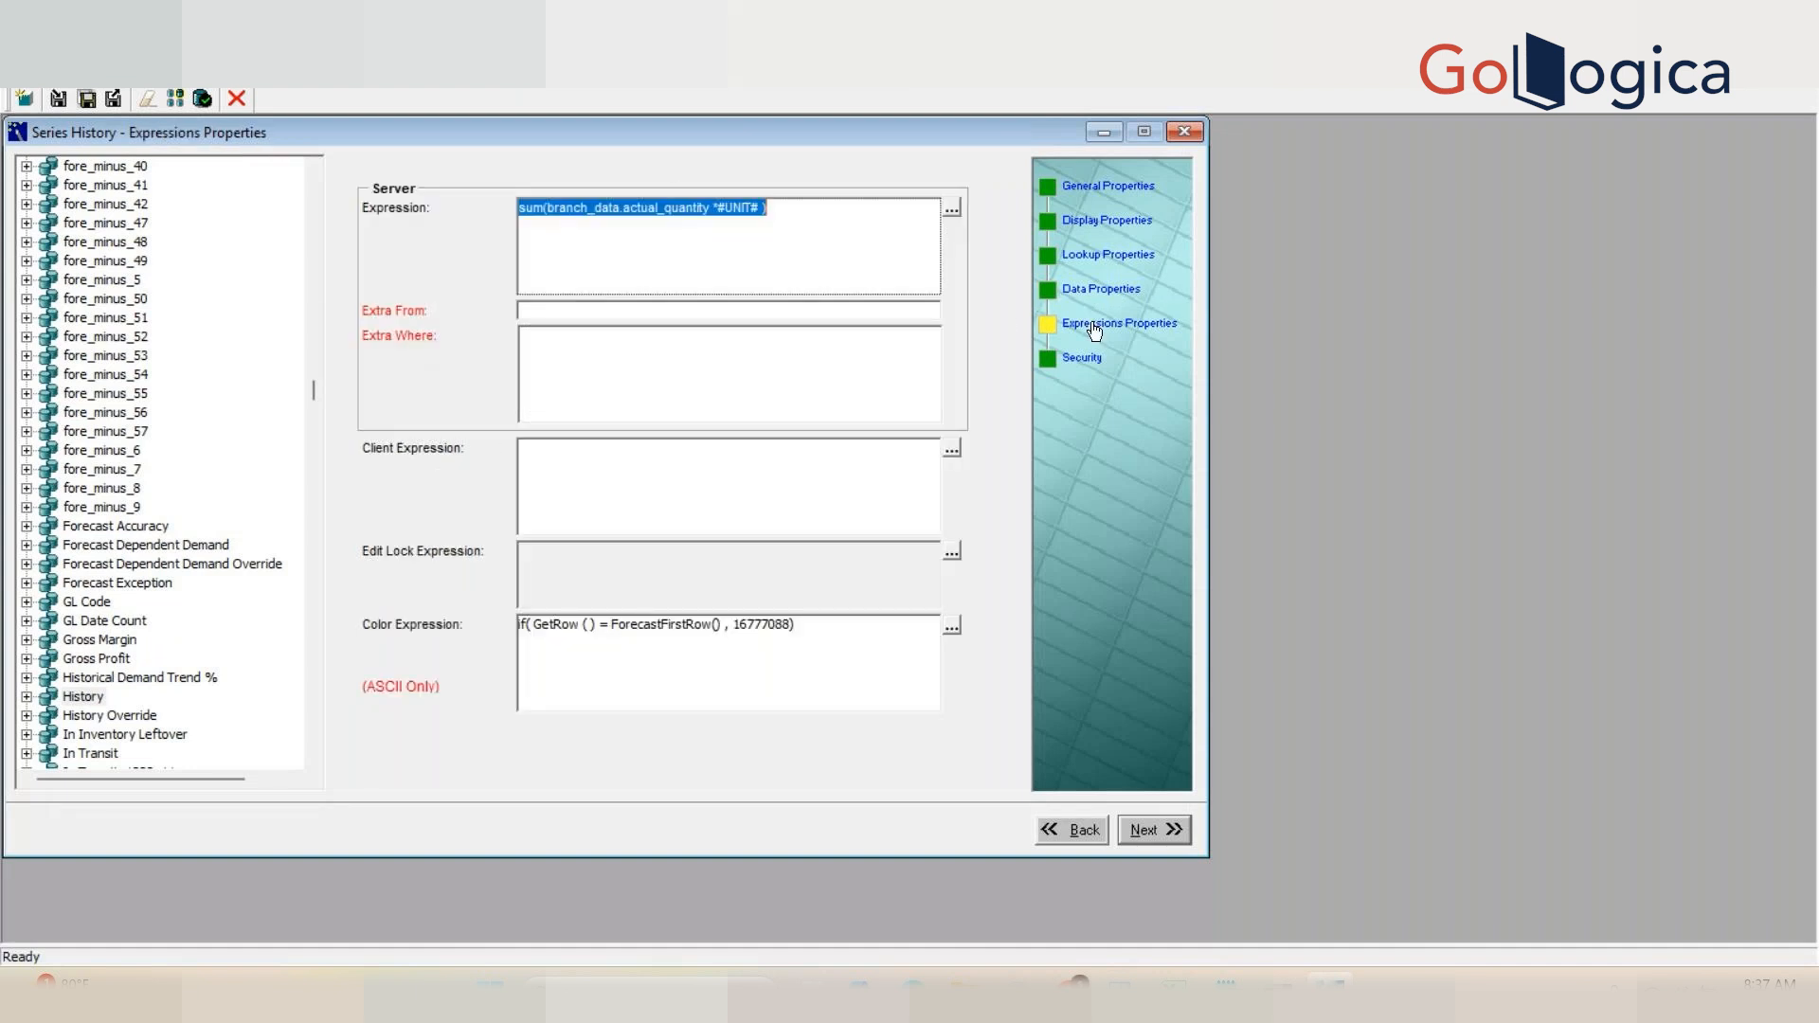
left_click(607, 235)
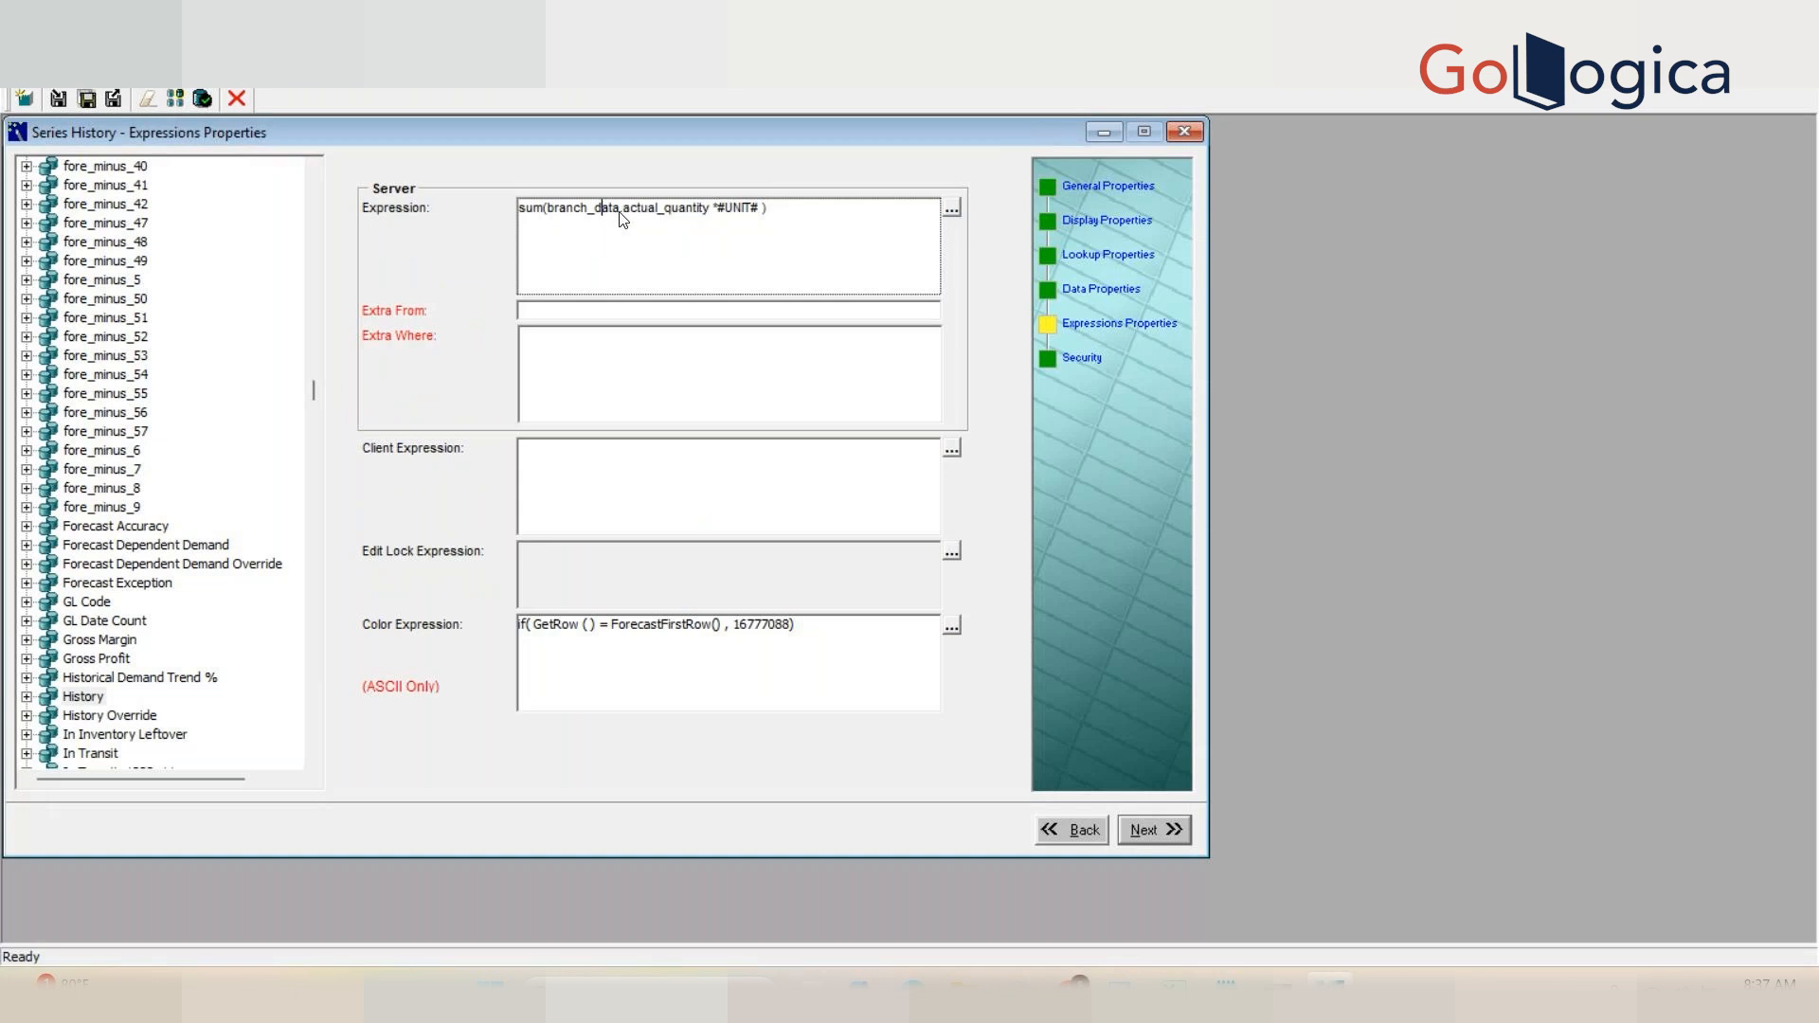
left_click_drag(621, 216, 547, 218)
left_click(599, 232)
key("ctrl+a")
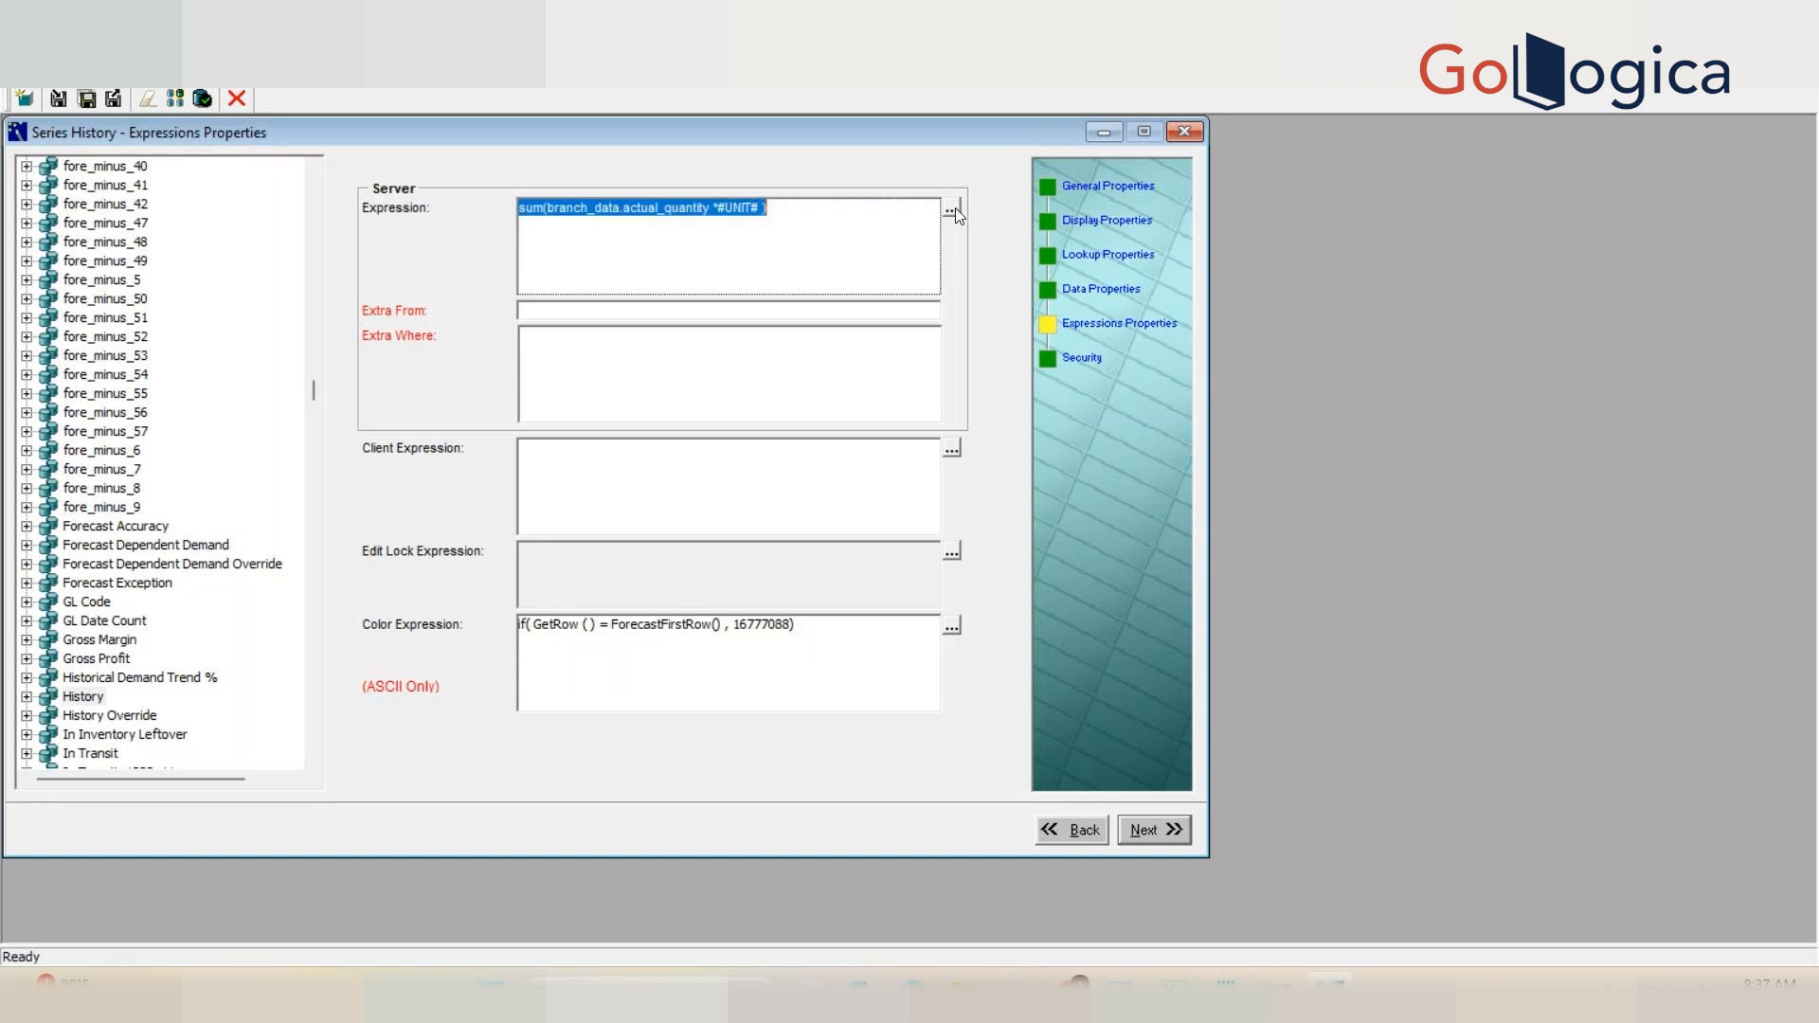
Step: Try changing the server expression's table from branch_data to sales_data in the expression editor and verify it
left_click(955, 211)
left_click(602, 303)
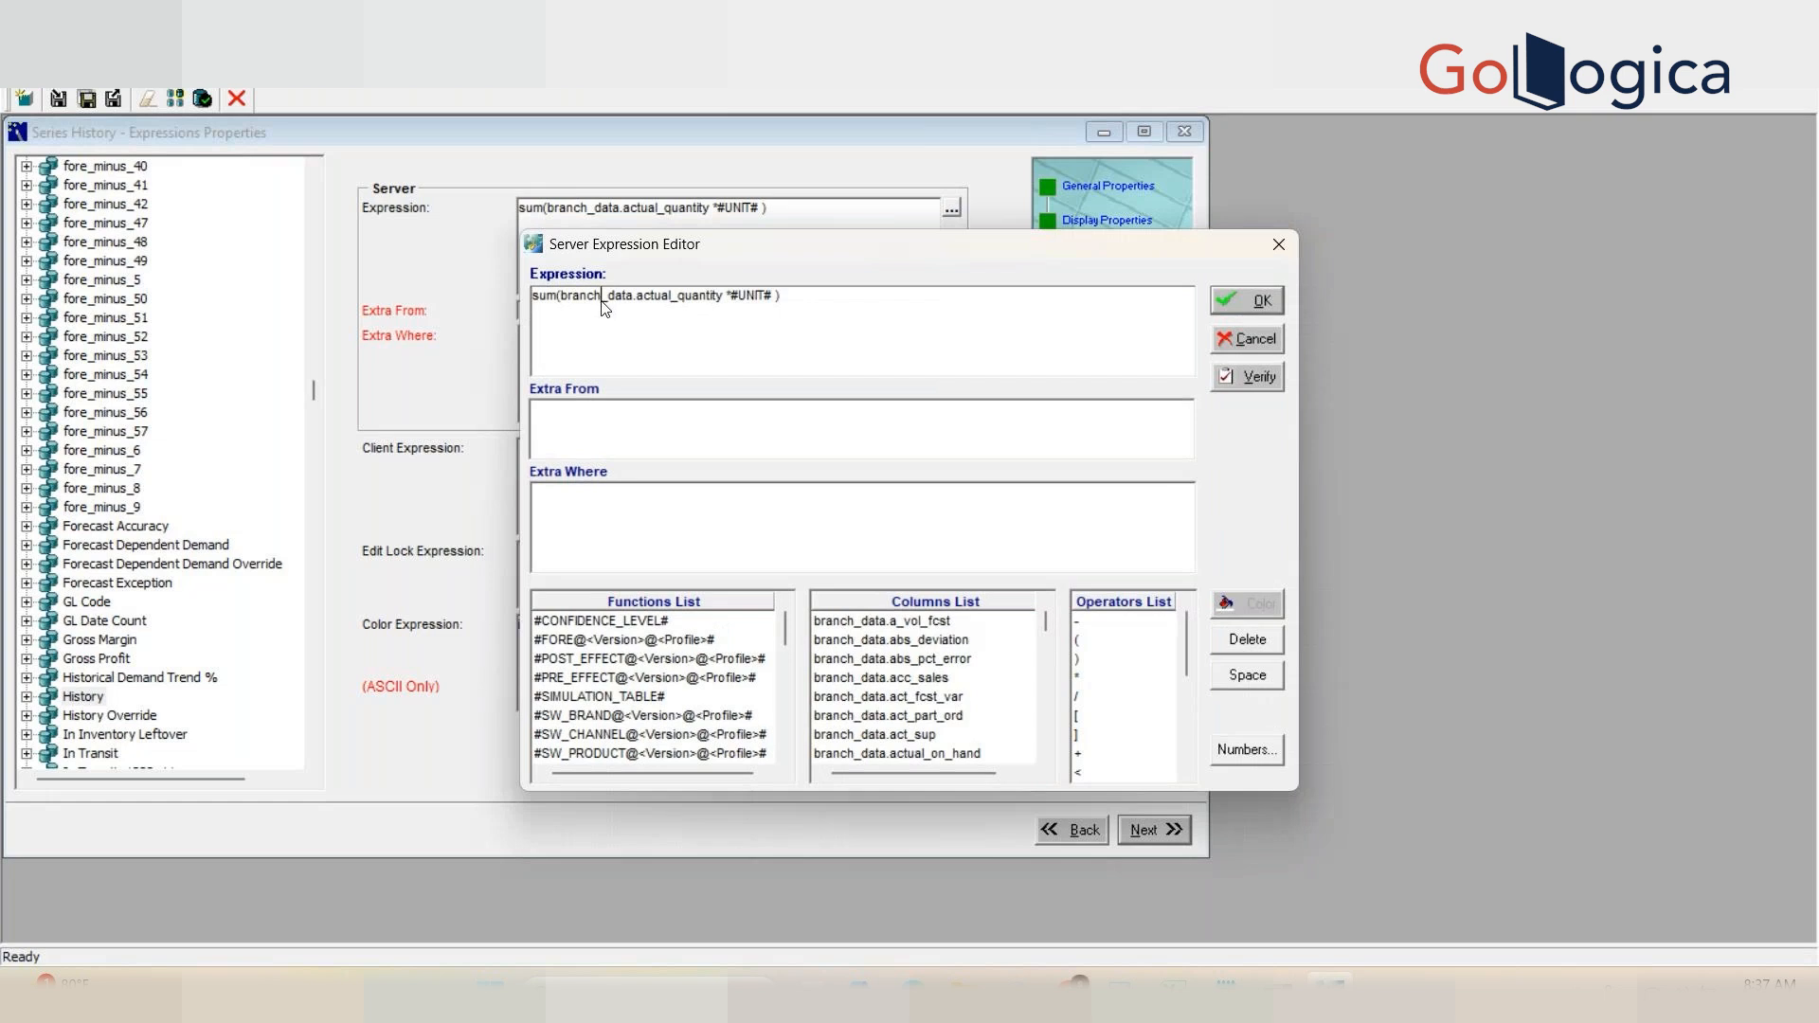
key("BackSpace")
key("BackSpace")
key("BackSpace")
key("BackSpace")
key("BackSpace")
key("BackSpace")
type("sales")
left_click(1228, 384)
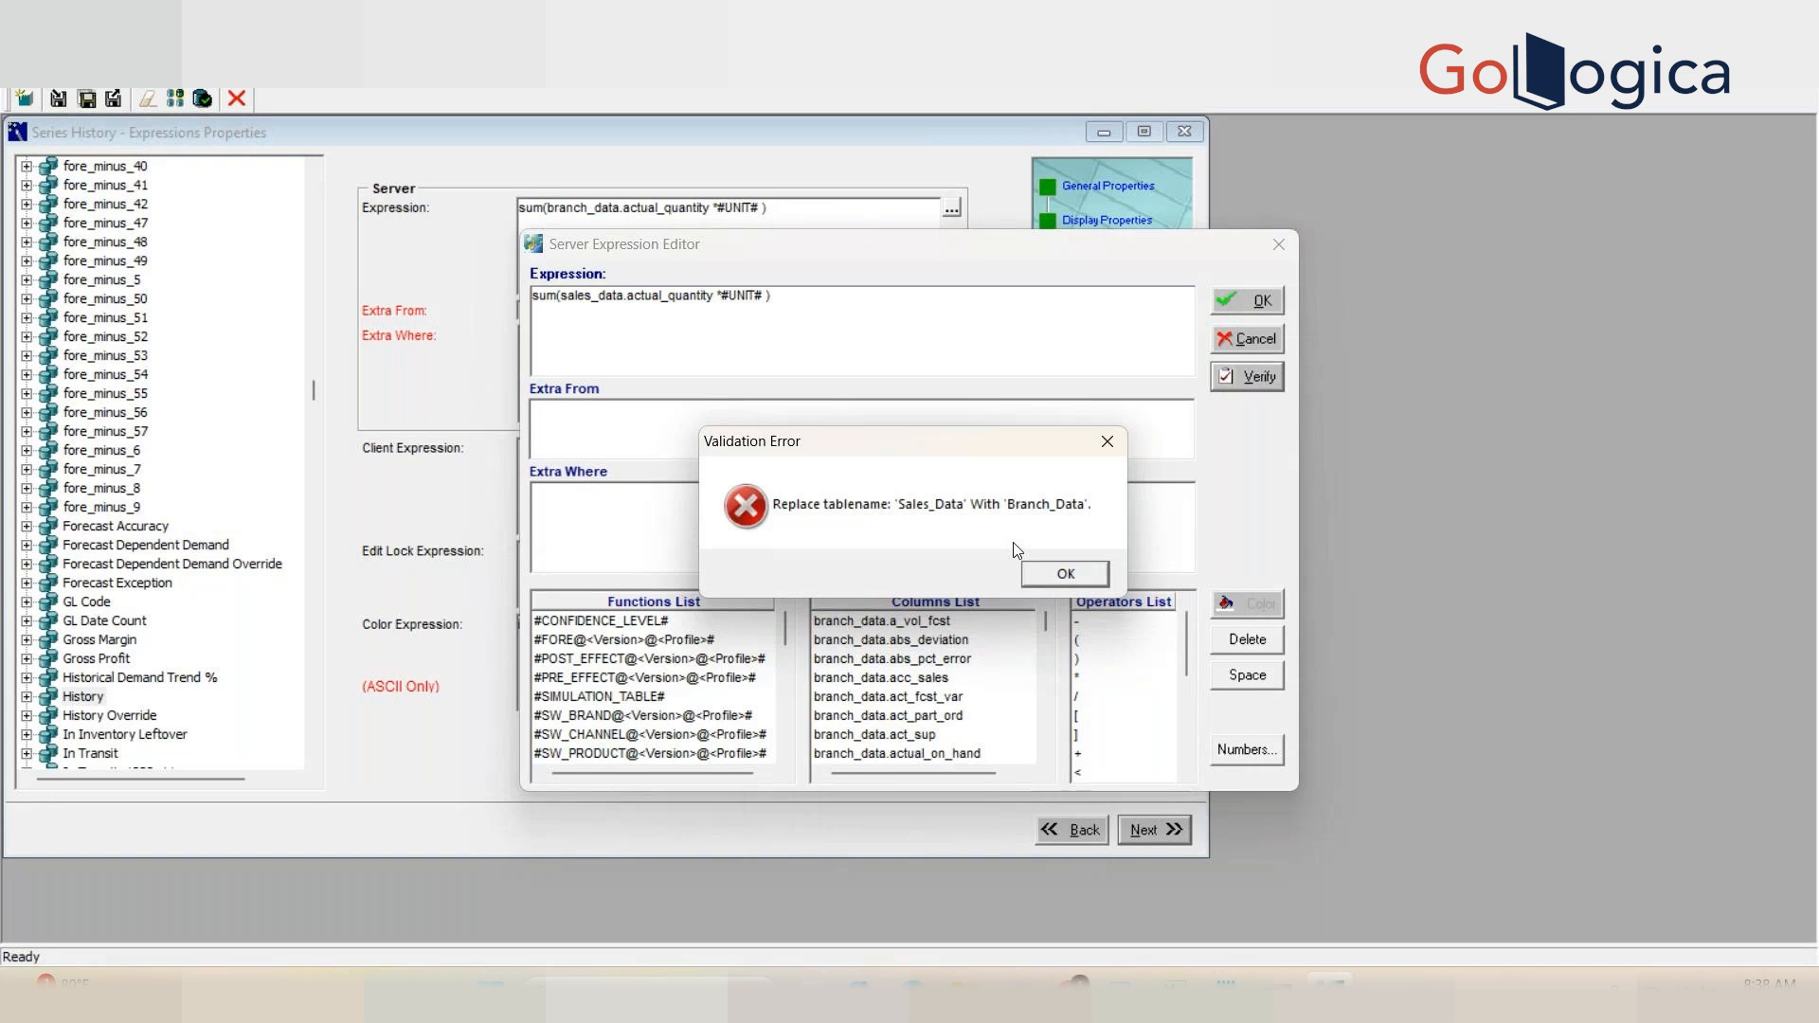
left_click(1061, 573)
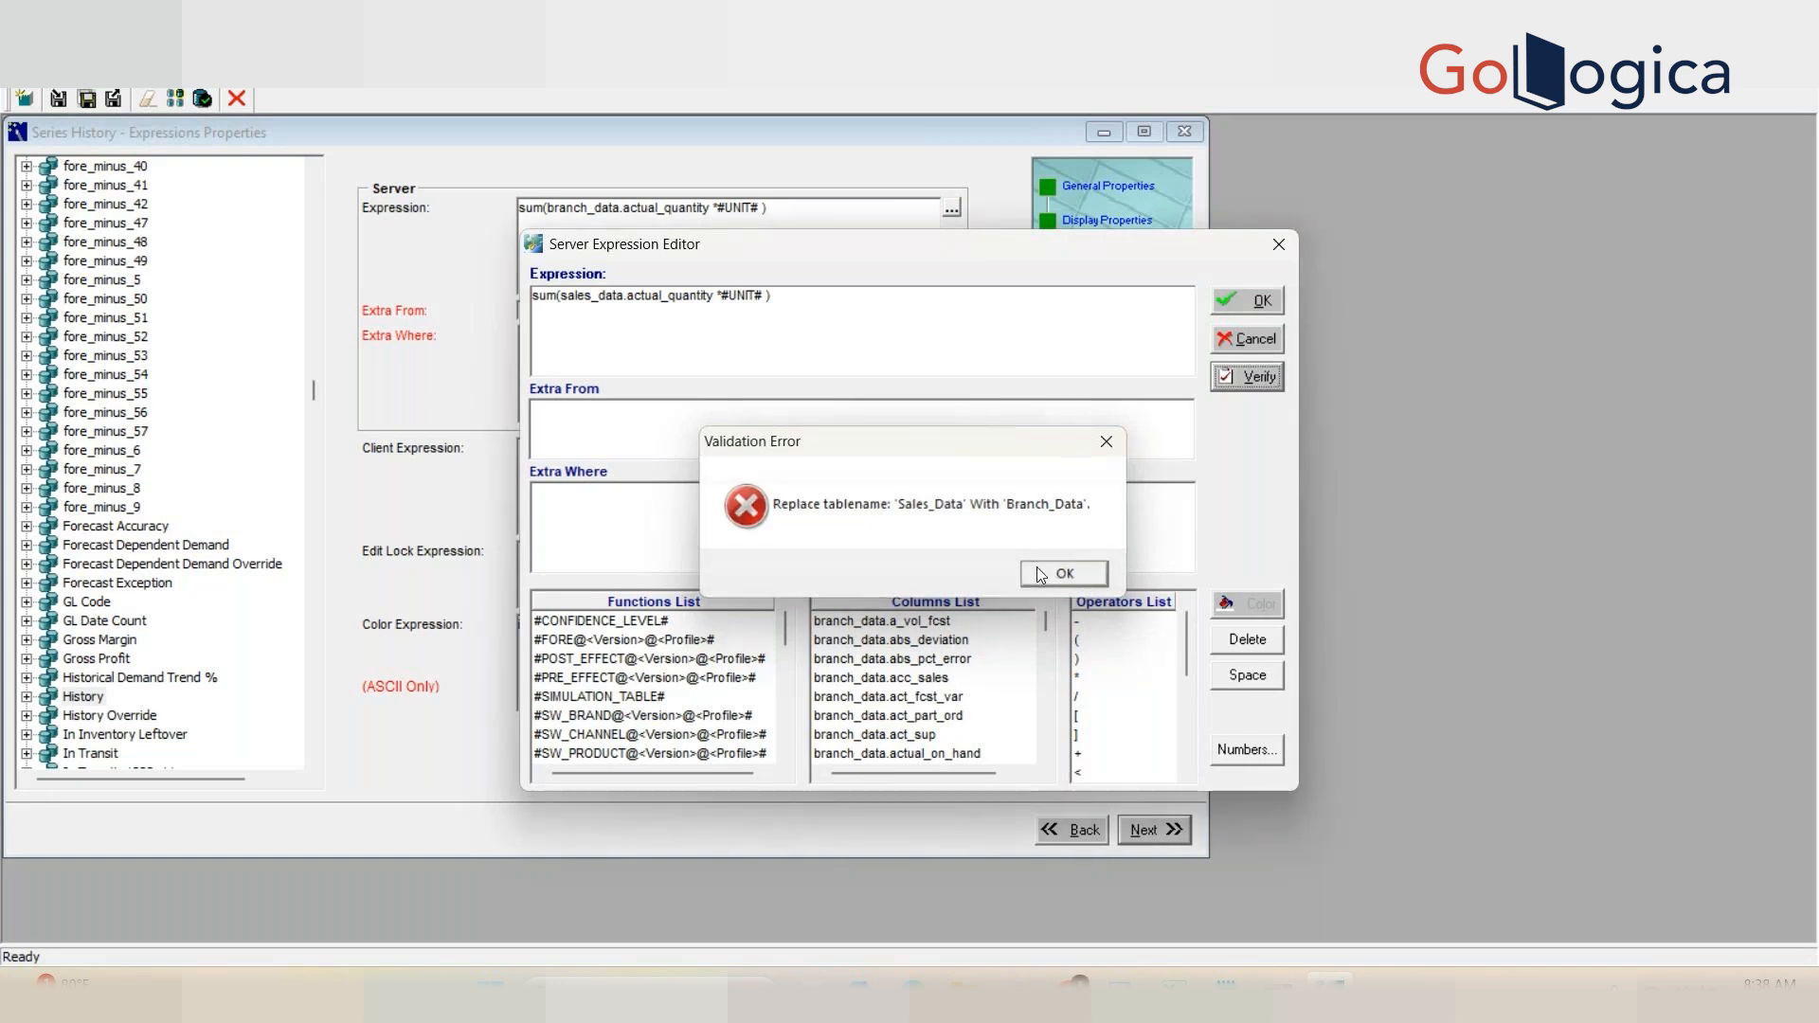
left_click(1247, 328)
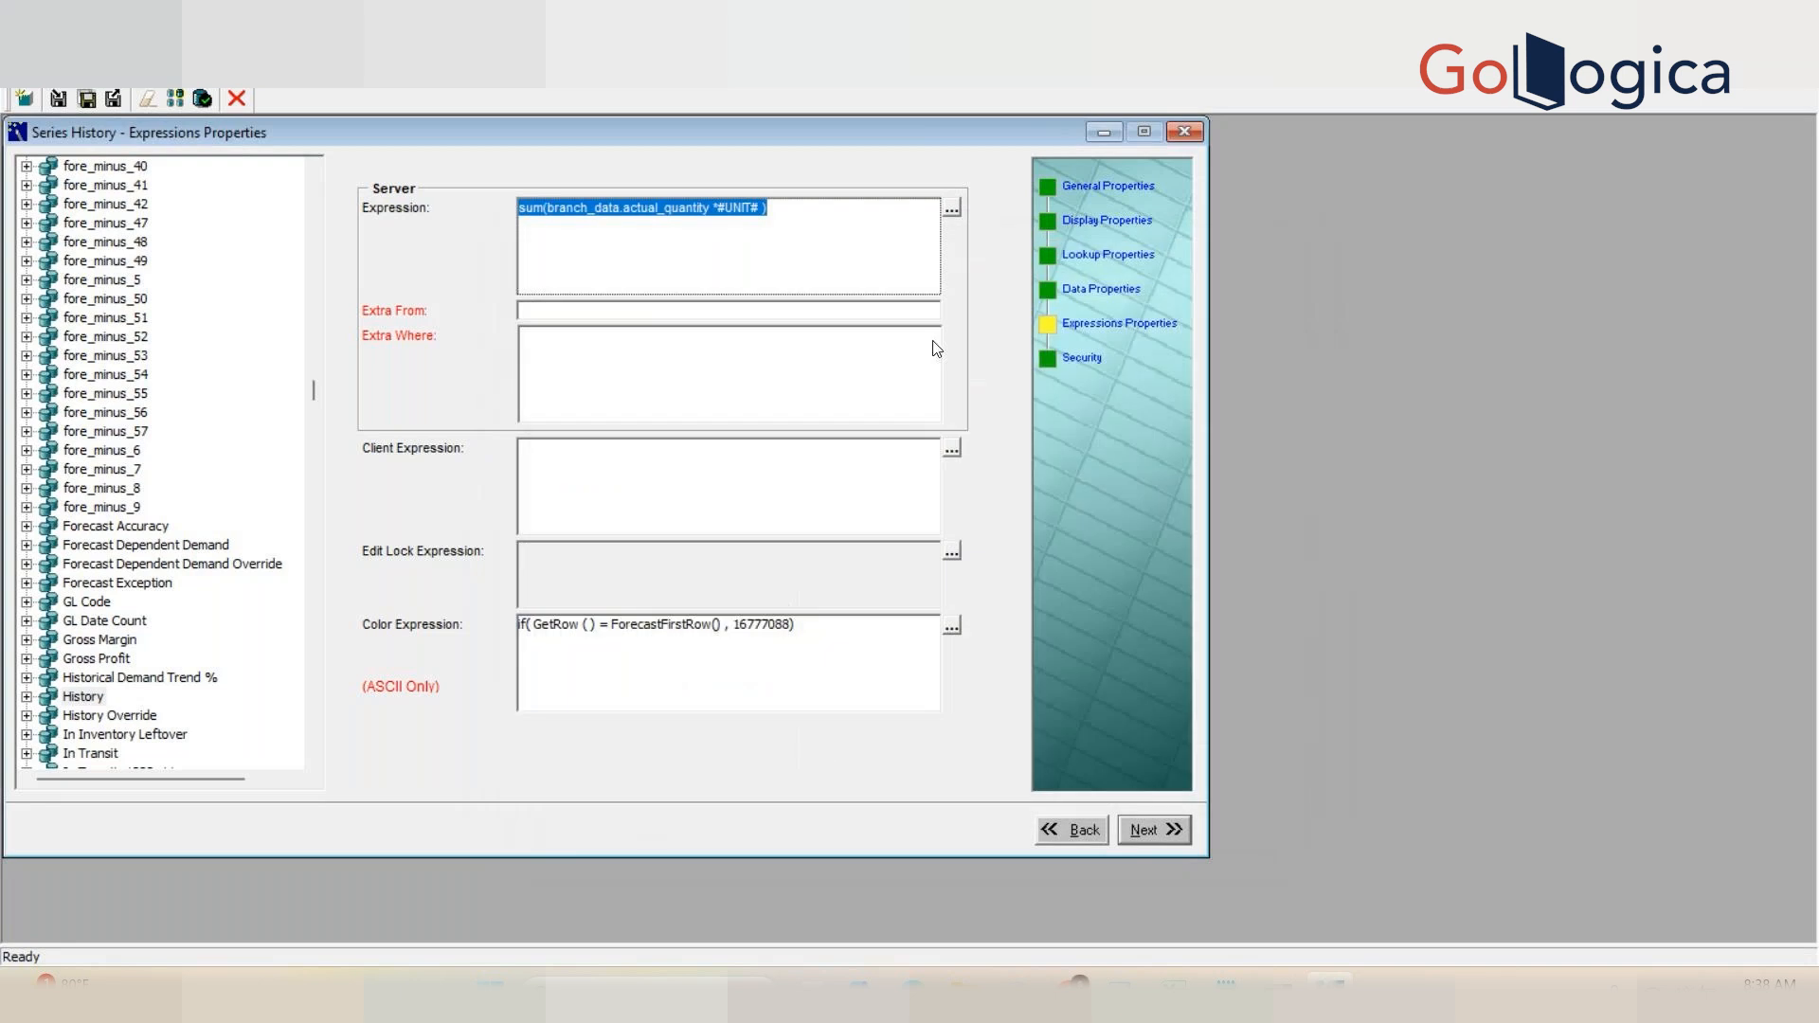
Step: Highlight parts of the server Expression to examine the summed column and the #UNIT# factor
left_click(847, 277)
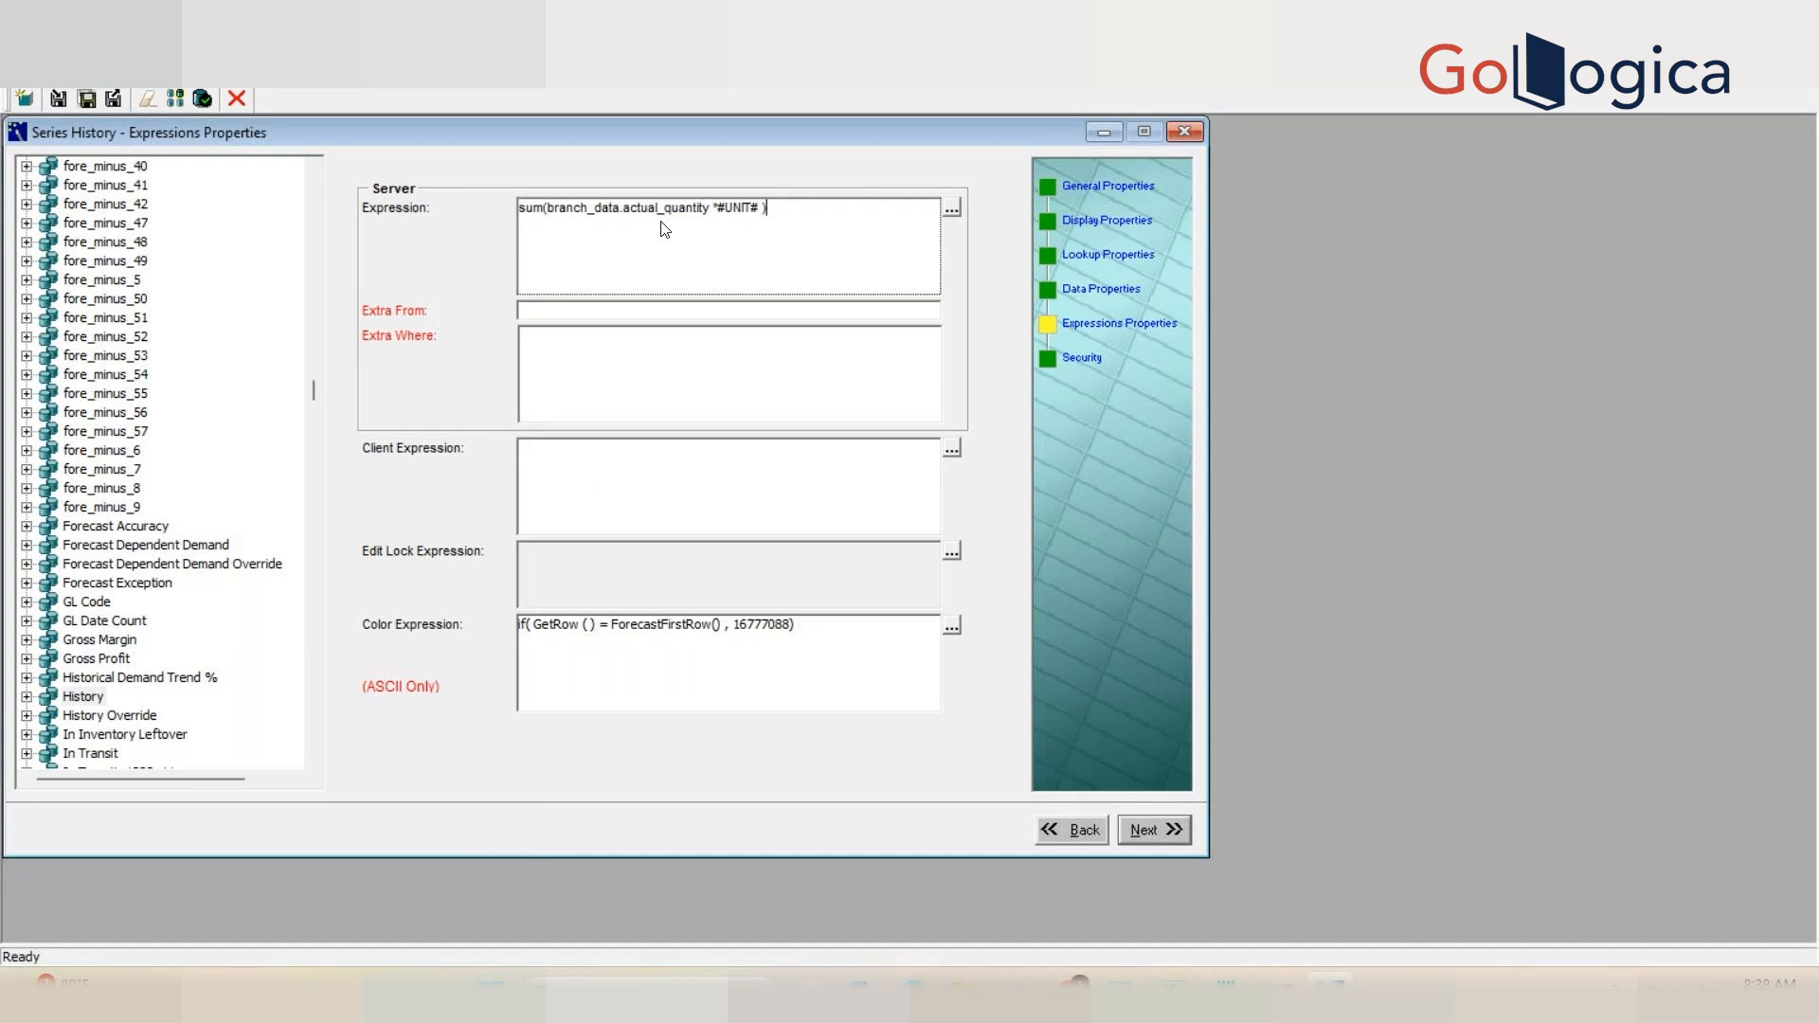
left_click_drag(715, 210, 762, 214)
left_click(735, 216)
left_click_drag(709, 216, 518, 225)
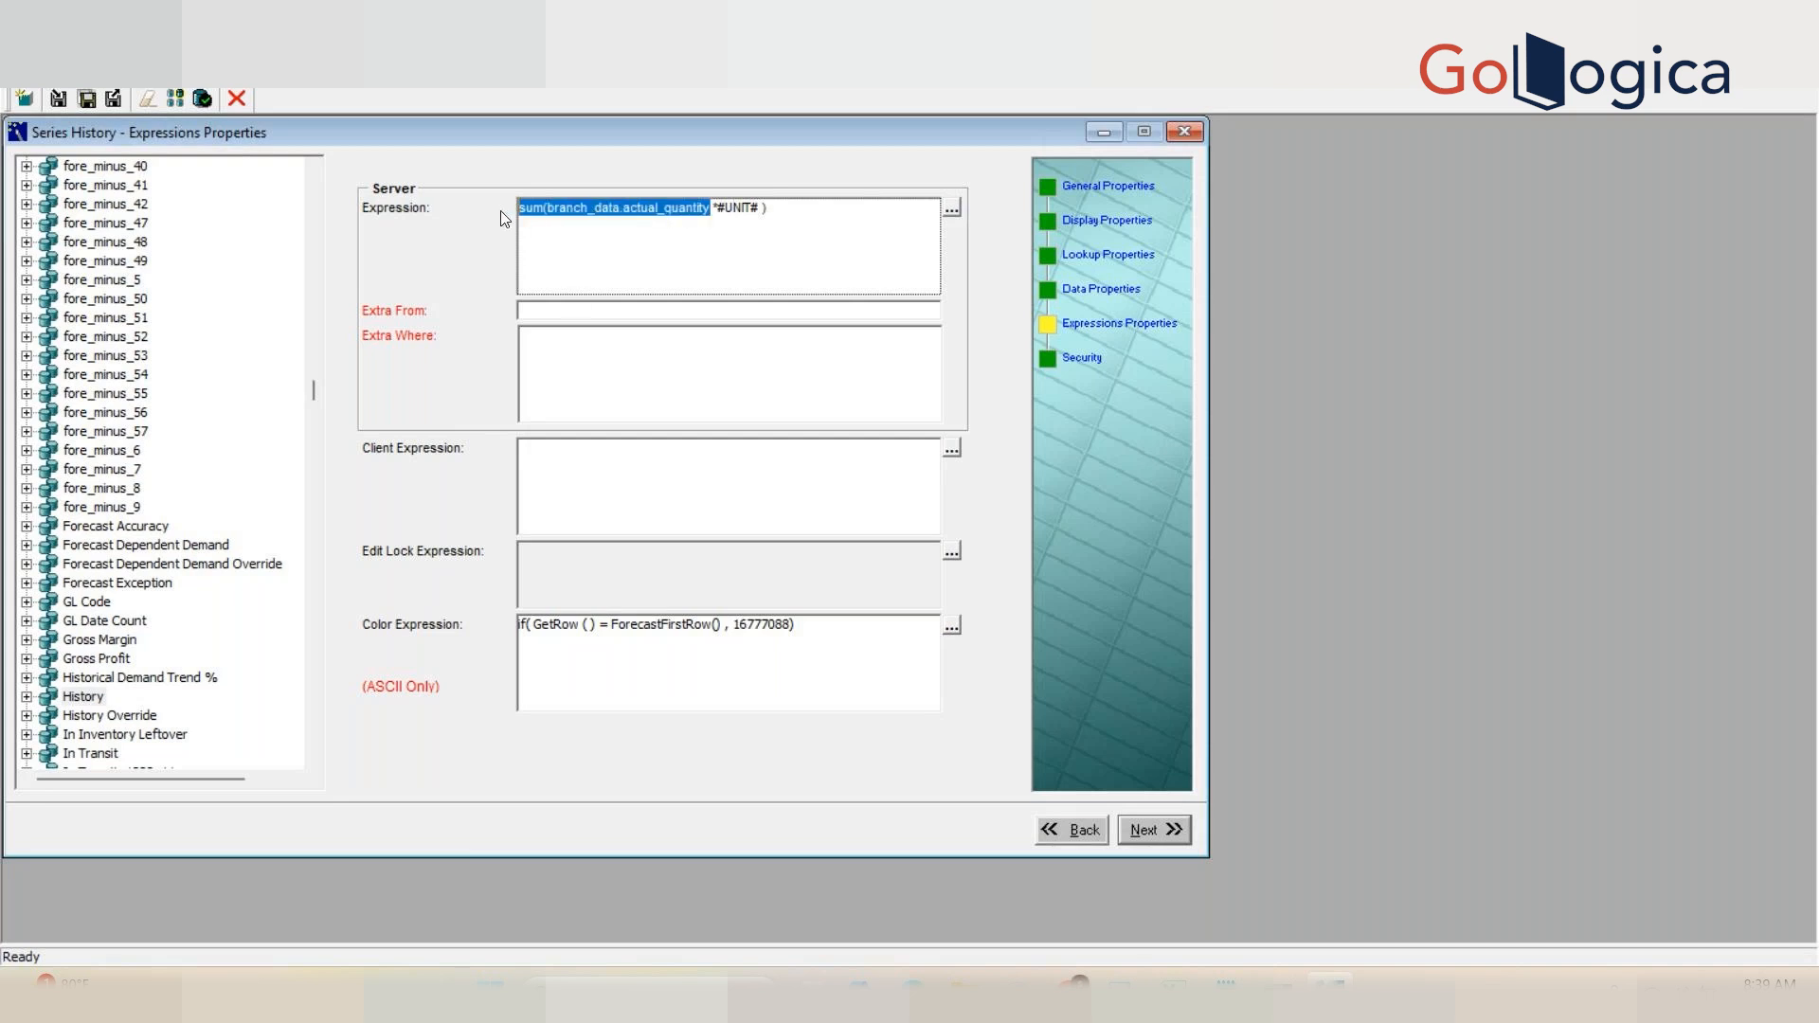
left_click(712, 473)
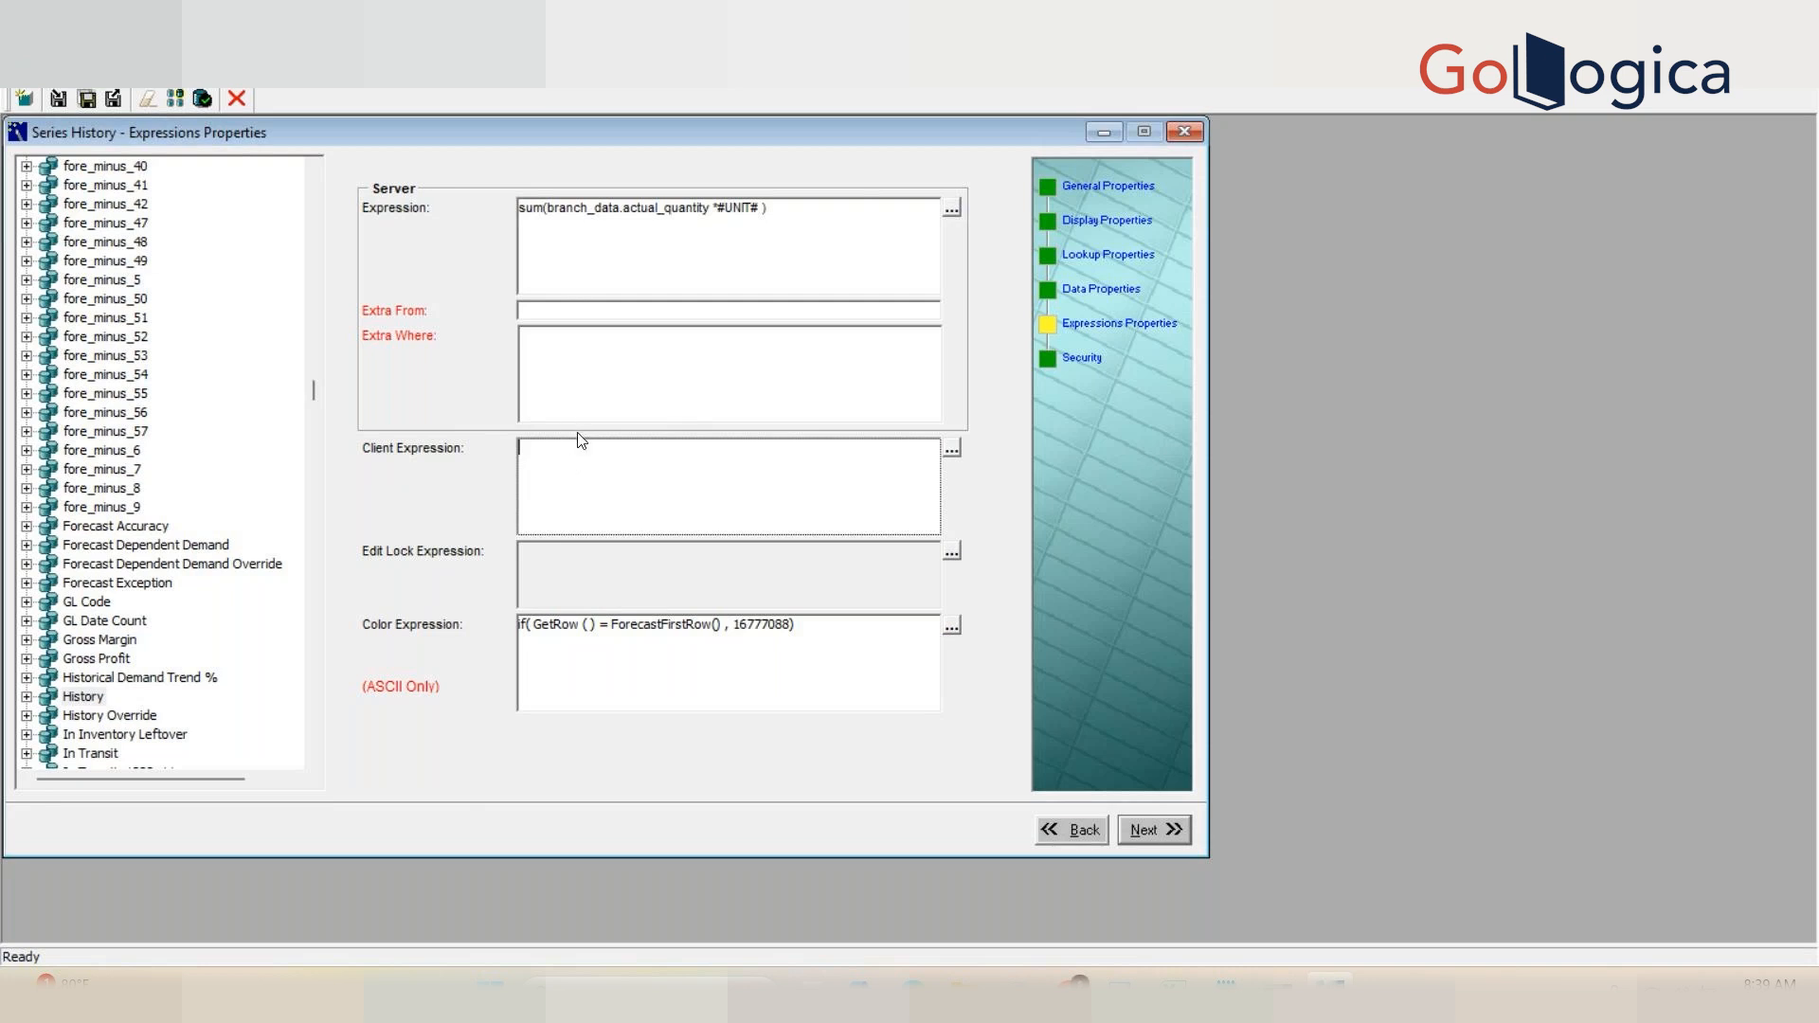
Step: Open the Historical Demand Trend % series to view its expression properties
left_click(177, 679)
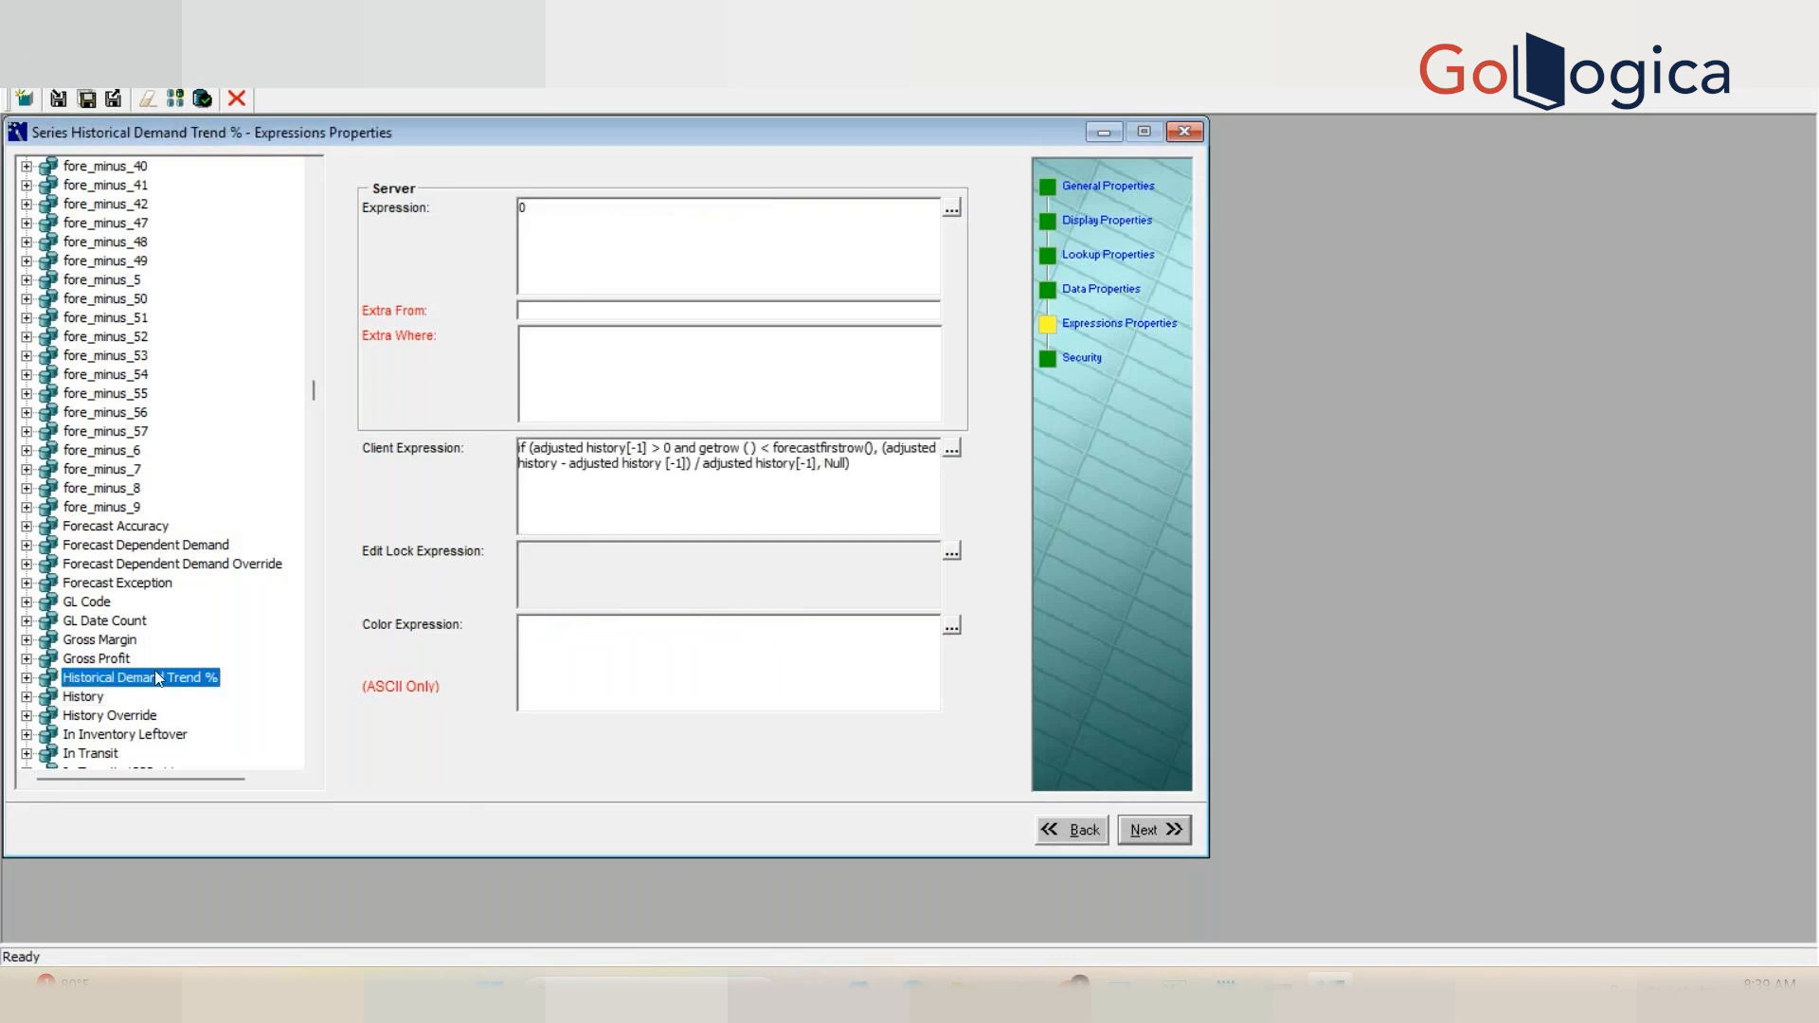
key("Down")
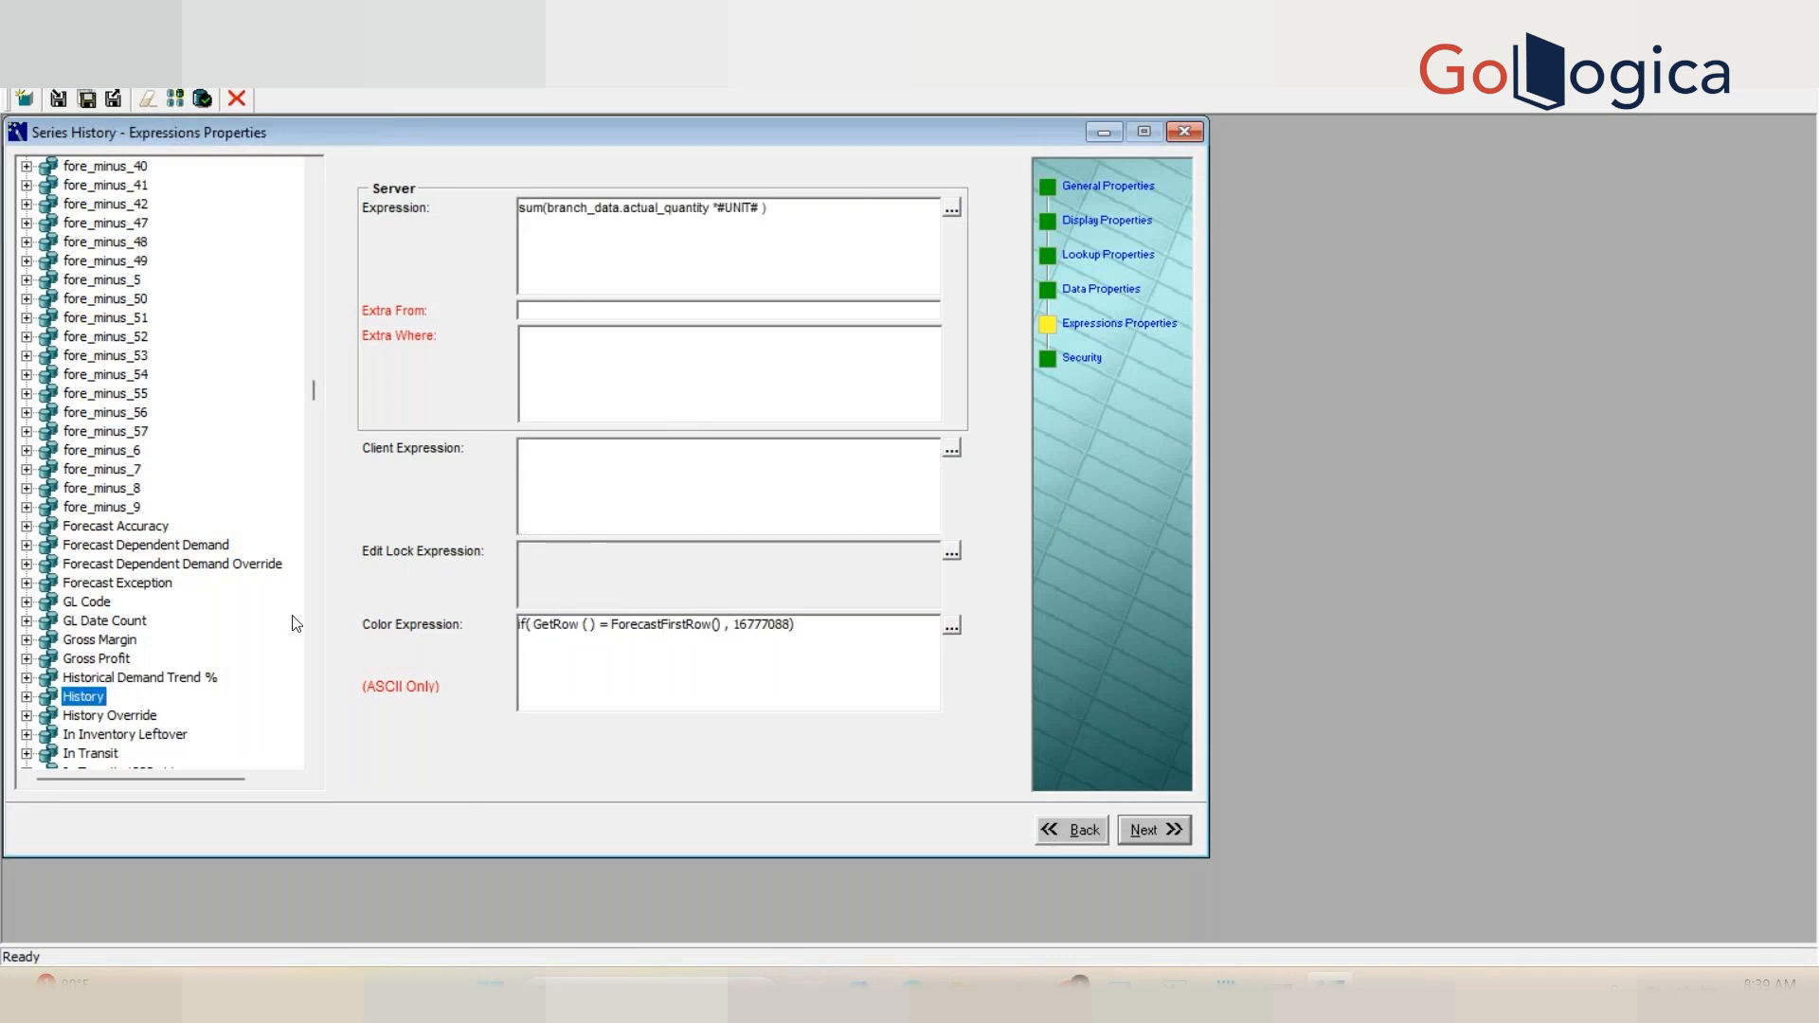
left_click(174, 680)
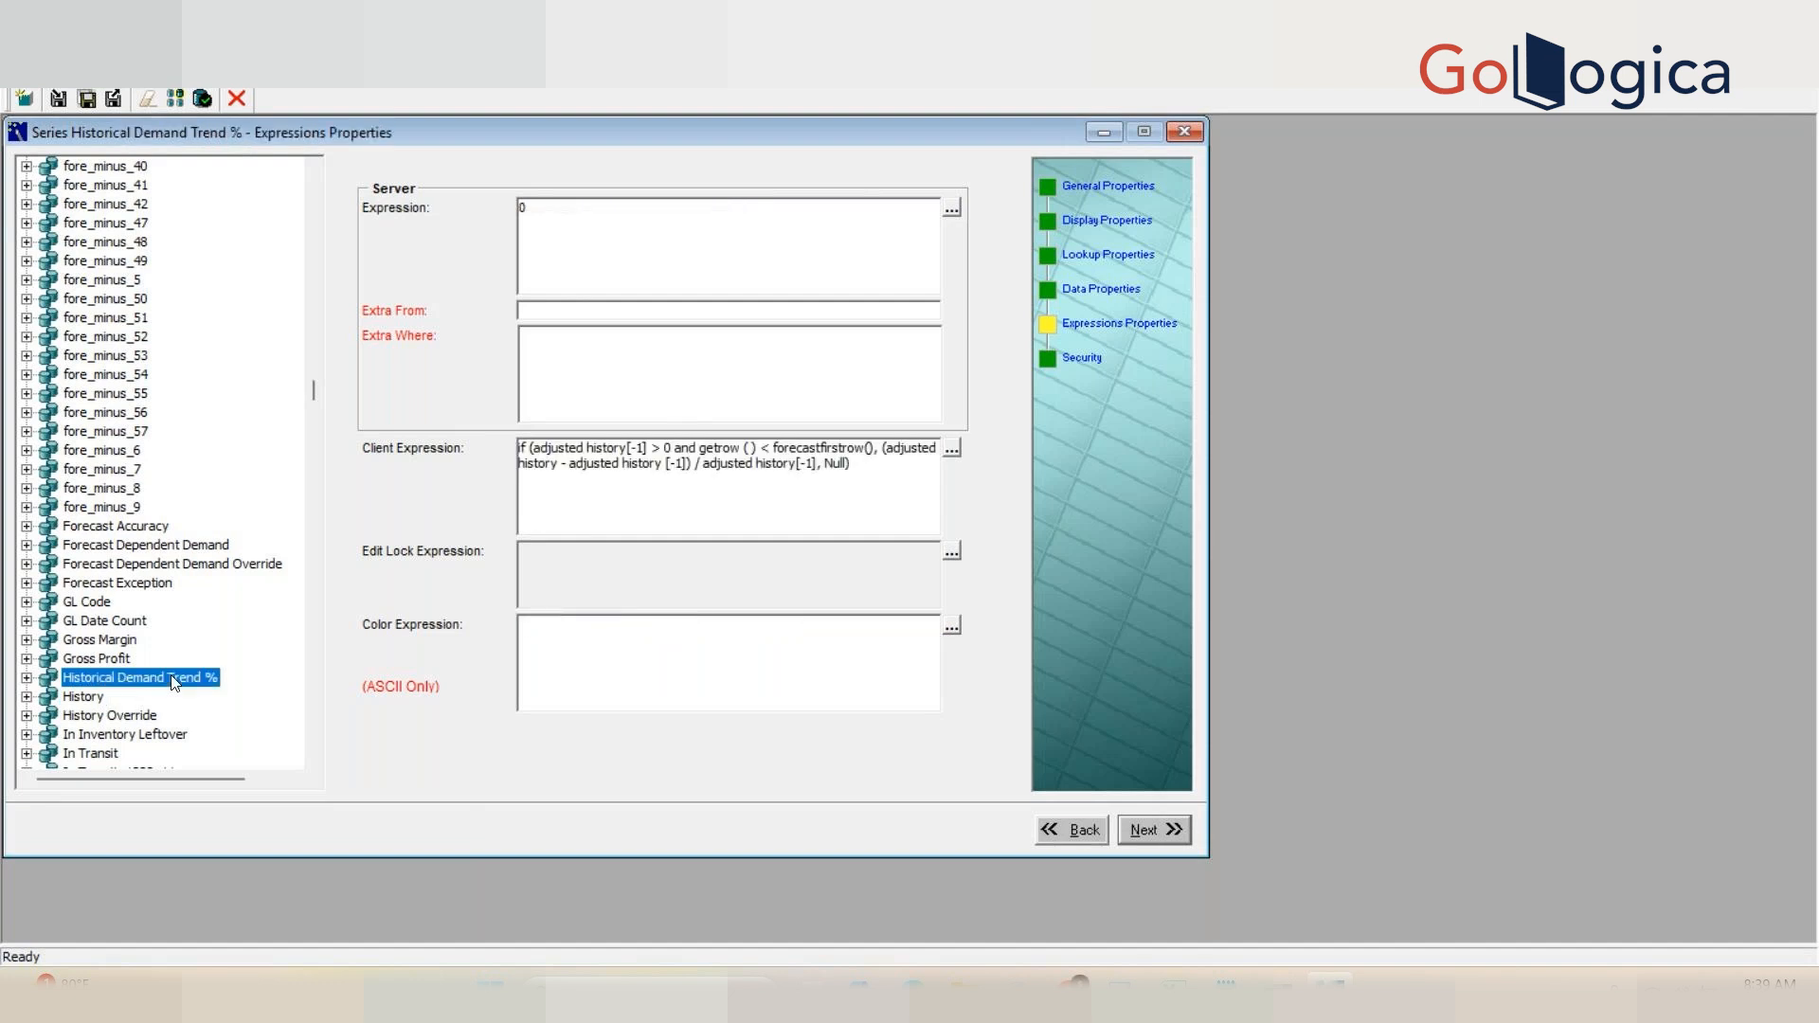
Step: Highlight parts of the Historical Demand Trend % client expression, then open the History series' expression properties
left_click(539, 452)
left_click(543, 455)
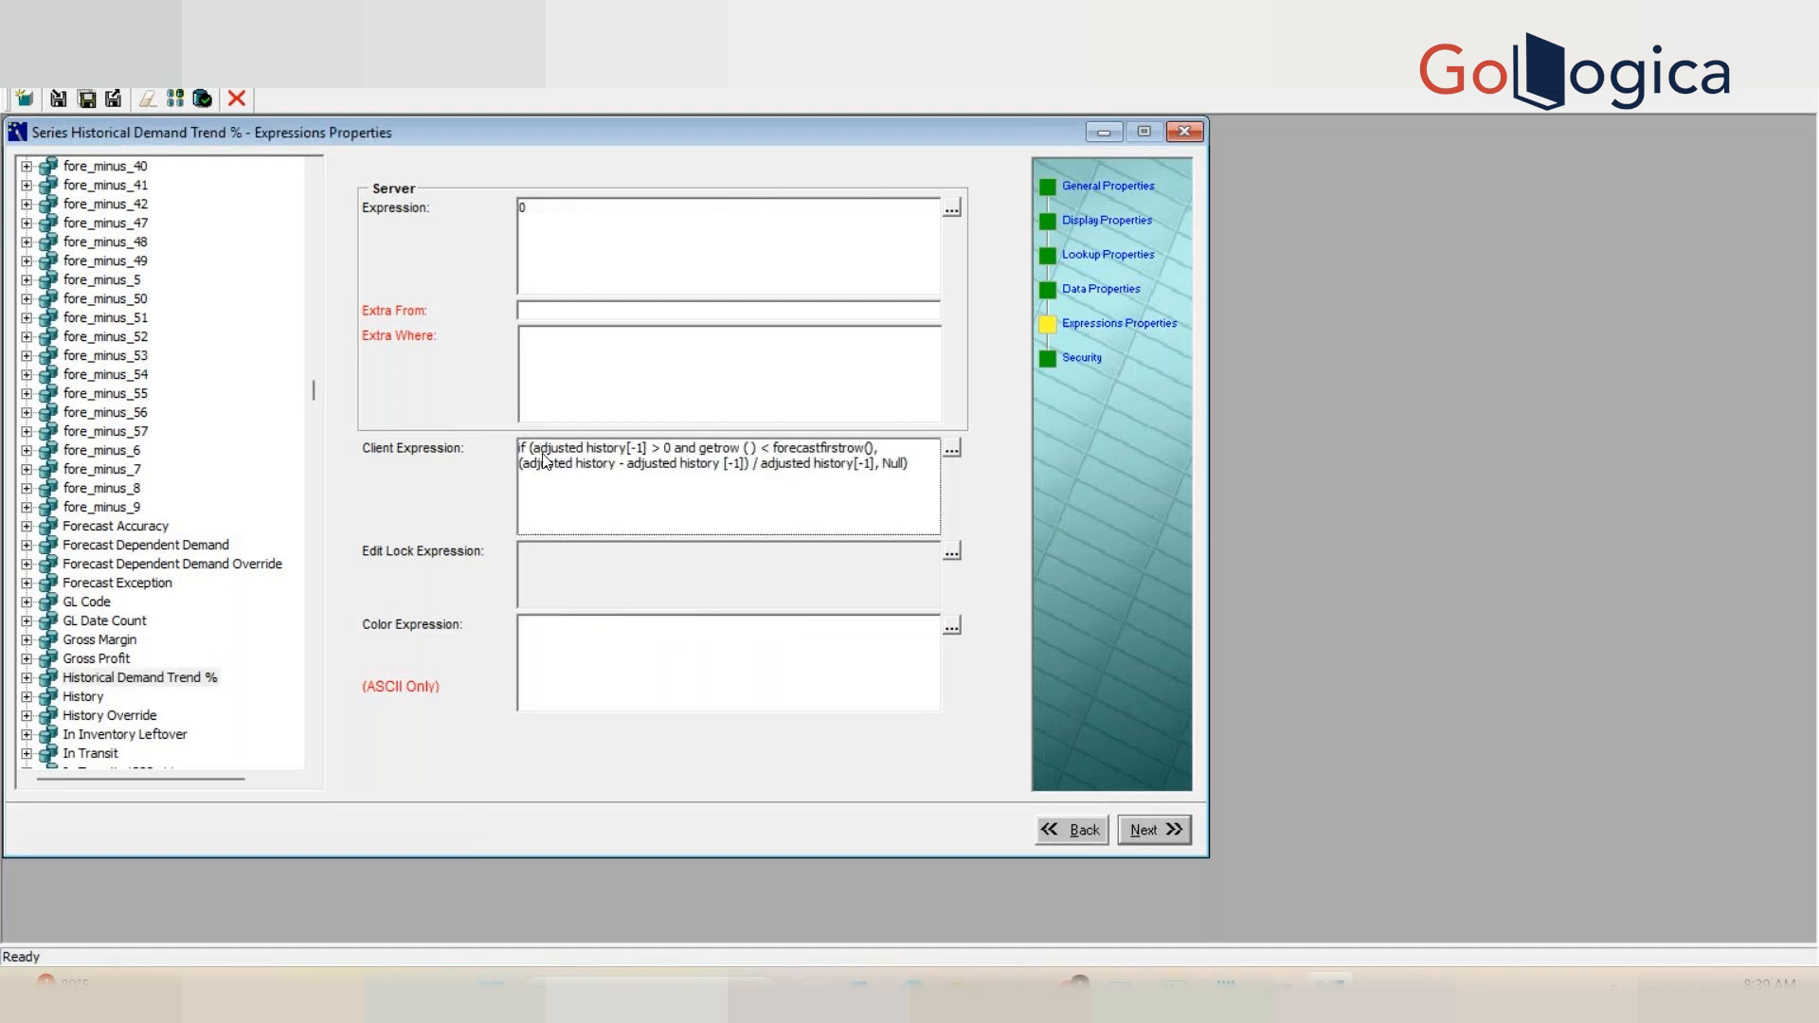
left_click_drag(542, 454, 641, 468)
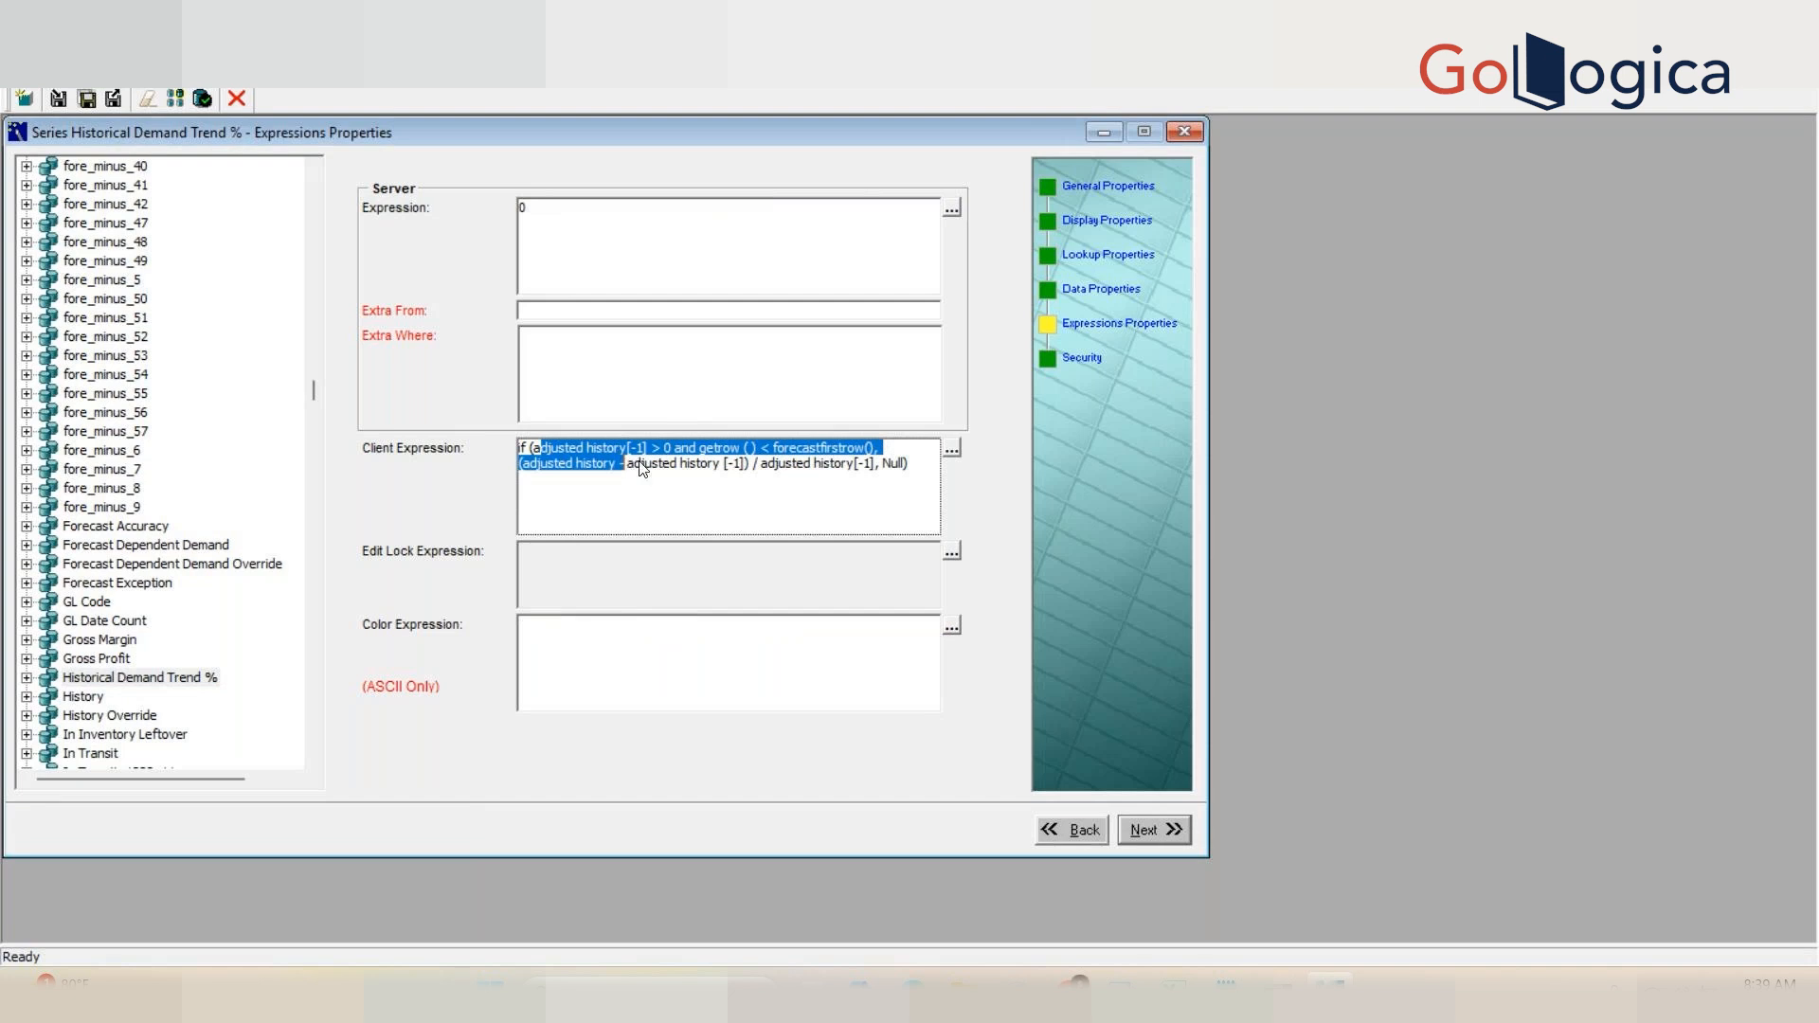
left_click(661, 468)
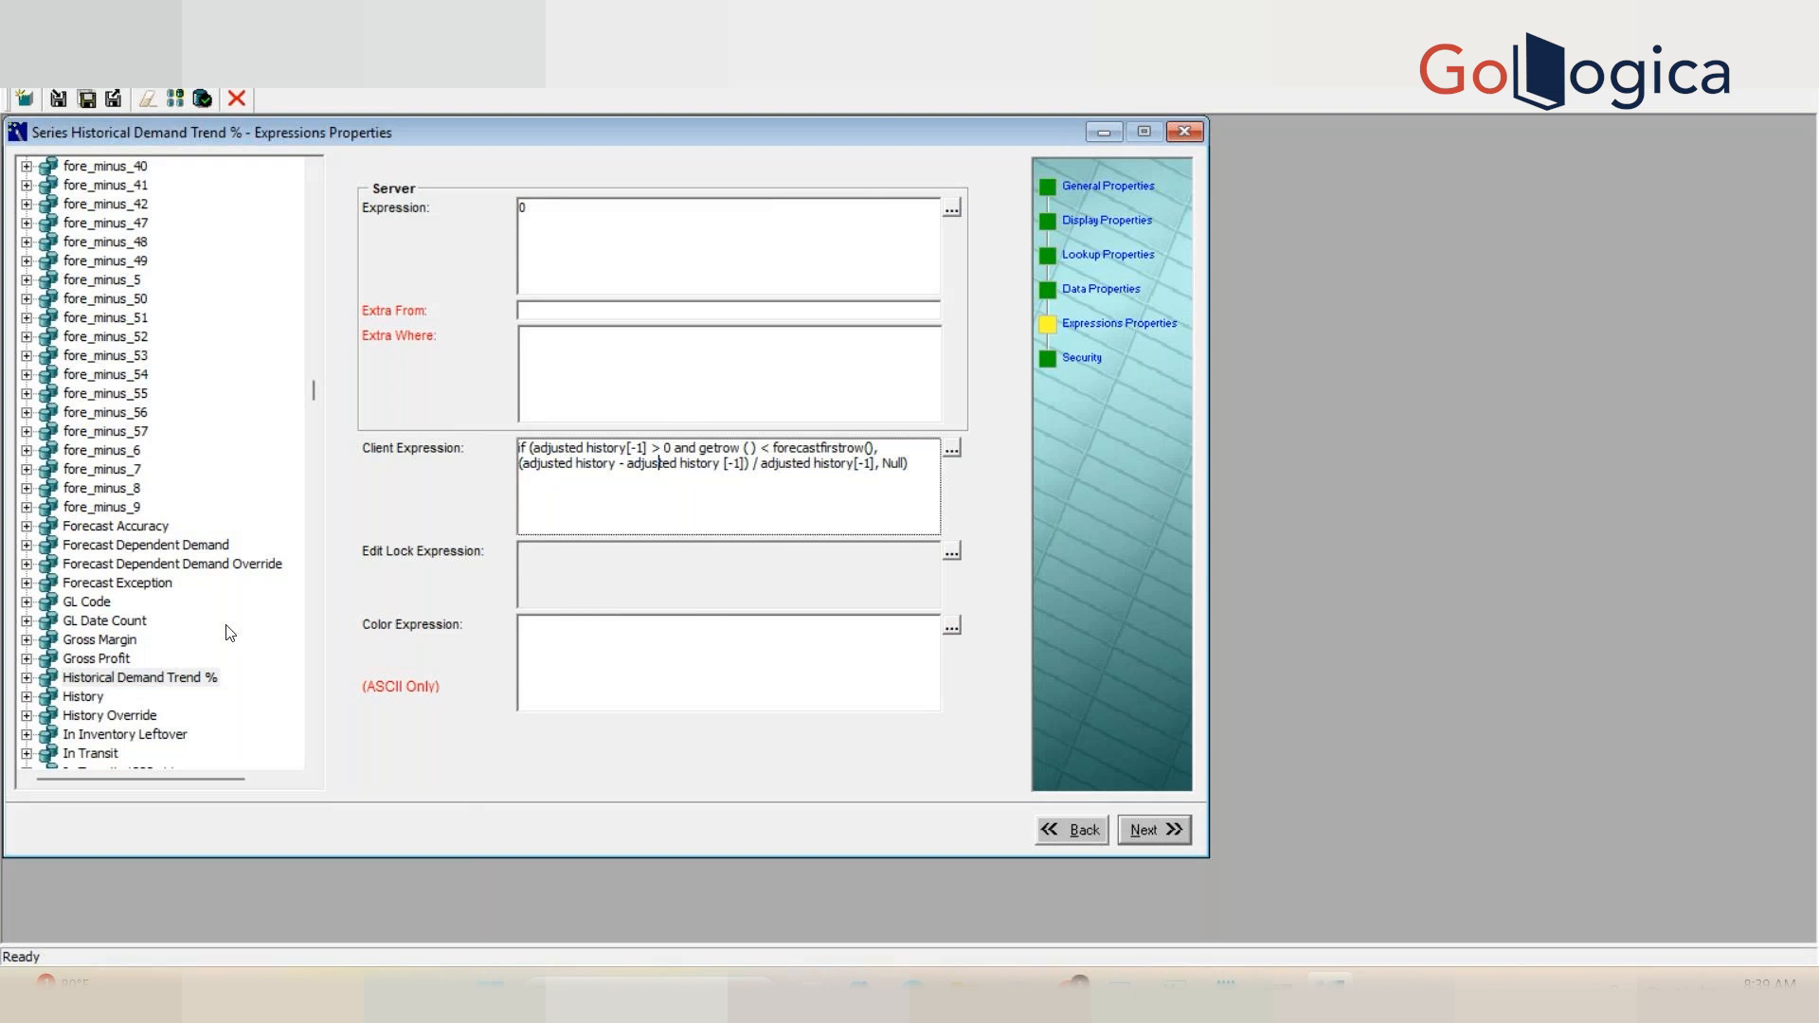
left_click(105, 698)
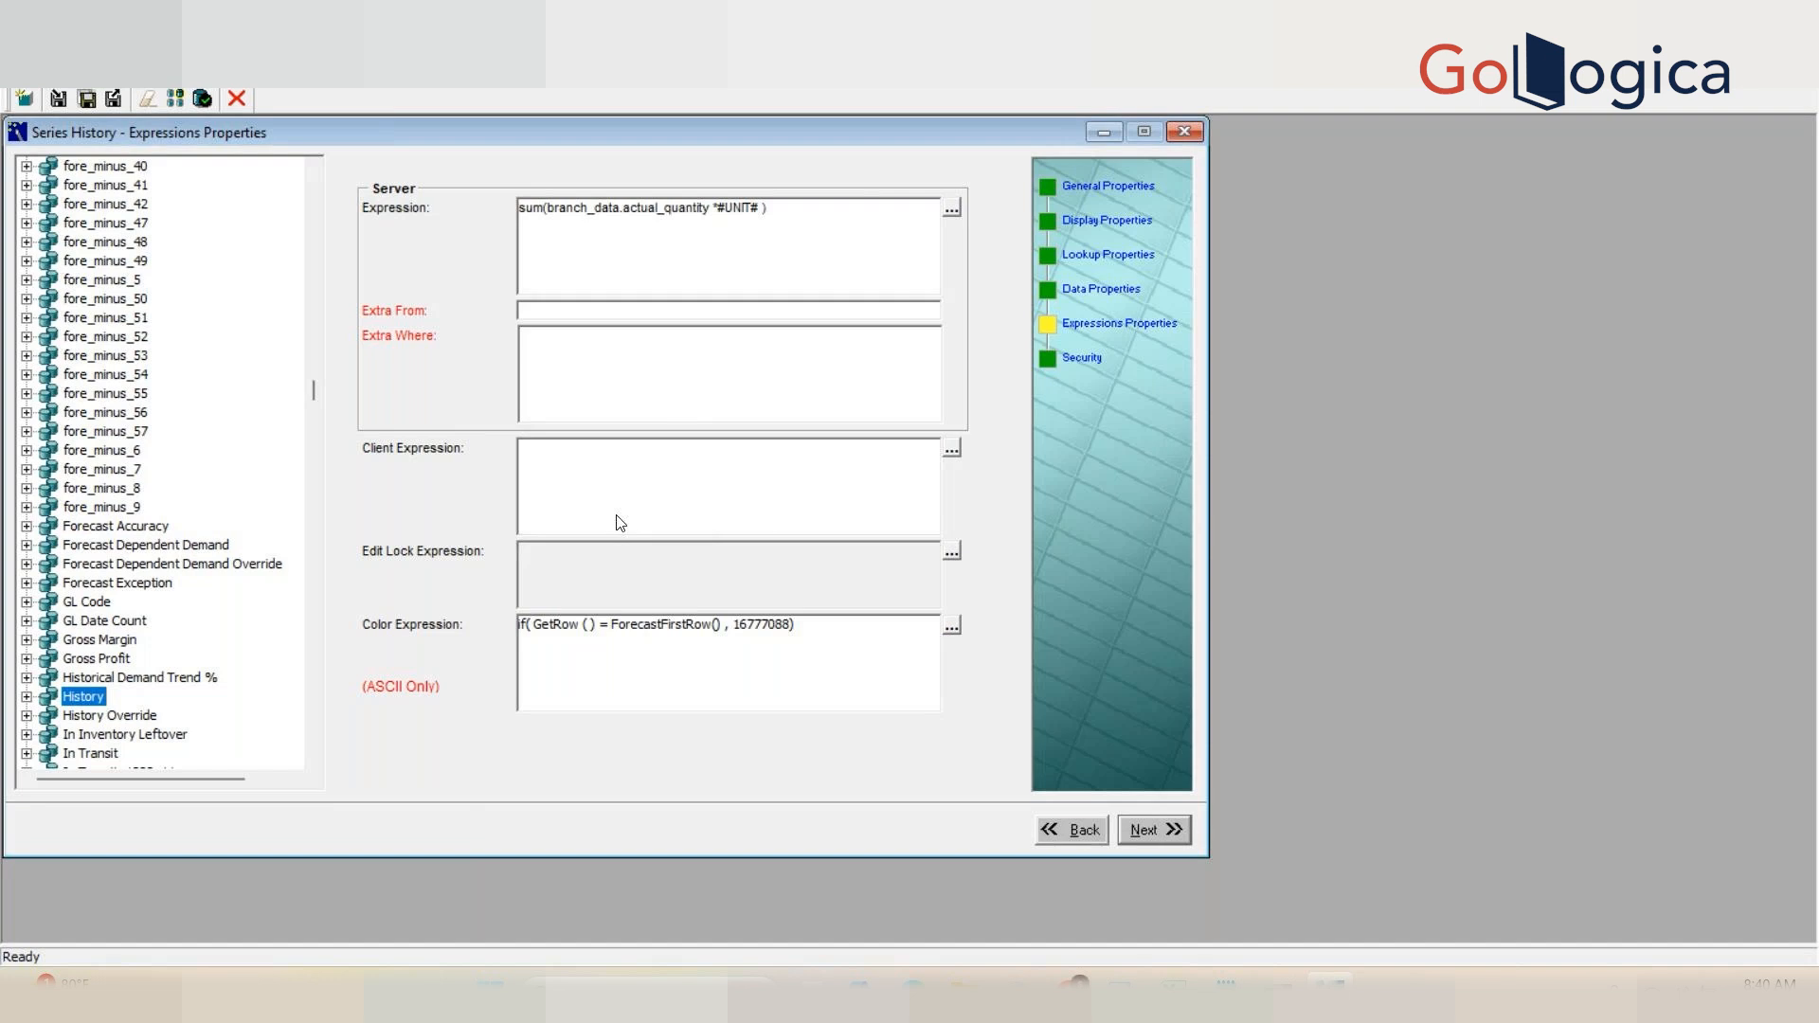
Step: Switch to the Excel aggregation workbook on the 04May2025 sheet
mouse_move(1173, 986)
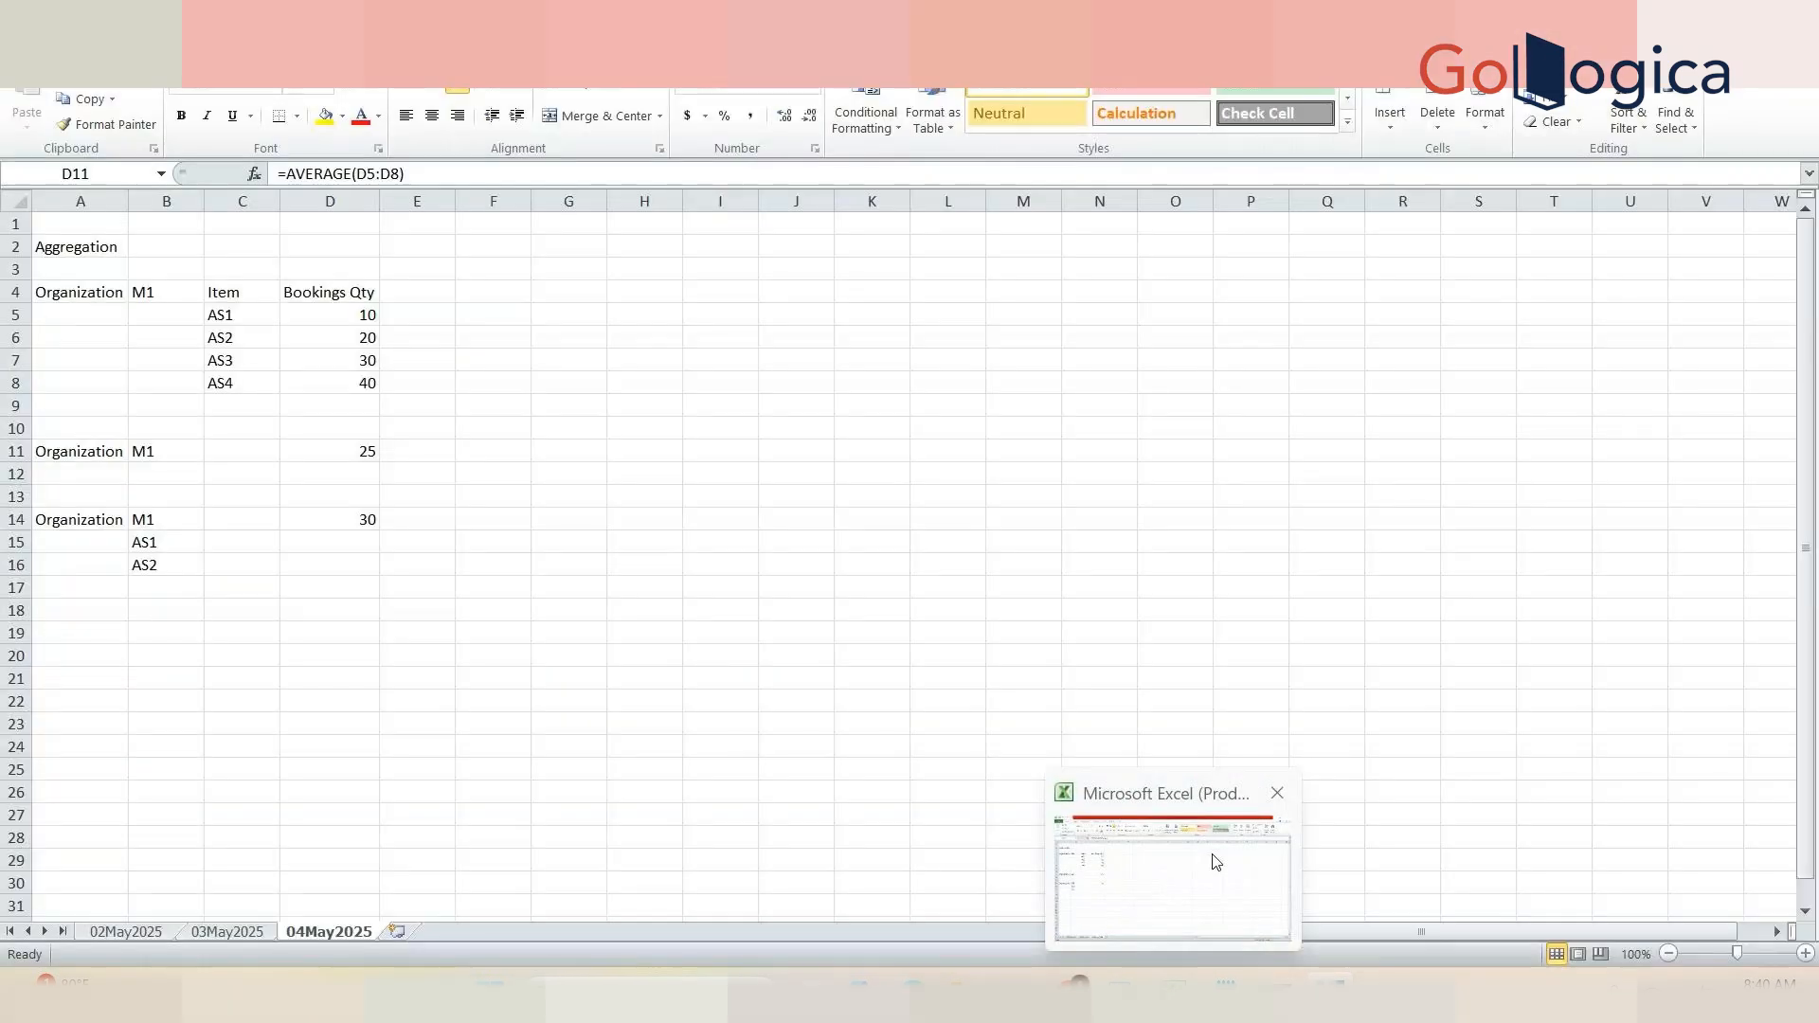
left_click(1216, 862)
left_click(520, 314)
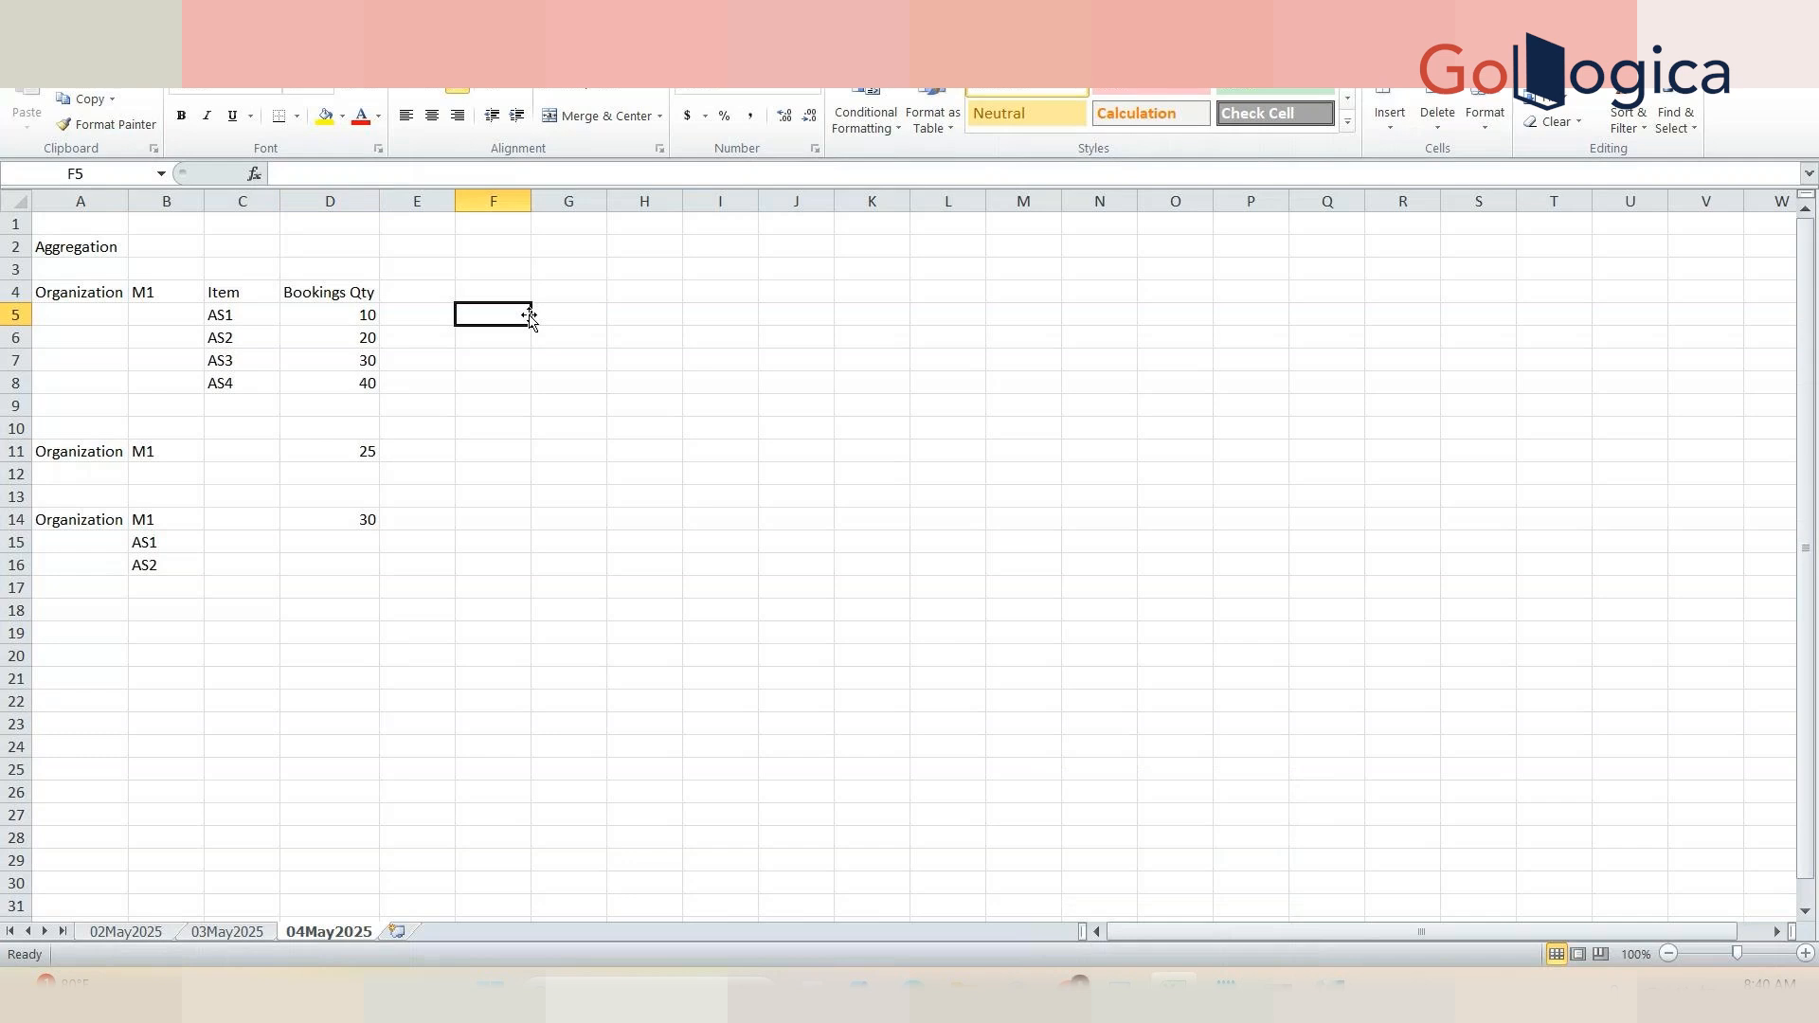
Step: Copy the Organization, M1, Item and Bookings Qty table A4:D8 and paste it starting at A19
left_click(312, 296)
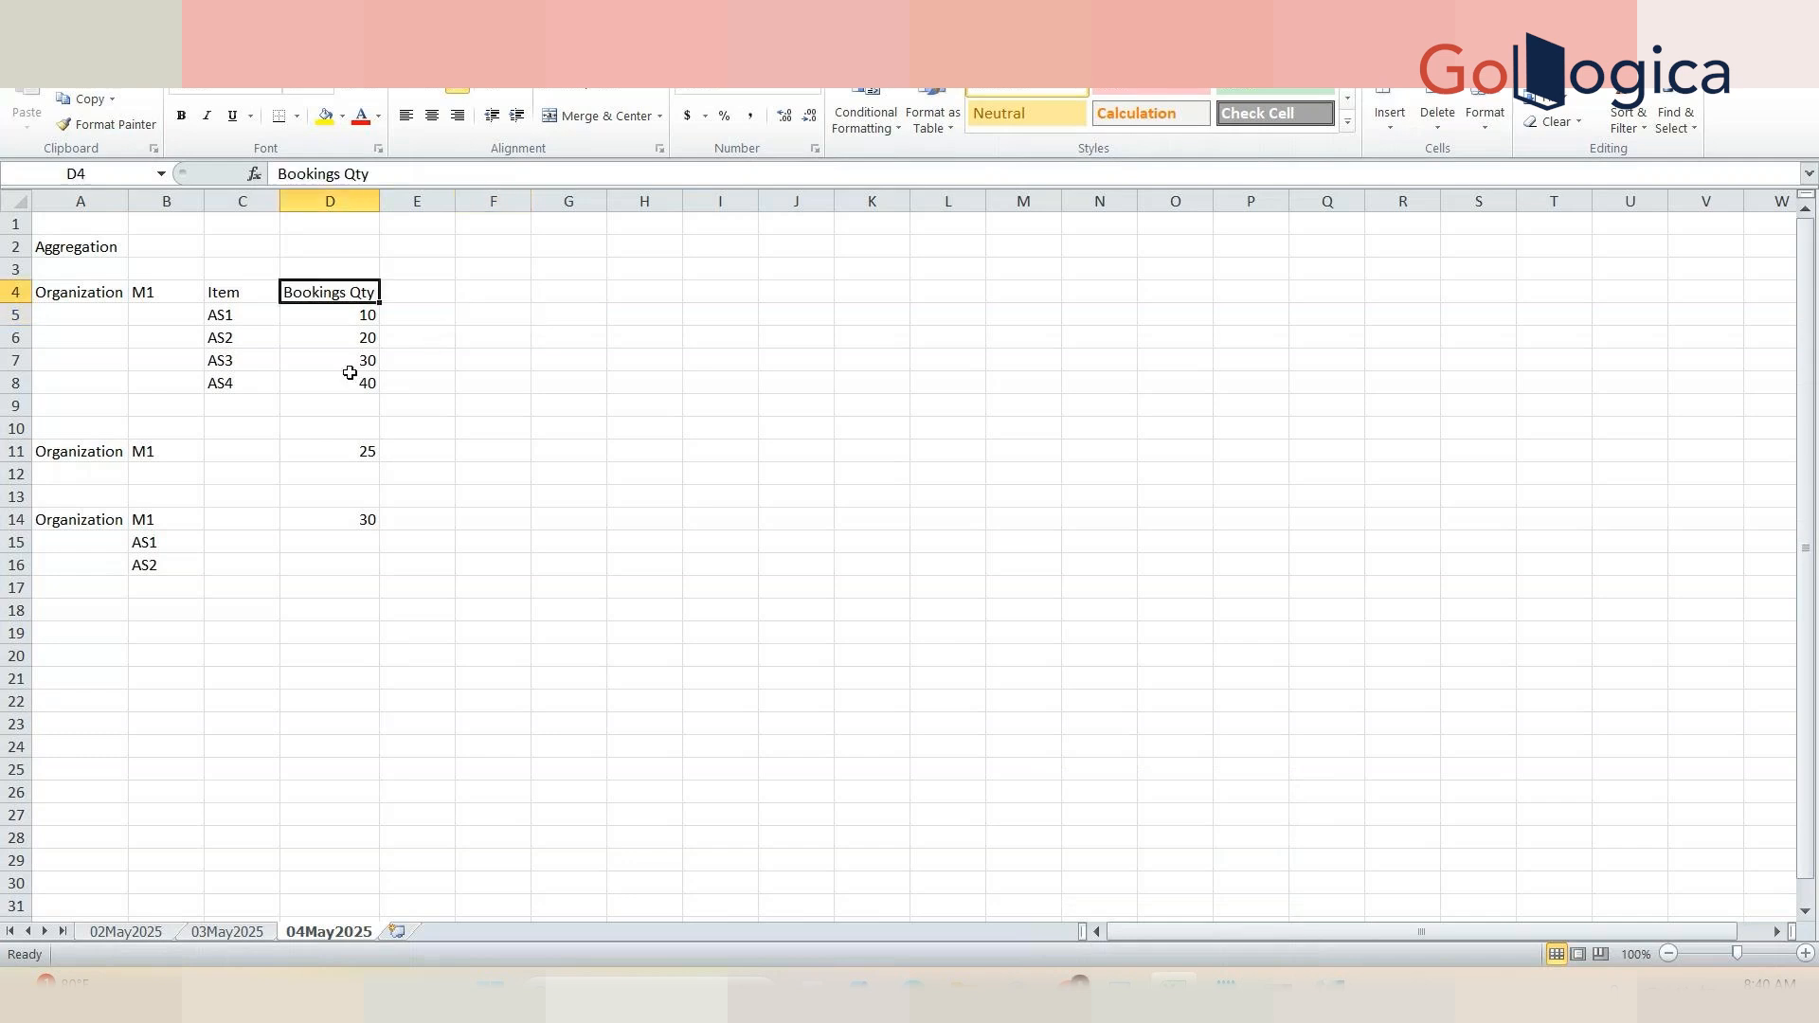
left_click(65, 293)
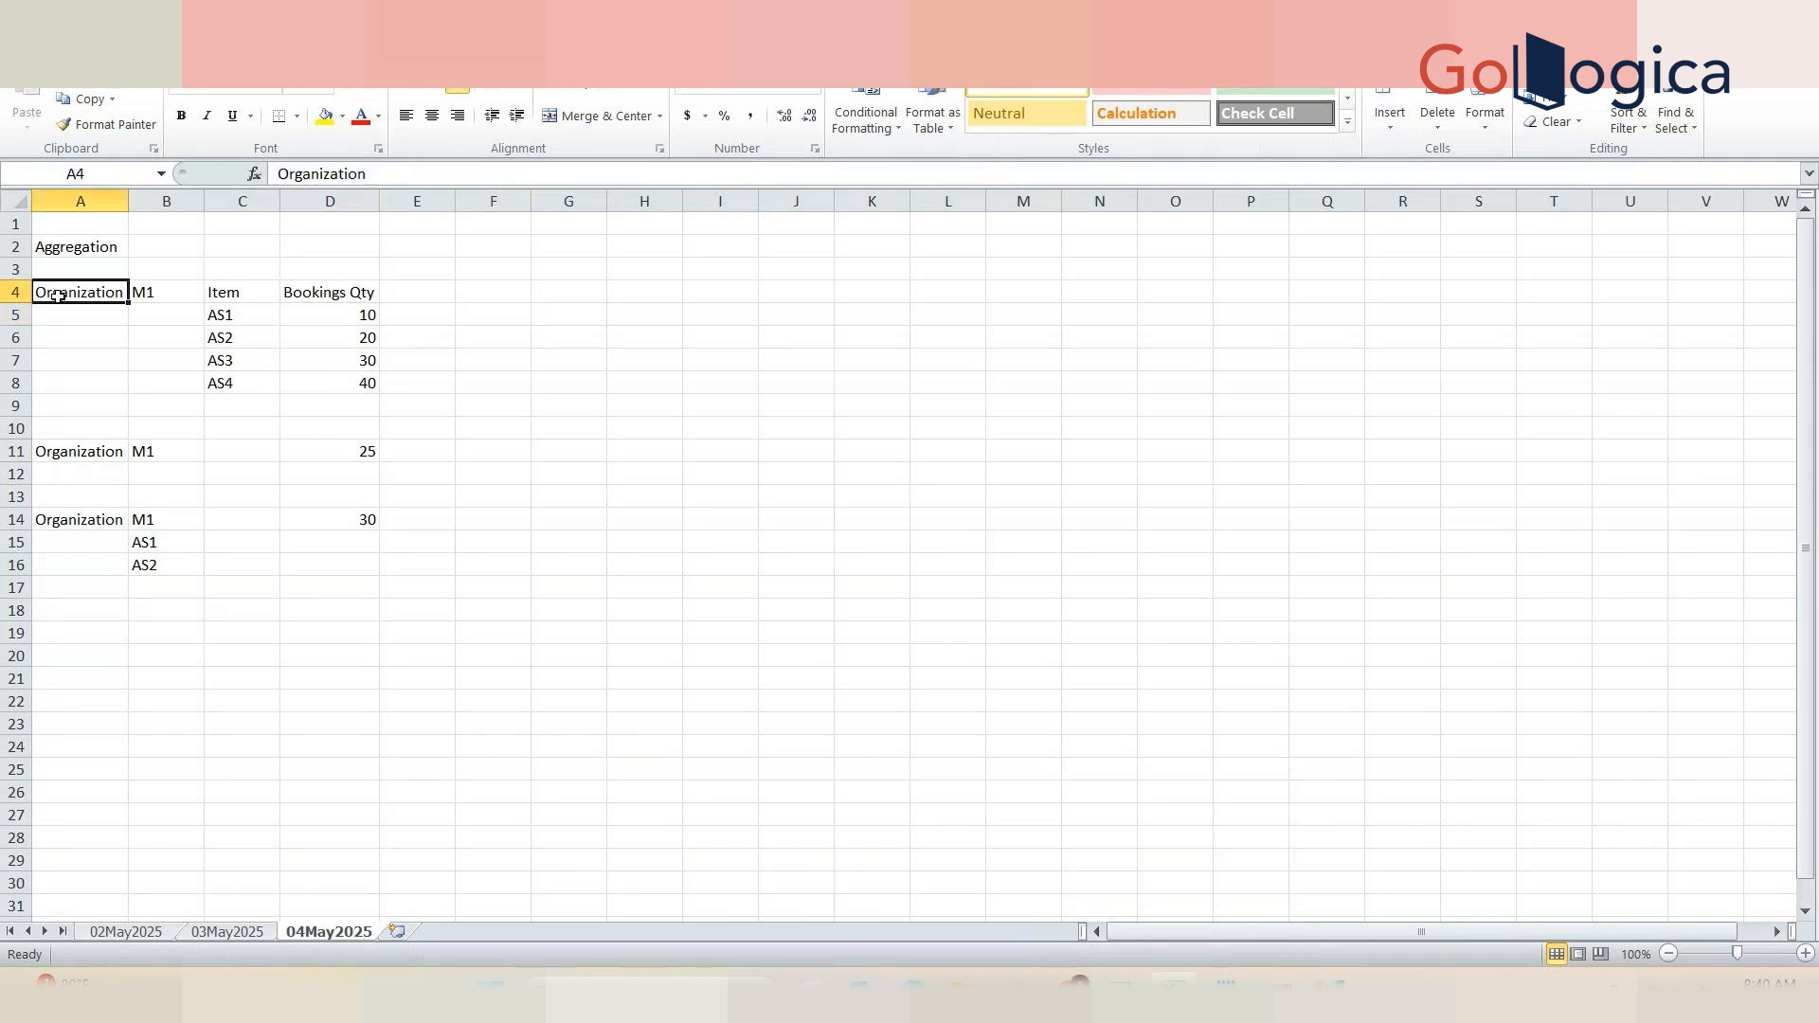
key("shift+Right")
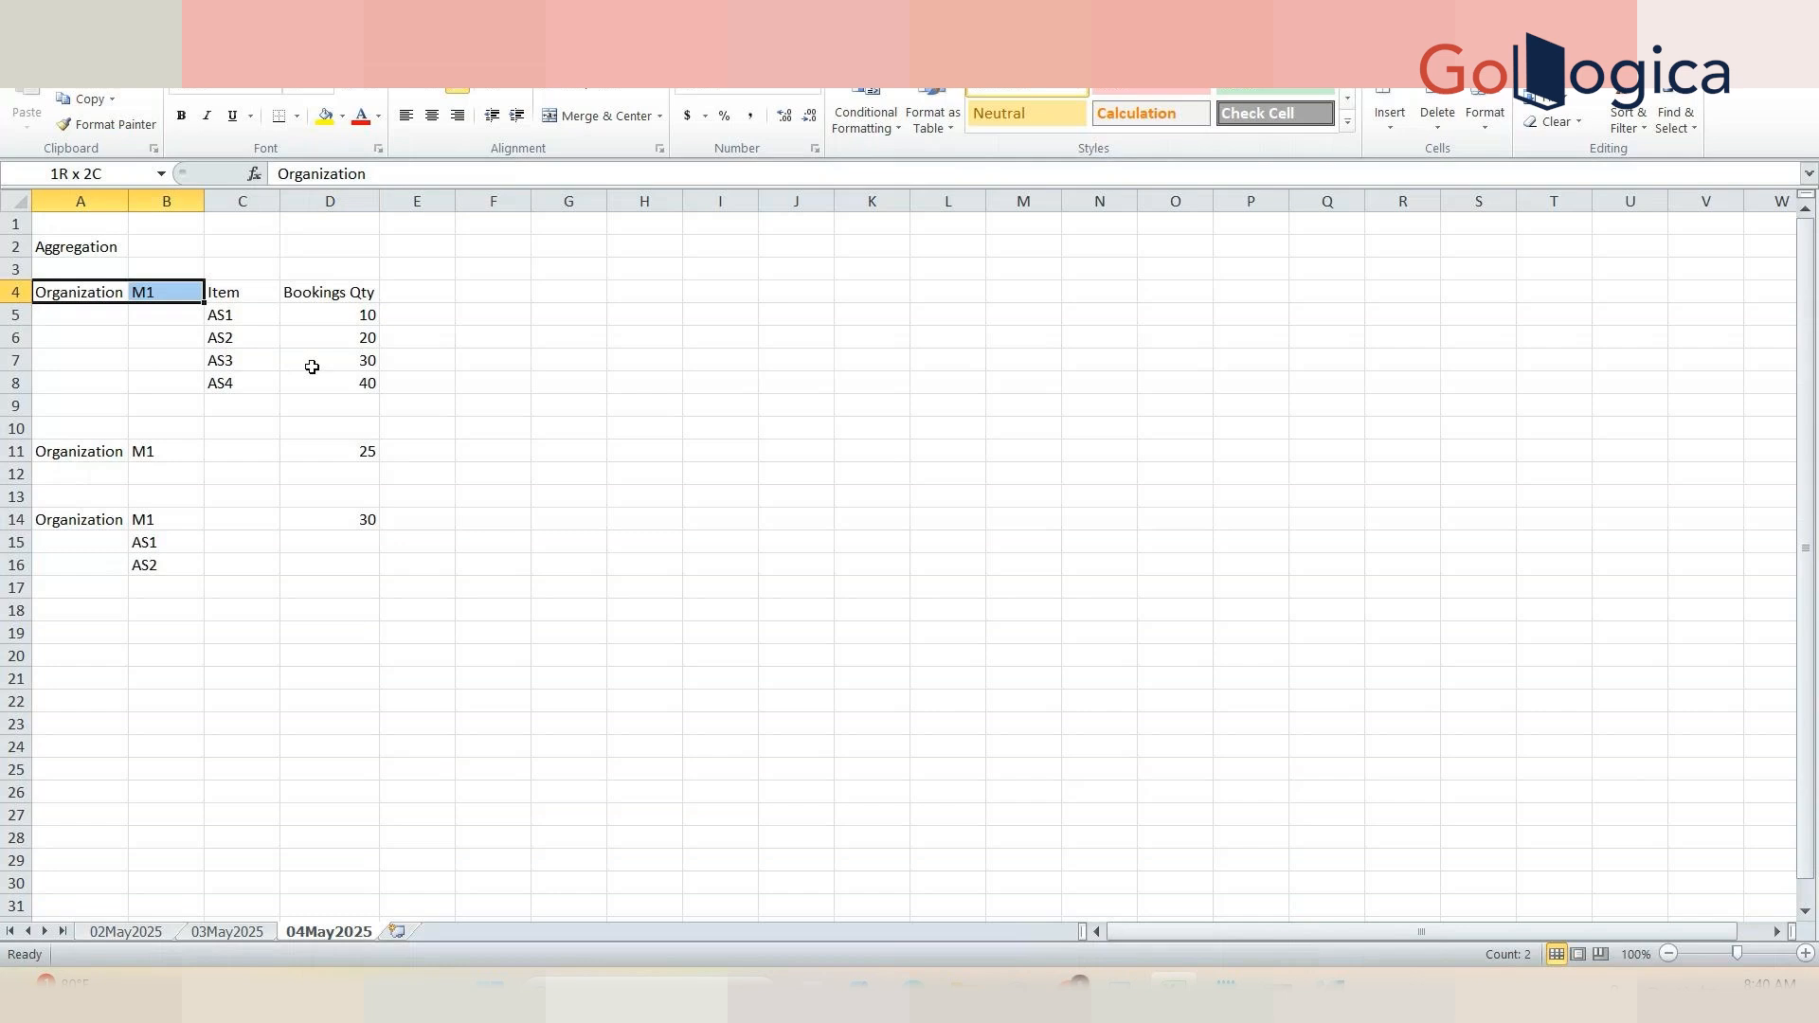
key("shift+Right")
key("shift+Right")
key("shift+Down")
key("shift+Down")
key("shift+Down")
key("shift+Down")
key("ctrl+c")
left_click(57, 629)
key("ctrl+v")
Step: Add a Price column heading in F19 beside the pasted table
left_click(475, 613)
left_click(477, 641)
type("Price")
left_click(482, 651)
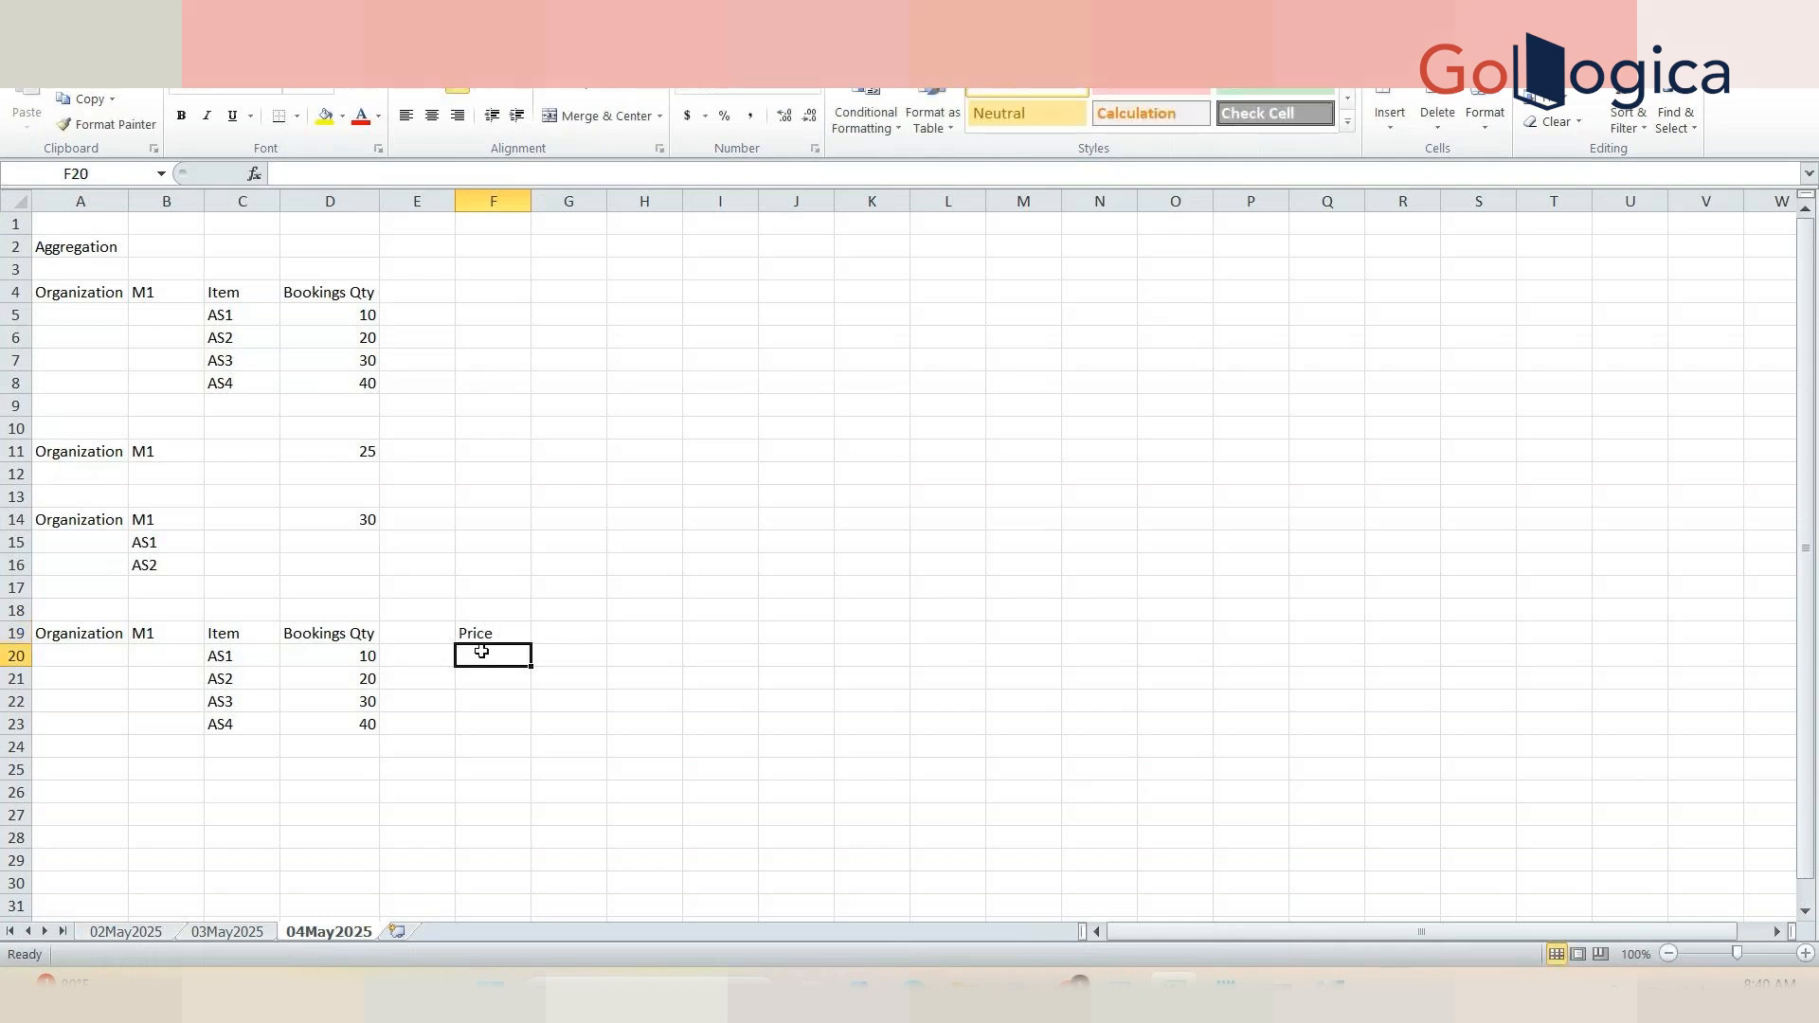
Step: Enter the prices 2.12, 0.67, 3.46, 7.9 and 0.4 in F20 to F24
type("2.12")
left_click(495, 673)
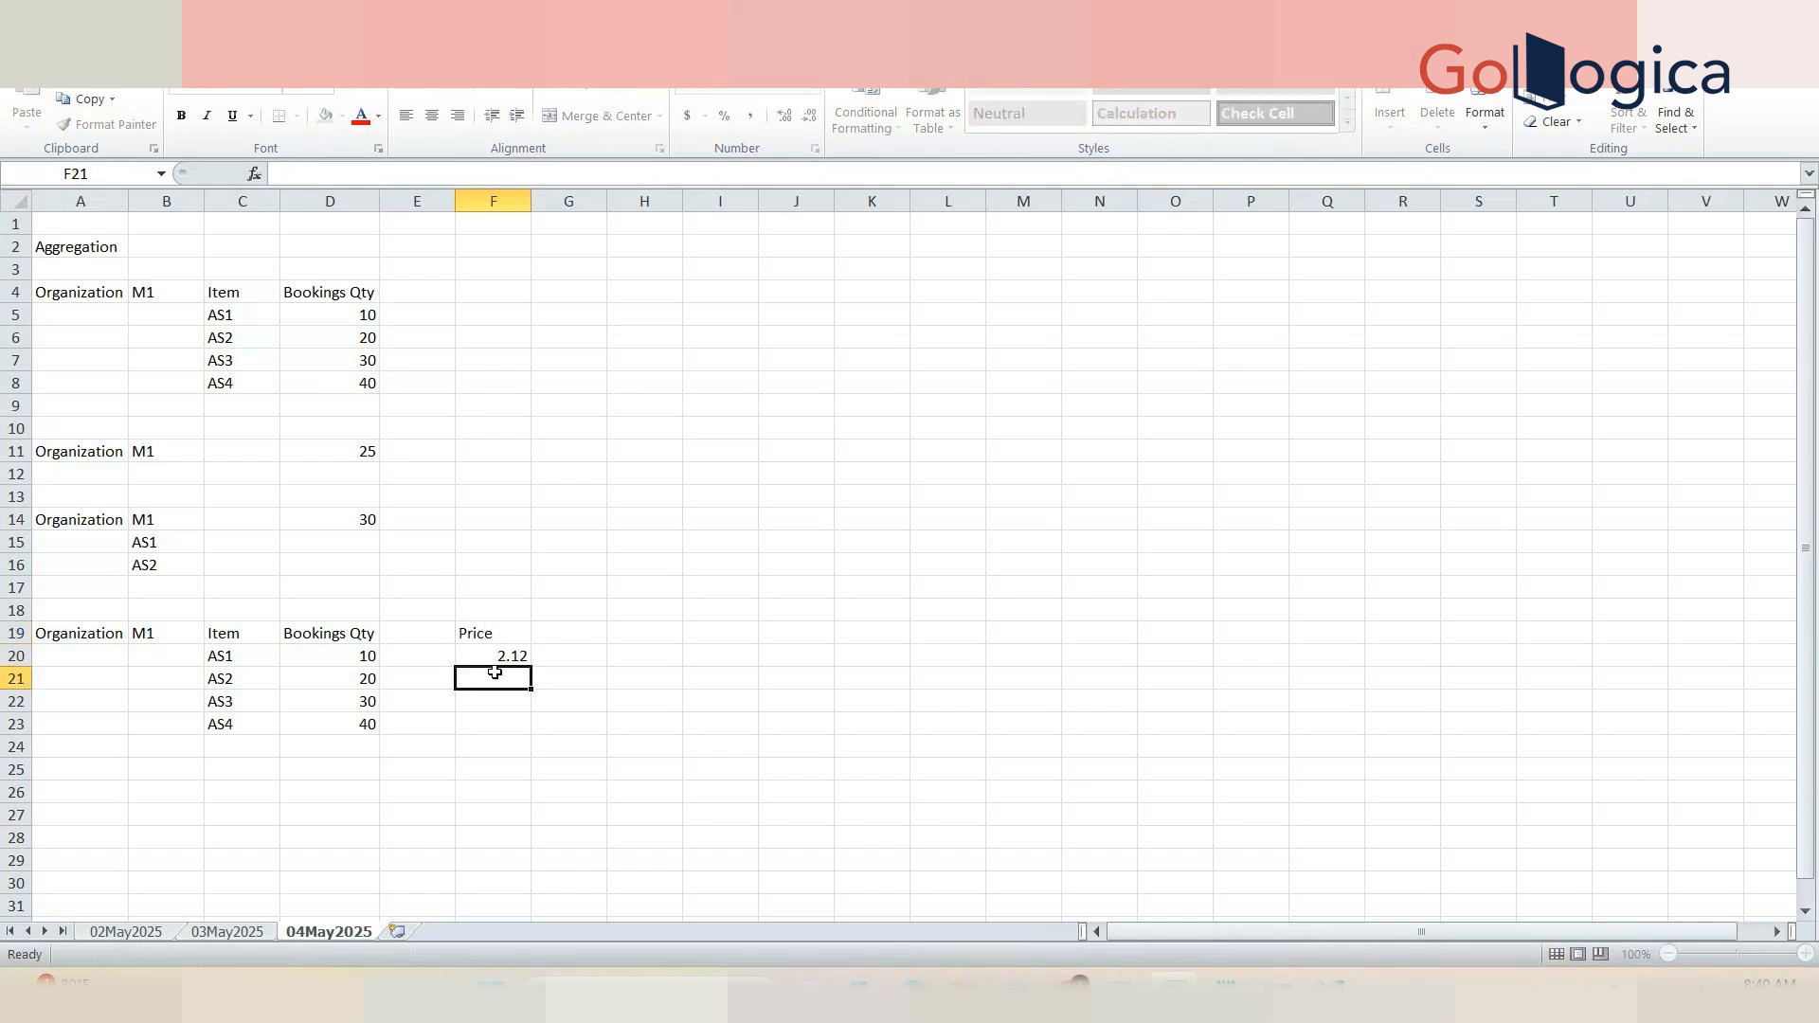
type("0.67")
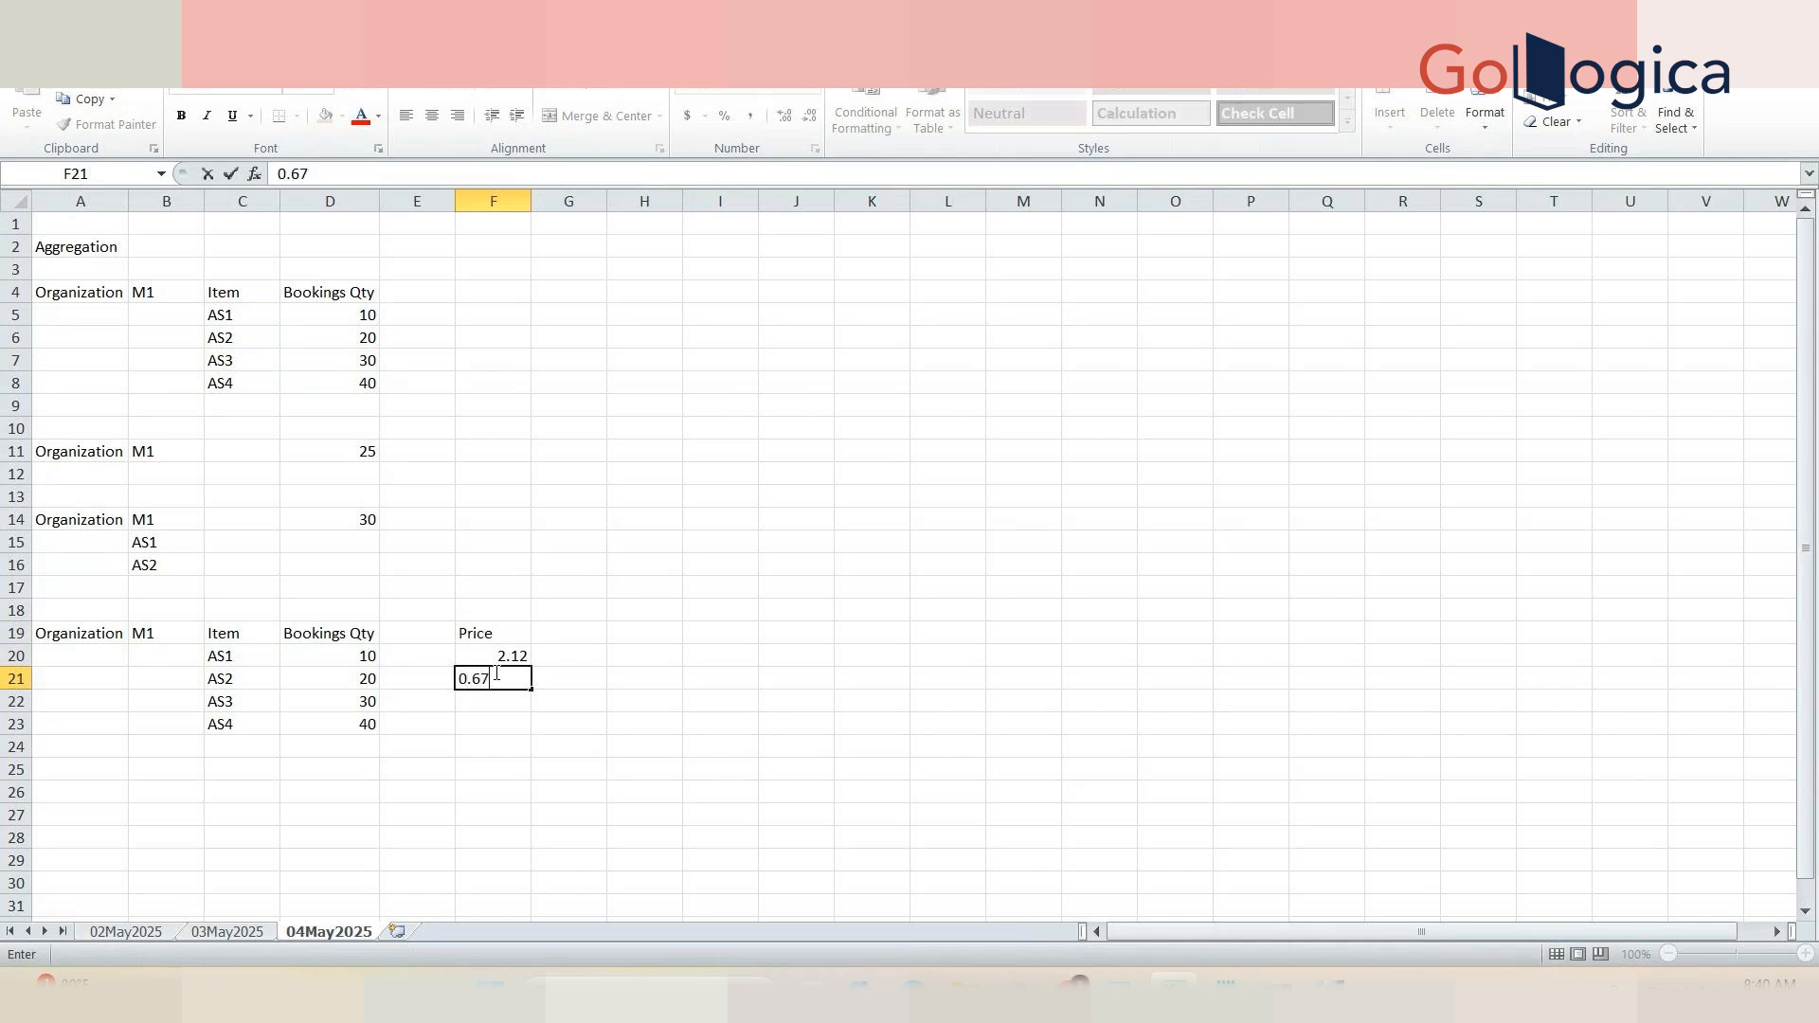
left_click(510, 700)
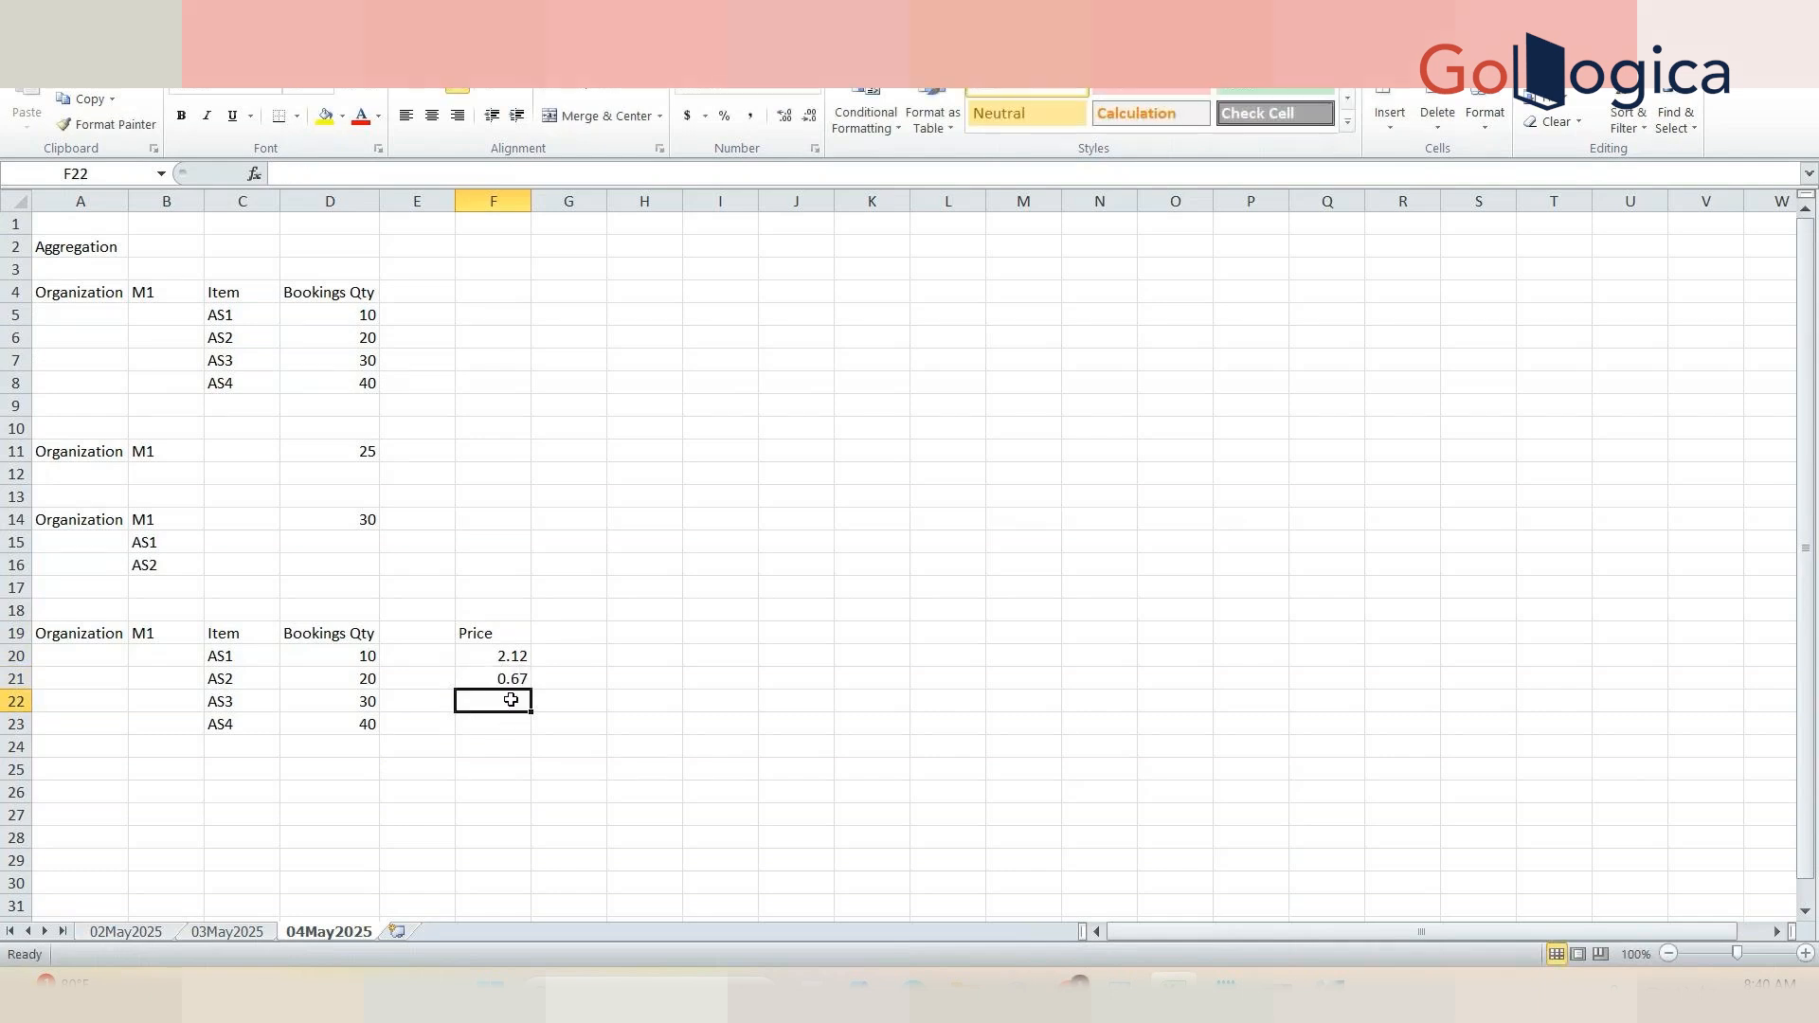
type("3.46")
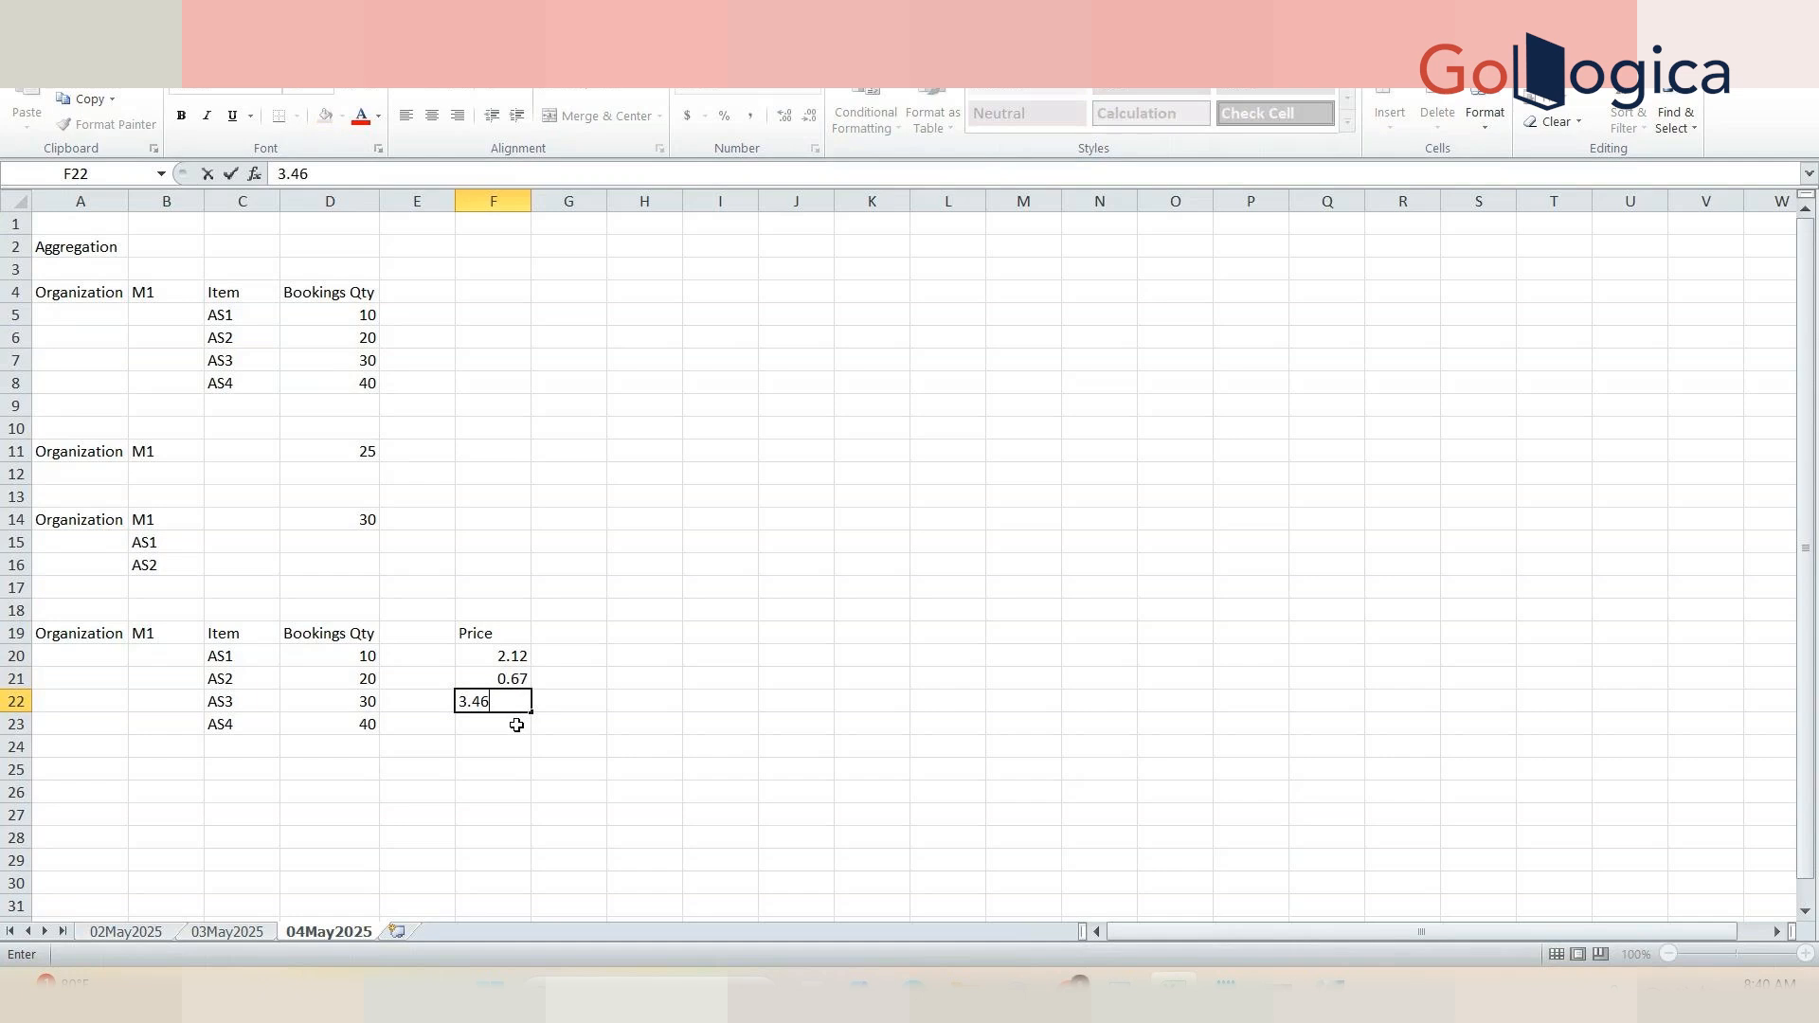
left_click(516, 725)
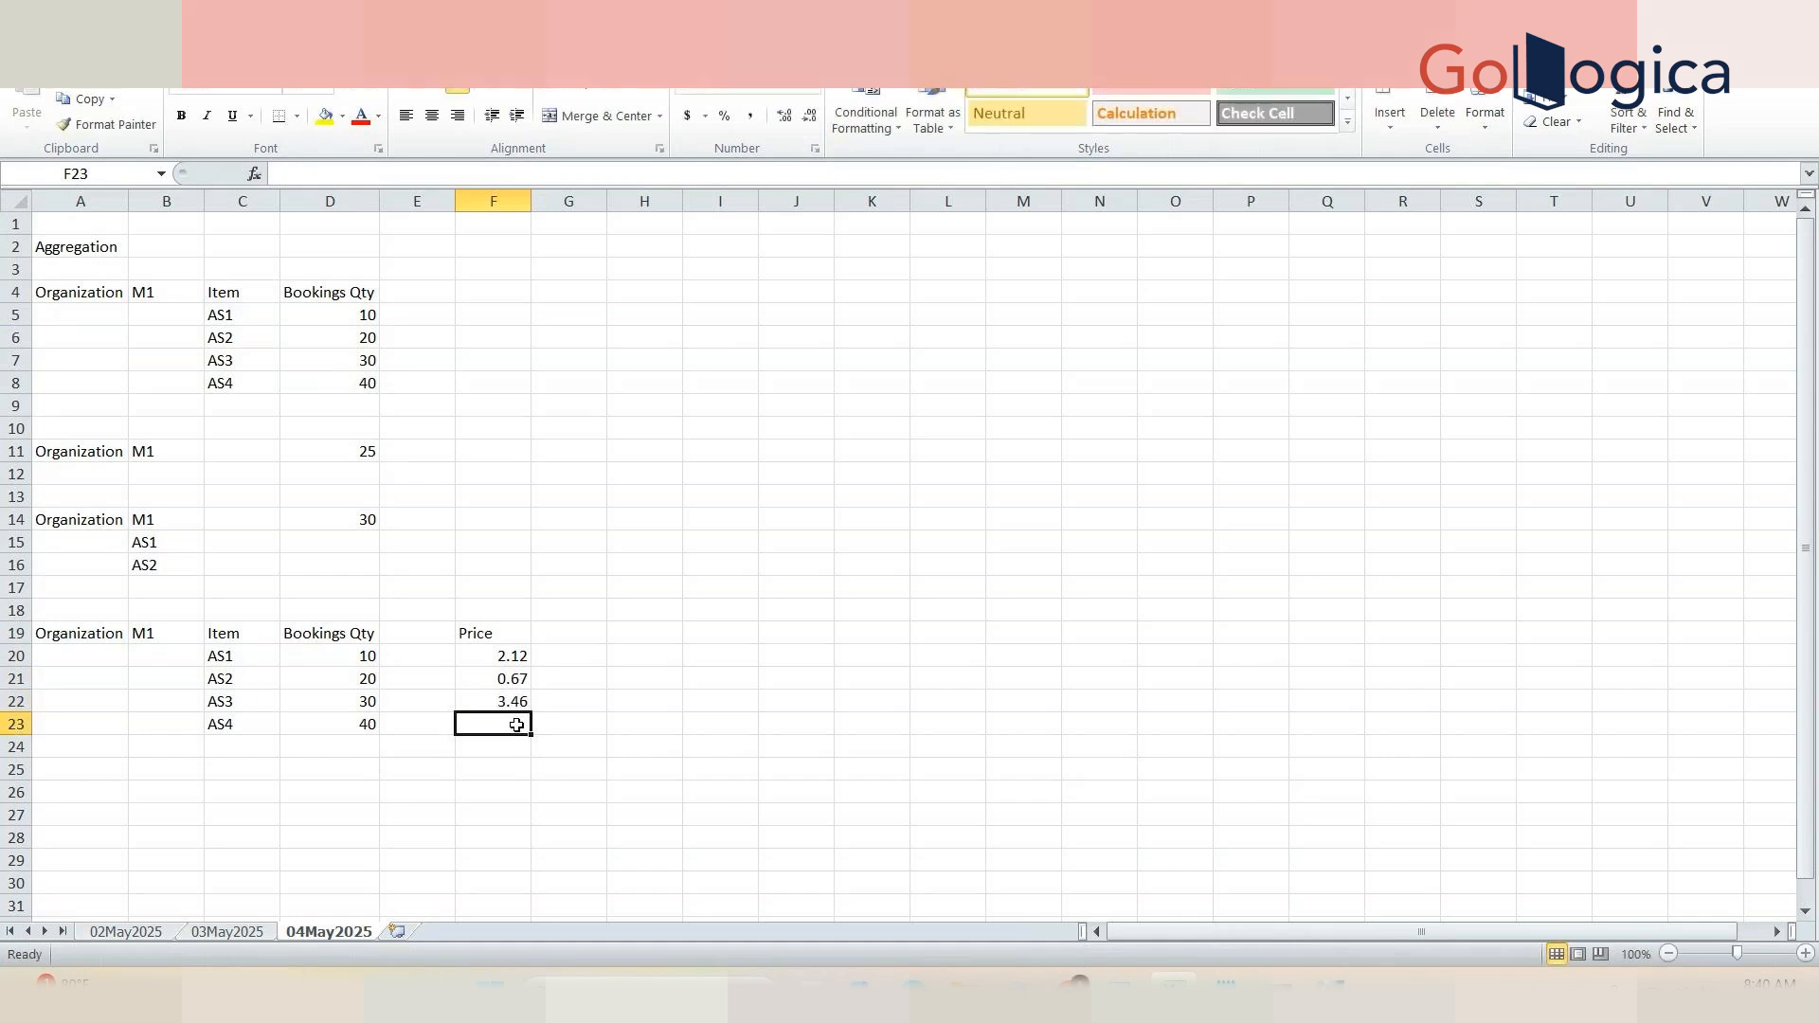
type("7.9")
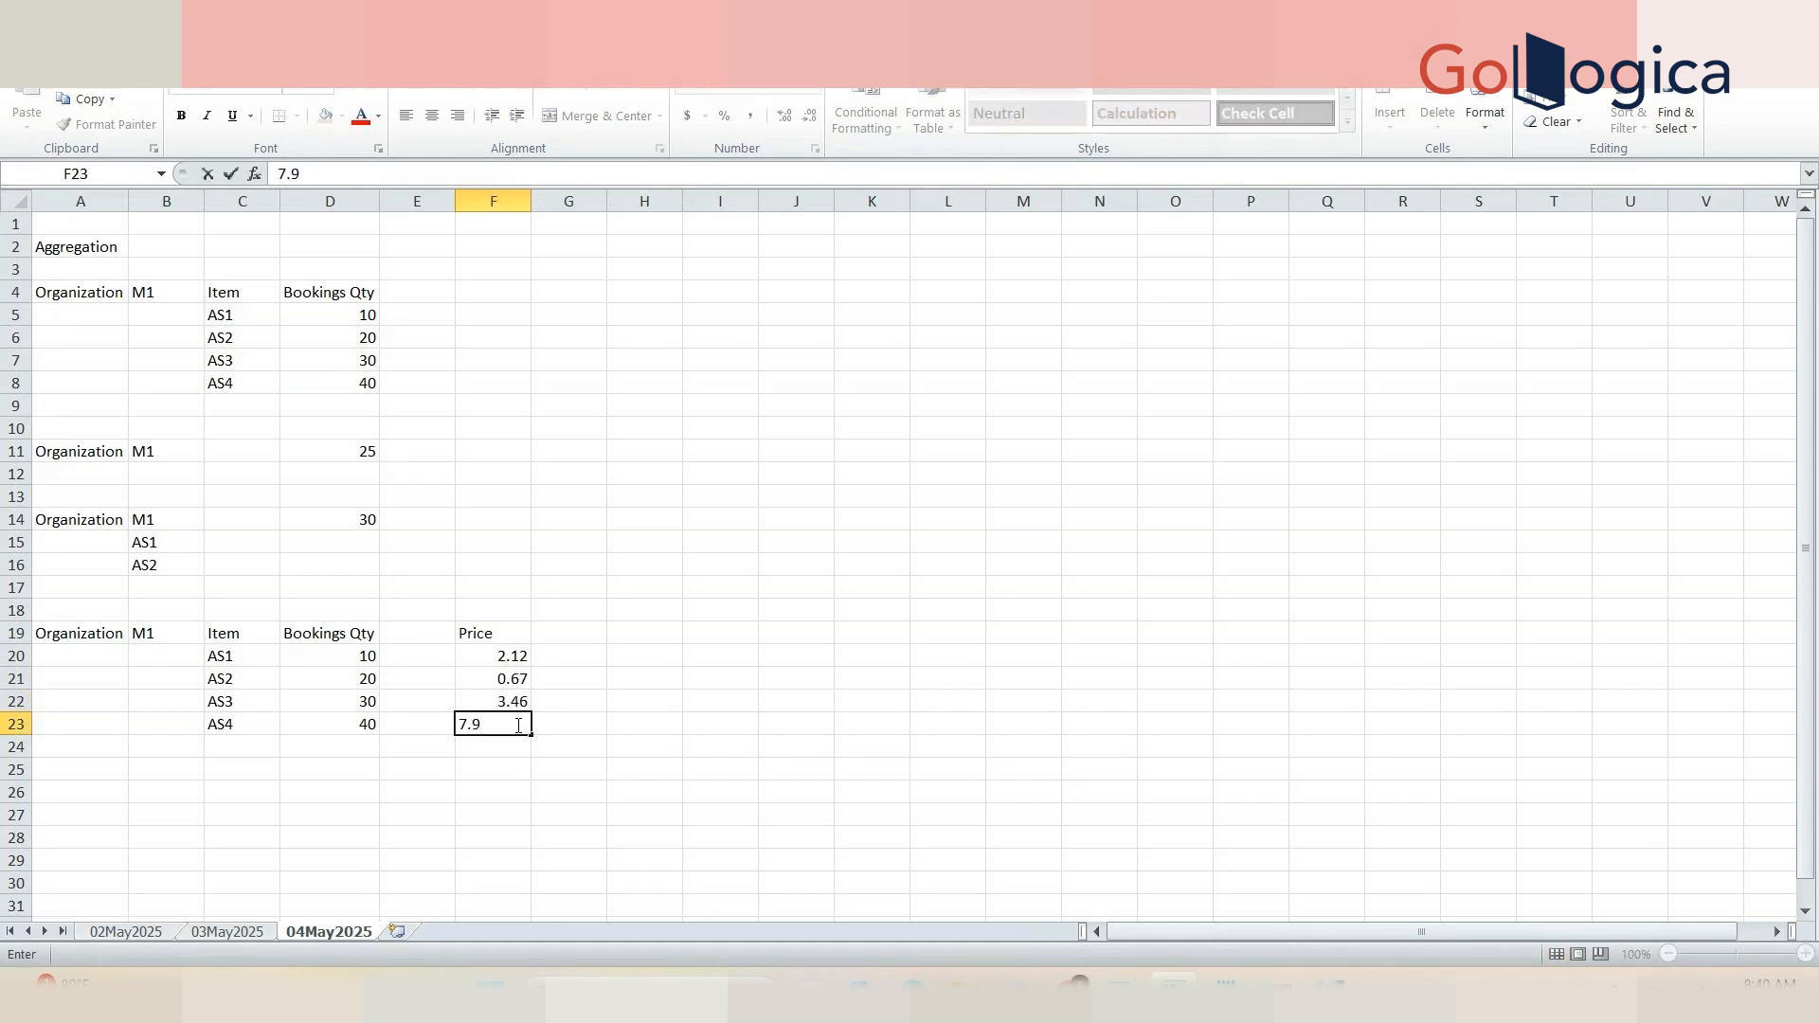
left_click(493, 748)
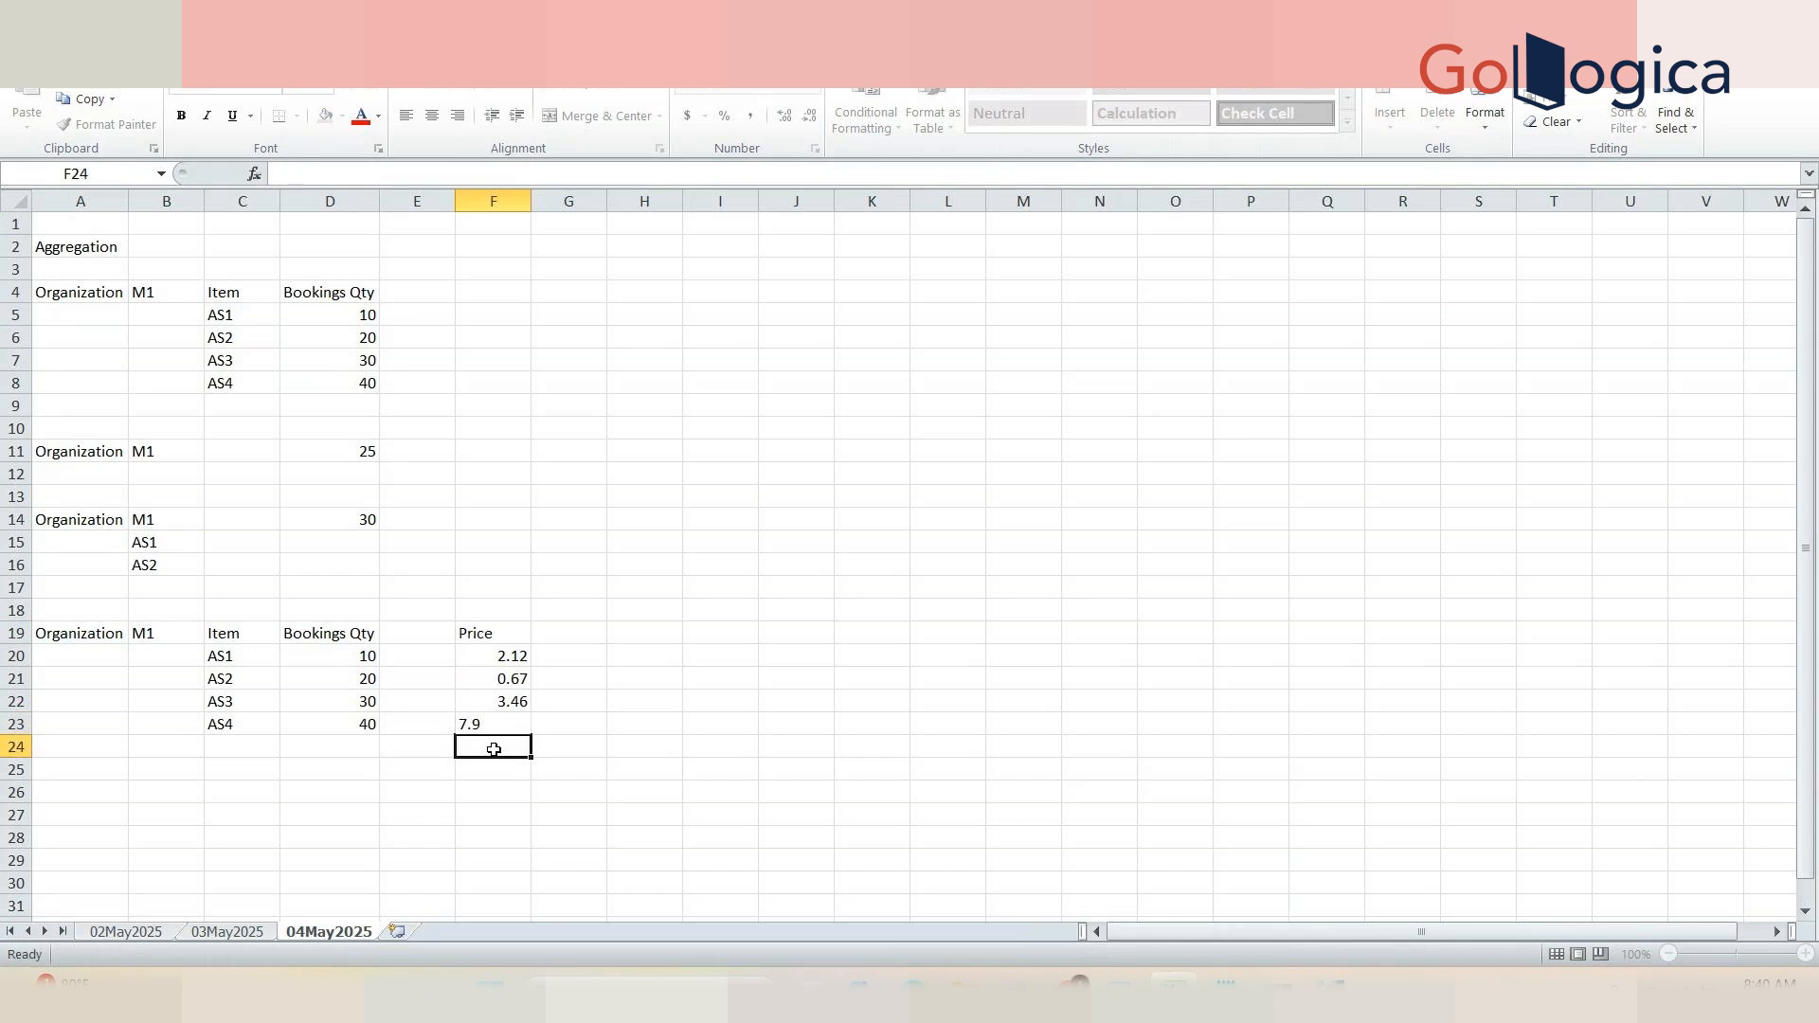
type("0.4")
key("Tab")
Step: Add item AS5 with Bookings Qty 5 in row 24
left_click(494, 749)
left_click(231, 755)
type("AS5")
key("Tab")
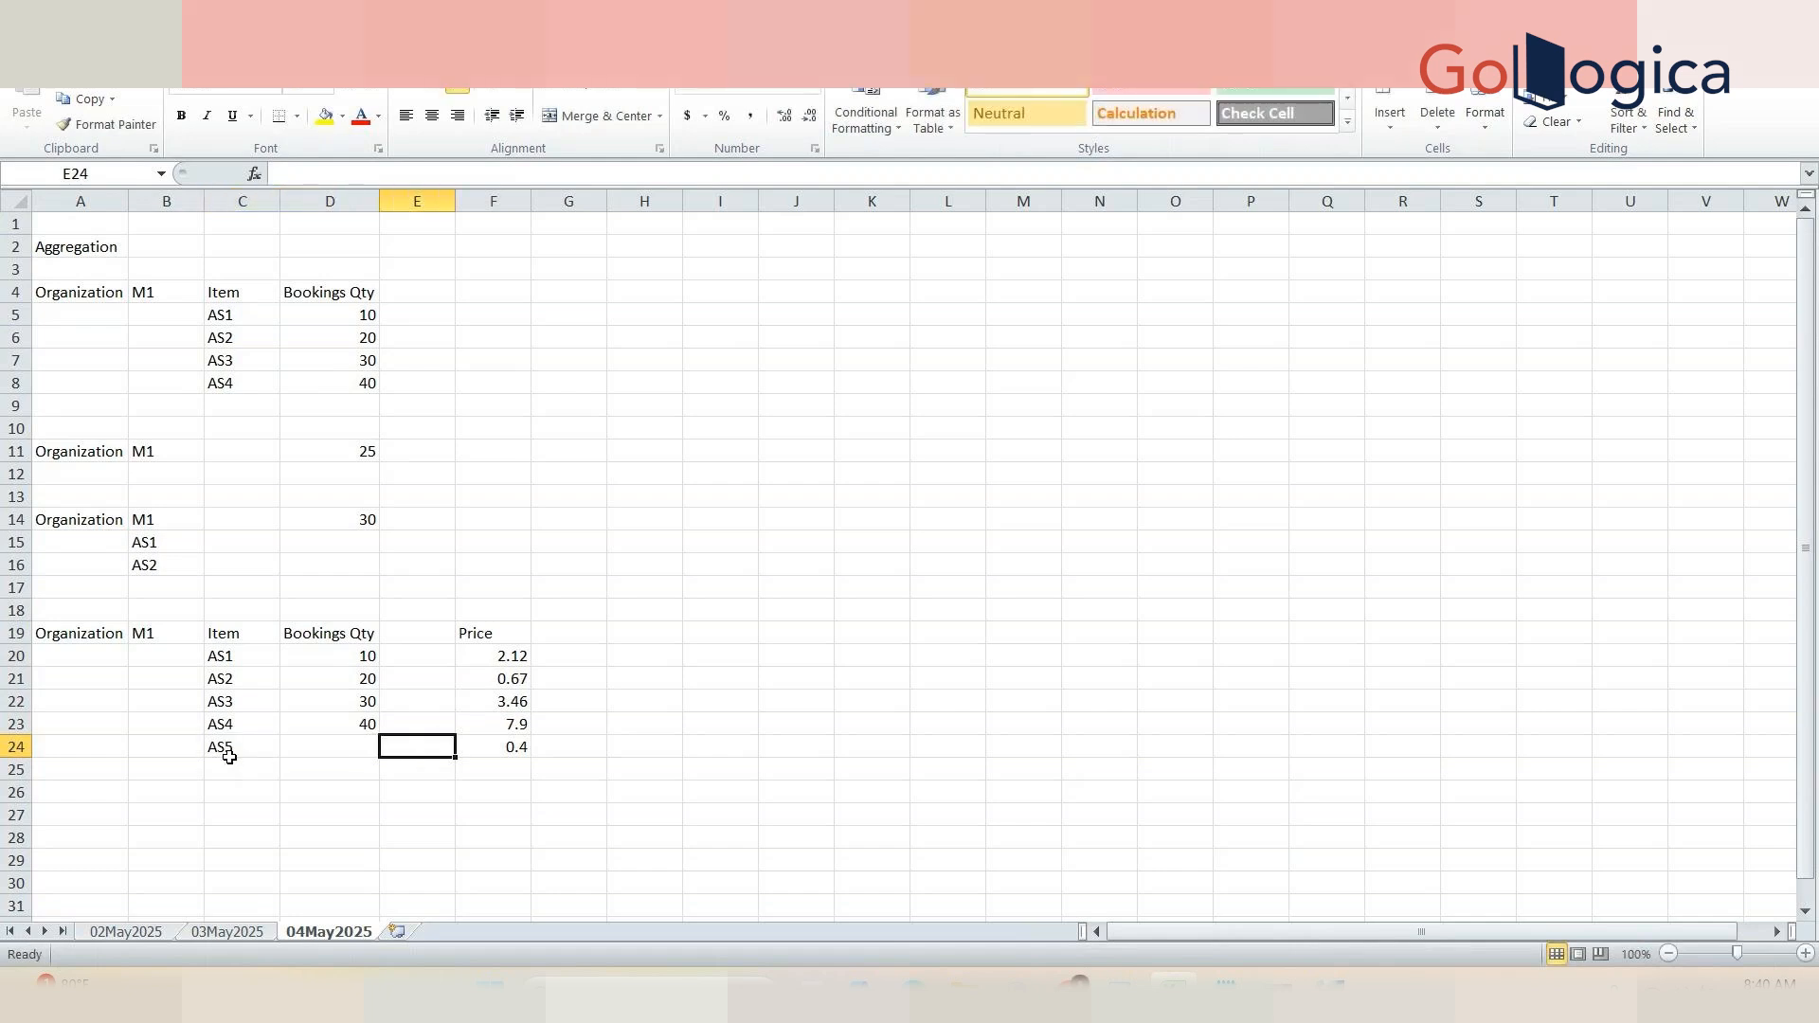
type("5")
key("Tab")
Step: Enter the heading Server Expression in H18 and autofit column H to its text
left_click(647, 607)
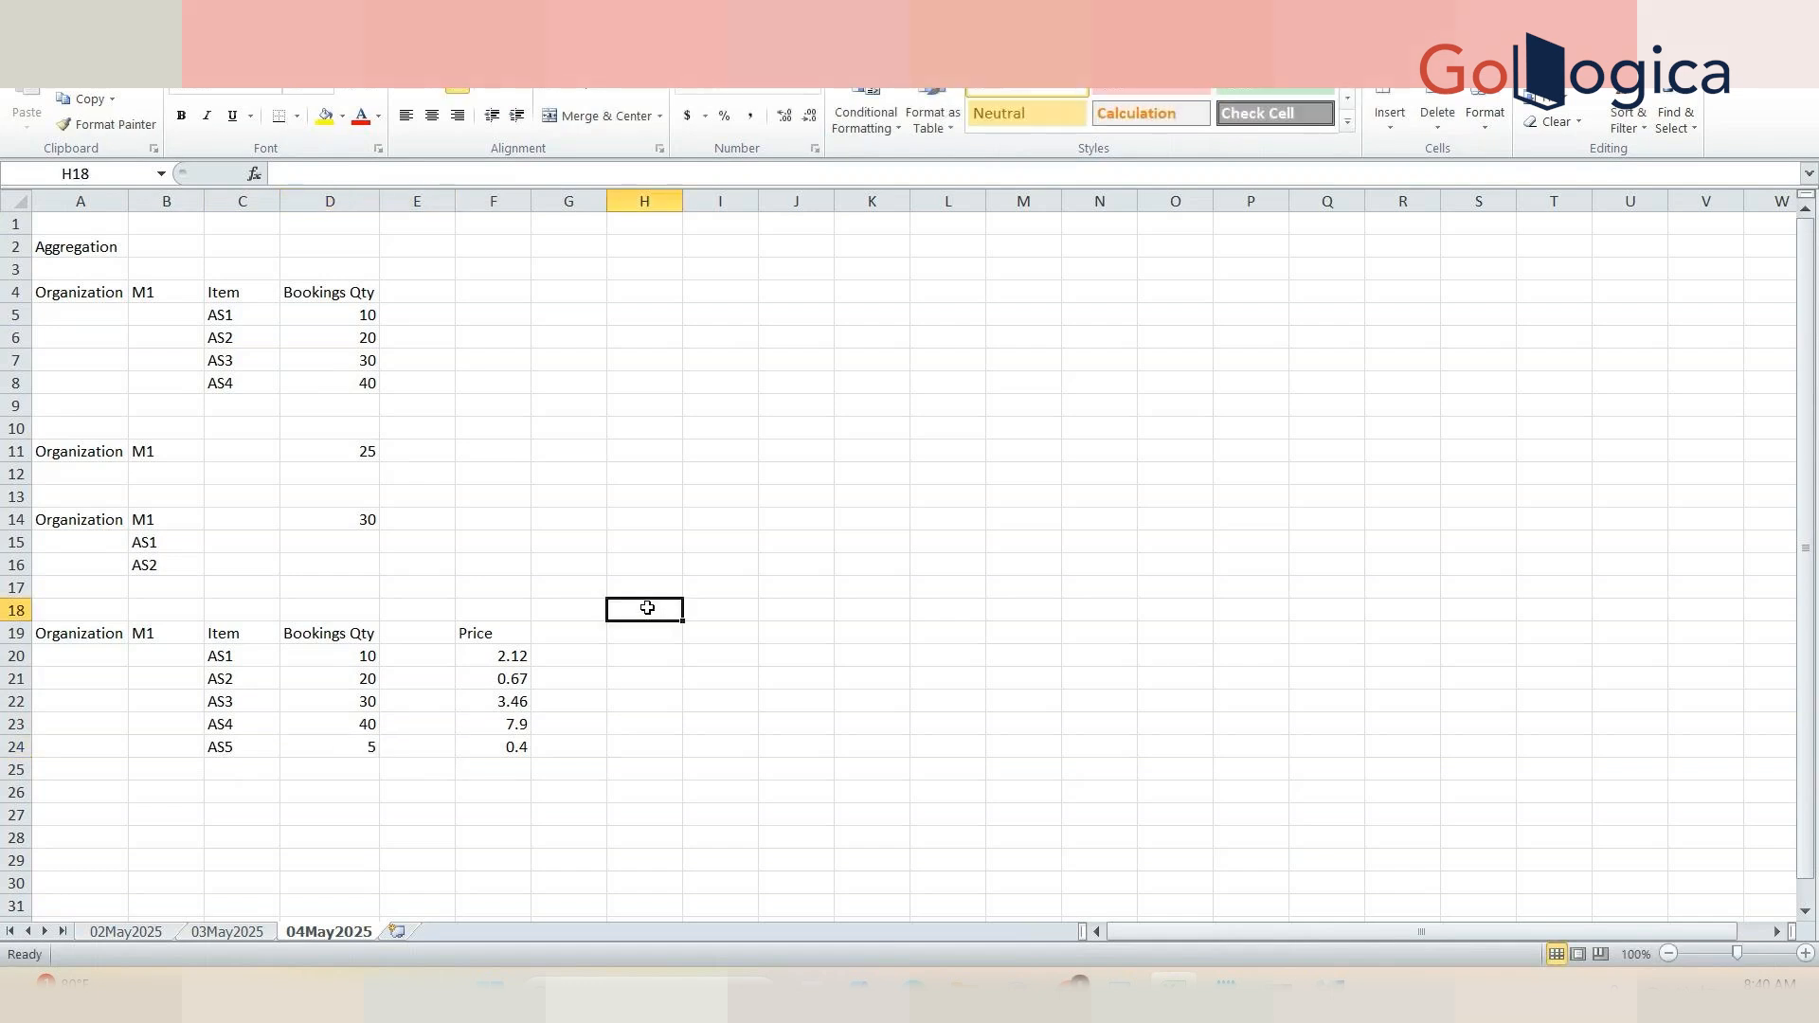
type("Server Expression")
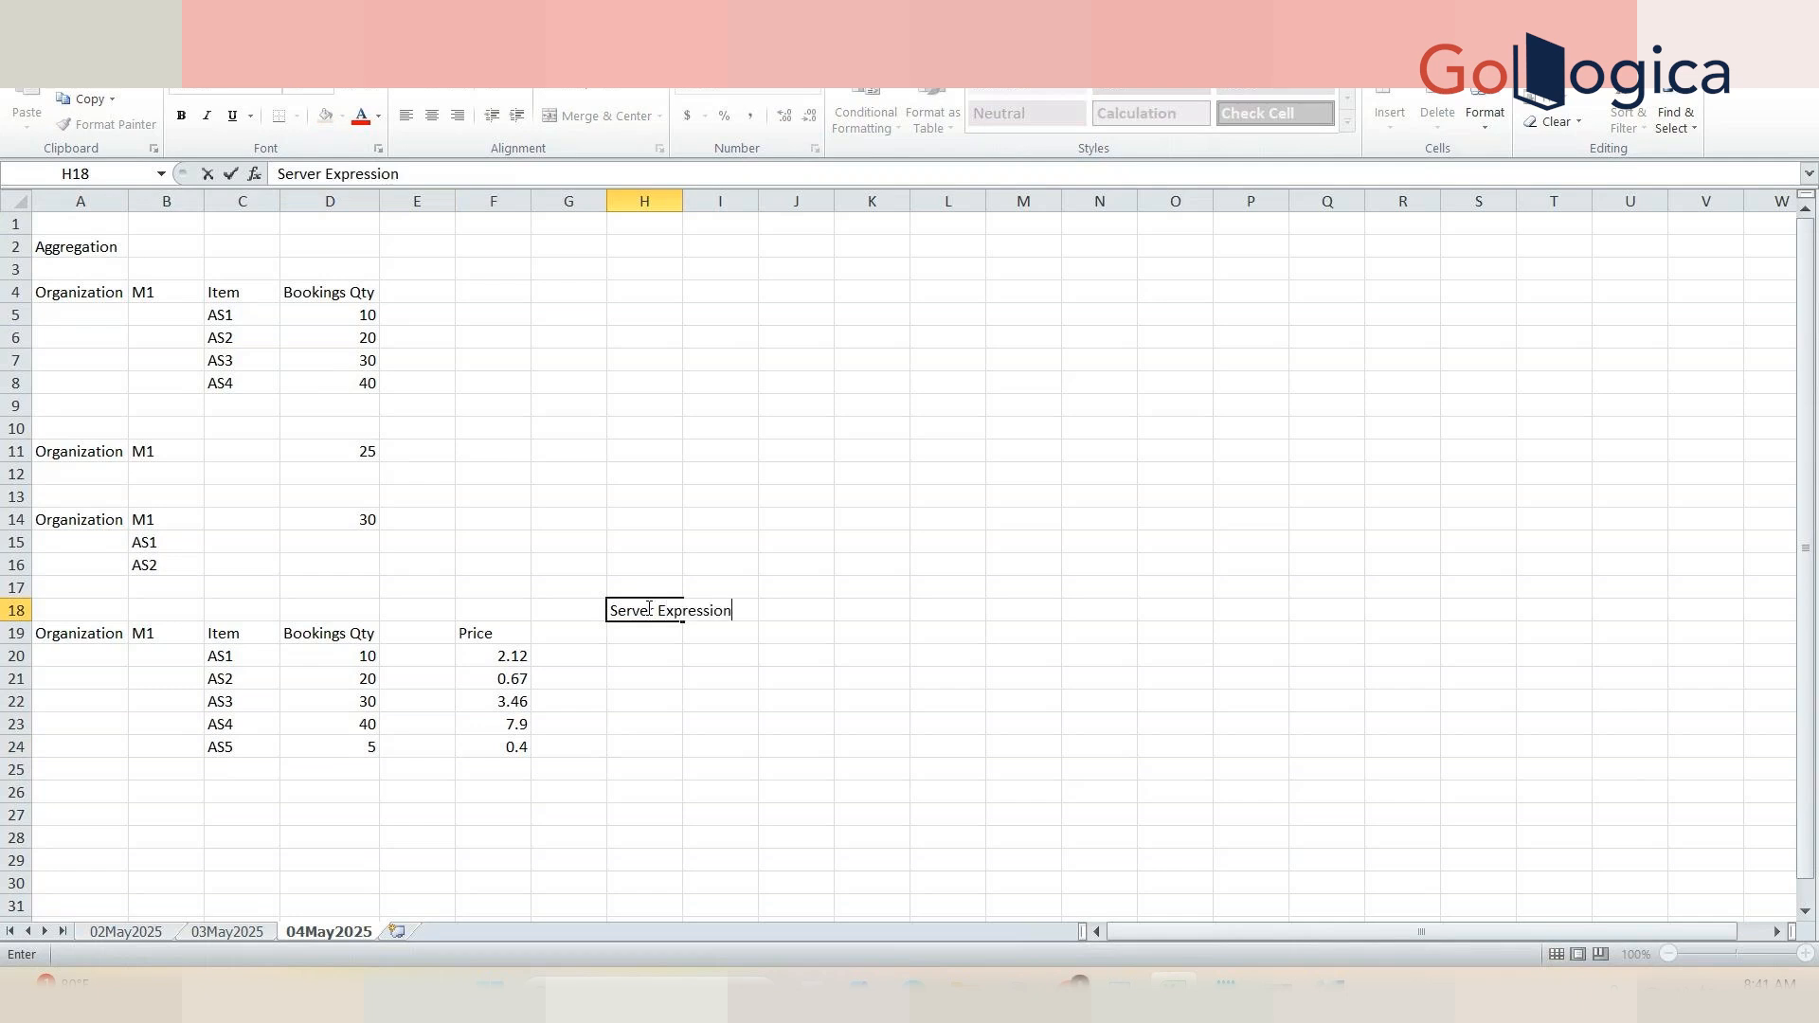
left_click(684, 202)
double_click(682, 205)
left_click(834, 610)
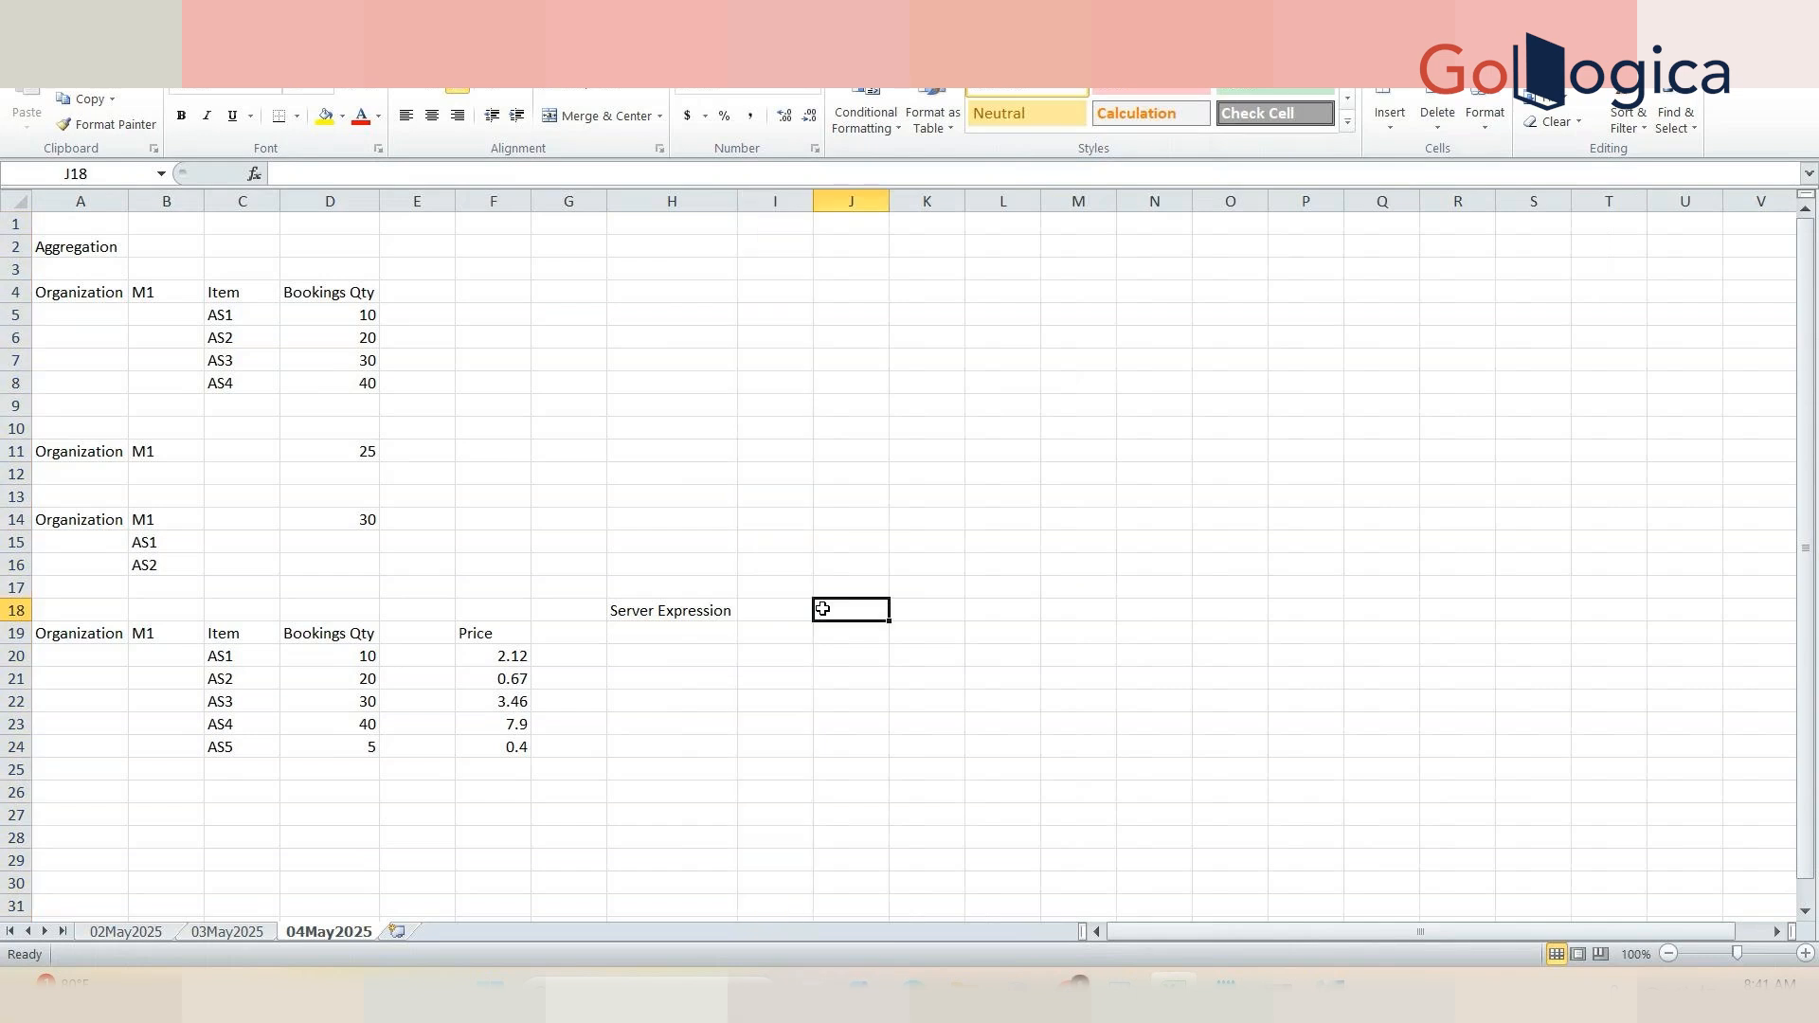
Step: Enter the formula =D20*F20 in H20 multiplying bookings quantity by price
left_click(500, 666)
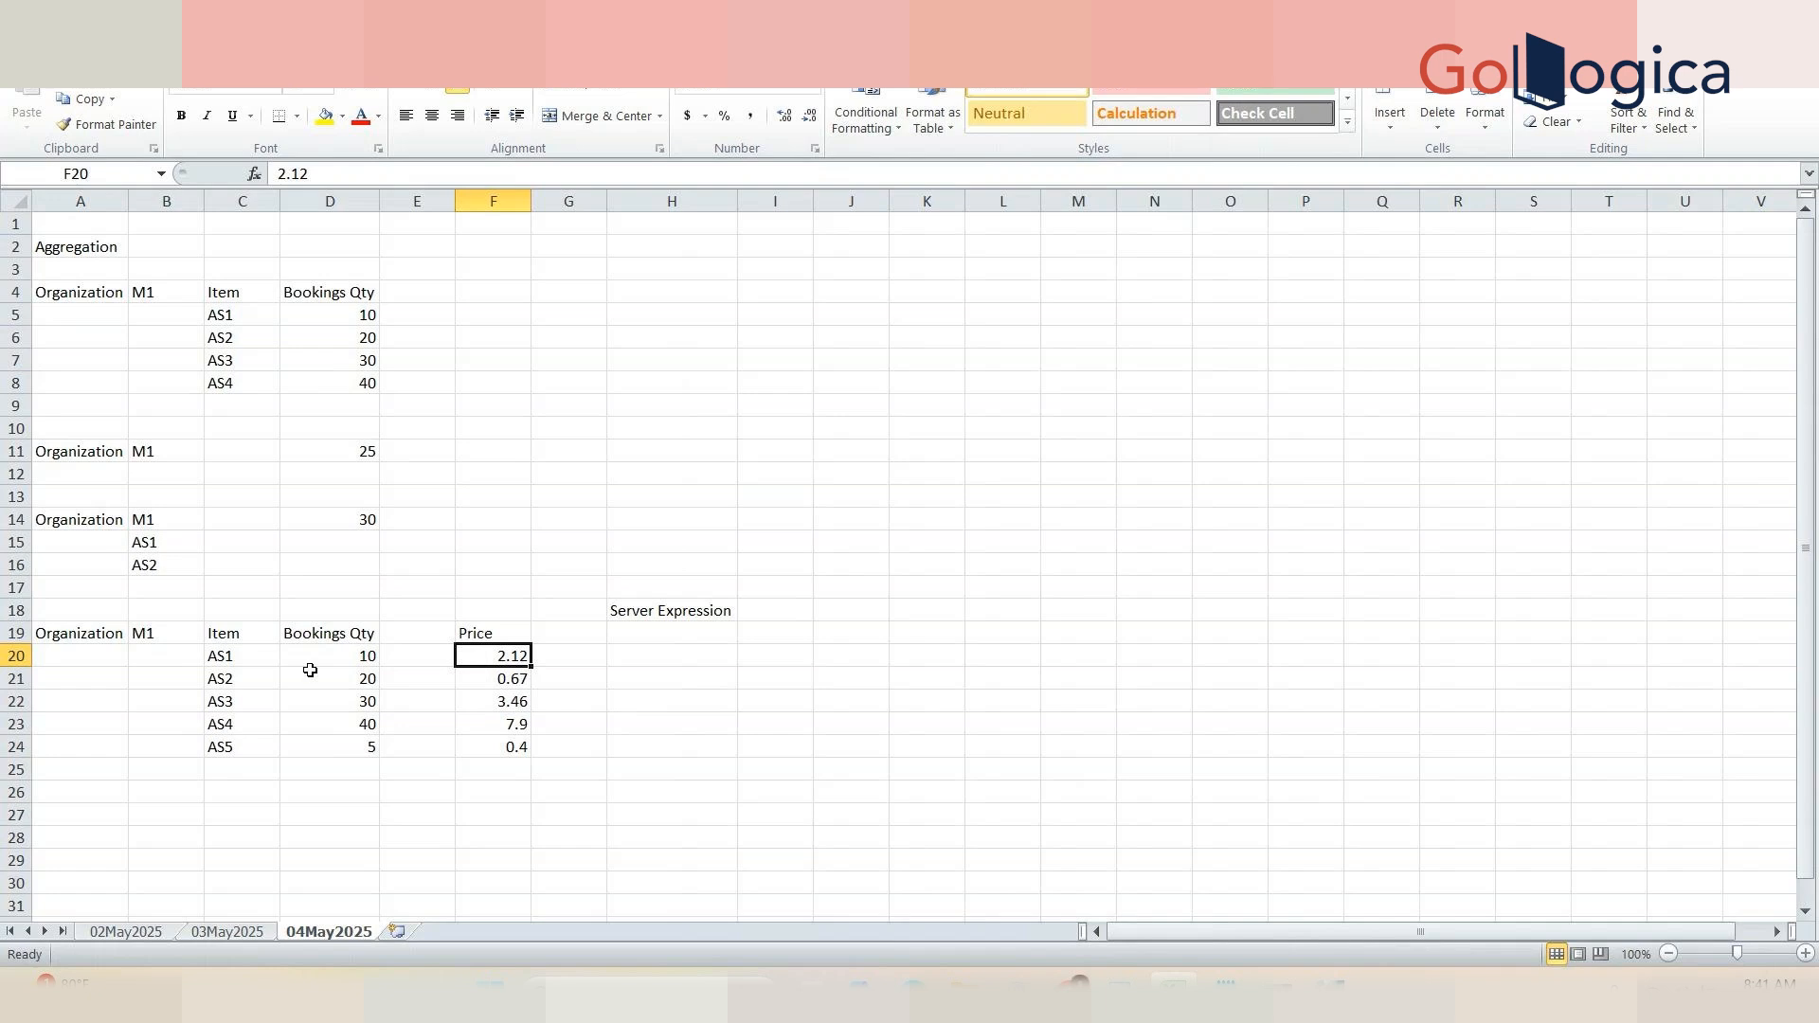
left_click(638, 661)
type("=")
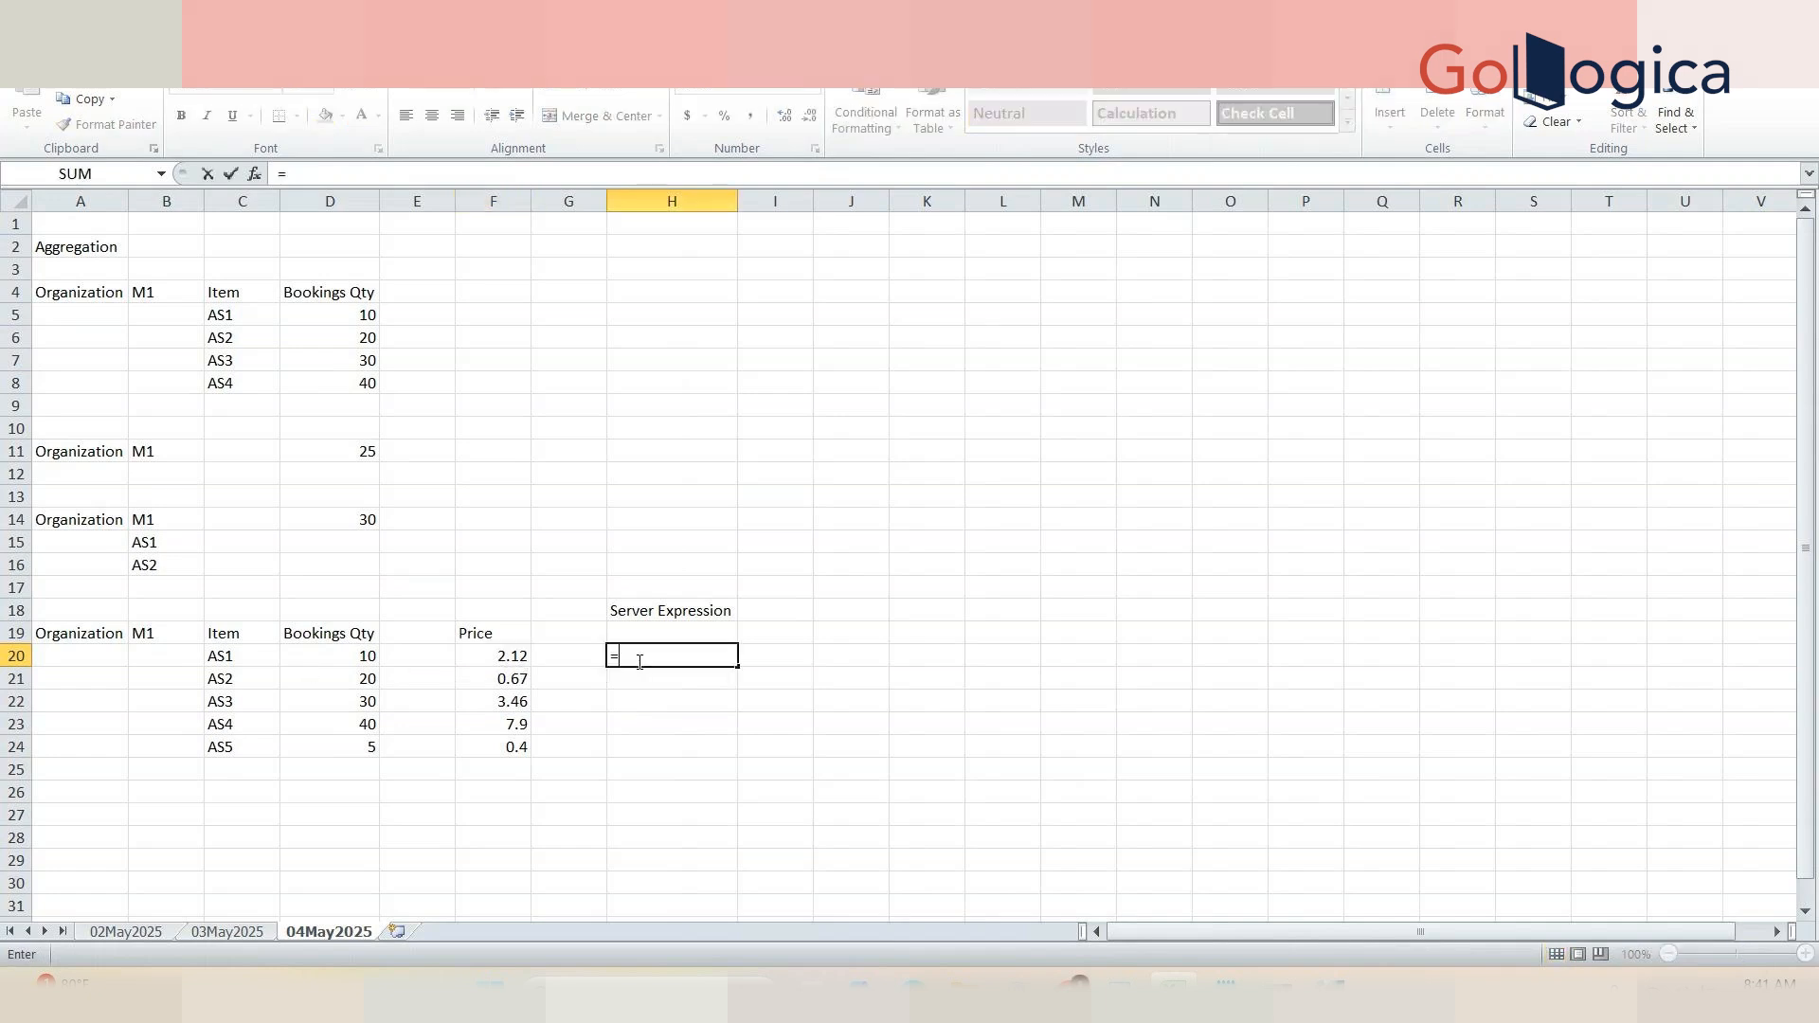
left_click(318, 656)
type("*")
left_click(473, 659)
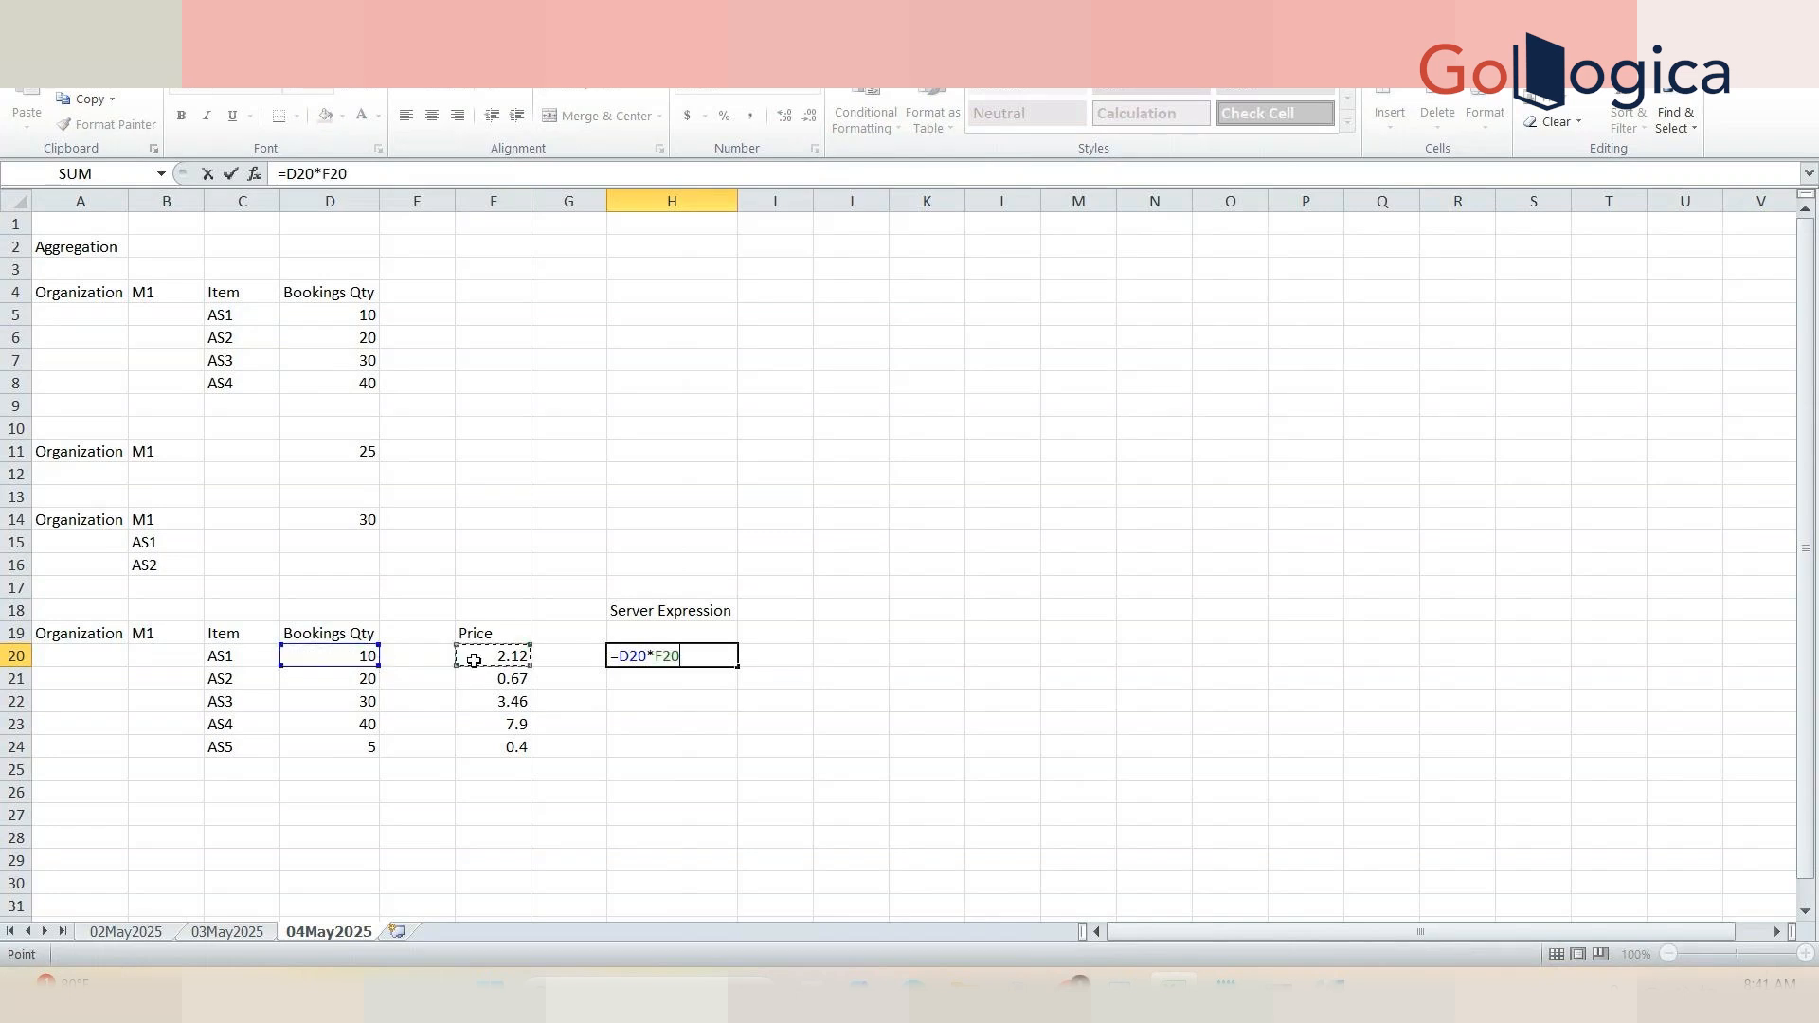
key("Tab")
Step: Fill the H20 formula down to H24
left_click(726, 658)
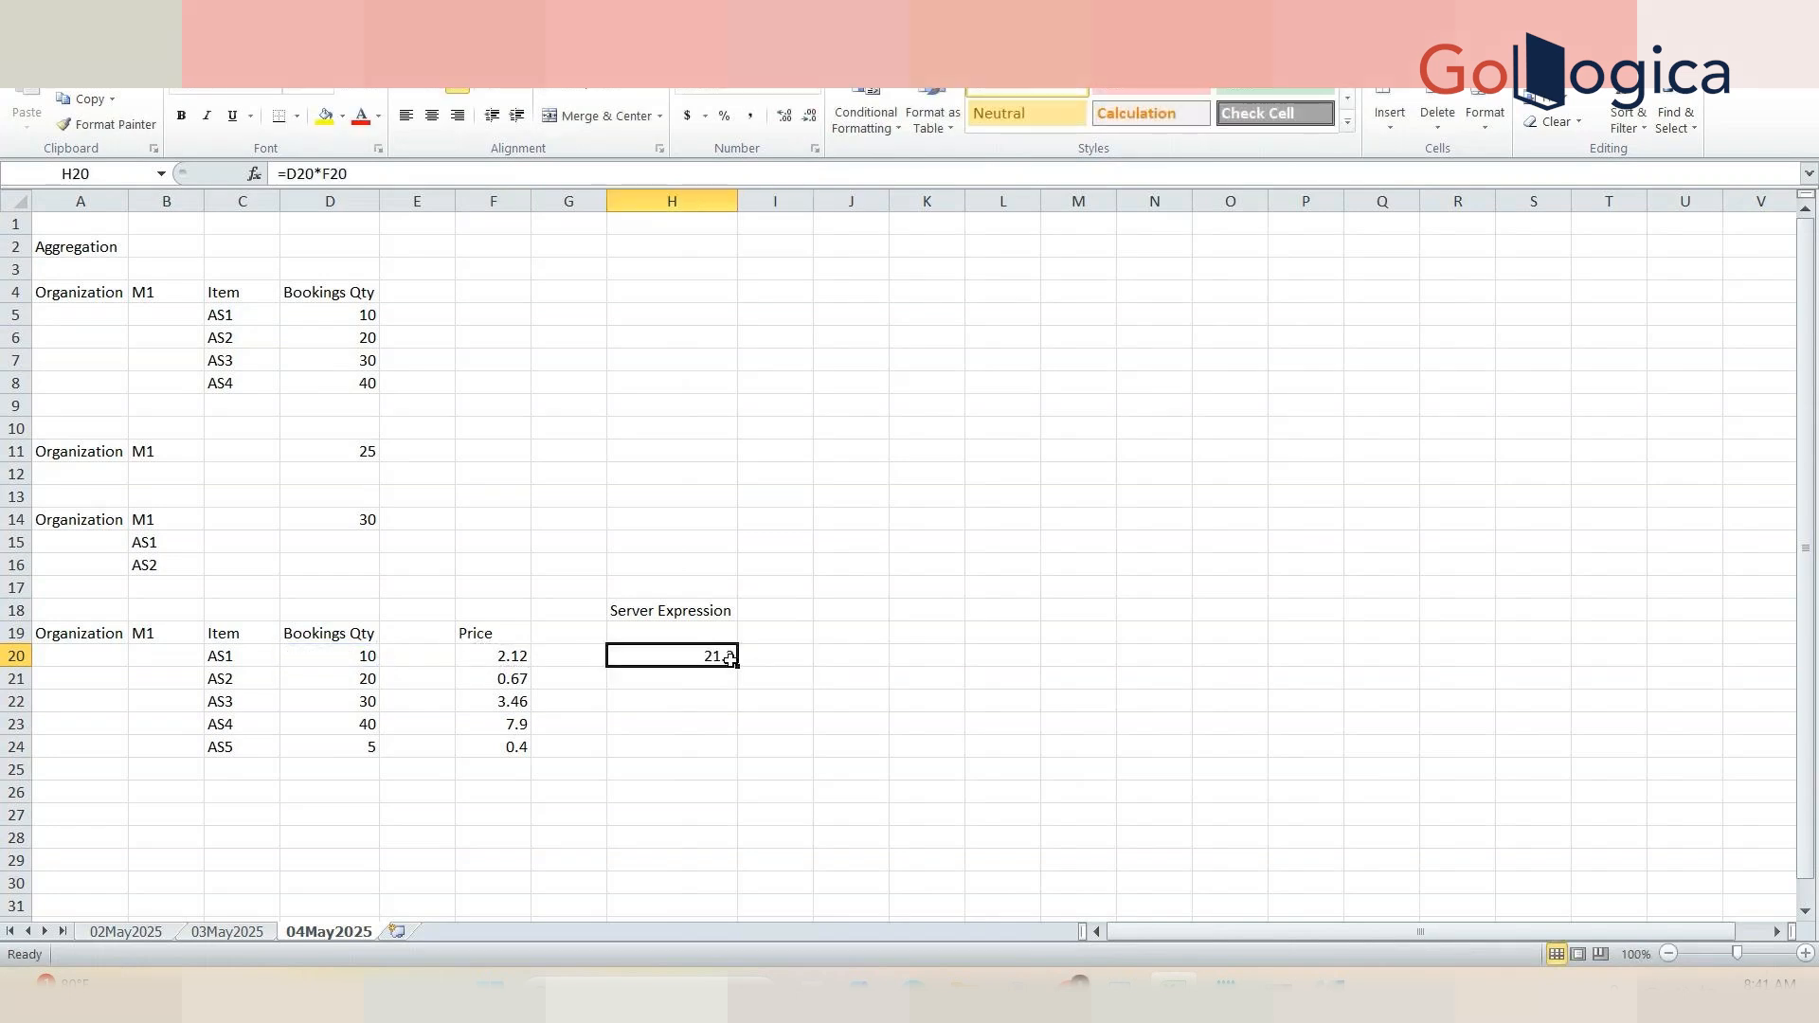
left_click_drag(735, 665, 736, 751)
left_click(857, 715)
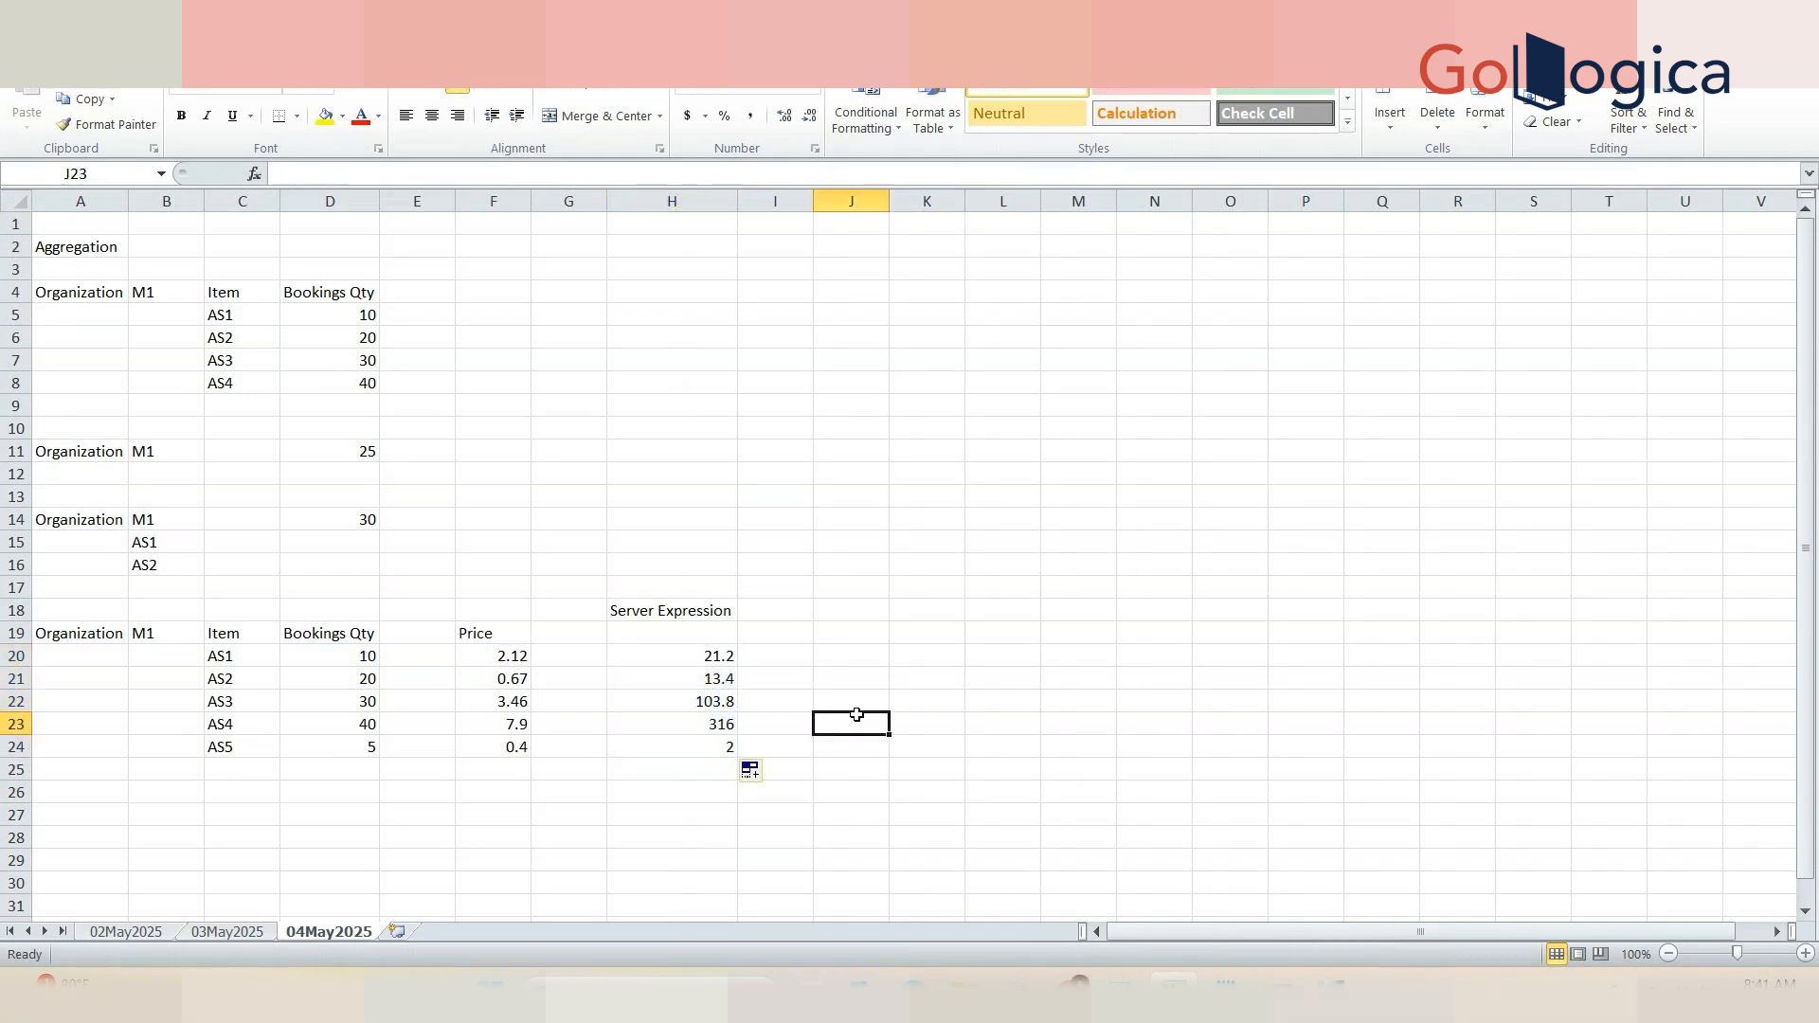
Step: Select the Server Expression results H20:H24 and enter their total 456.4 in H19
left_click(348, 665)
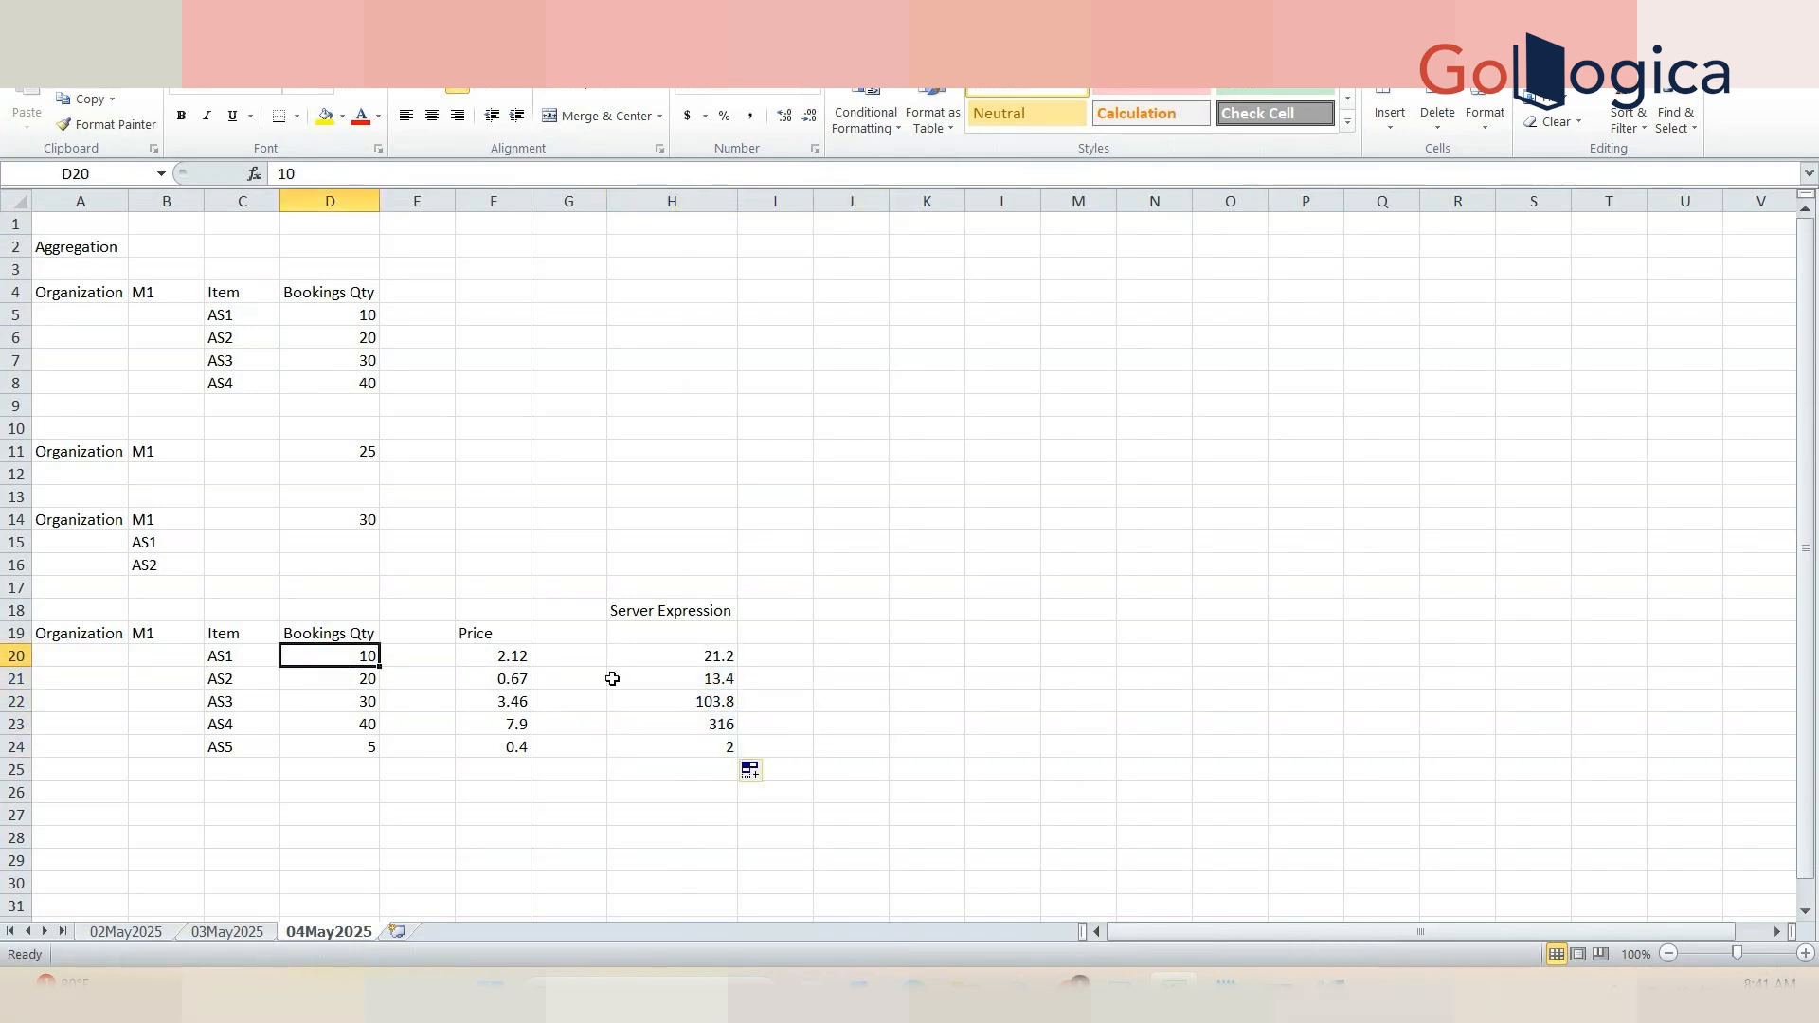
left_click(683, 657)
left_click(366, 688)
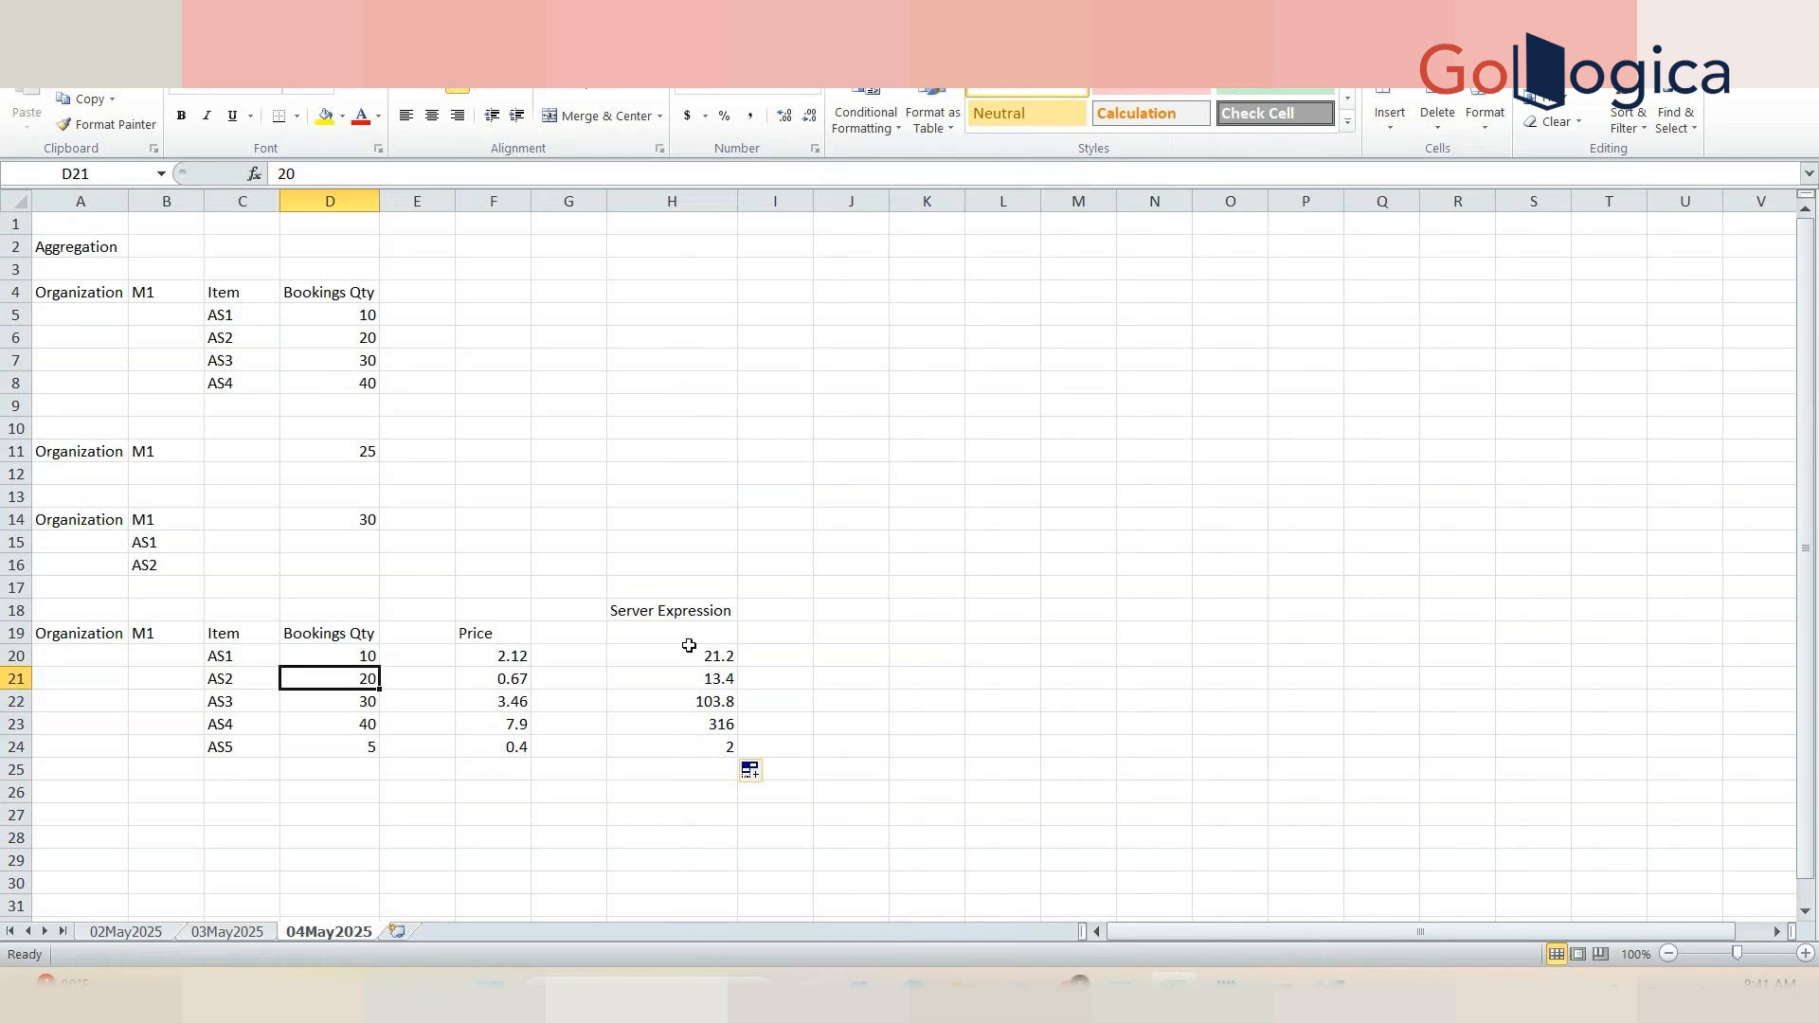
left_click_drag(689, 647, 700, 753)
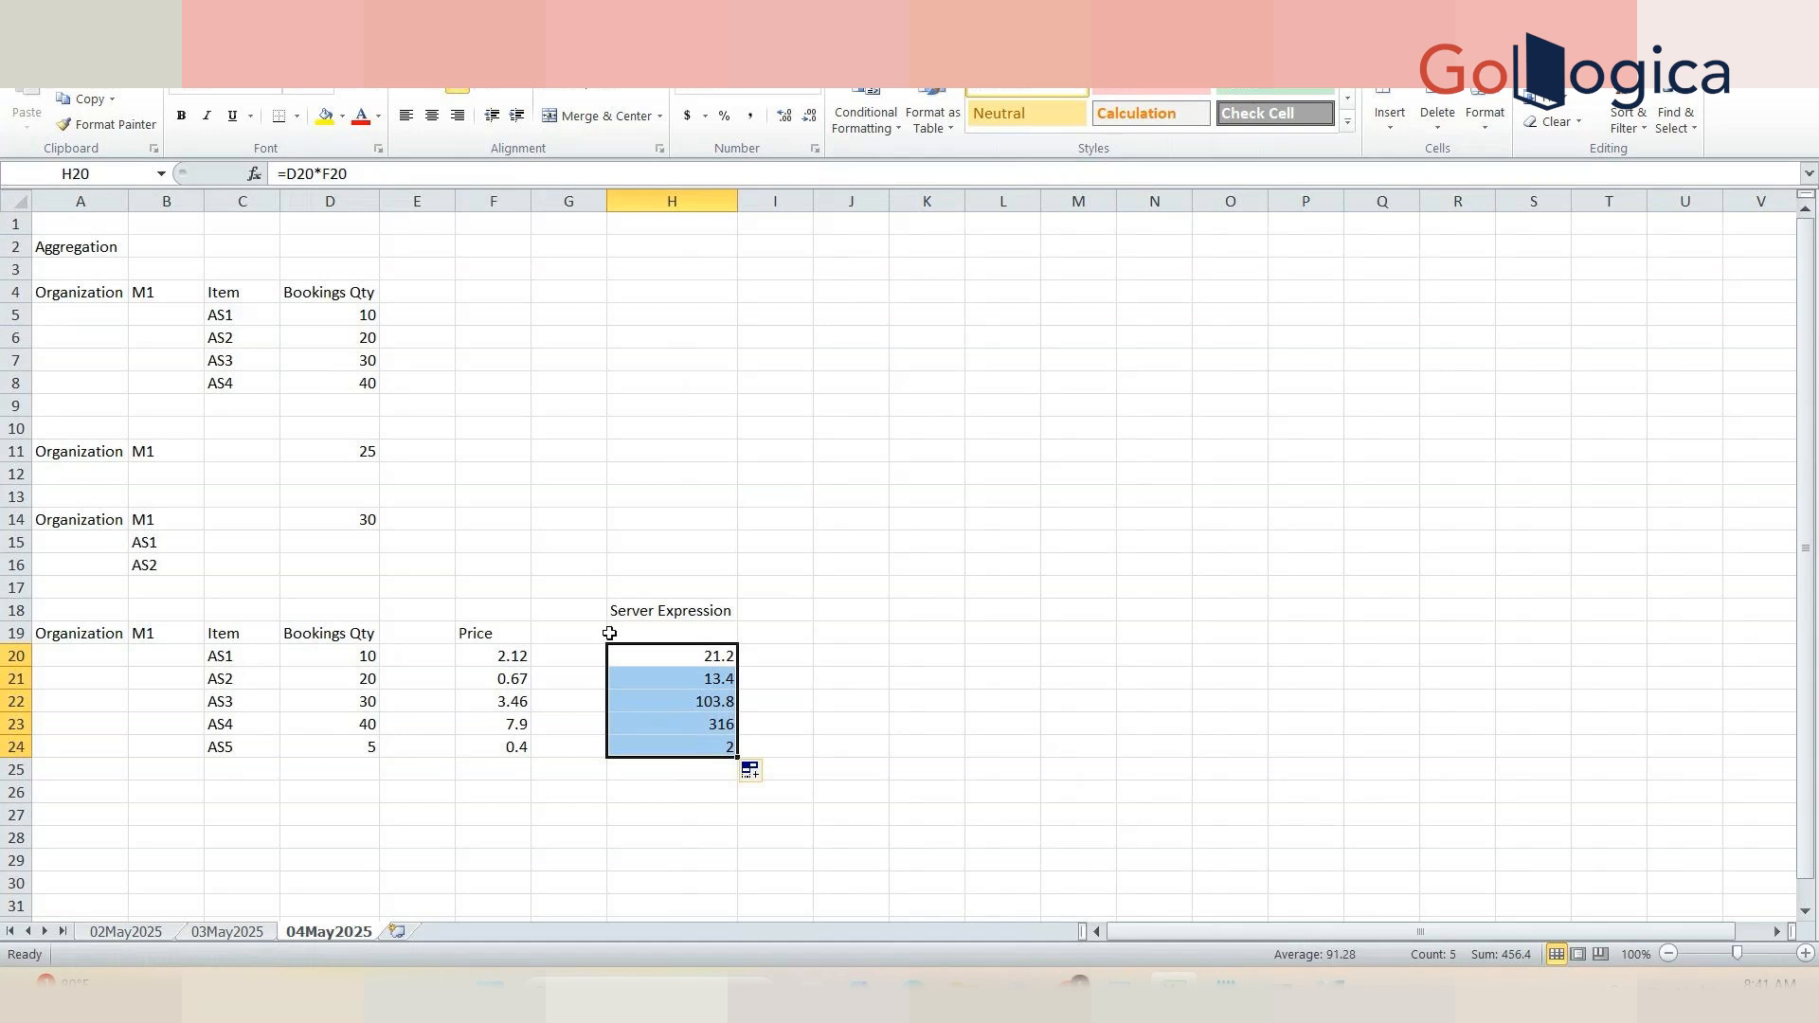
left_click(647, 625)
type("4")
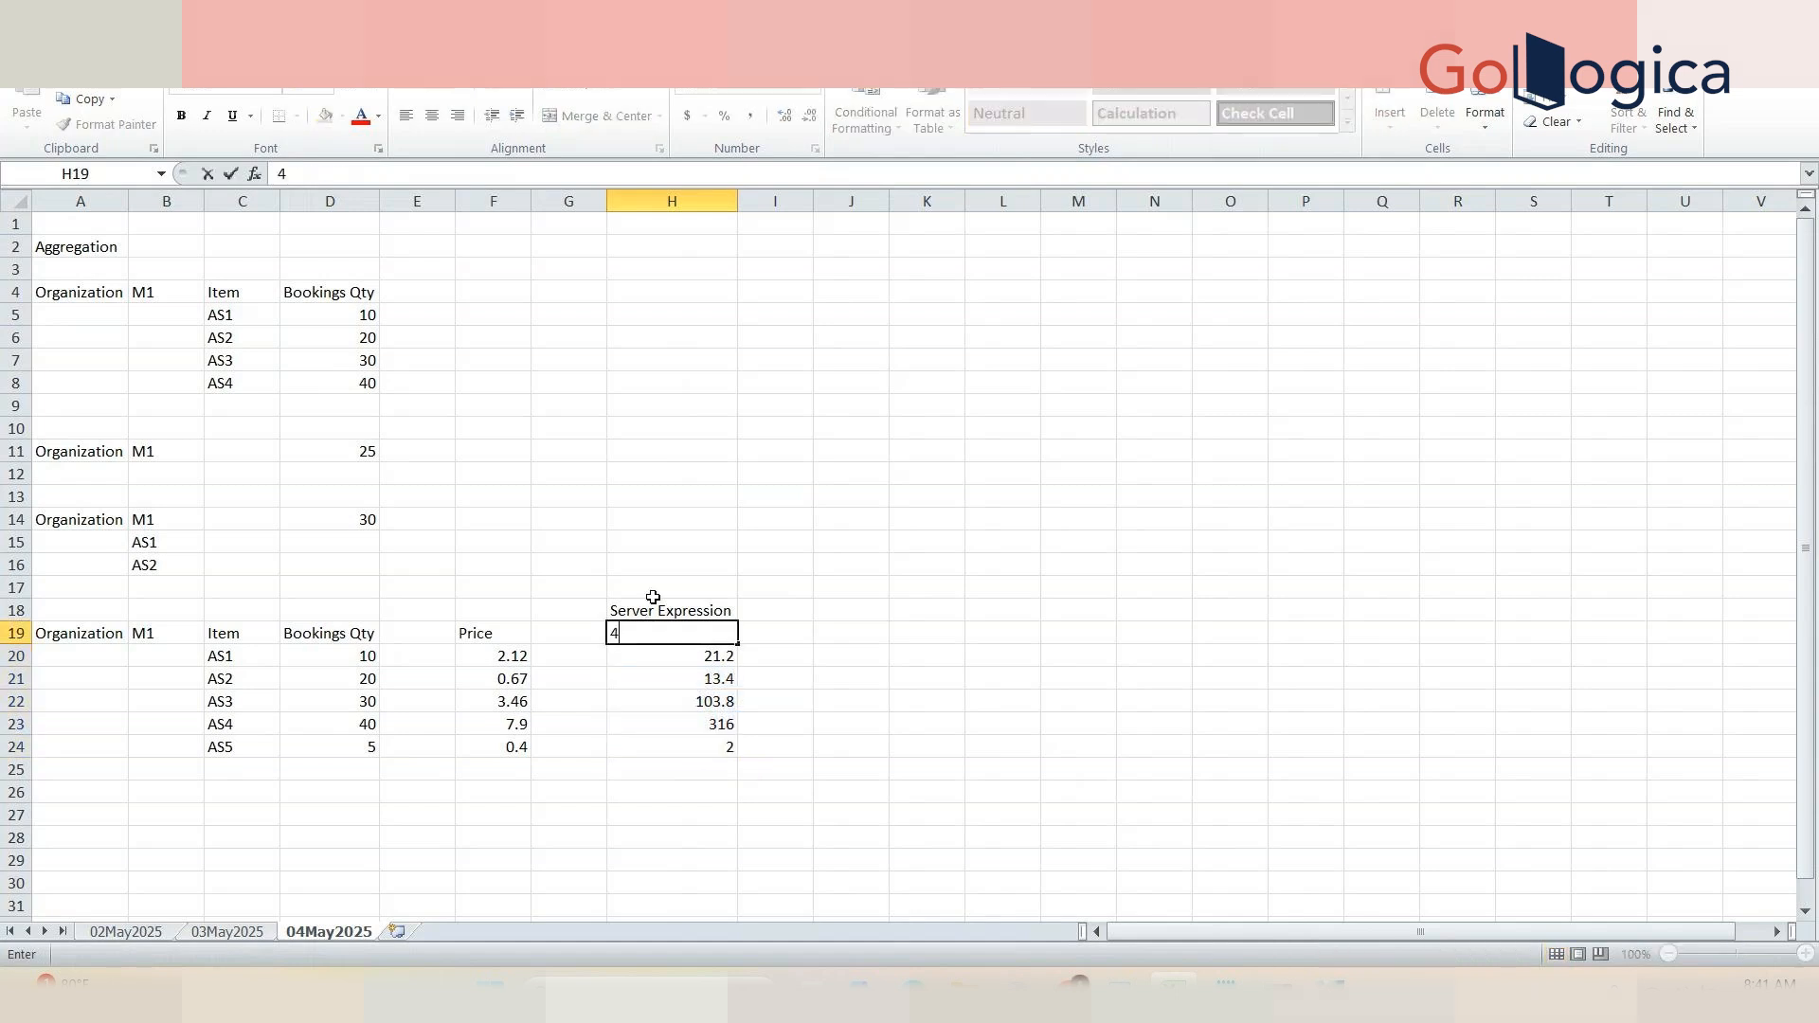
type("56.4")
key("Tab")
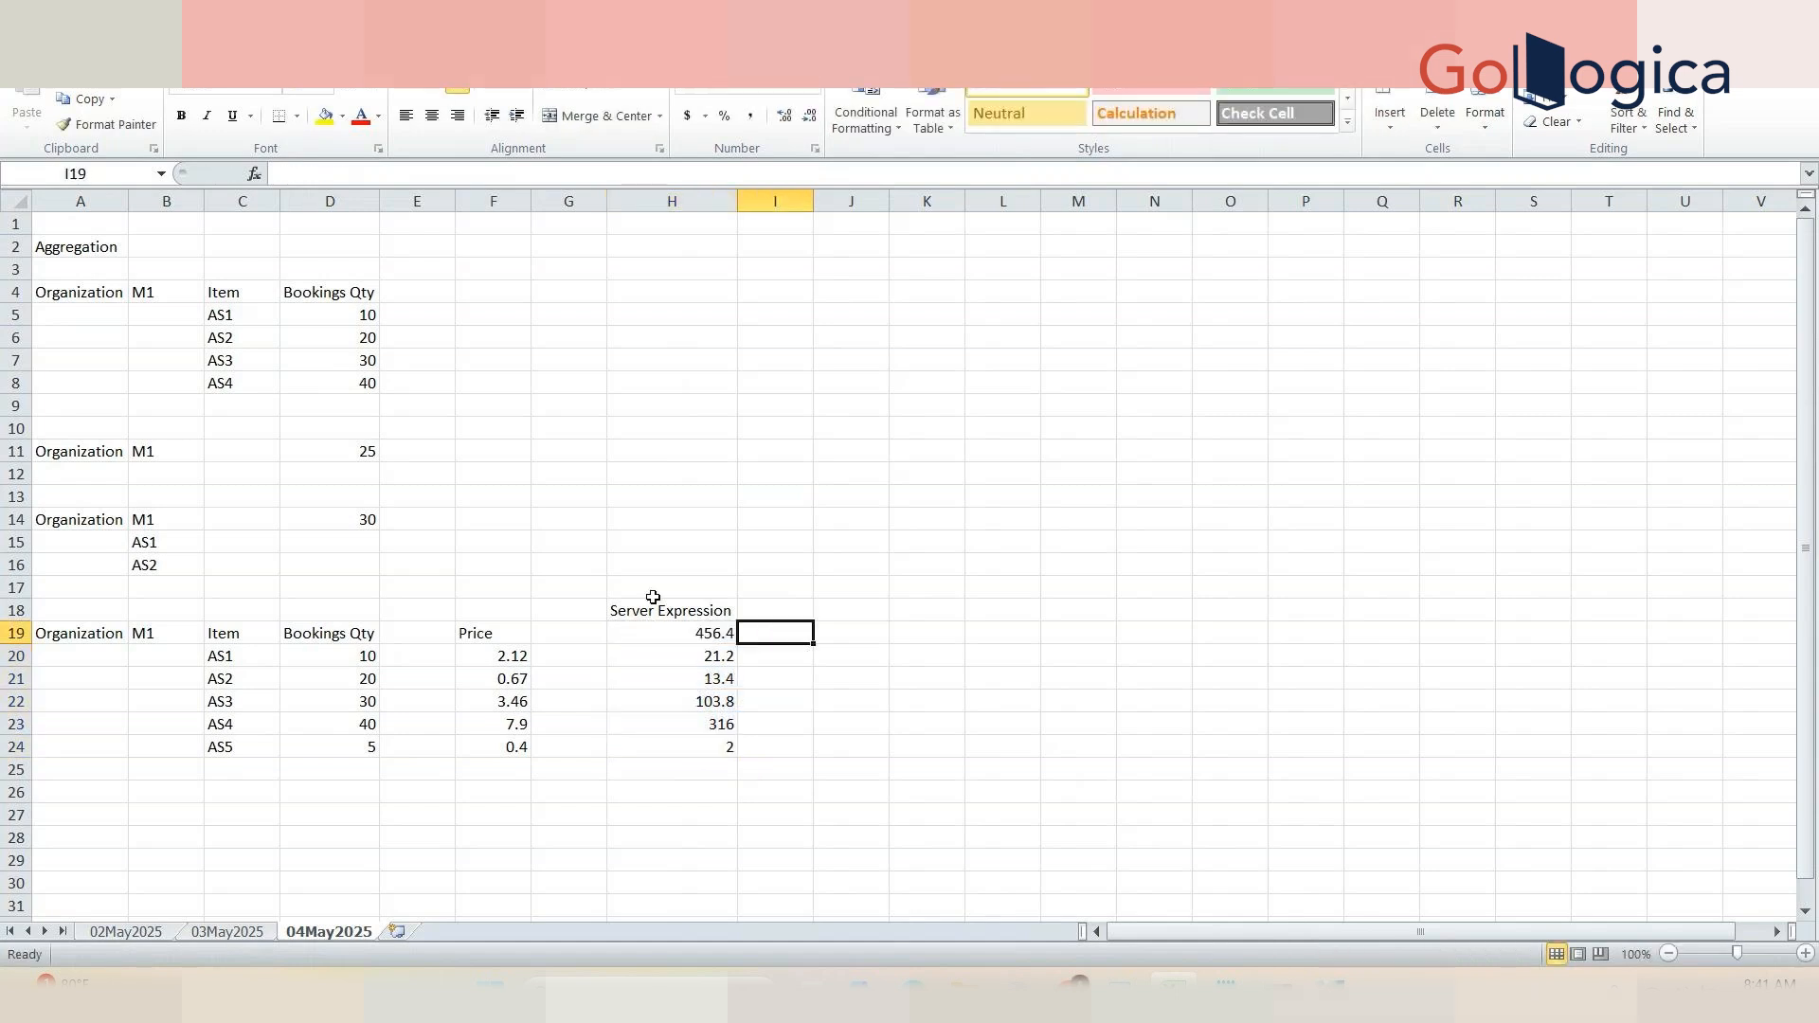
Step: Highlight the H19 total with a yellow fill
key("Left")
left_click(325, 114)
left_click(789, 627)
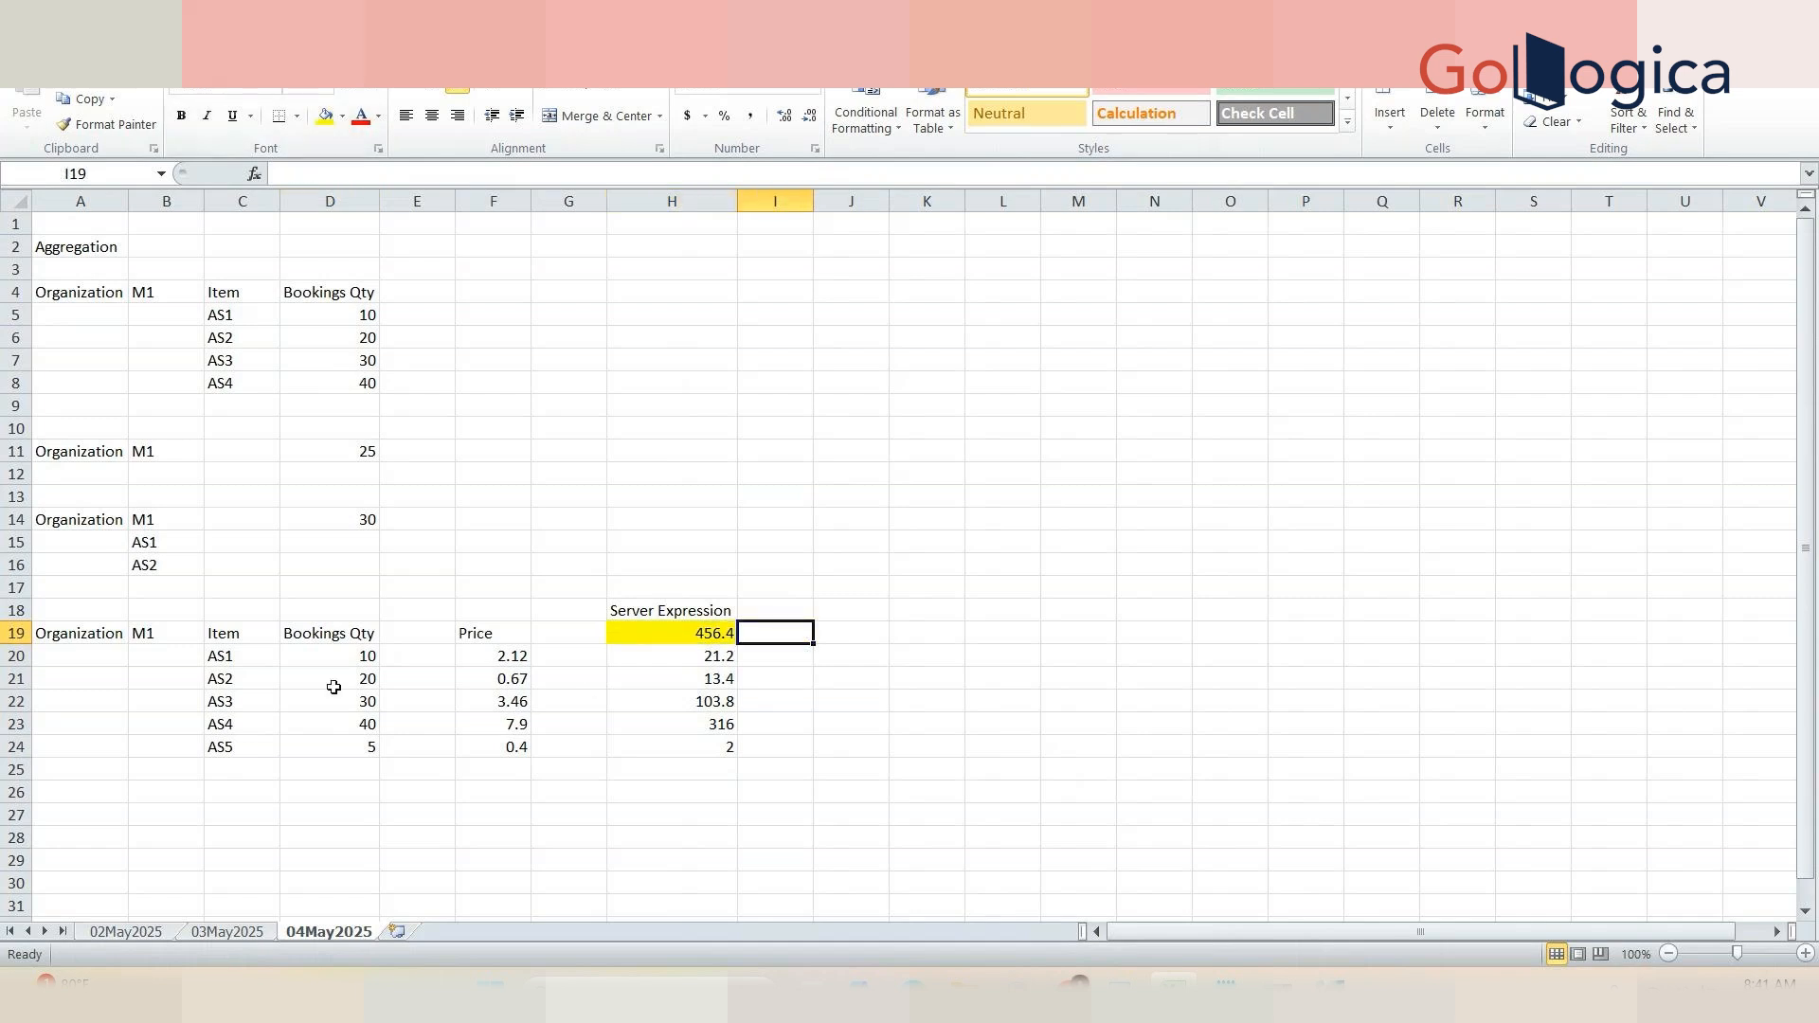
Step: Select the quantity and price cells and the Server Expression results to compare them row by row
left_click_drag(362, 657, 495, 680)
left_click(685, 657)
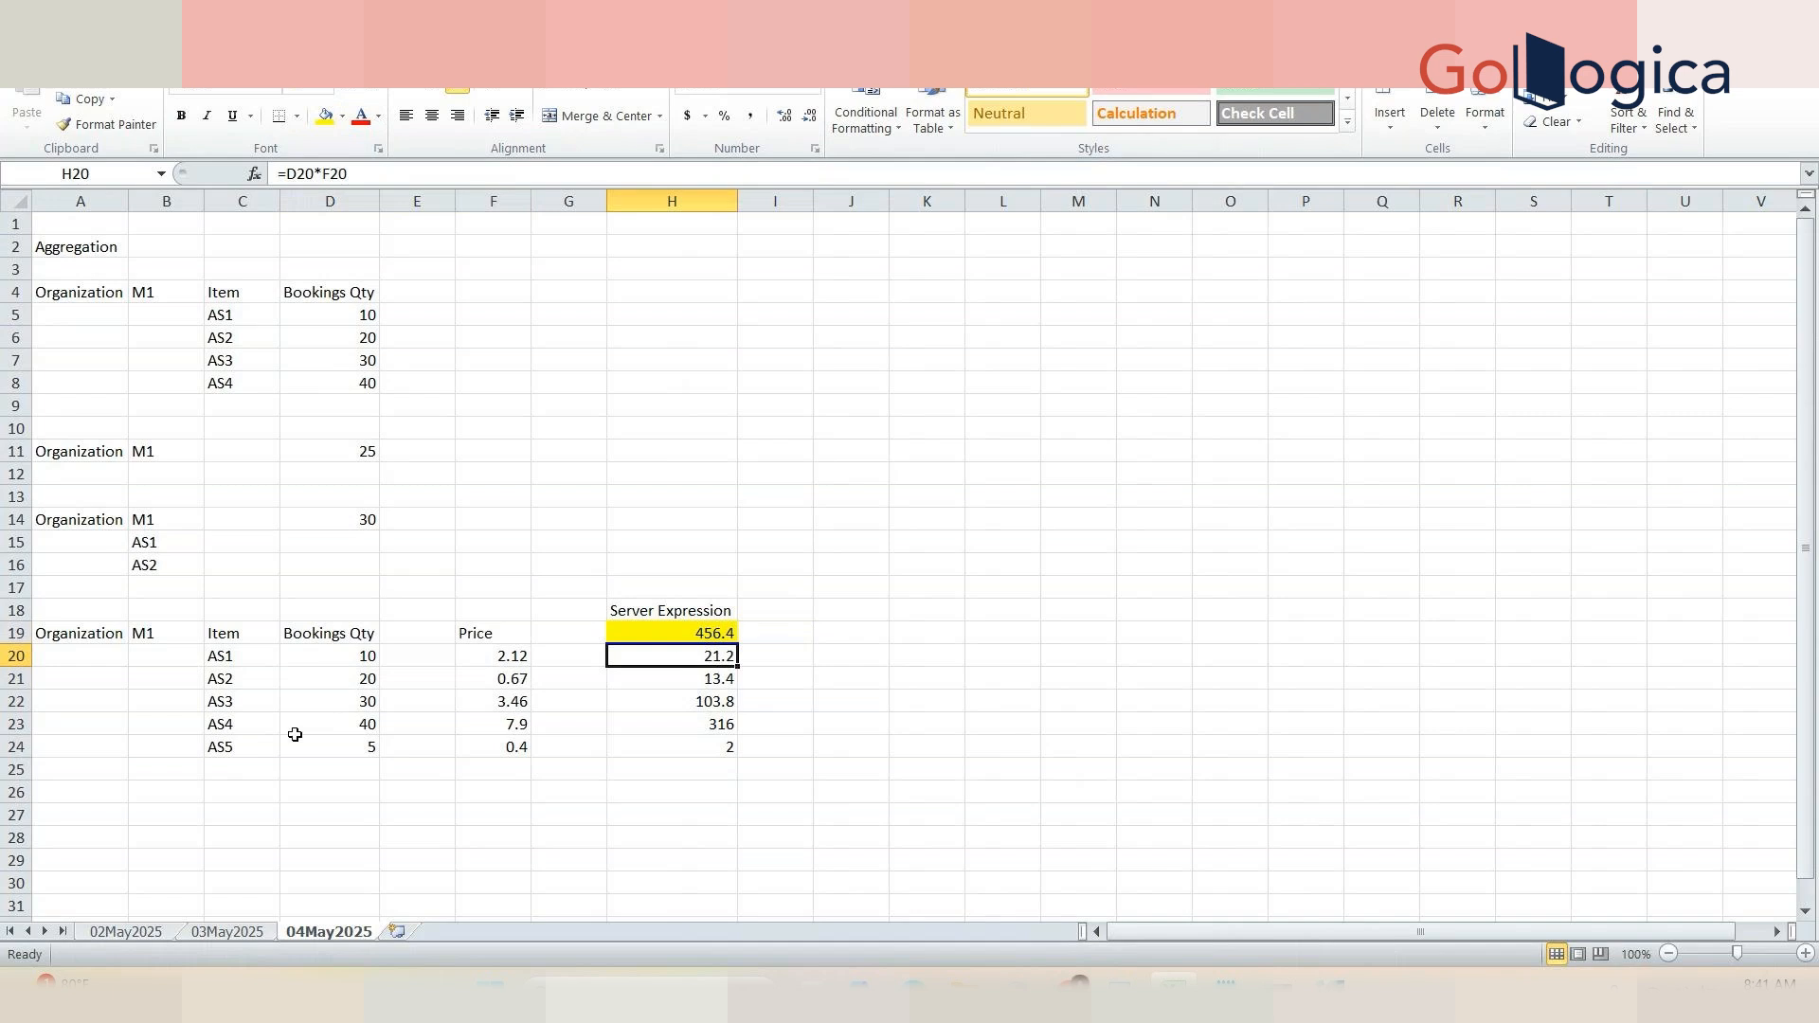
left_click_drag(362, 678, 482, 675)
left_click(666, 749)
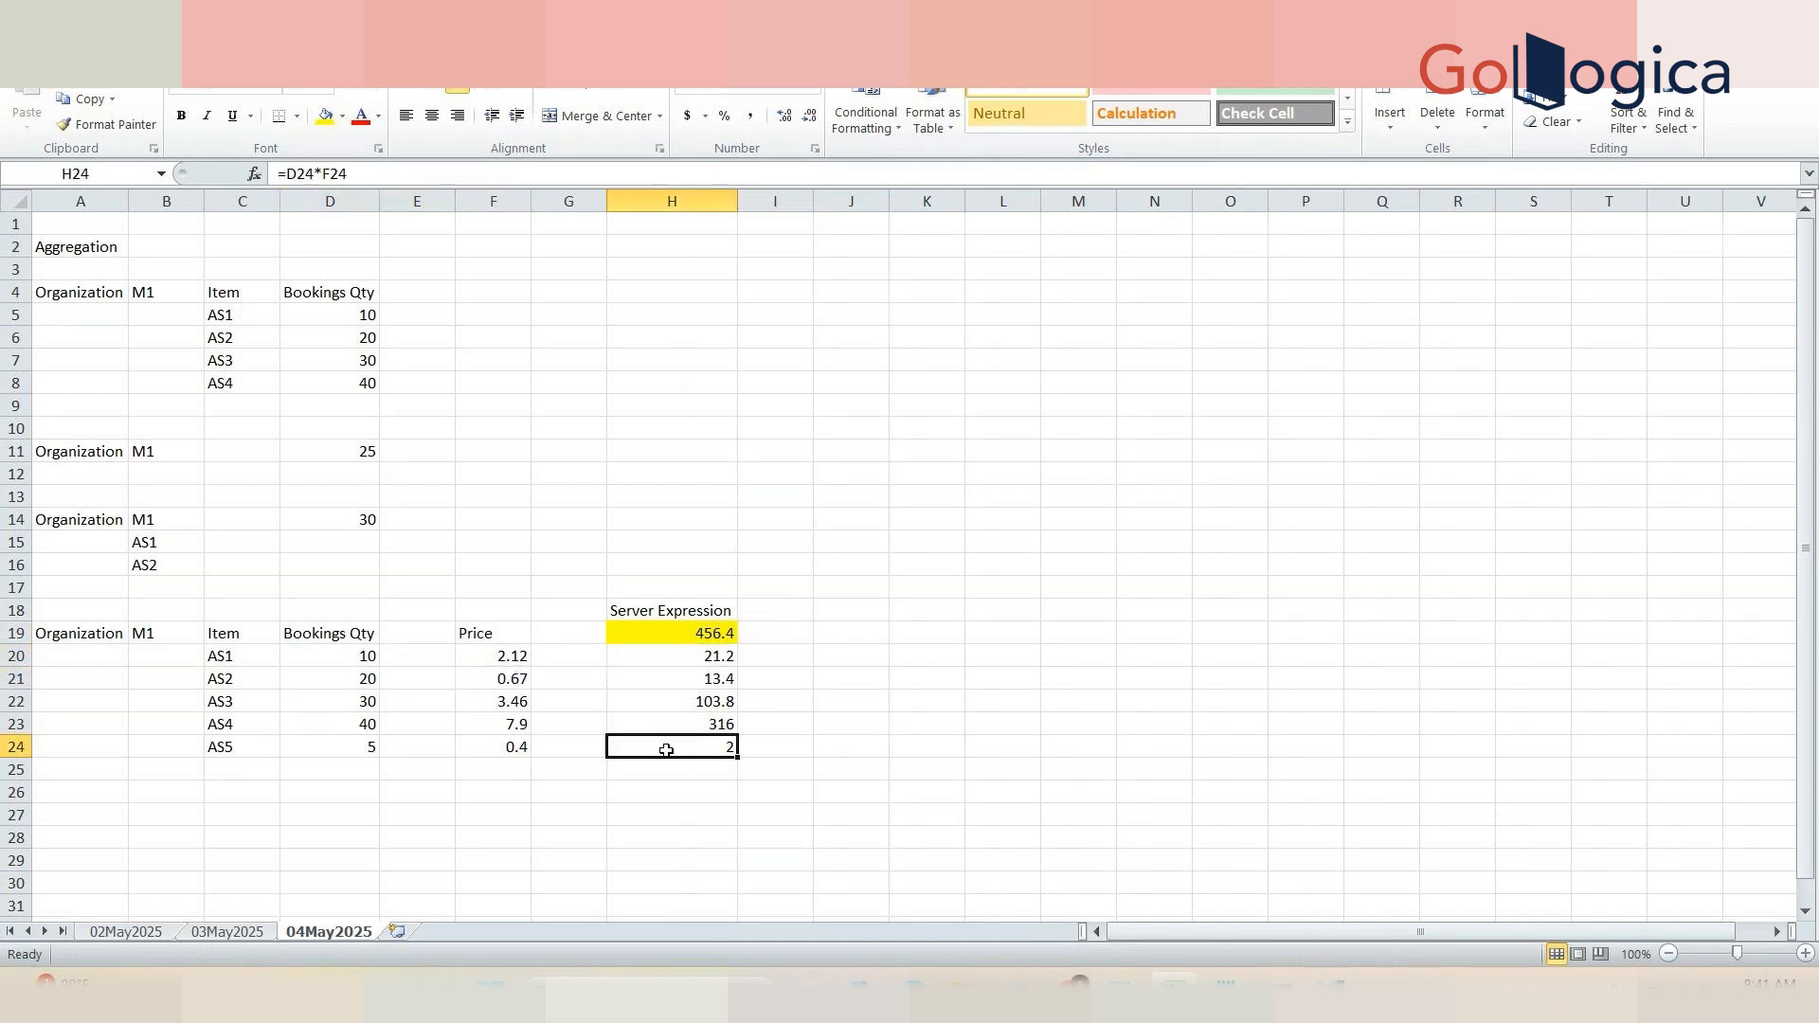
left_click_drag(666, 749, 650, 652)
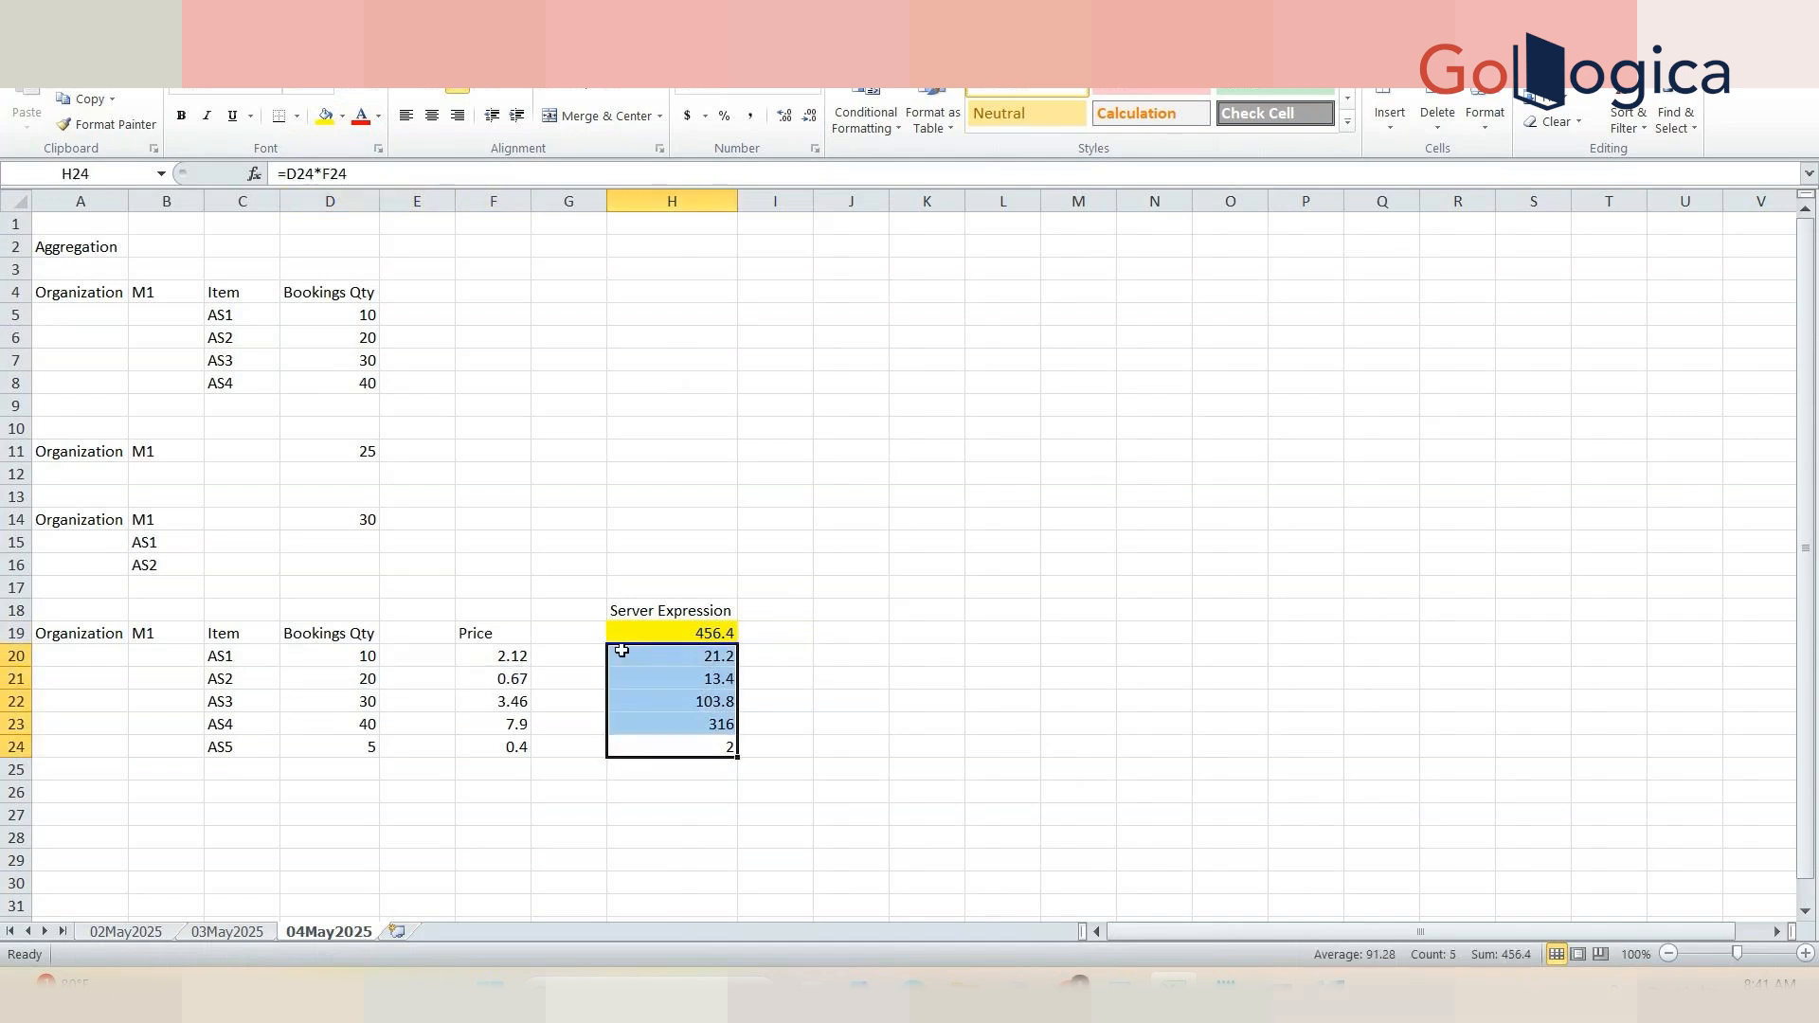
Step: Enter the heading "Client Exression" in J18 next to the Server Expression column
left_click(704, 635)
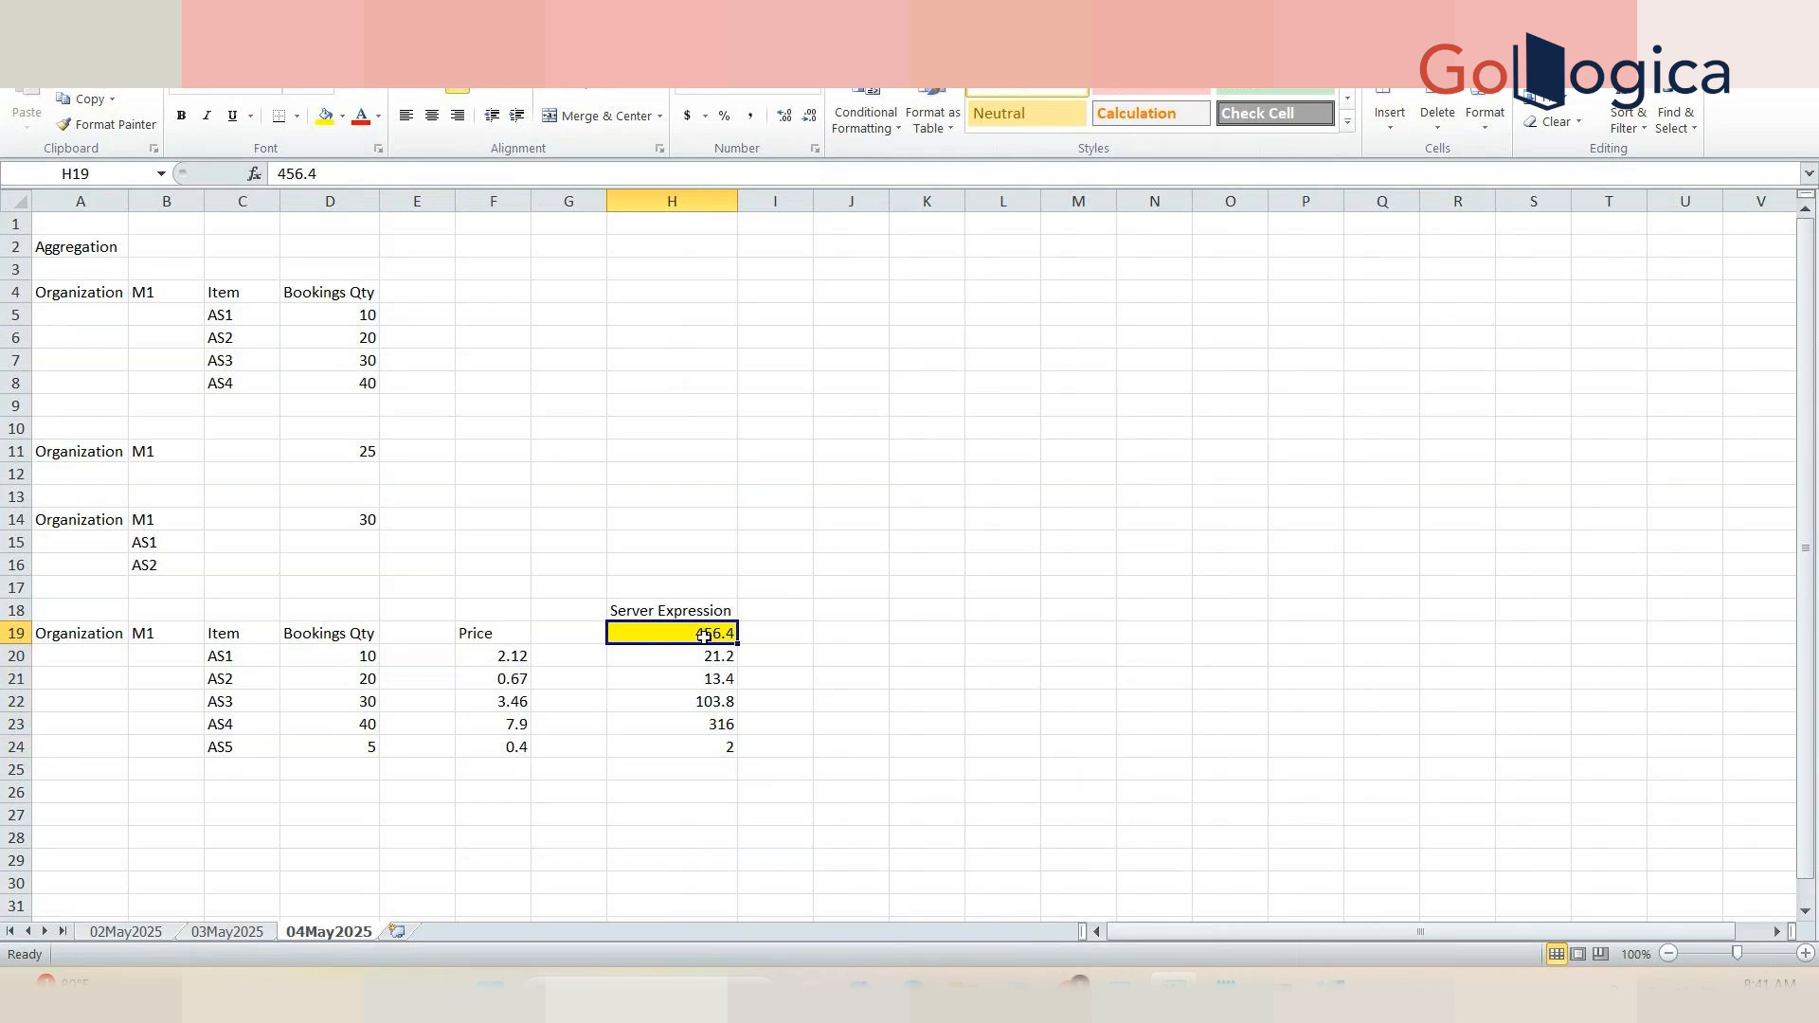
left_click(865, 611)
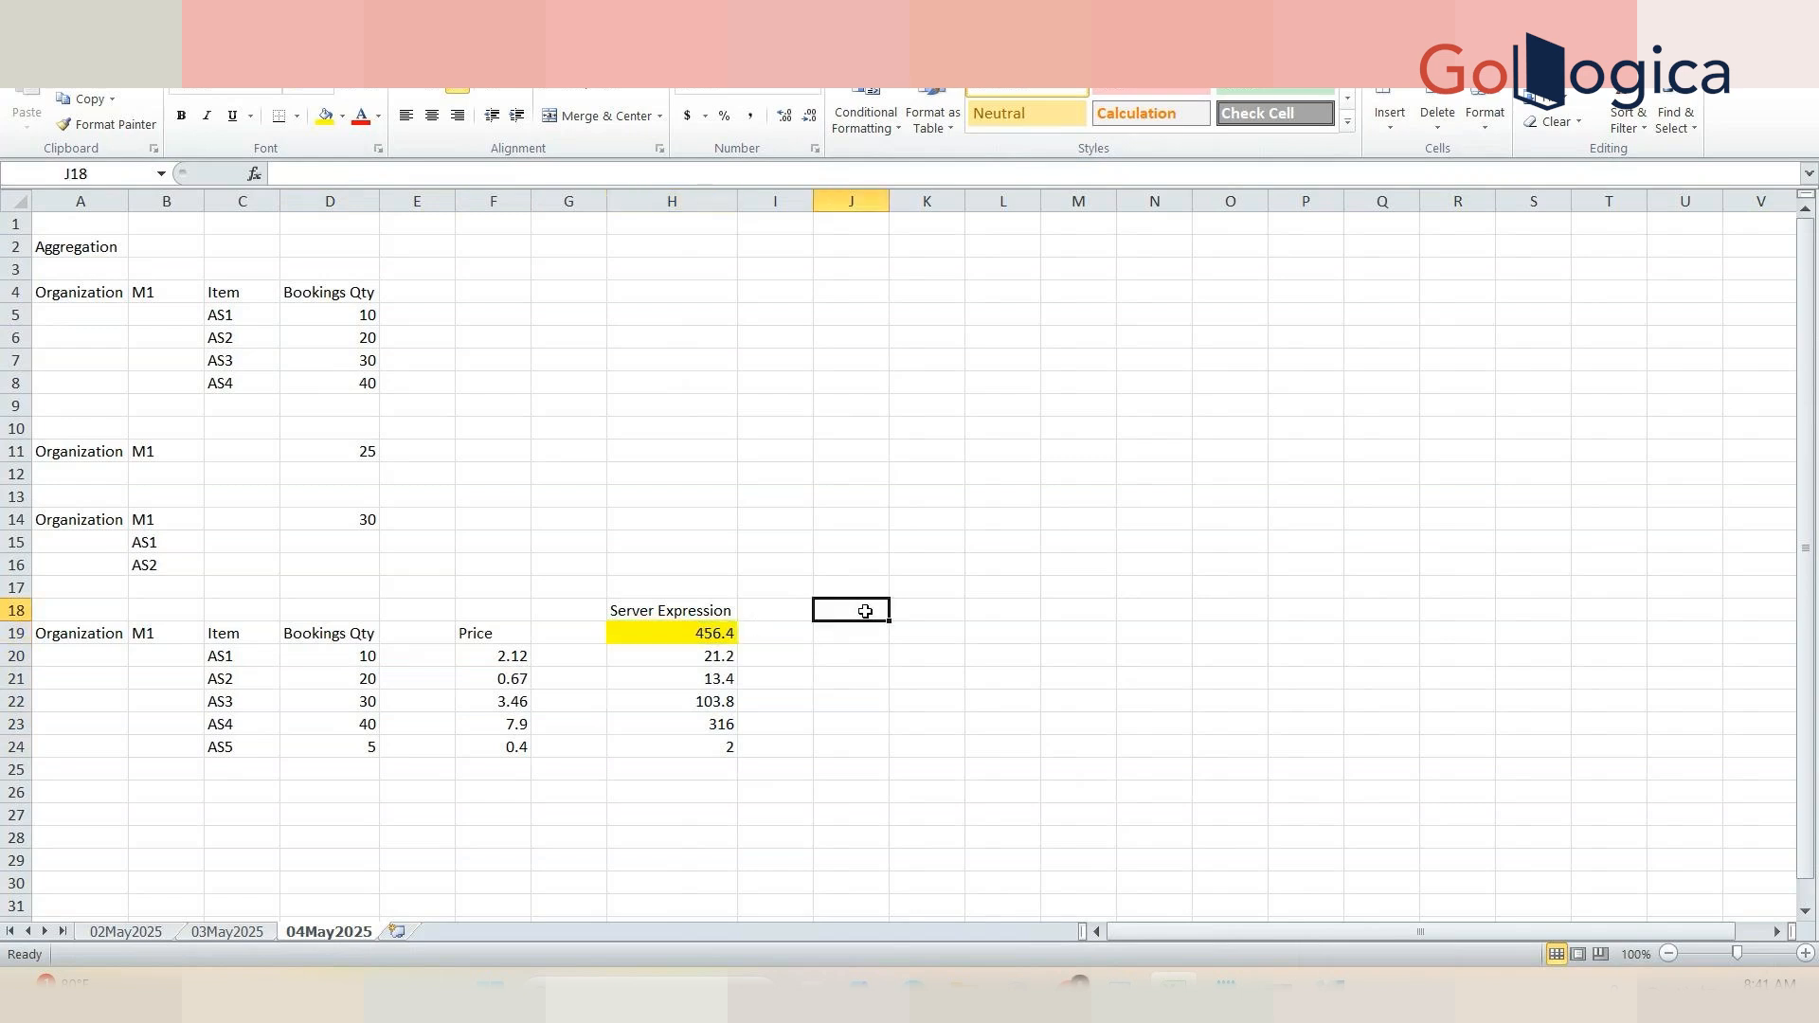
double_click(865, 611)
type("C")
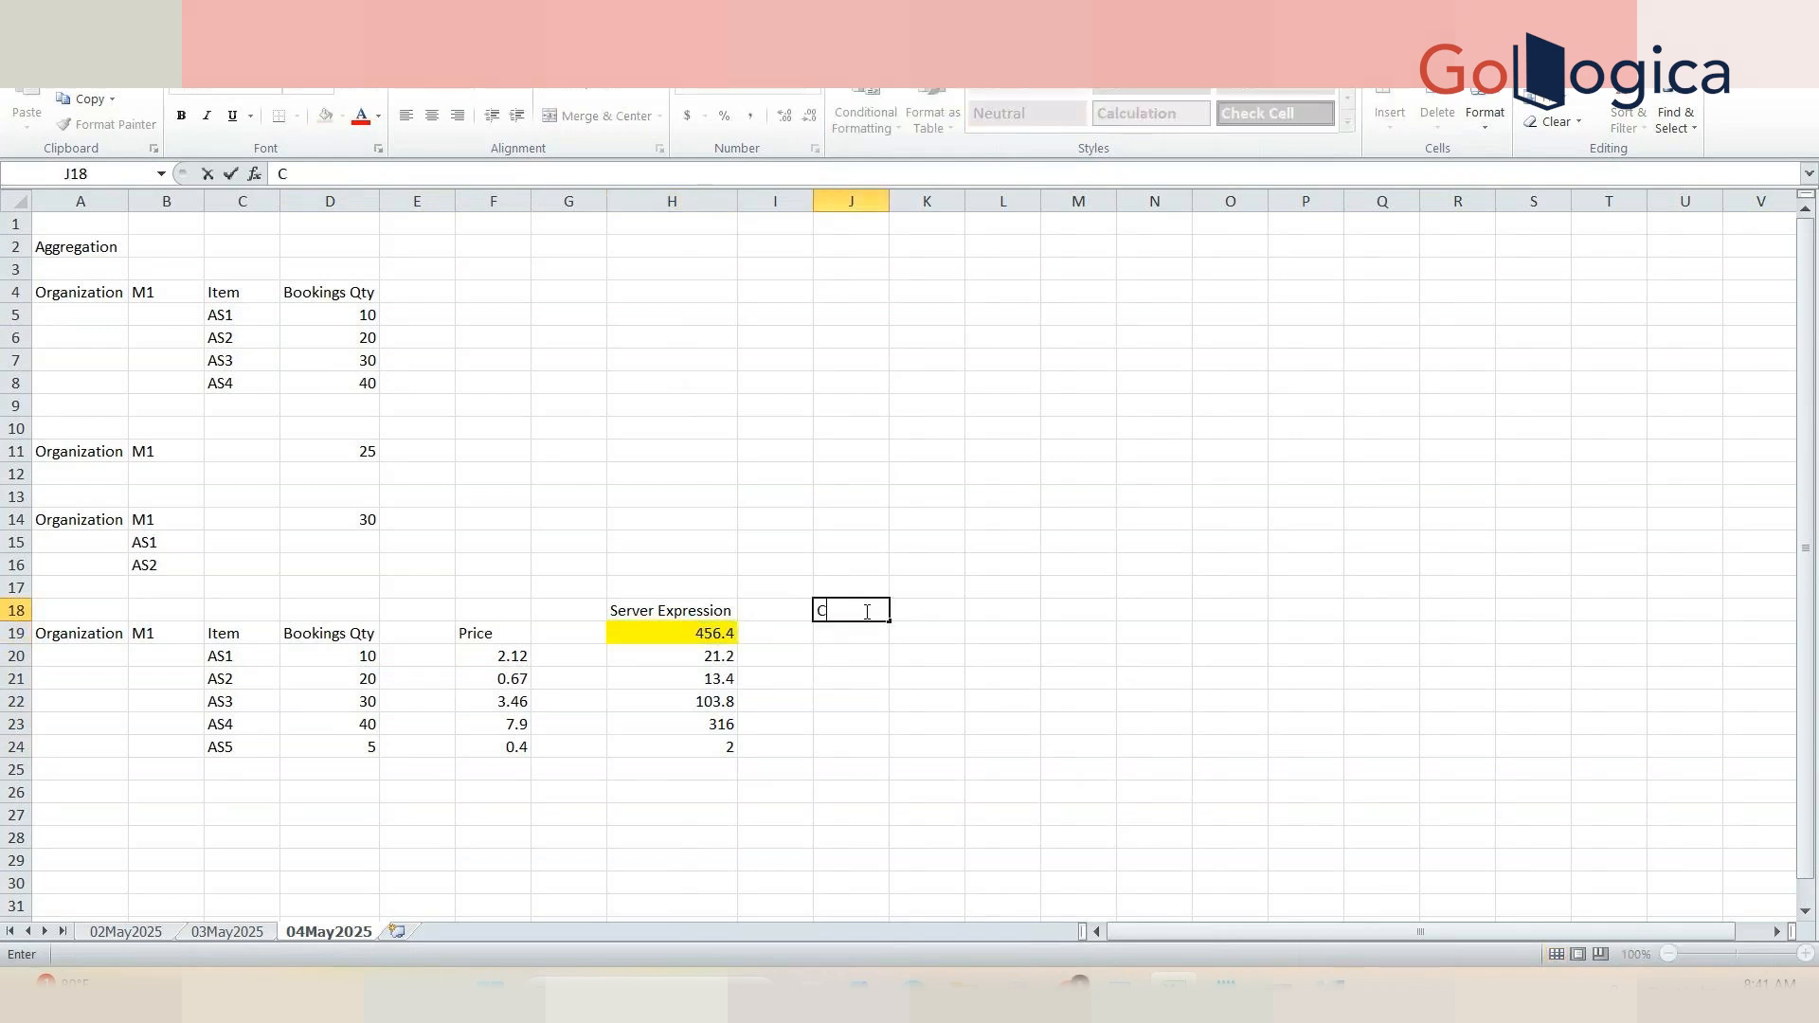
type("lient Expression")
key("Tab")
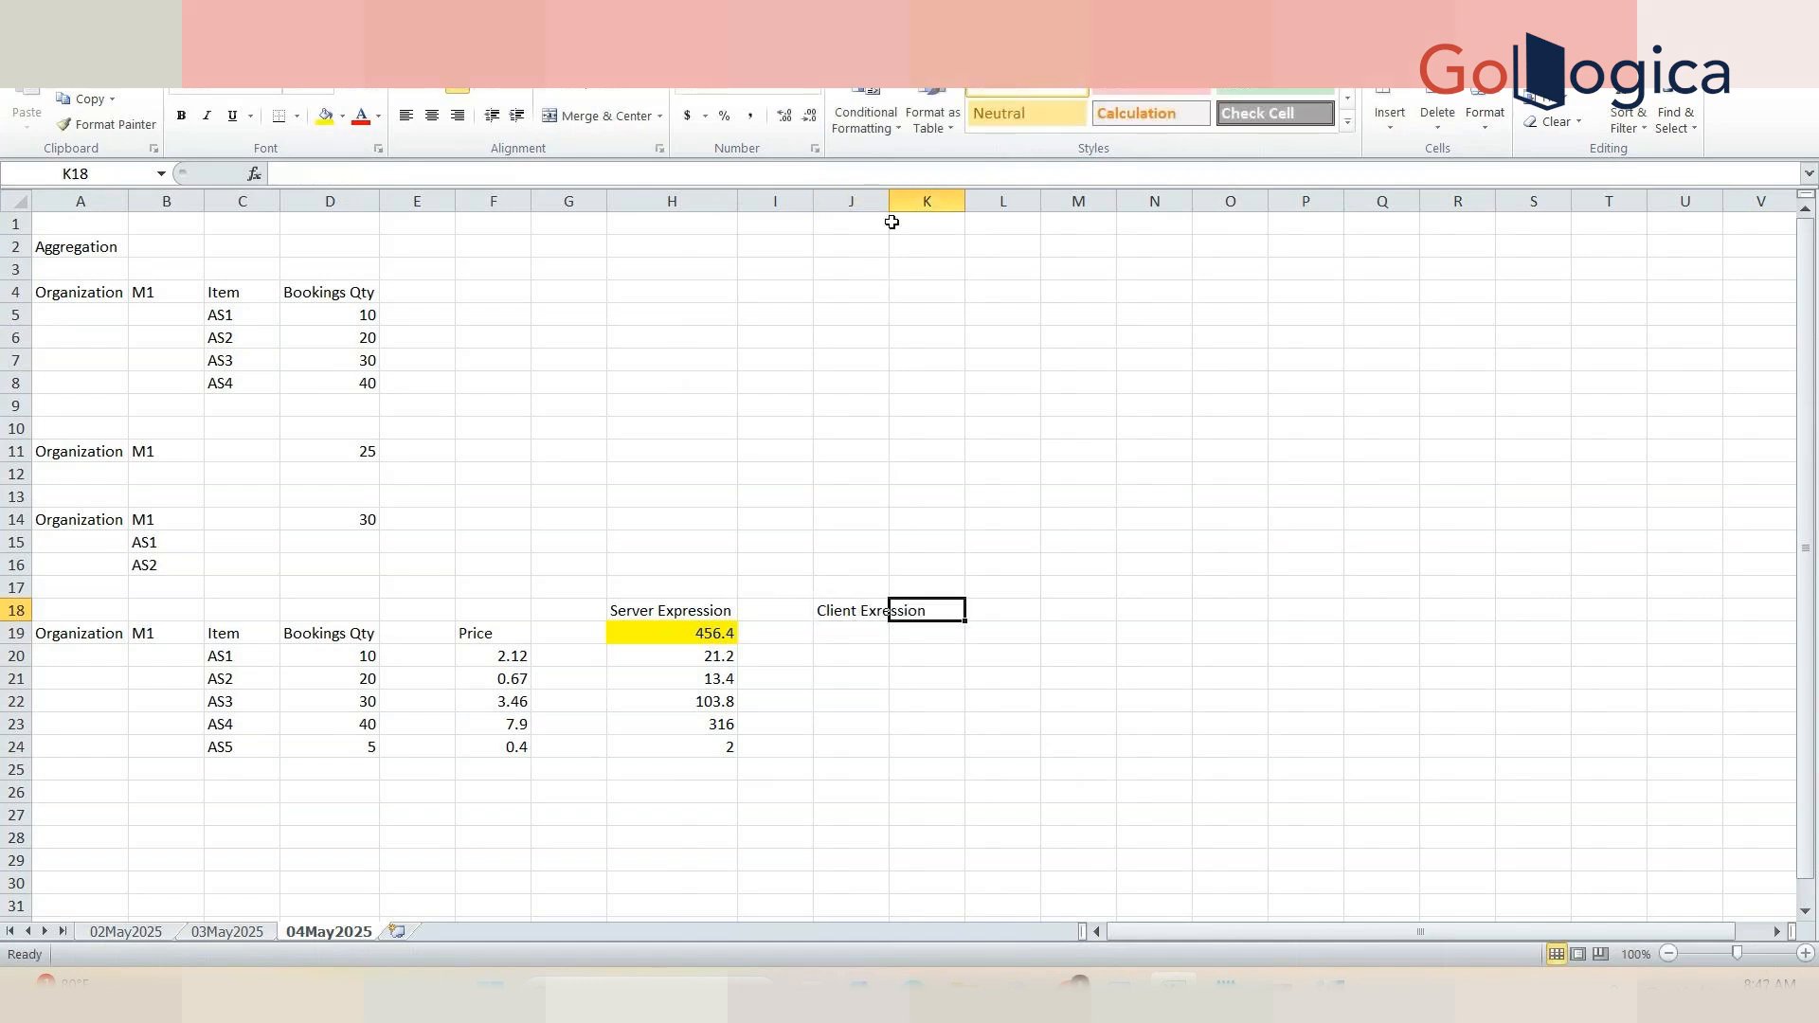
Step: Select the Bookings Qty values D20:D24 and enter their total 105 in J19
key("ctrl+Home")
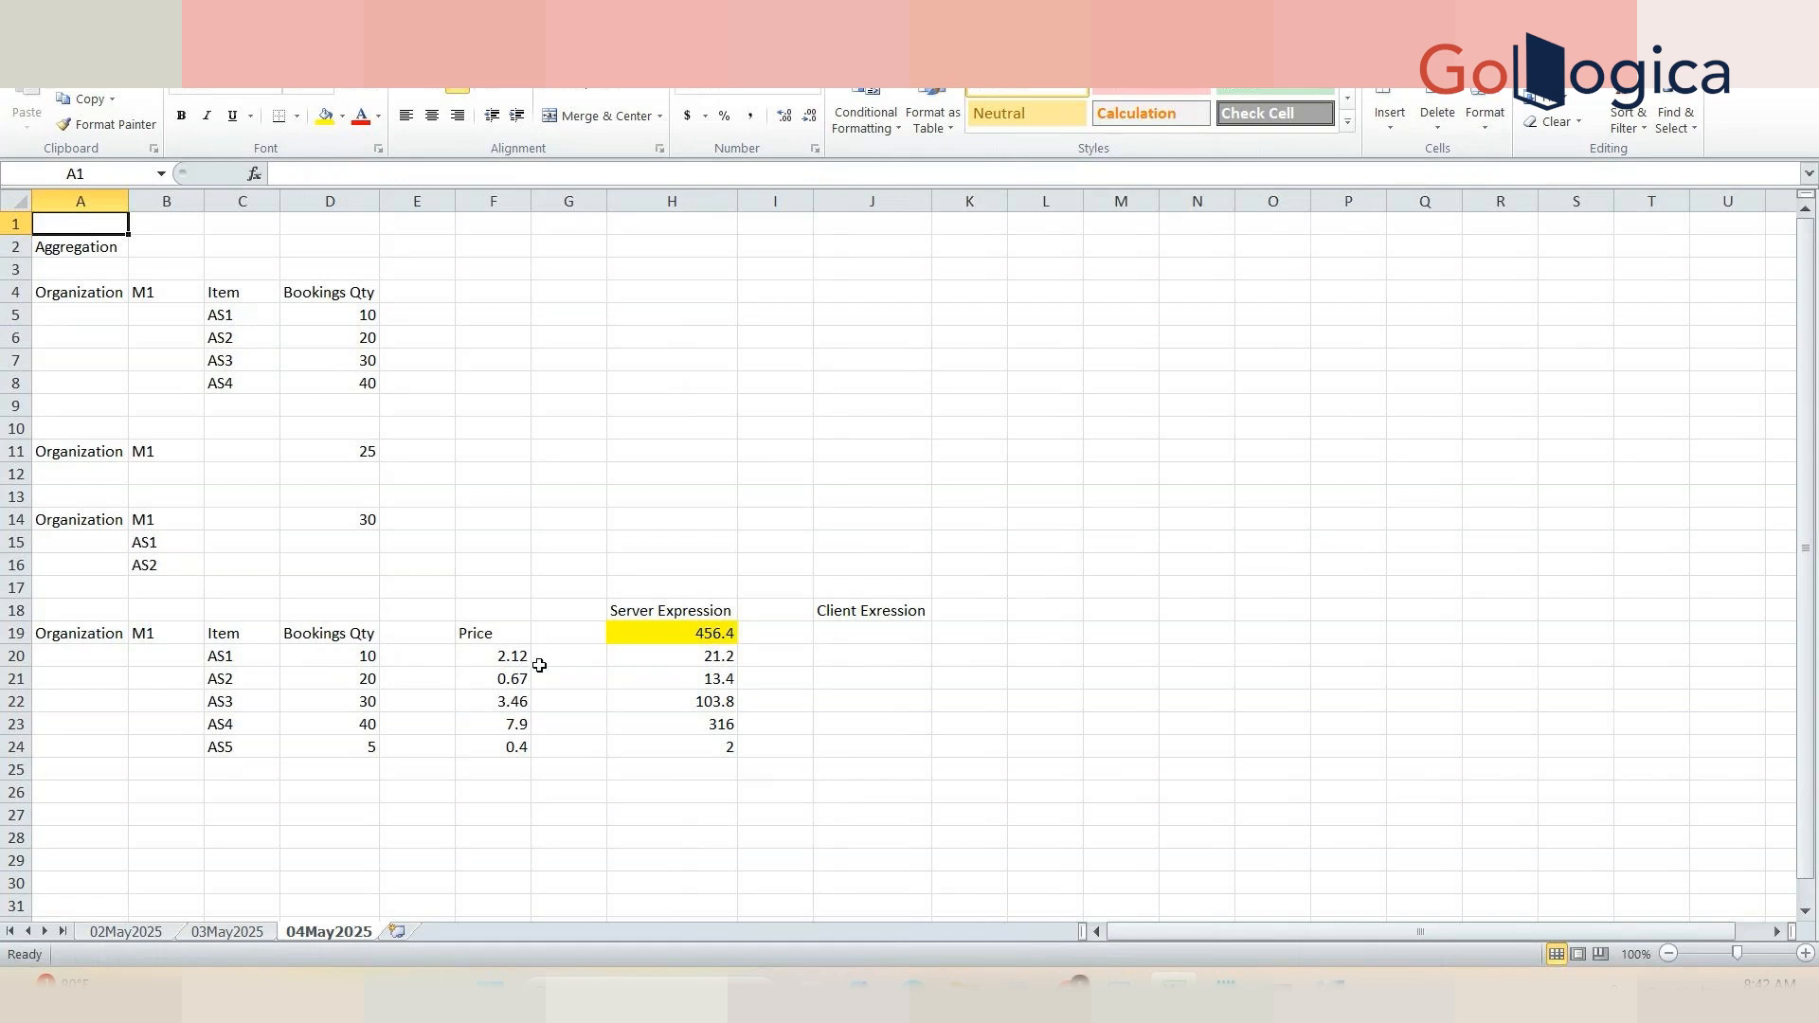
left_click(348, 666)
left_click_drag(347, 665, 352, 747)
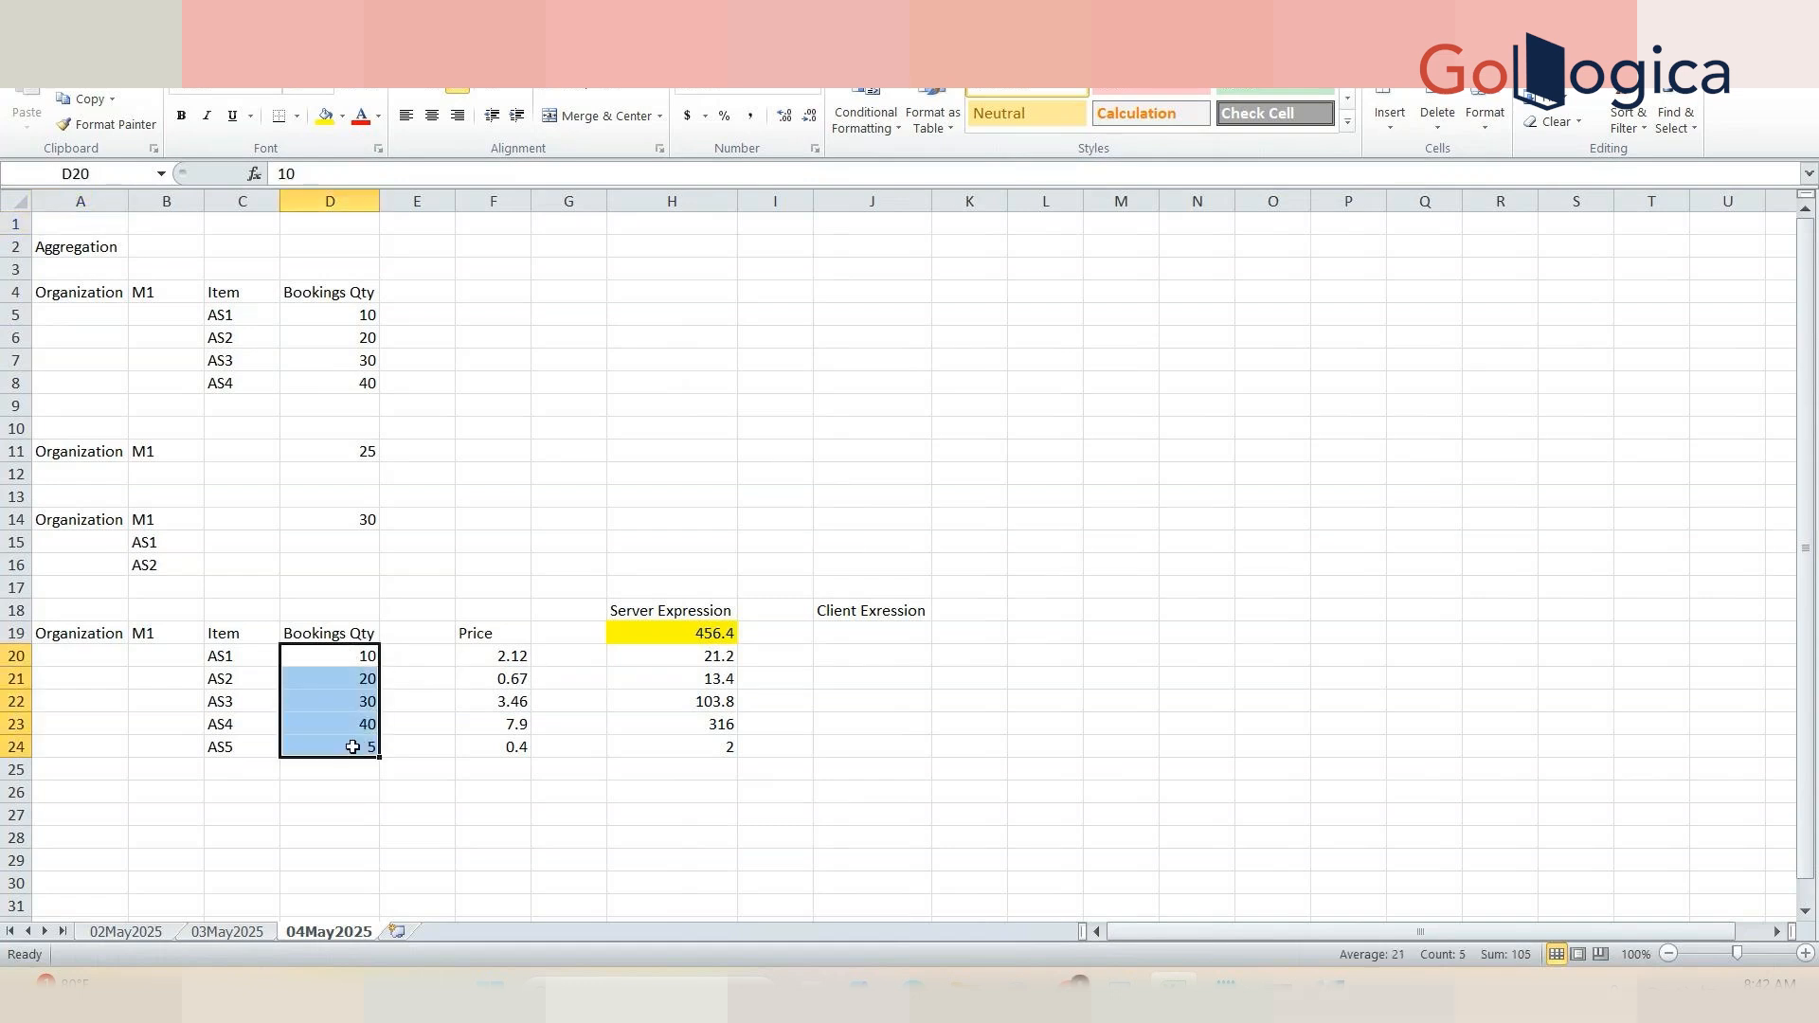
left_click(912, 638)
type("105")
key("Tab")
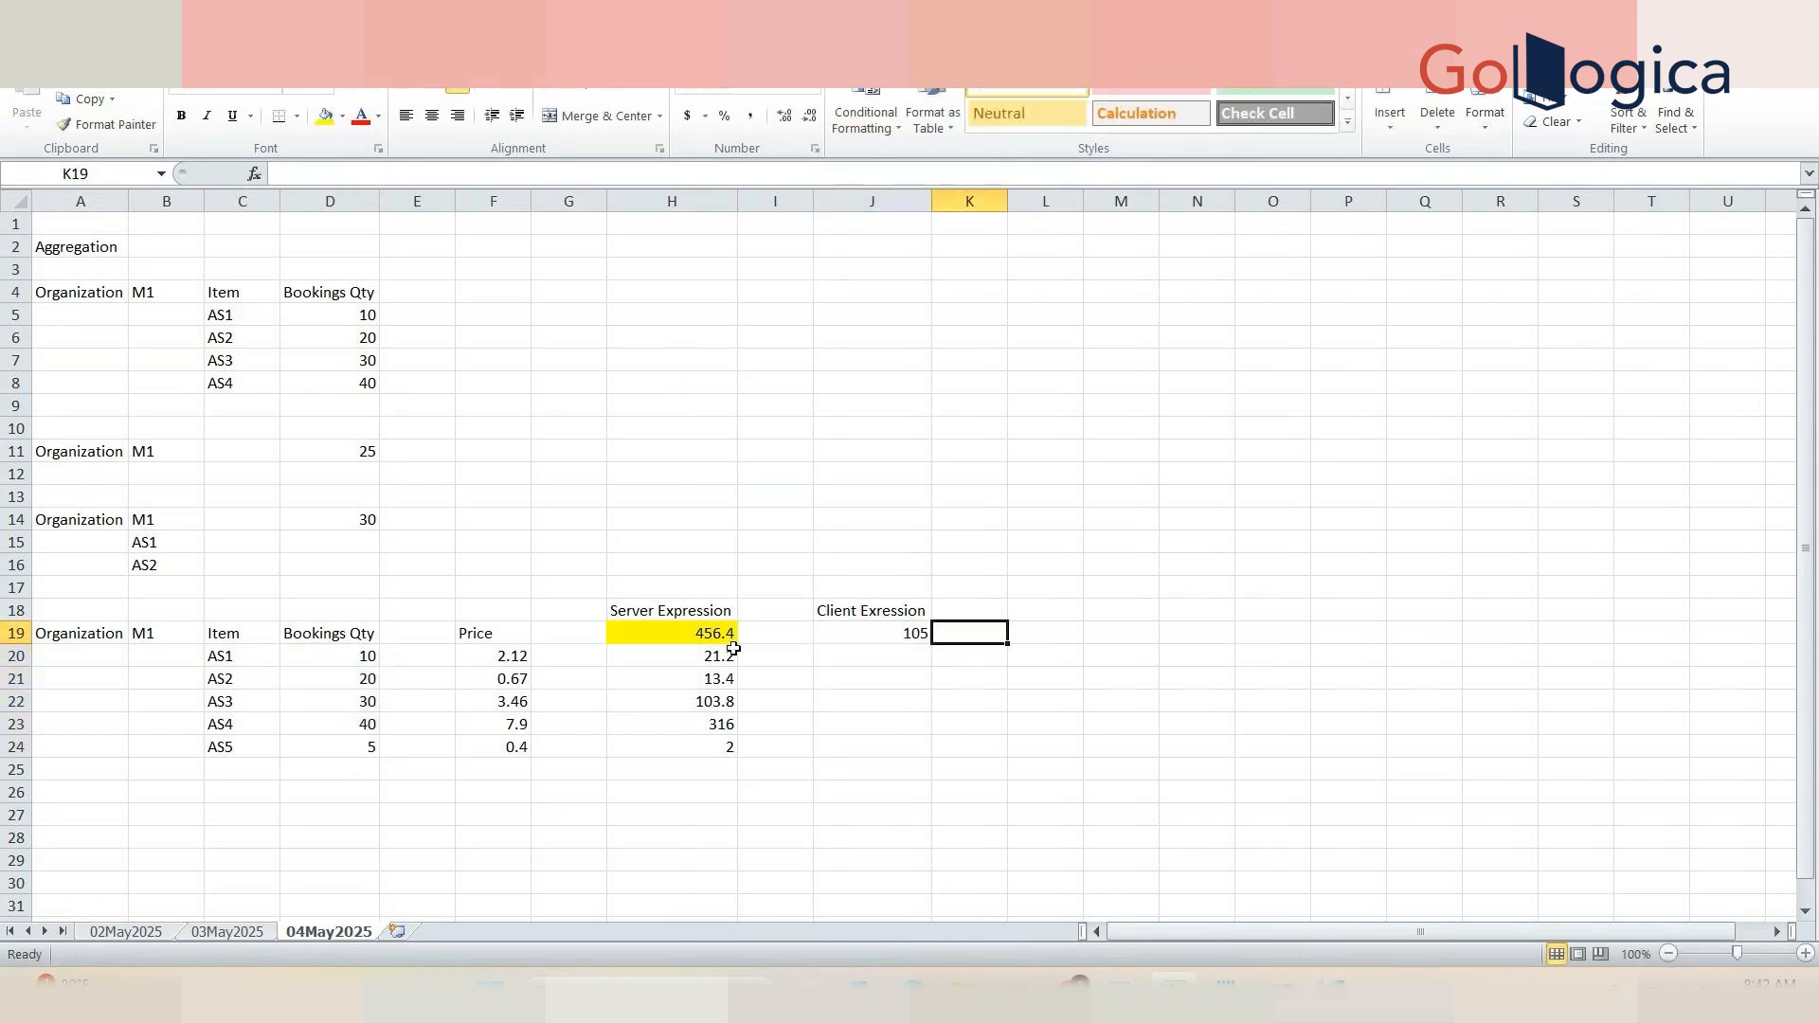
Step: Select the Price values F20:F24 and enter their total 14.55 in K19
left_click(696, 659)
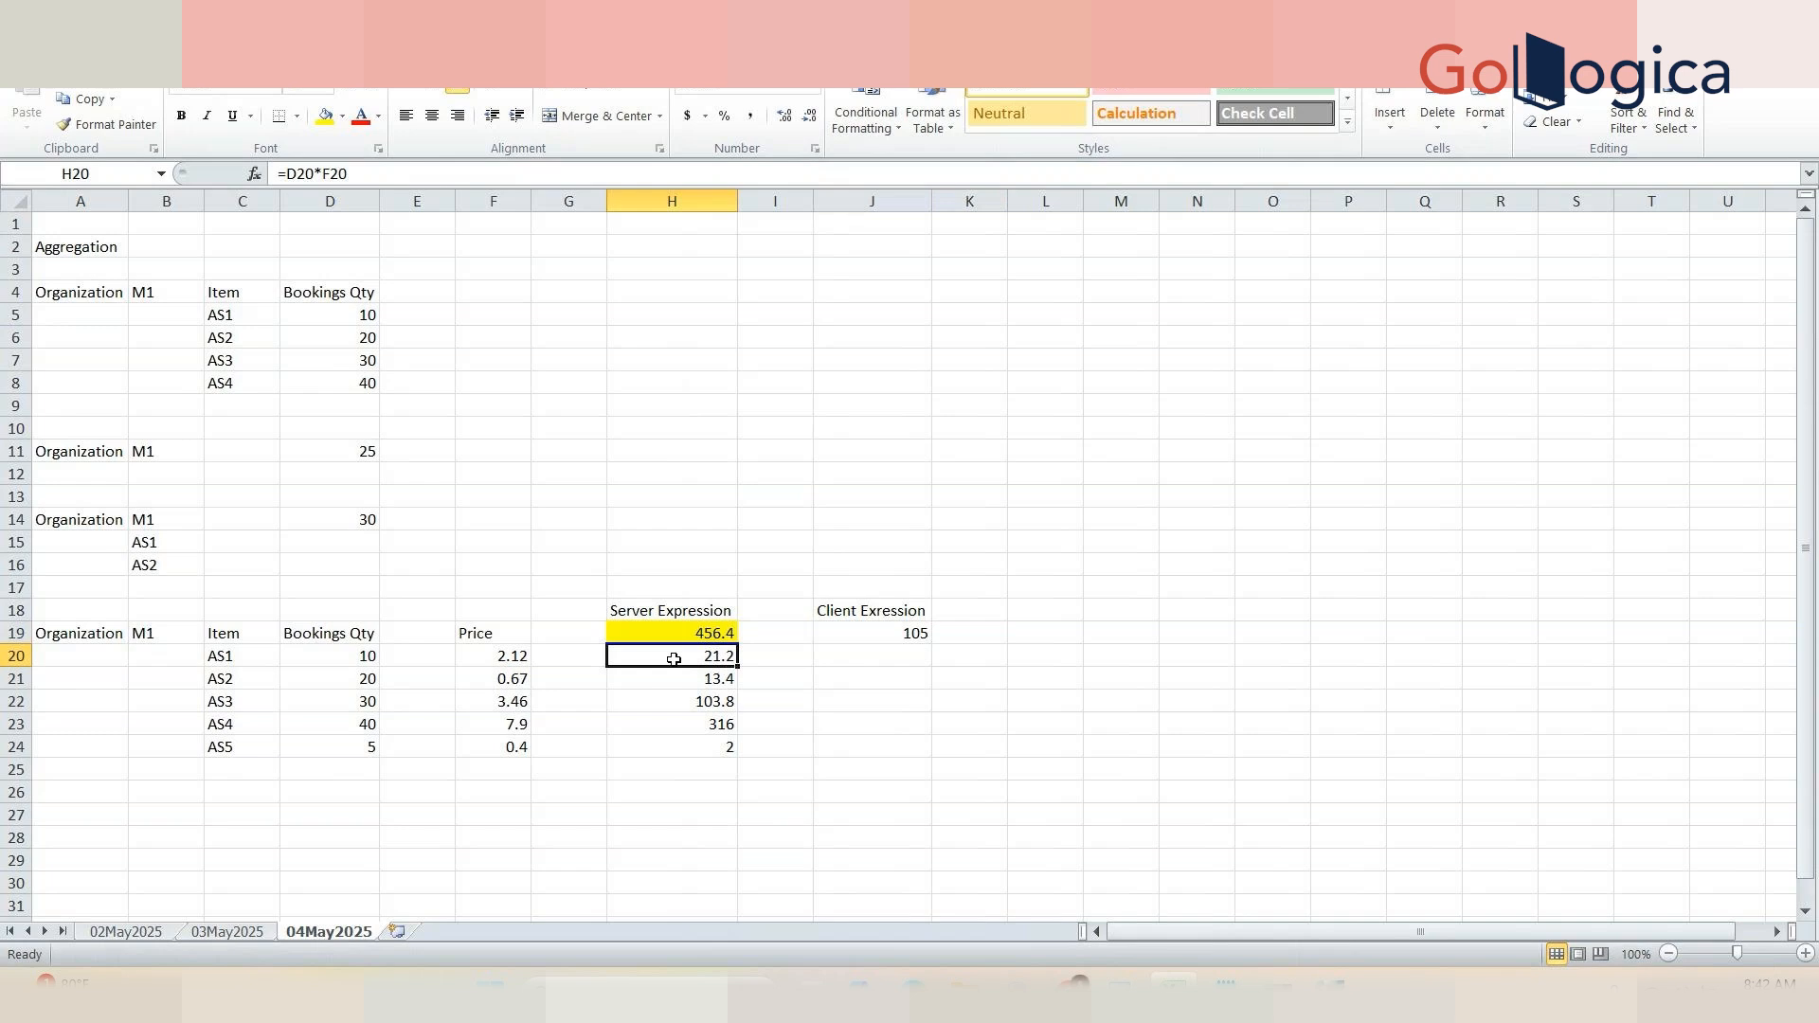
left_click_drag(673, 659, 695, 743)
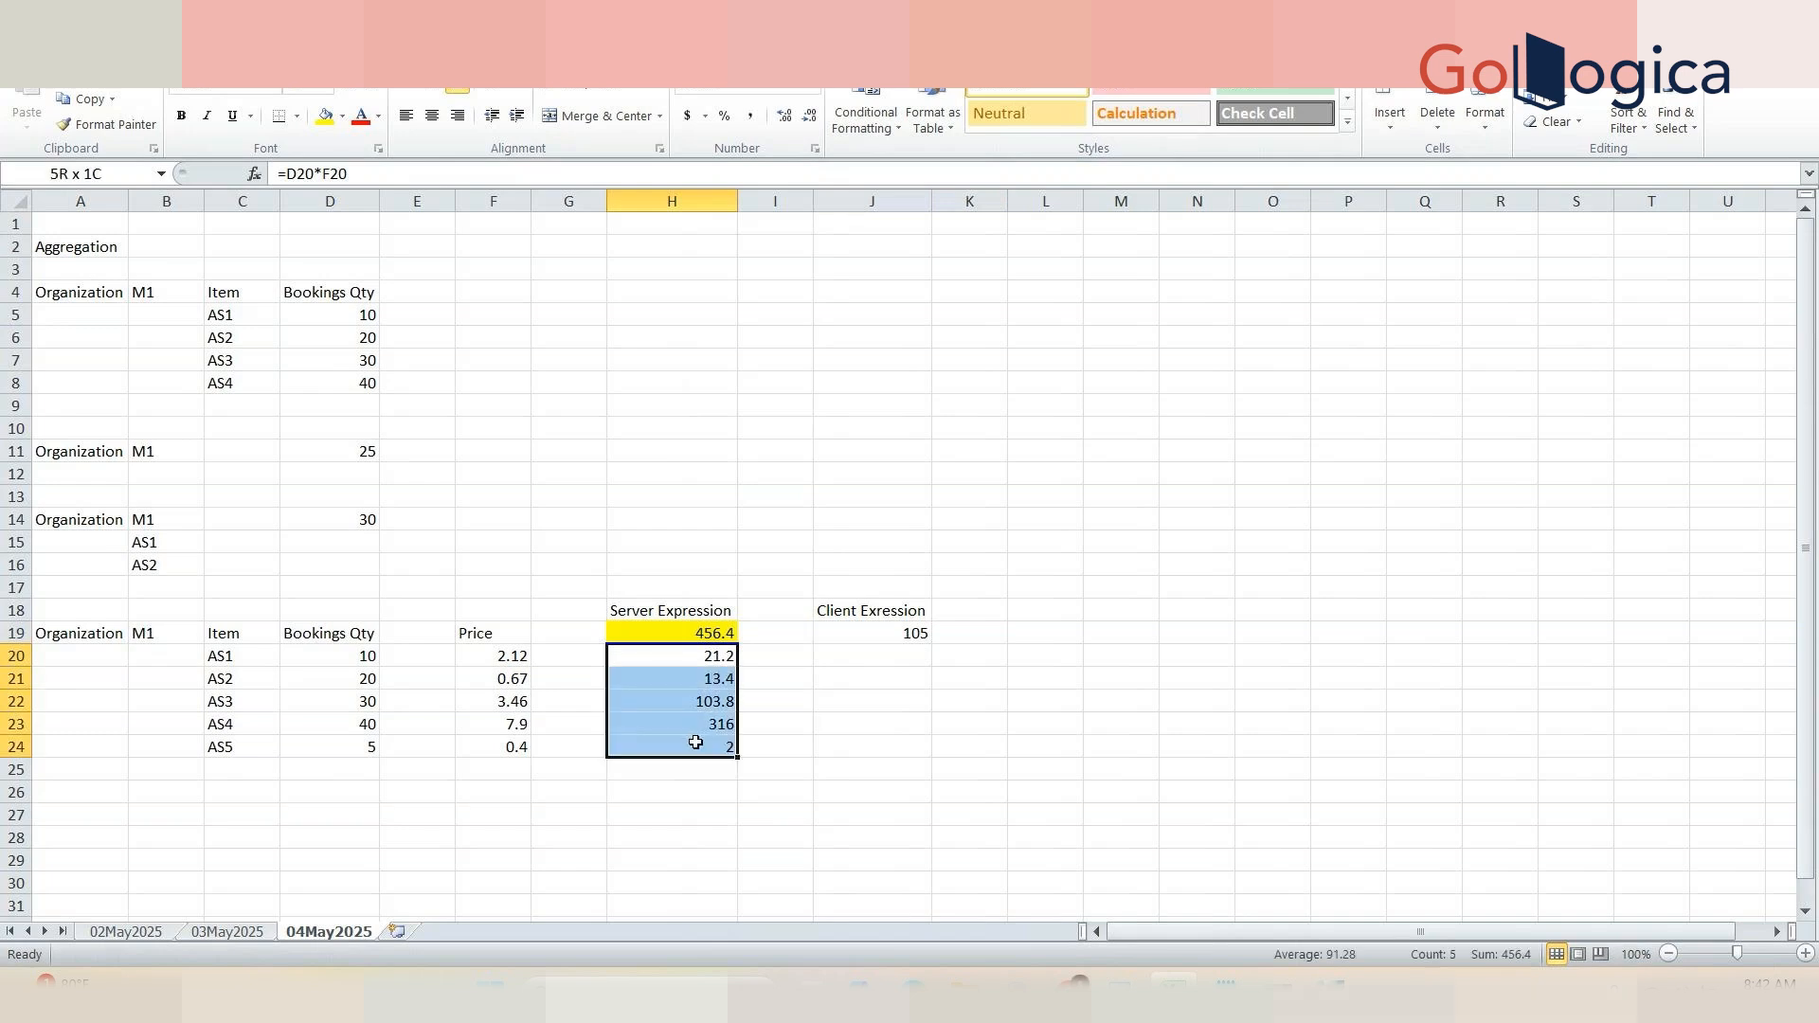
left_click_drag(695, 743, 691, 742)
left_click_drag(510, 669, 512, 743)
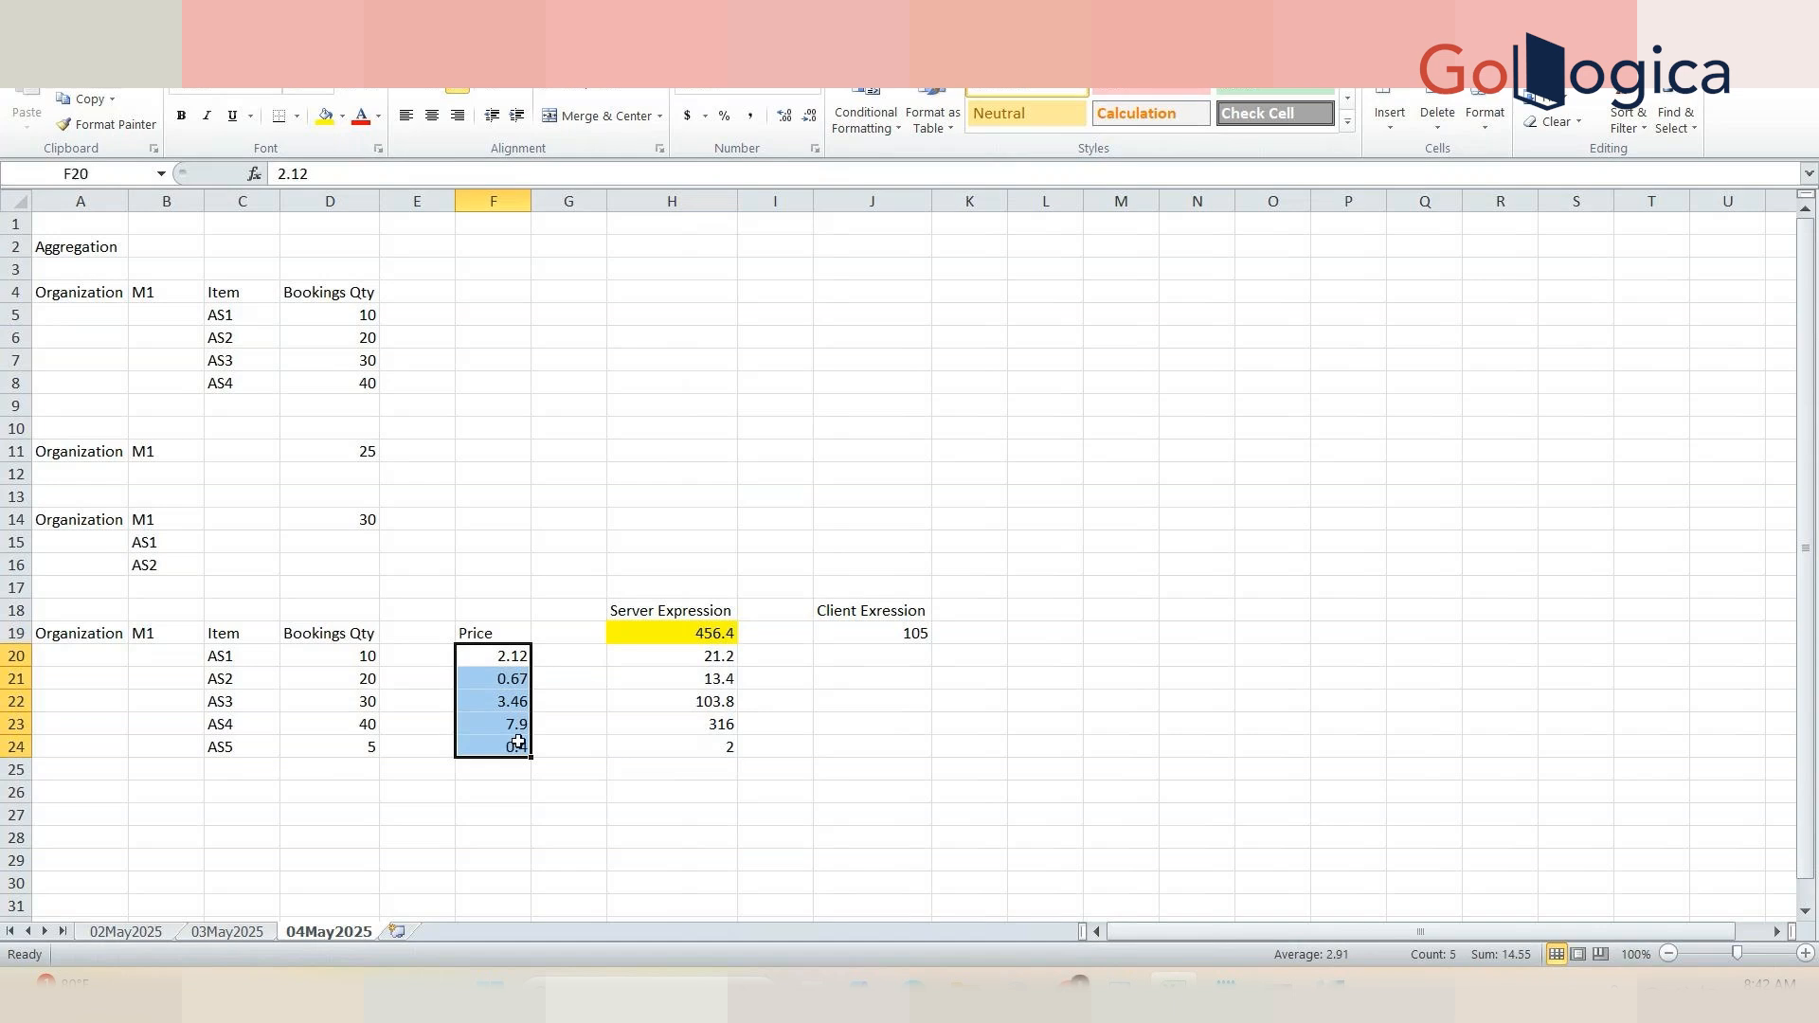
left_click(989, 633)
type("14")
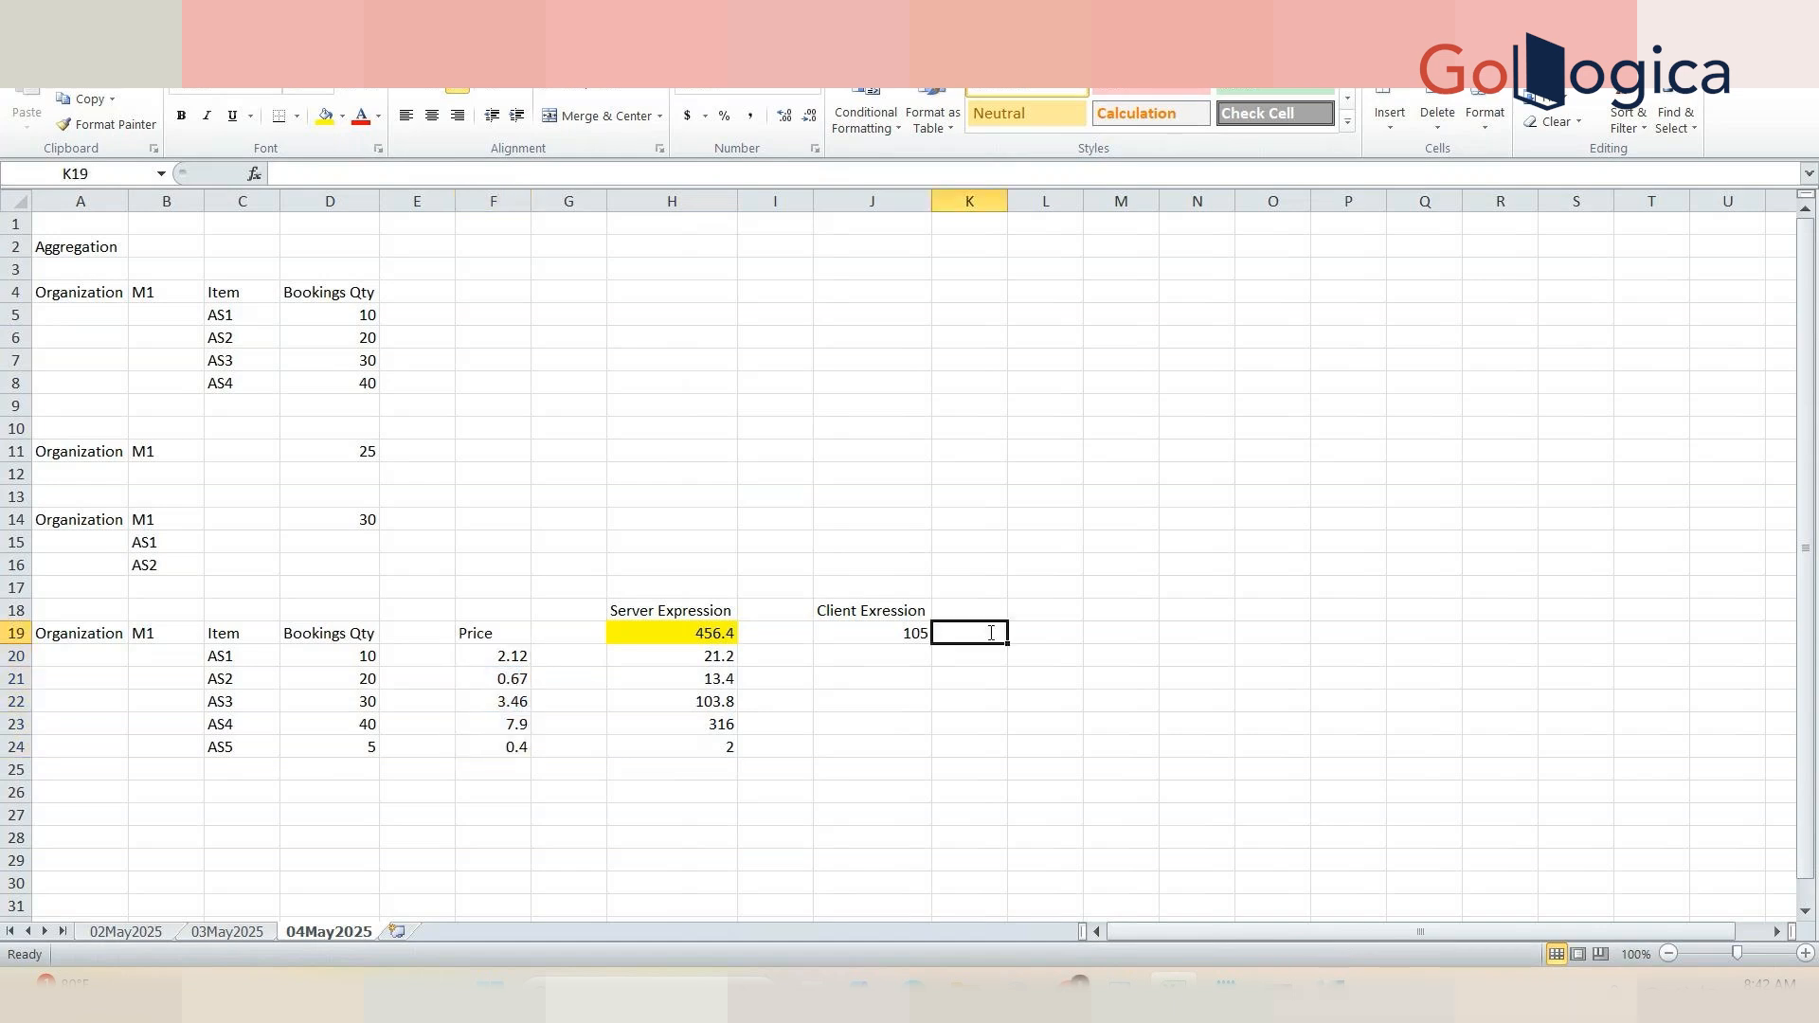
type(".5")
key("Tab")
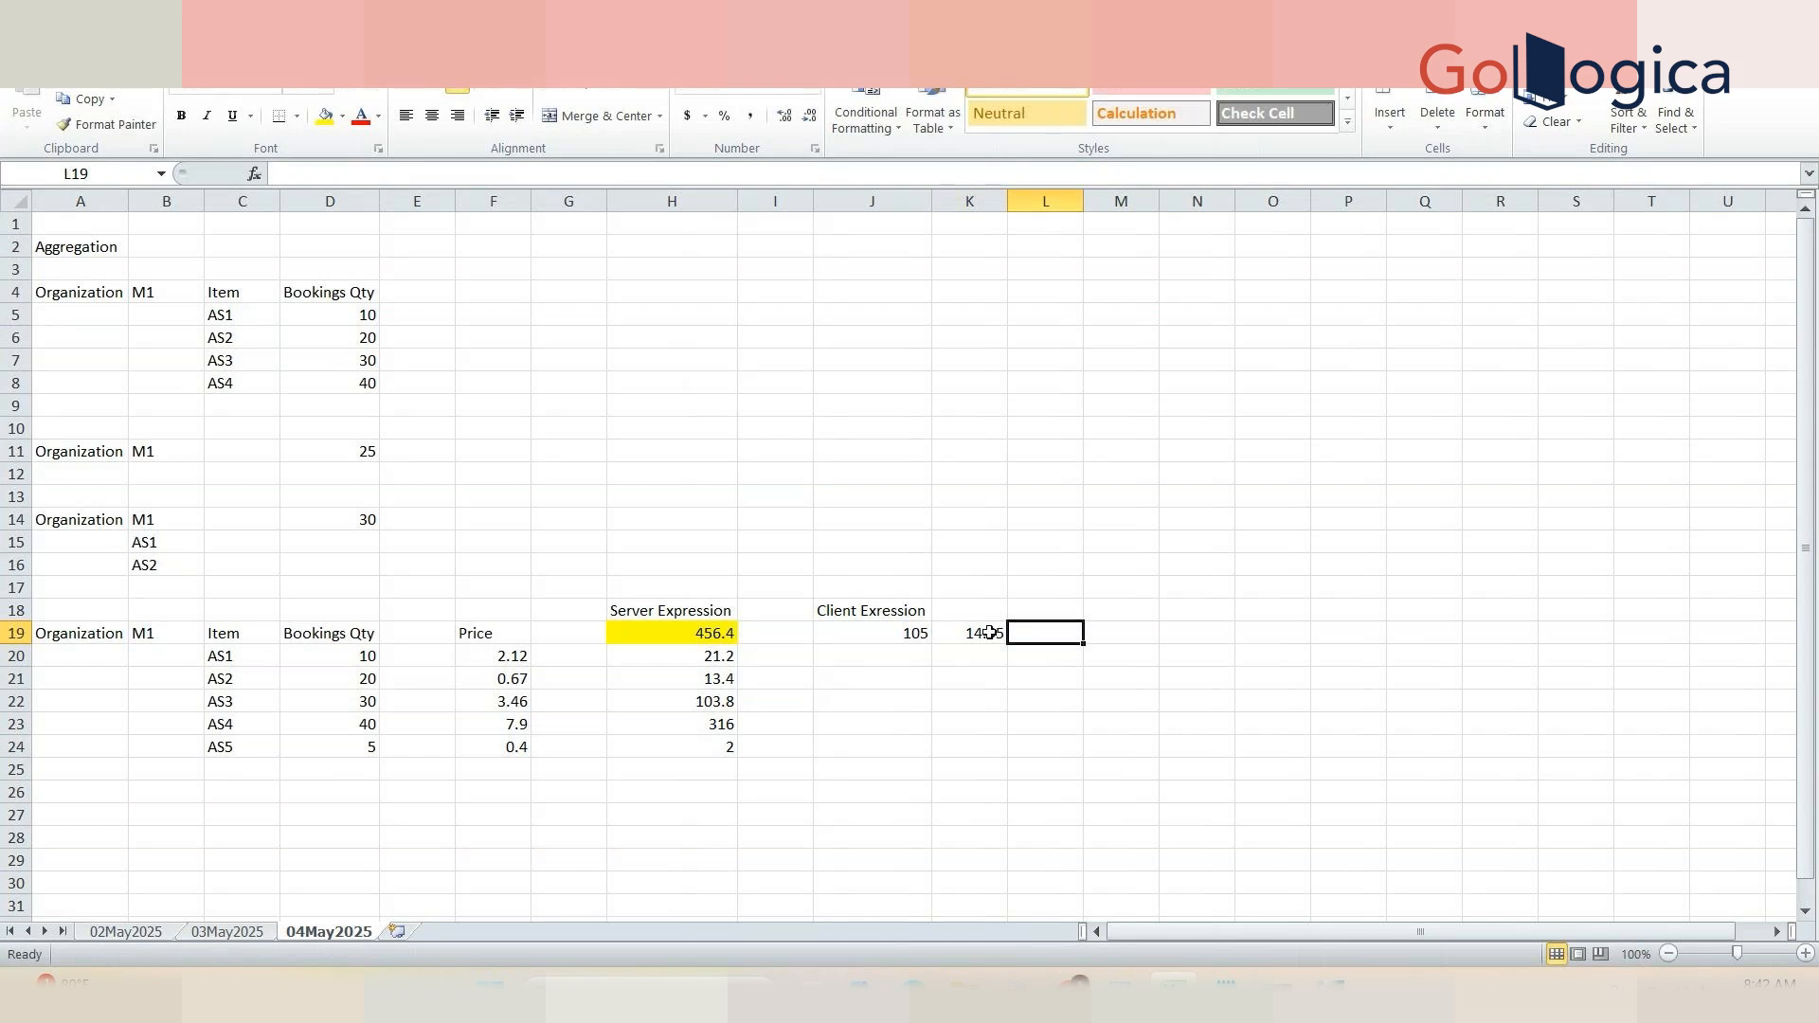
Step: Enter the formula =J19*K19 in M19 to multiply the total quantity by the total price
key("Tab")
type("=")
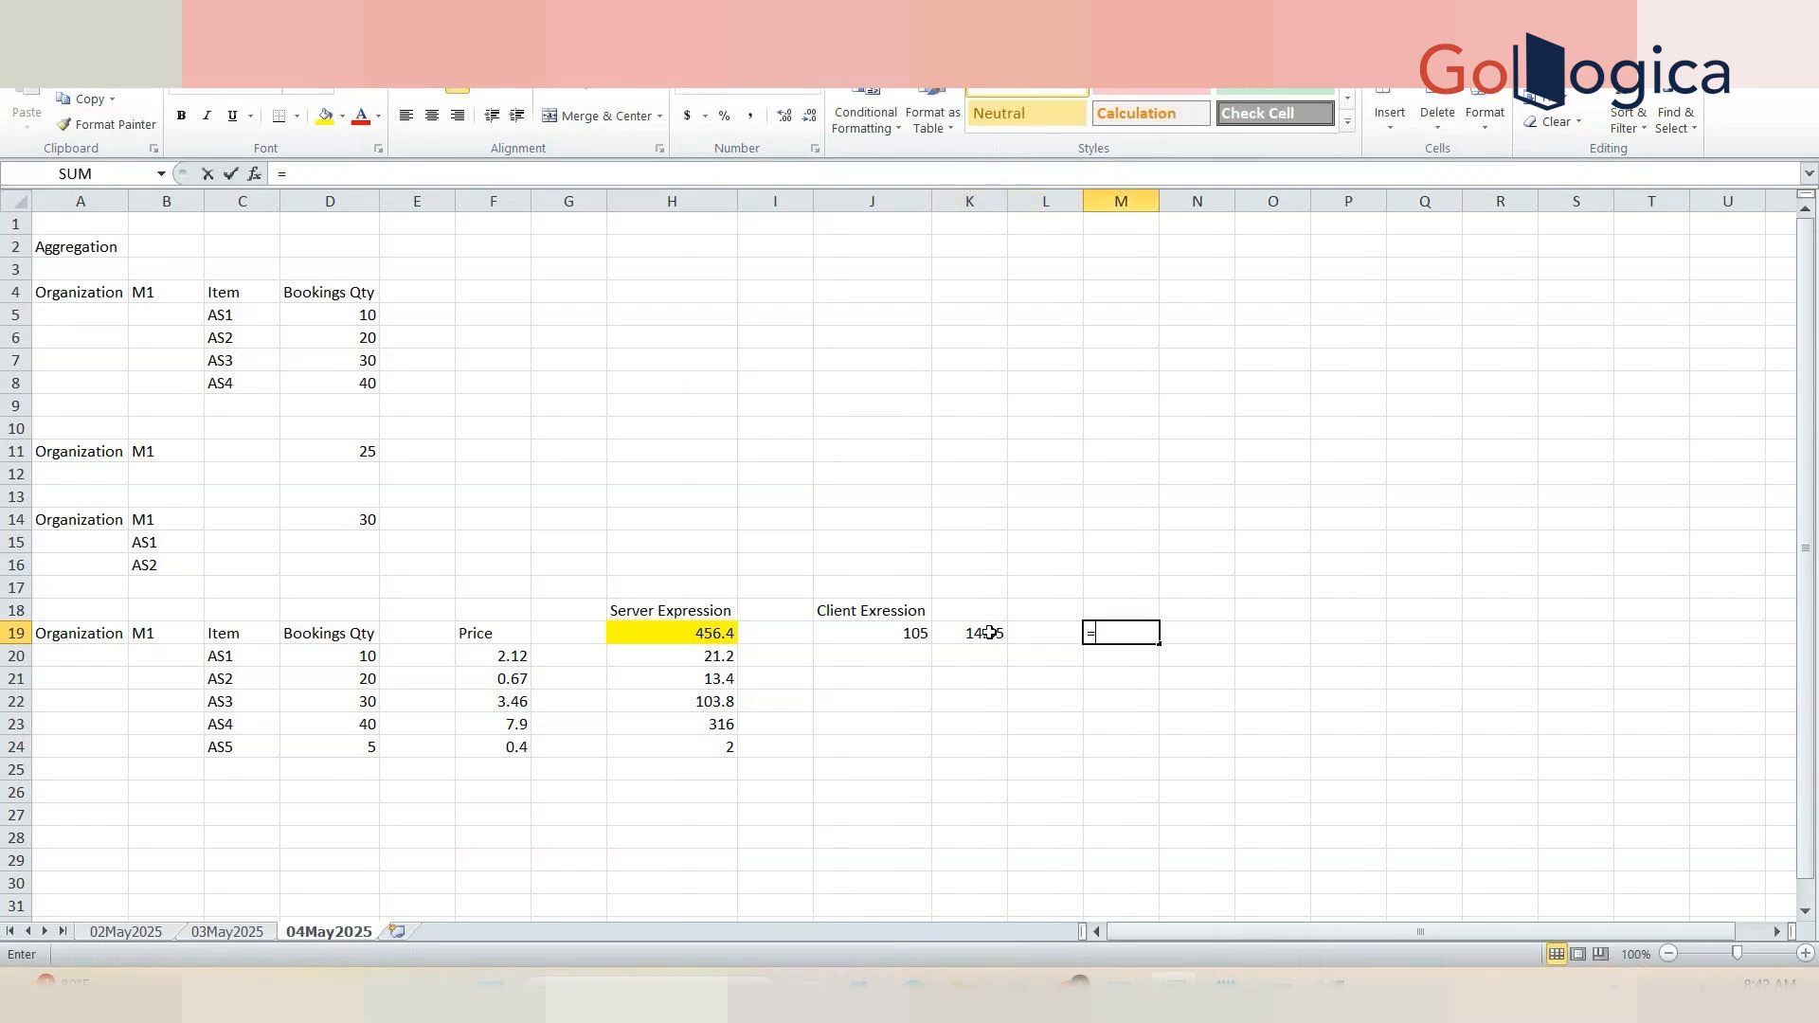
left_click(923, 634)
type("*")
left_click(948, 634)
key("Tab")
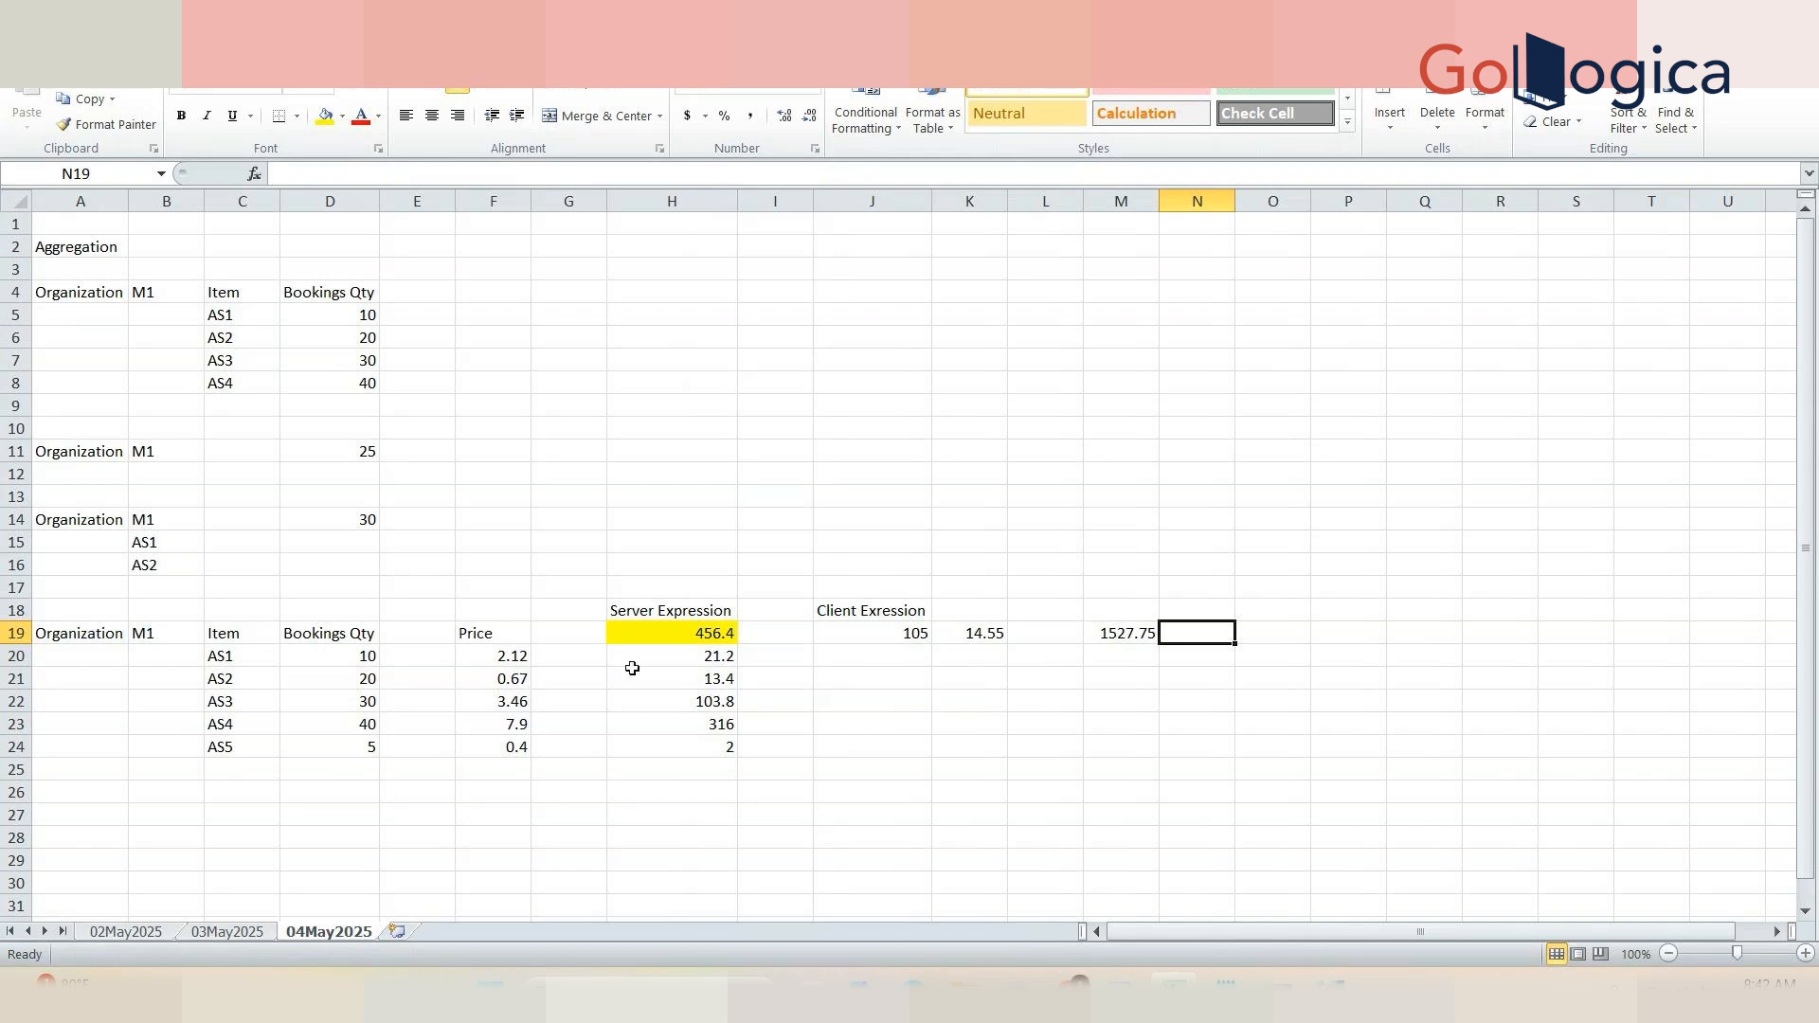
Step: Compare the Client Exression totals and product in row 19 with the Server Expression results and source columns
left_click_drag(380, 658, 723, 758)
left_click_drag(718, 634, 695, 631)
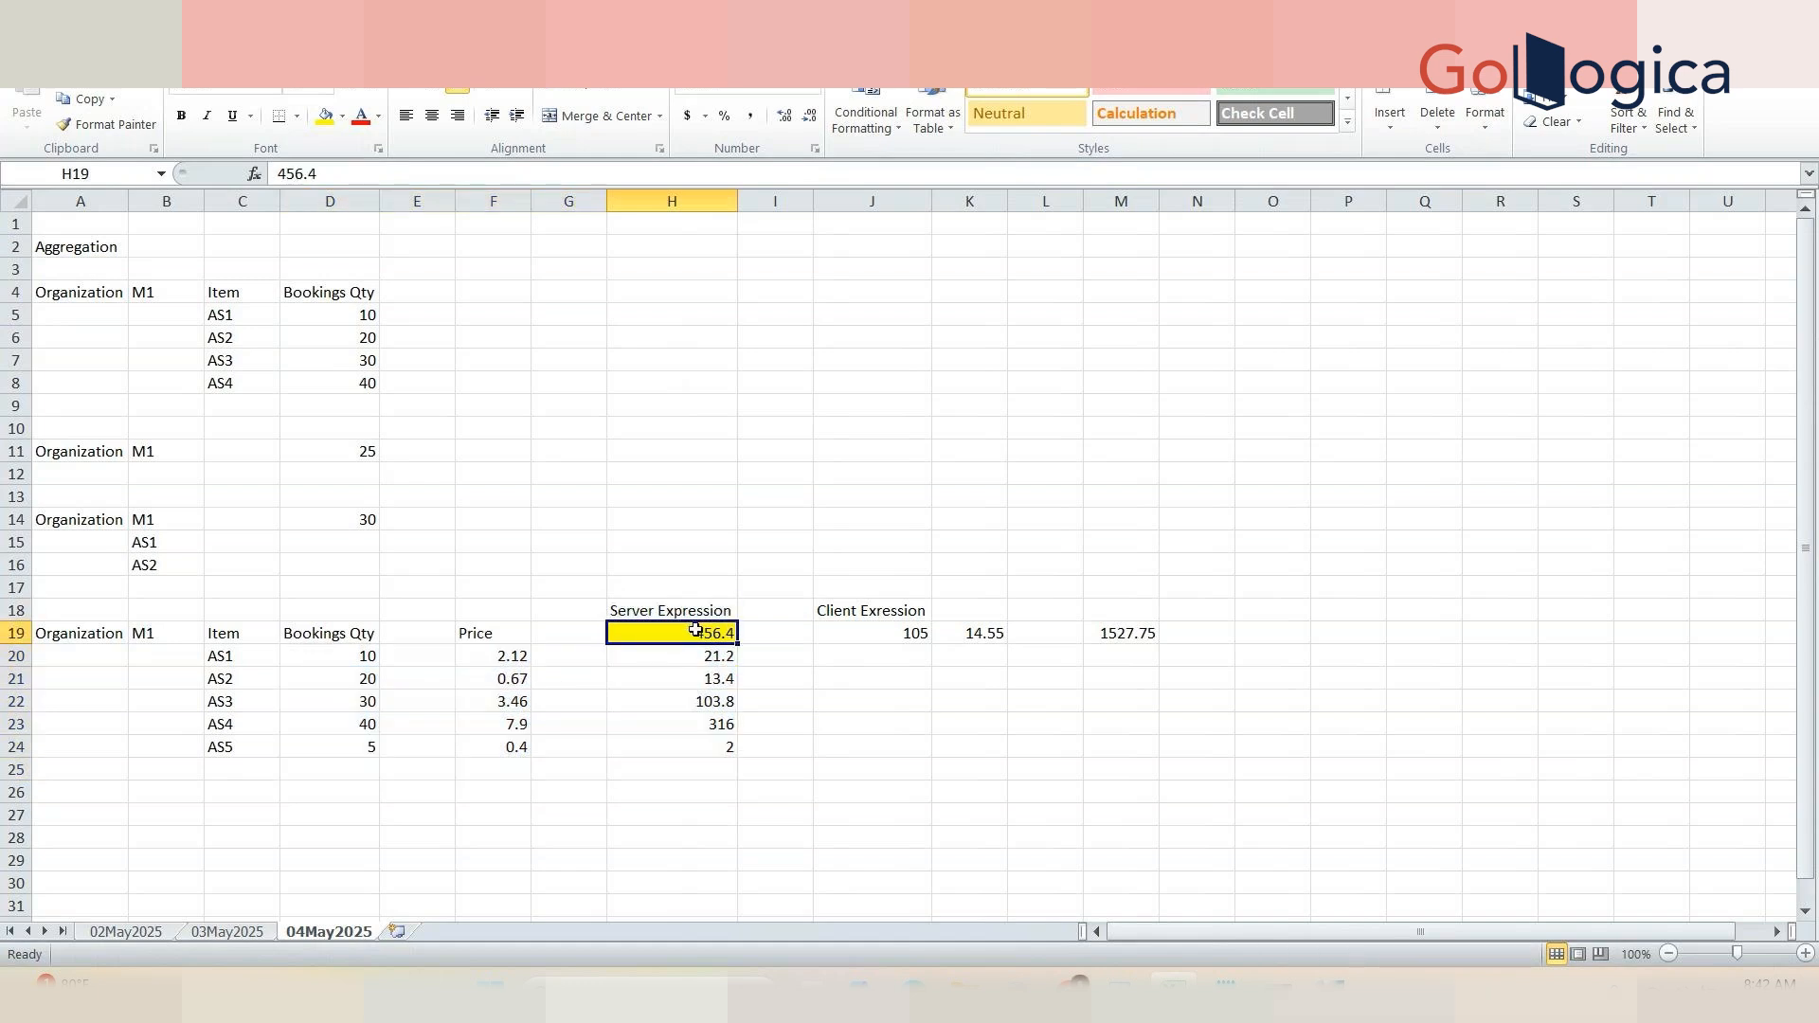
left_click(355, 724)
left_click_drag(356, 724, 337, 656)
left_click(898, 616)
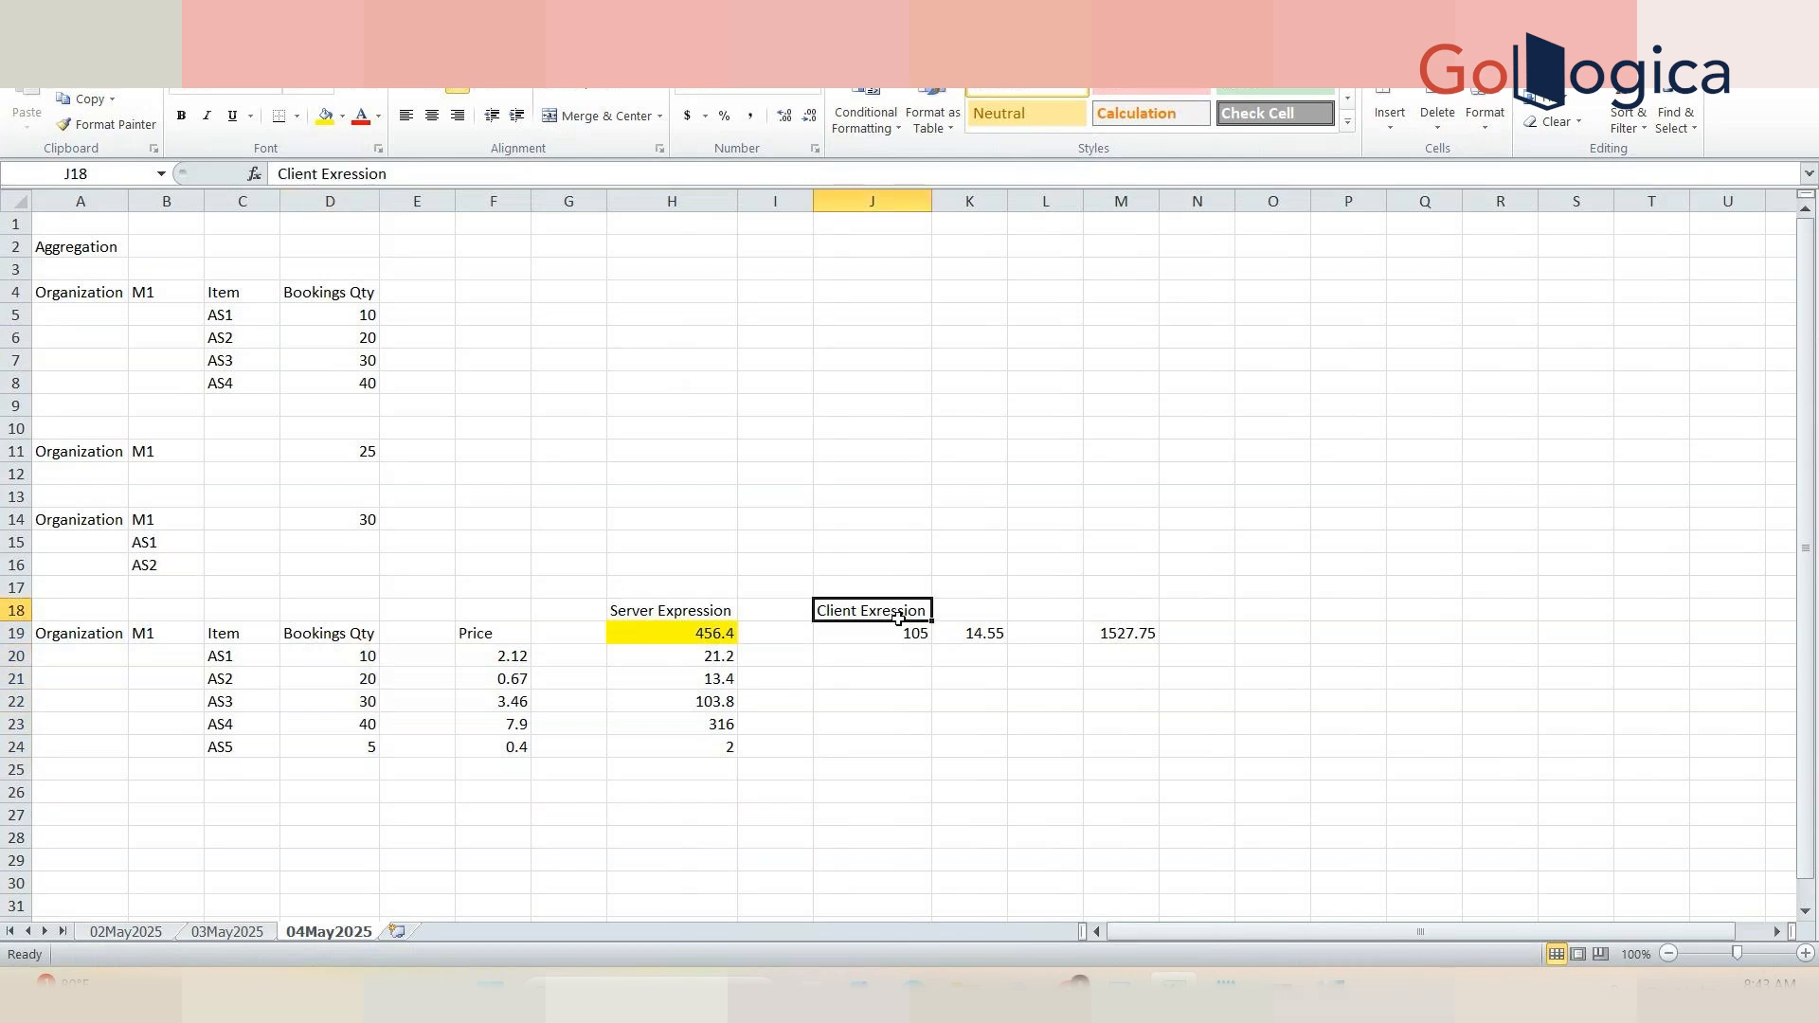
left_click(902, 632)
left_click_drag(568, 770, 505, 656)
left_click(1118, 636)
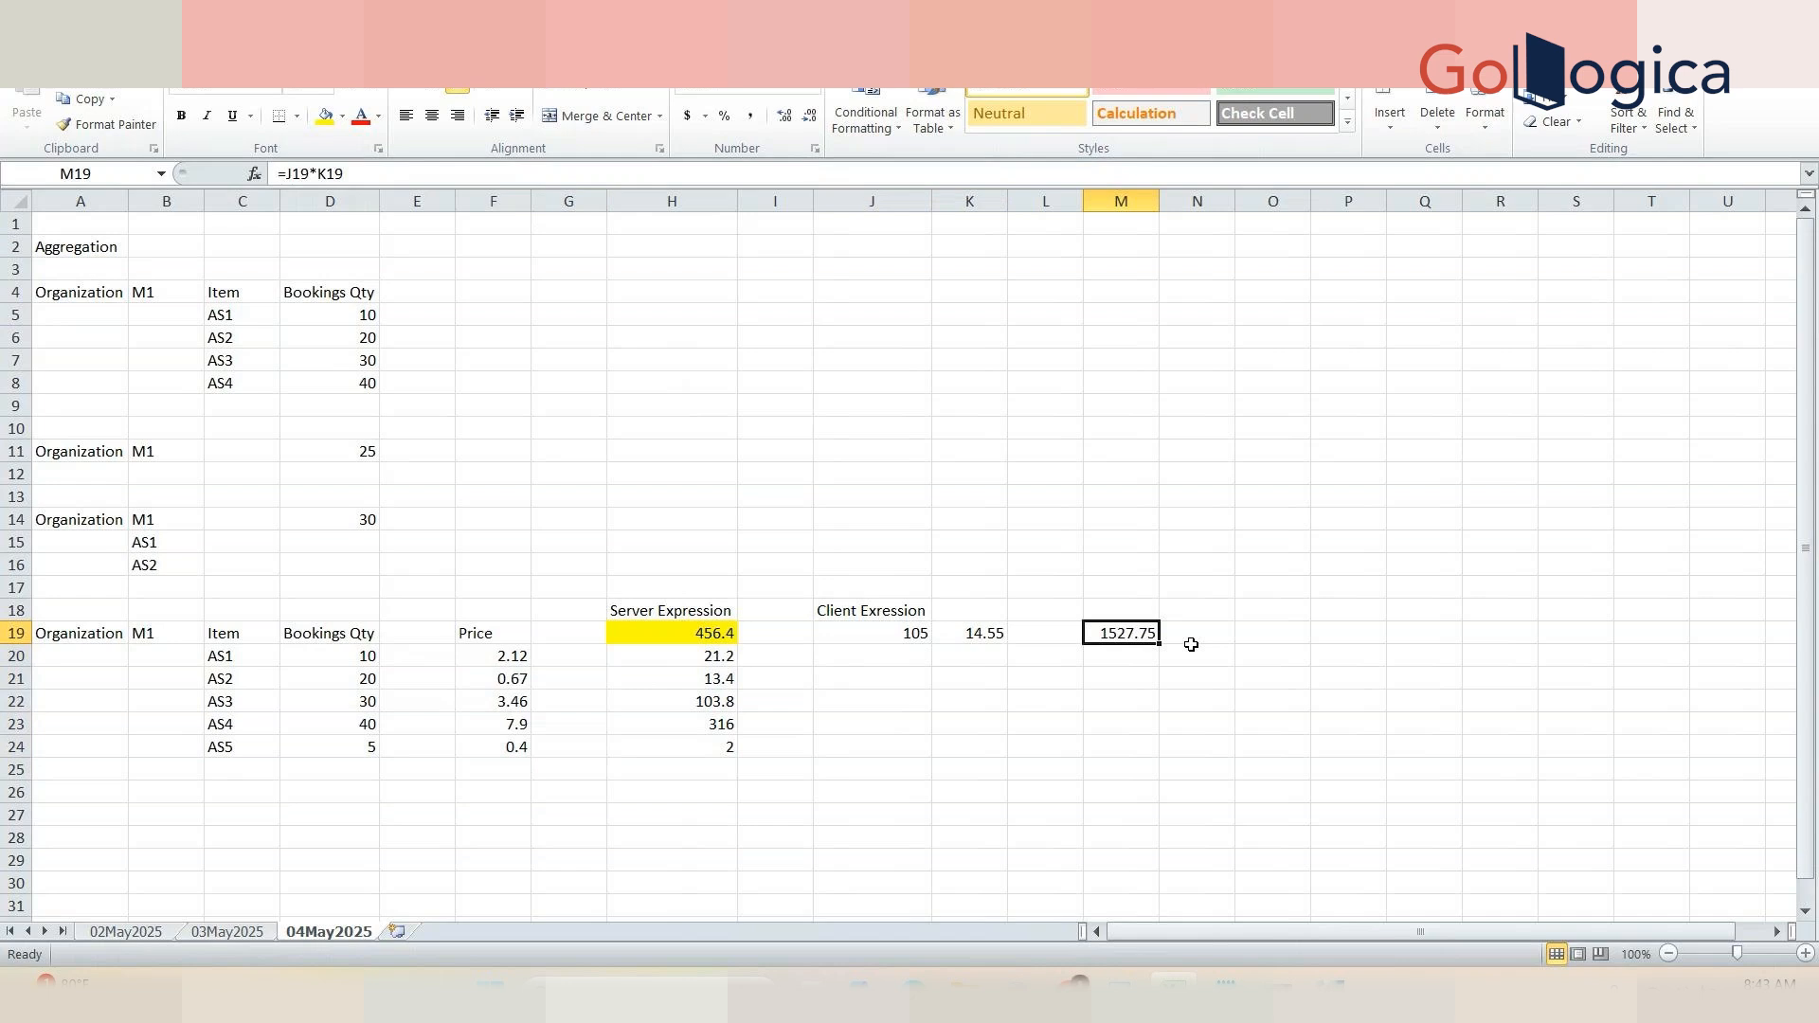
left_click(824, 608)
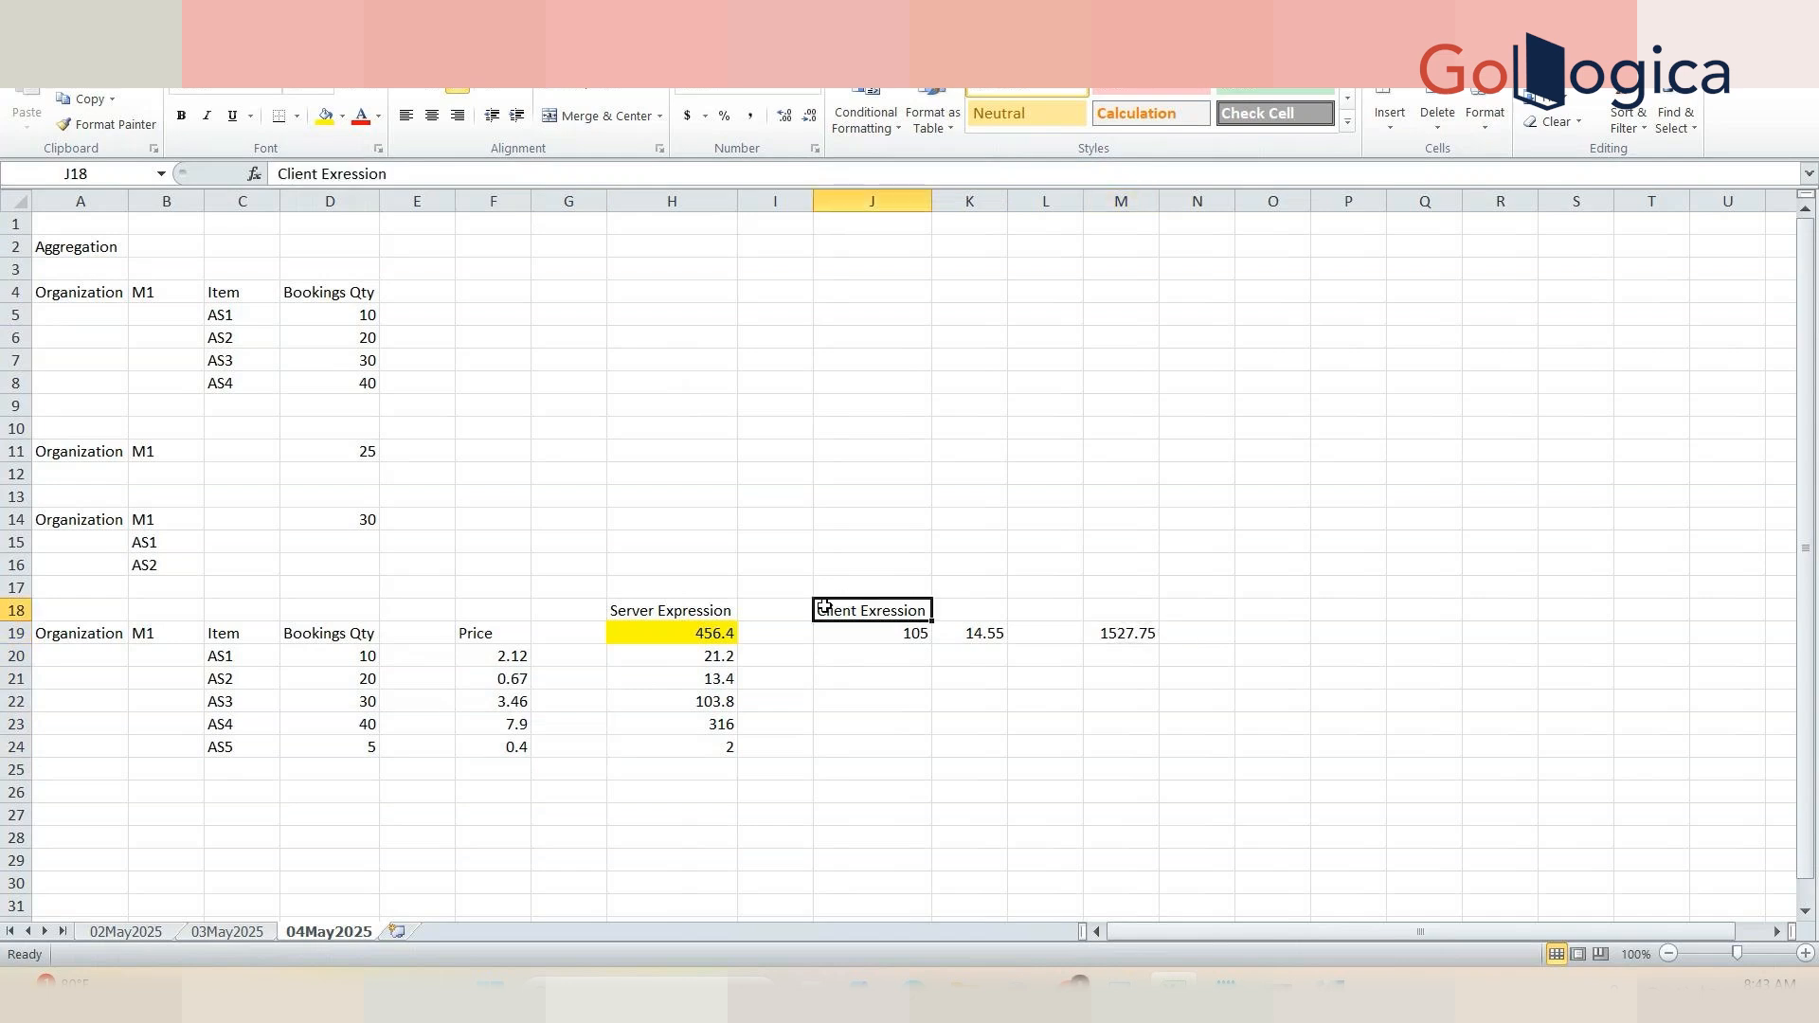
left_click_drag(825, 608, 889, 626)
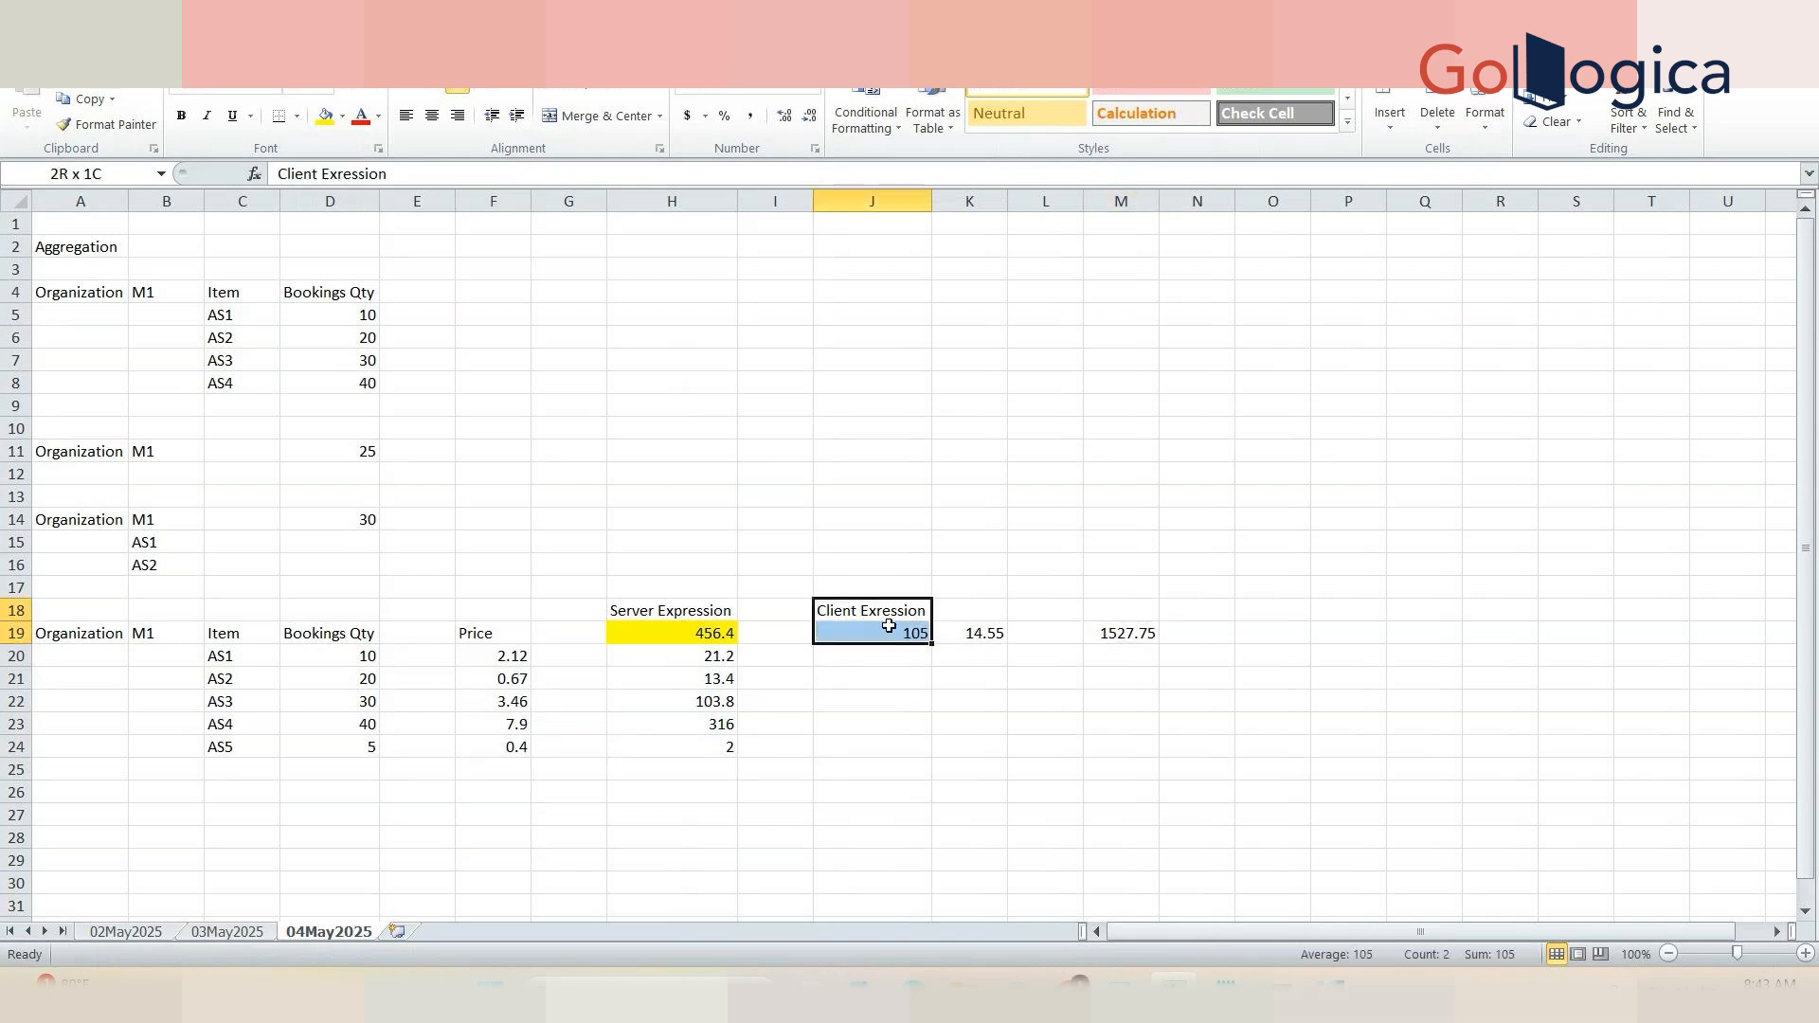
left_click(876, 613)
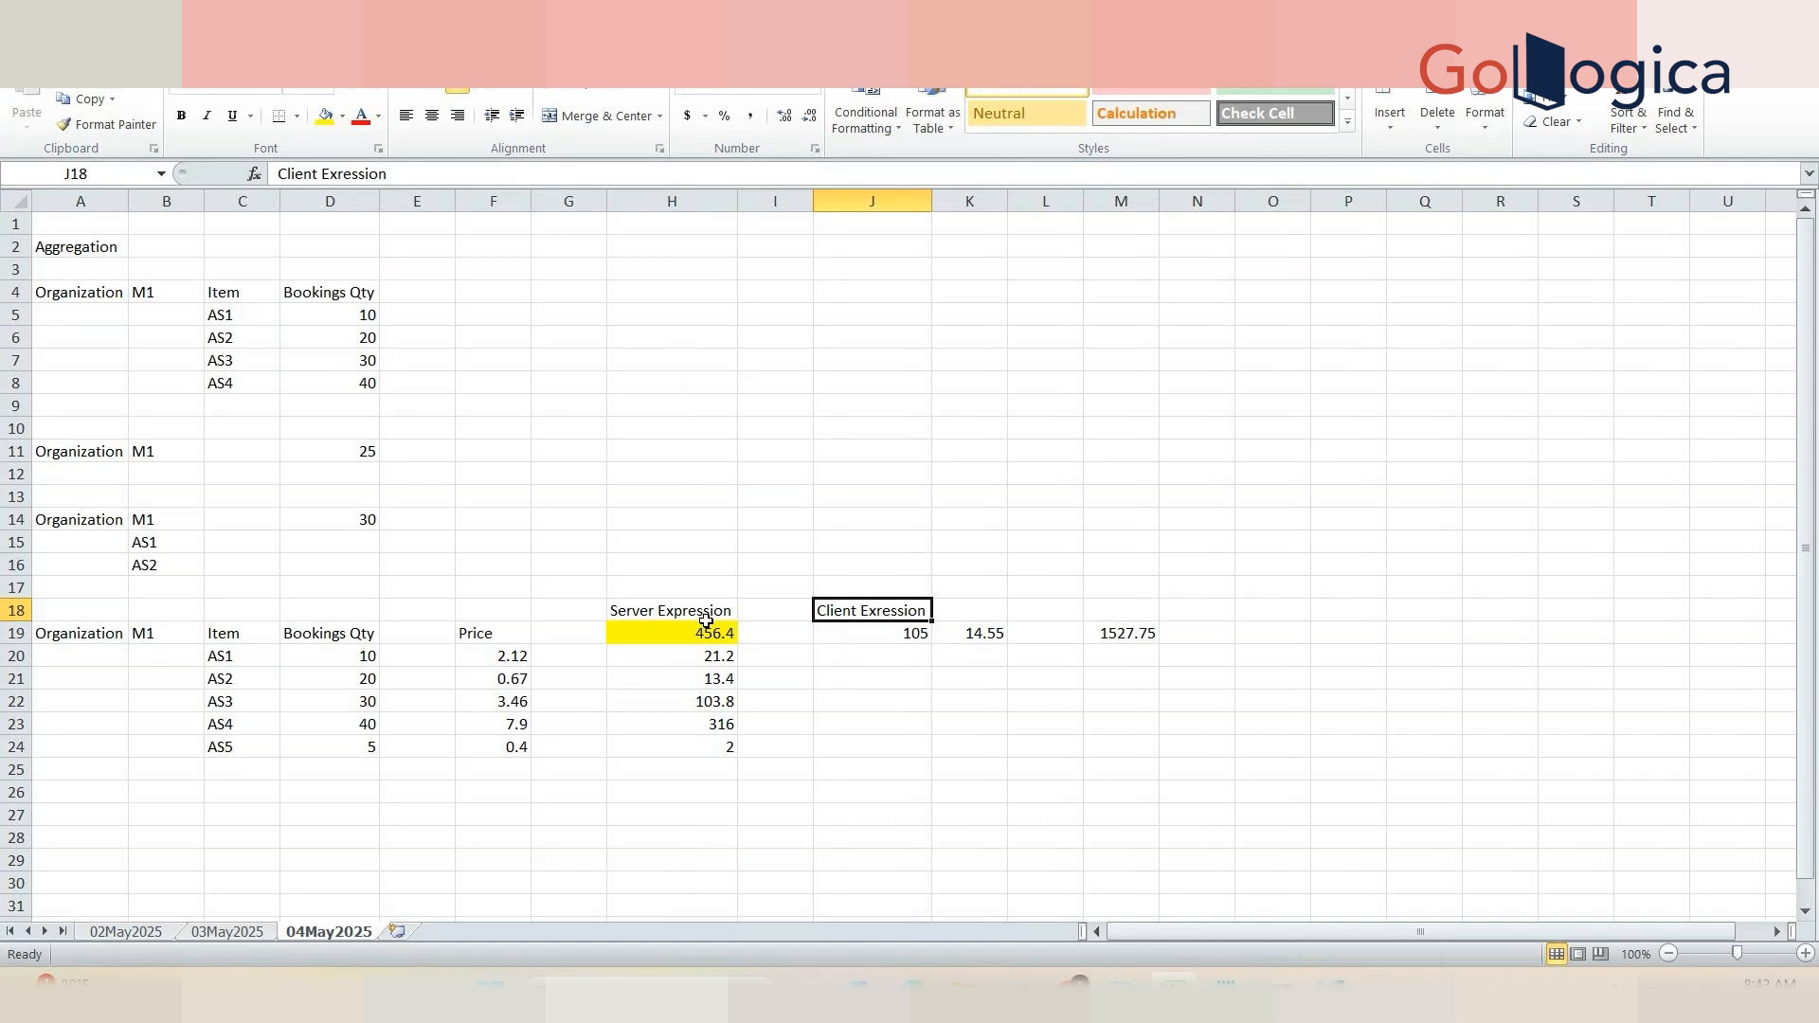
left_click(862, 635)
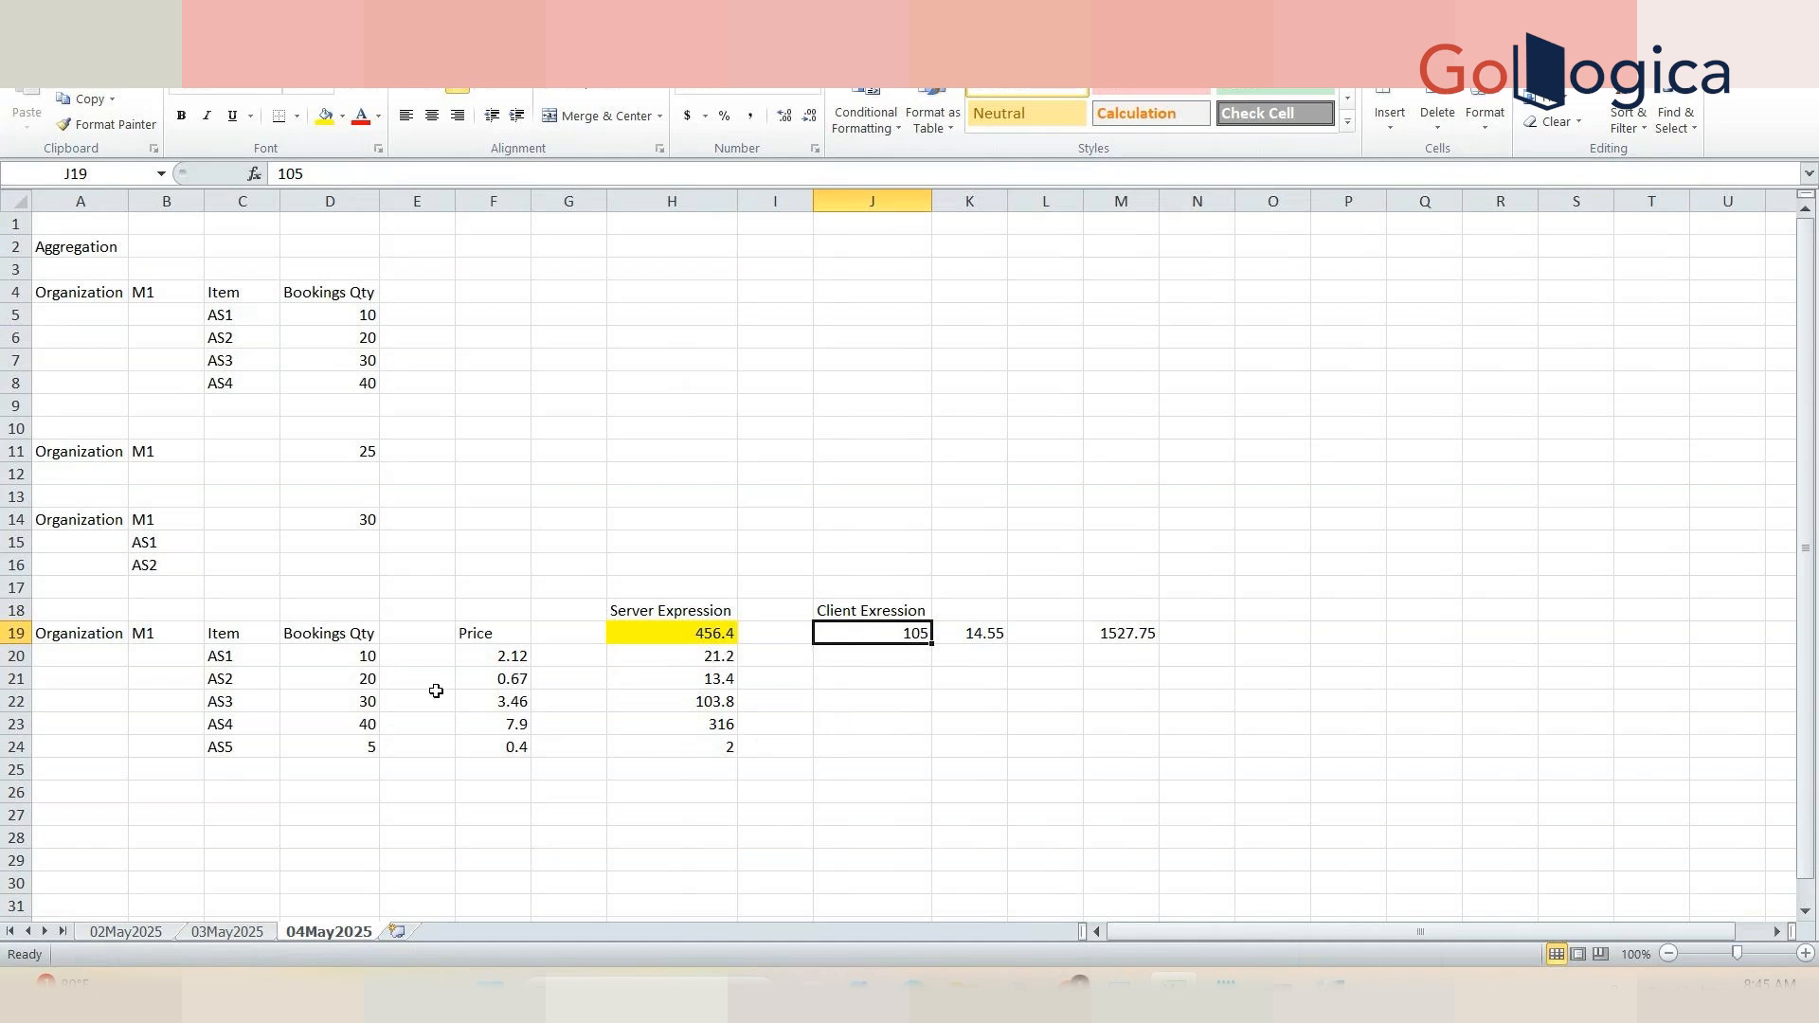
Step: Point out the quantity and price source cells and the client expression totals and product in row 19
left_click(351, 658)
left_click_drag(348, 658, 502, 658)
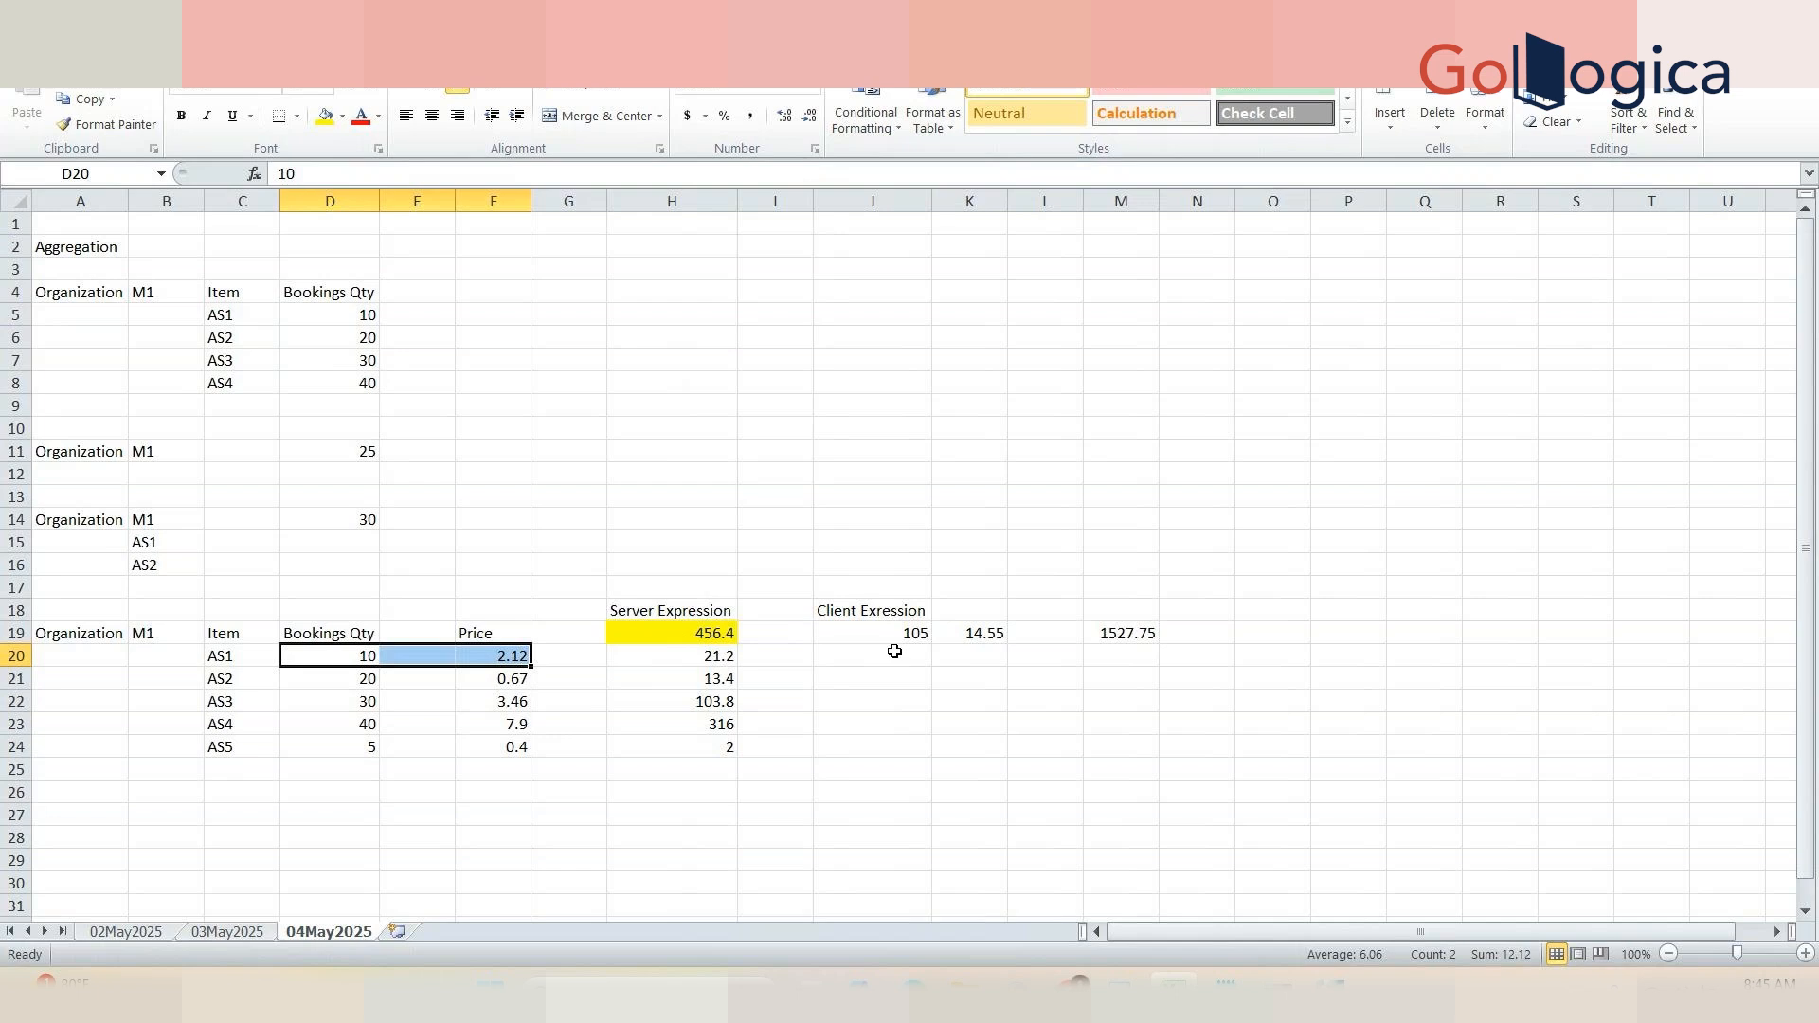
left_click_drag(896, 755, 881, 631)
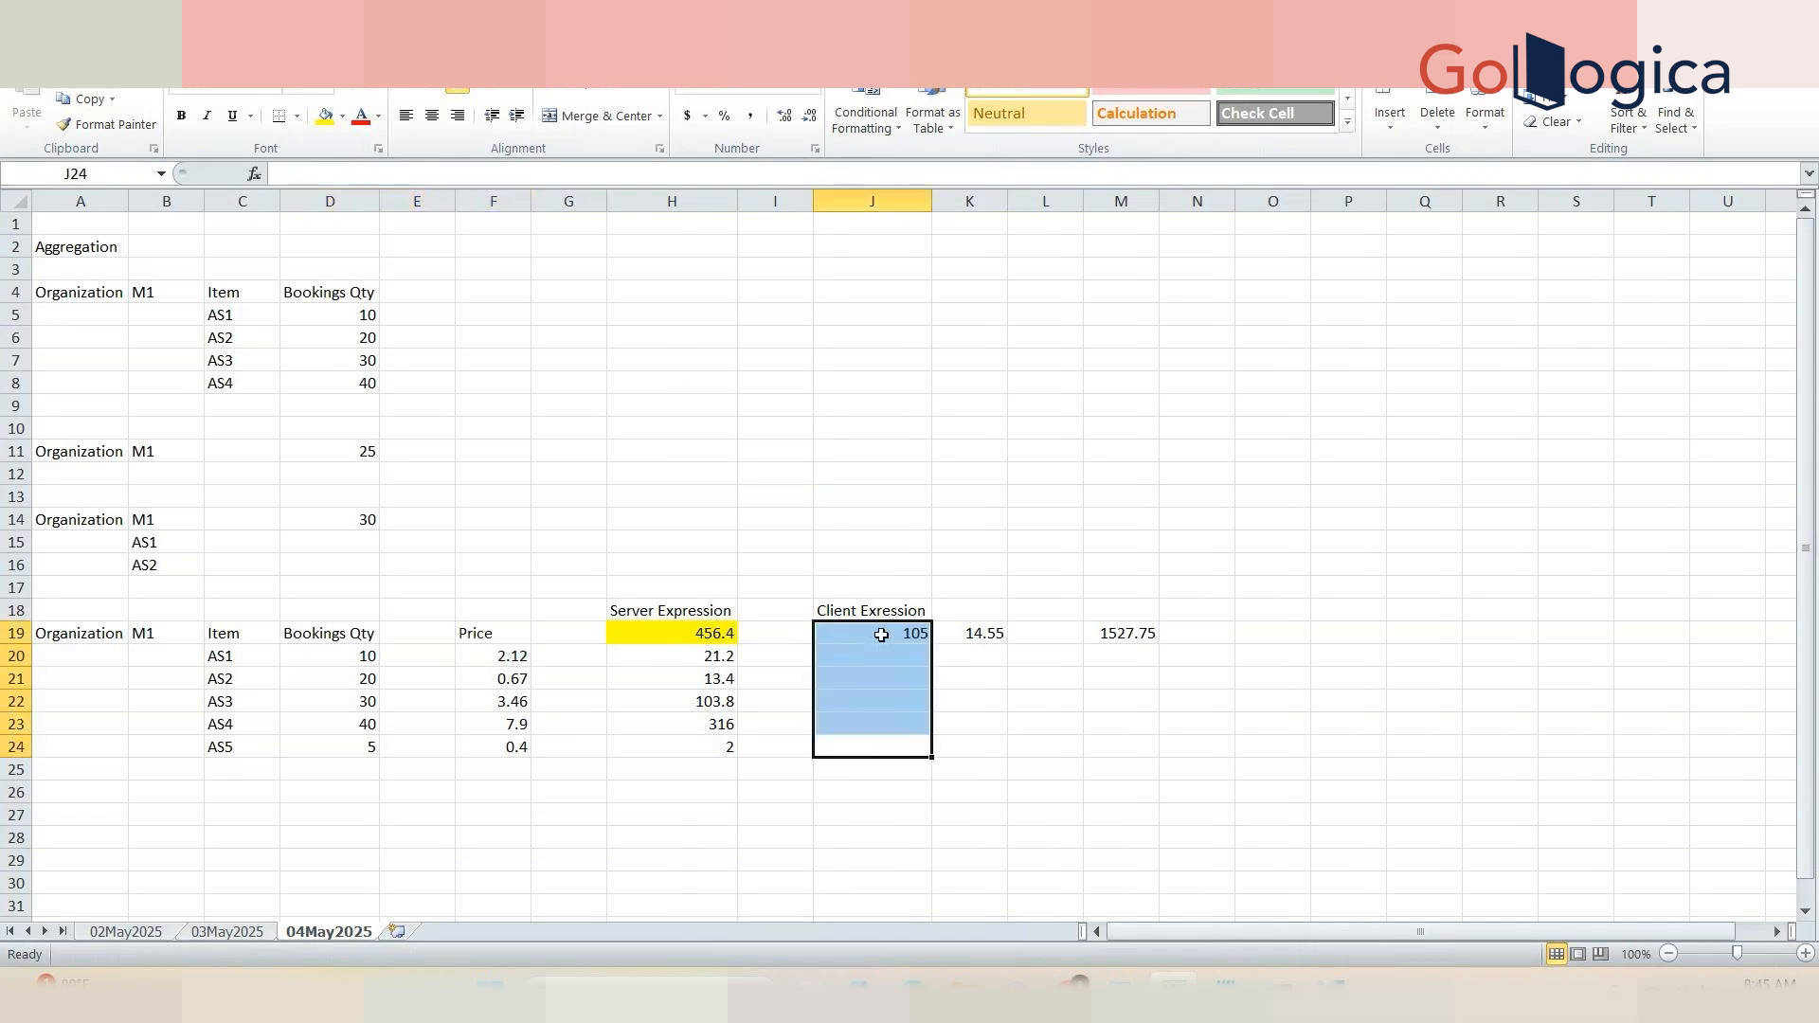
left_click(975, 737)
left_click_drag(975, 737, 971, 631)
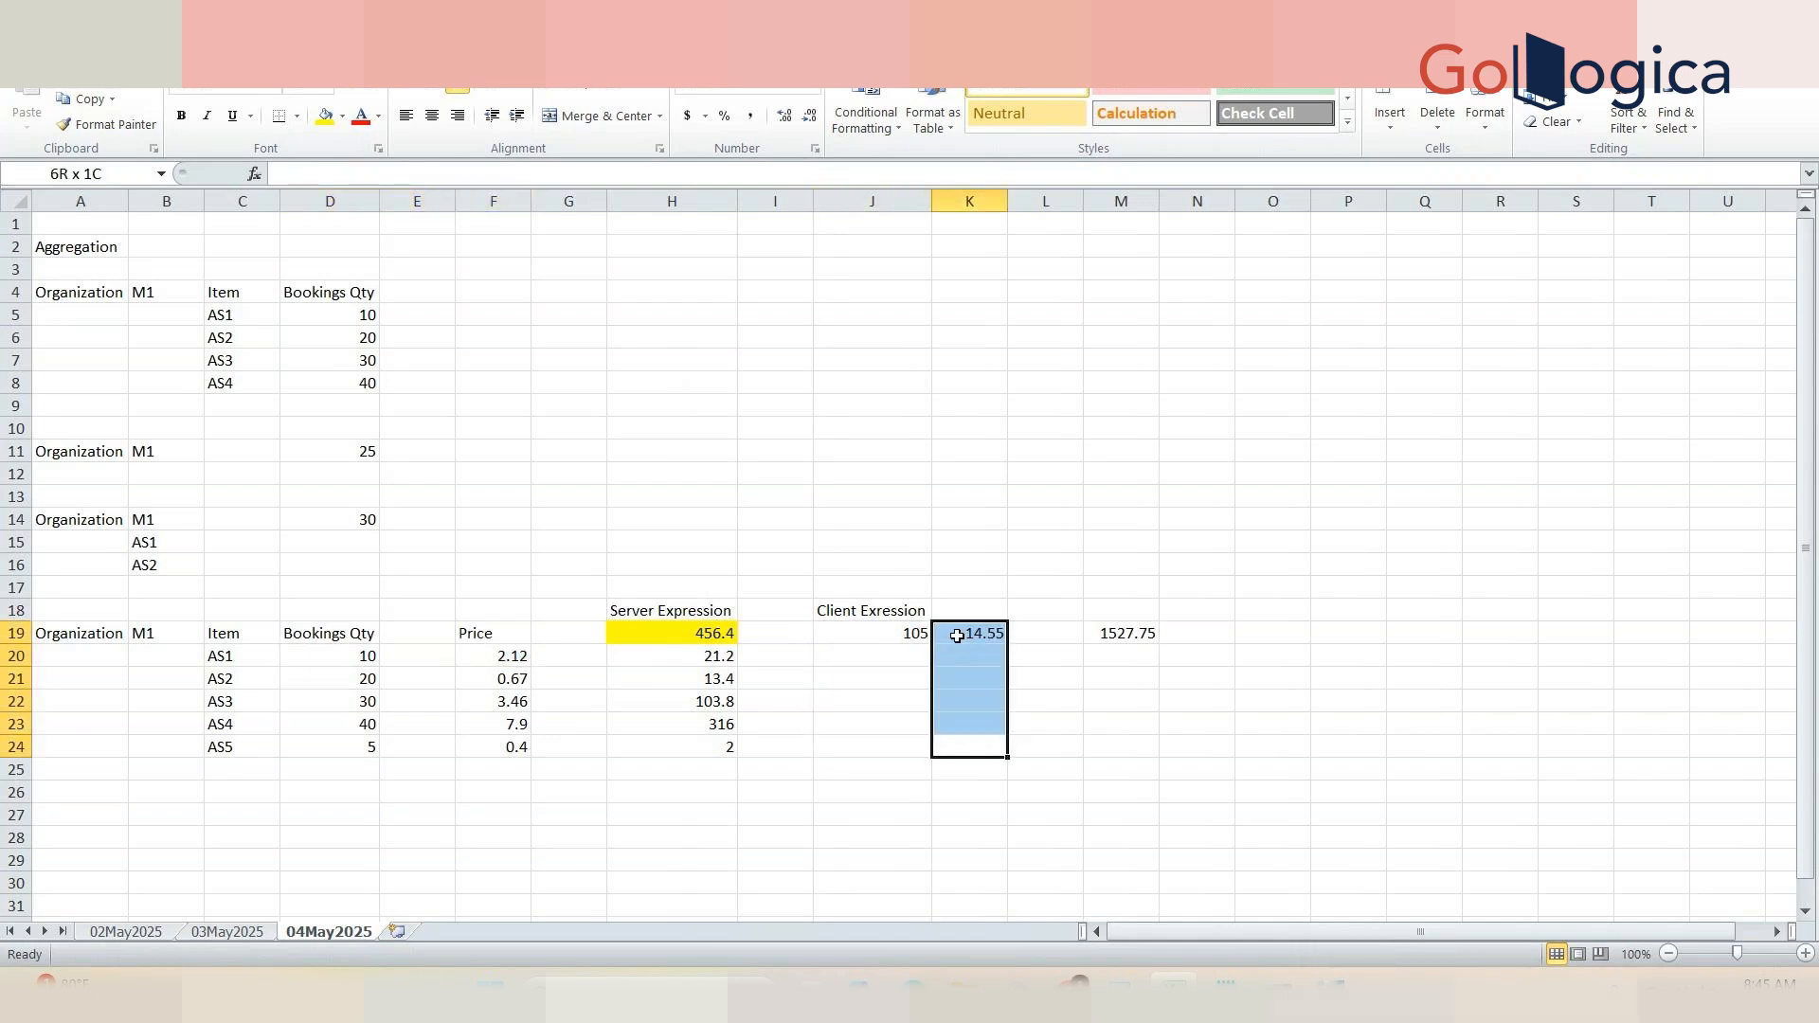
left_click(1137, 627)
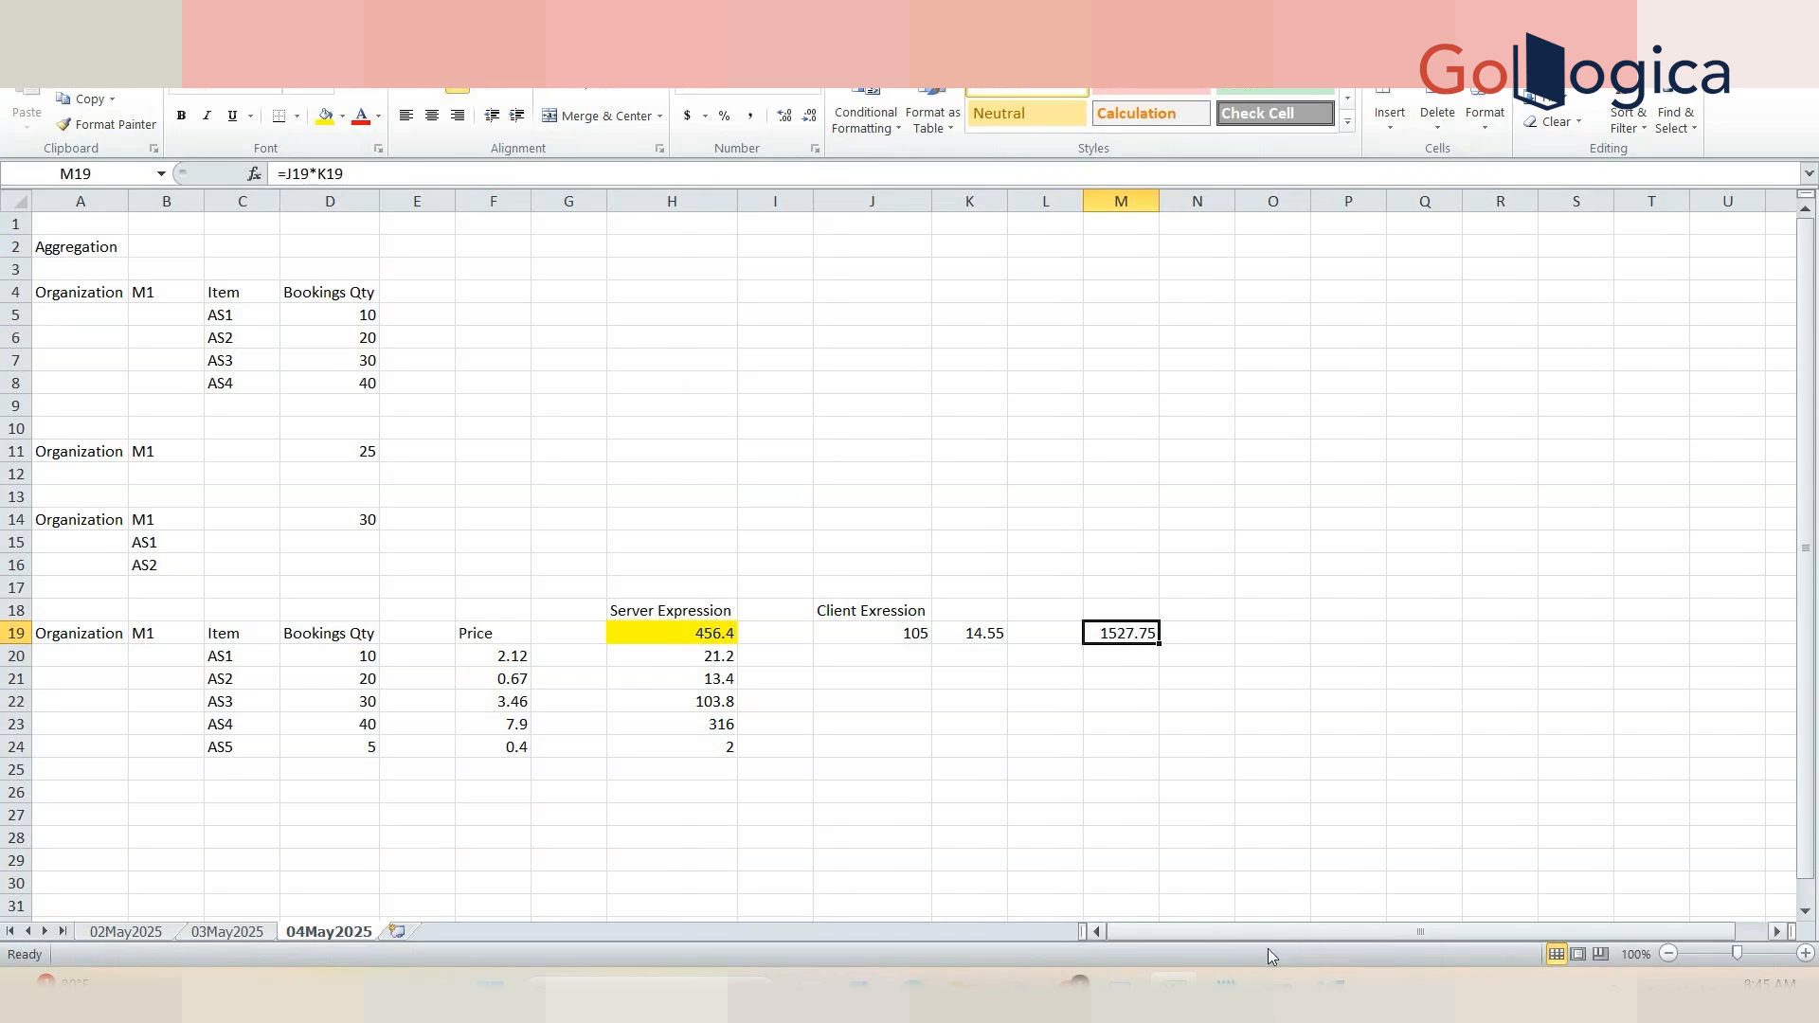
Step: Switch to Demantra Business Modeler and examine the History series' server and color expressions, then return to the worksheet
mouse_move(1330, 985)
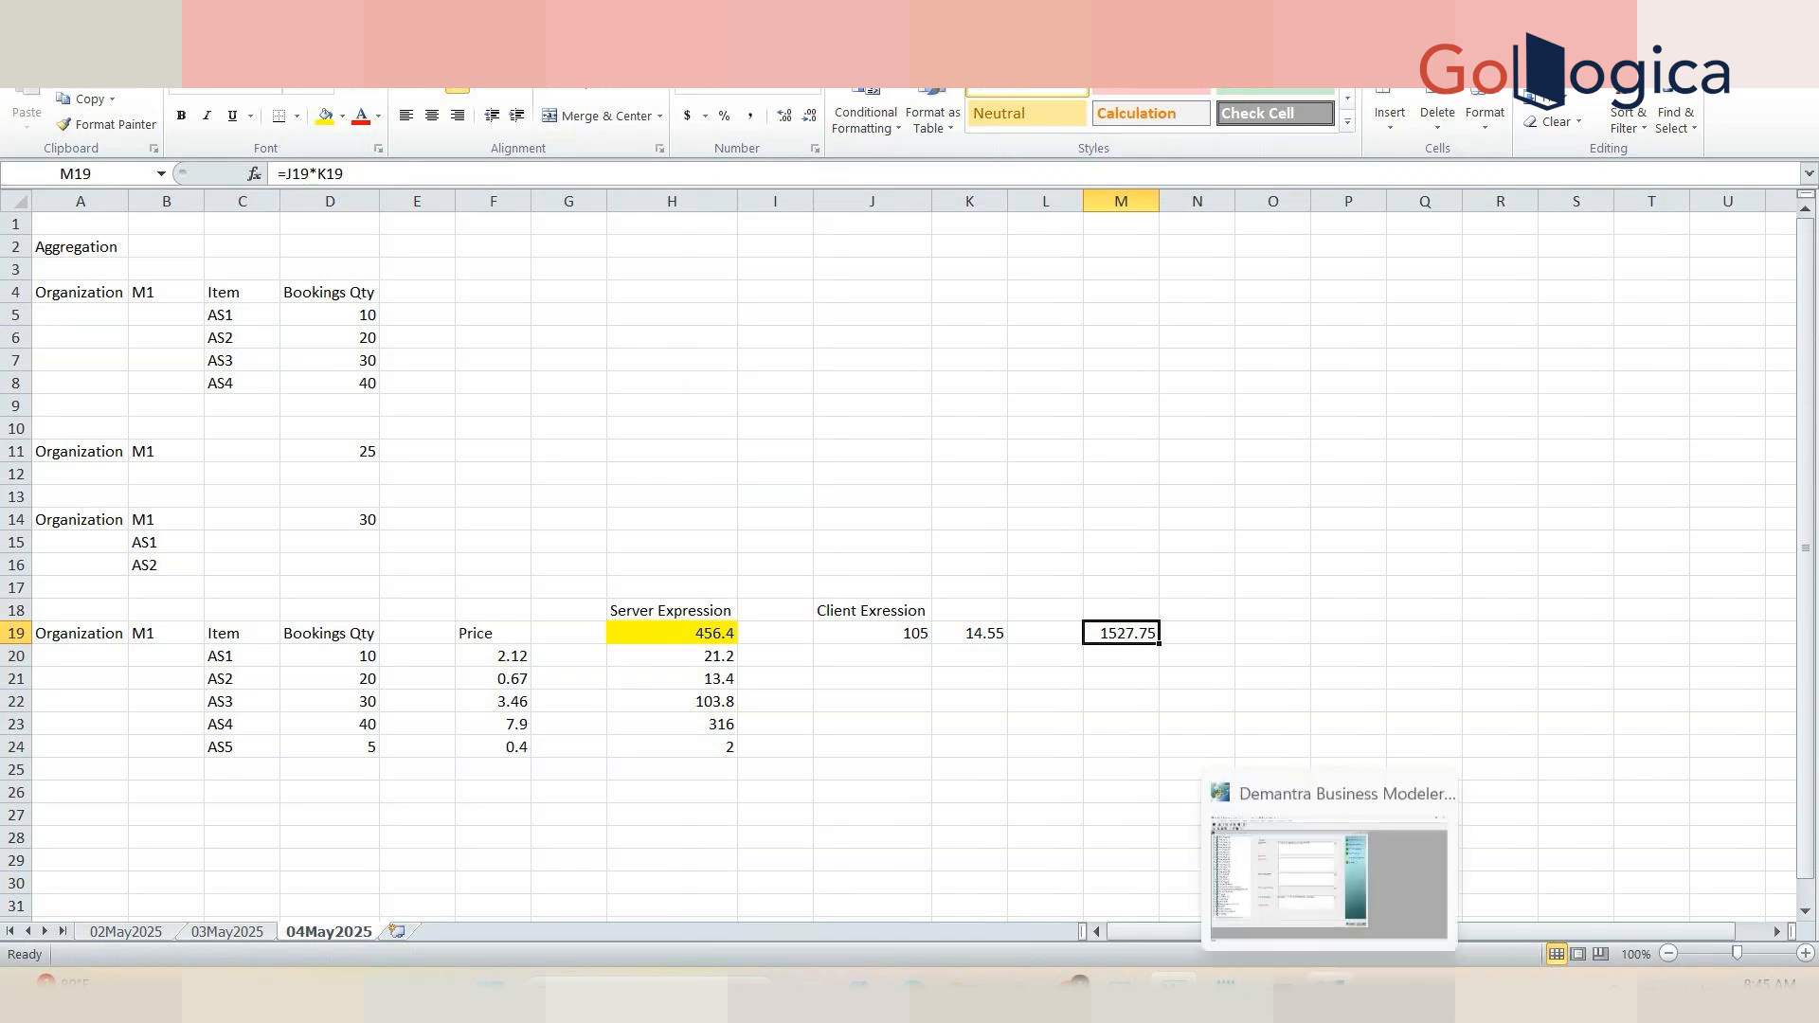
left_click(1312, 832)
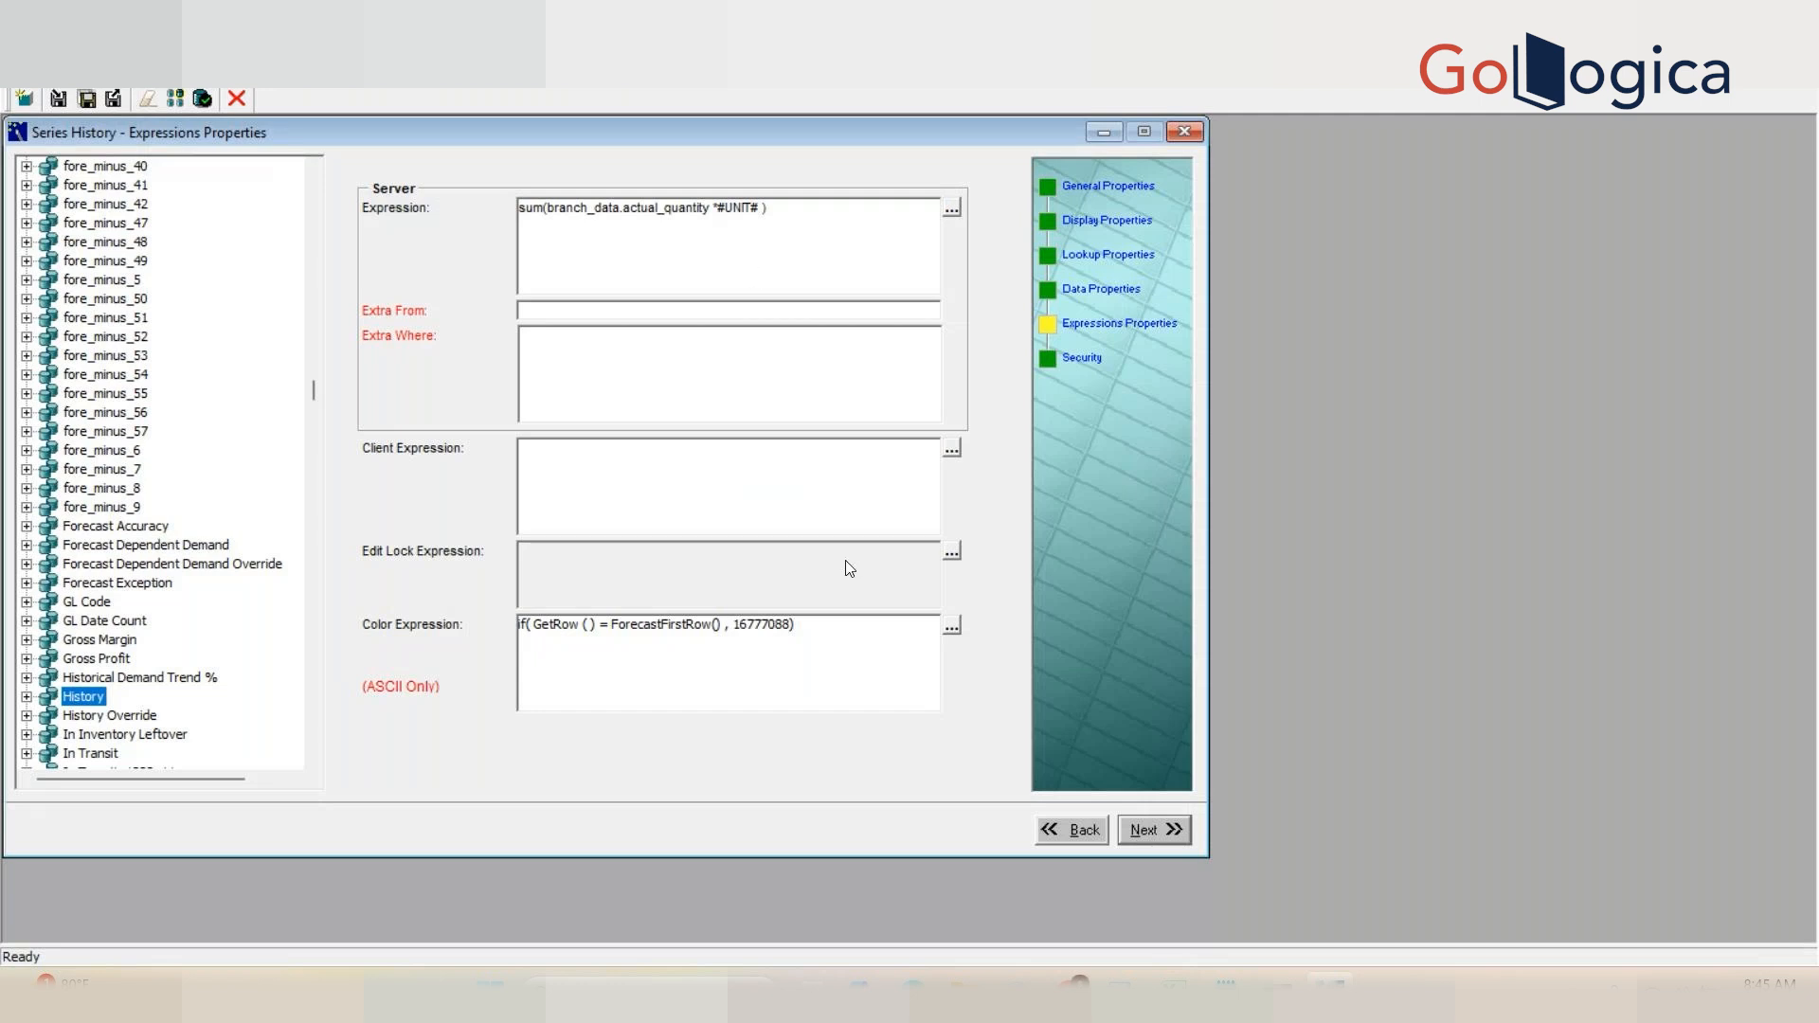
key("Tab")
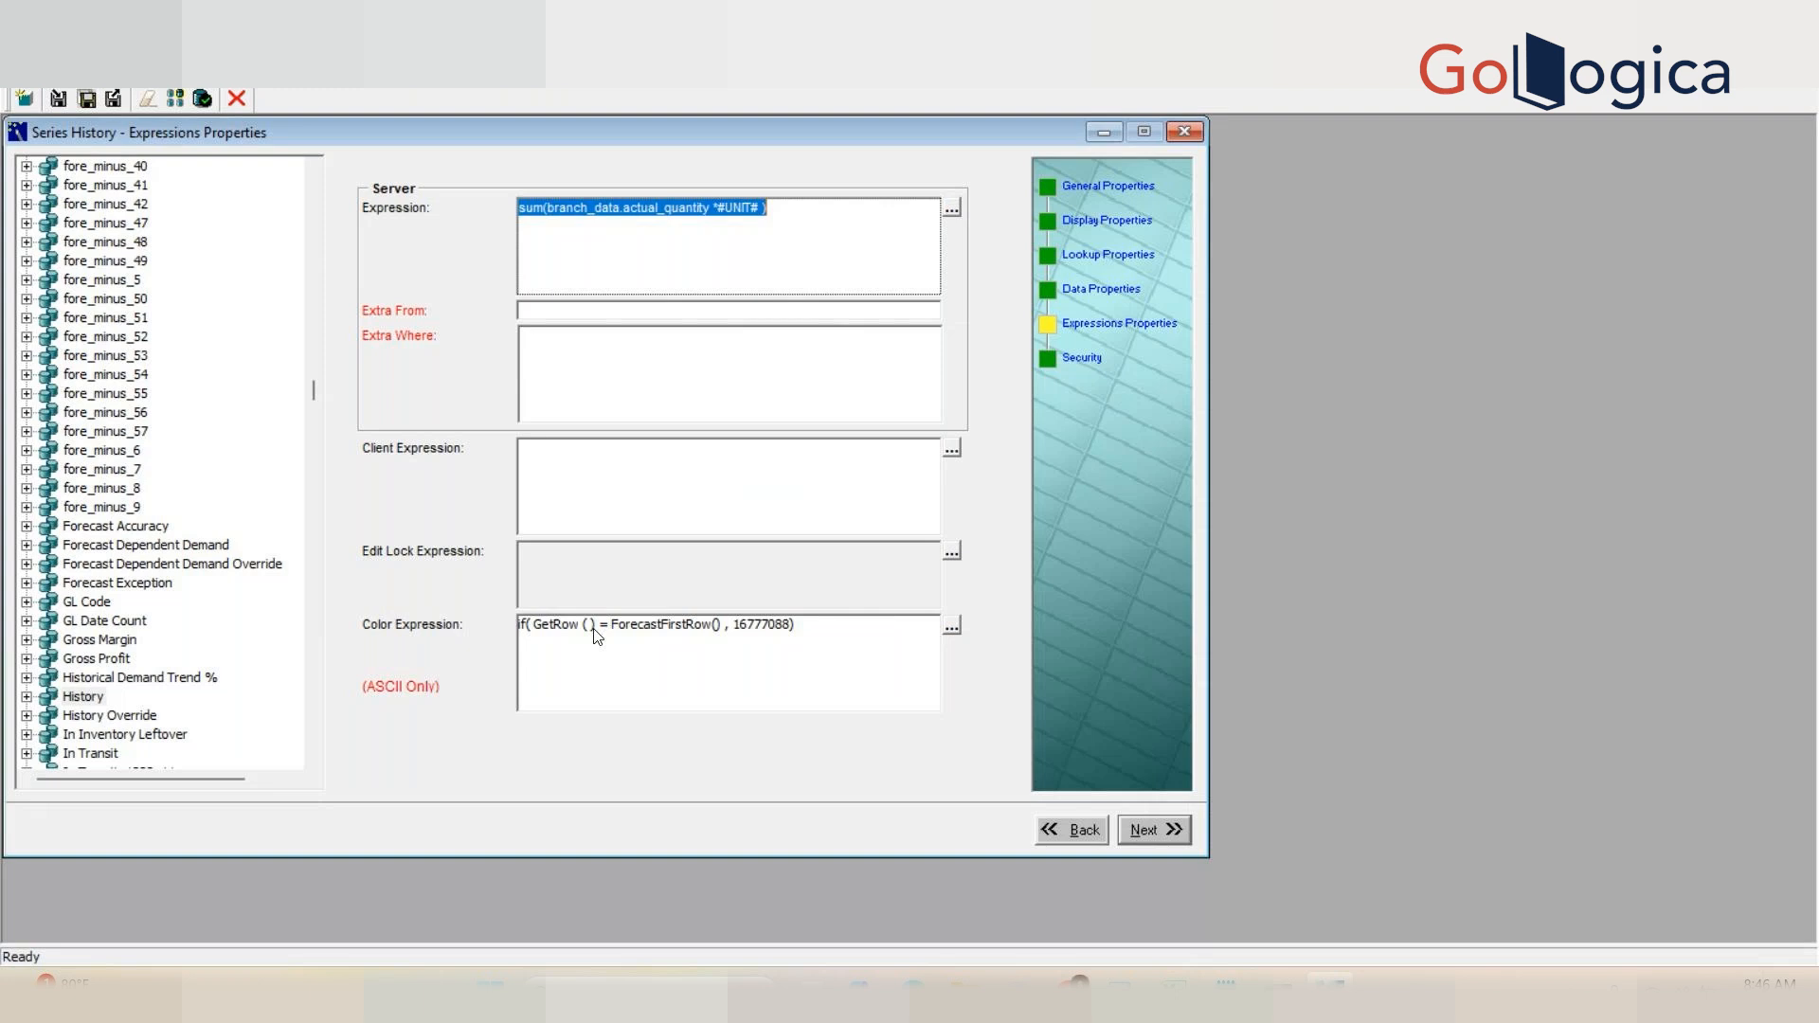
left_click(624, 669)
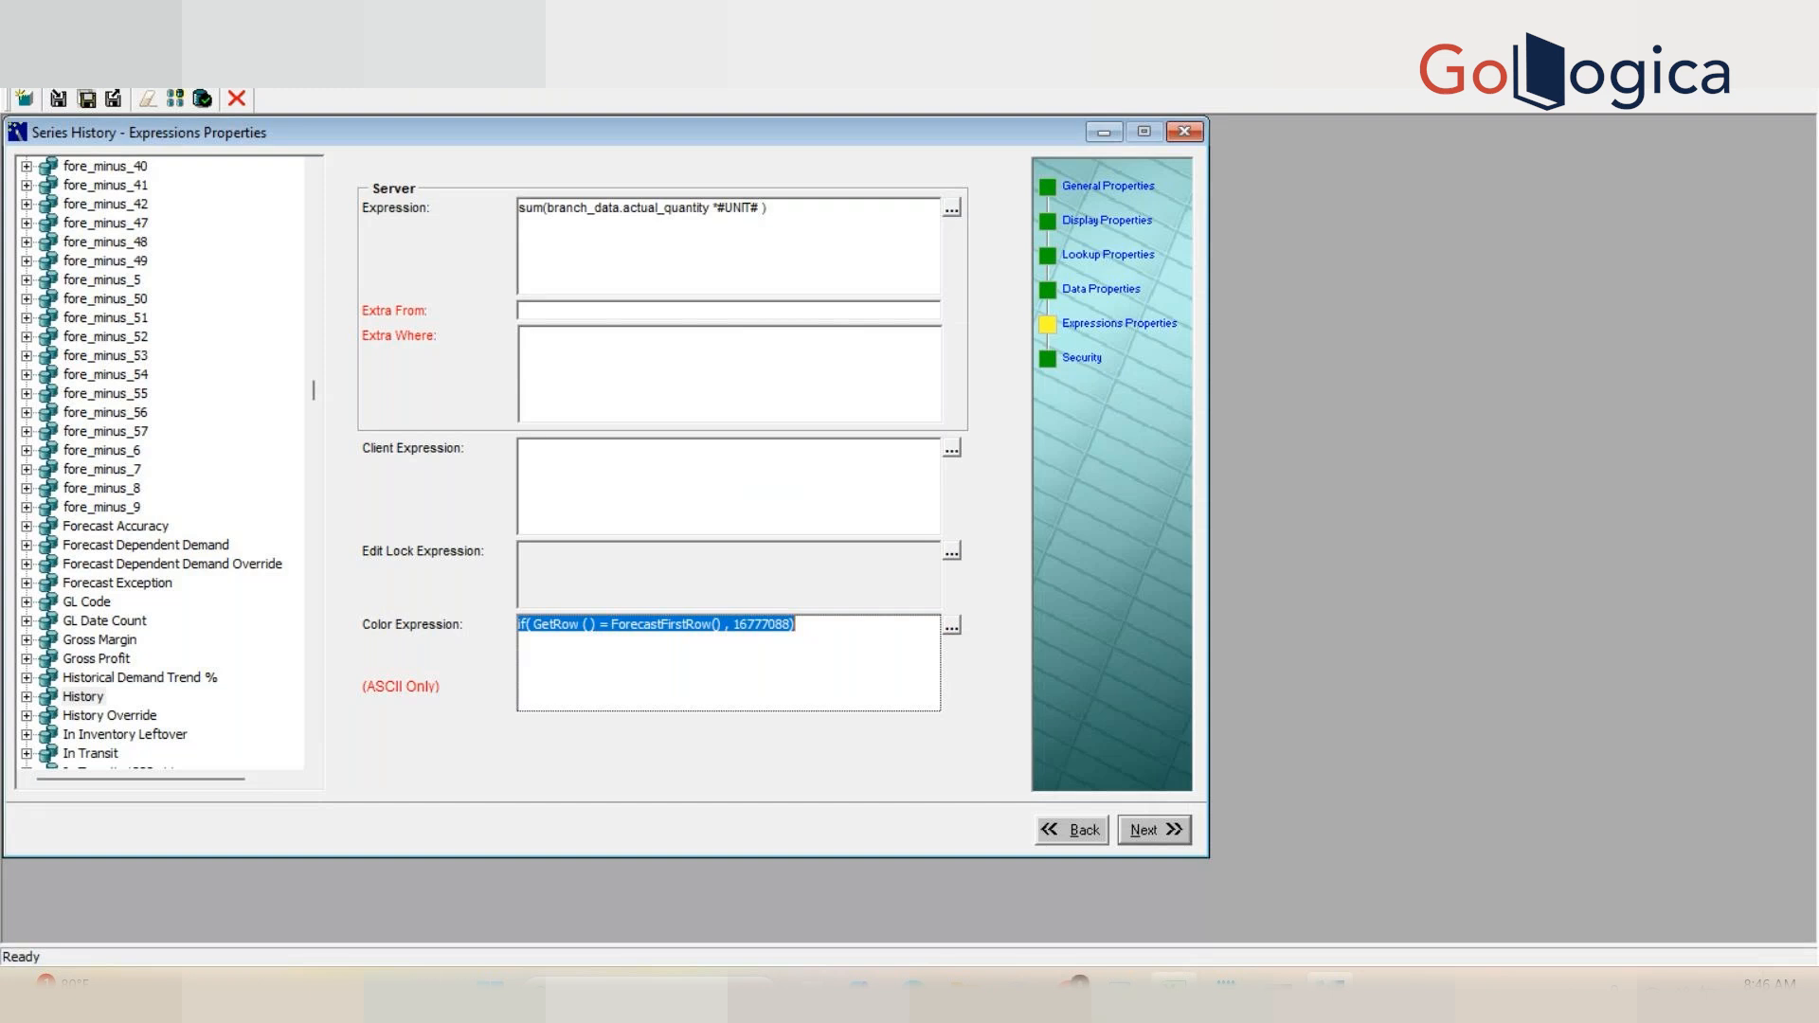
left_click(1174, 990)
left_click(898, 674)
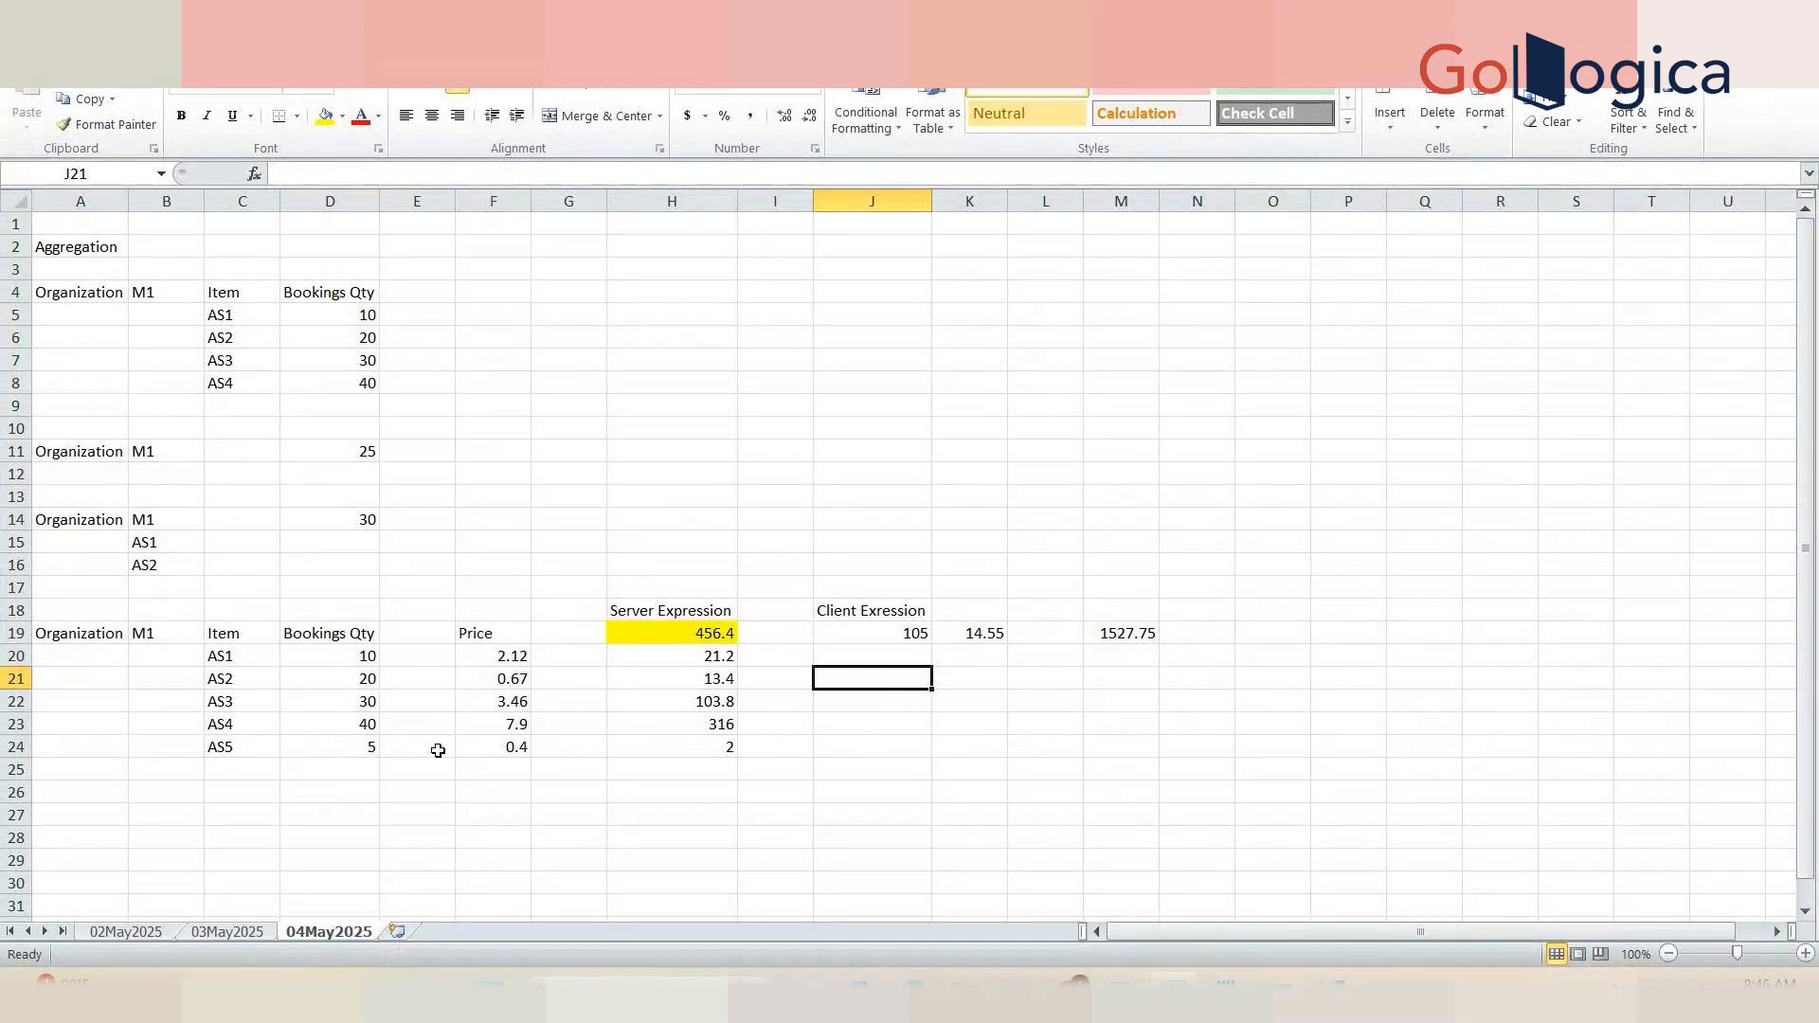
Step: Fill the Bookings Qty cells D22 and D23 with green
left_click(343, 702)
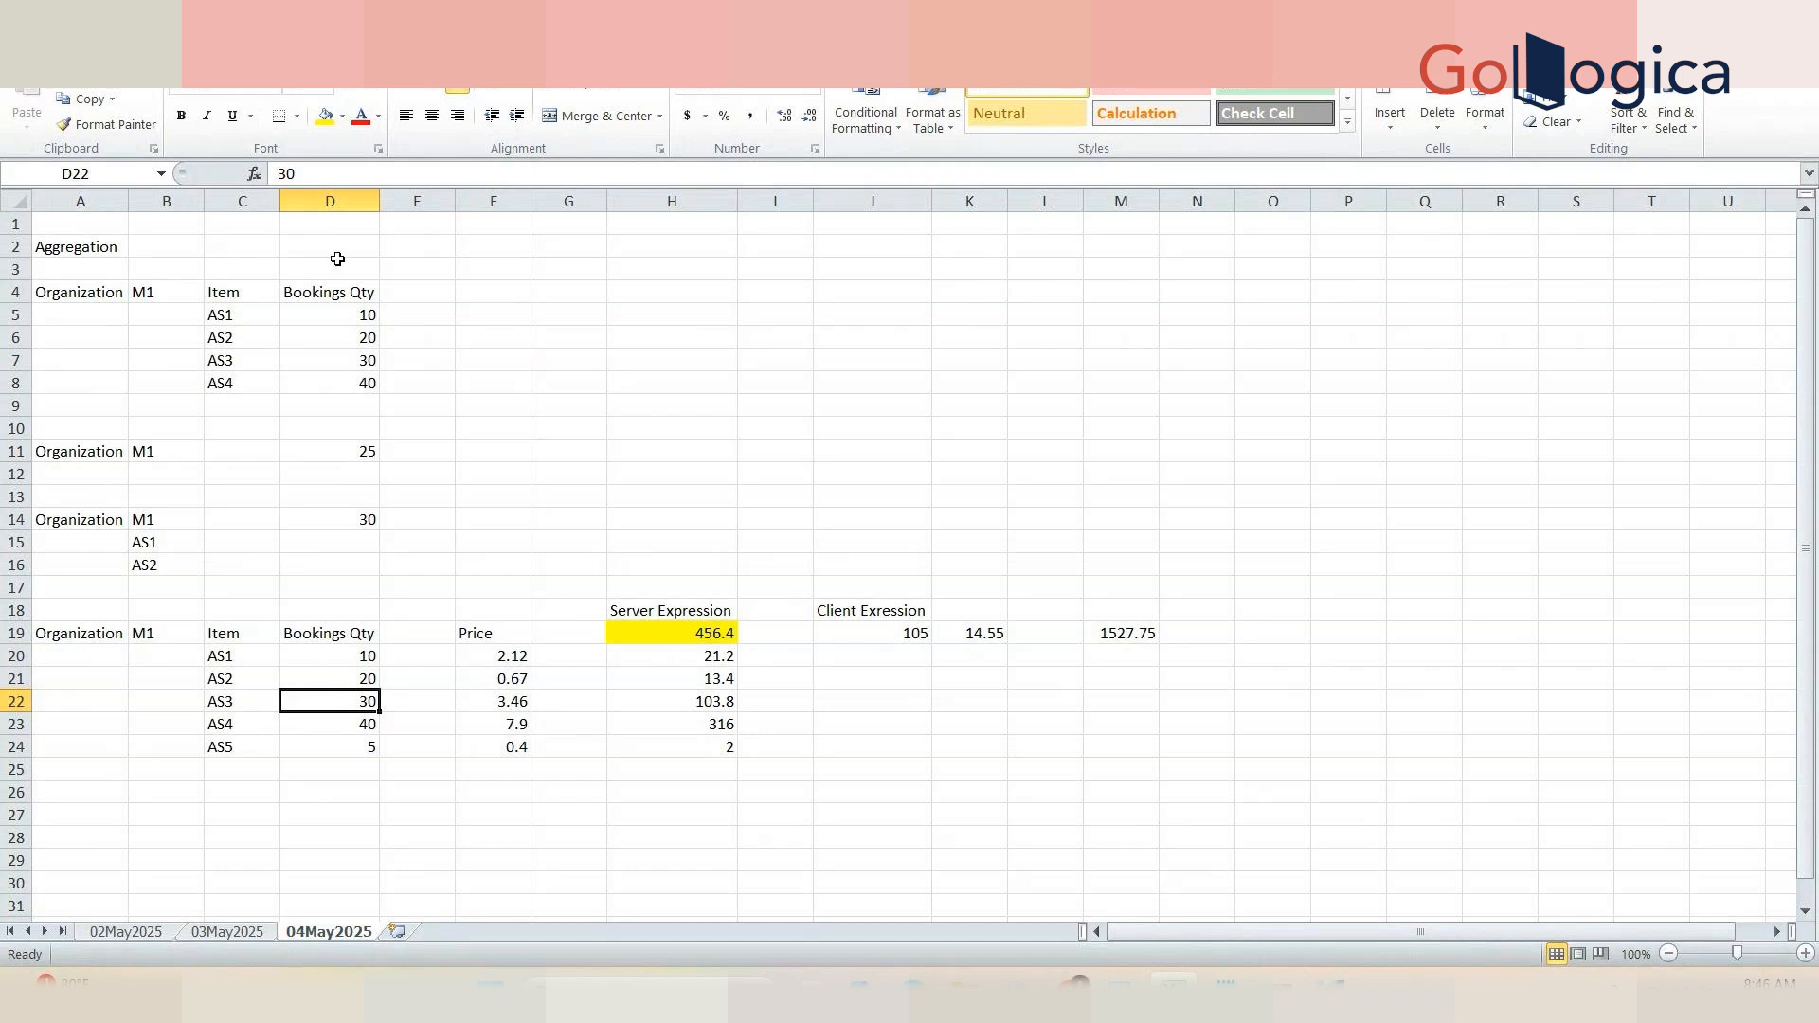
left_click(344, 129)
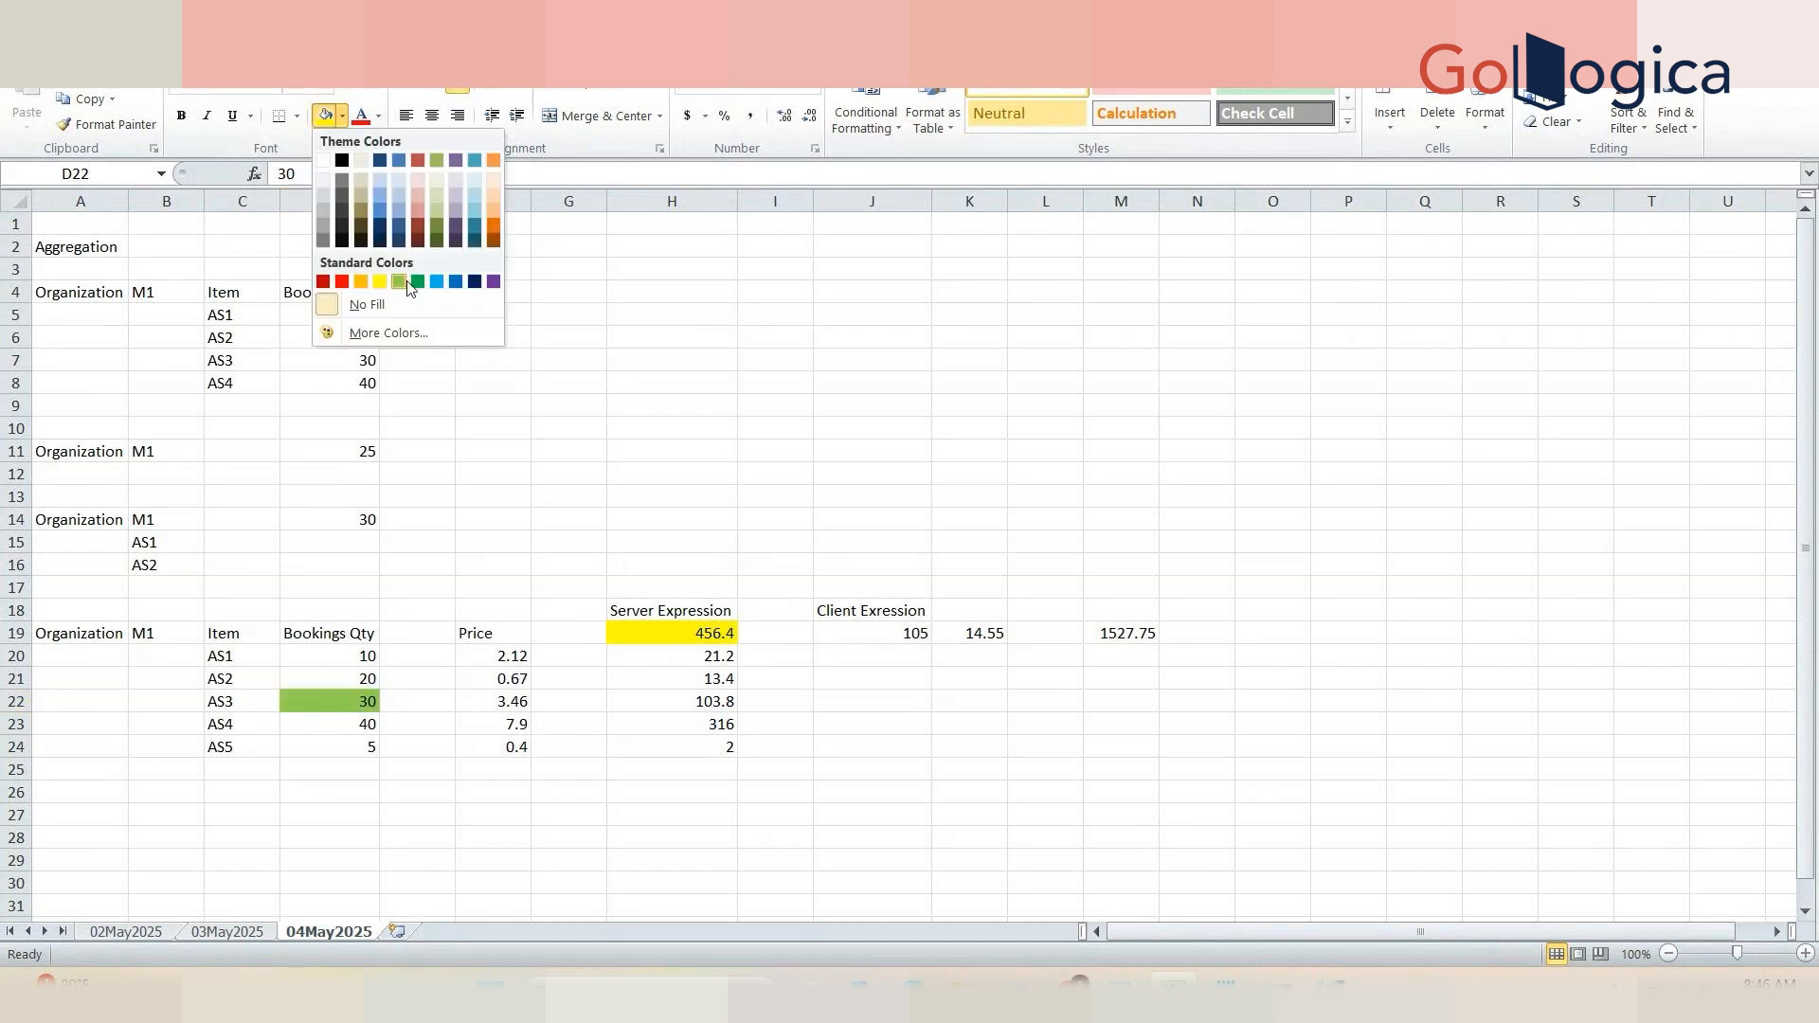
left_click(401, 284)
key("Down")
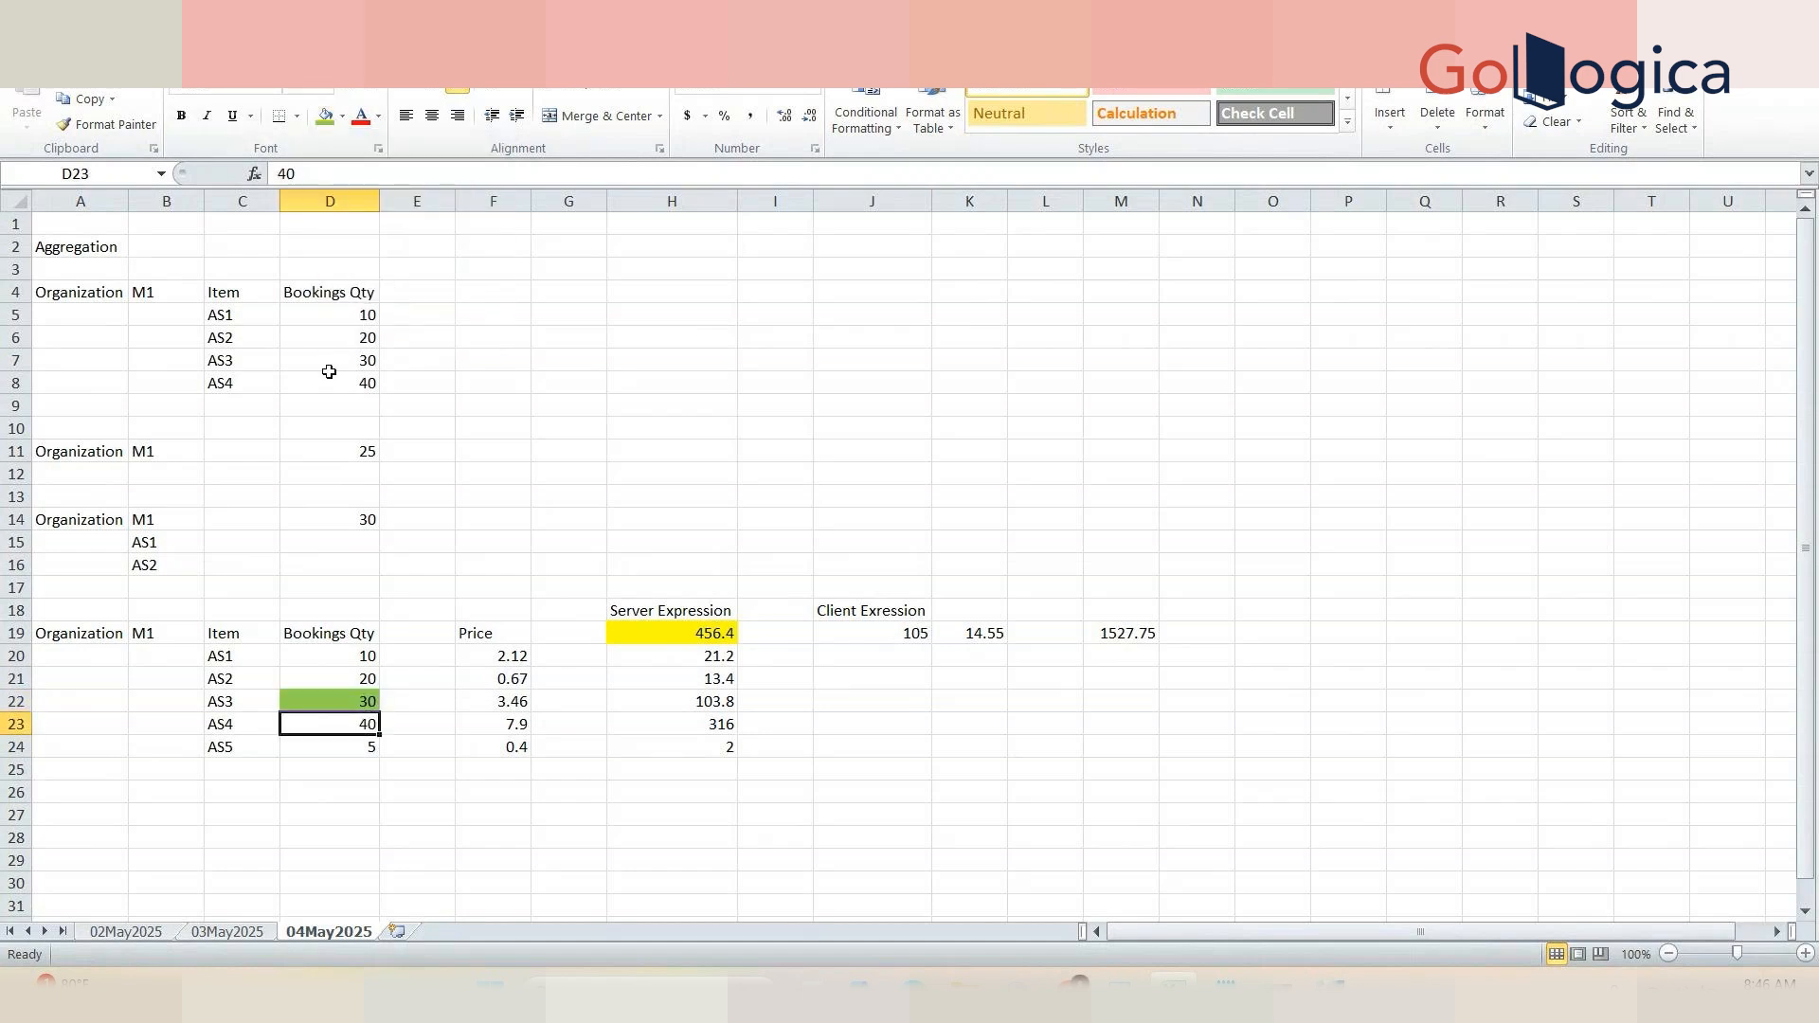
left_click(327, 121)
left_click(589, 588)
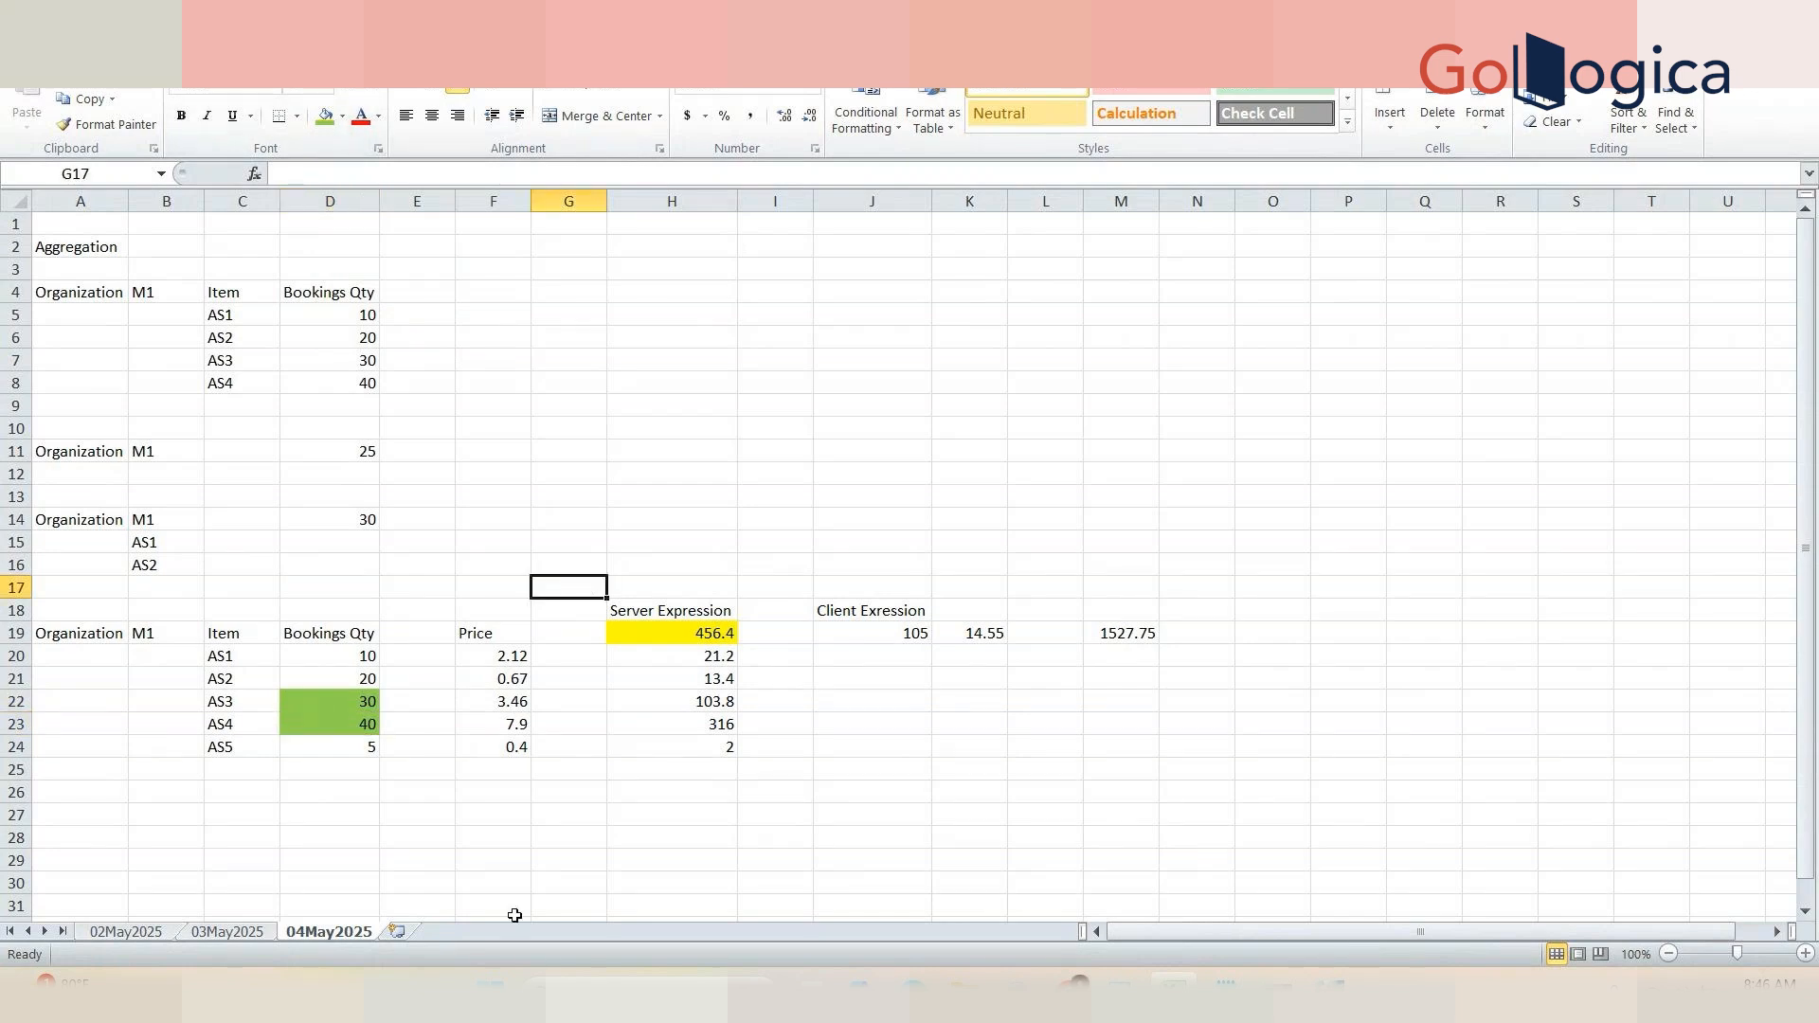
Step: Fill the Bookings Qty cells D20 and D24 with red
left_click(327, 662)
left_click(343, 120)
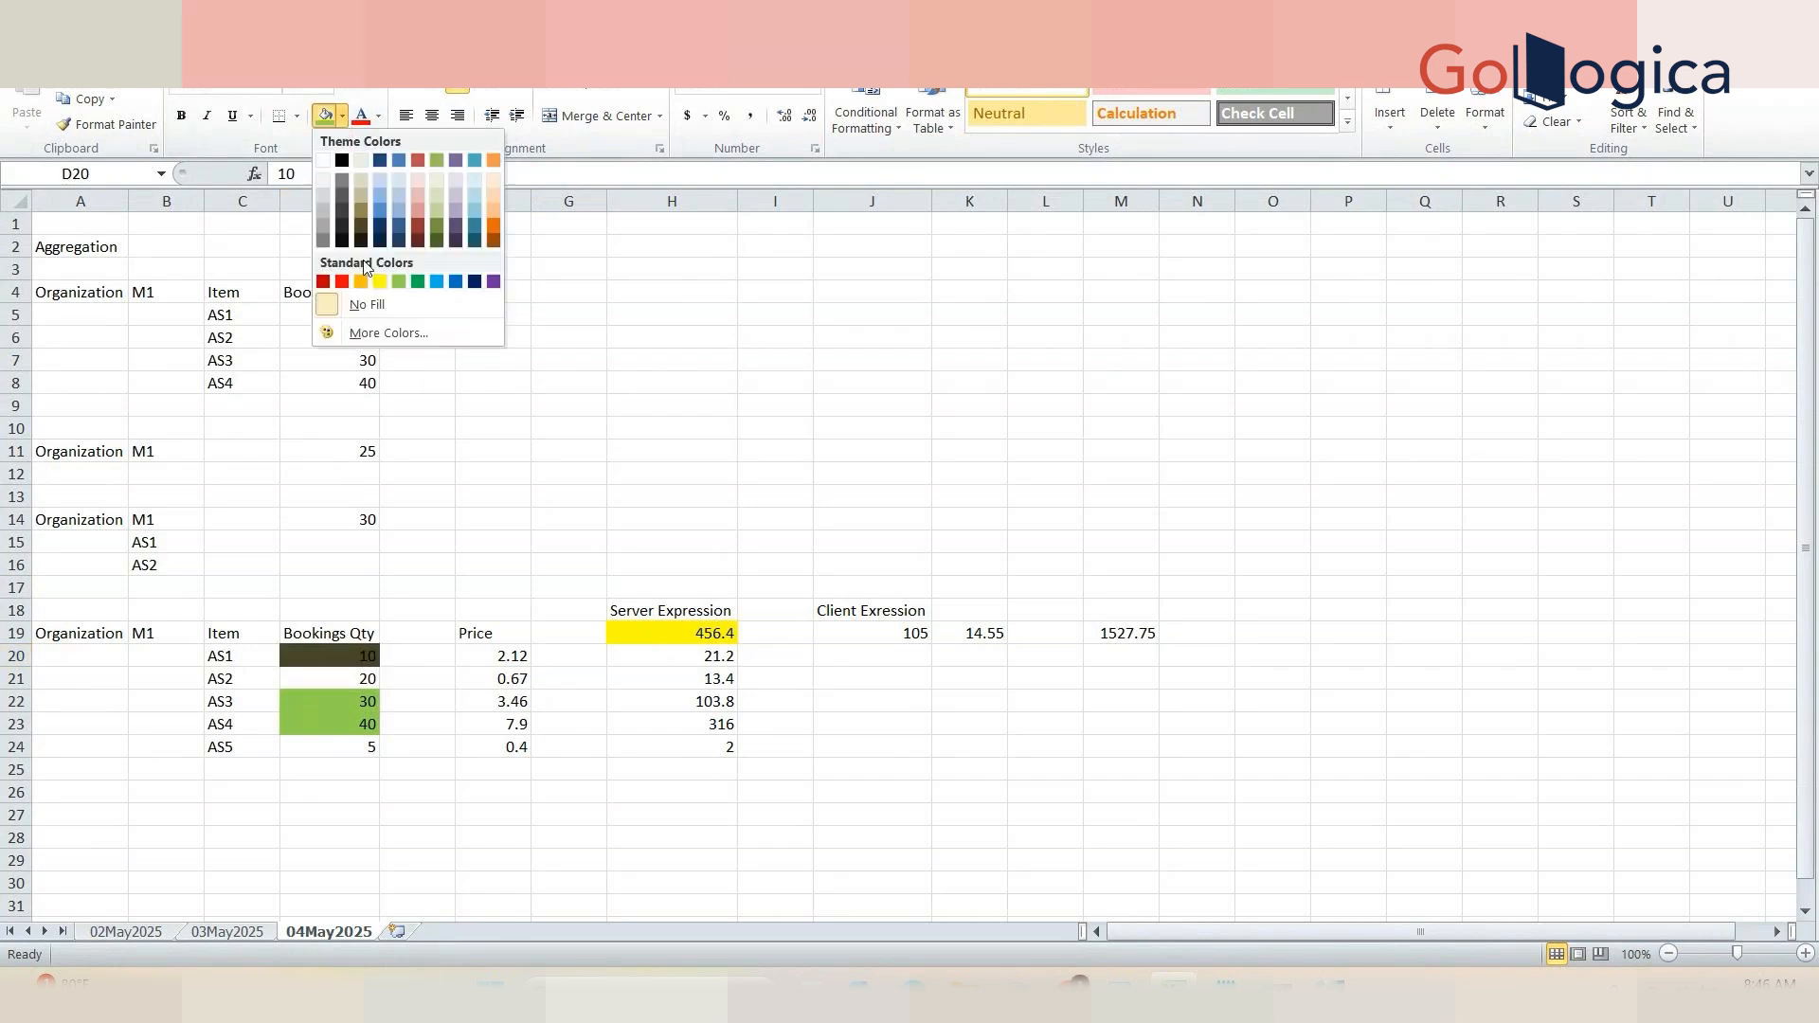
left_click(342, 281)
left_click(362, 746)
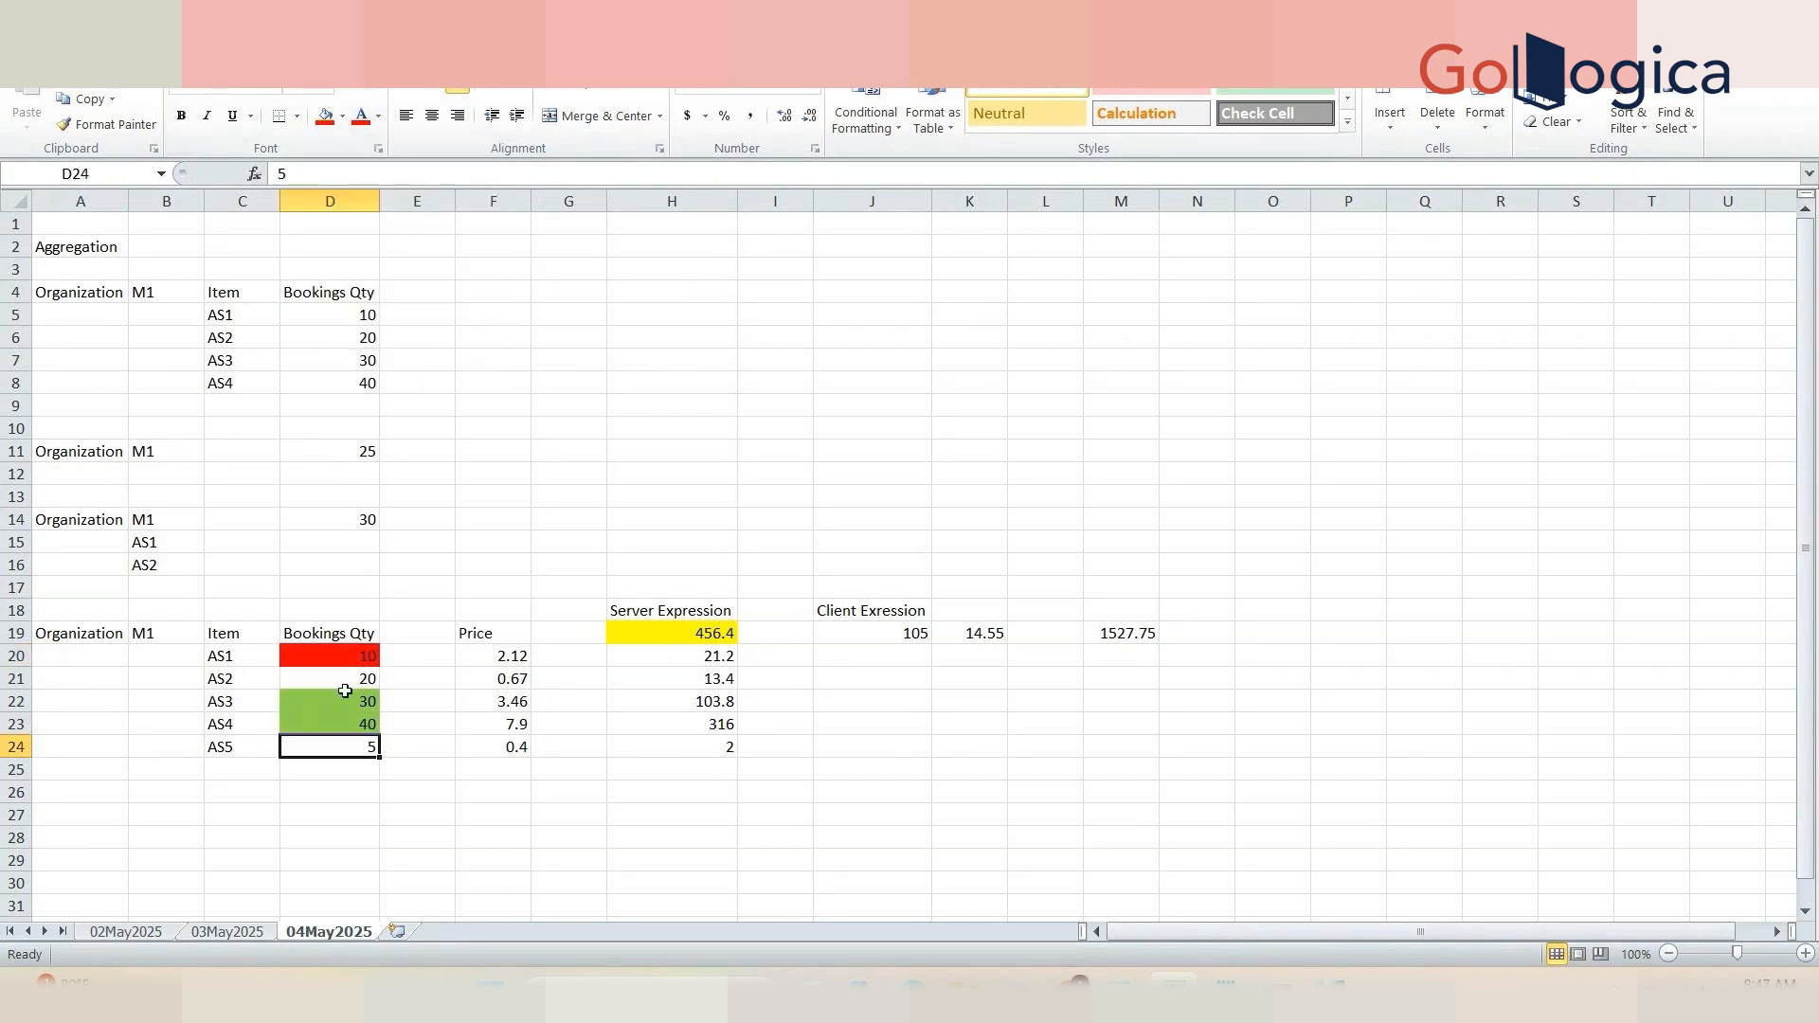
left_click(325, 116)
left_click(584, 531)
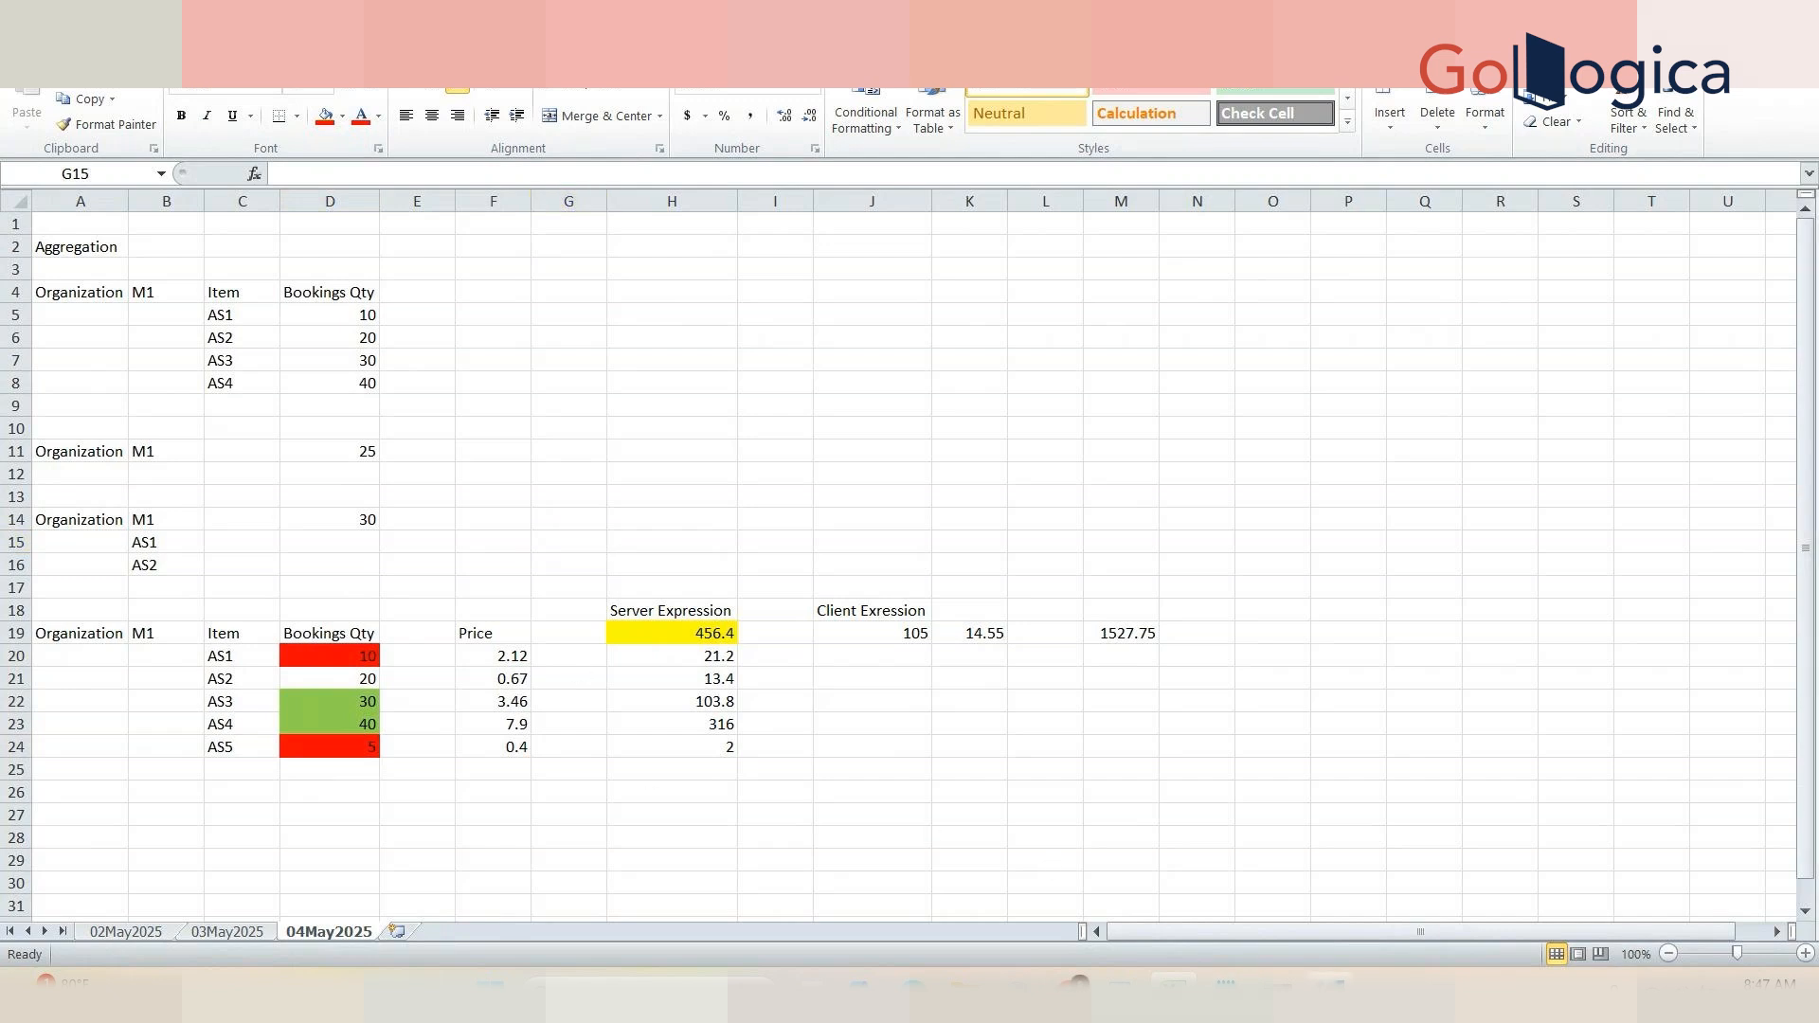
Step: Switch to Demantra to review the History color expression, then return to the worksheet
left_click(1331, 987)
left_click(720, 672)
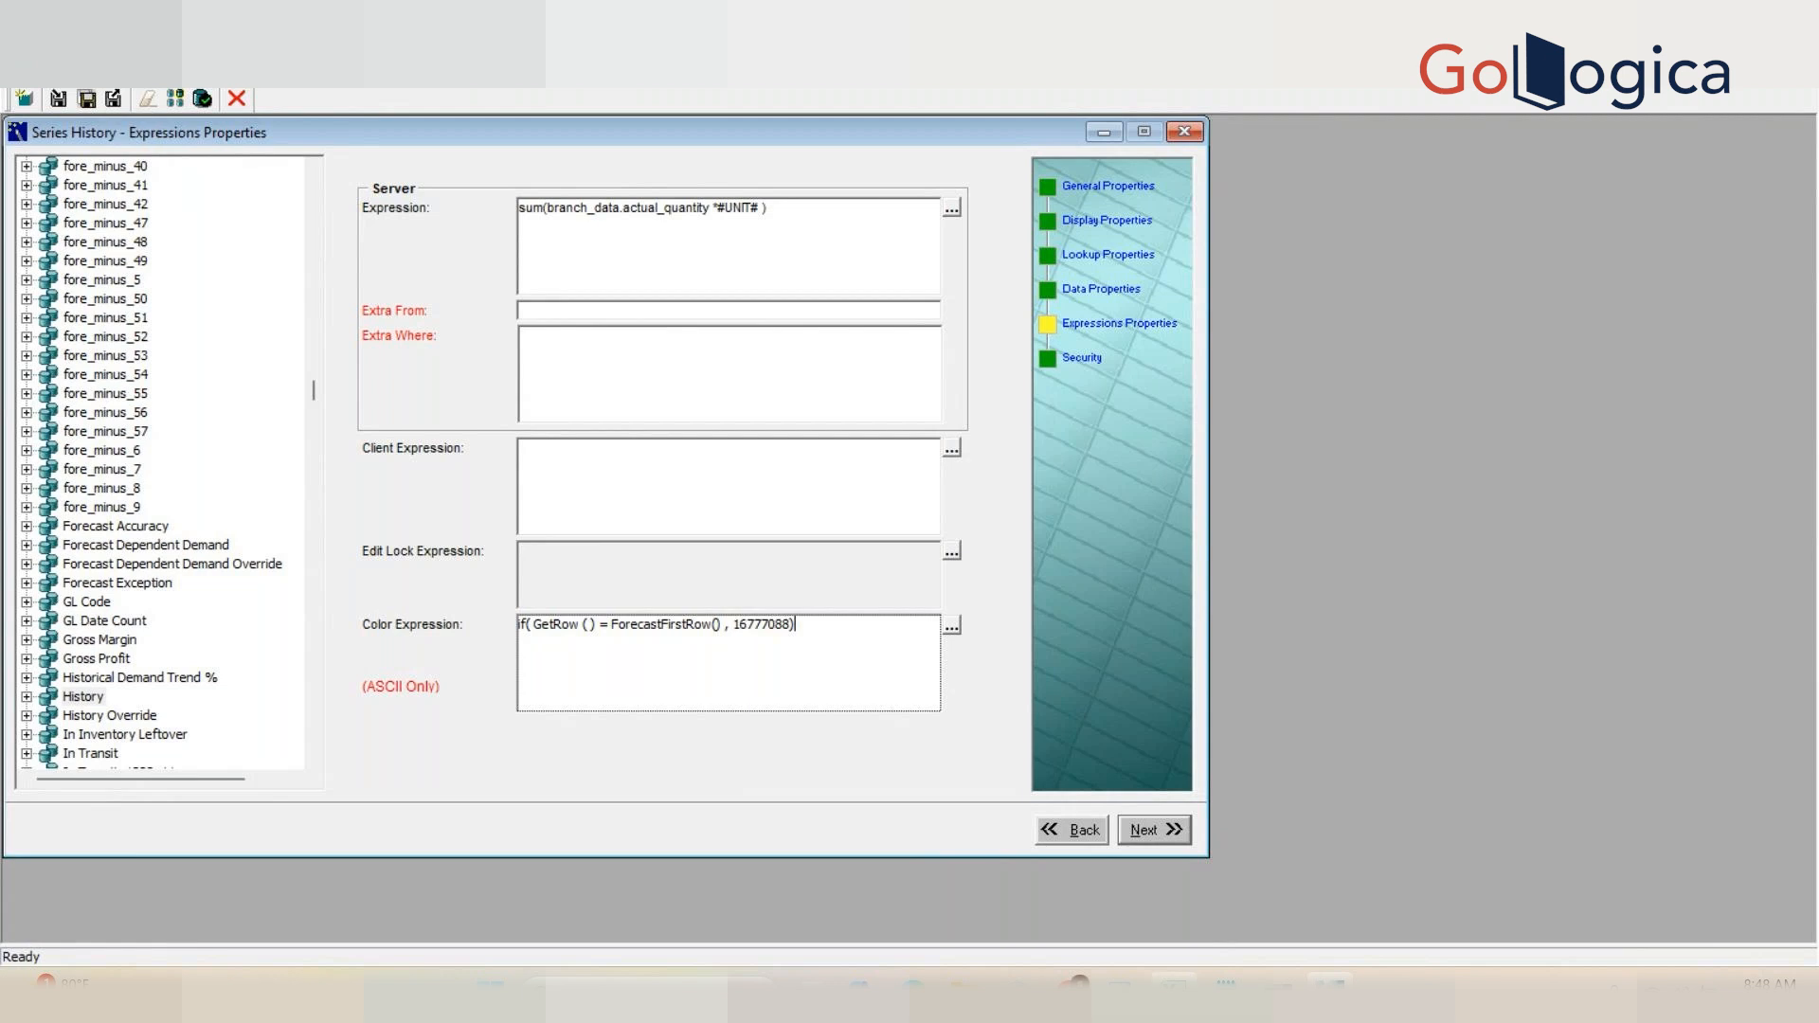
mouse_move(1174, 986)
left_click(1237, 887)
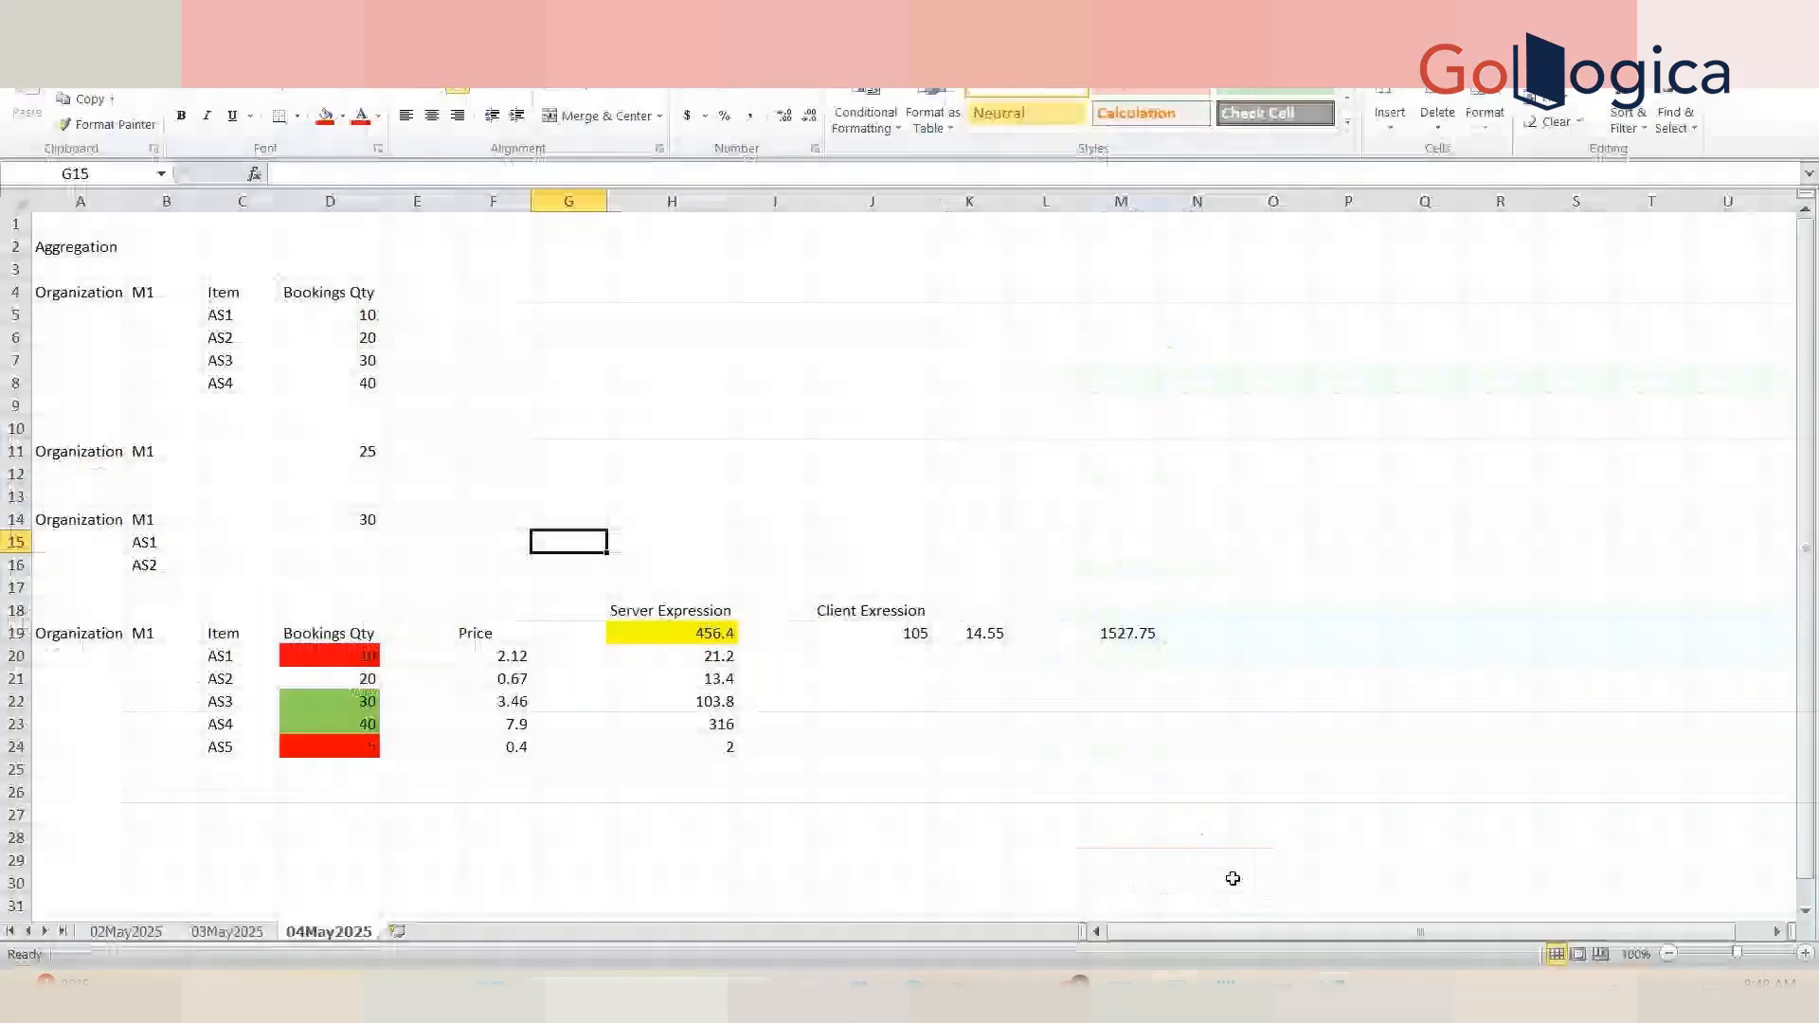
Step: Enter the label Adjusted Forecast in A29 and autofit column A's width
left_click(353, 813)
key("Down")
key("Down")
key("Down")
key("Left")
key("Left")
key("Up")
key("Left")
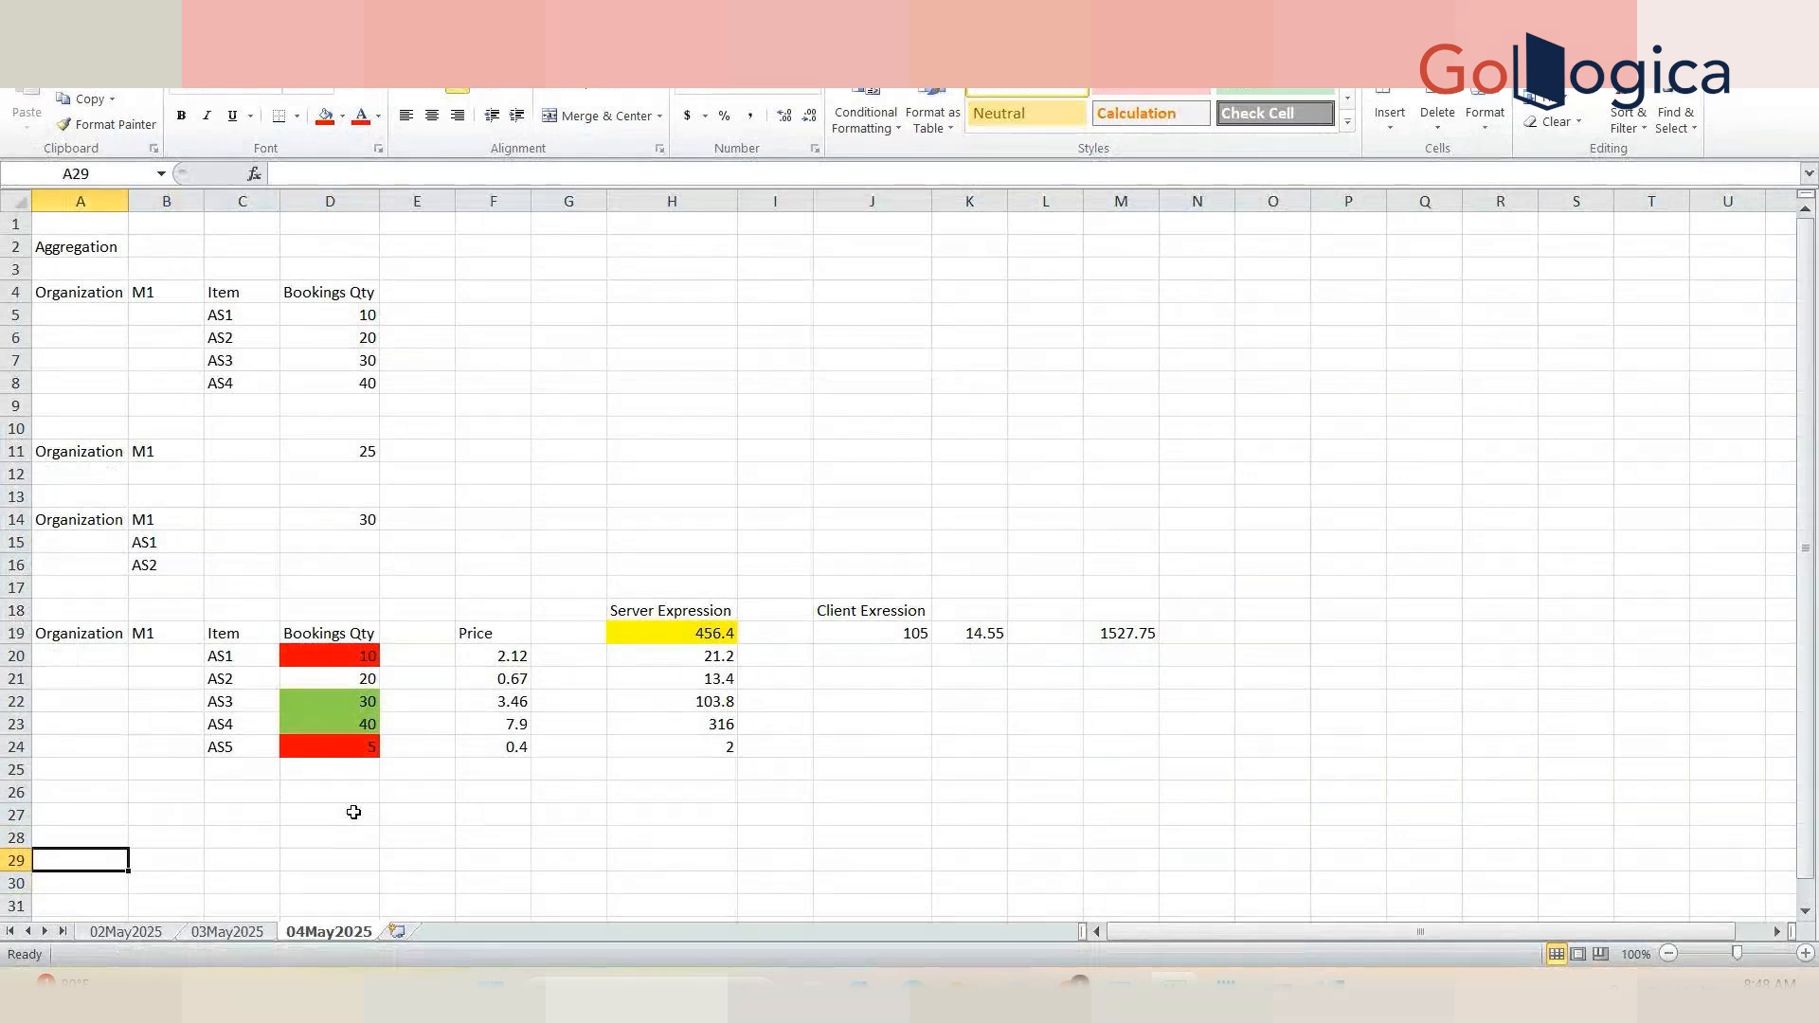
type("Adjusted Forecast")
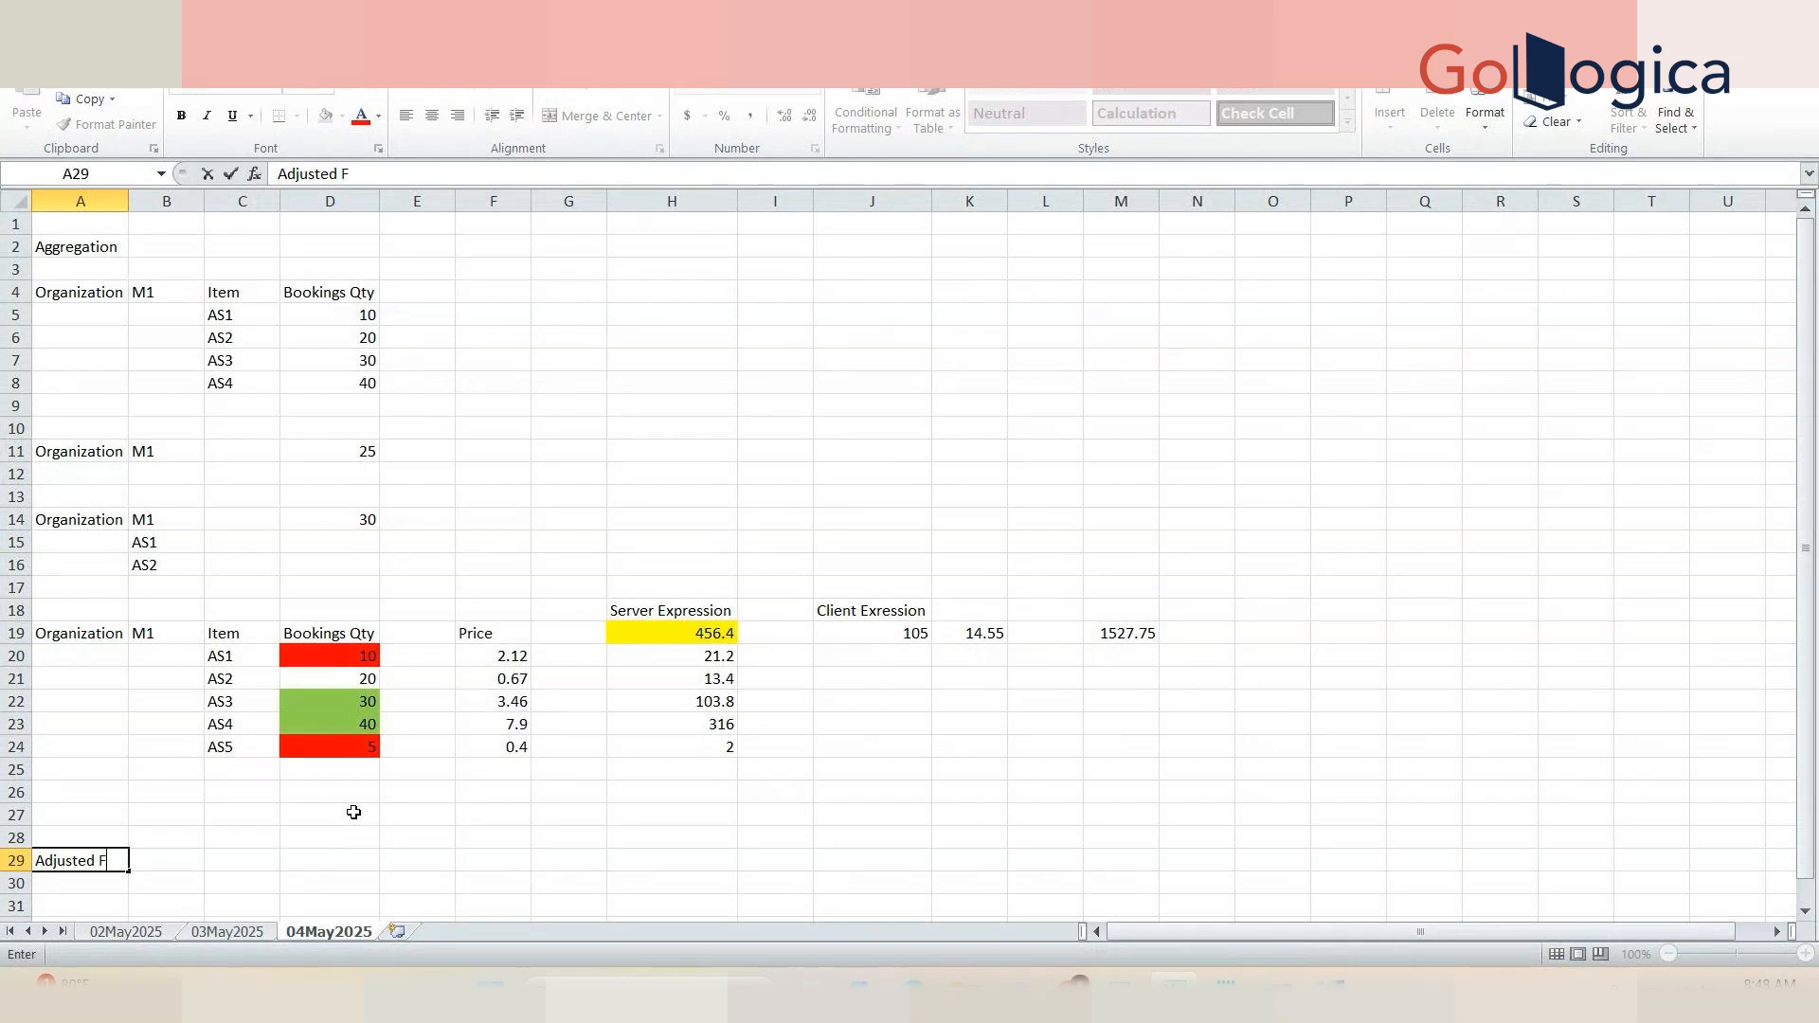
left_click(126, 194)
double_click(126, 190)
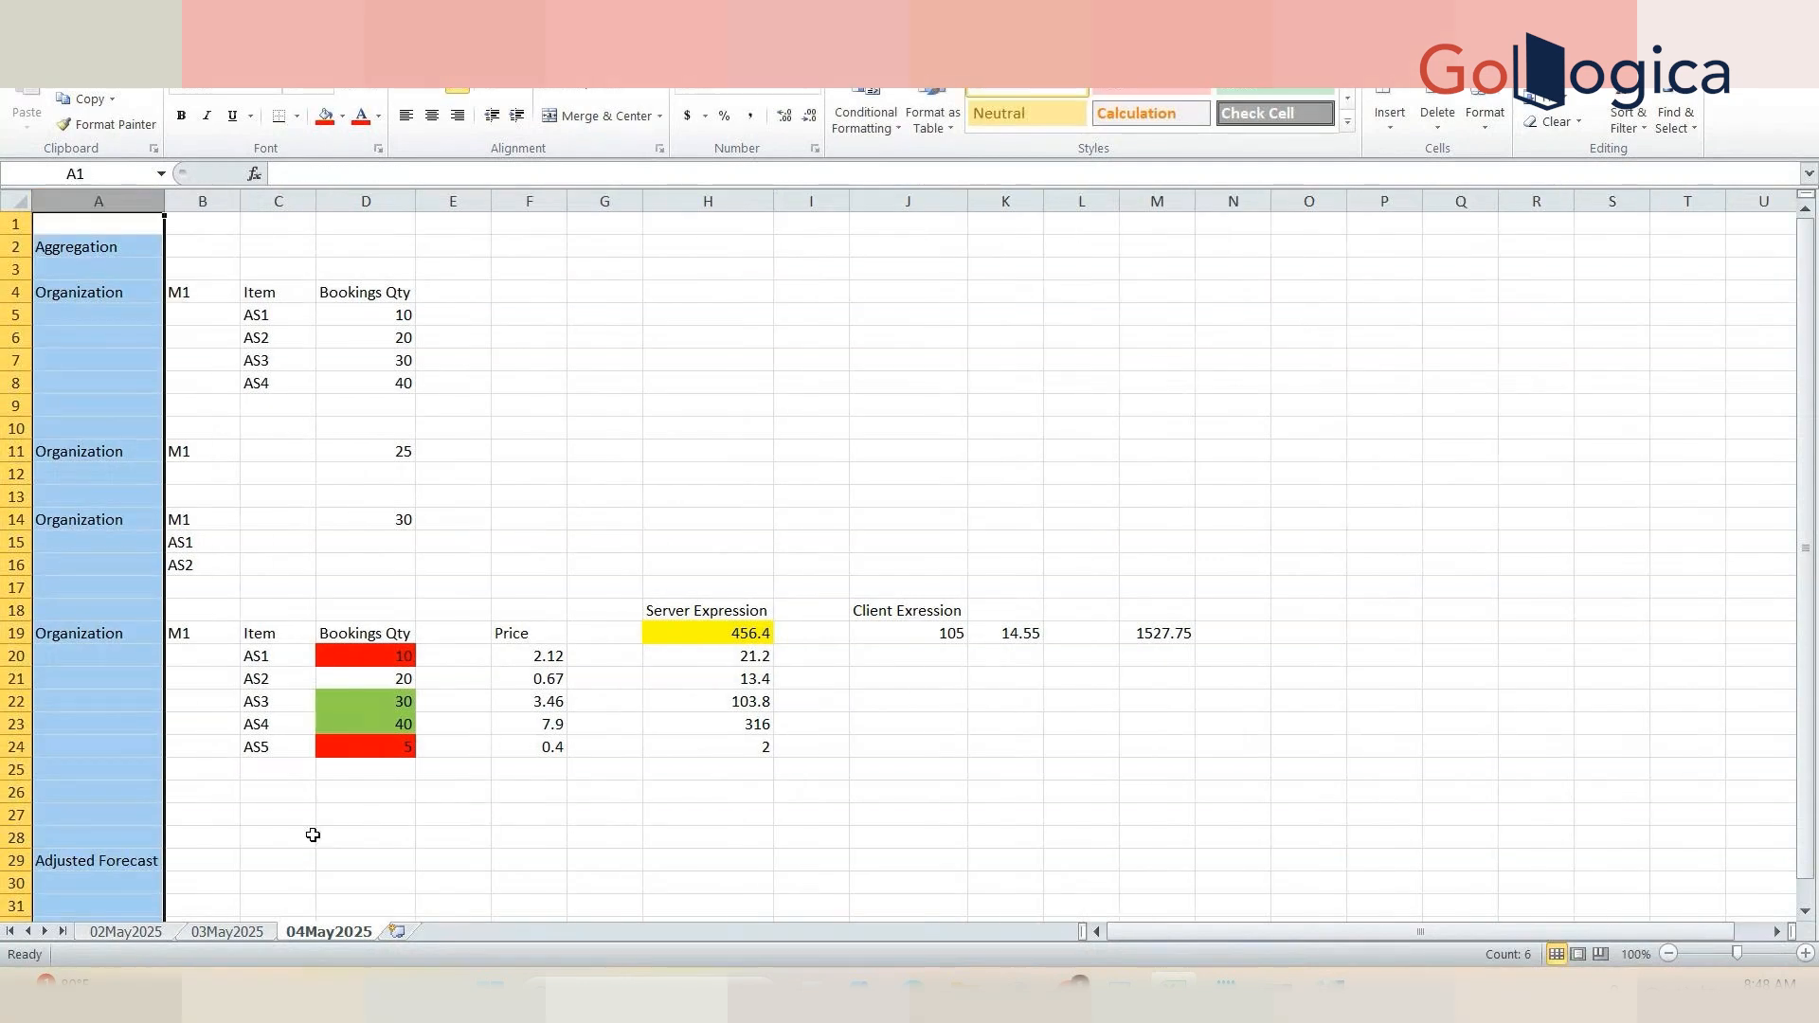
Step: Enter month headers May 2025, Jun2025, Jul25 and Aug25 across C28 to F28
left_click(286, 840)
type("May")
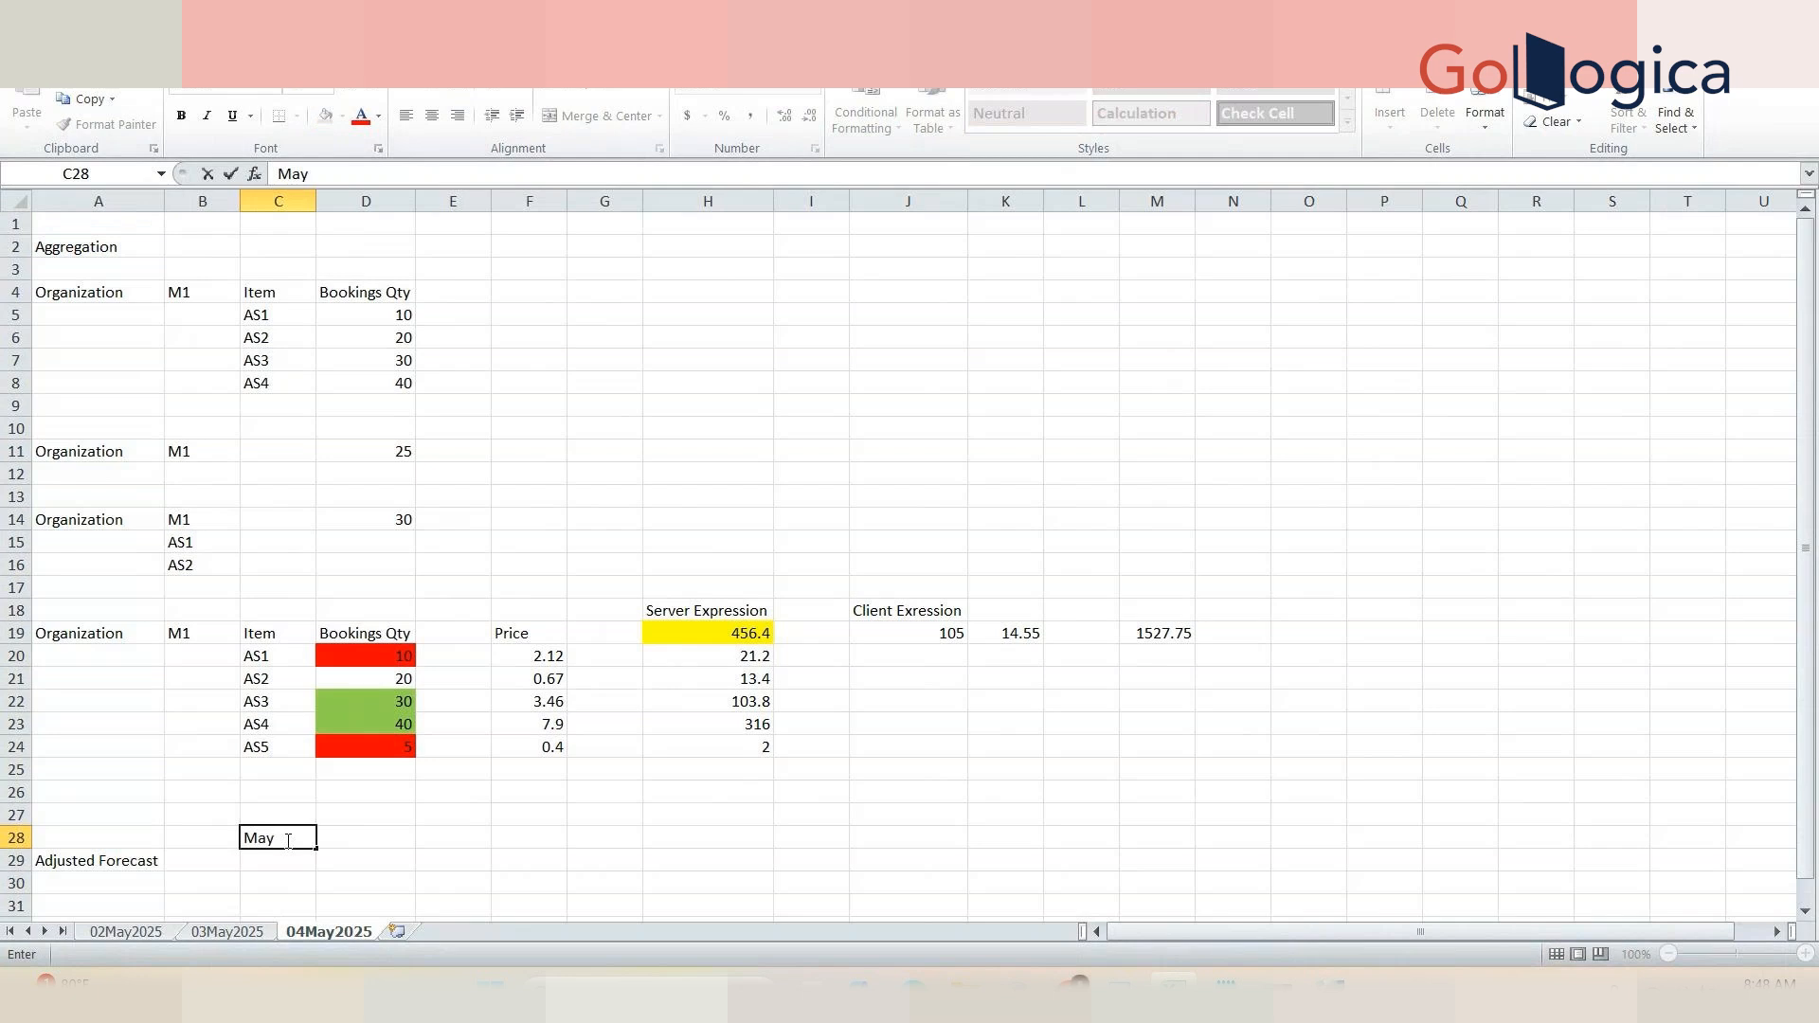
type(" 2025")
key("Tab")
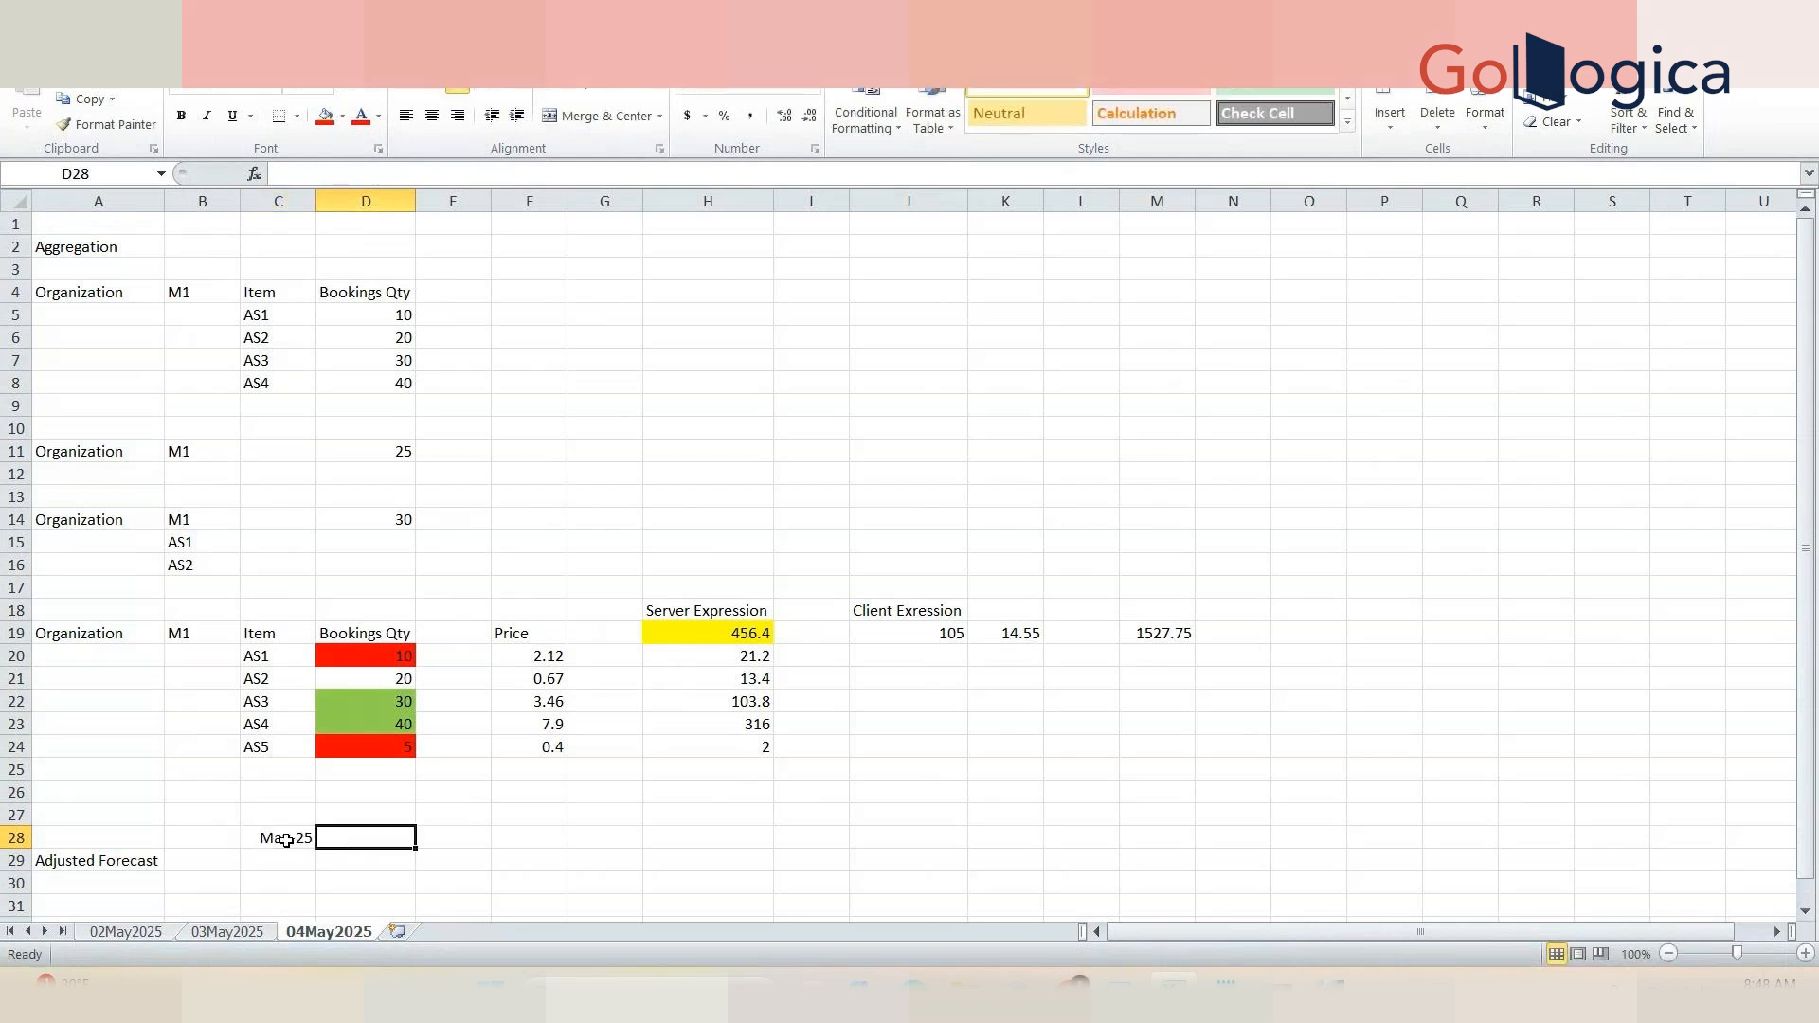
type("Jun2025")
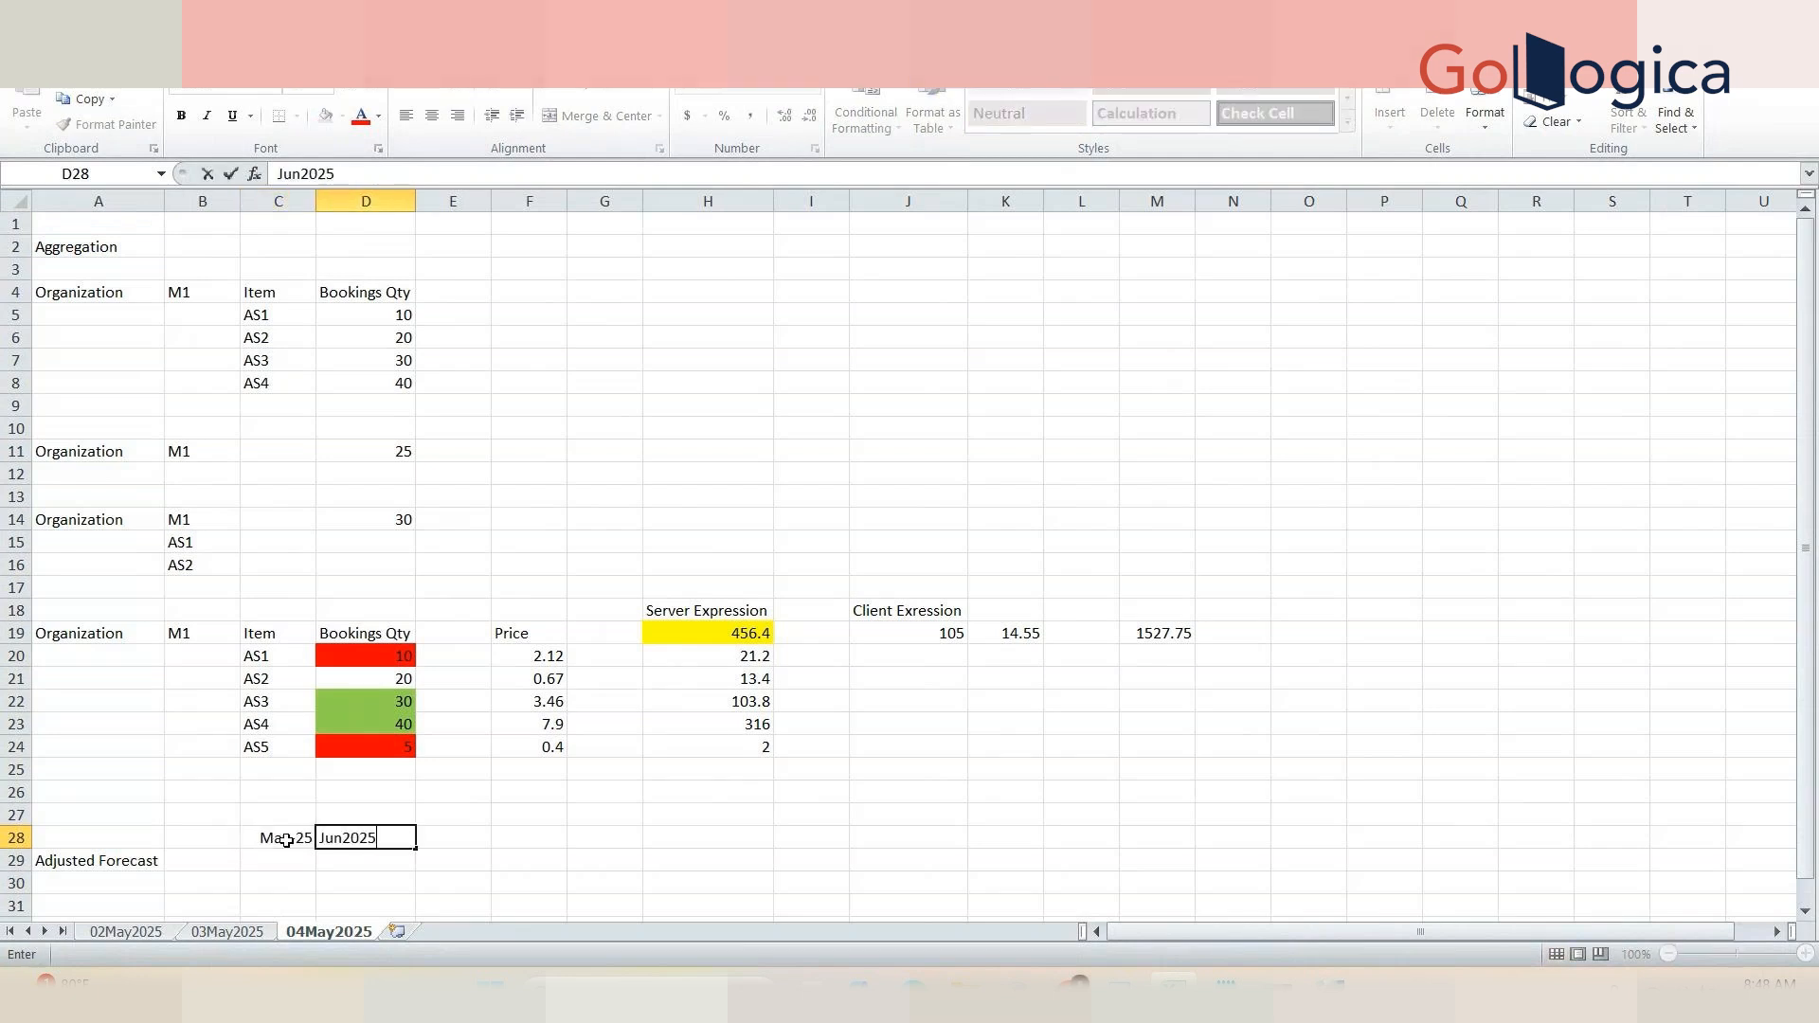
key("Tab")
type("Jul2")
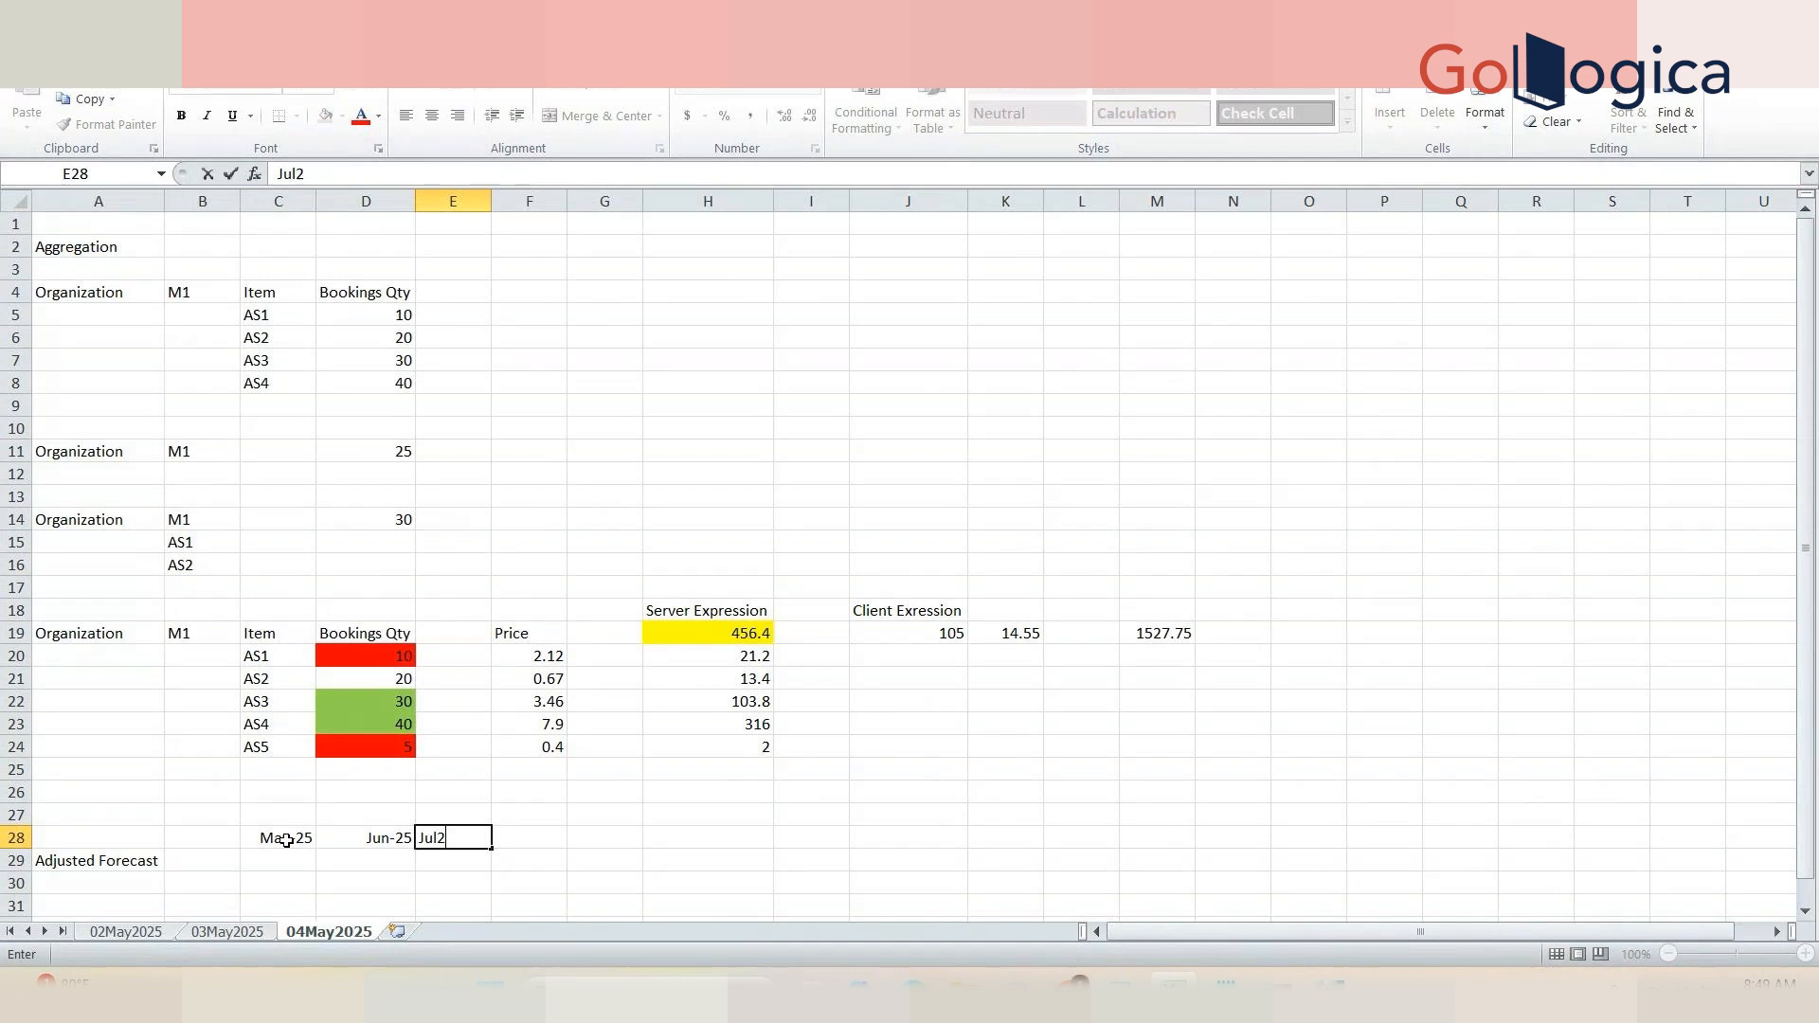
type("5")
key("Tab")
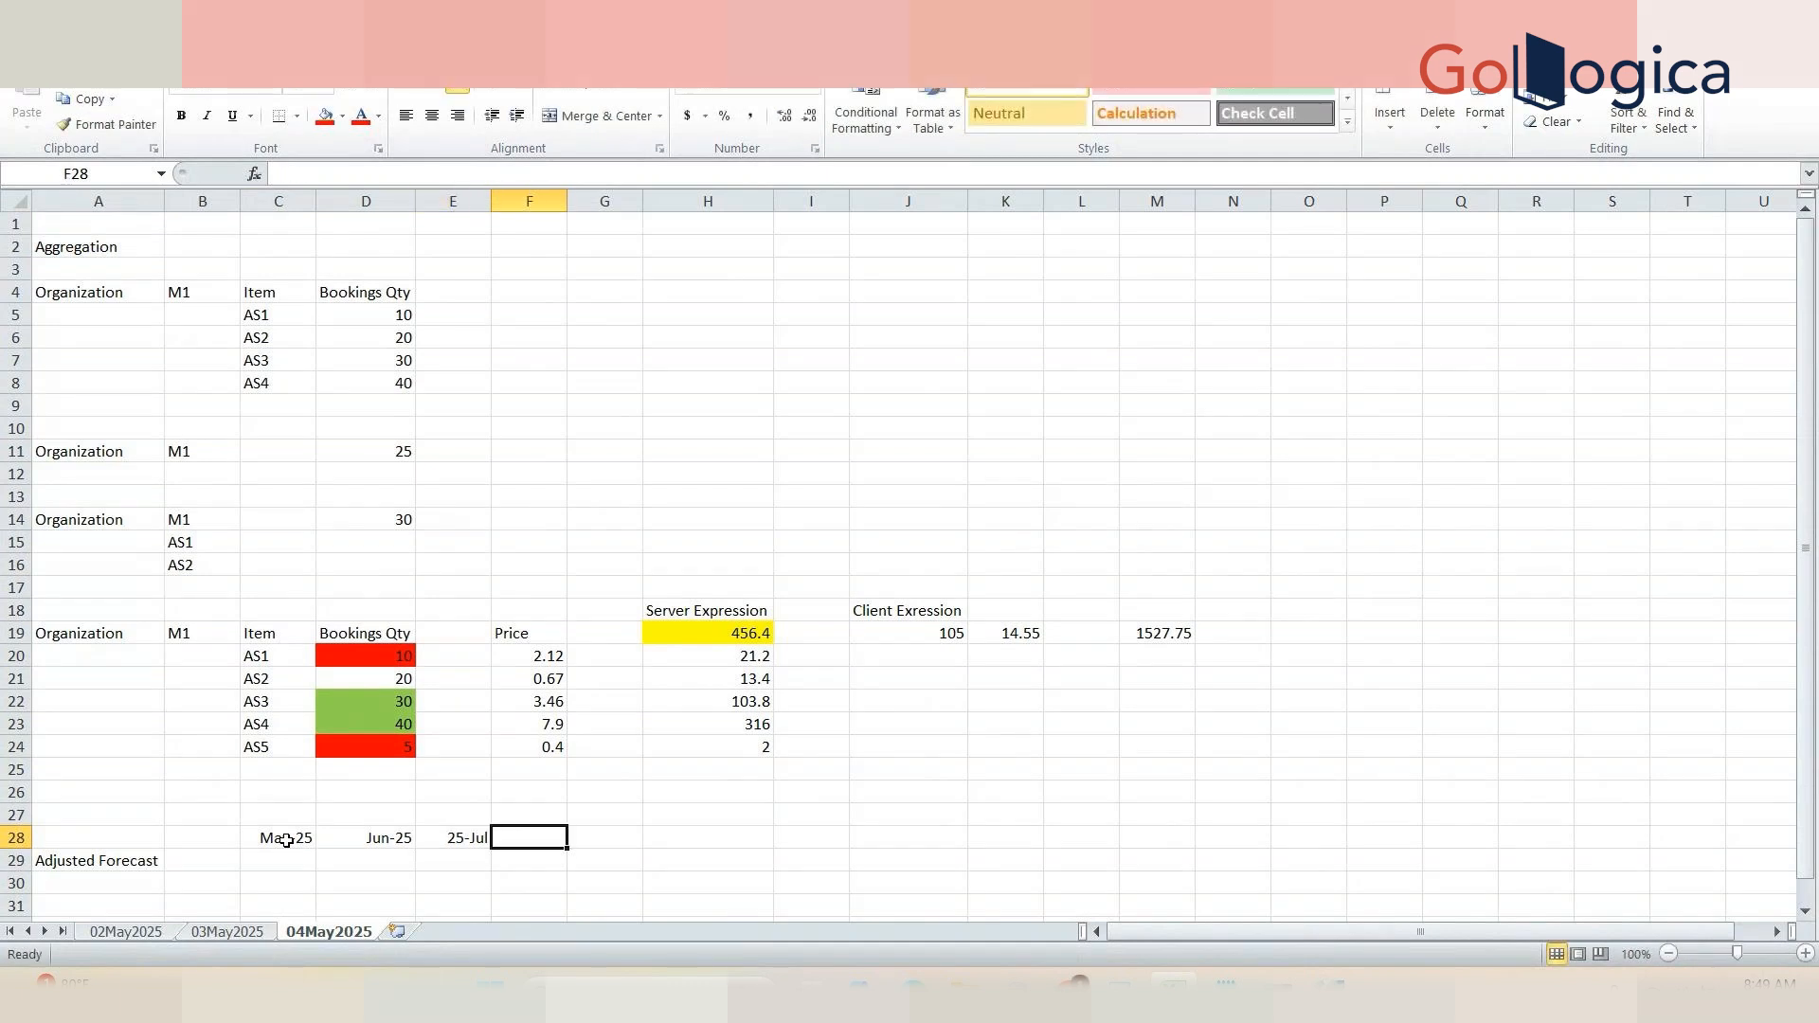
type("Aug")
key("BackSpace")
key("BackSpace")
type("ug25")
key("Tab")
Step: Apply All Borders to the forecast table range A28:F31
left_click(385, 874)
key("Down")
key("Down")
key("Down")
key("Down")
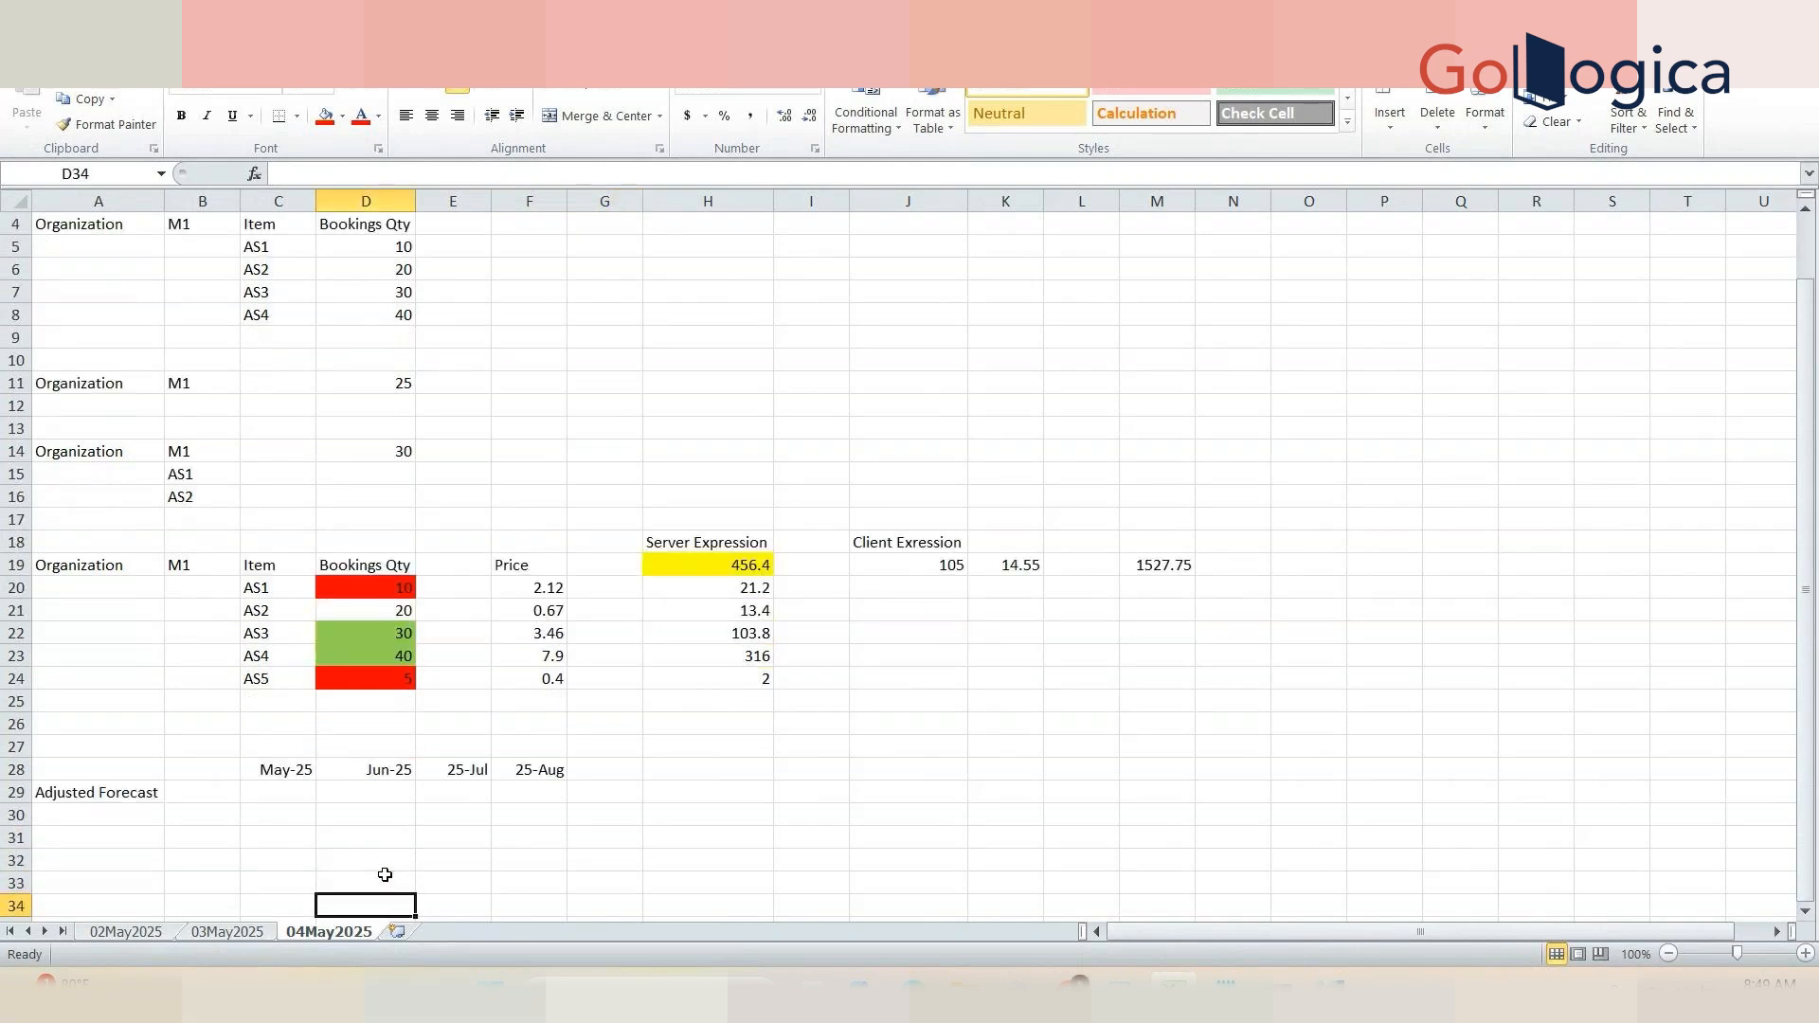
left_click_drag(151, 773, 493, 838)
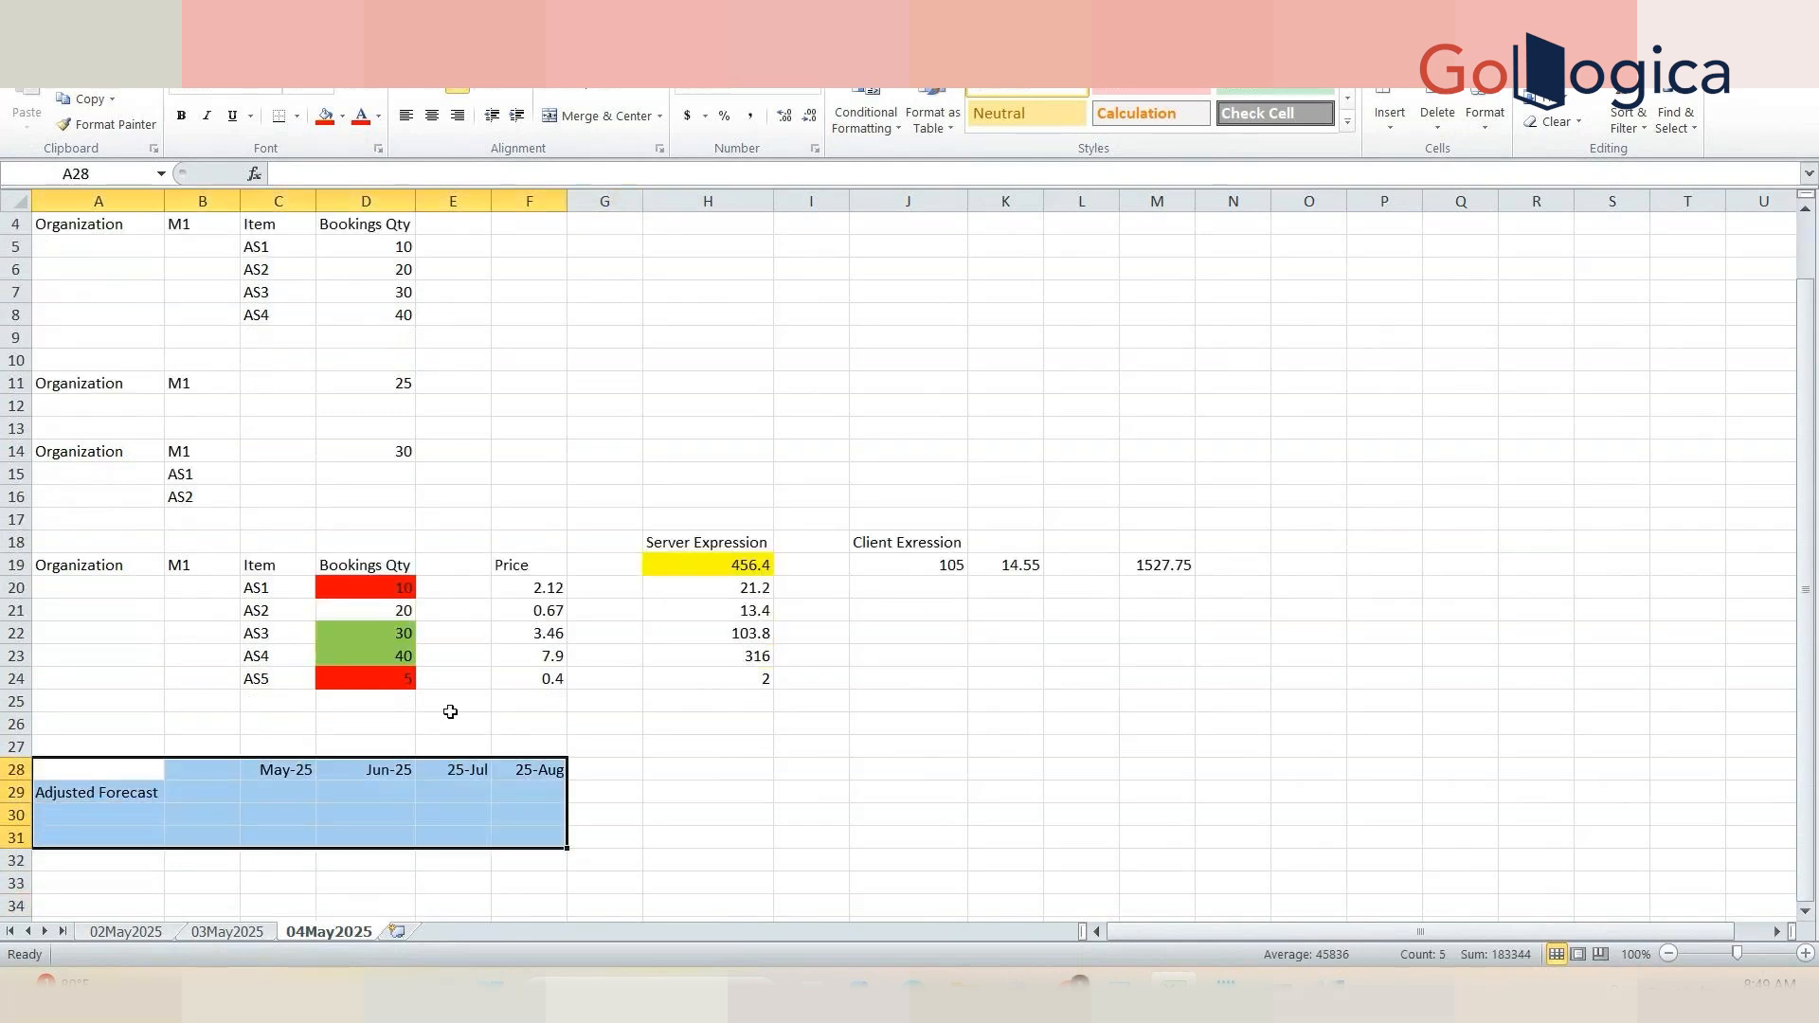
left_click(298, 115)
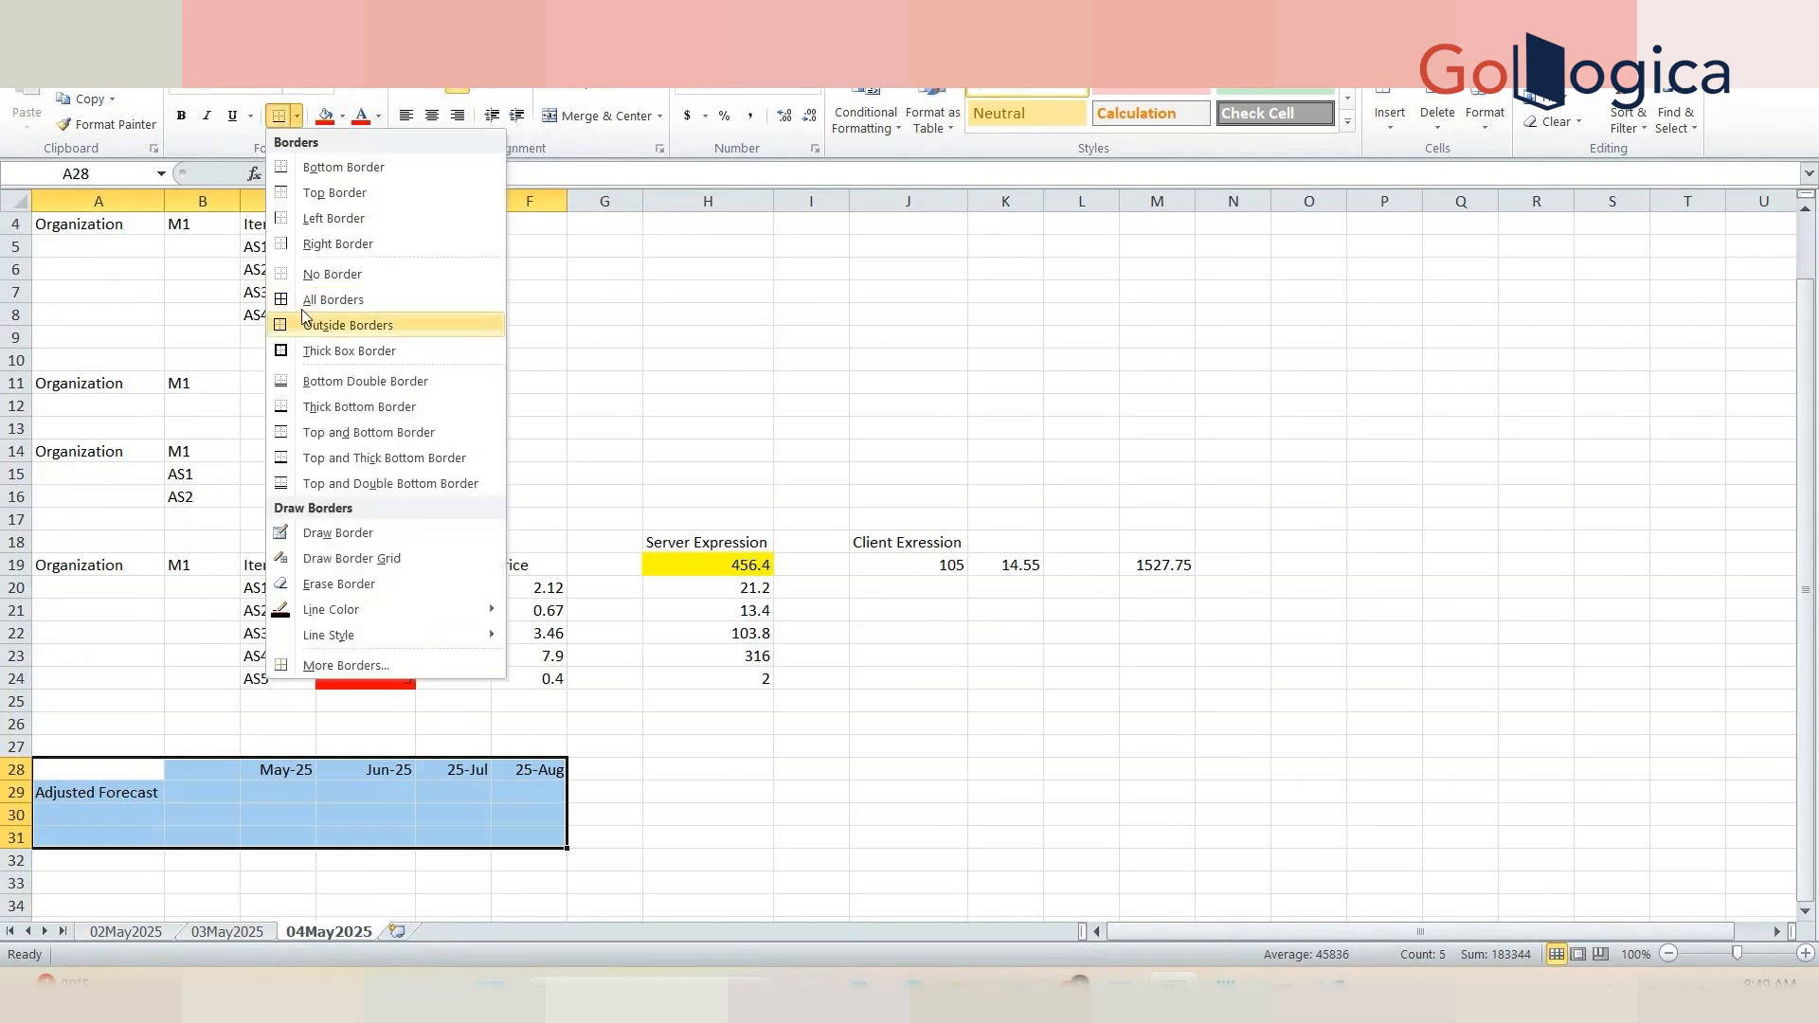
left_click(306, 301)
left_click(707, 814)
Step: Enter Adjusted Forecast values 30, 40, 50 and 60 for the four months in row 29
left_click_drag(301, 770, 368, 775)
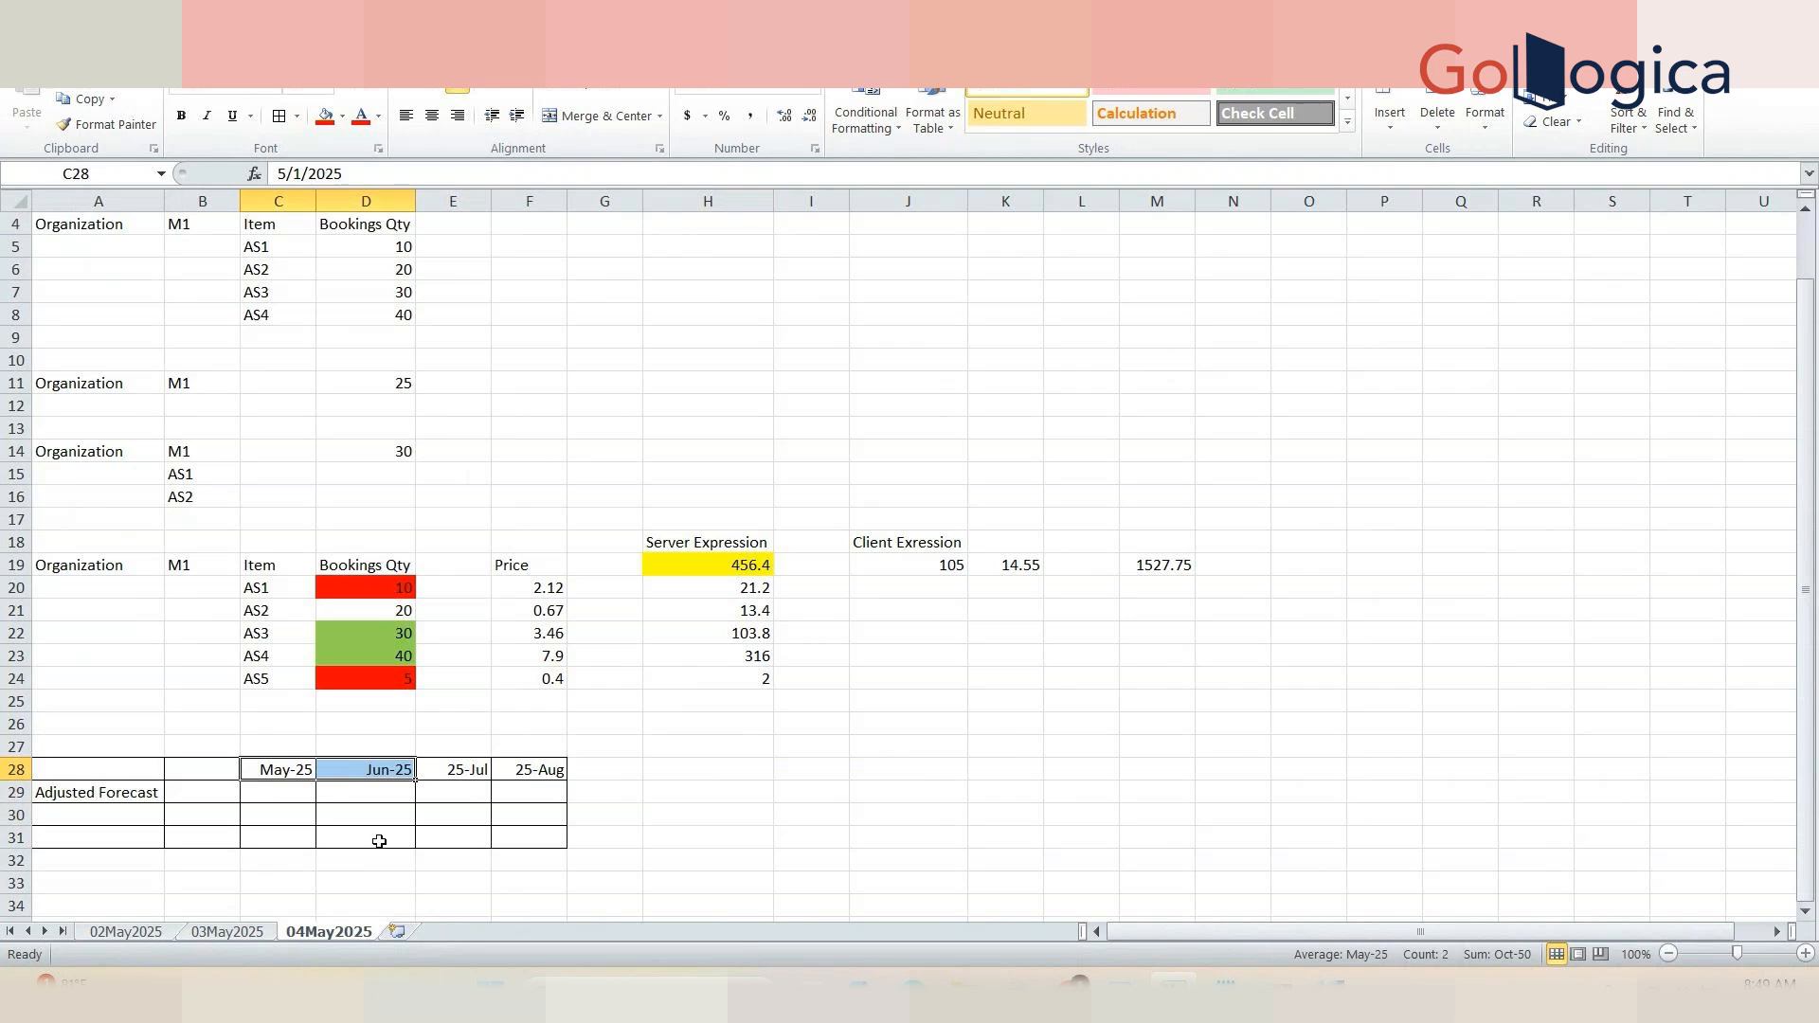
left_click(375, 838)
left_click(280, 796)
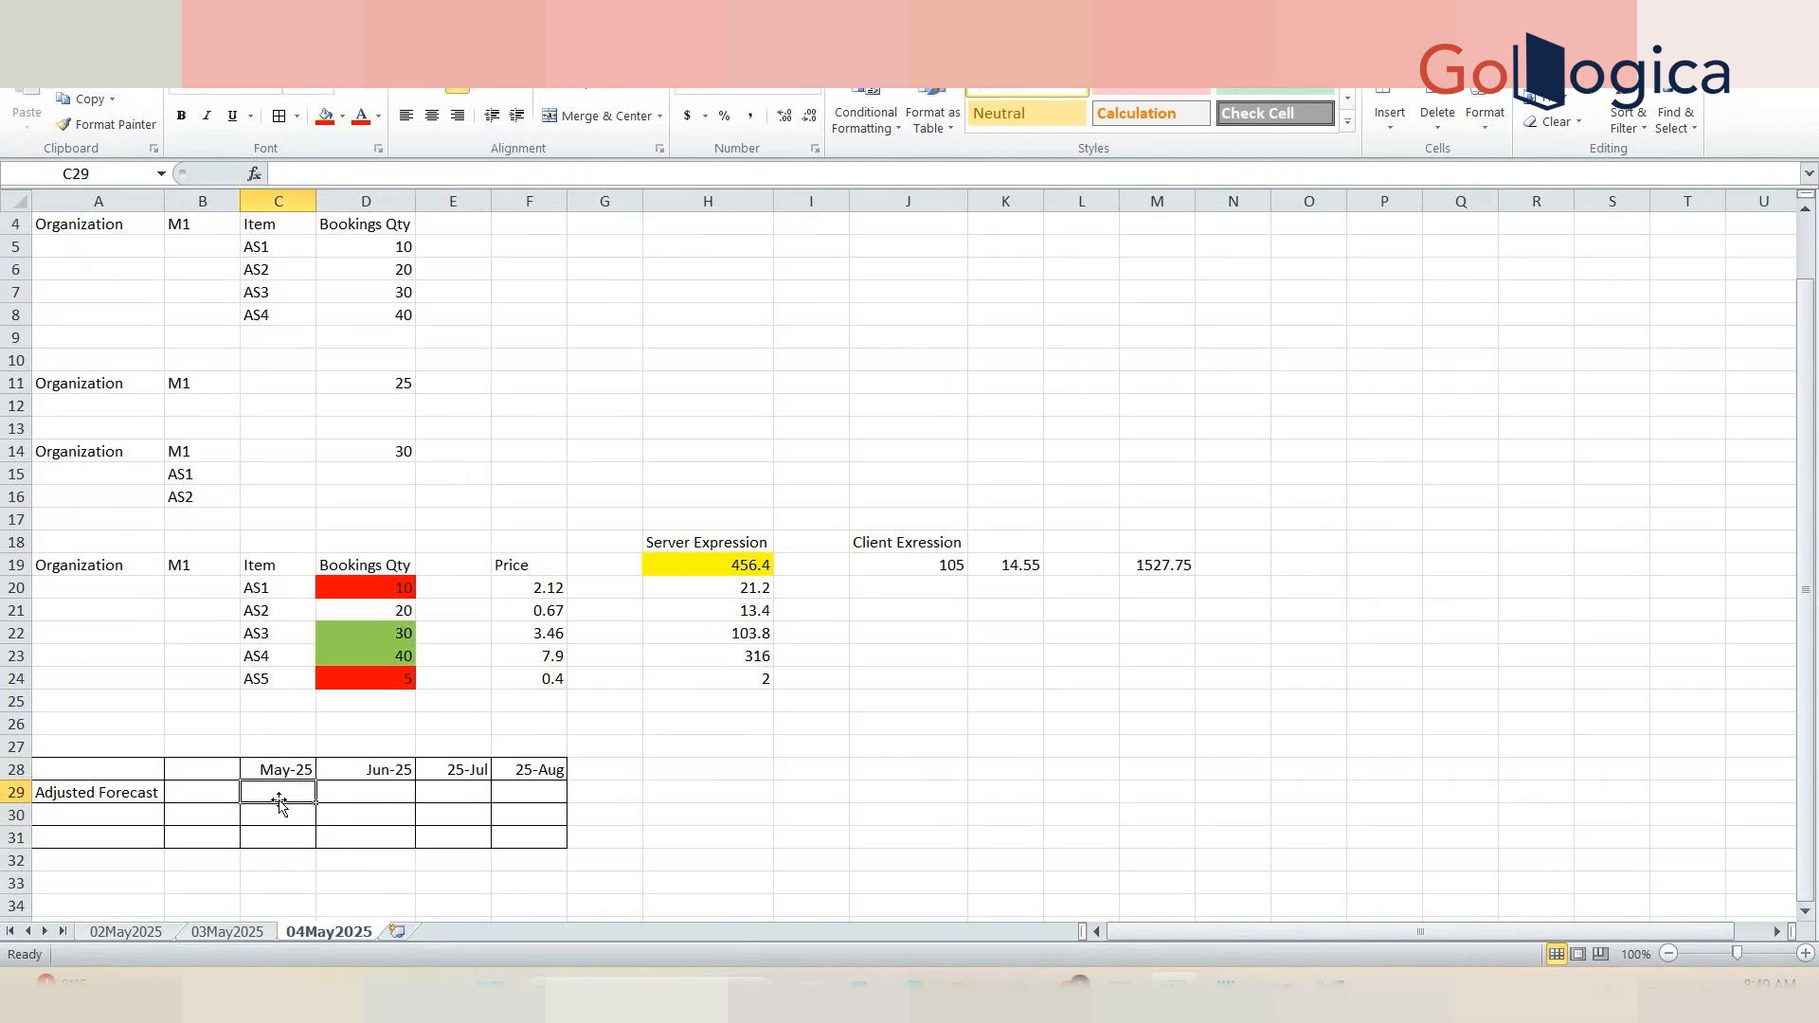
type("30")
key("Tab")
type("40")
key("Tab")
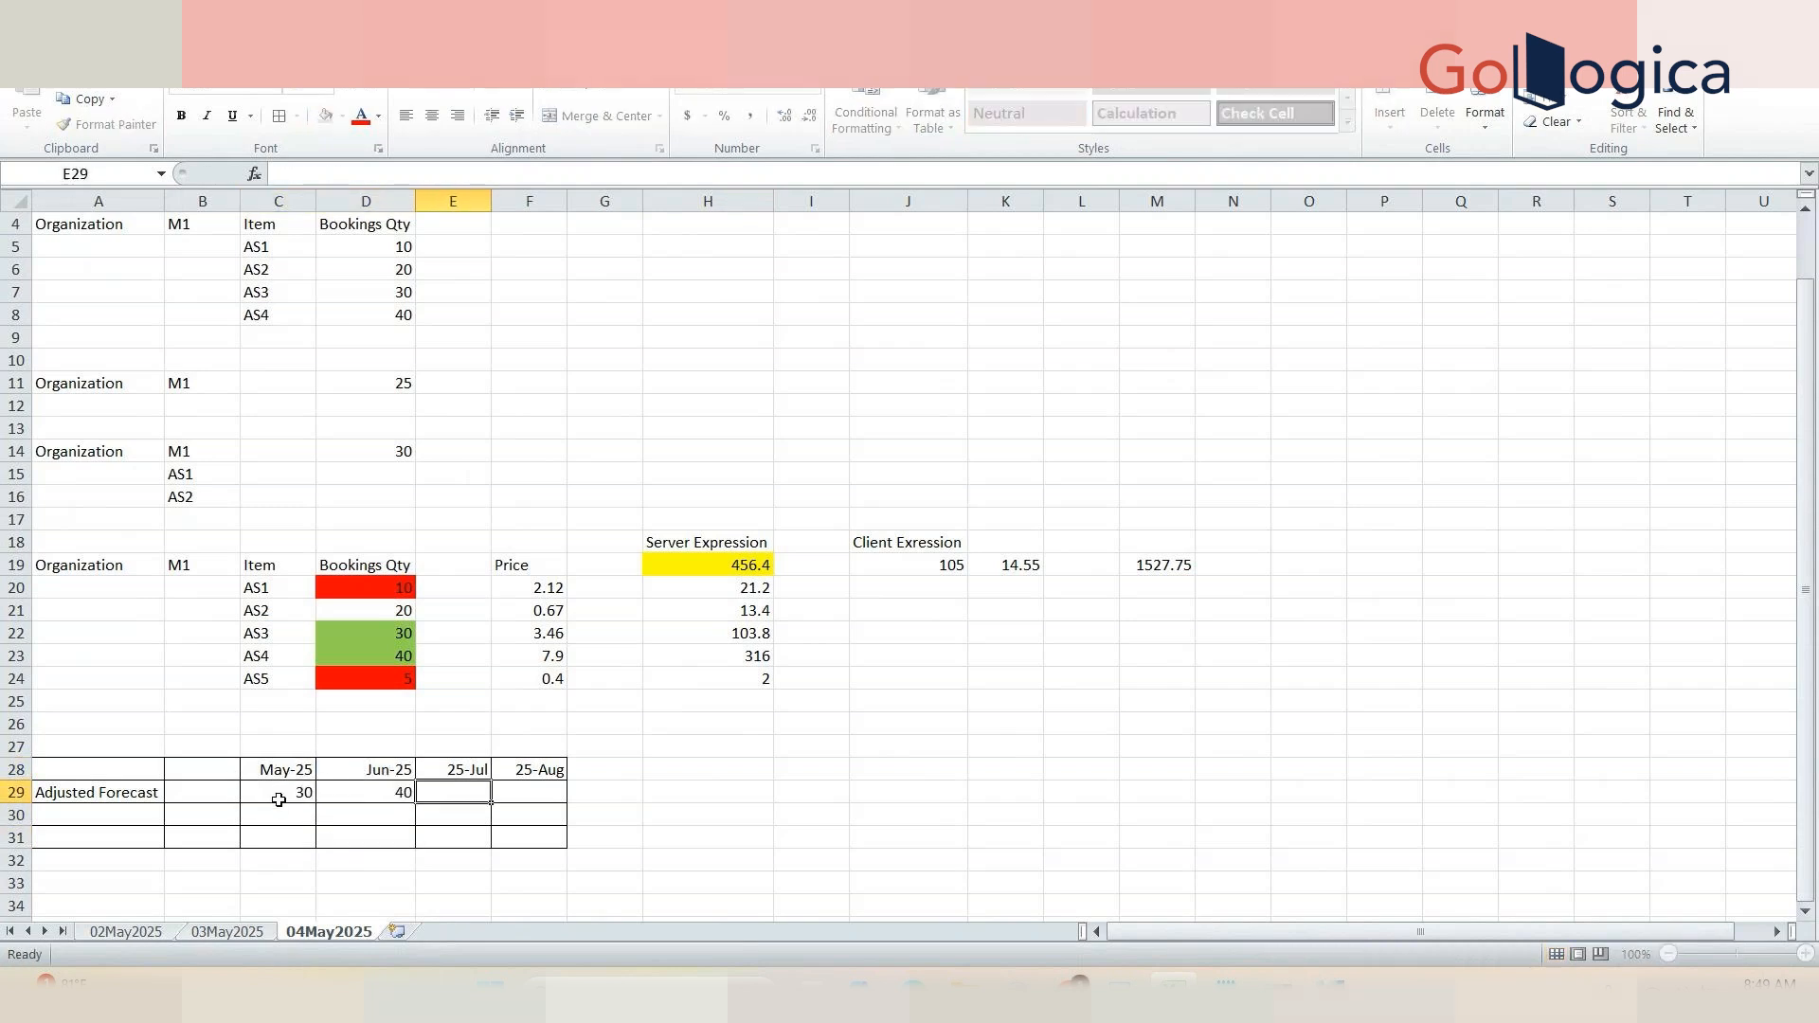
type("50")
key("Tab")
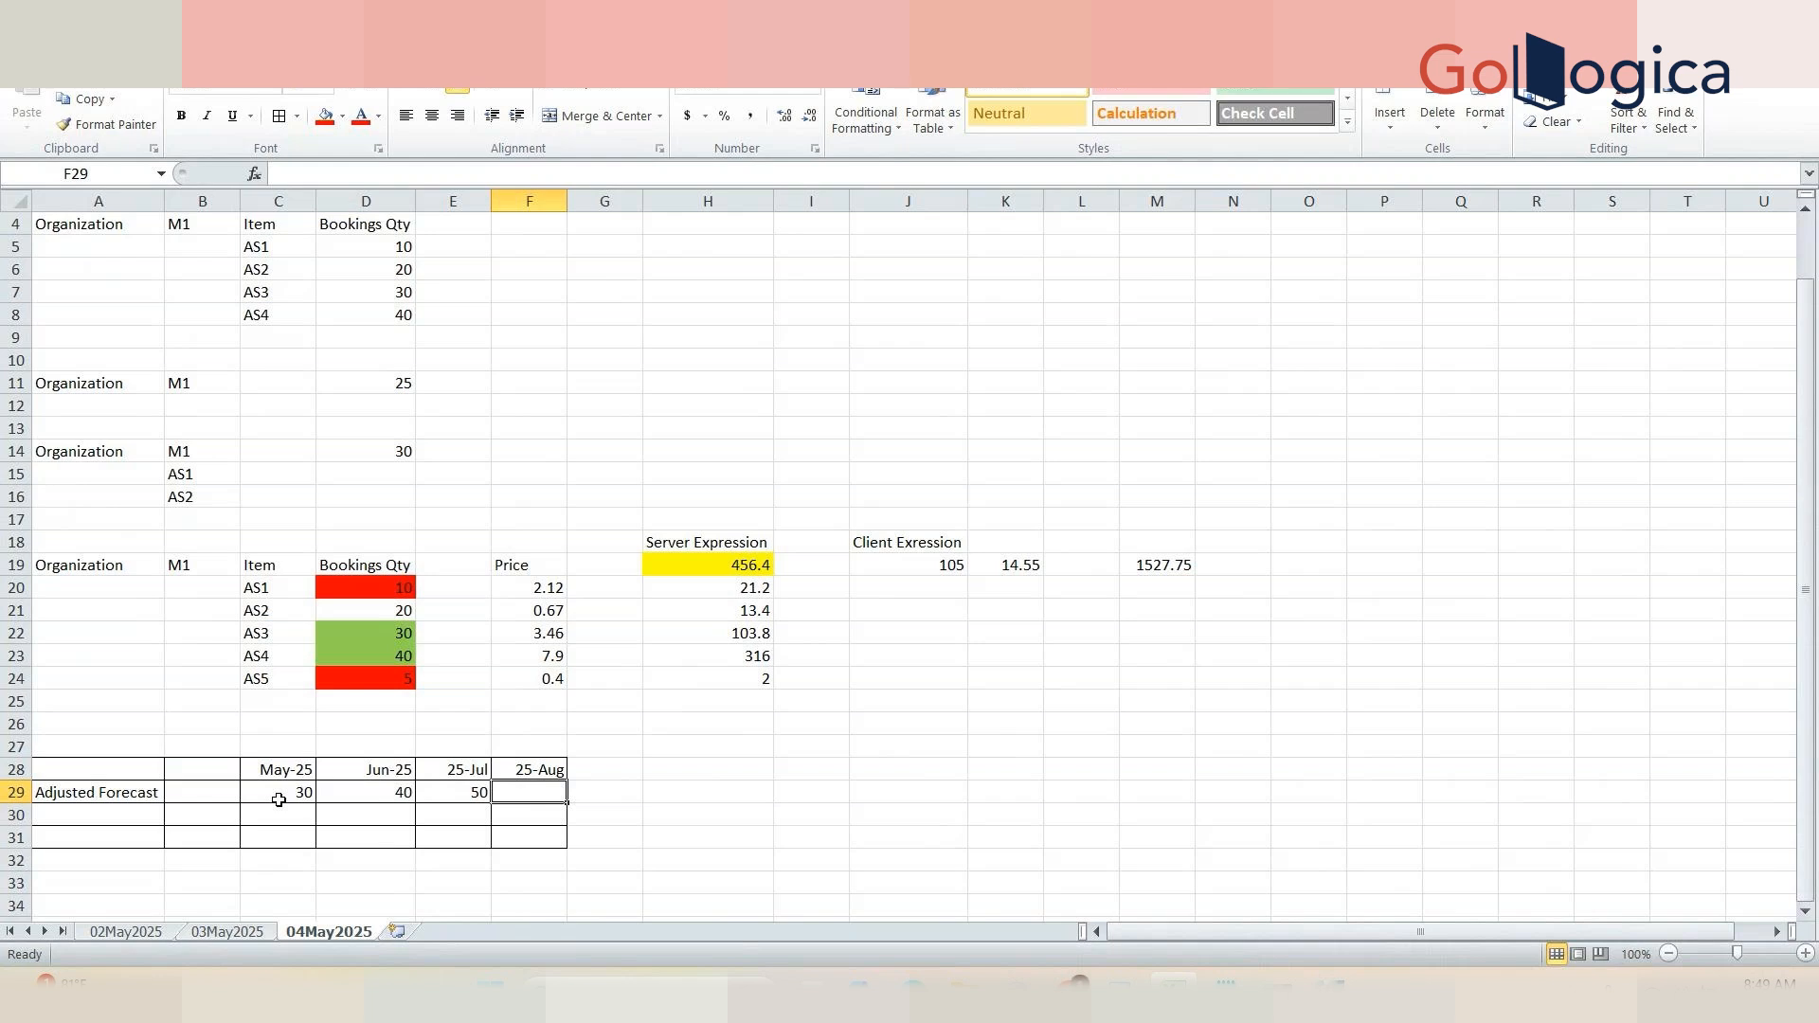
type("60")
left_click(420, 812)
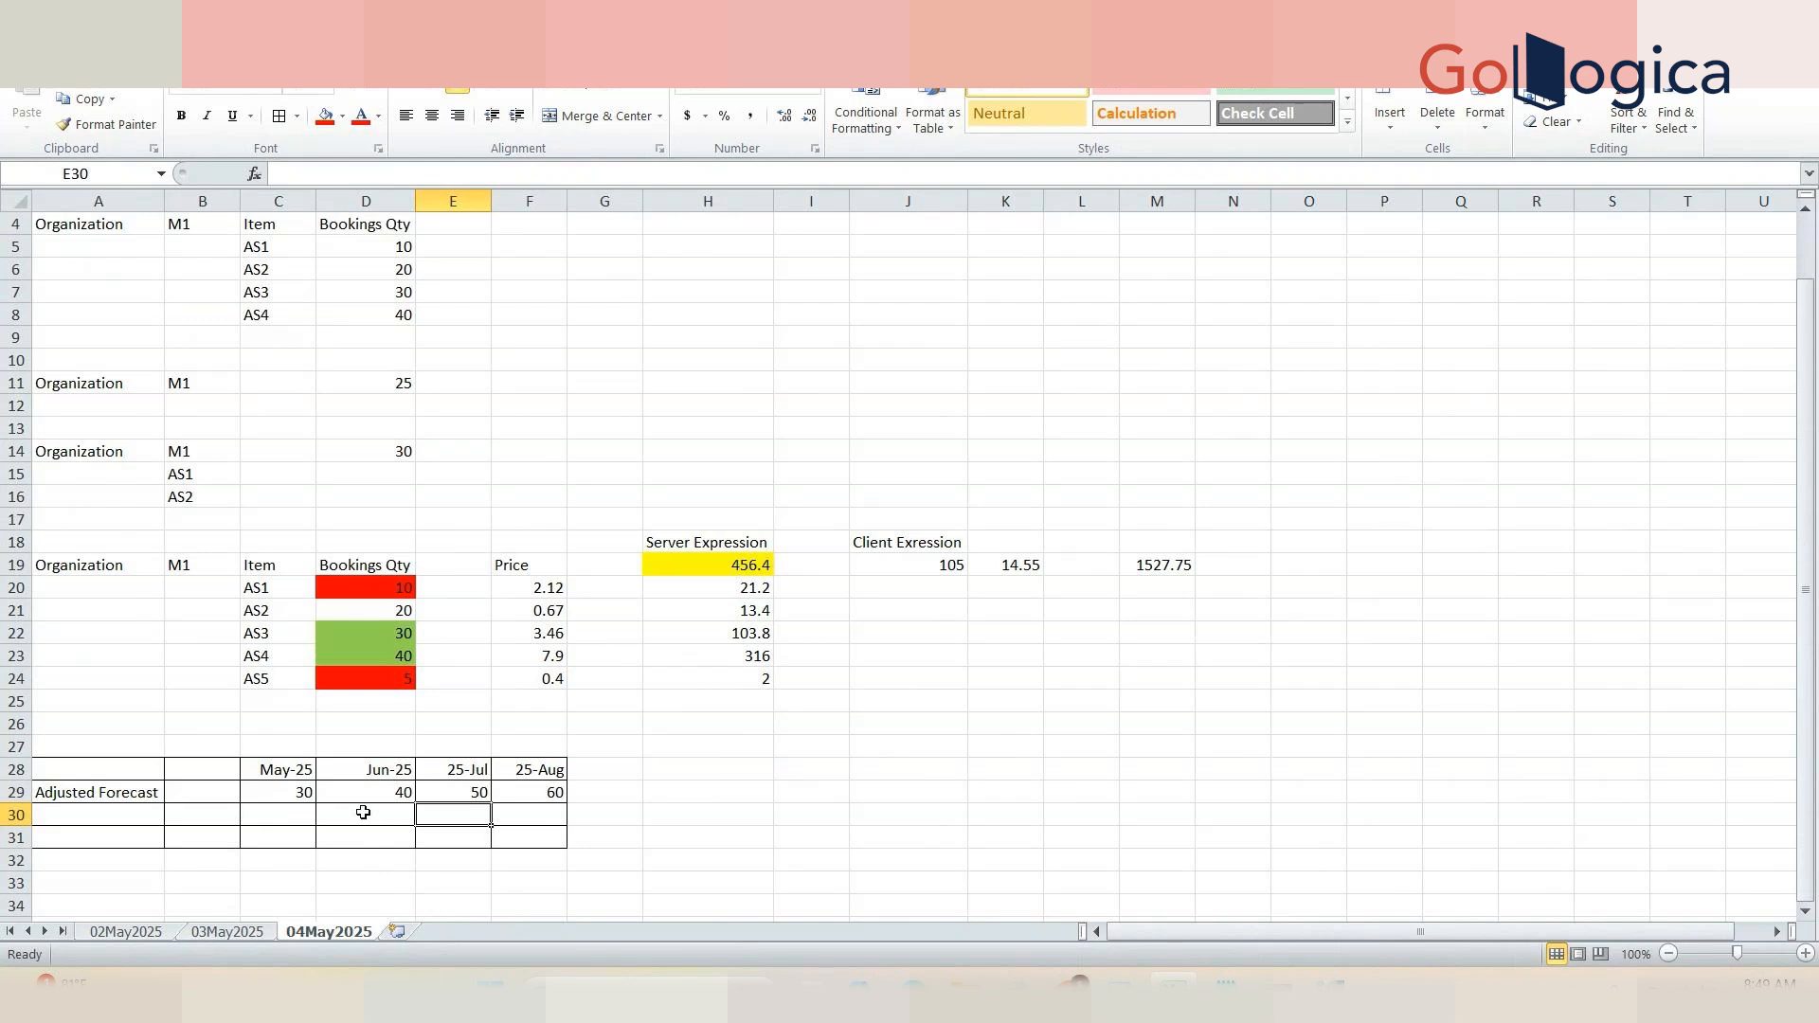
left_click(294, 792)
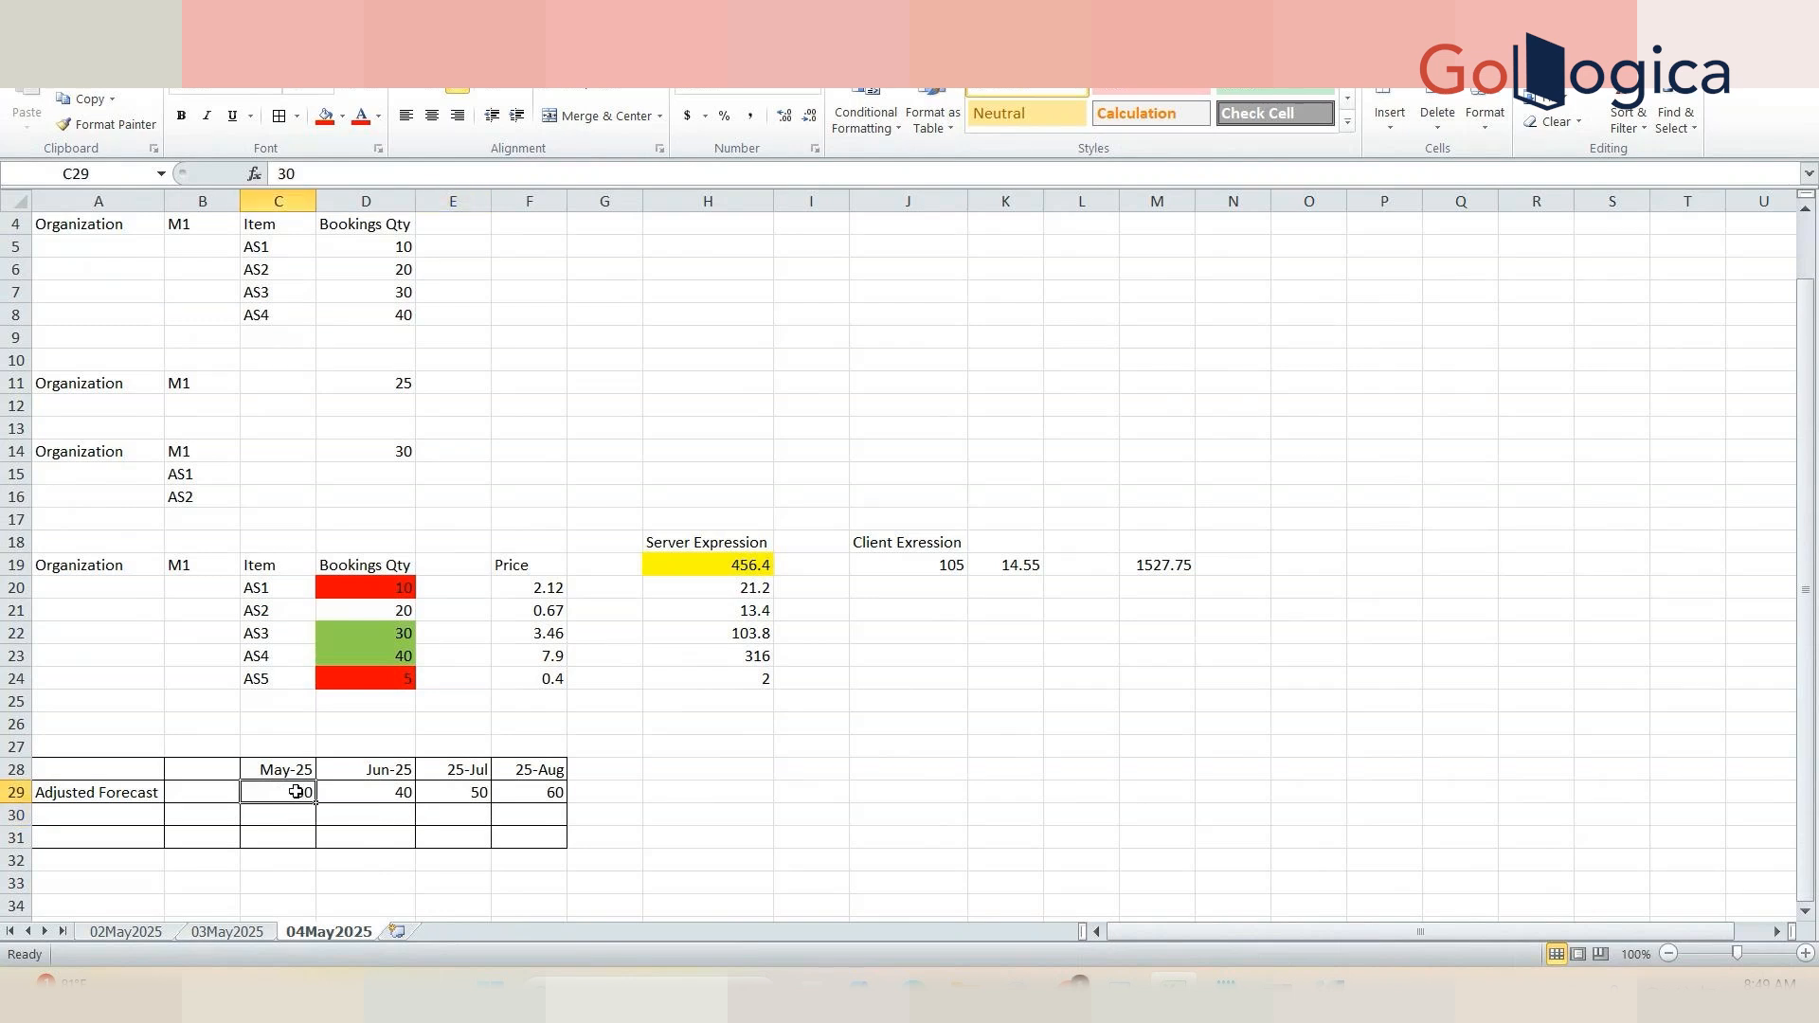
Step: Fill the Jun-25 and 25-Jul Adjusted Forecast cells D29:E29 with a gray shade
left_click(357, 796)
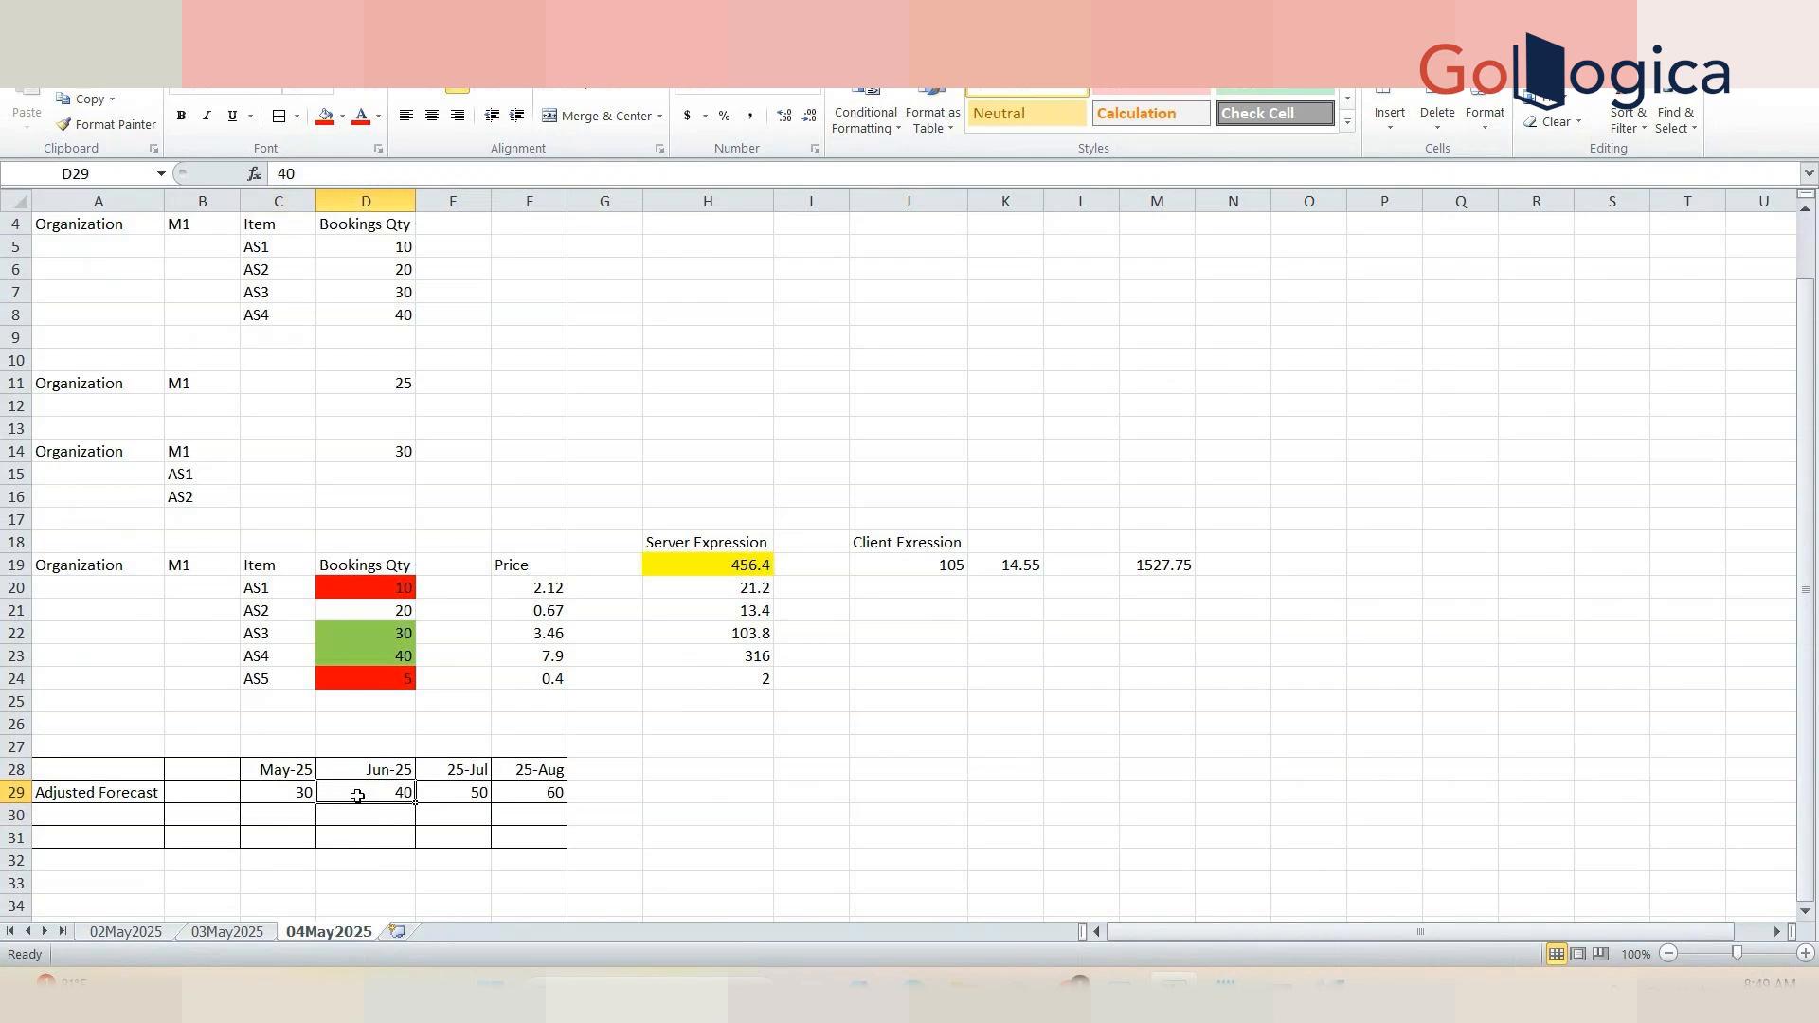
left_click_drag(357, 796, 433, 796)
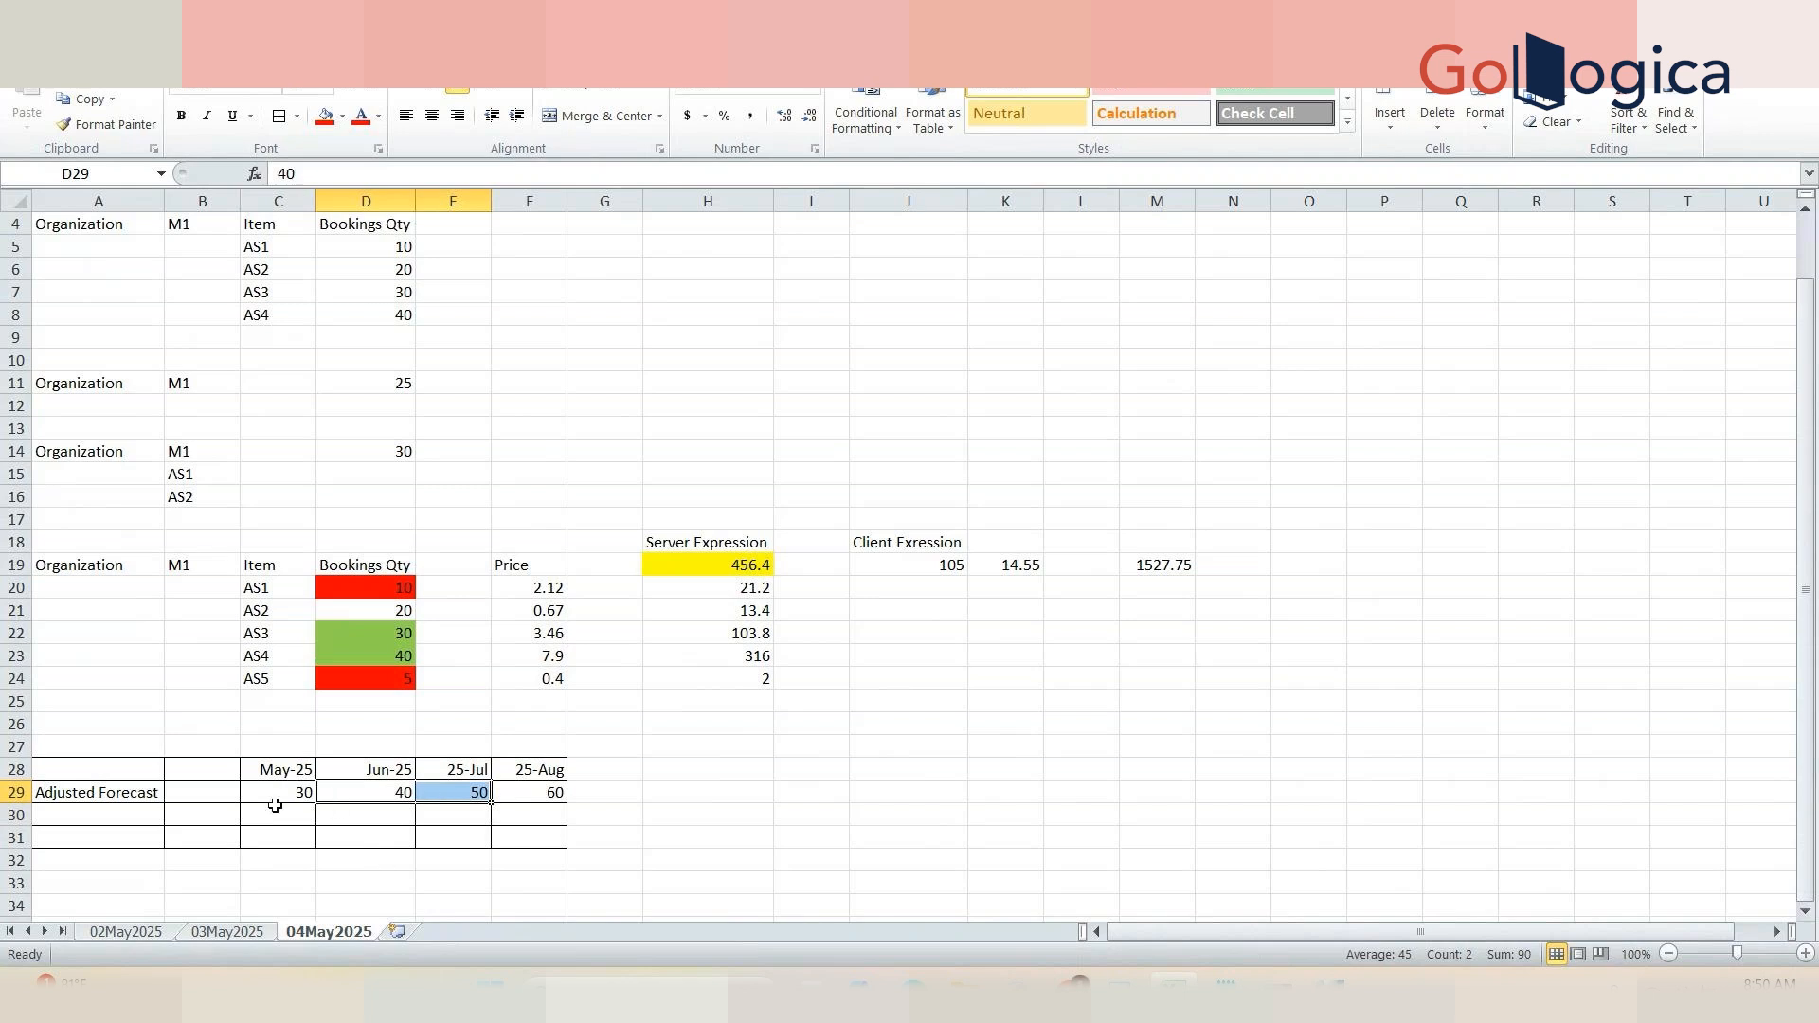
left_click(338, 126)
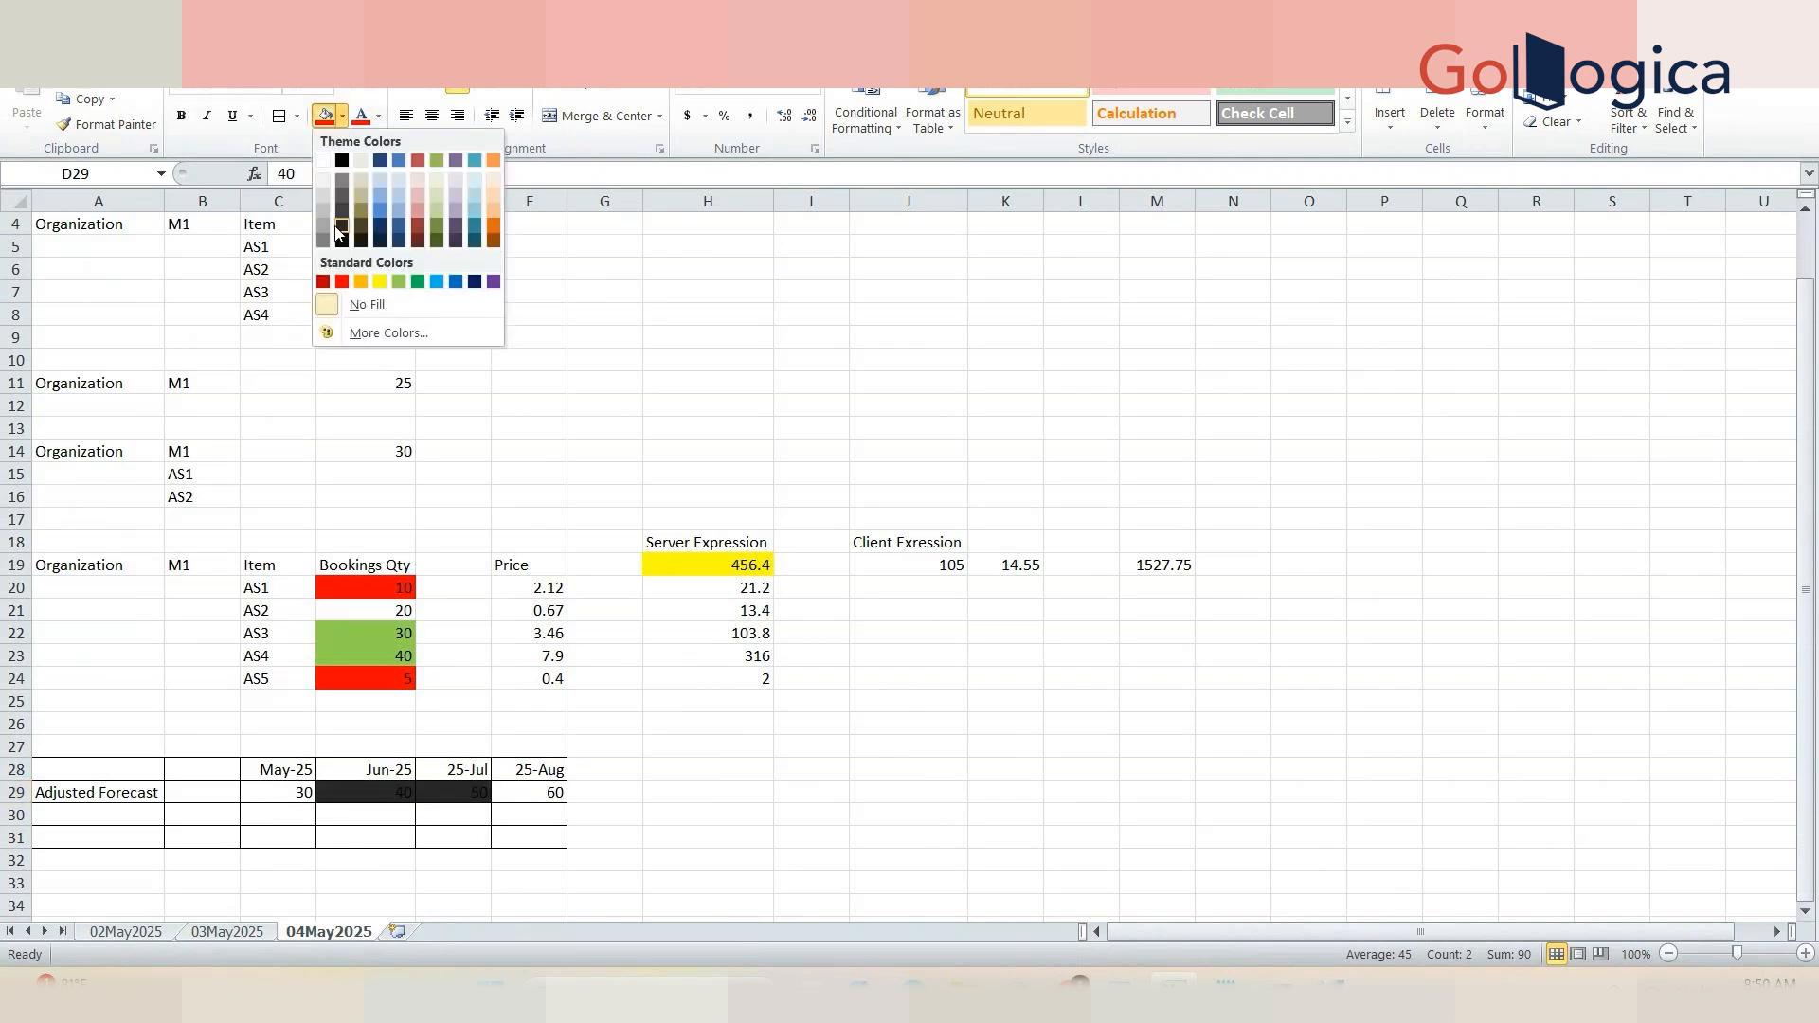
left_click(323, 226)
left_click(684, 726)
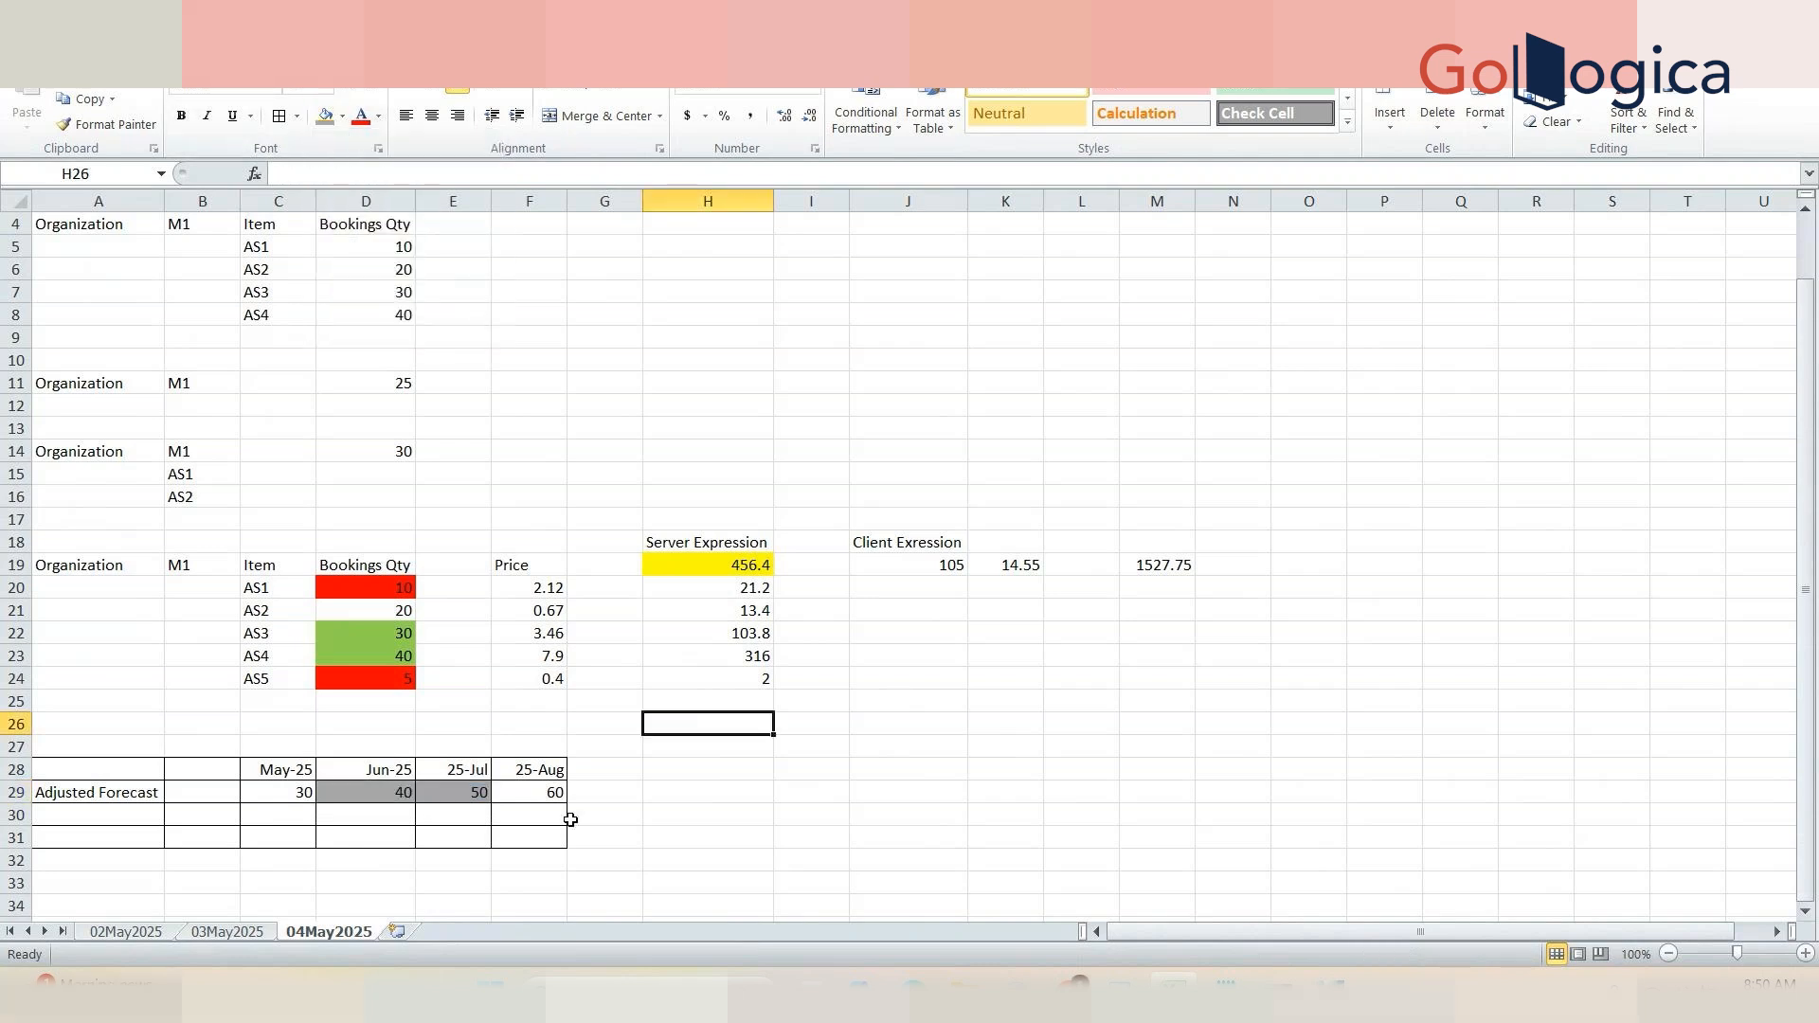
Step: Examine the shaded forecast values and neighbouring cells in the Adjusted Forecast table
left_click(391, 772)
double_click(383, 799)
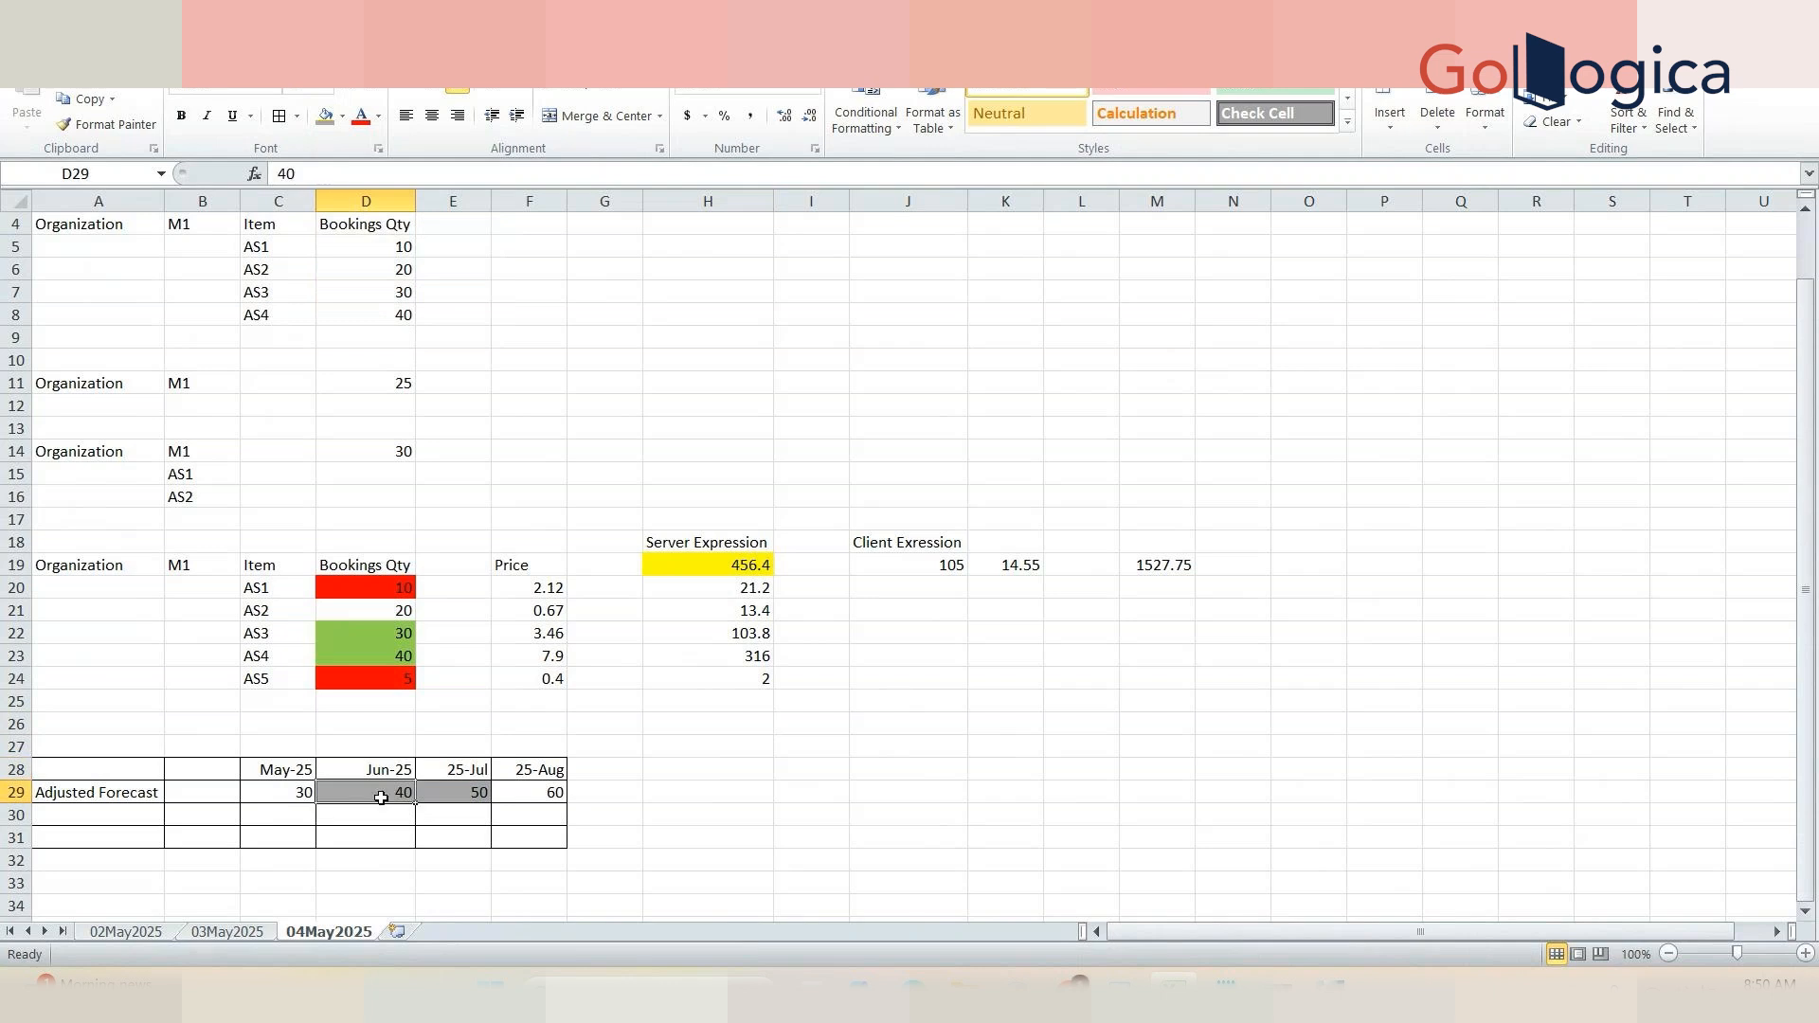
left_click(441, 795)
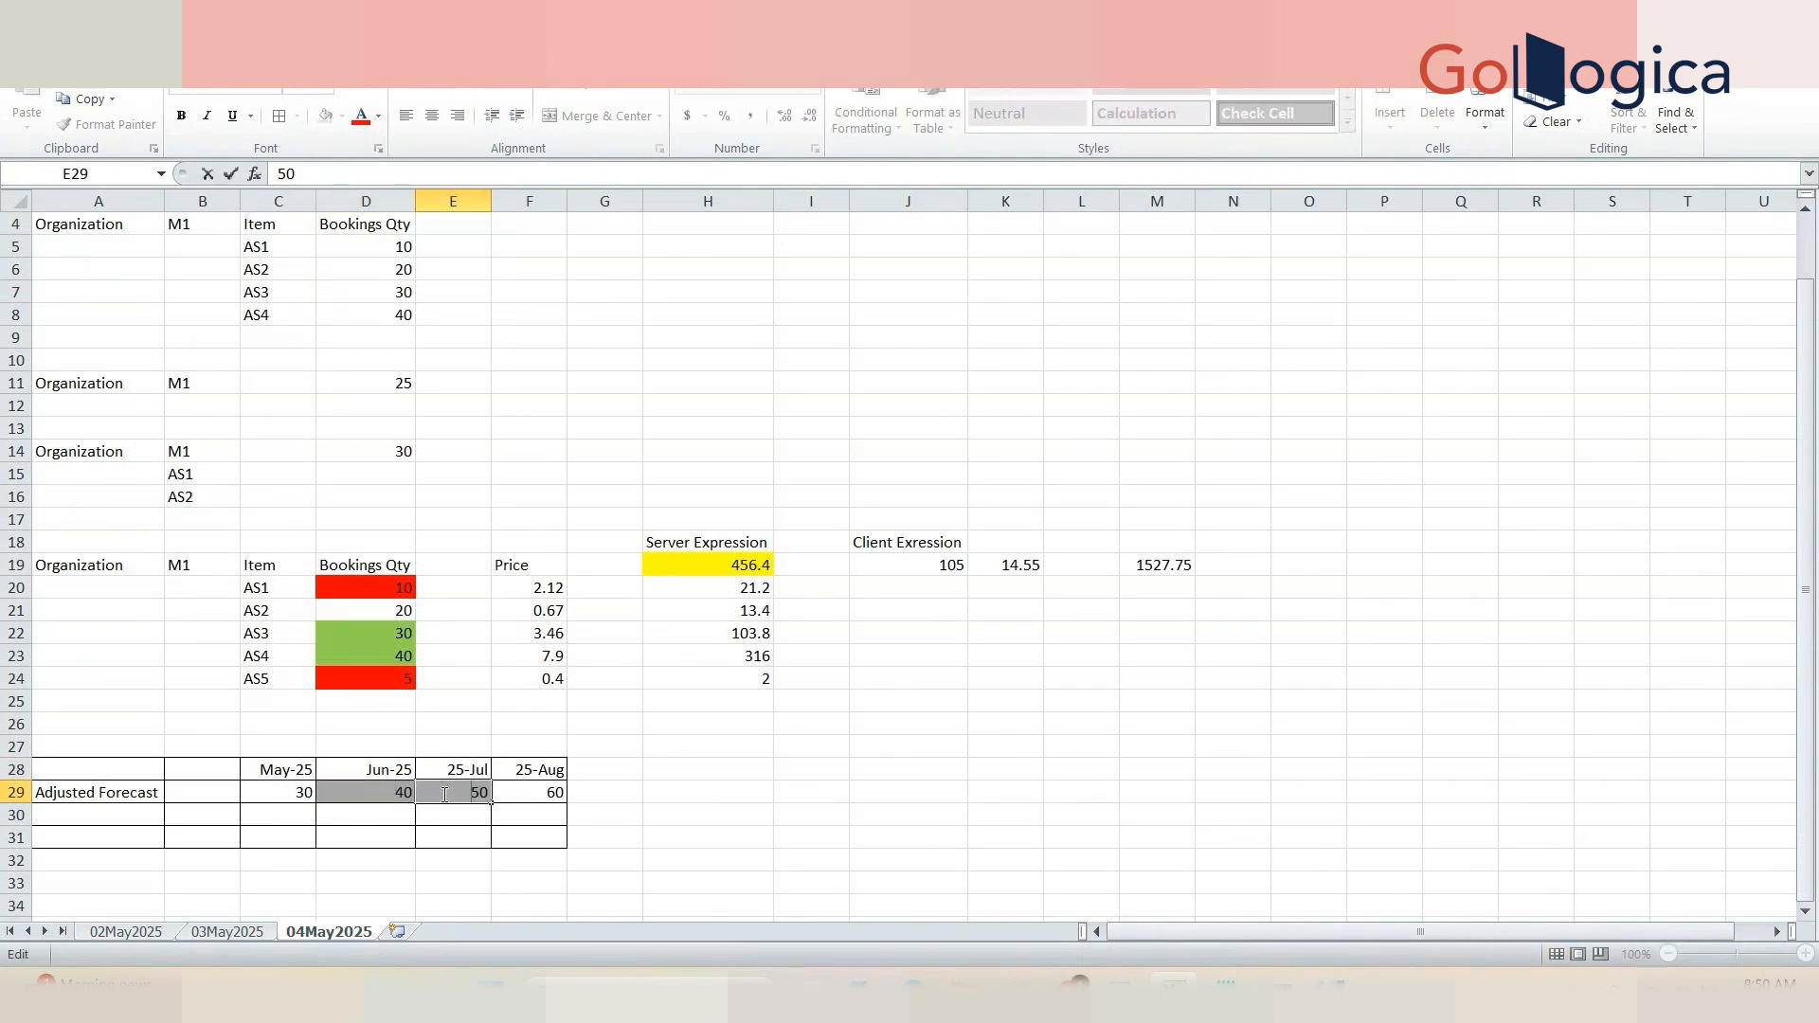
left_click(504, 794)
left_click(597, 796)
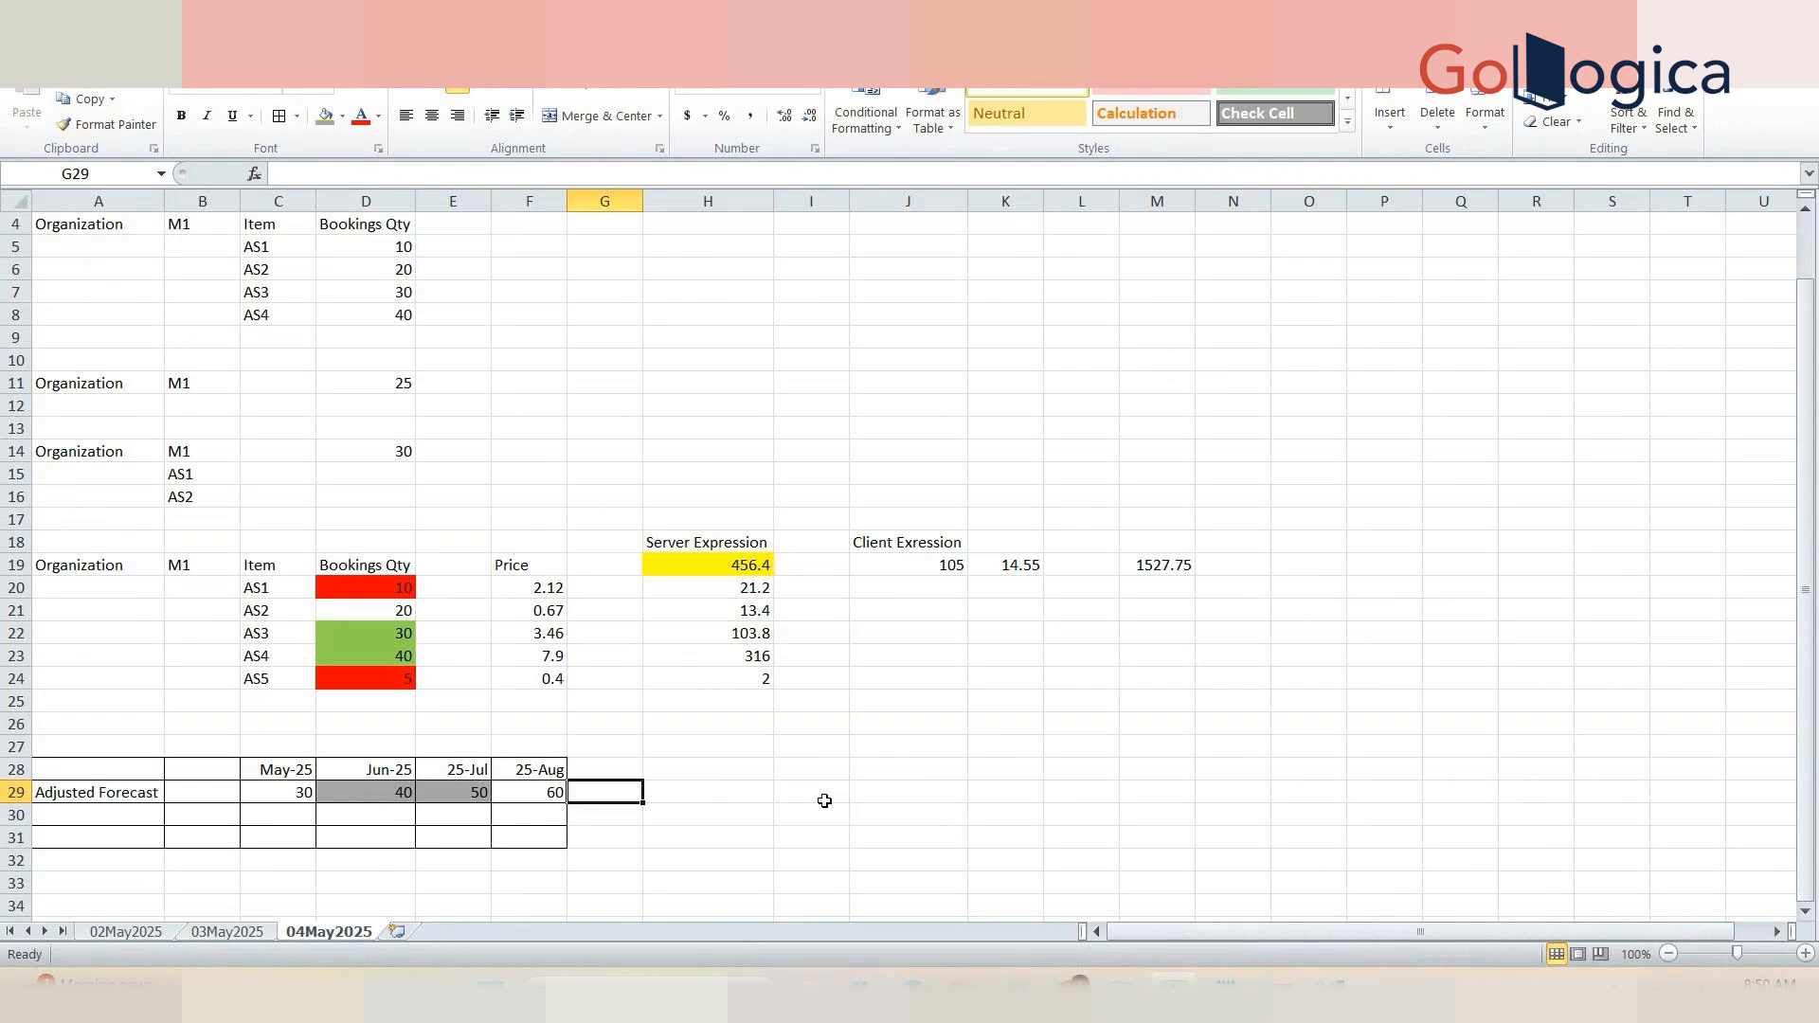
left_click(366, 796)
left_click(448, 812)
left_click(359, 791)
left_click(475, 793)
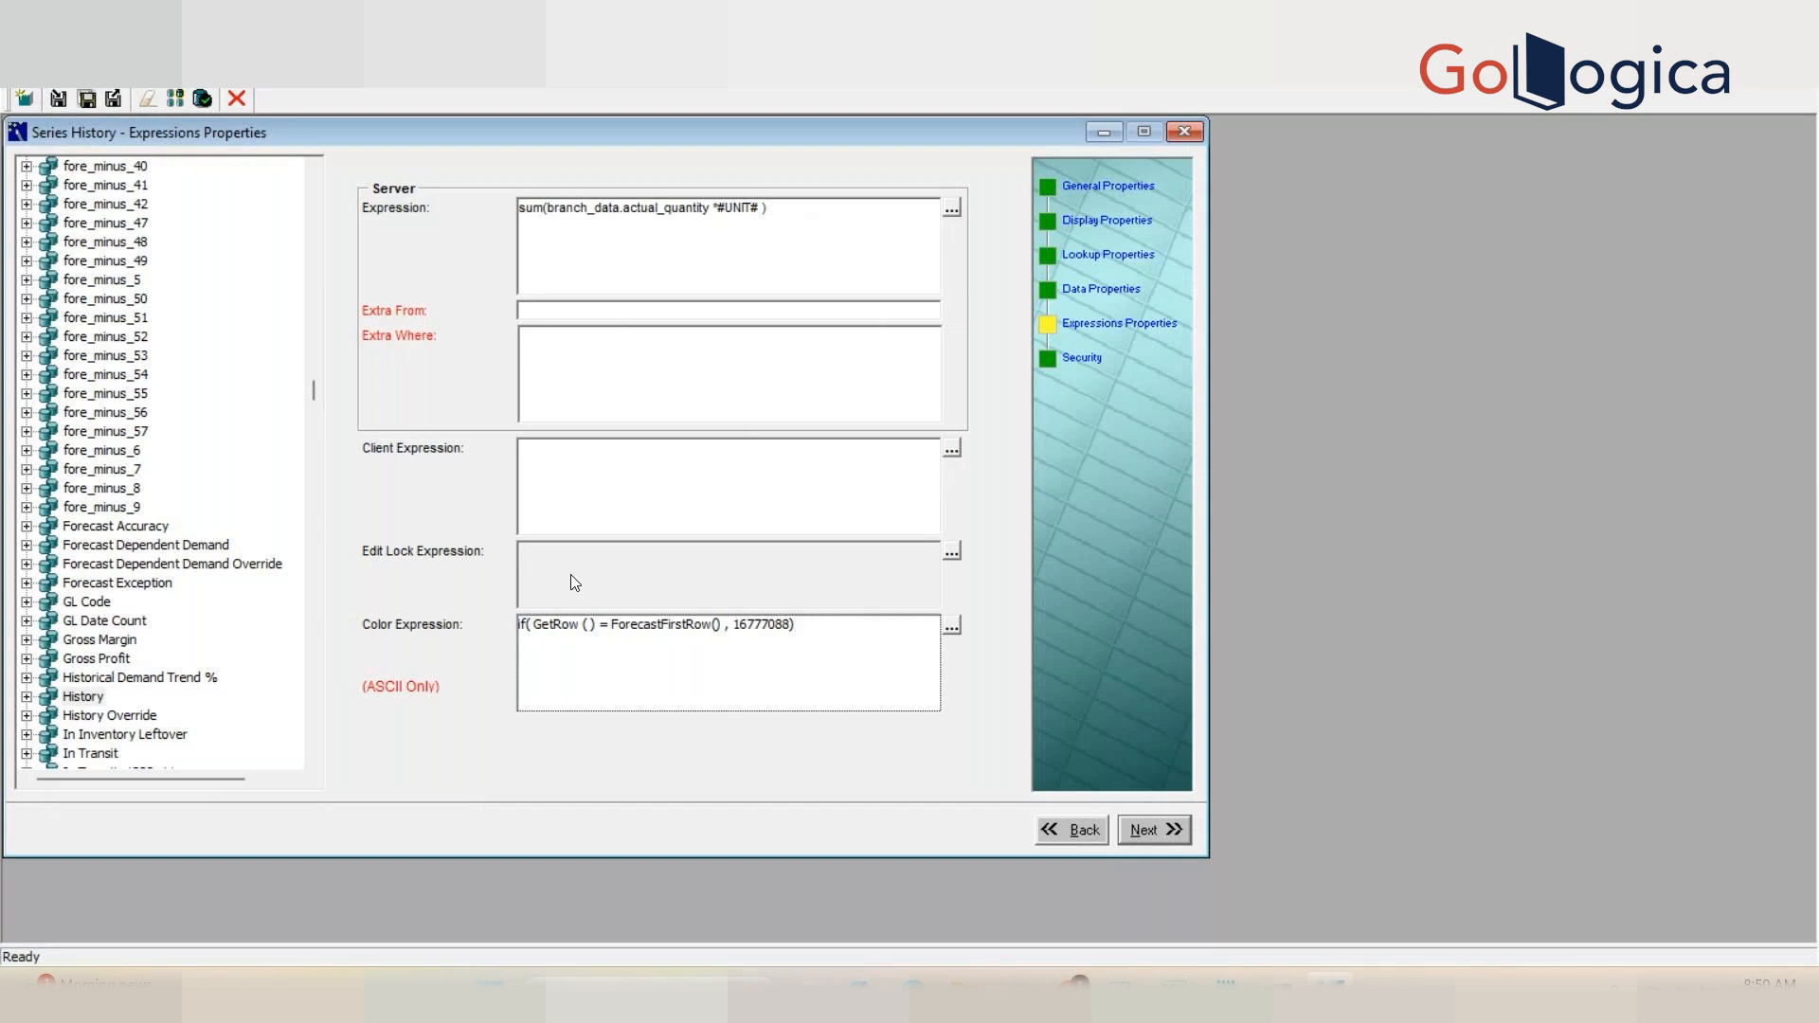
Step: Switch to the Demantra series editor and open the History series' Security page
key("alt+Tab")
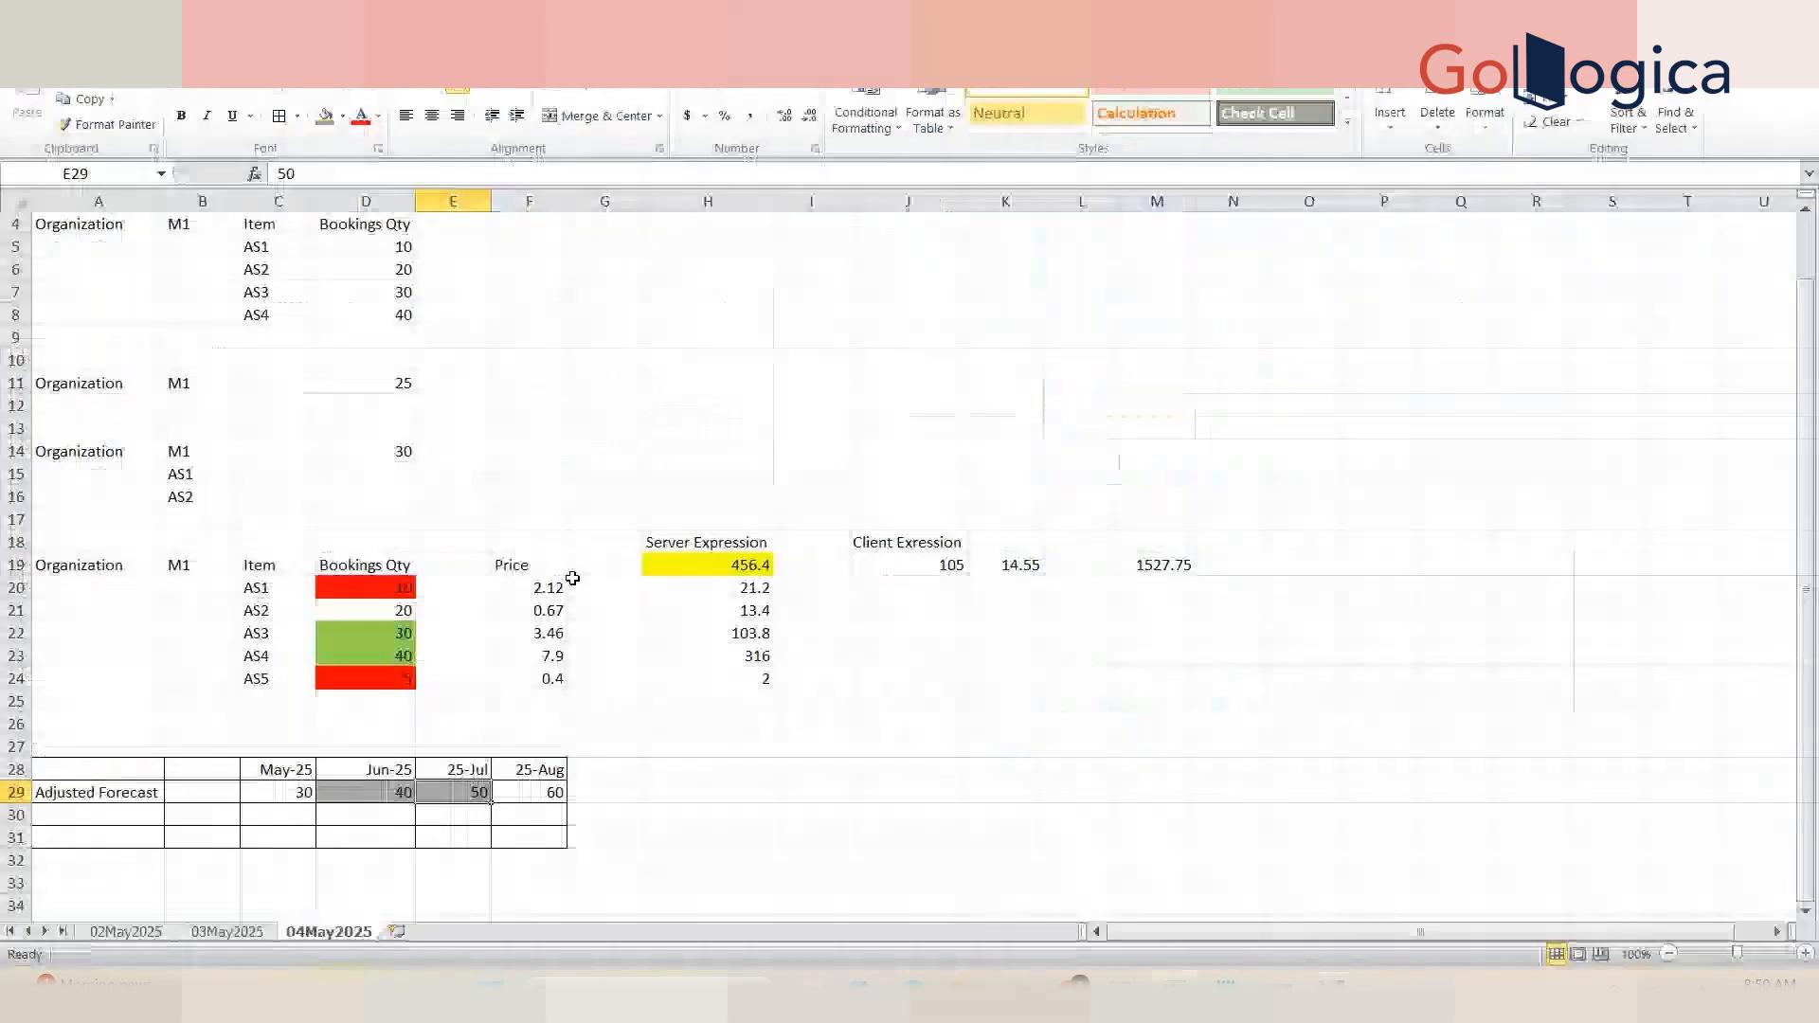
left_click(633, 792)
key("alt+Tab")
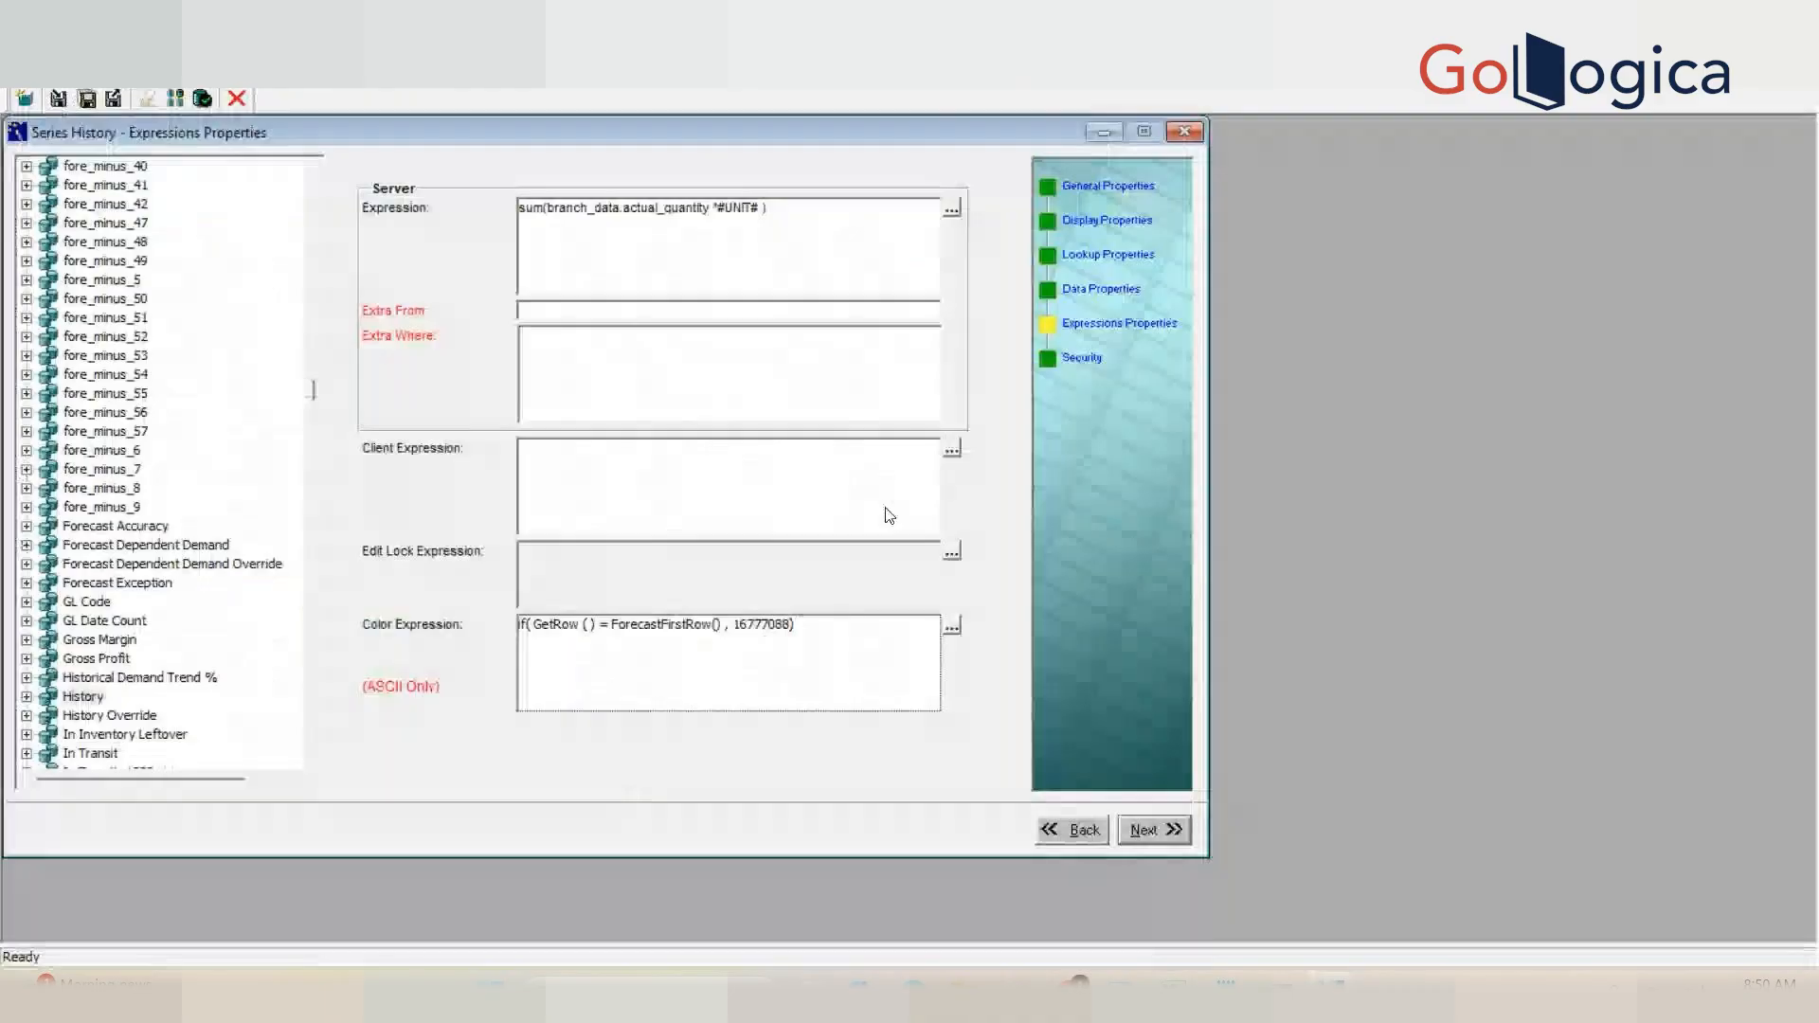
left_click(1085, 369)
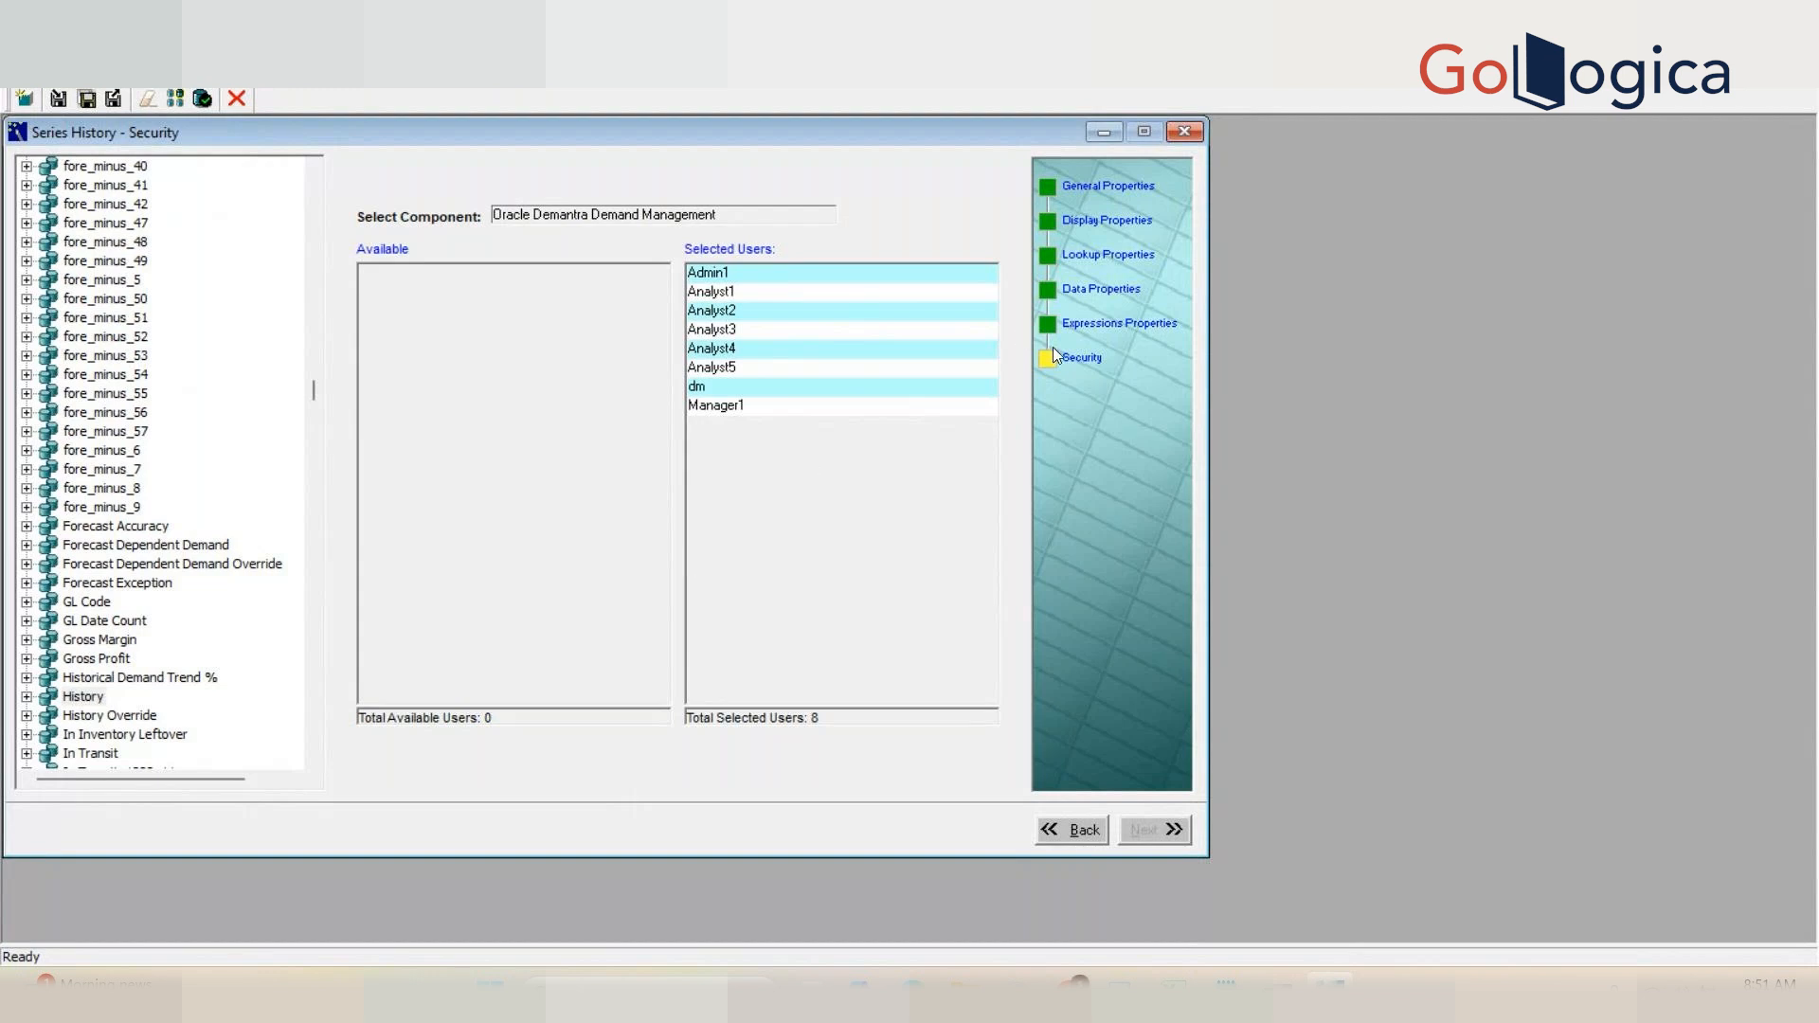
Step: Browse the History series' property pages from General Properties through Security
left_click(70, 699)
left_click(1087, 187)
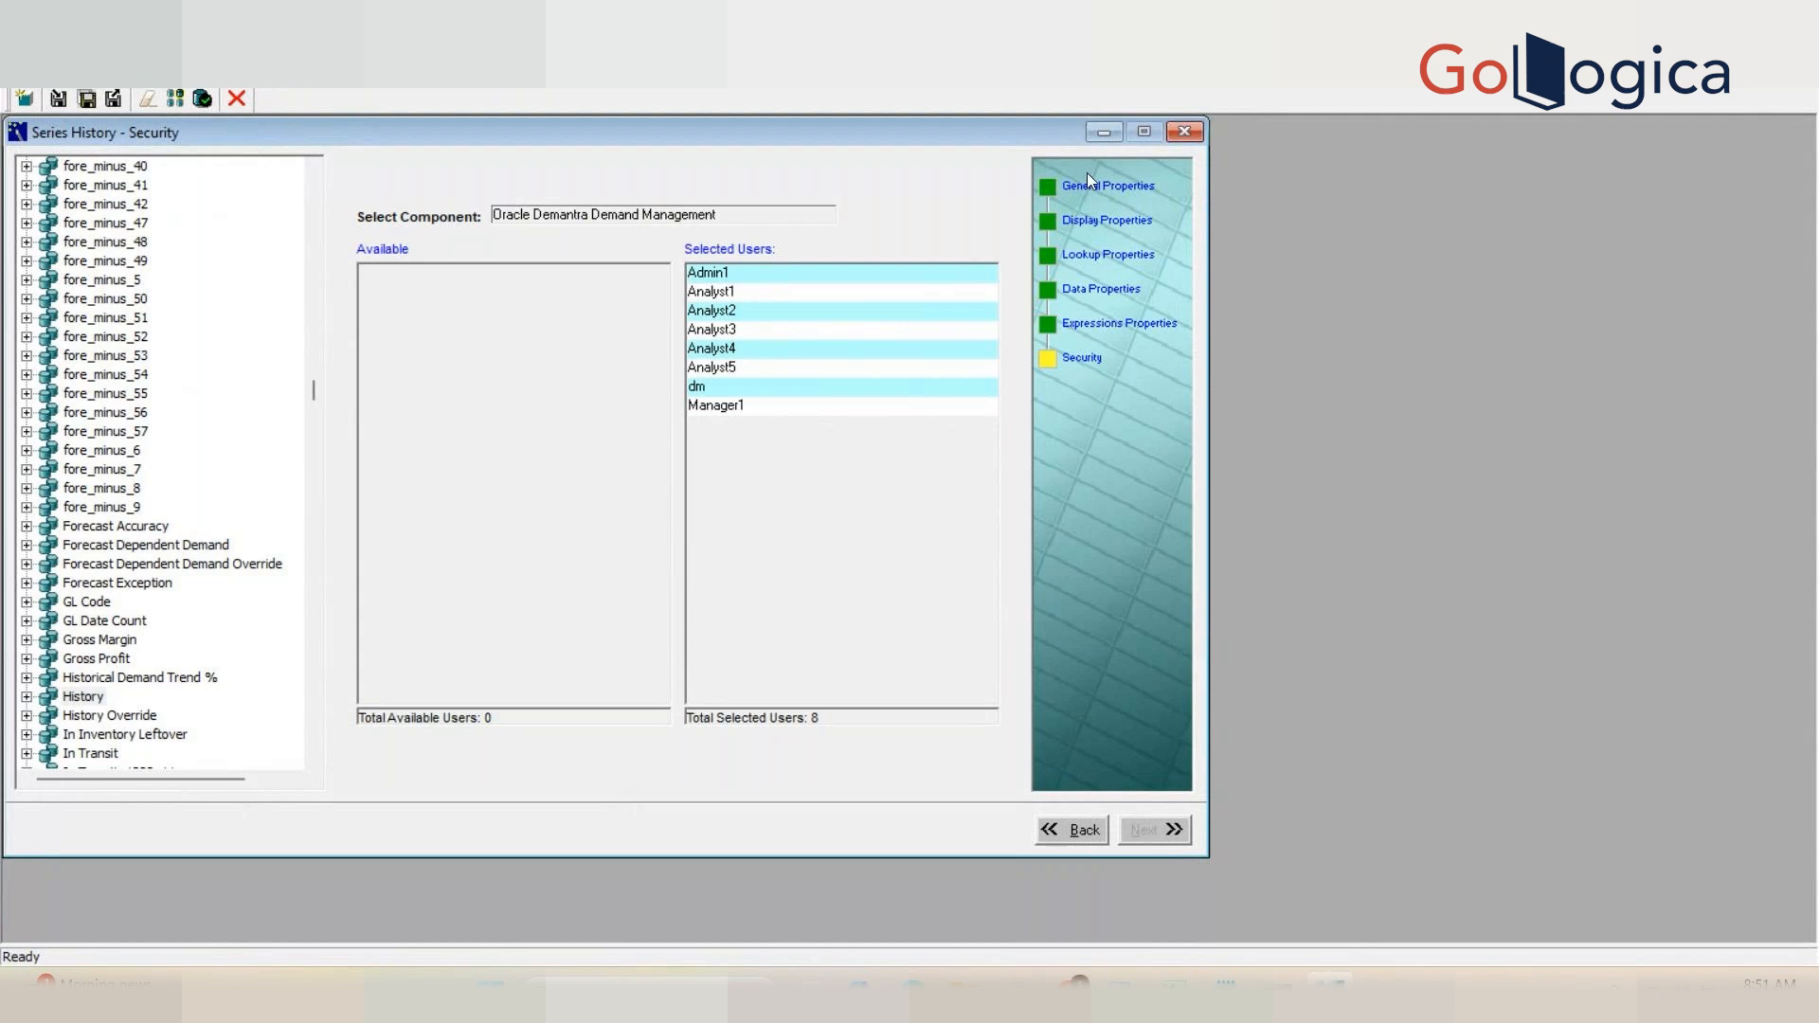
left_click(1108, 222)
left_click(1120, 258)
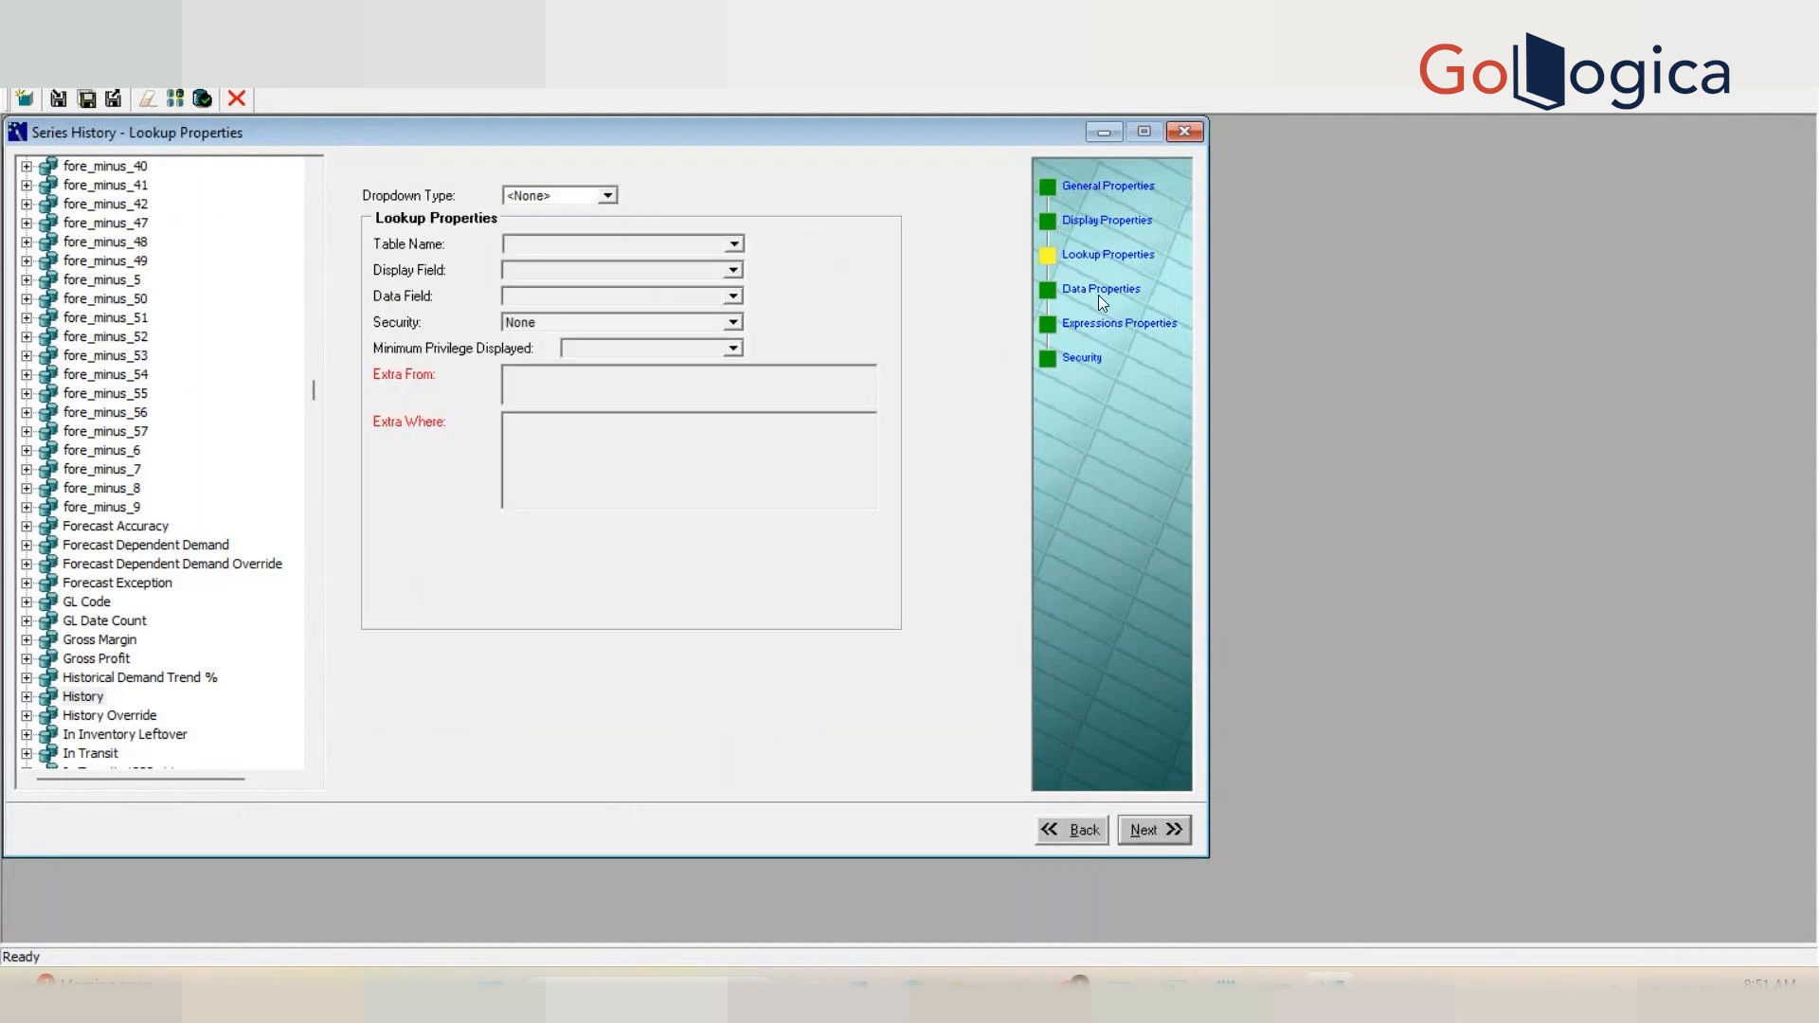
left_click(1101, 301)
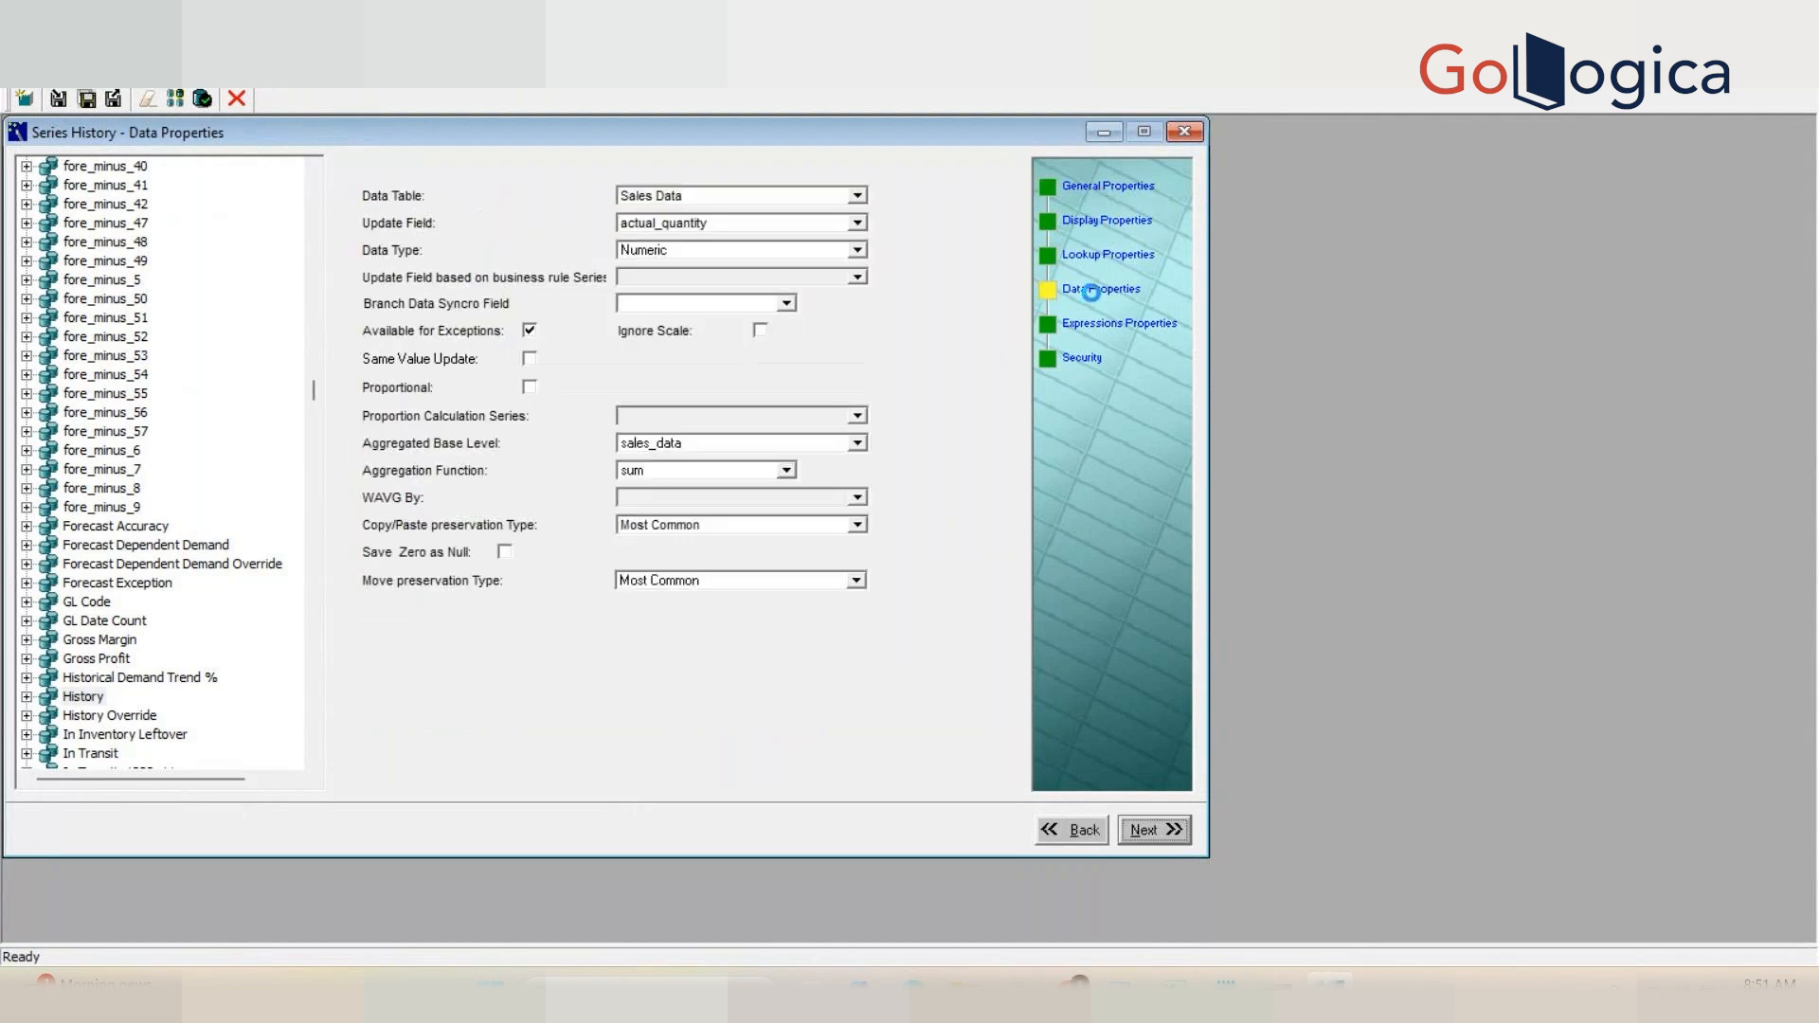
left_click(1082, 359)
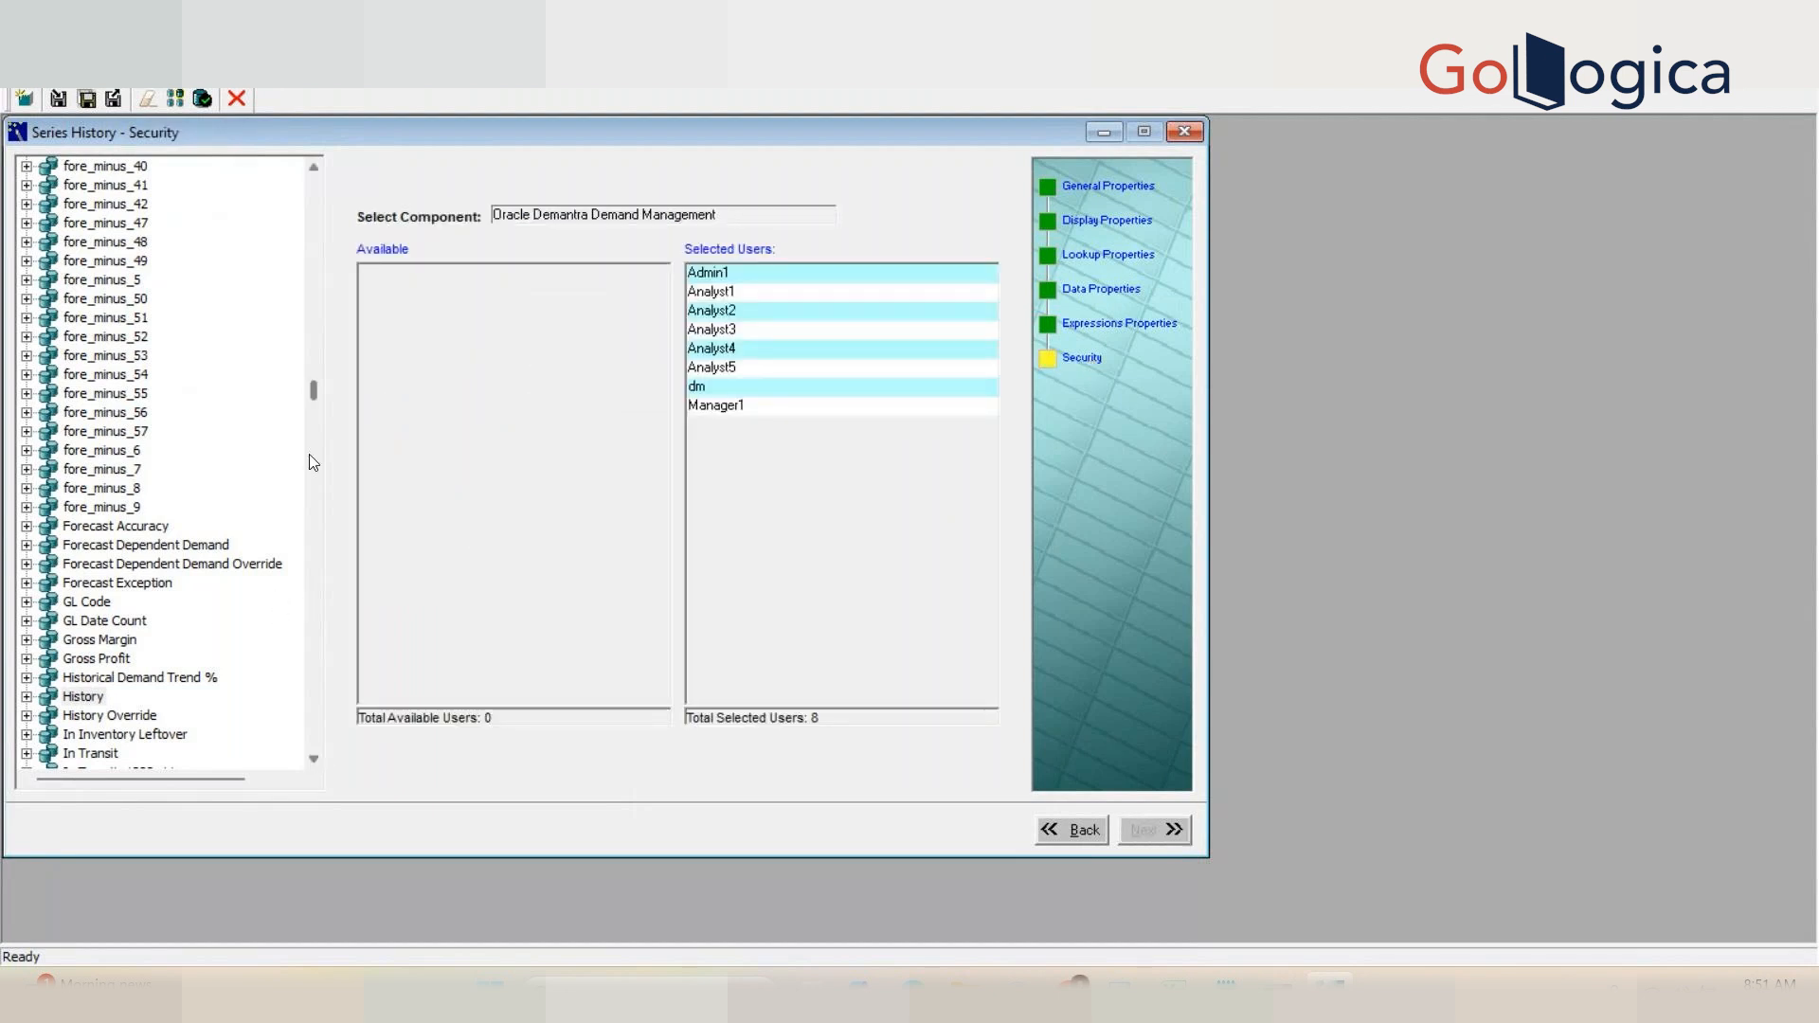
Step: Compare the History Override series' general properties with those of the History series
left_click(117, 716)
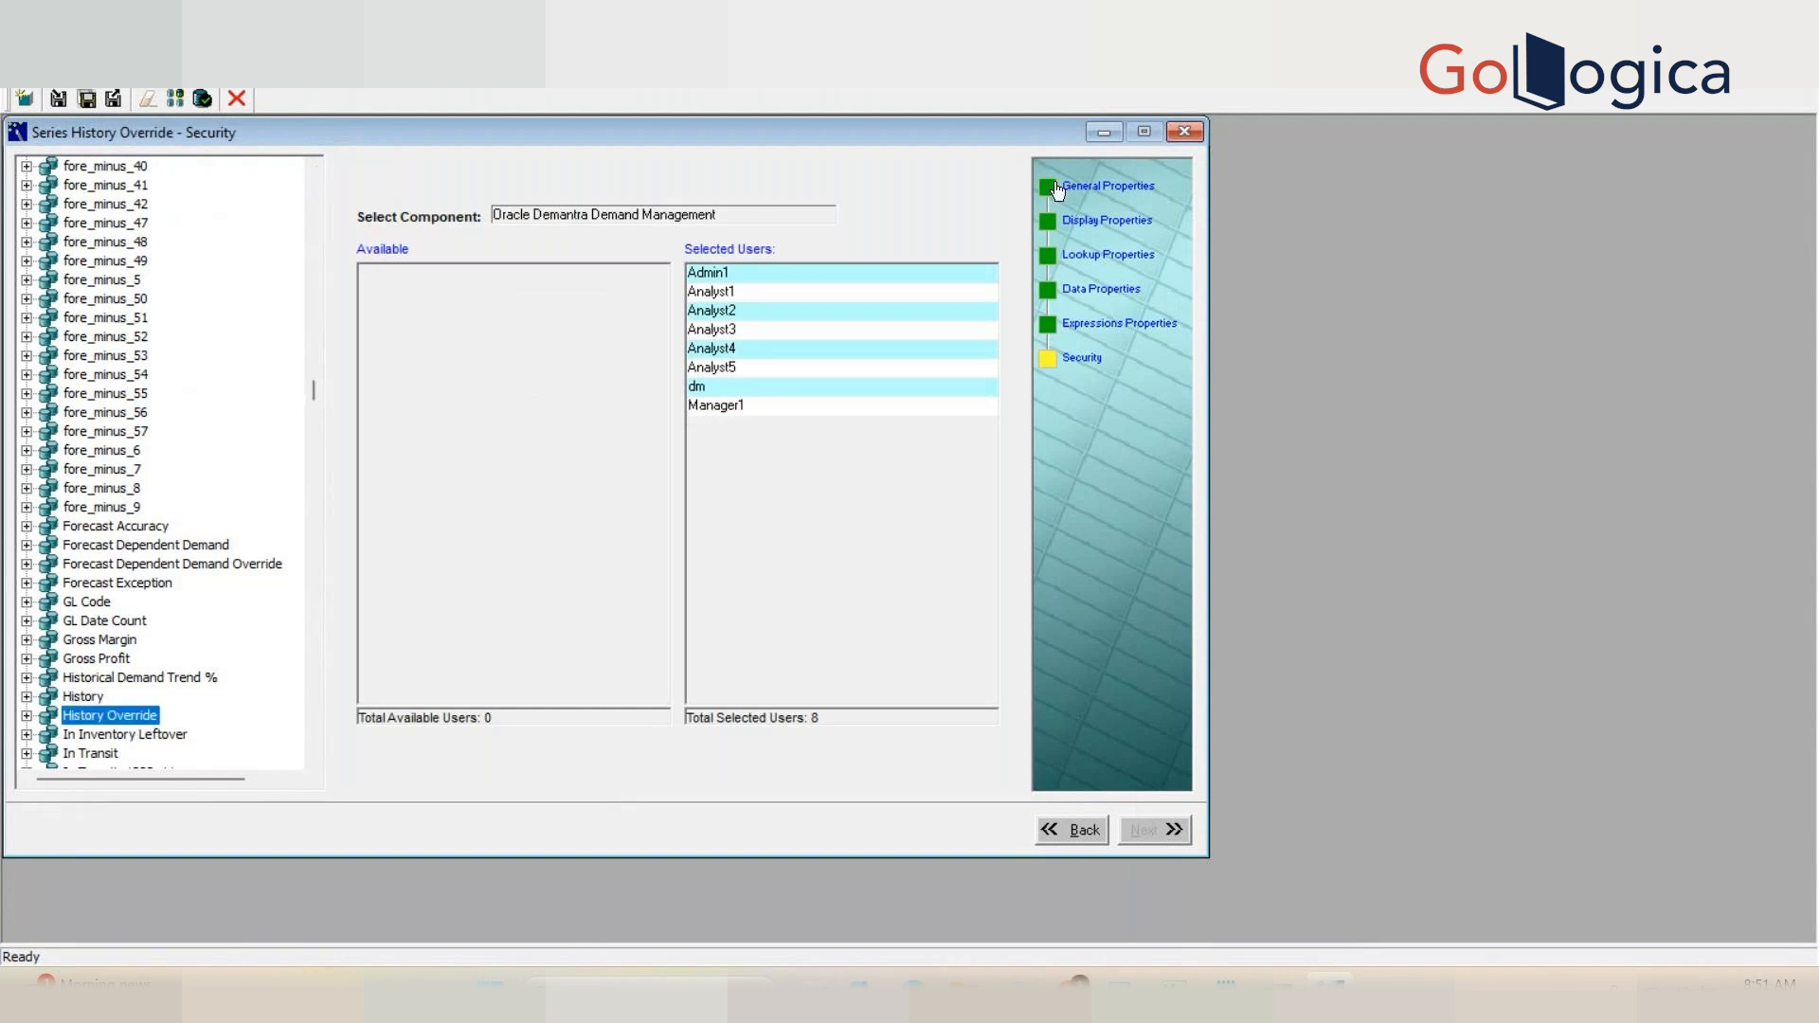
left_click(1089, 190)
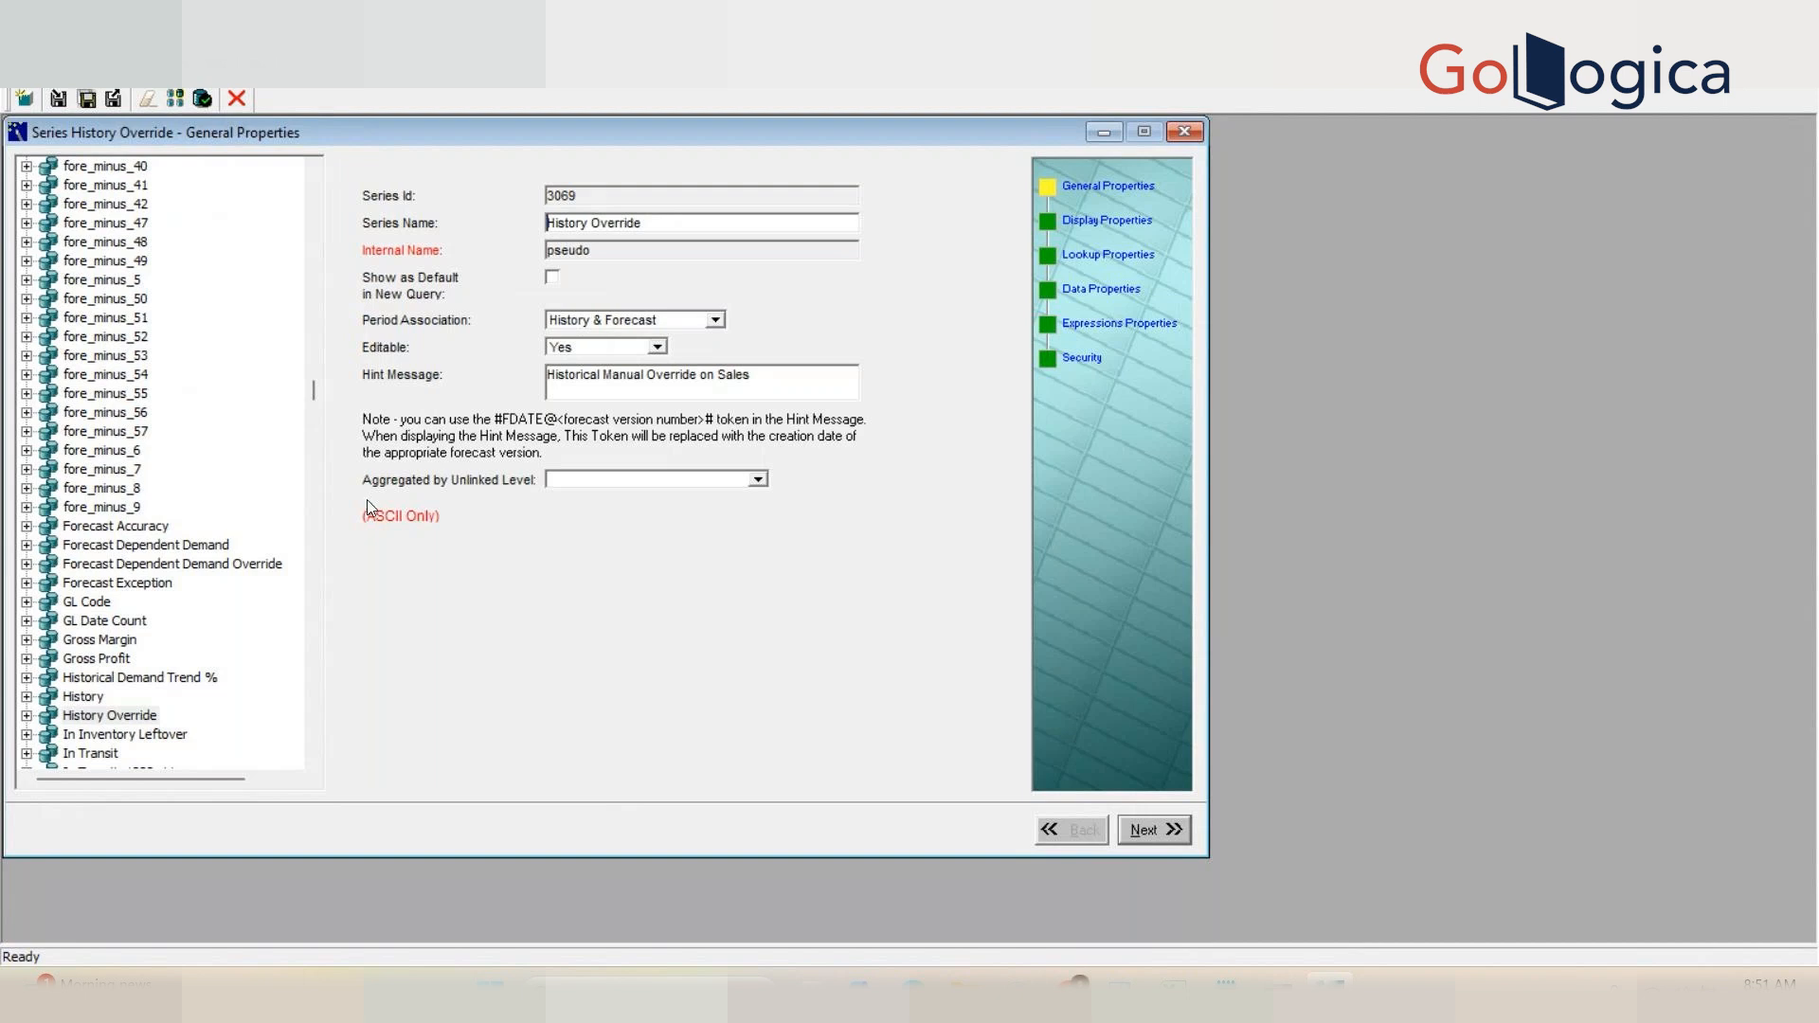
left_click(83, 698)
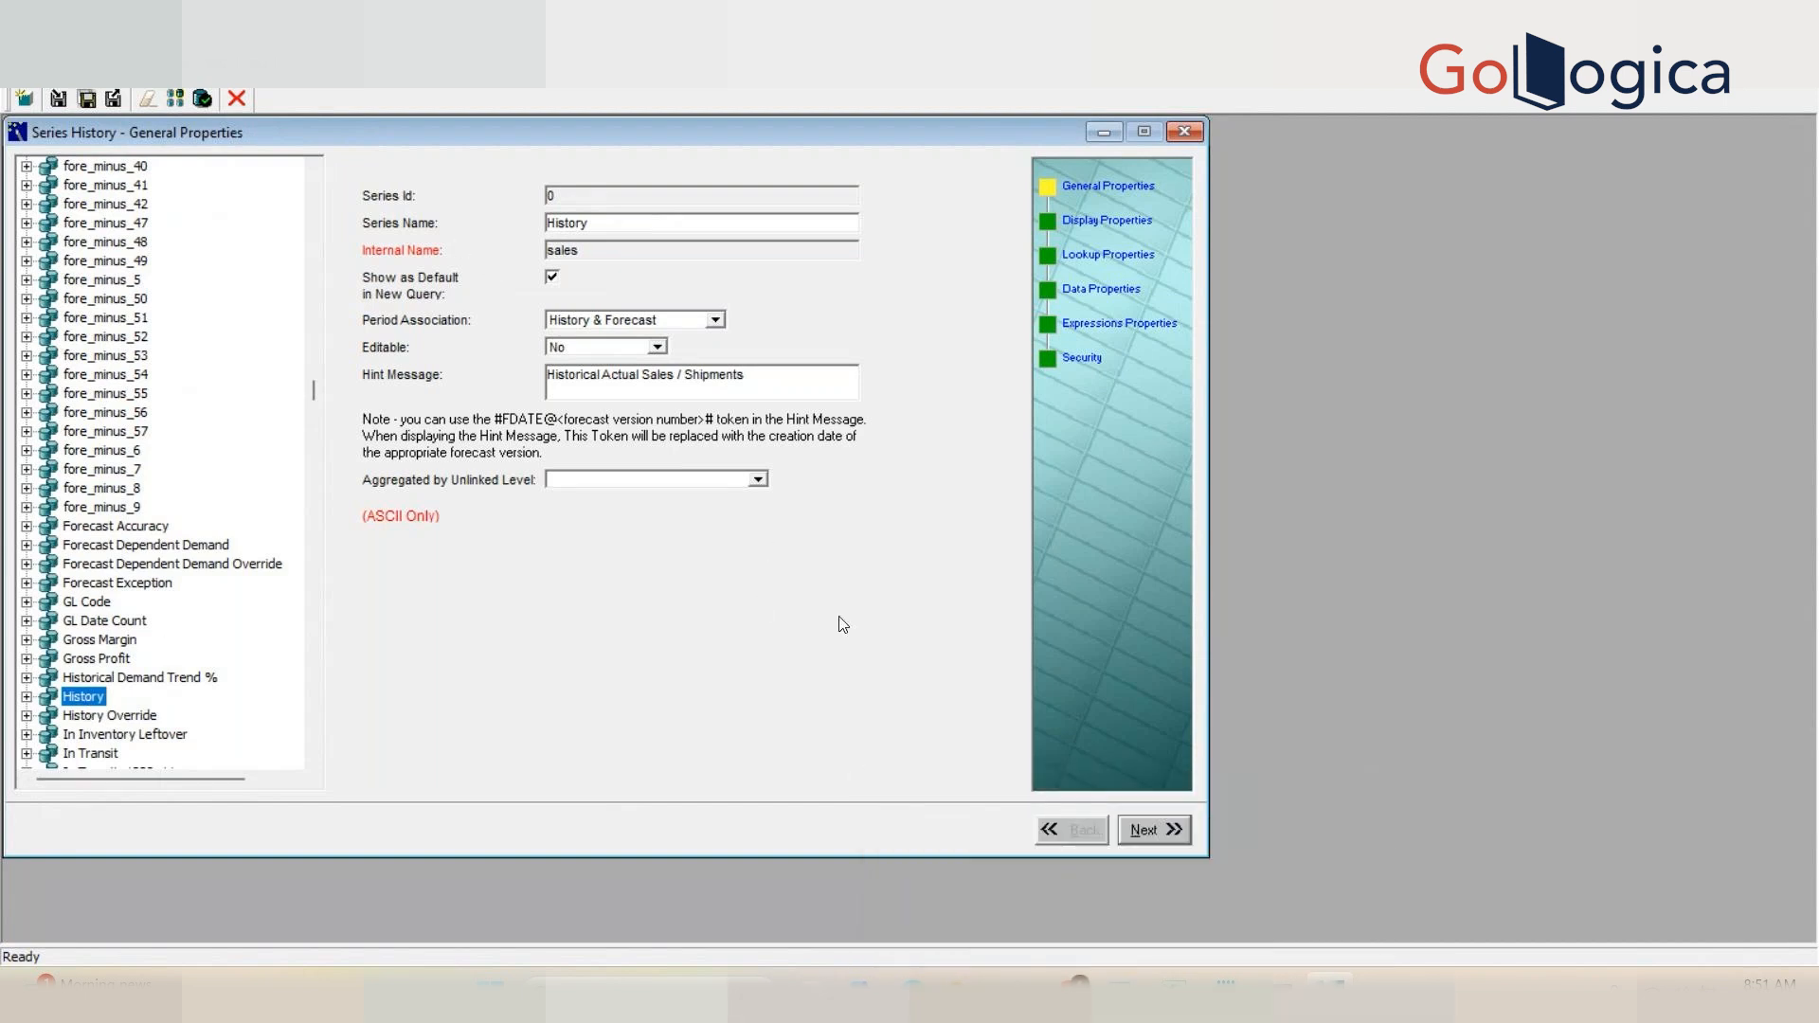
Step: In SQL Developer, terminate the previous query with a semicolon and run select * from computed_fields
mouse_move(1121, 985)
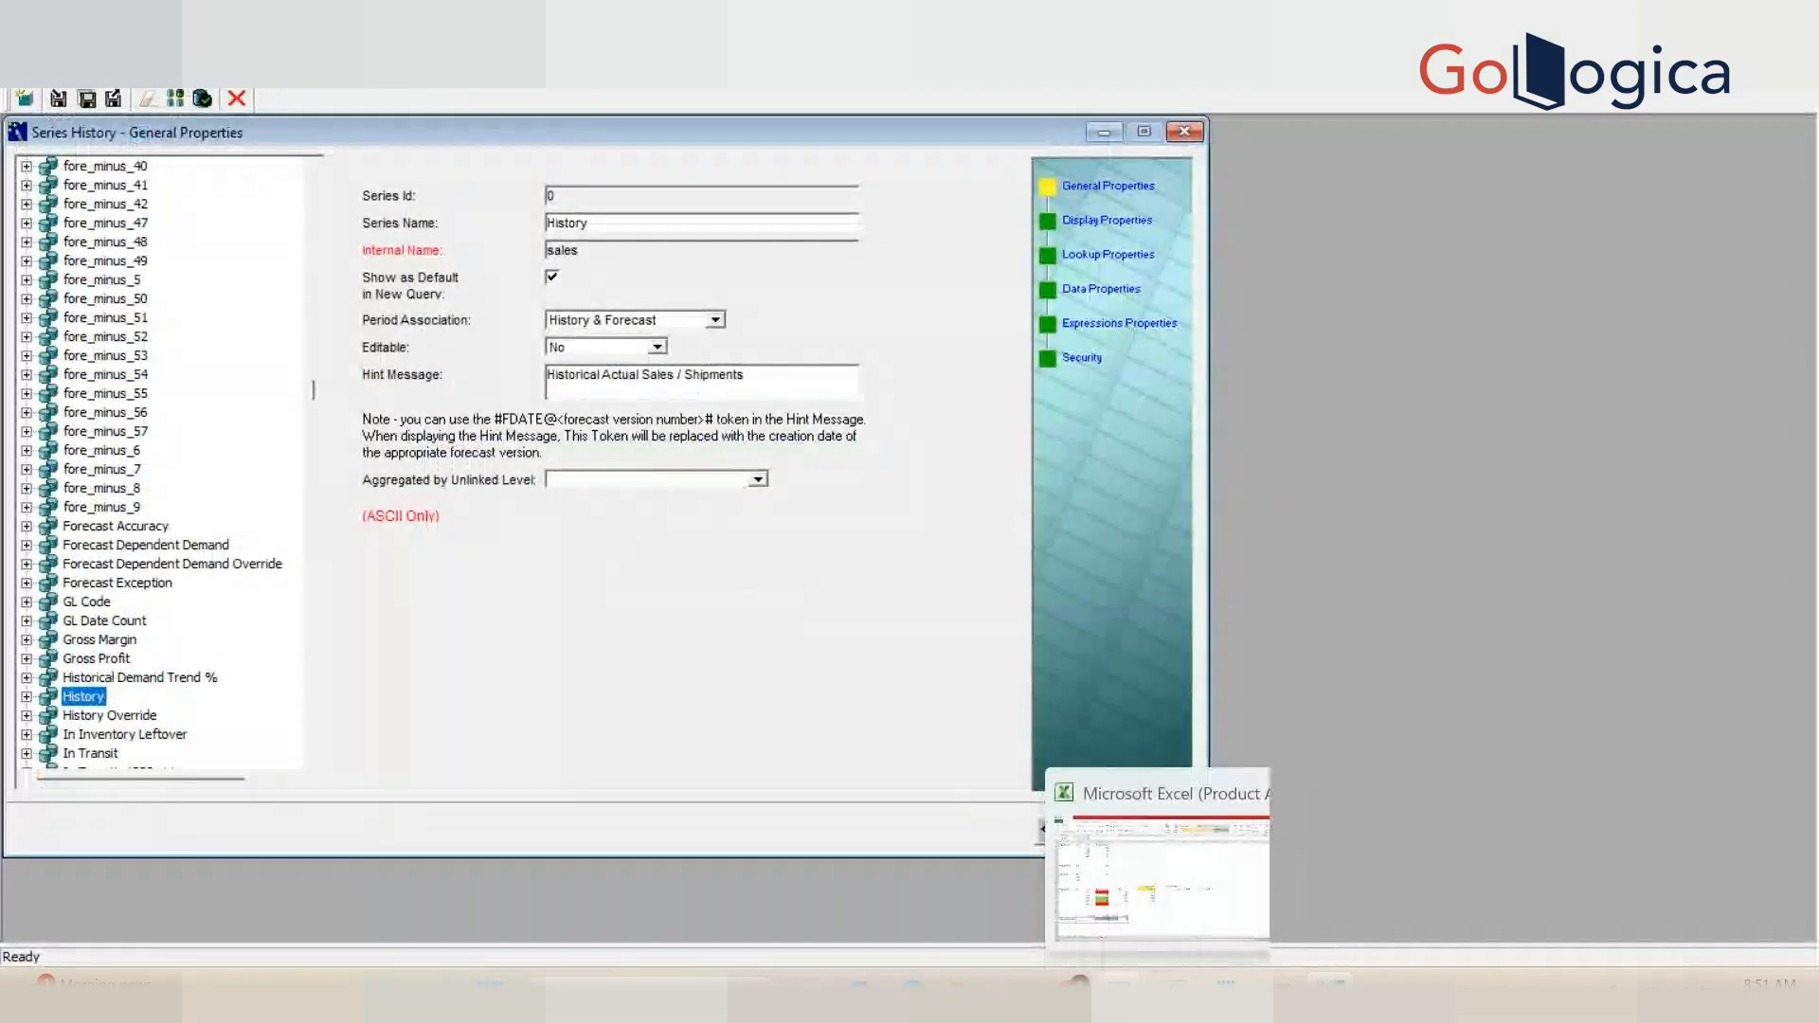
left_click(1185, 869)
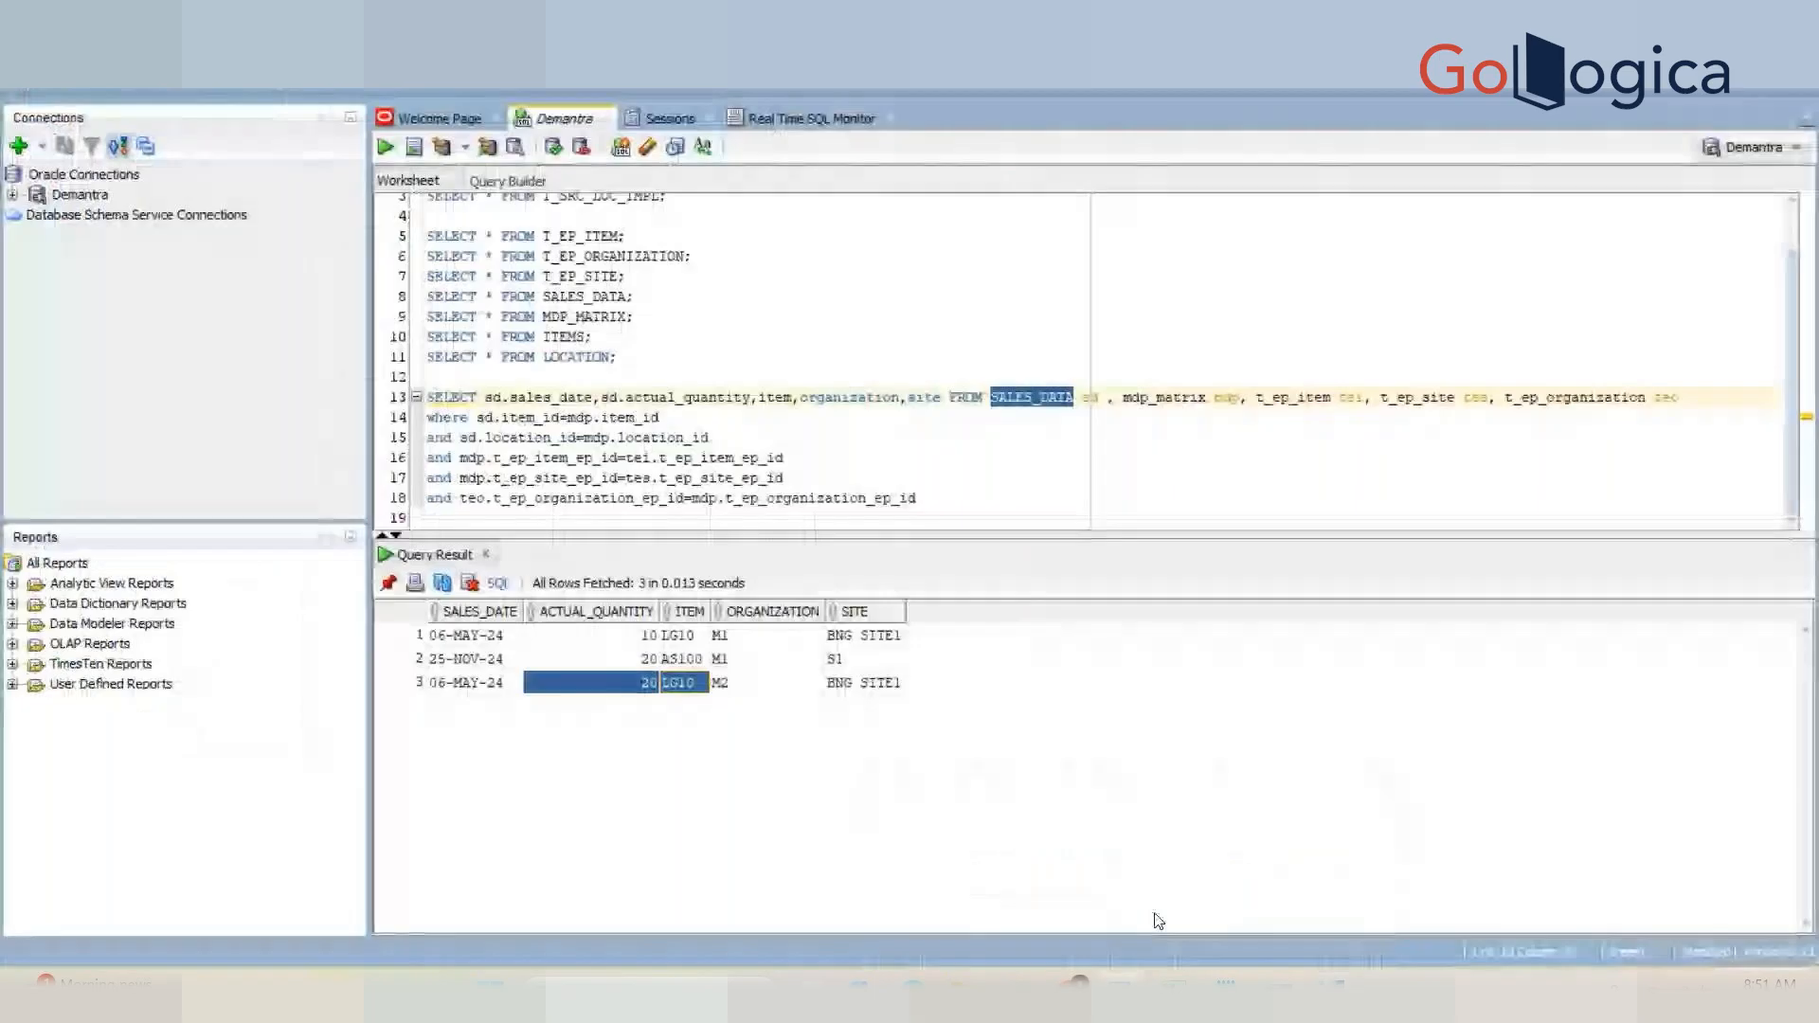
left_click(947, 517)
type(";")
key("Return")
key("Return")
key("Return")
type("select * frm")
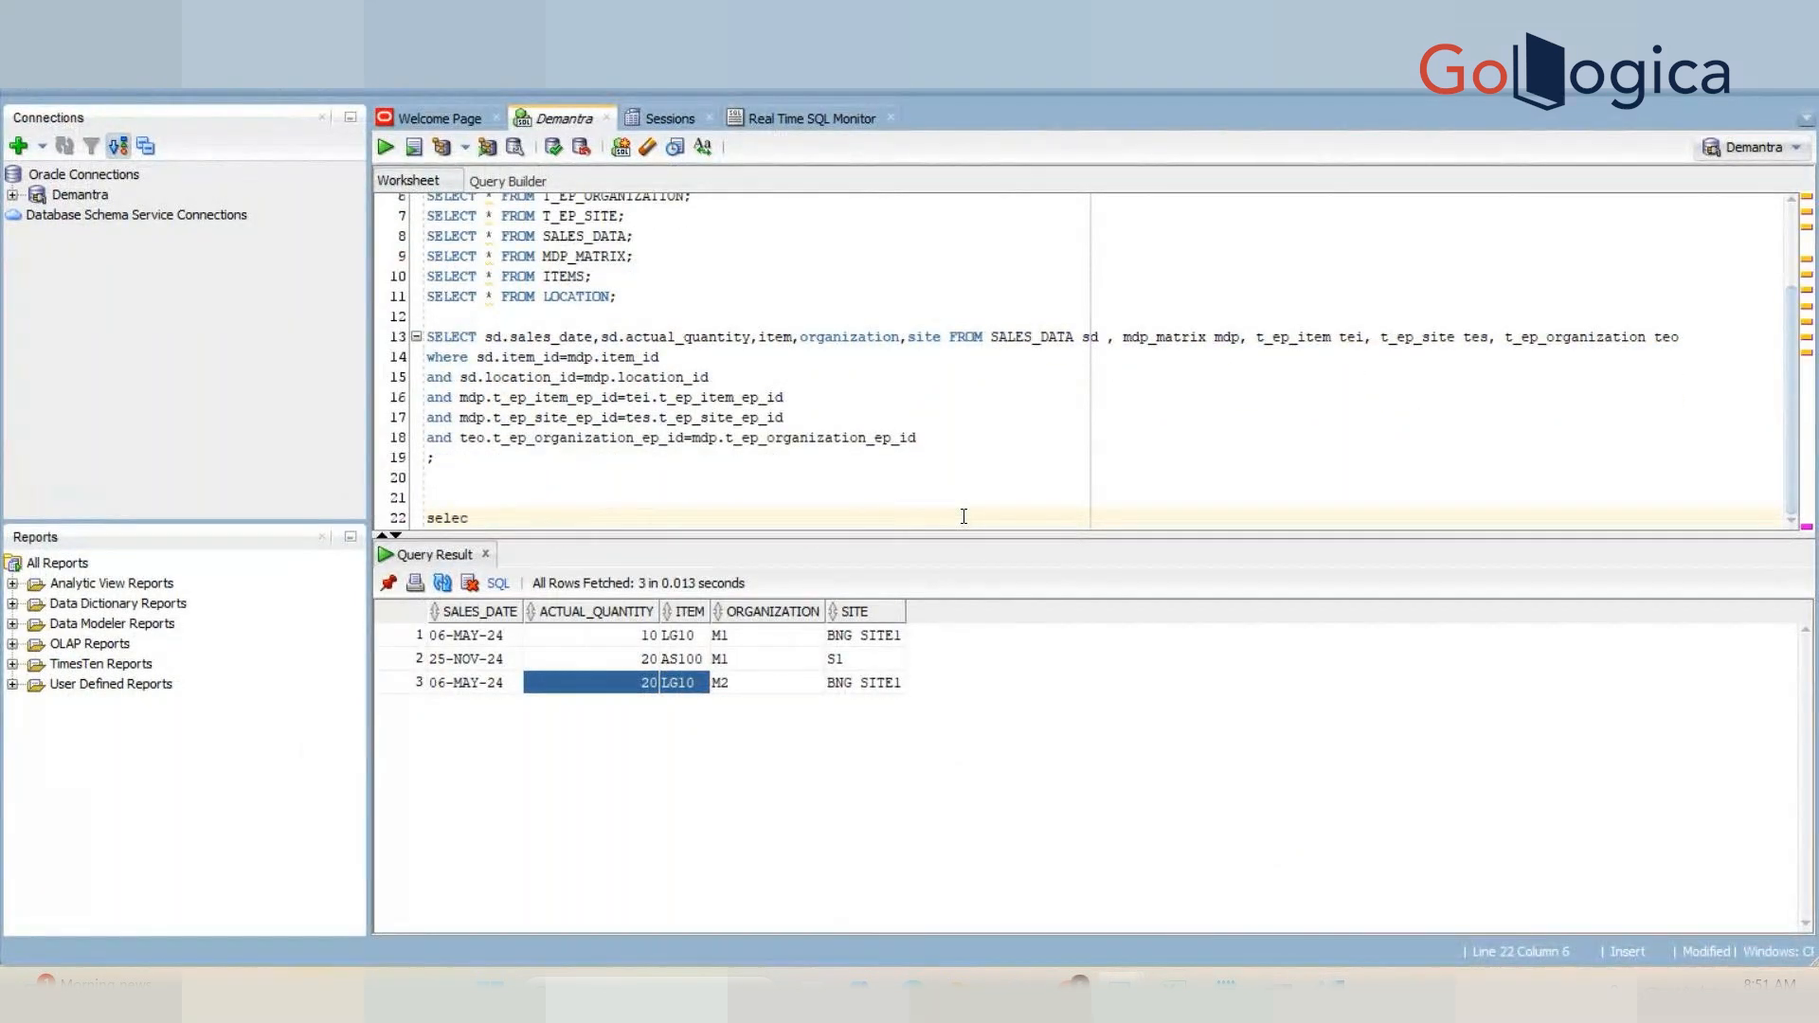
key("BackSpace")
key("BackSpace")
type("rom computed")
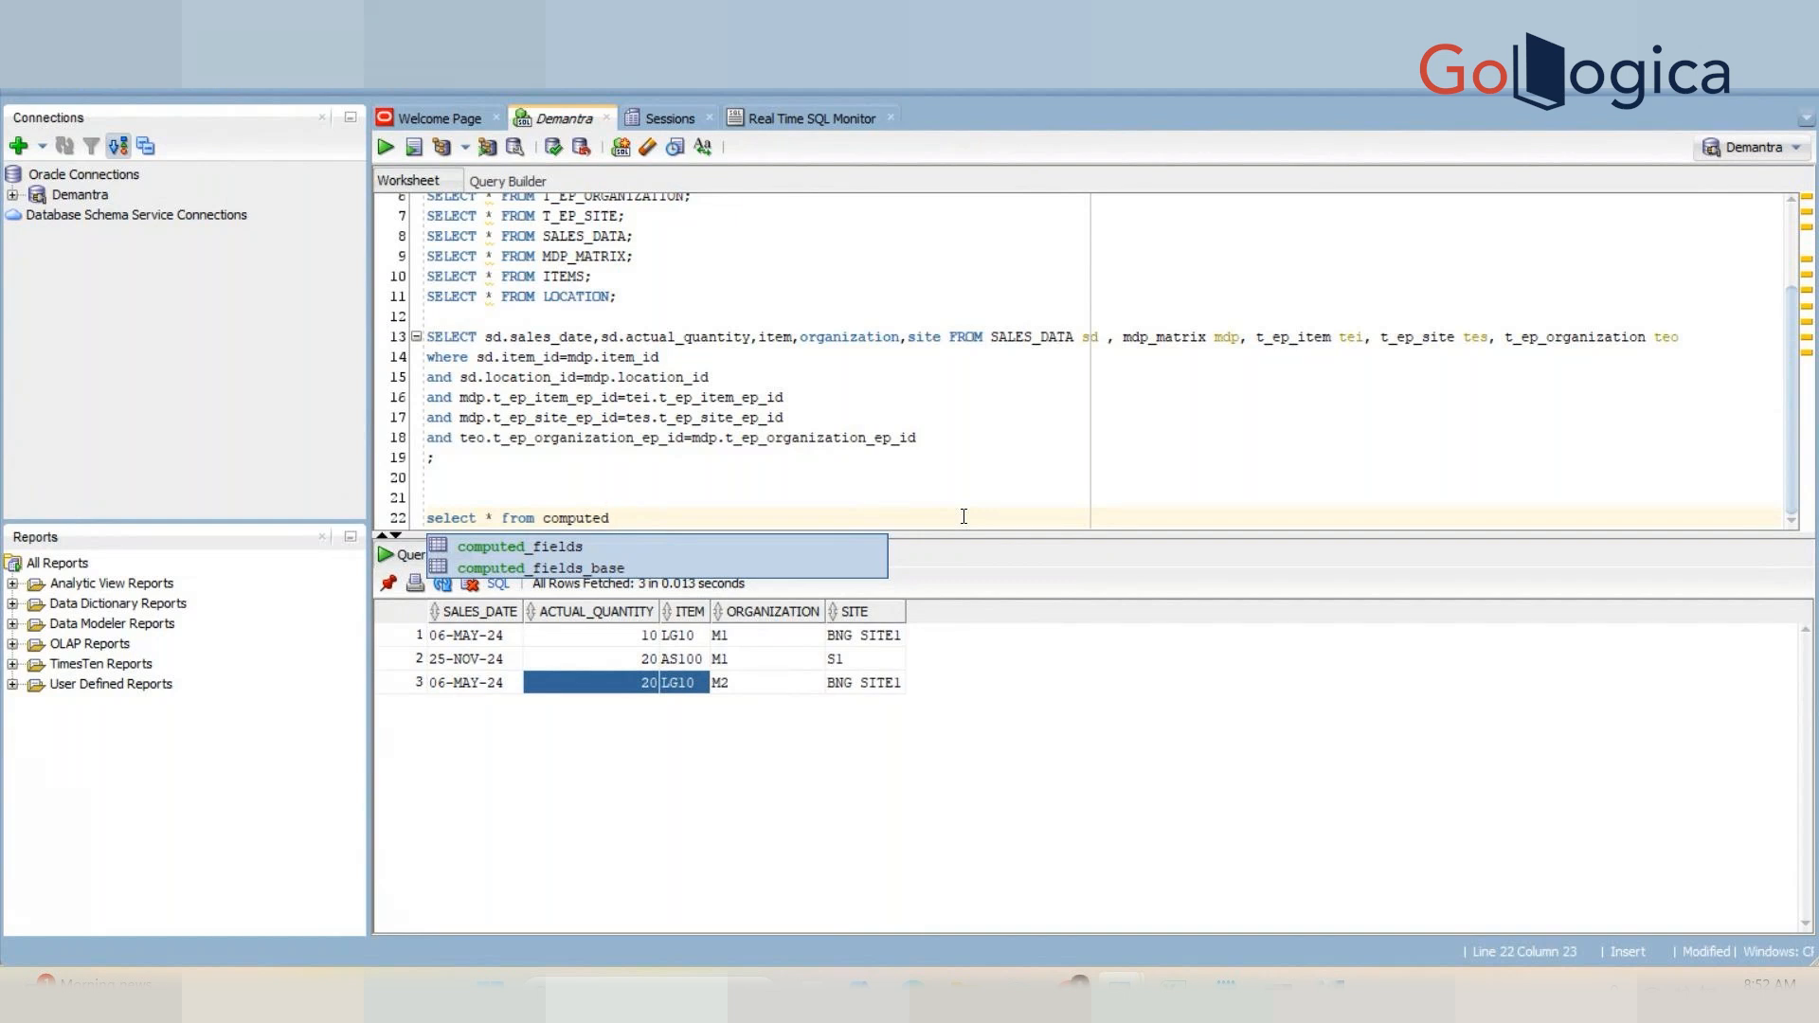
left_click(586, 561)
double_click(610, 549)
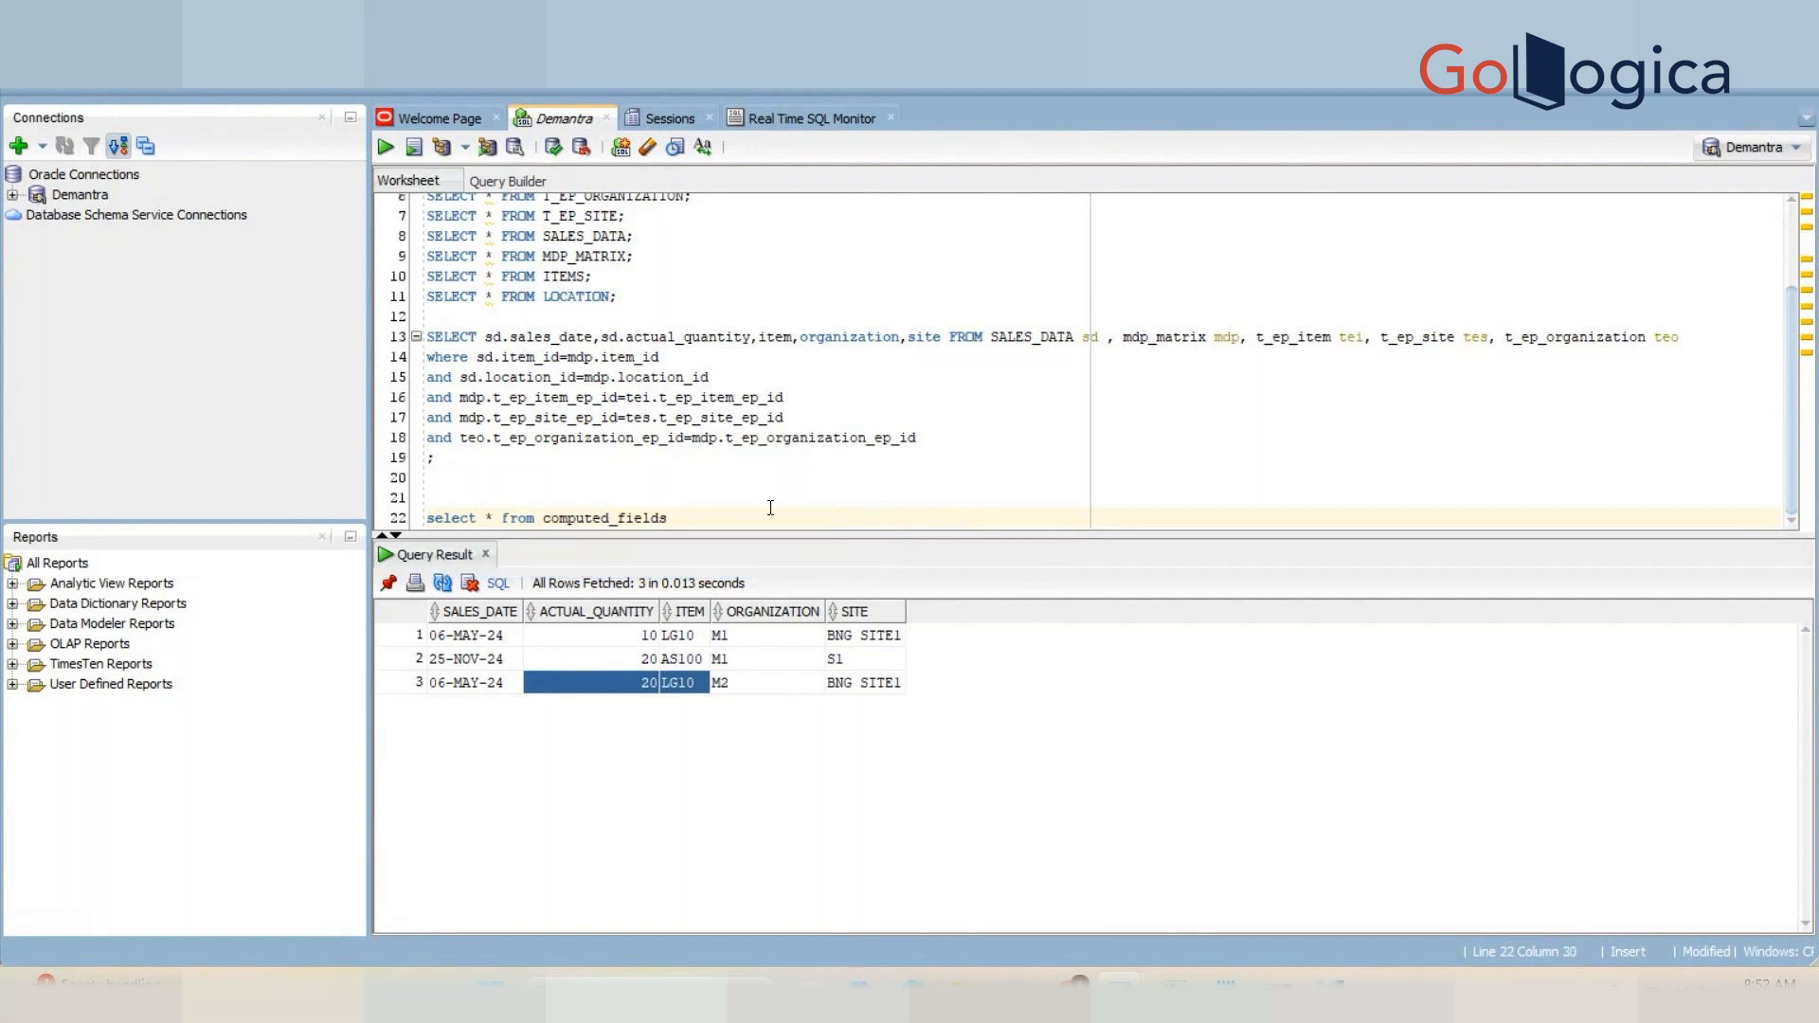
key("ctrl+Return")
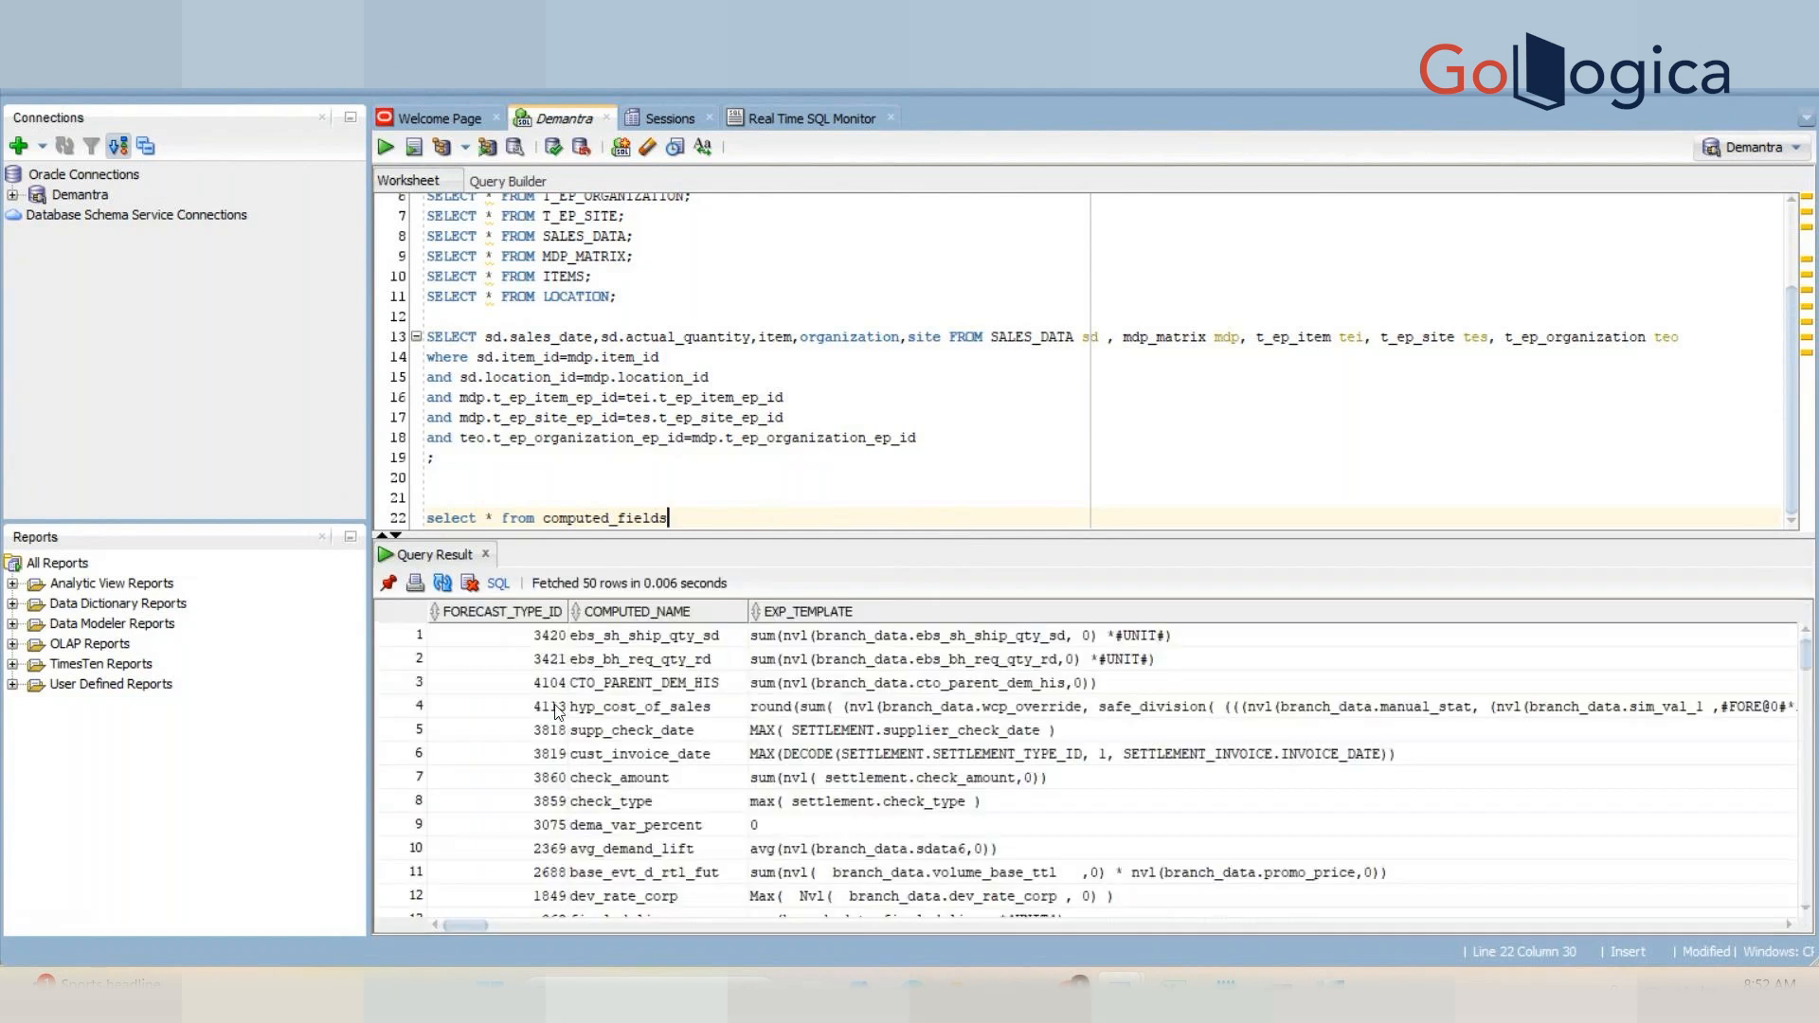
Step: Check the History series name in the series editor and return to the SQL worksheet
left_click(559, 658)
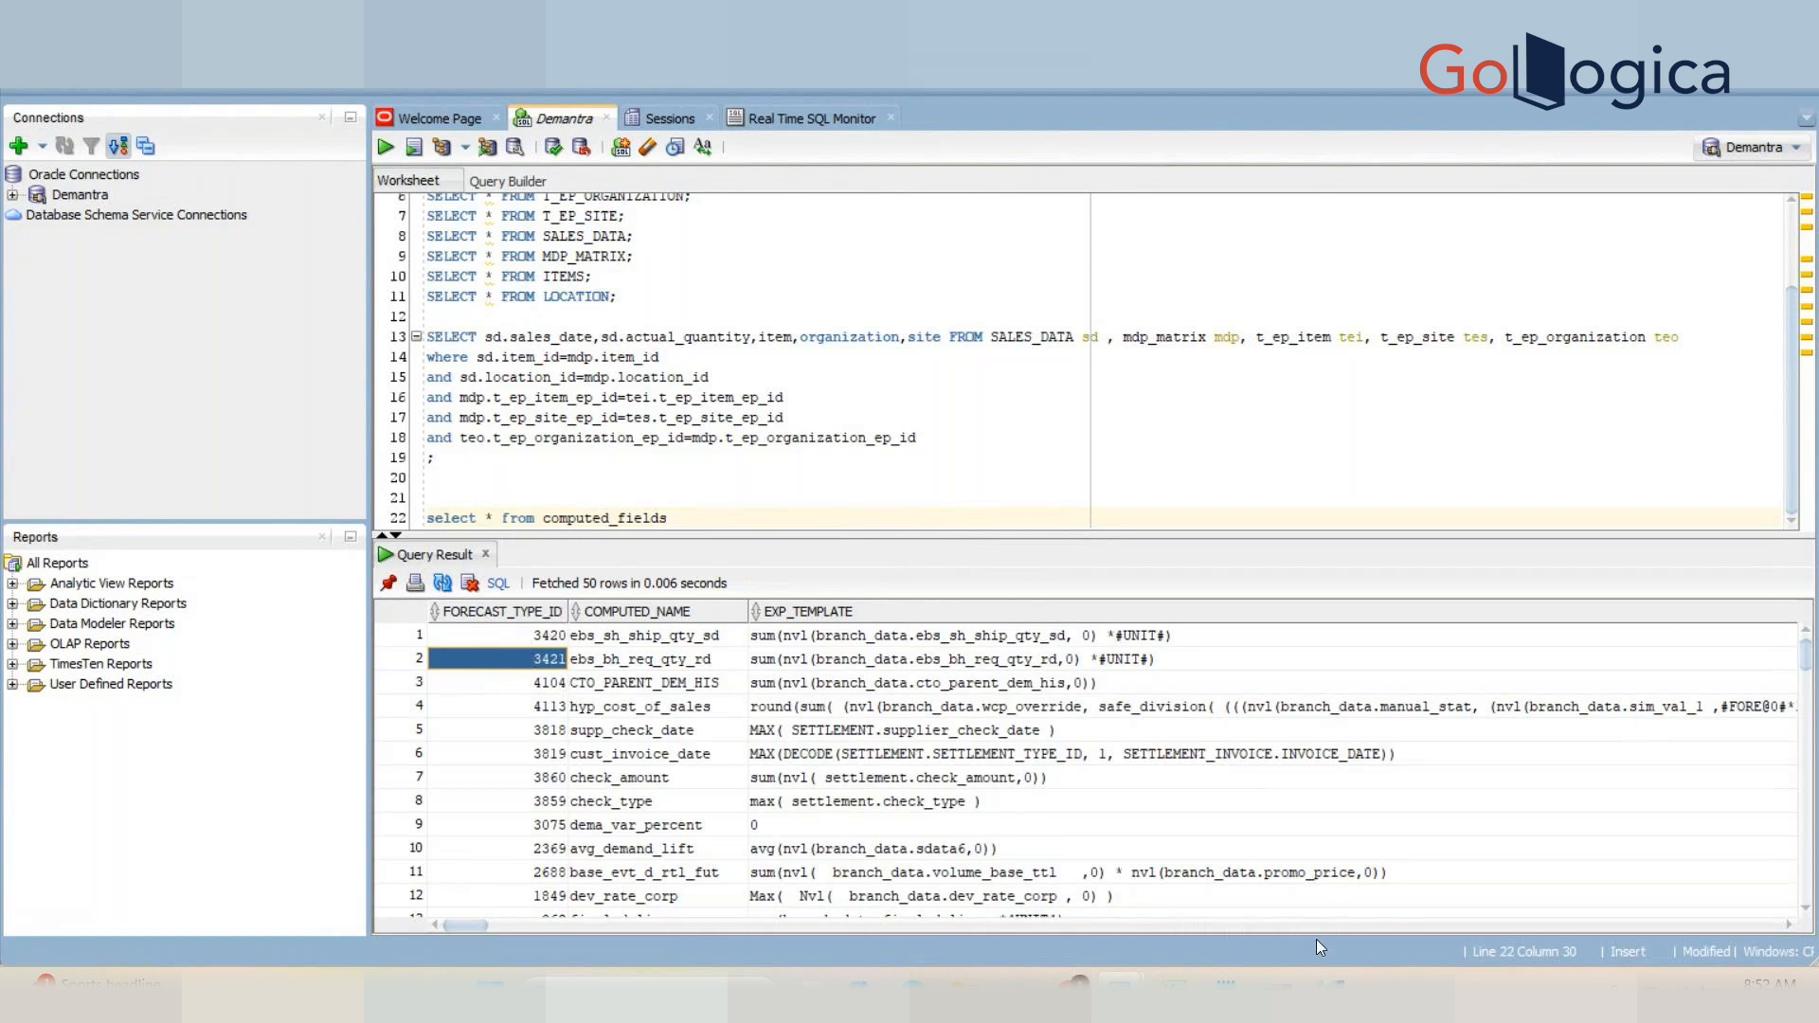
left_click(1330, 986)
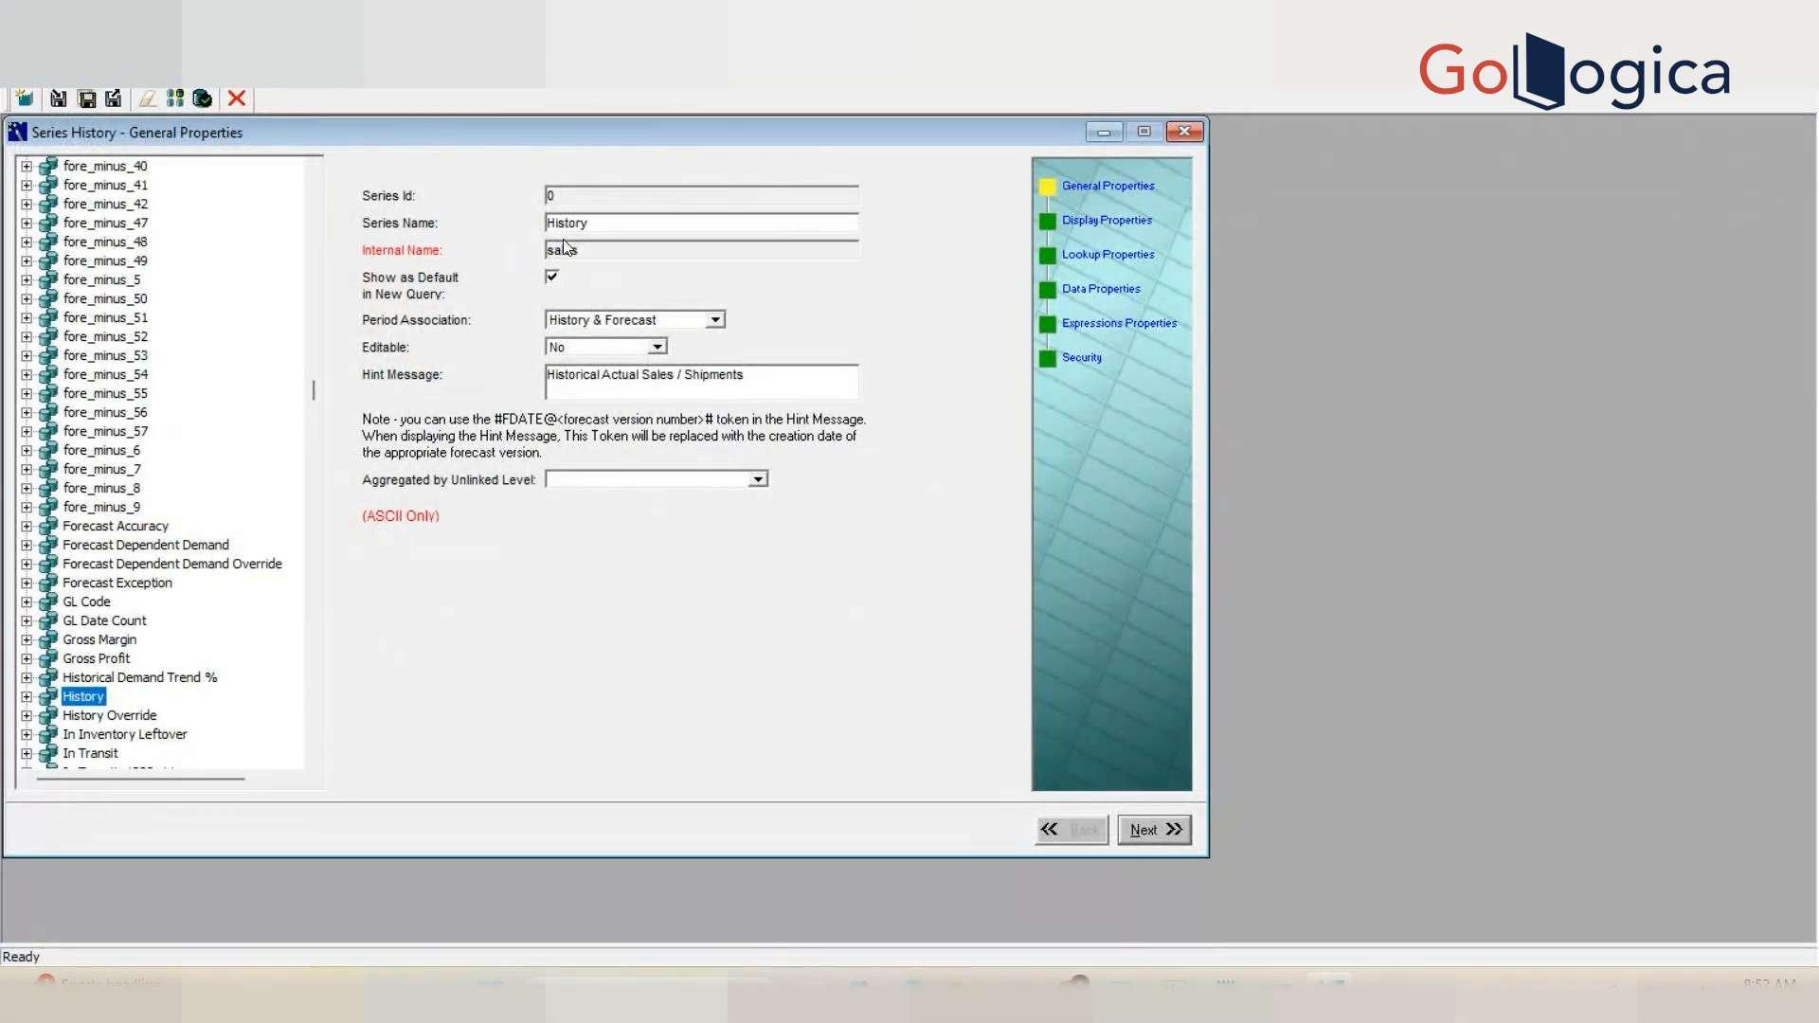
double_click(621, 225)
mouse_move(1119, 990)
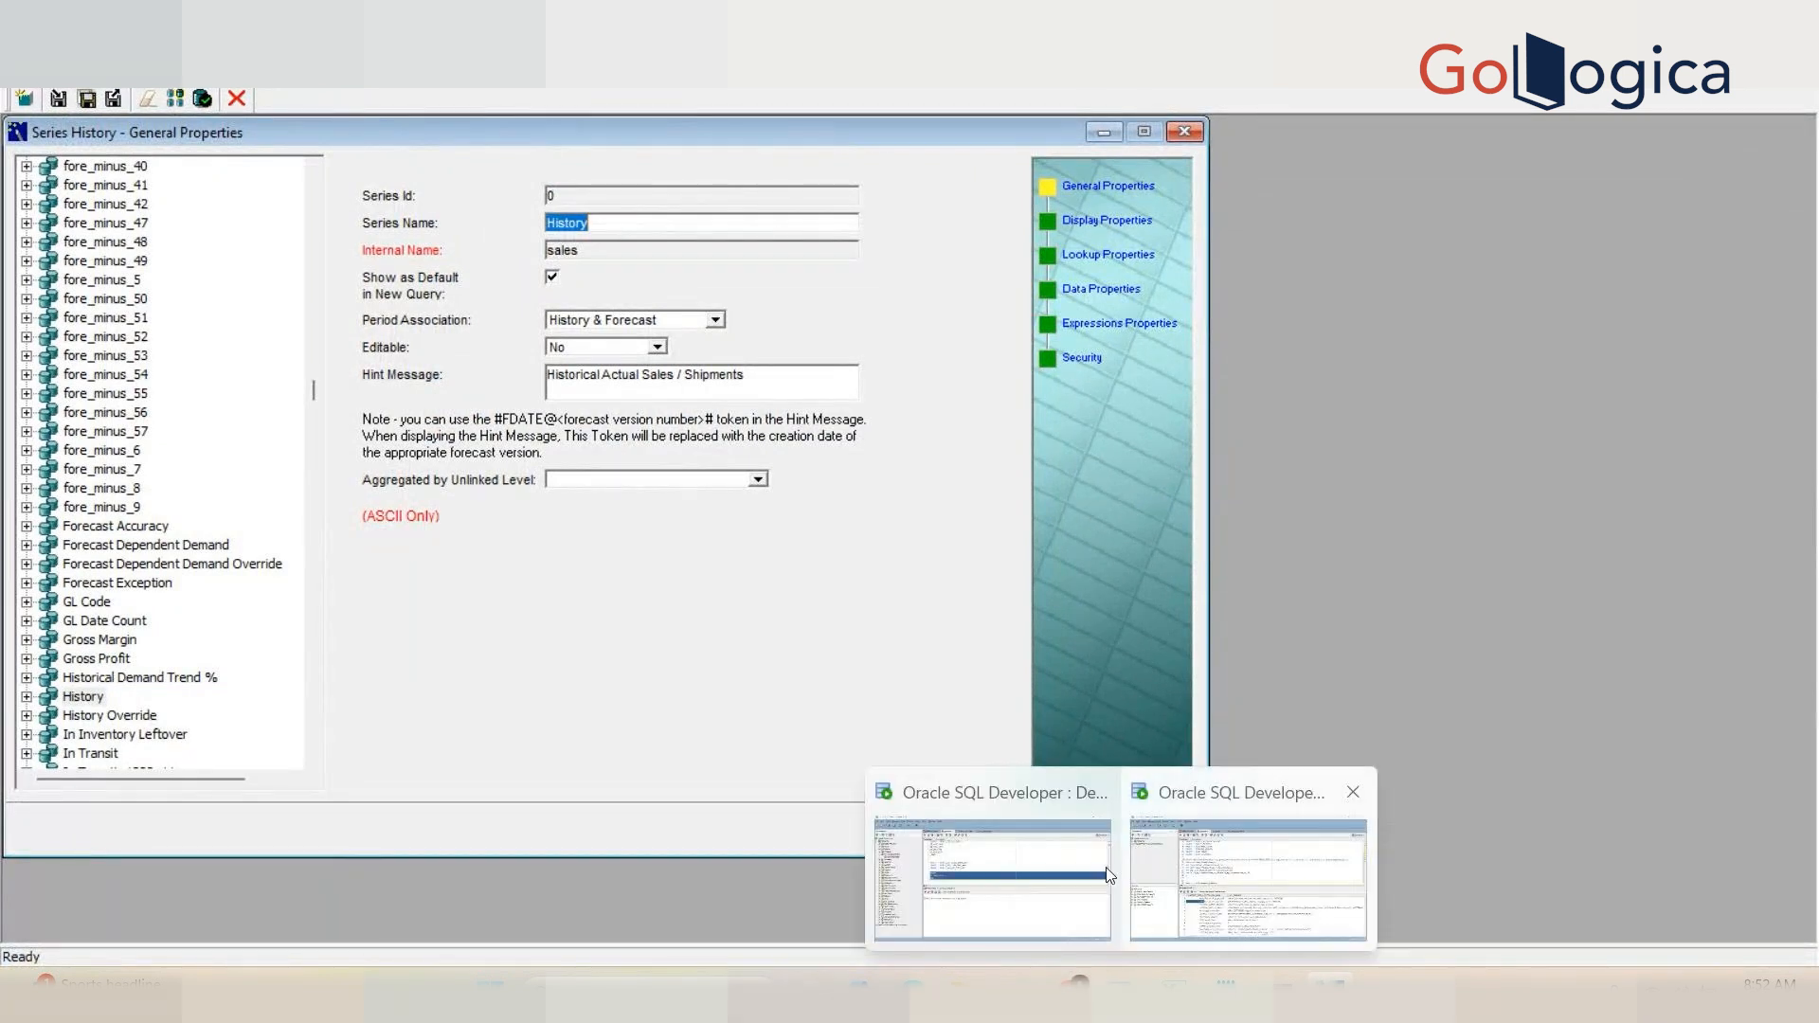
left_click(1173, 930)
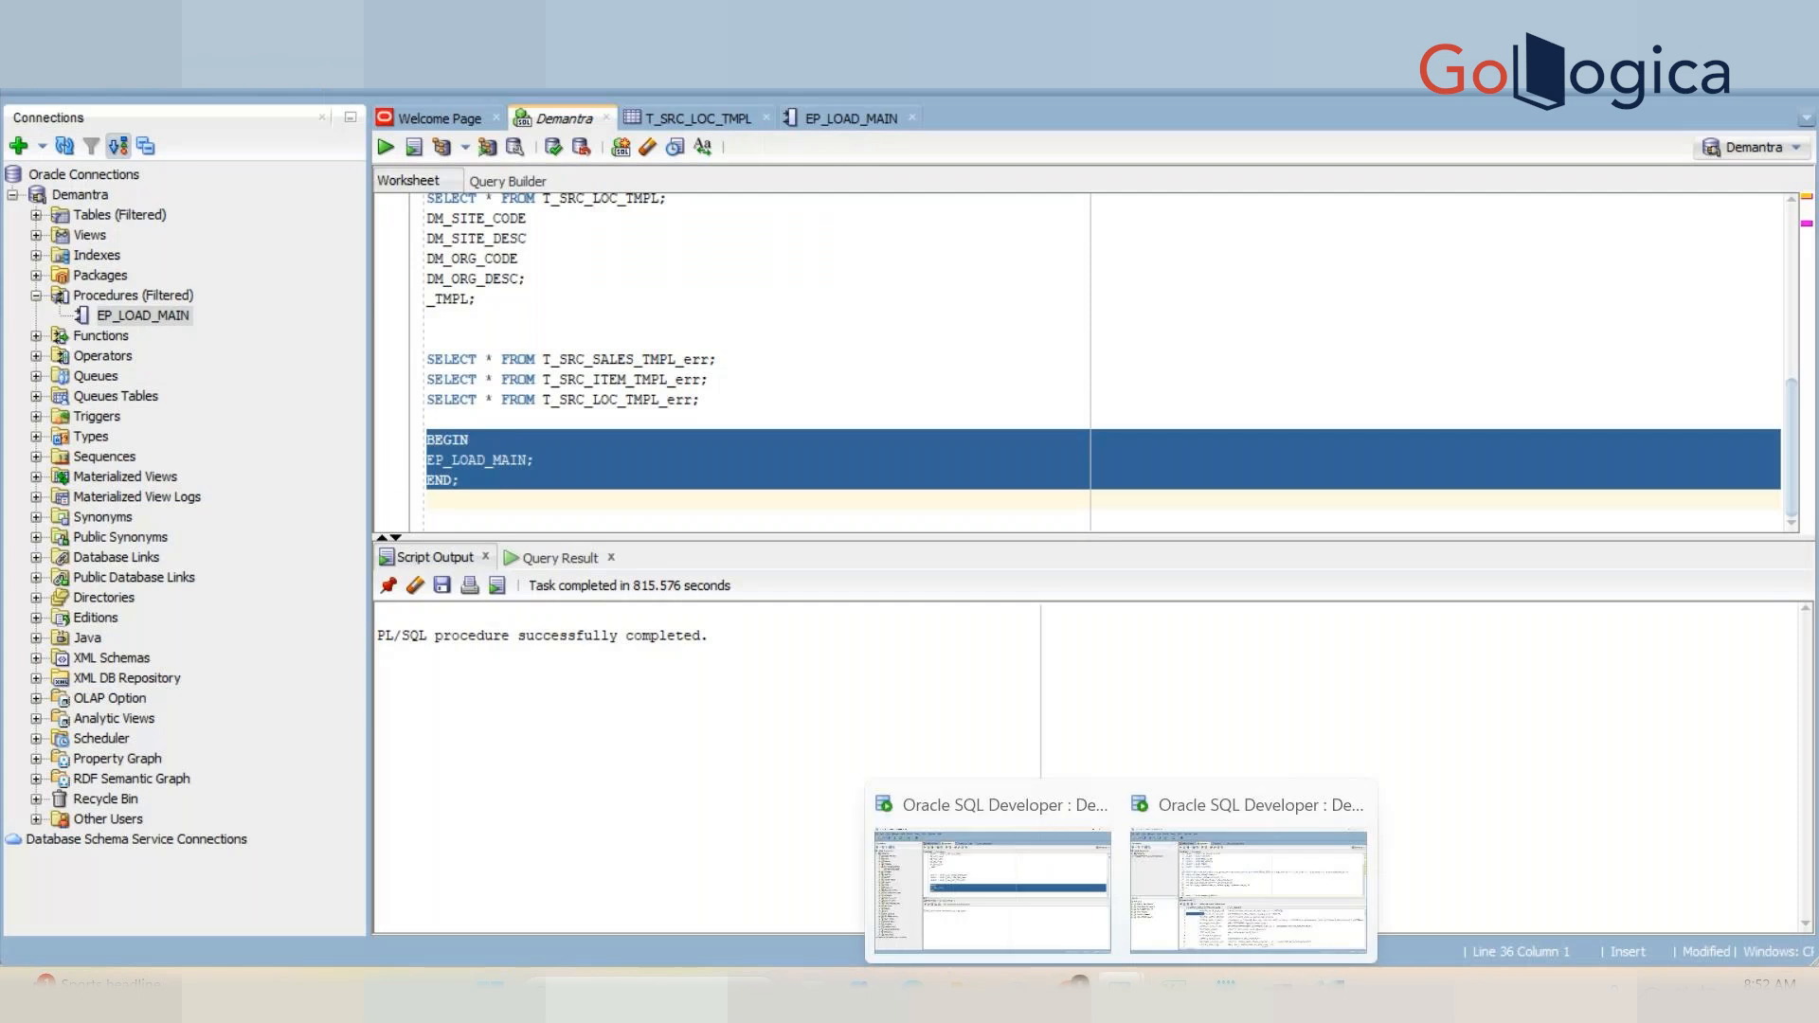
left_click(1175, 934)
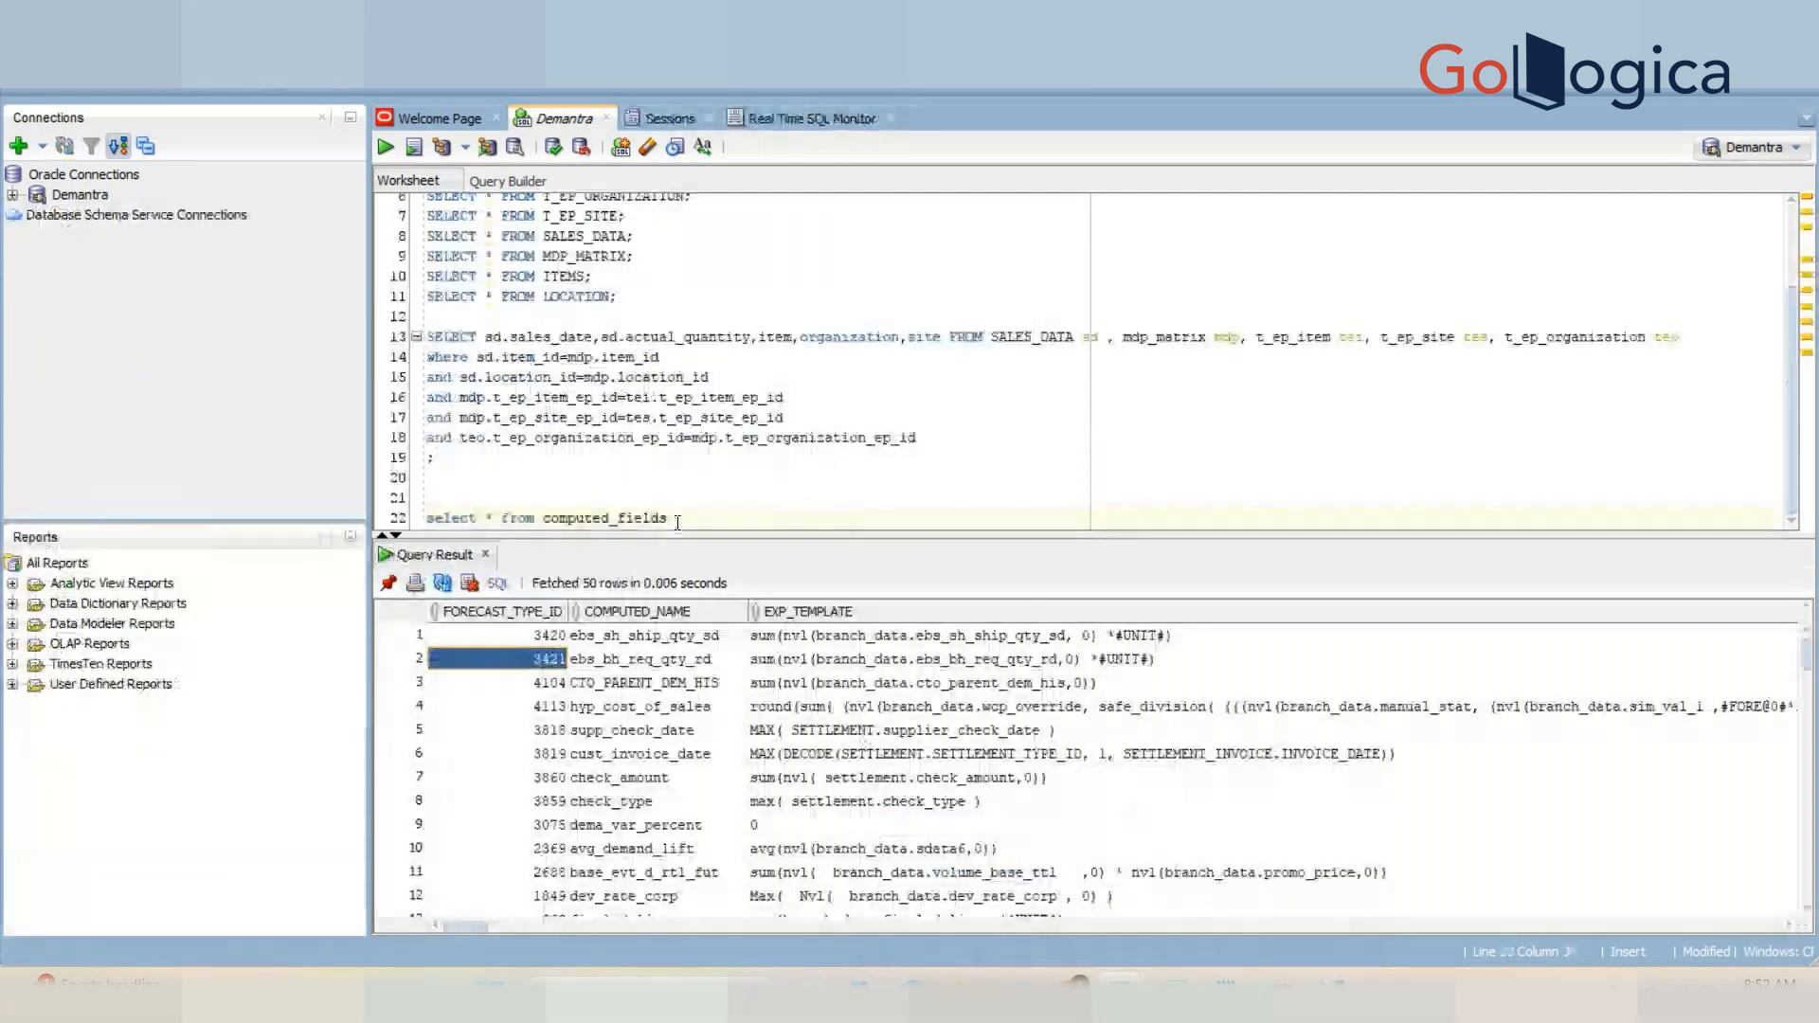
Step: Add the condition where computed_title='History' to the computed_fields query and run it
type("wh")
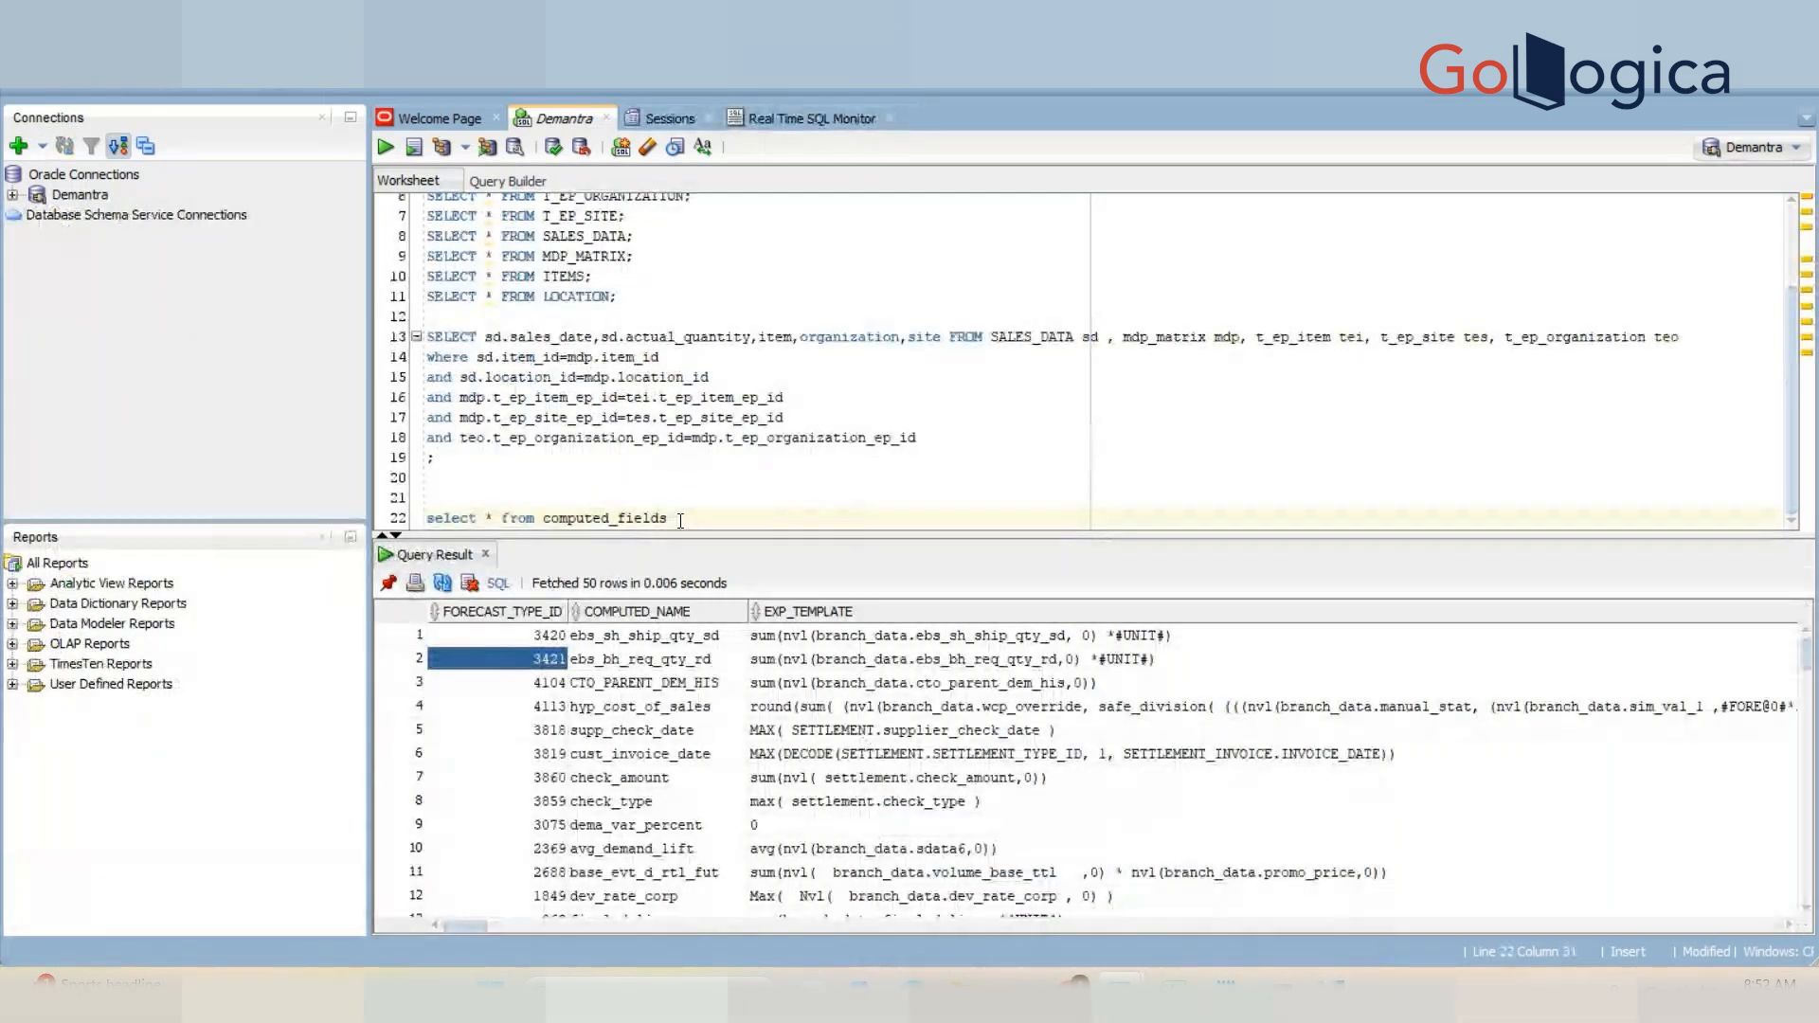
type("ere comp")
key("BackSpace")
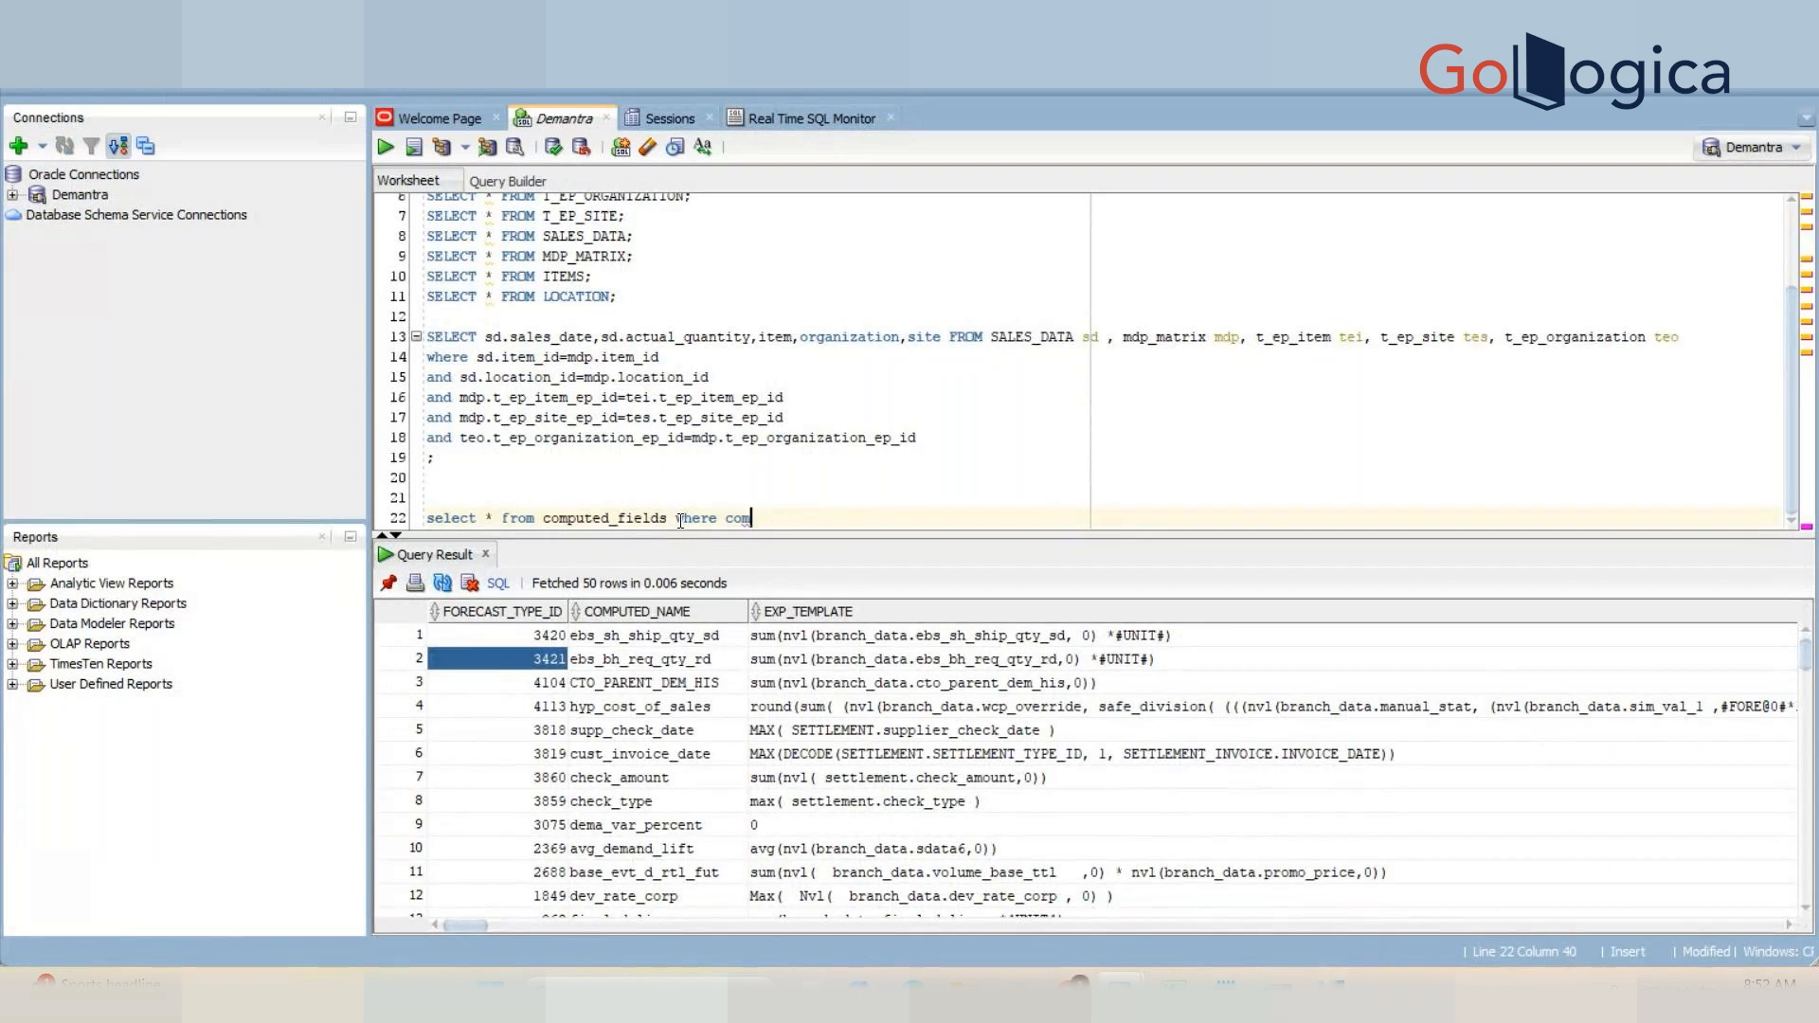
type("puted")
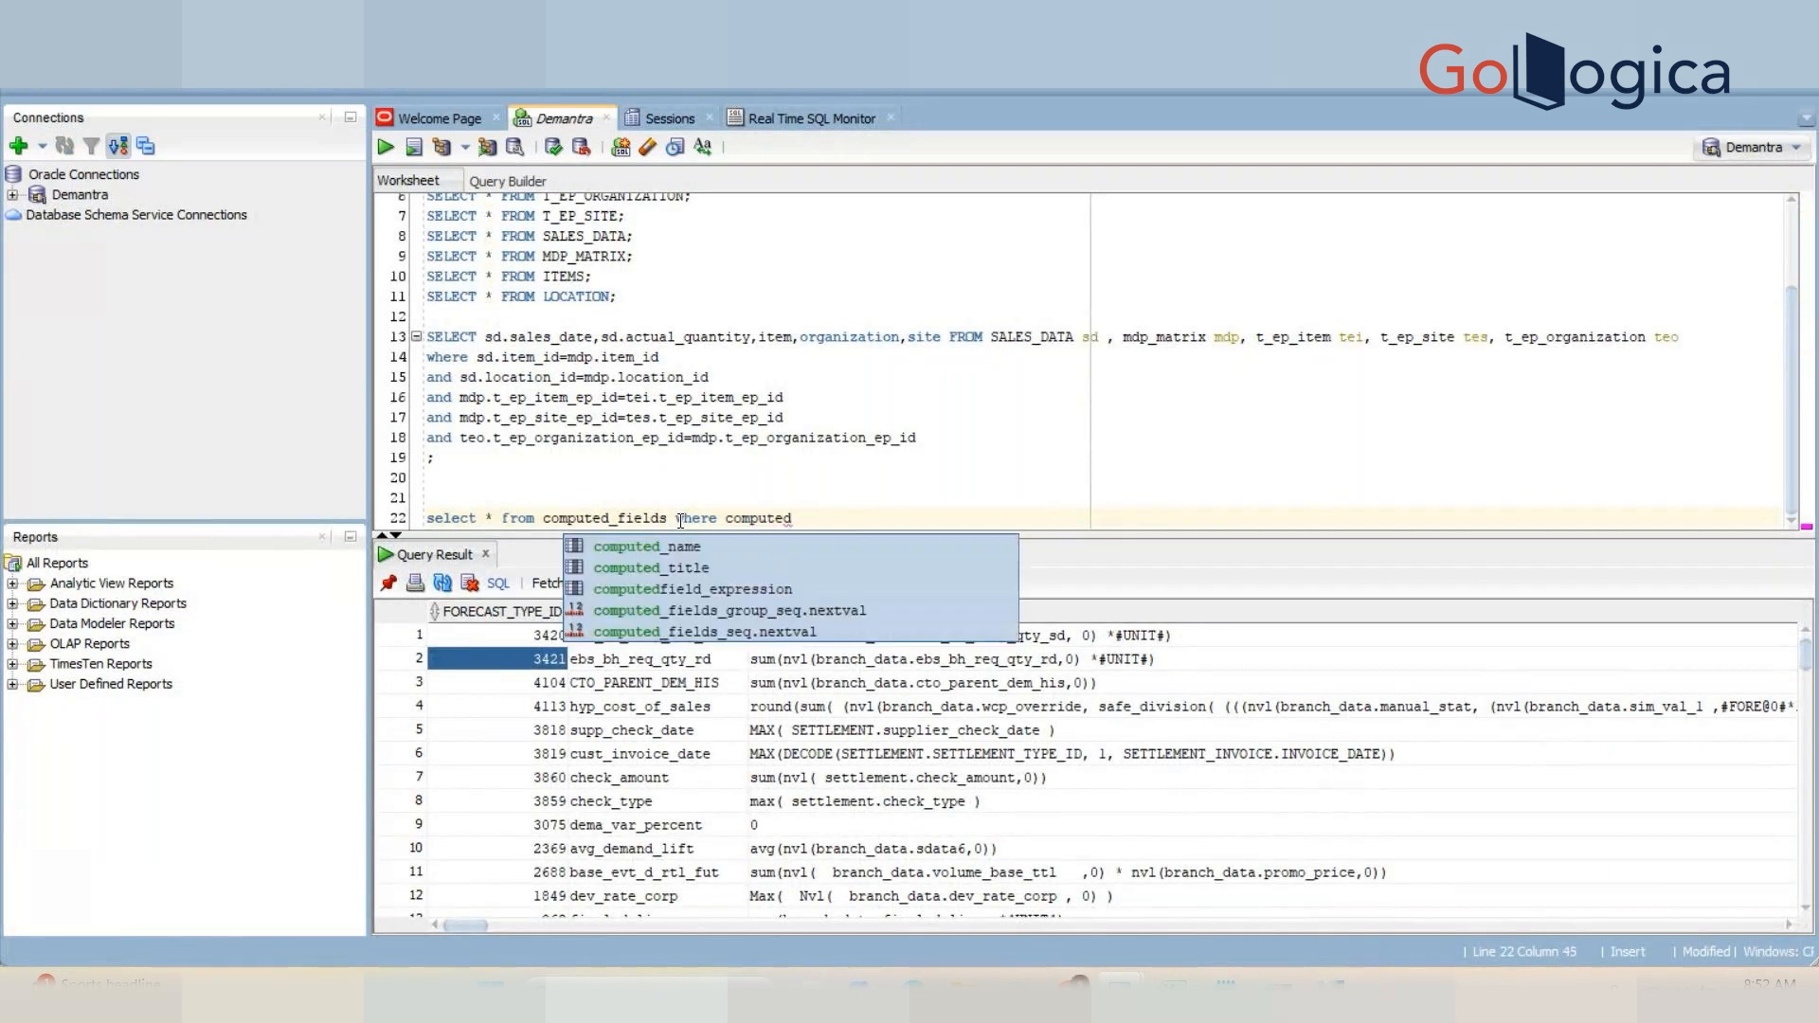
type("_t")
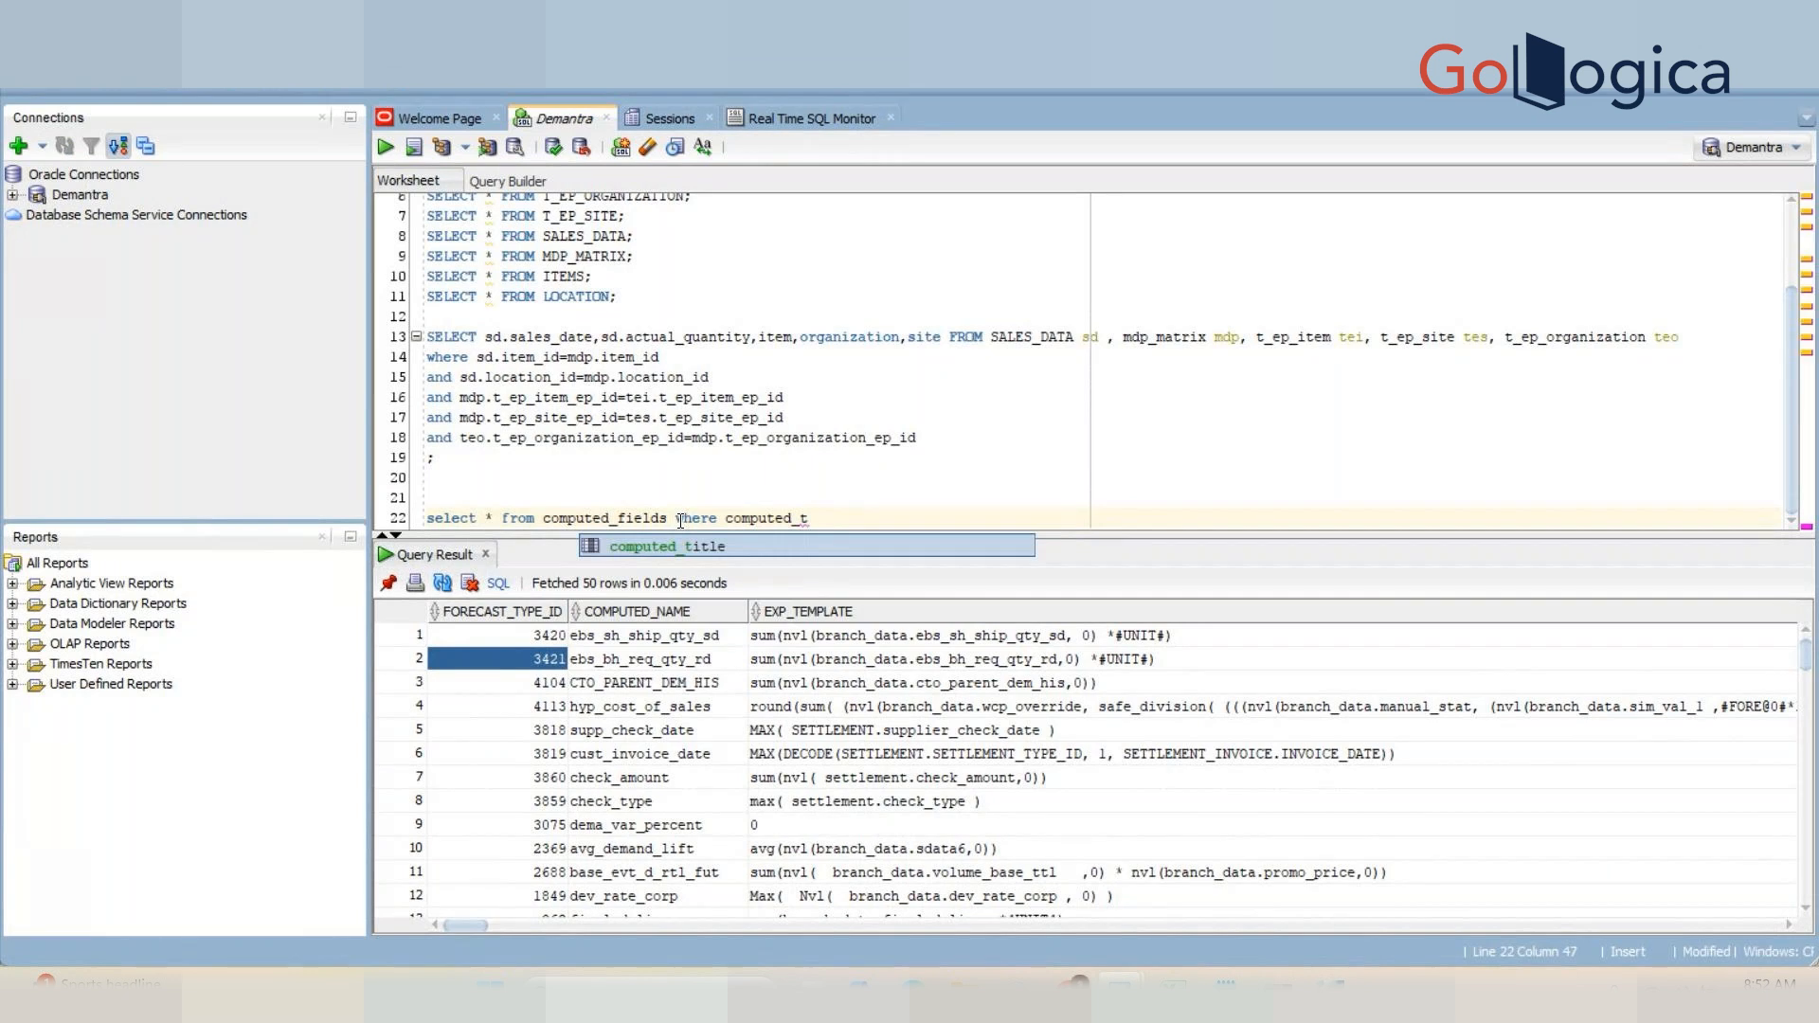
key("Return")
type("=''")
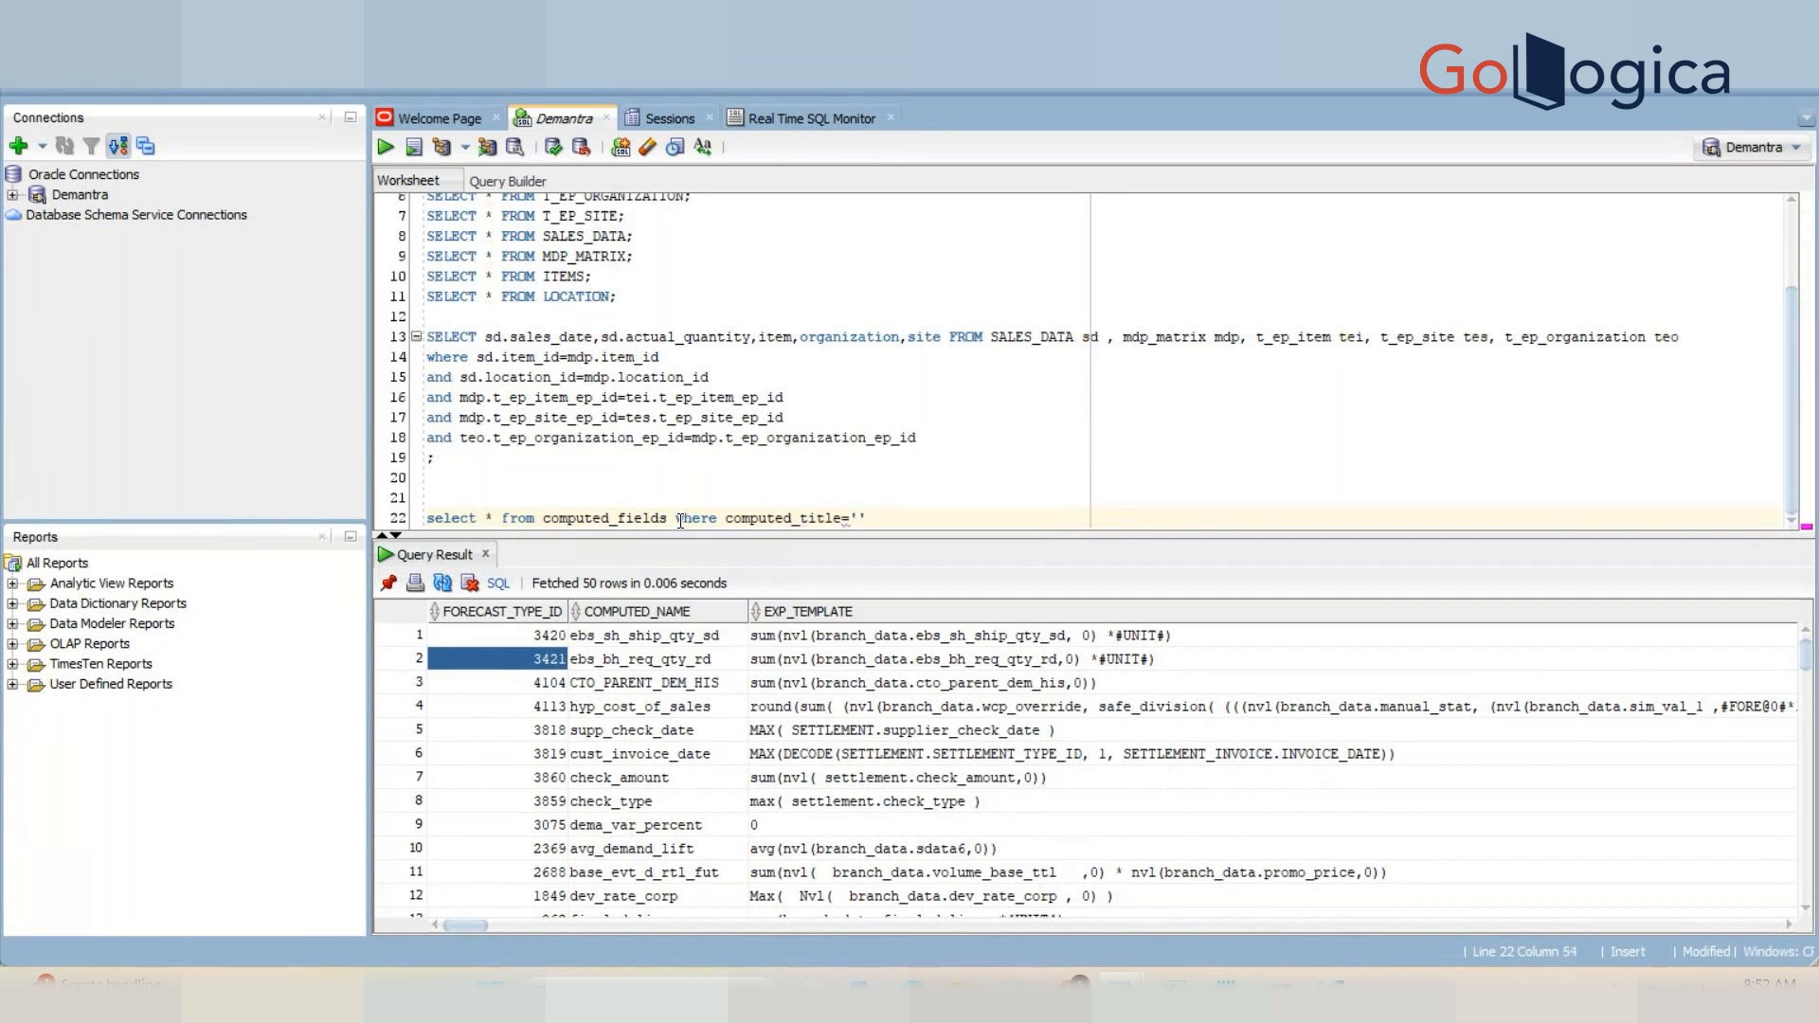
key("Left")
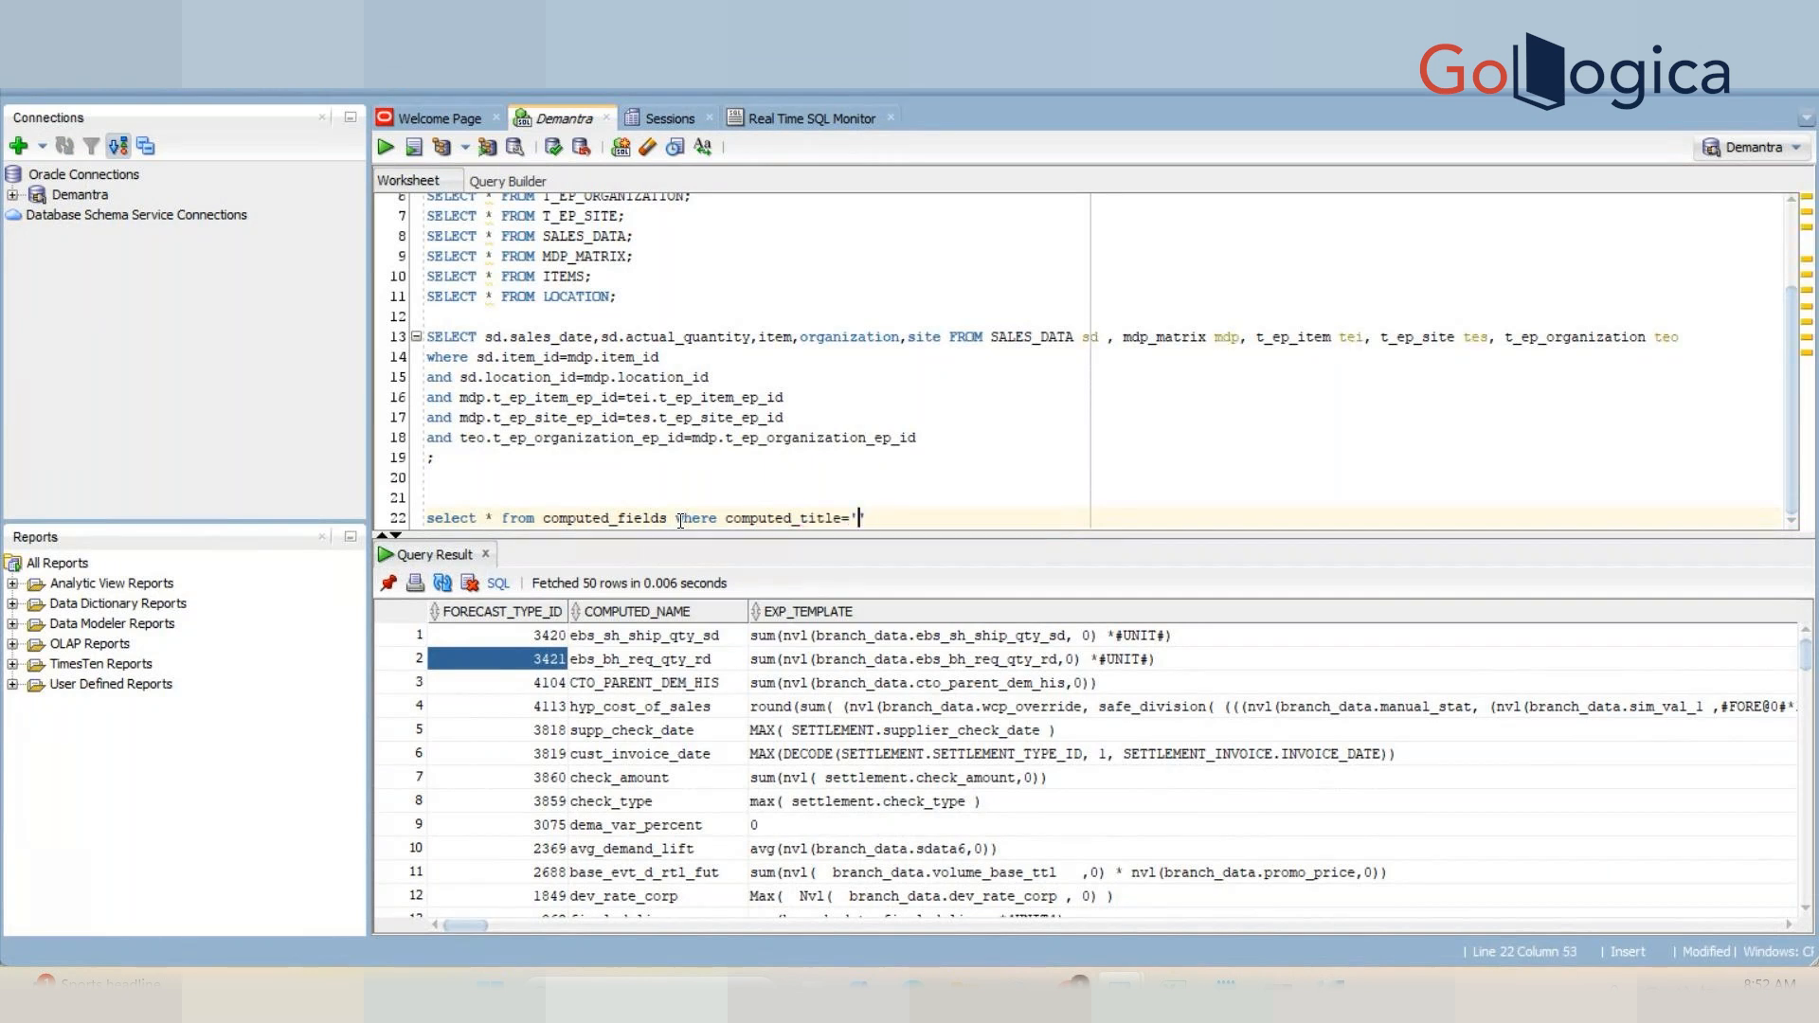
type("Histor")
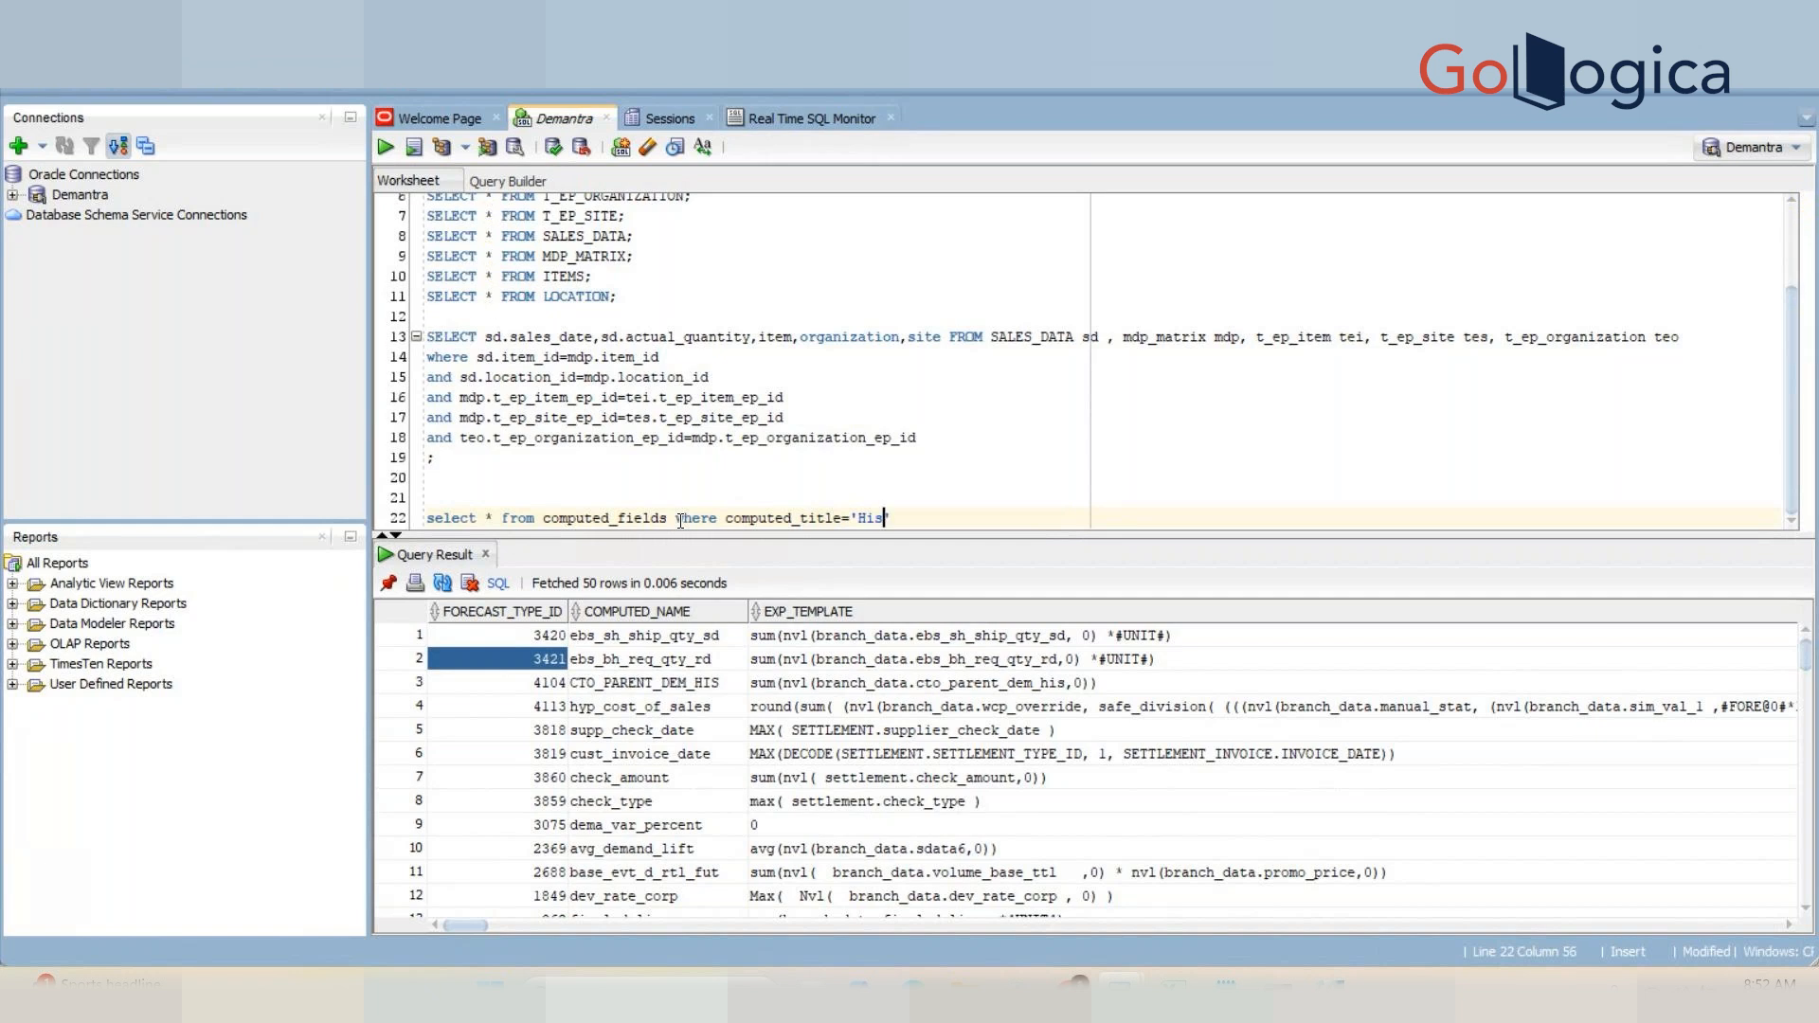
type("y")
key("End")
type(";")
key("ctrl+Return")
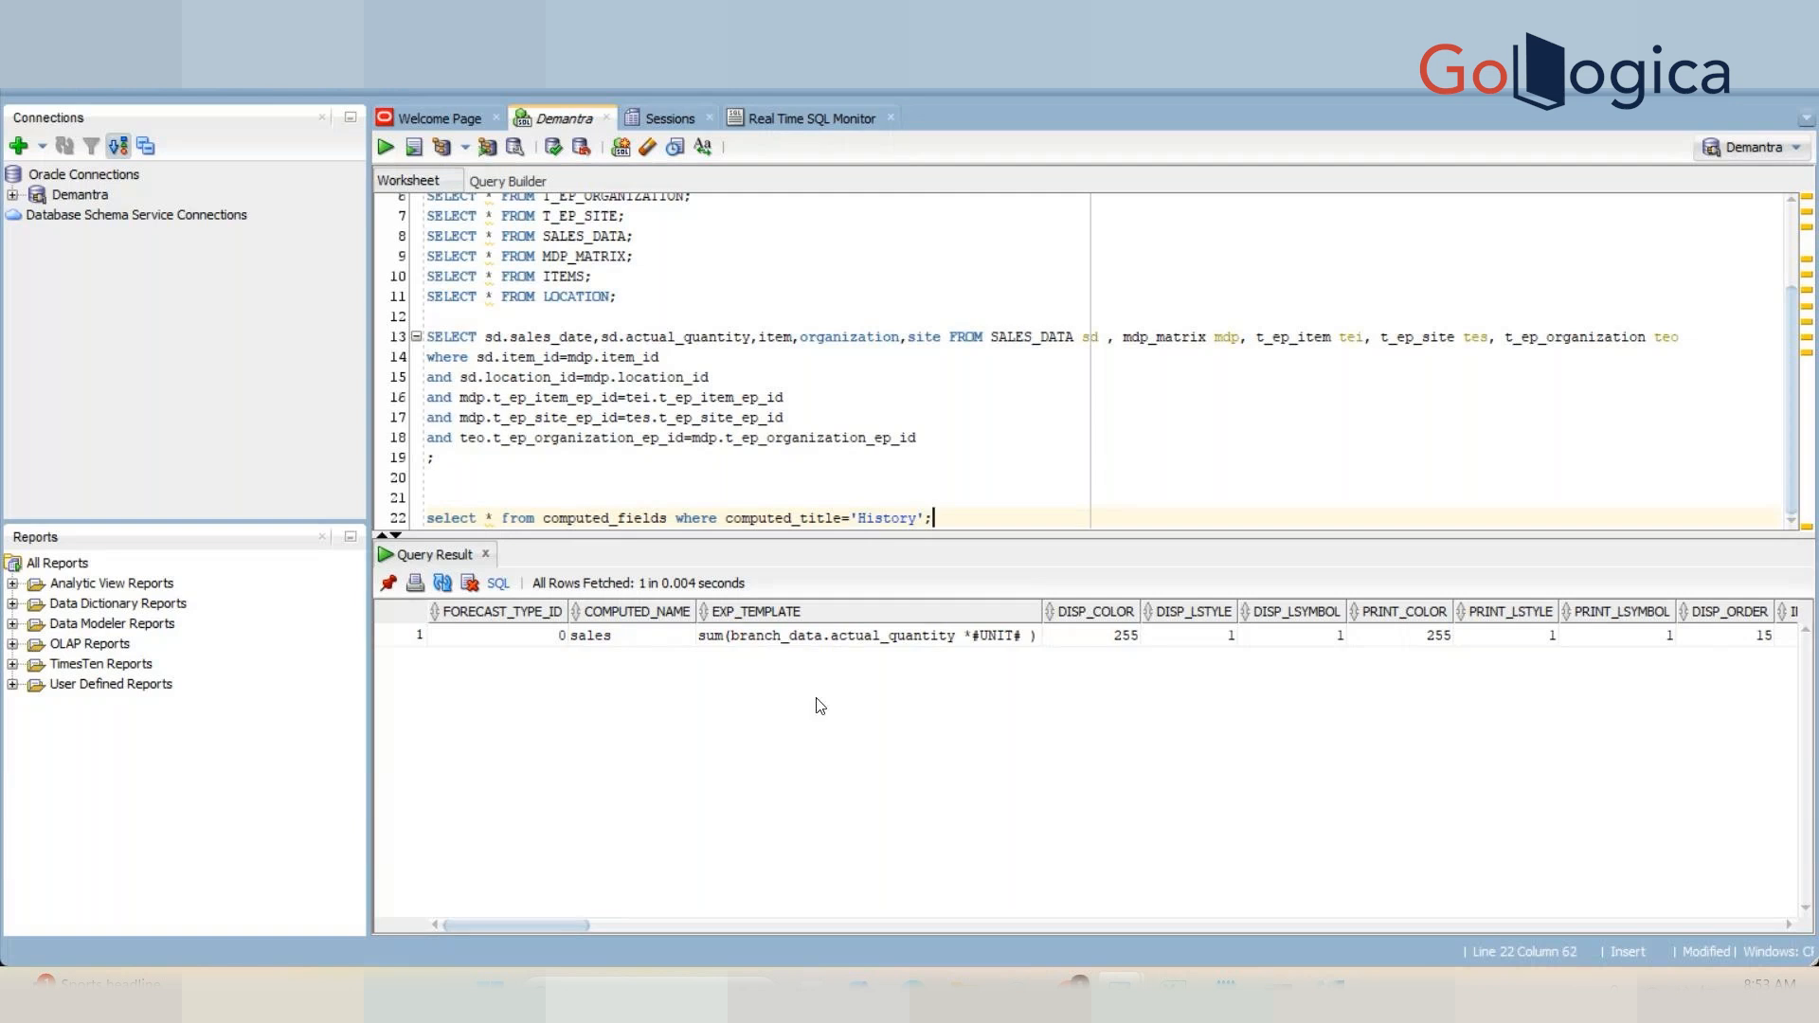
Step: Compare the History row's ID and COMPUTED_TITLE columns with the series editor's General Properties page
left_click(521, 646)
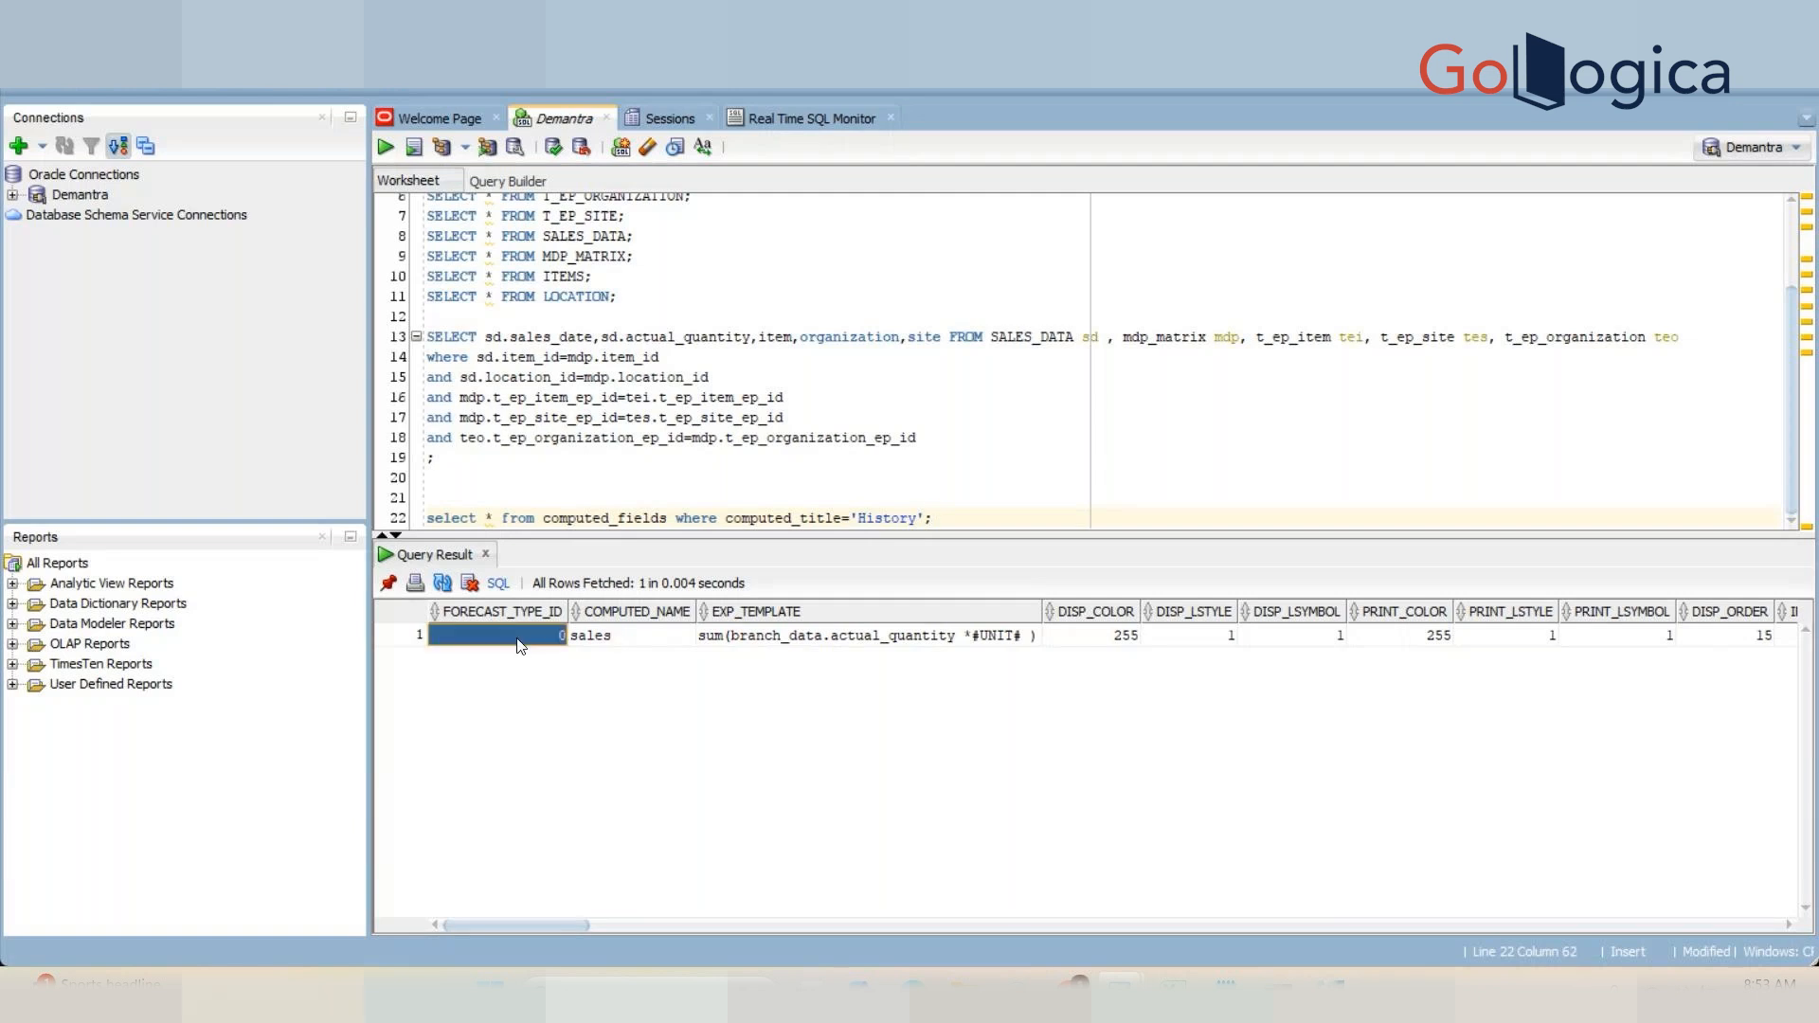
left_click(1332, 988)
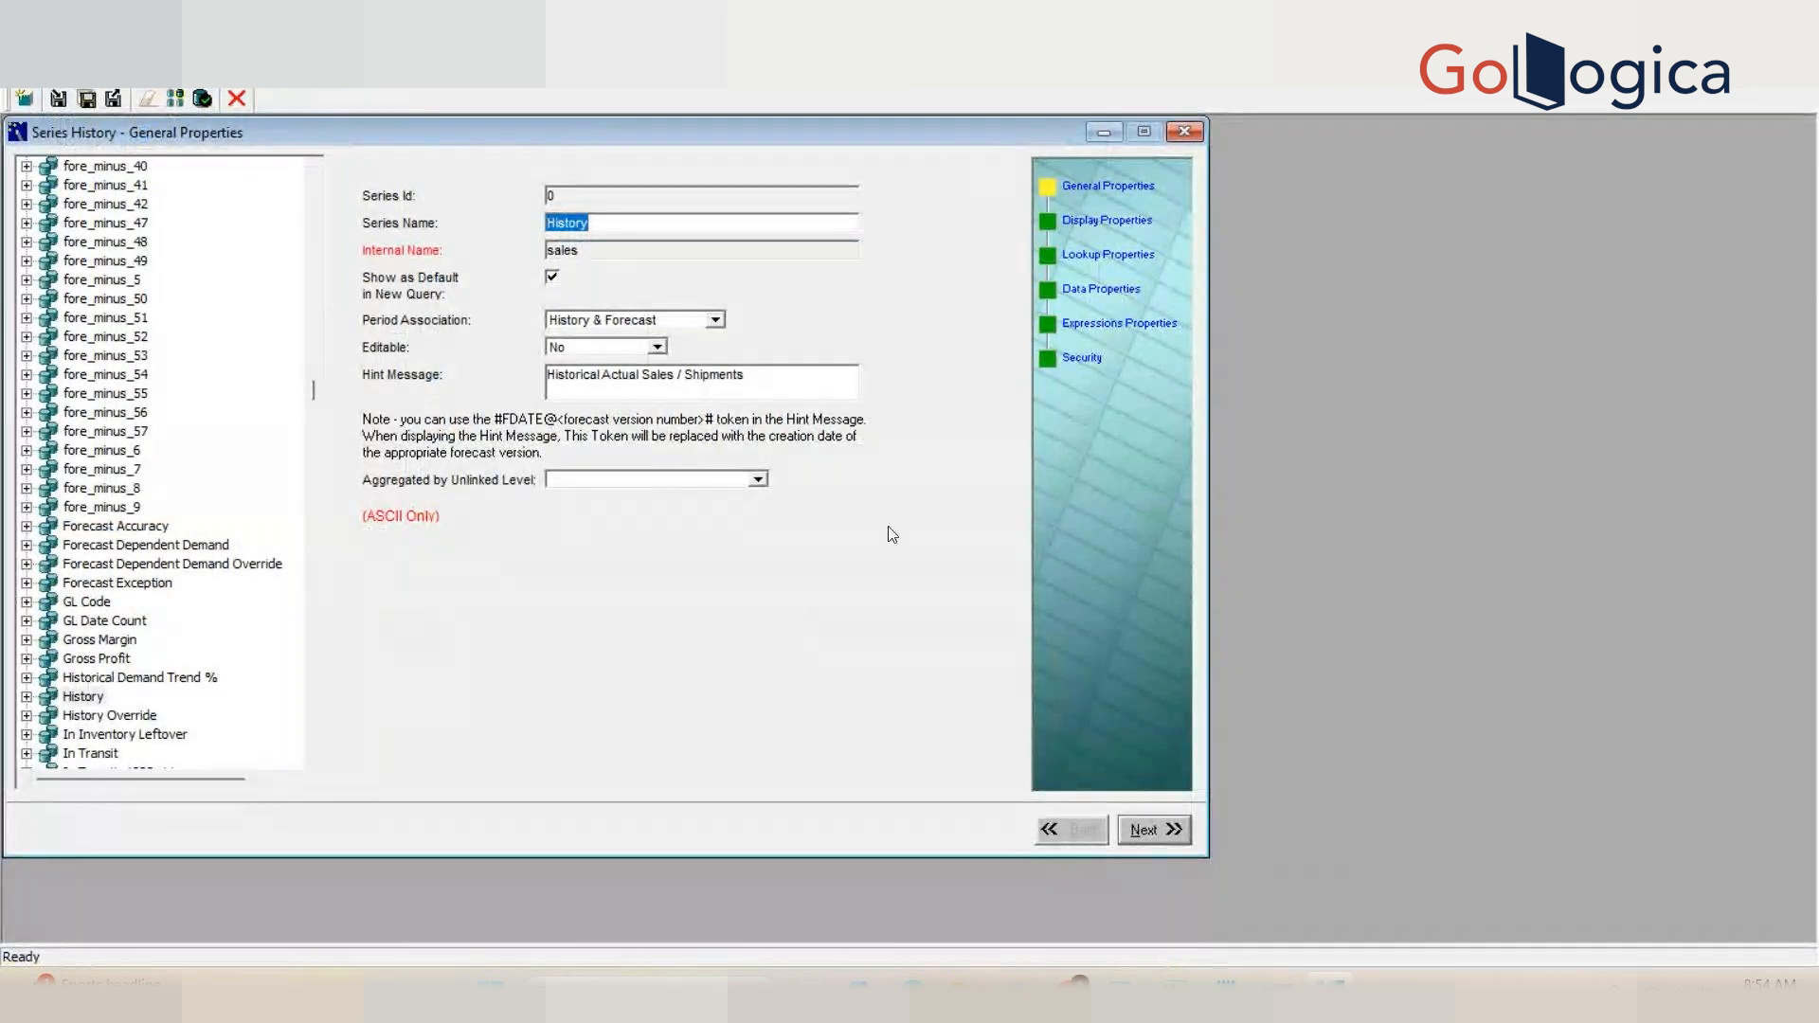
mouse_move(1120, 985)
left_click(1171, 882)
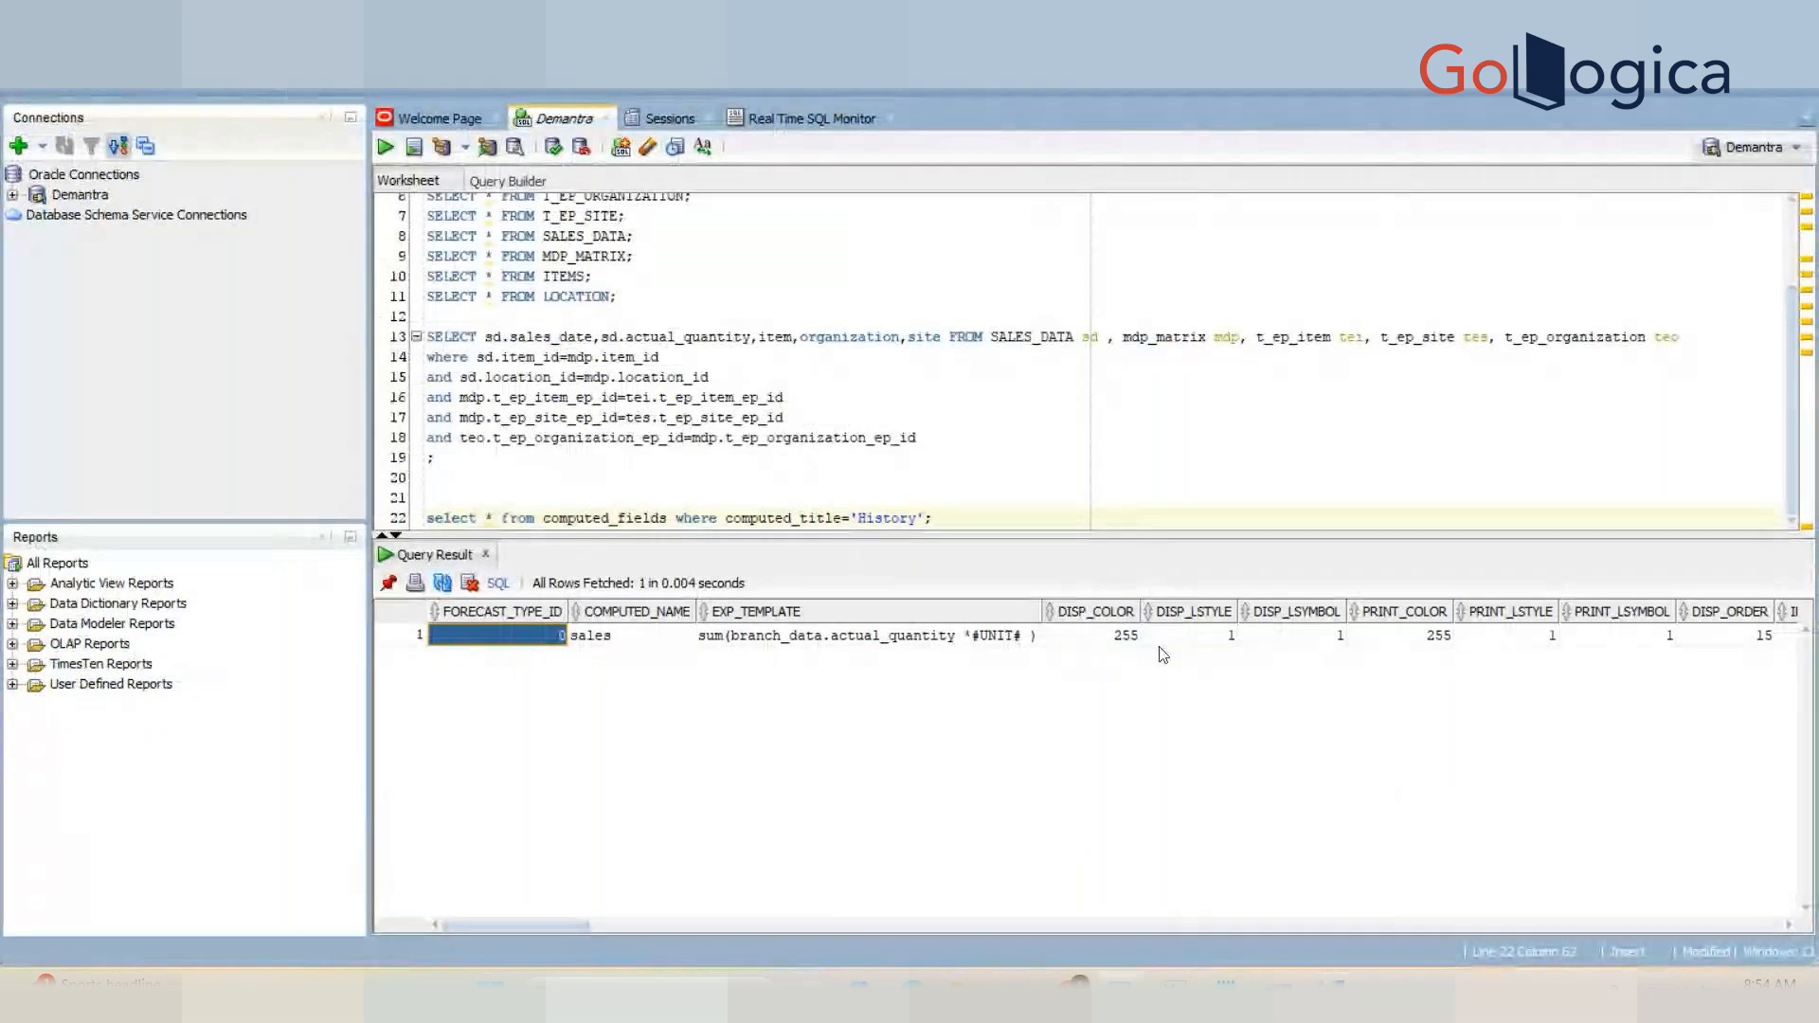
left_click(1080, 635)
key("Right")
key("Right")
key("Right")
key("Right")
key("Right")
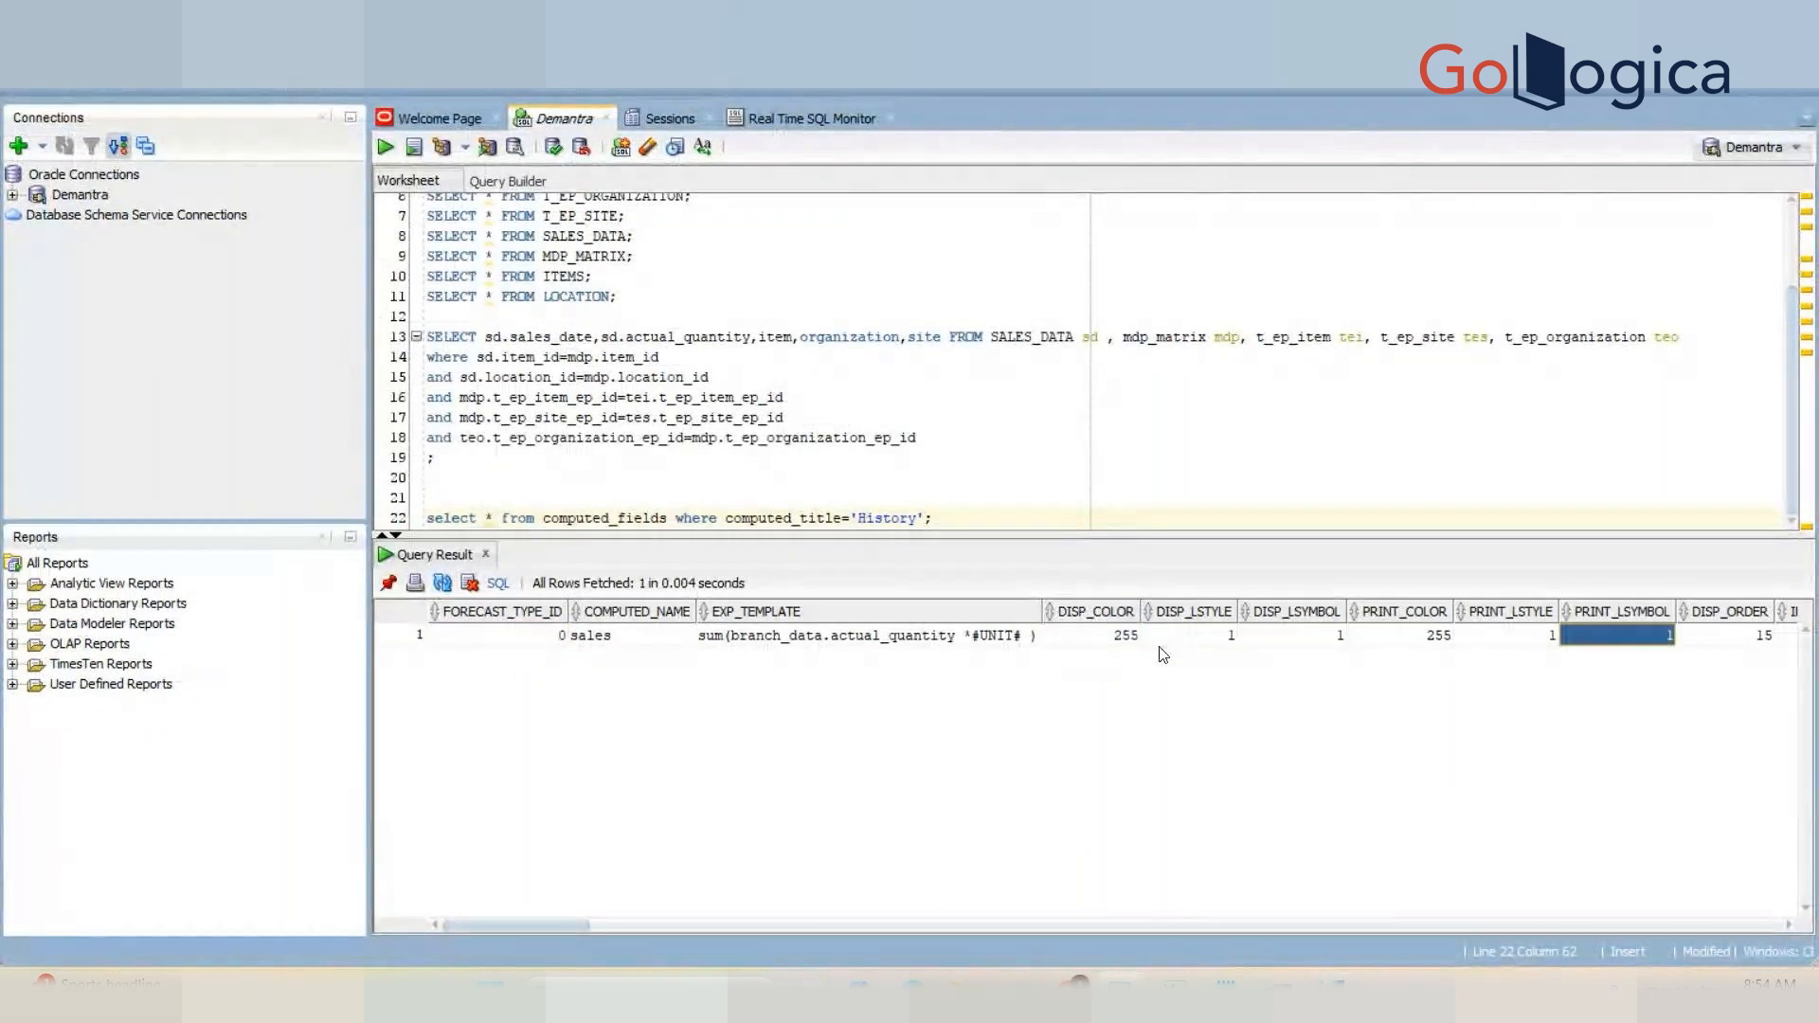
key("Right")
key("Right")
key("Right")
key("Right")
key("Right")
key("Right")
key("Right")
key("Right")
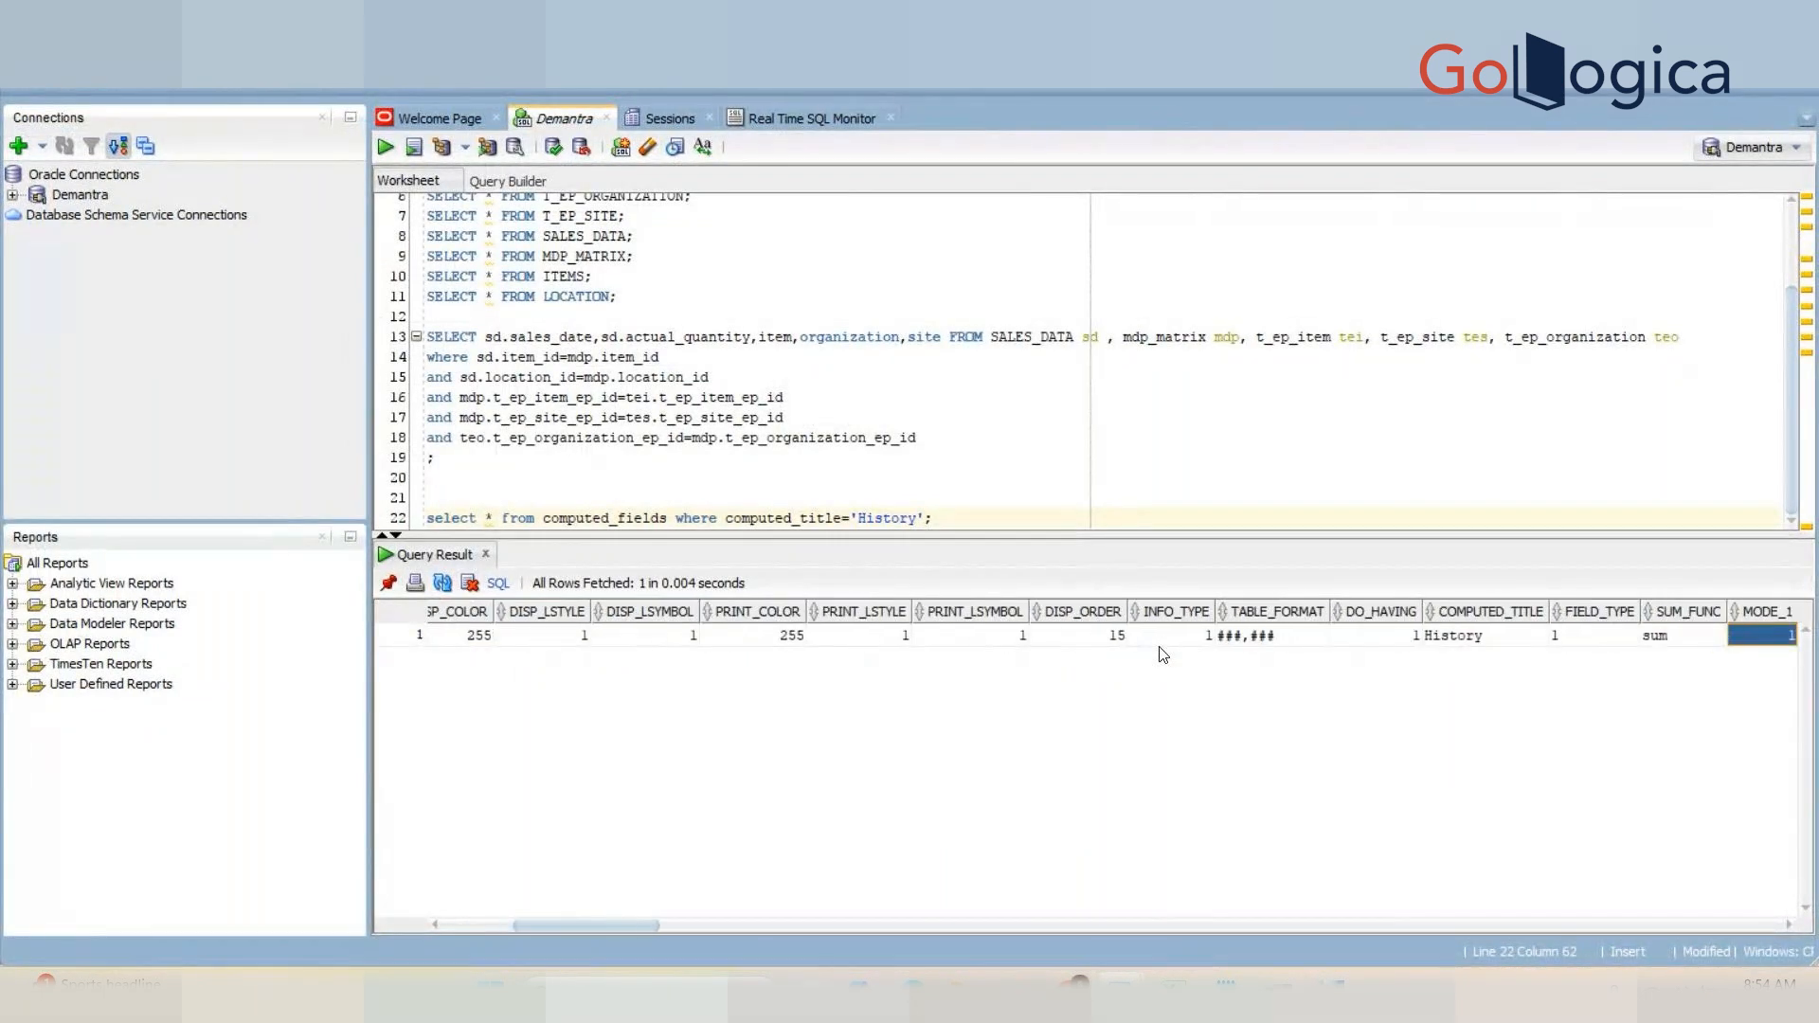
left_click(1499, 636)
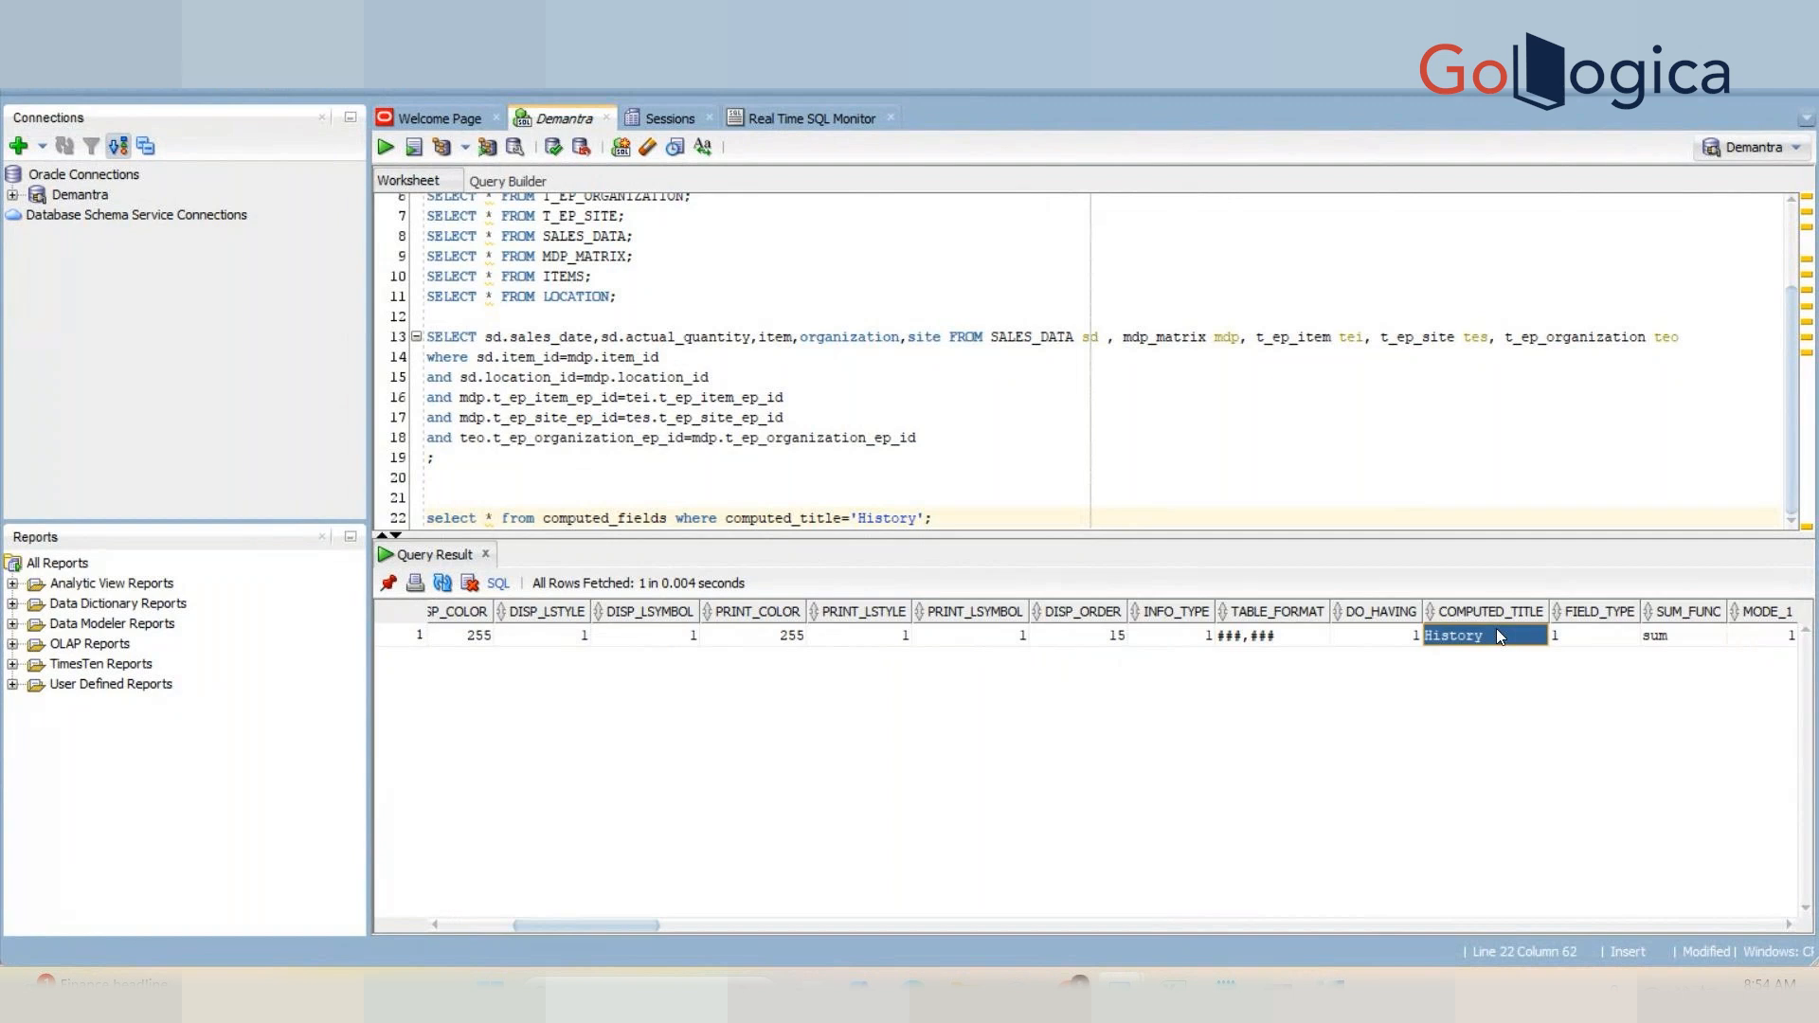
left_click(1332, 986)
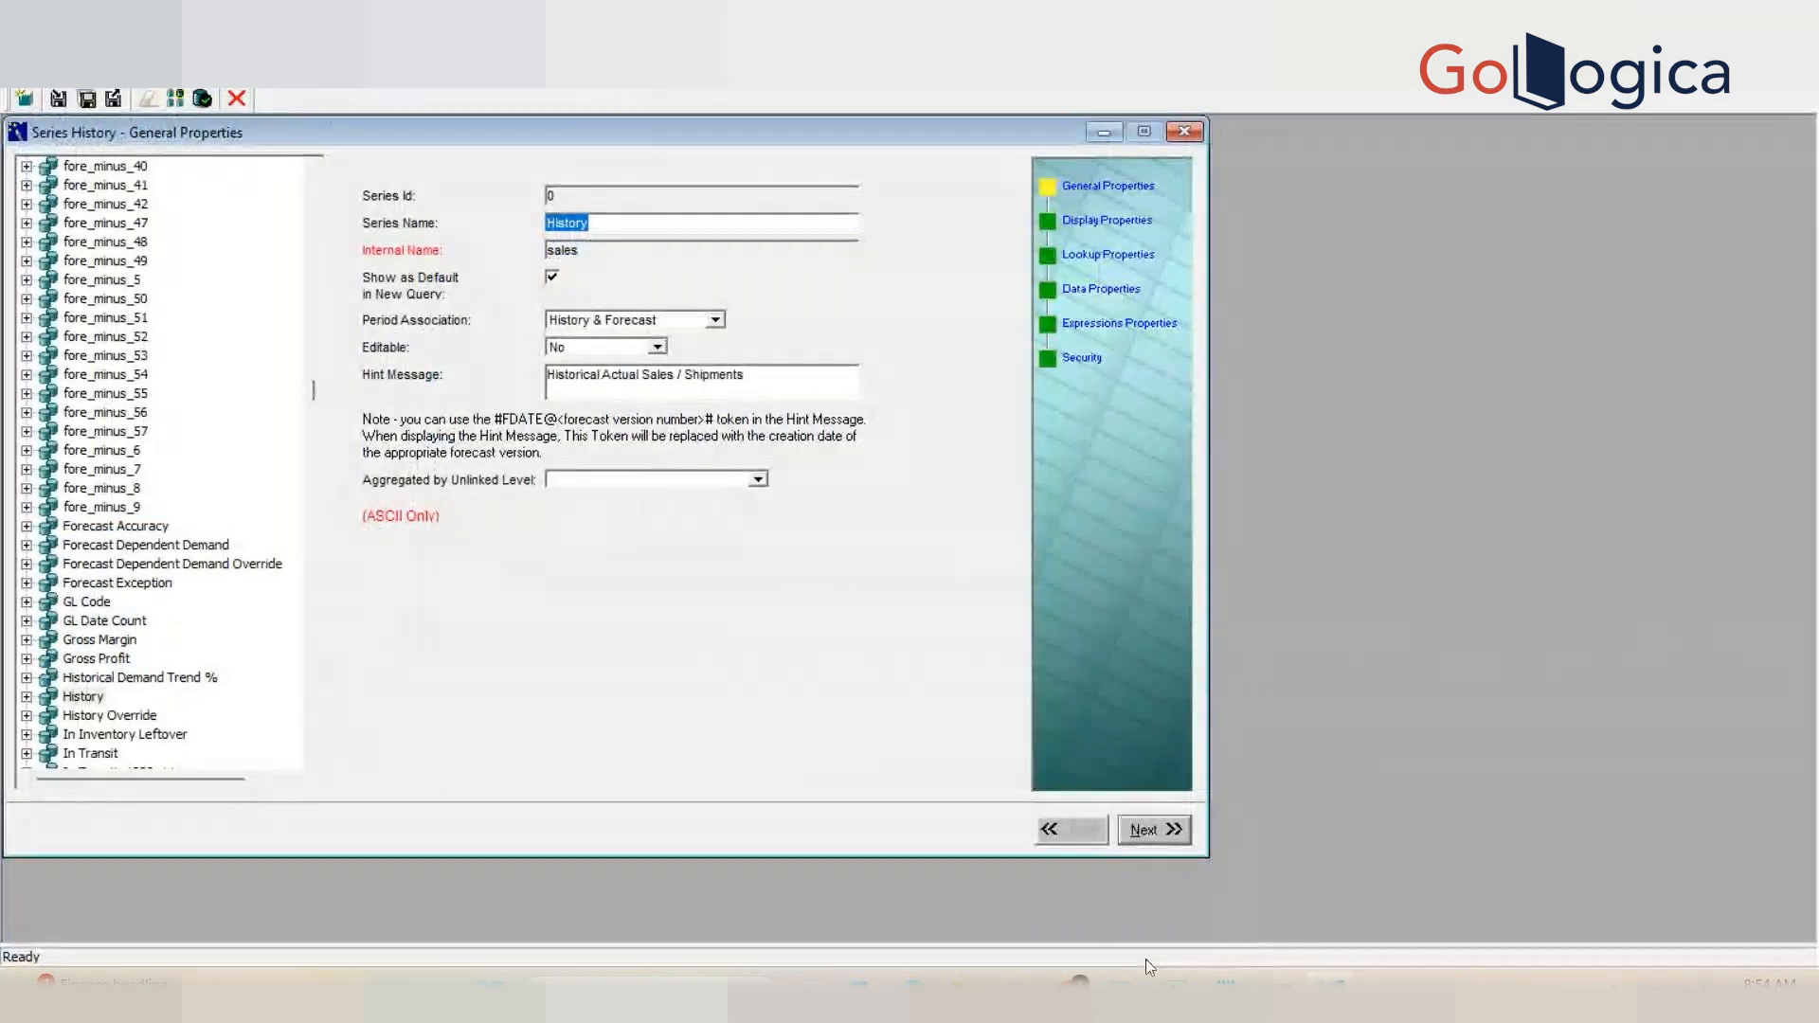
mouse_move(1150, 960)
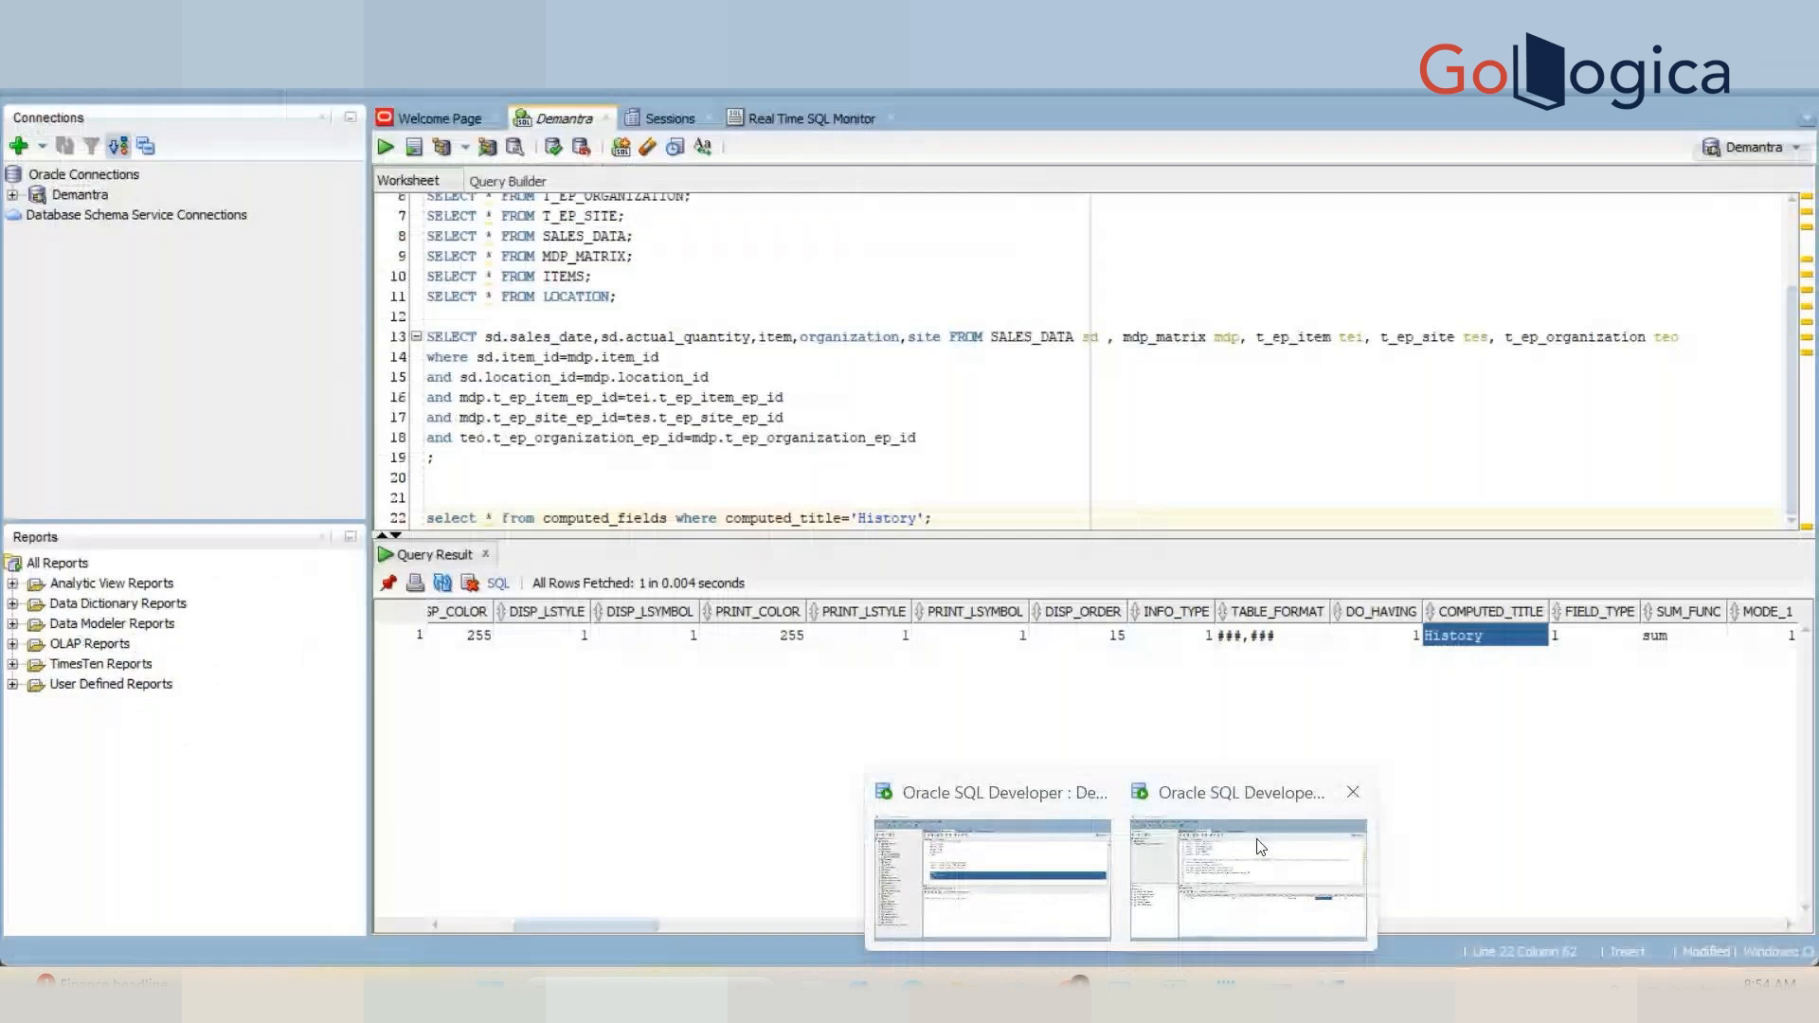
Step: Compare the row's COMPUTED_NAME column with the series' Internal Name in the series editor
left_click(1260, 847)
key("Left")
key("Left")
key("Left")
key("Left")
key("Left")
key("Left")
key("Left")
key("Left")
key("Left")
key("Left")
key("Left")
key("Left")
key("Left")
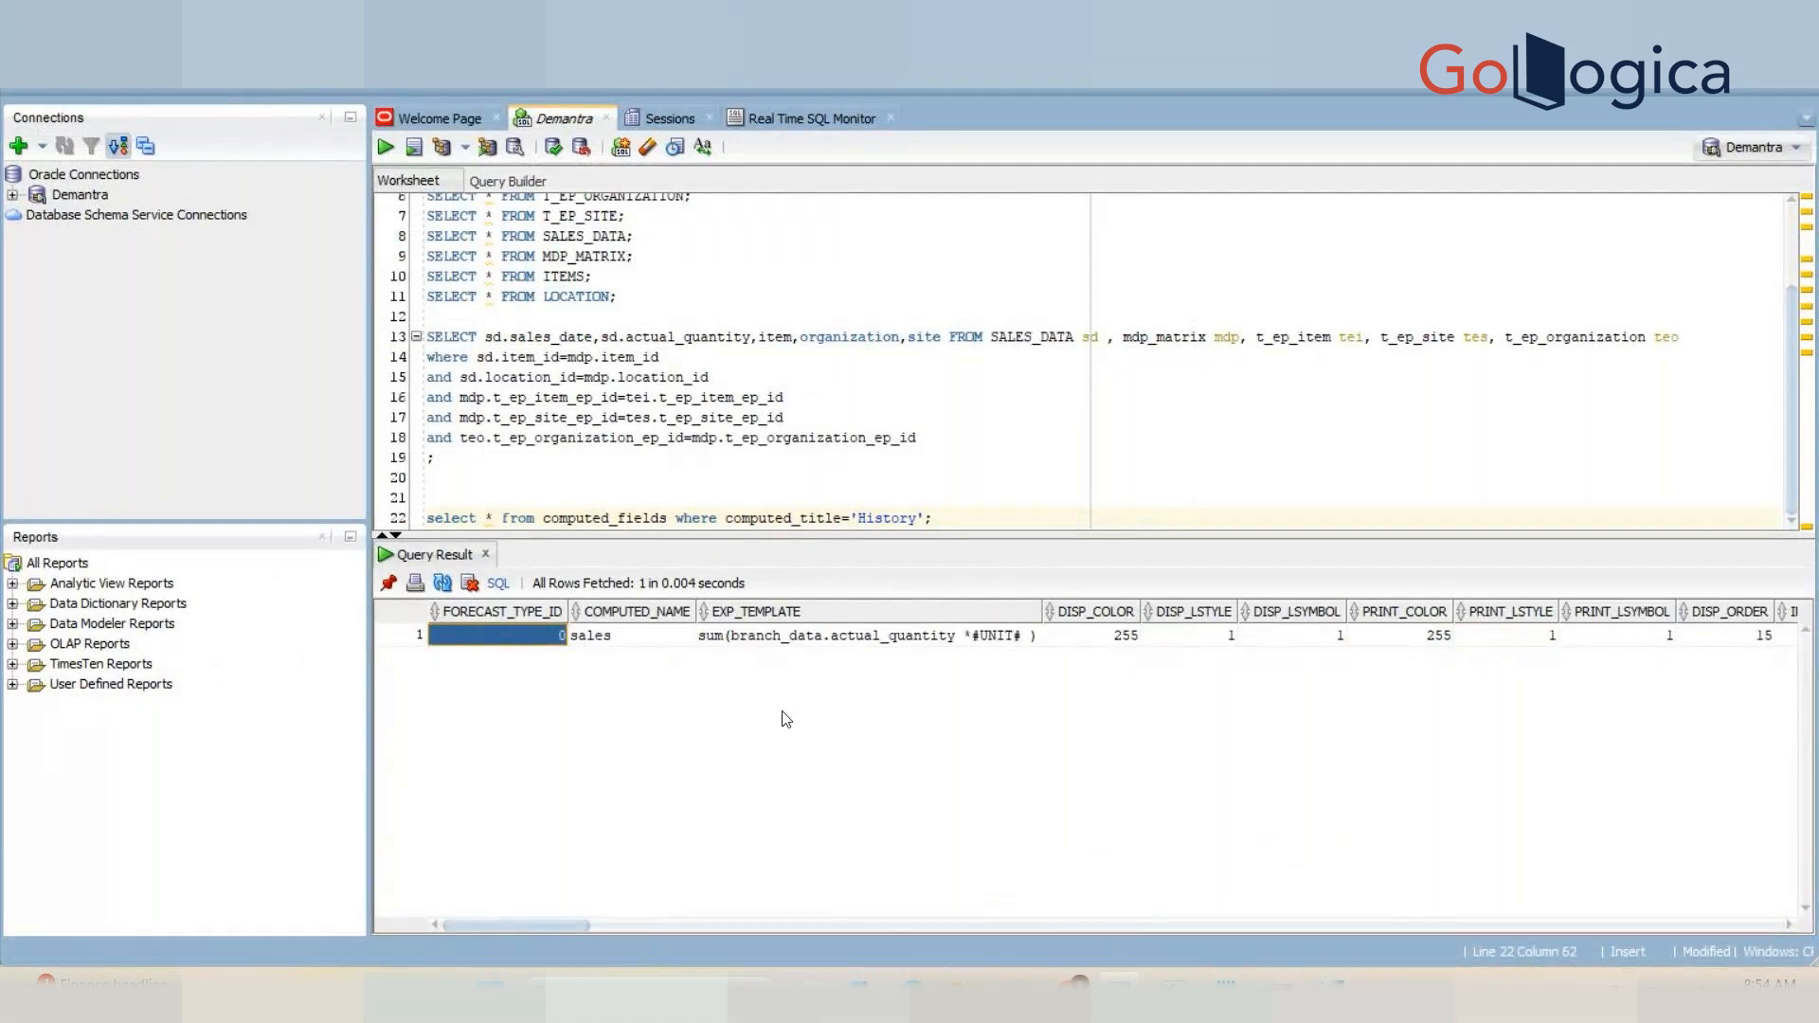
left_click(651, 637)
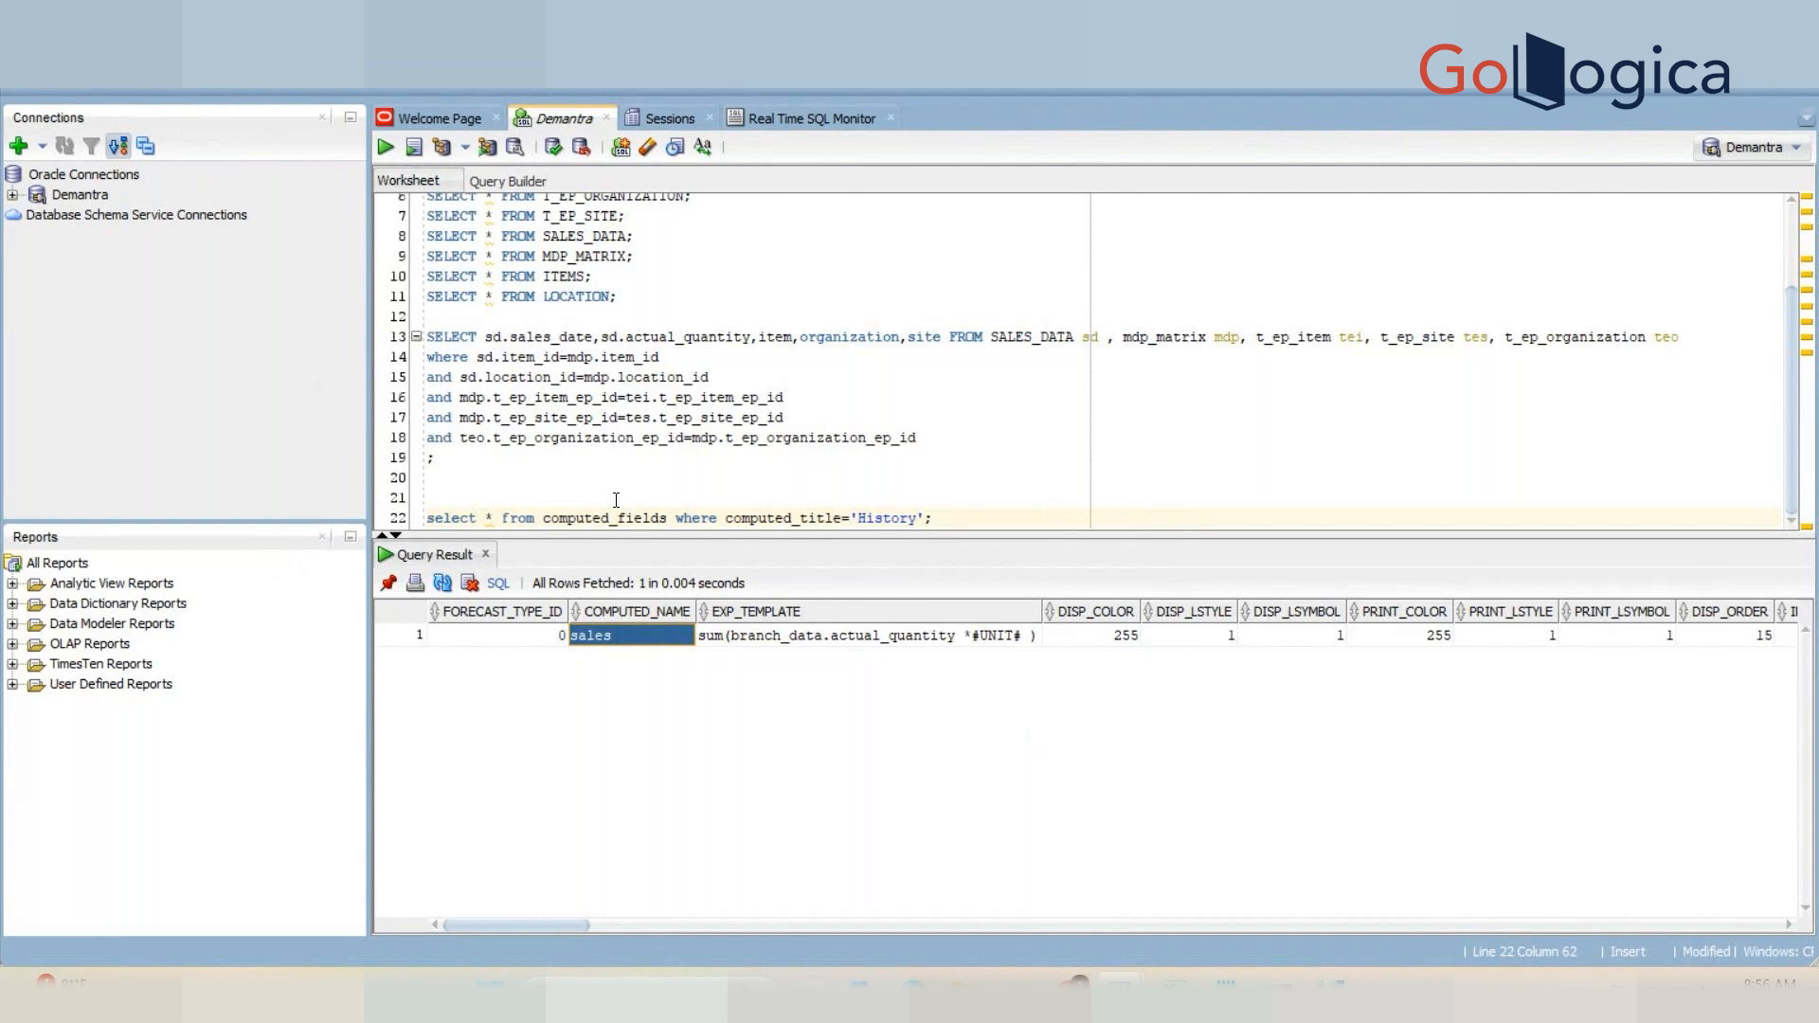
key("alt+Tab")
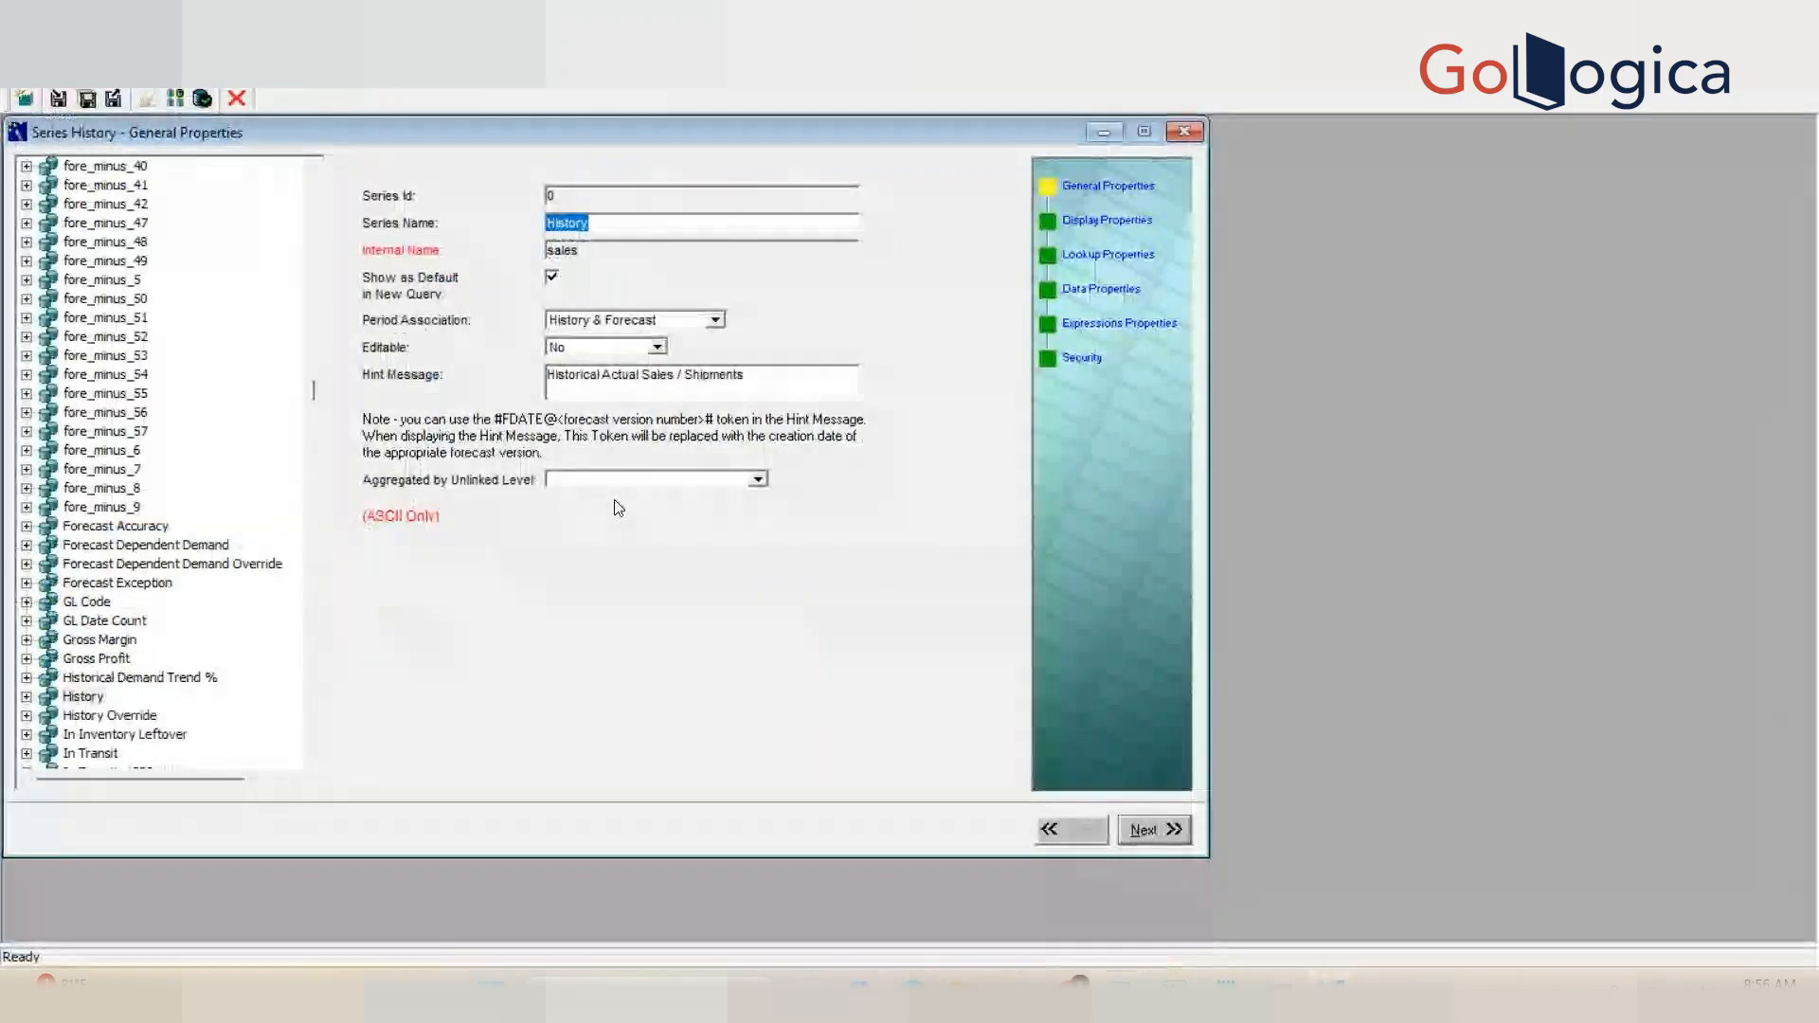
key("alt+Tab")
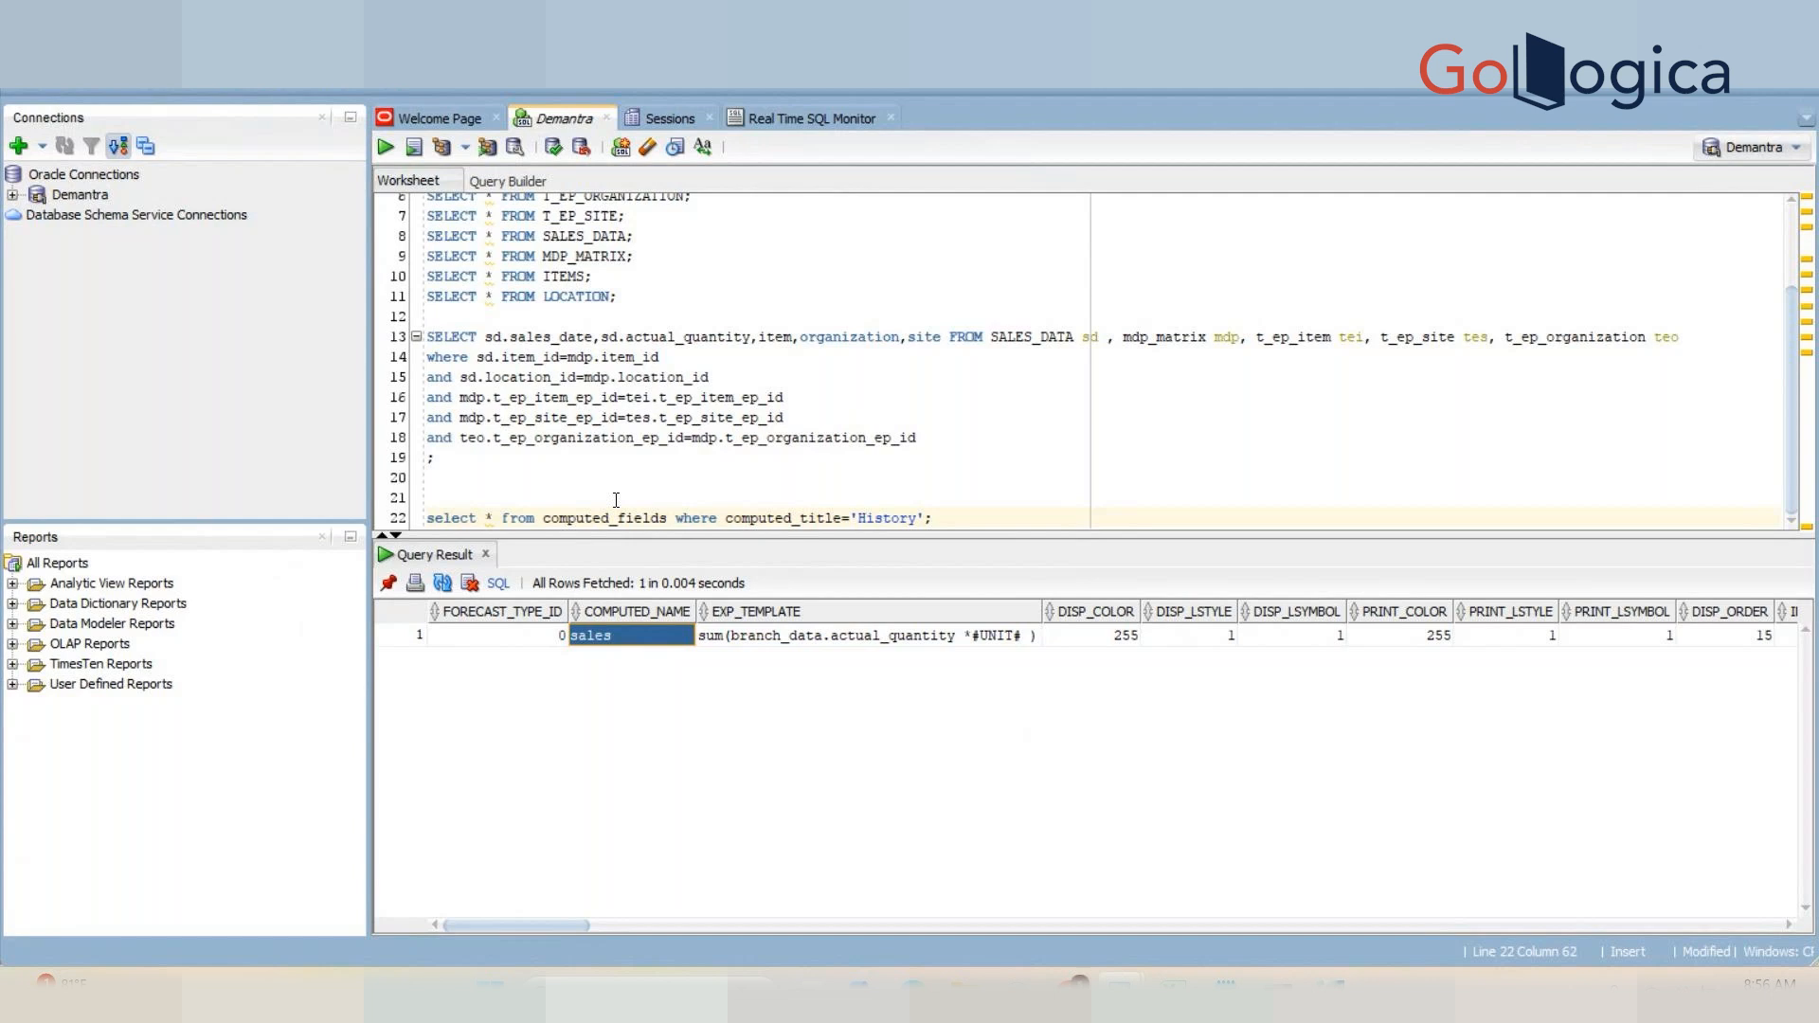
key("alt+Tab")
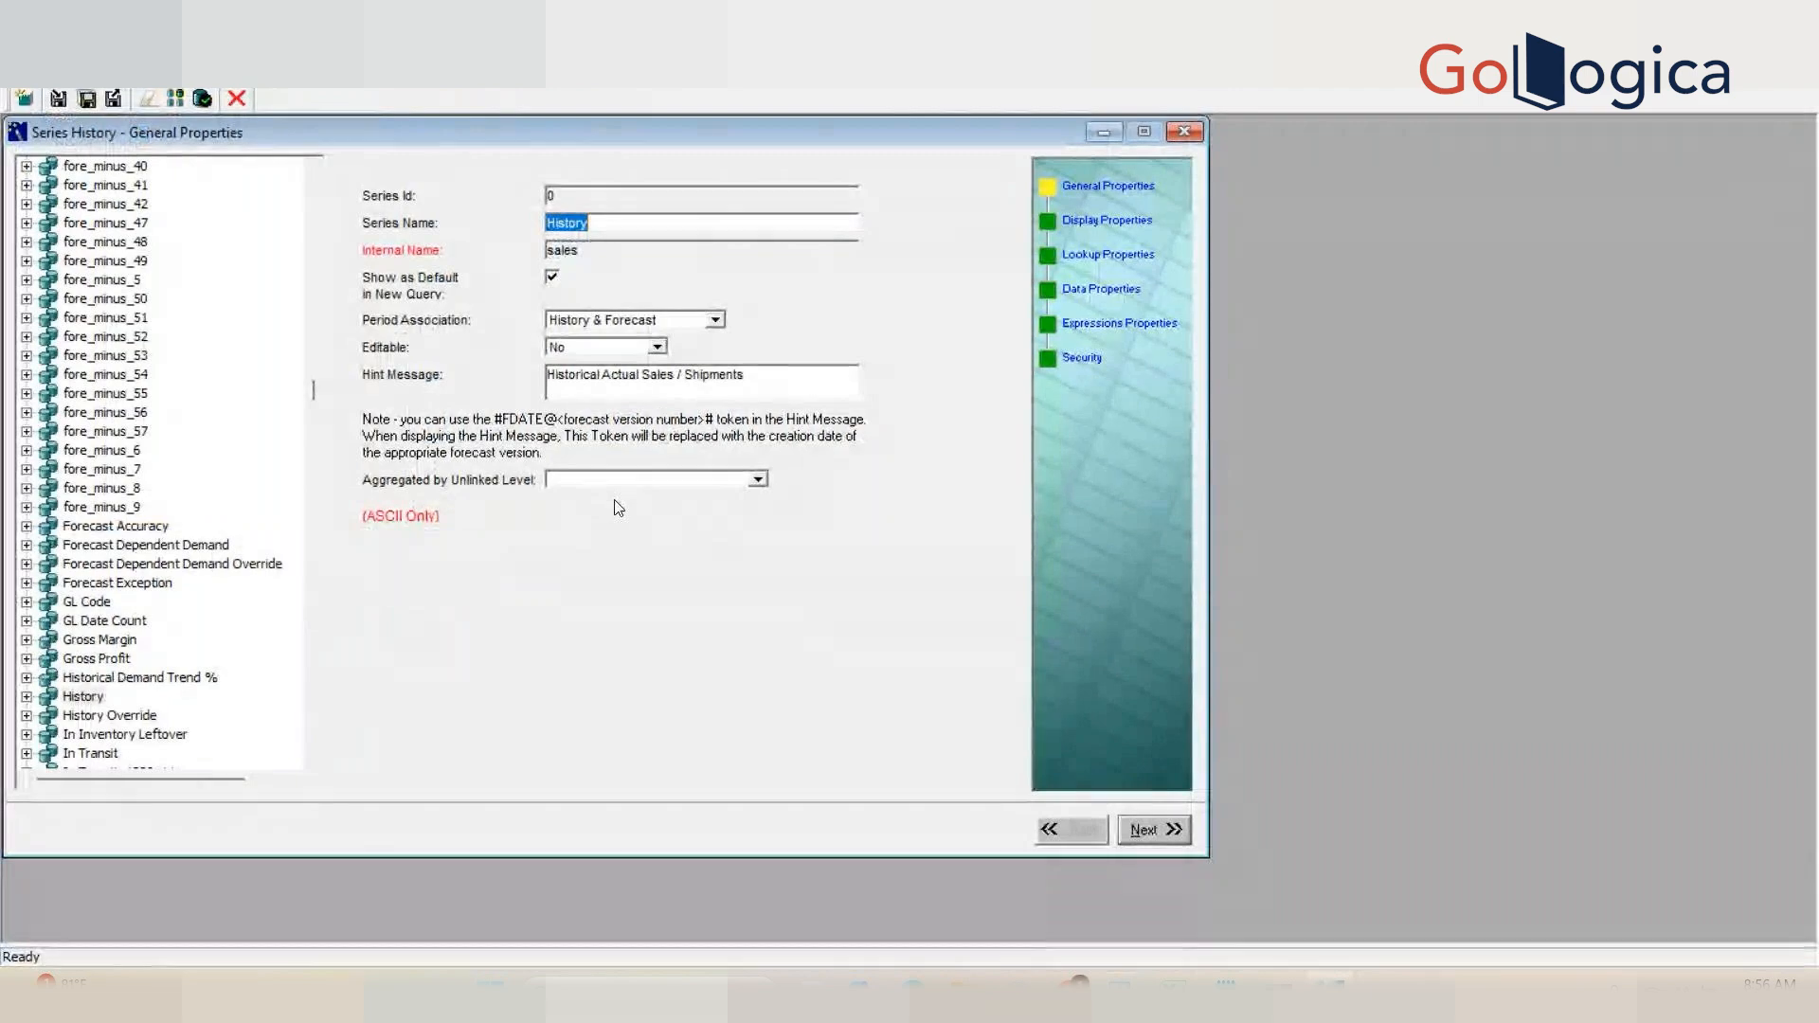
key("alt+Tab")
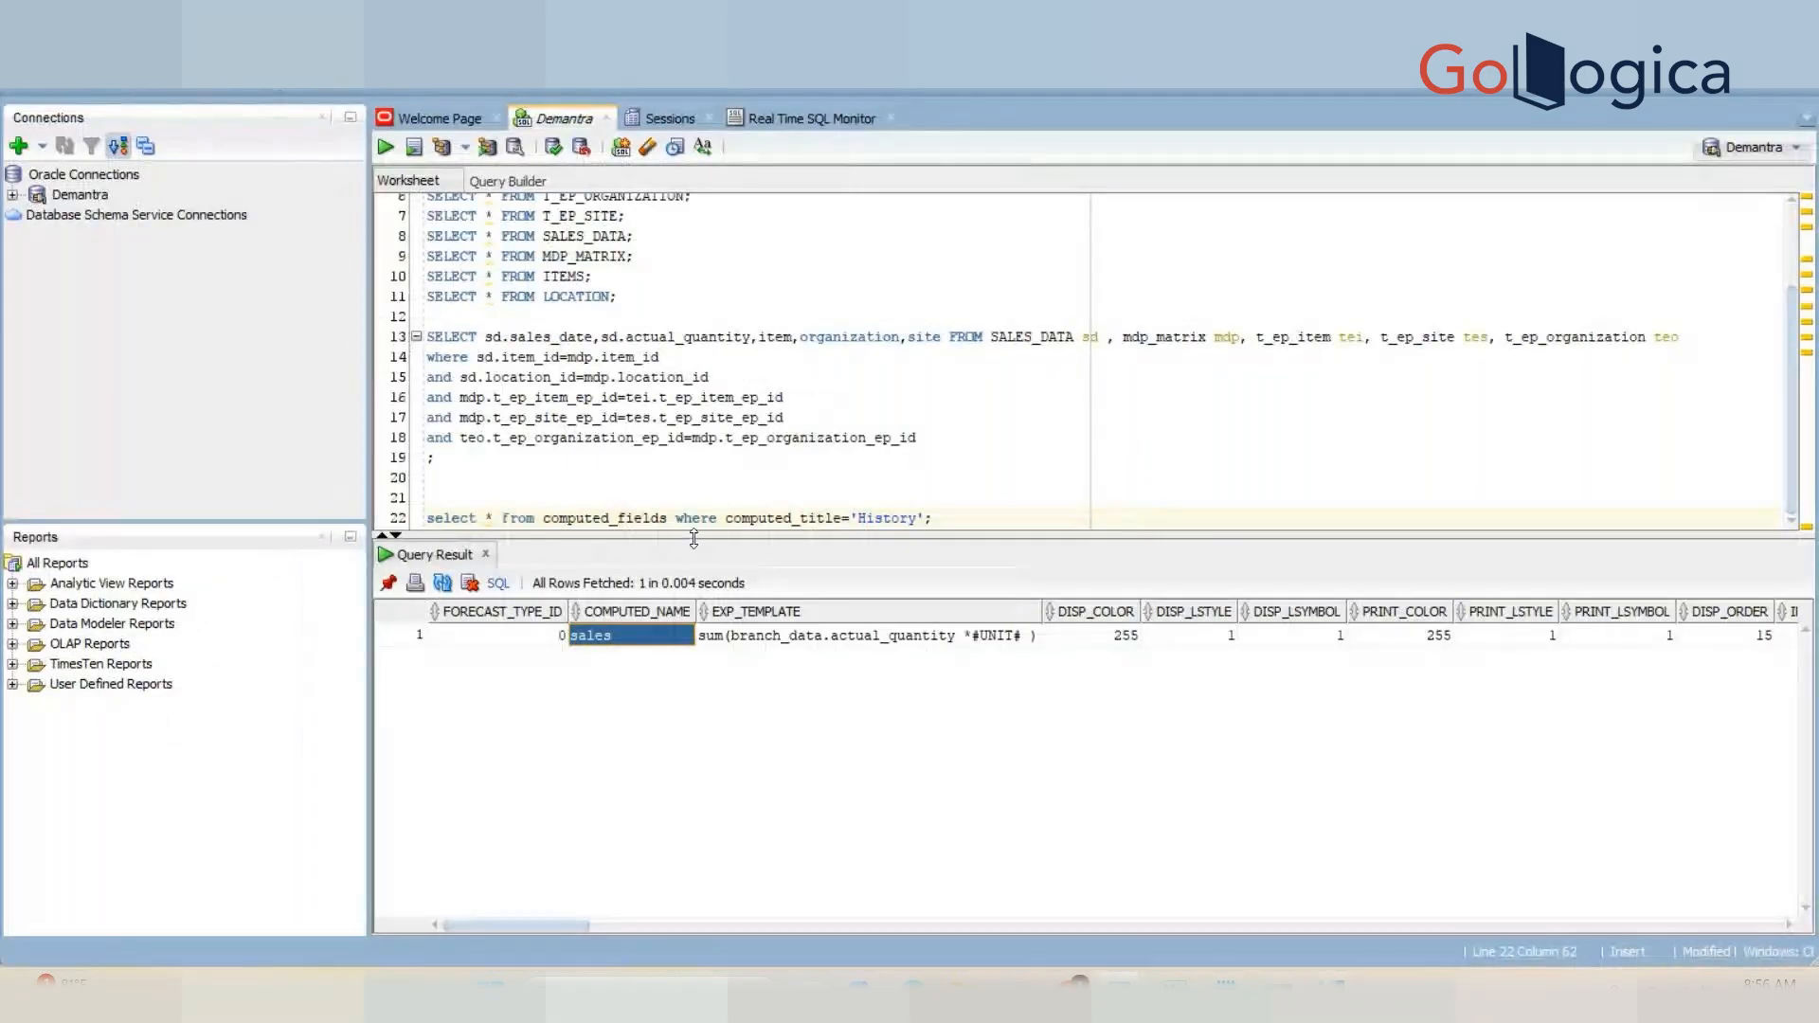
Step: Scroll across the History row's columns to examine WEB_FORMULA, DBNAME and HIST_PRED_TYPE
left_click(1391, 635)
key("Right")
key("Right")
key("Right")
key("Right")
key("Right")
key("Right")
key("Right")
key("Right")
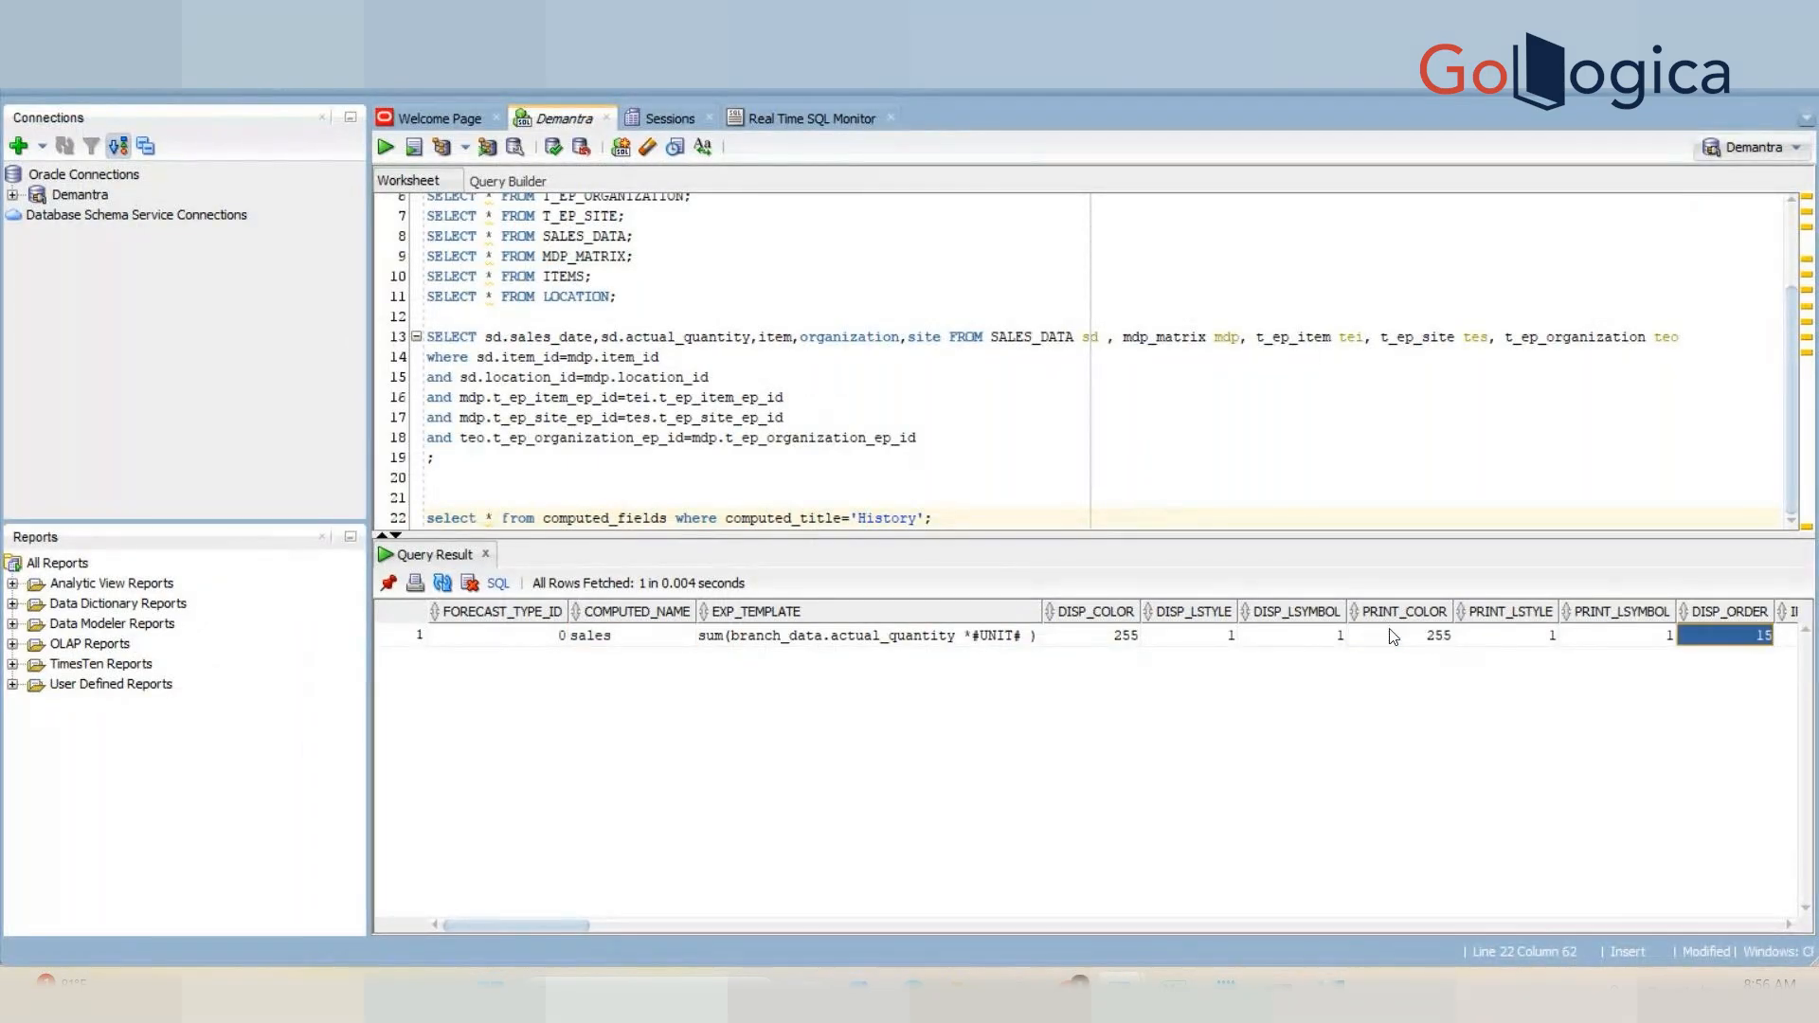
key("Right")
key("Right")
key("Right")
key("Right")
key("Right")
key("Right")
key("Right")
key("Right")
key("Right")
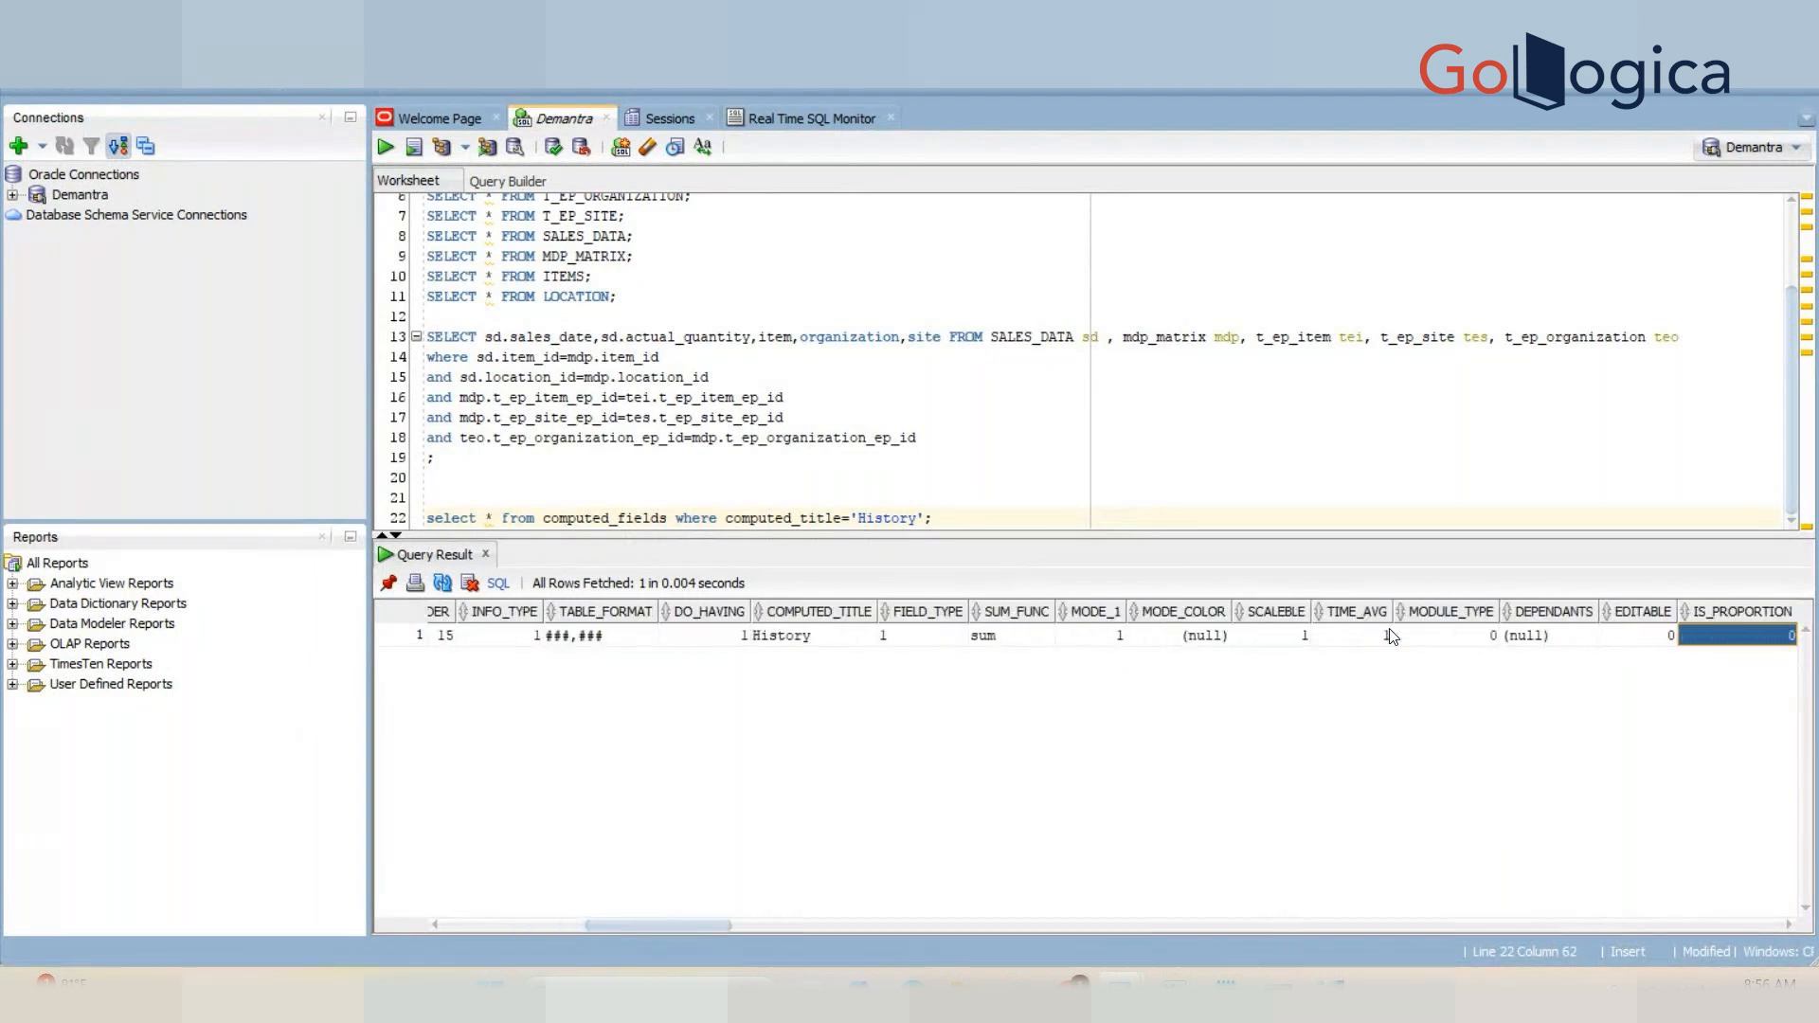
key("Right")
key("Right")
key("Right")
key("Right")
key("Right")
key("Right")
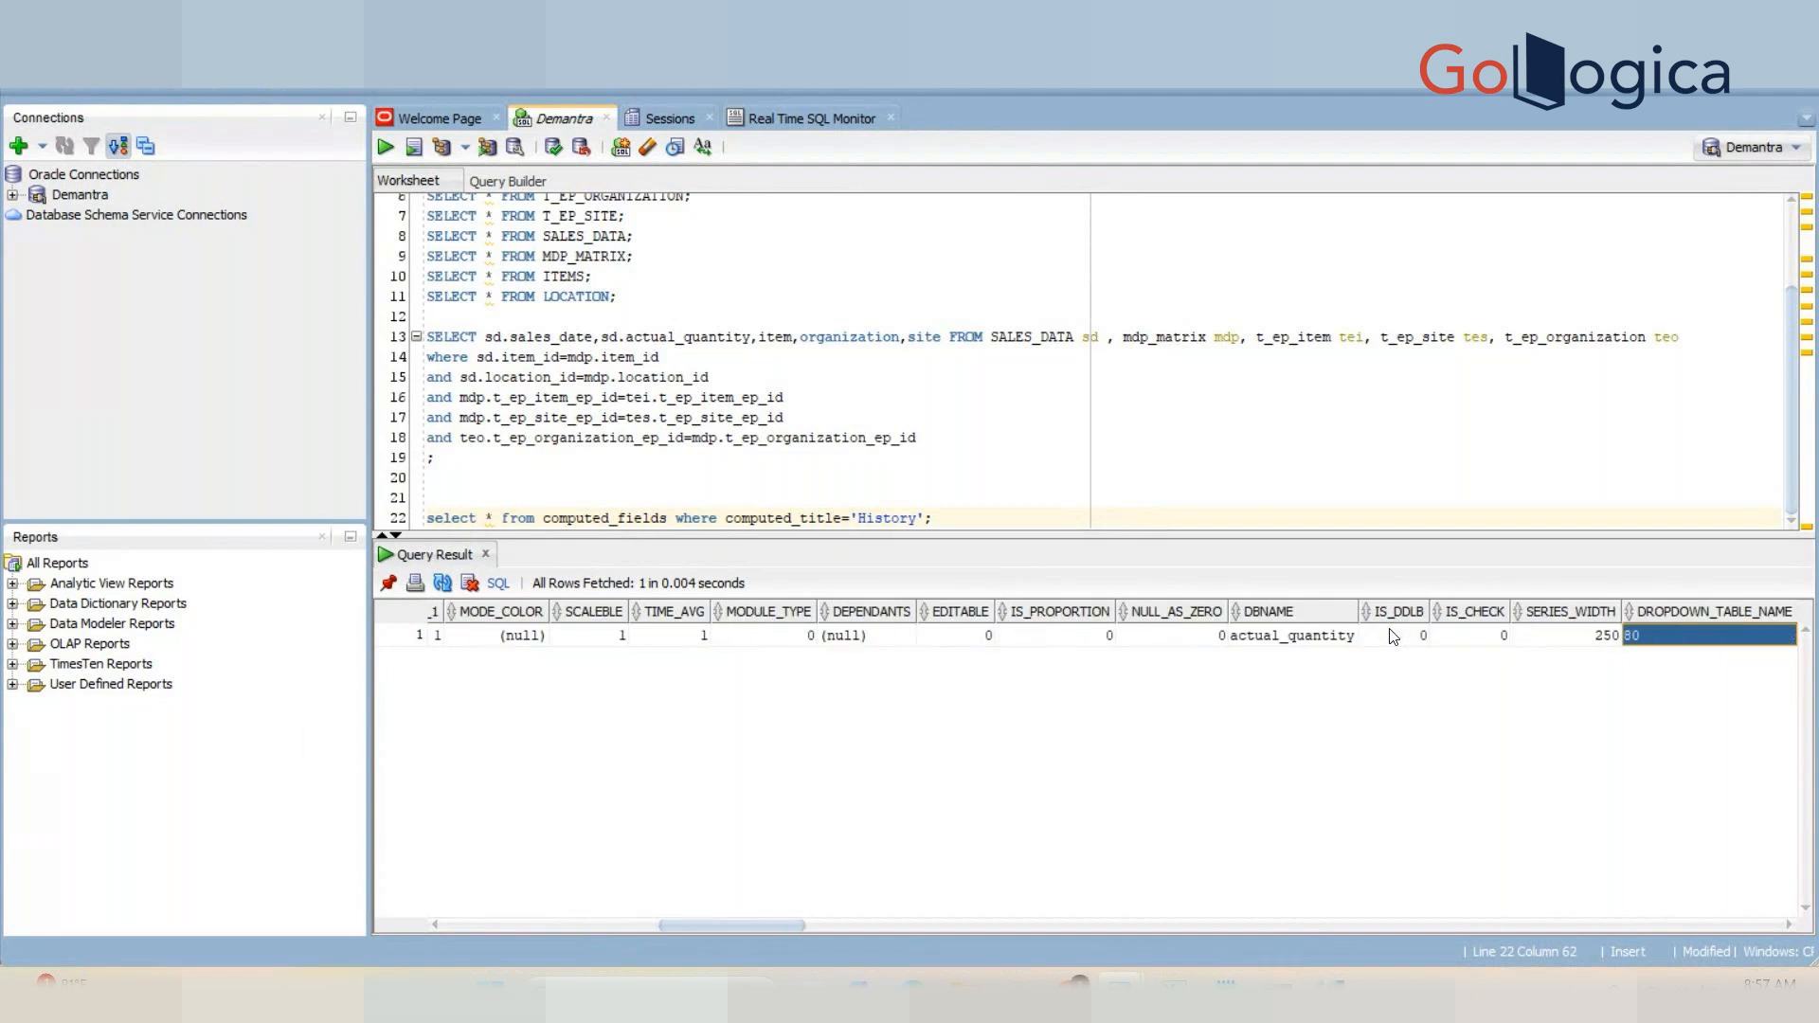
key("Right")
key("Right")
key("Right")
key("Right")
key("Right")
key("Right")
key("Right")
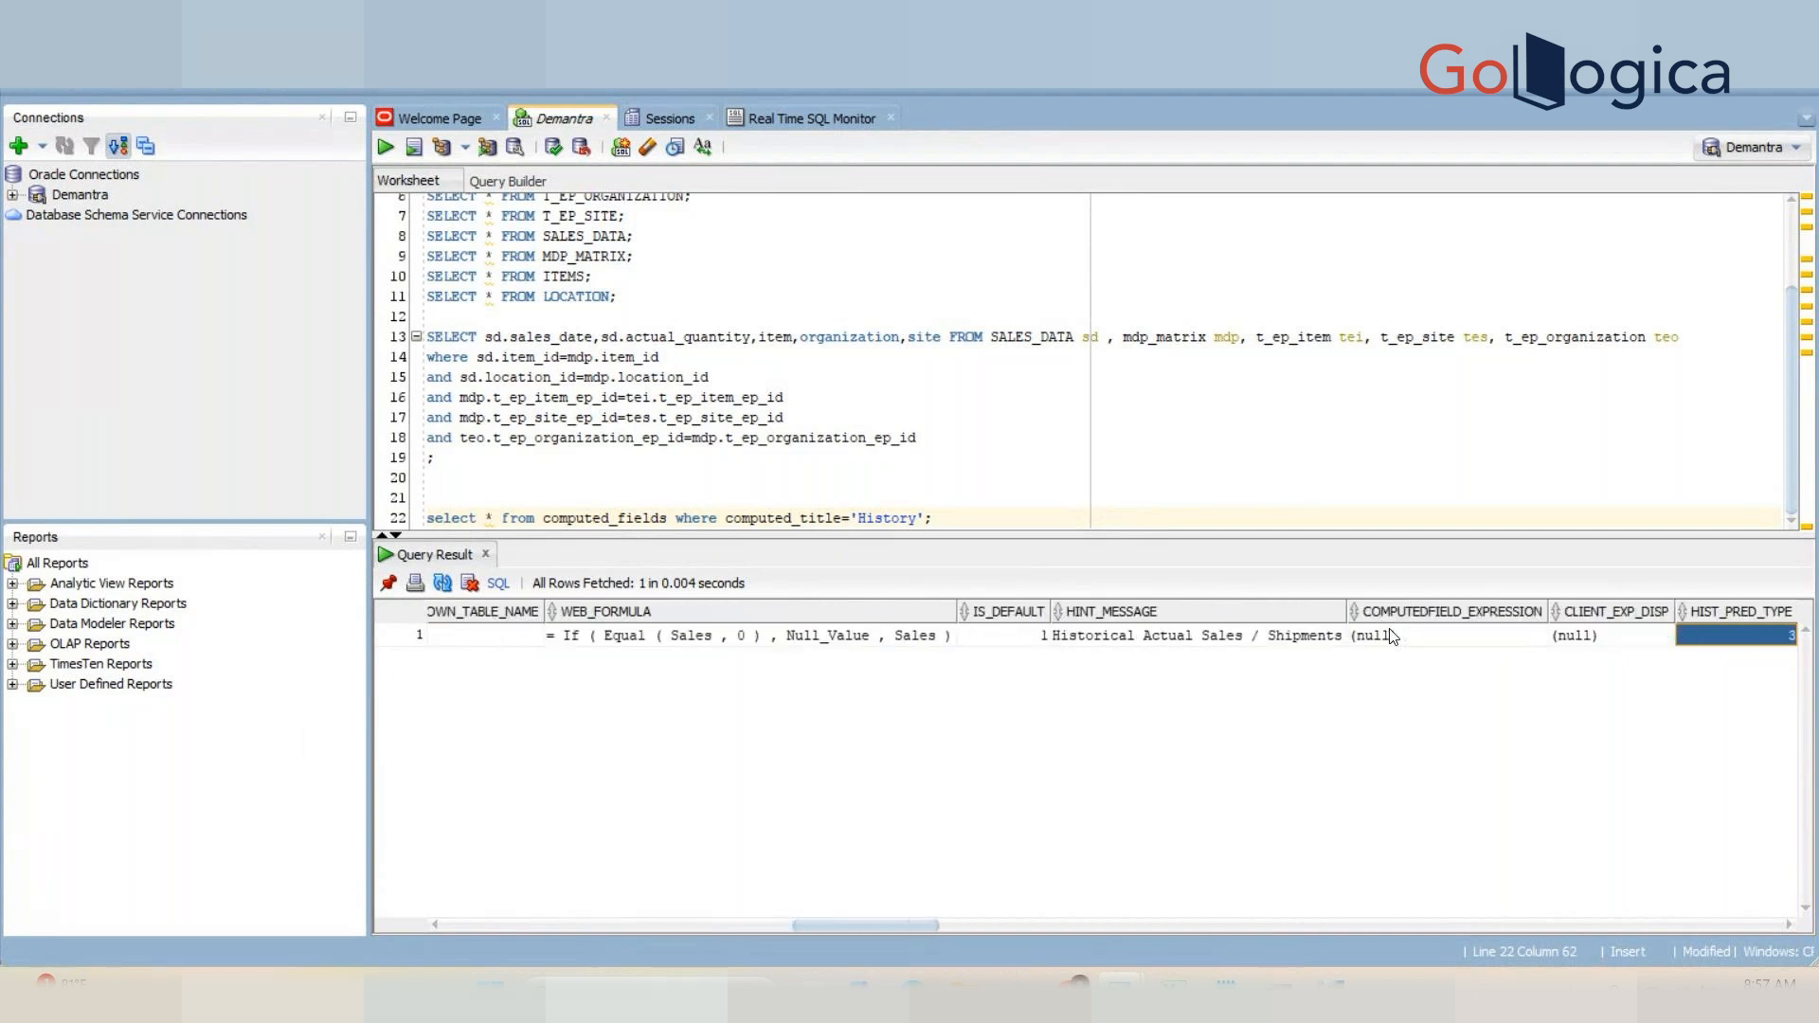
key("Right")
key("Right")
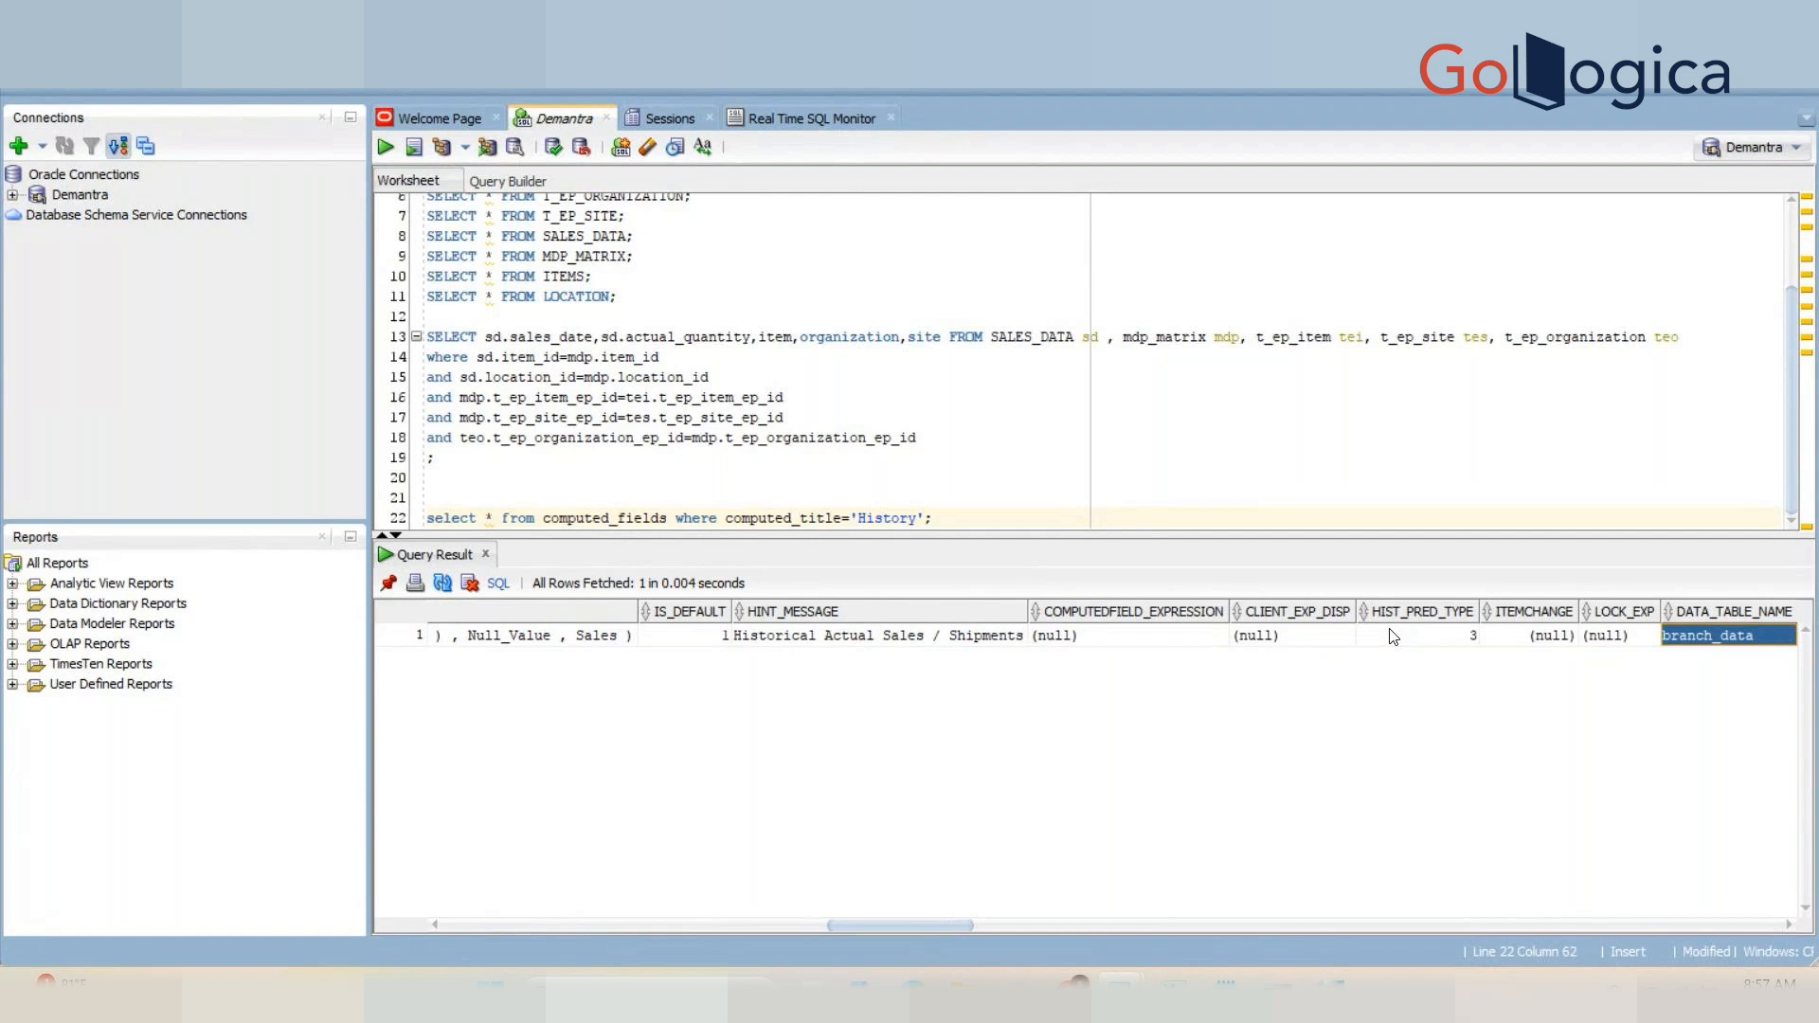
left_click(1393, 636)
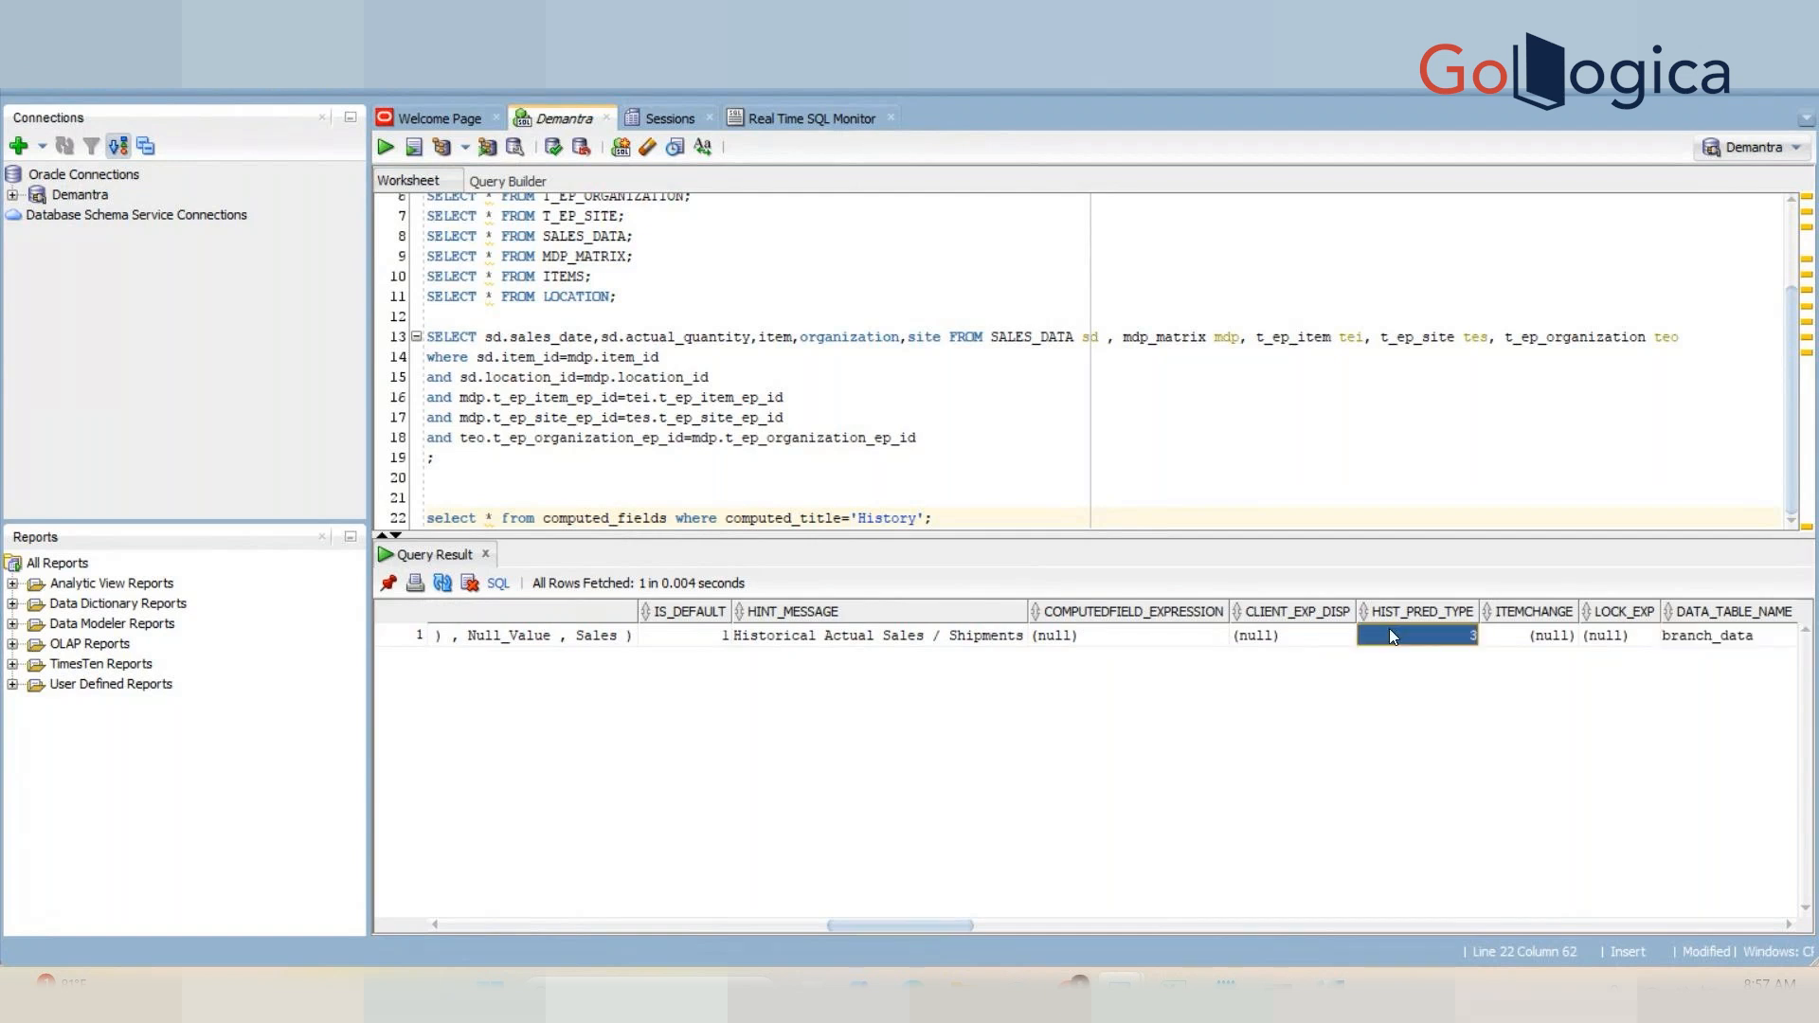
Step: Check the series editor again and review the row's remaining columns such as DATA_TABLE_NAME and ITEMCHANGE
key("alt+Tab")
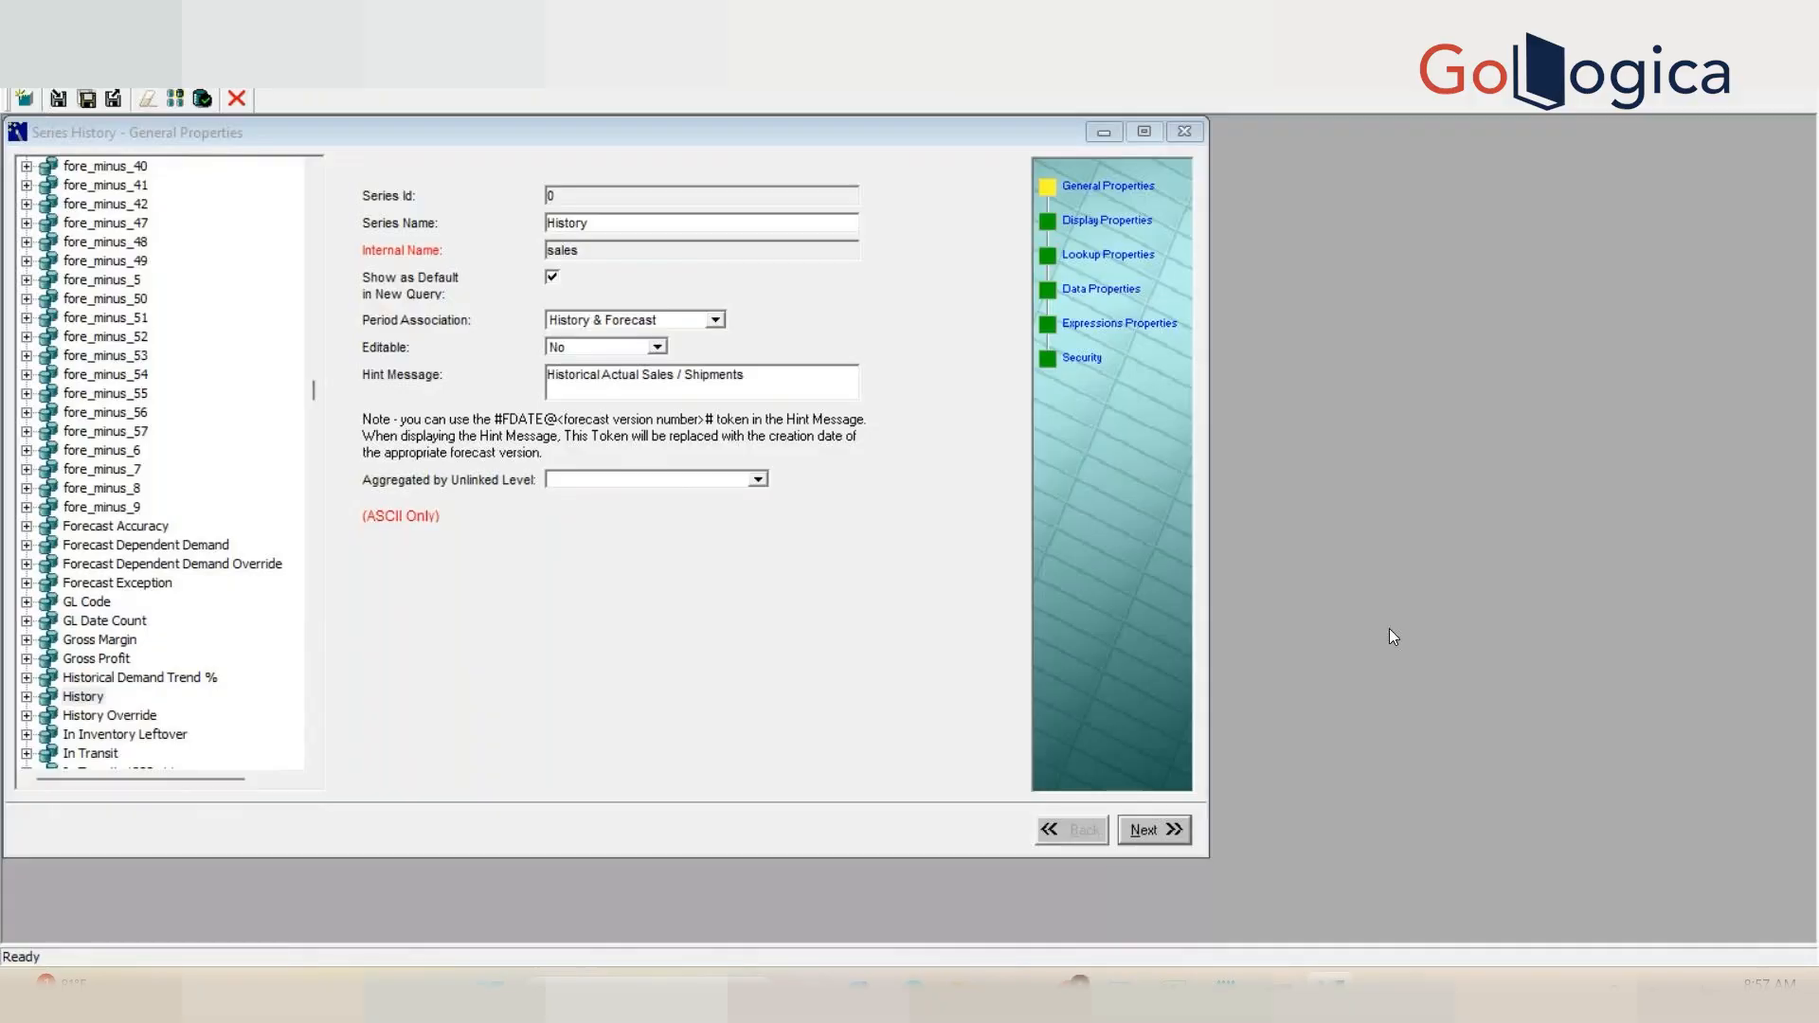
key("alt+Tab")
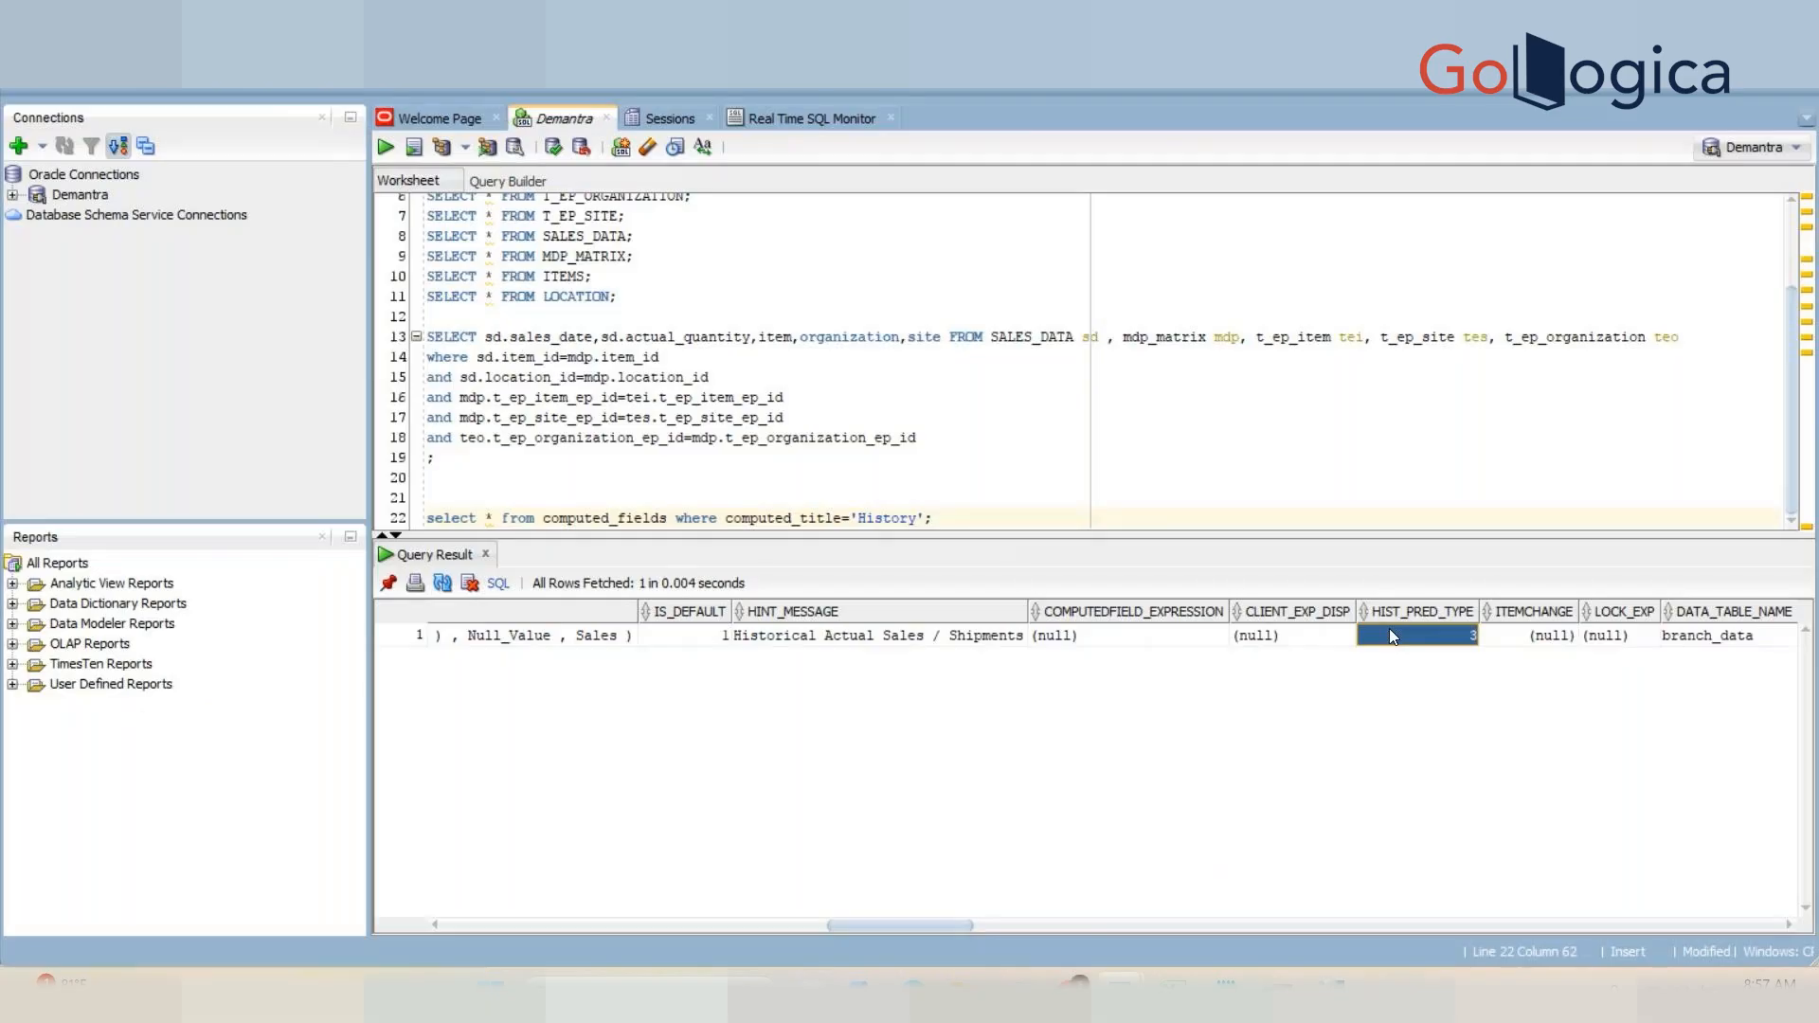
key("Right")
key("Right")
key("Right")
key("Right")
key("Right")
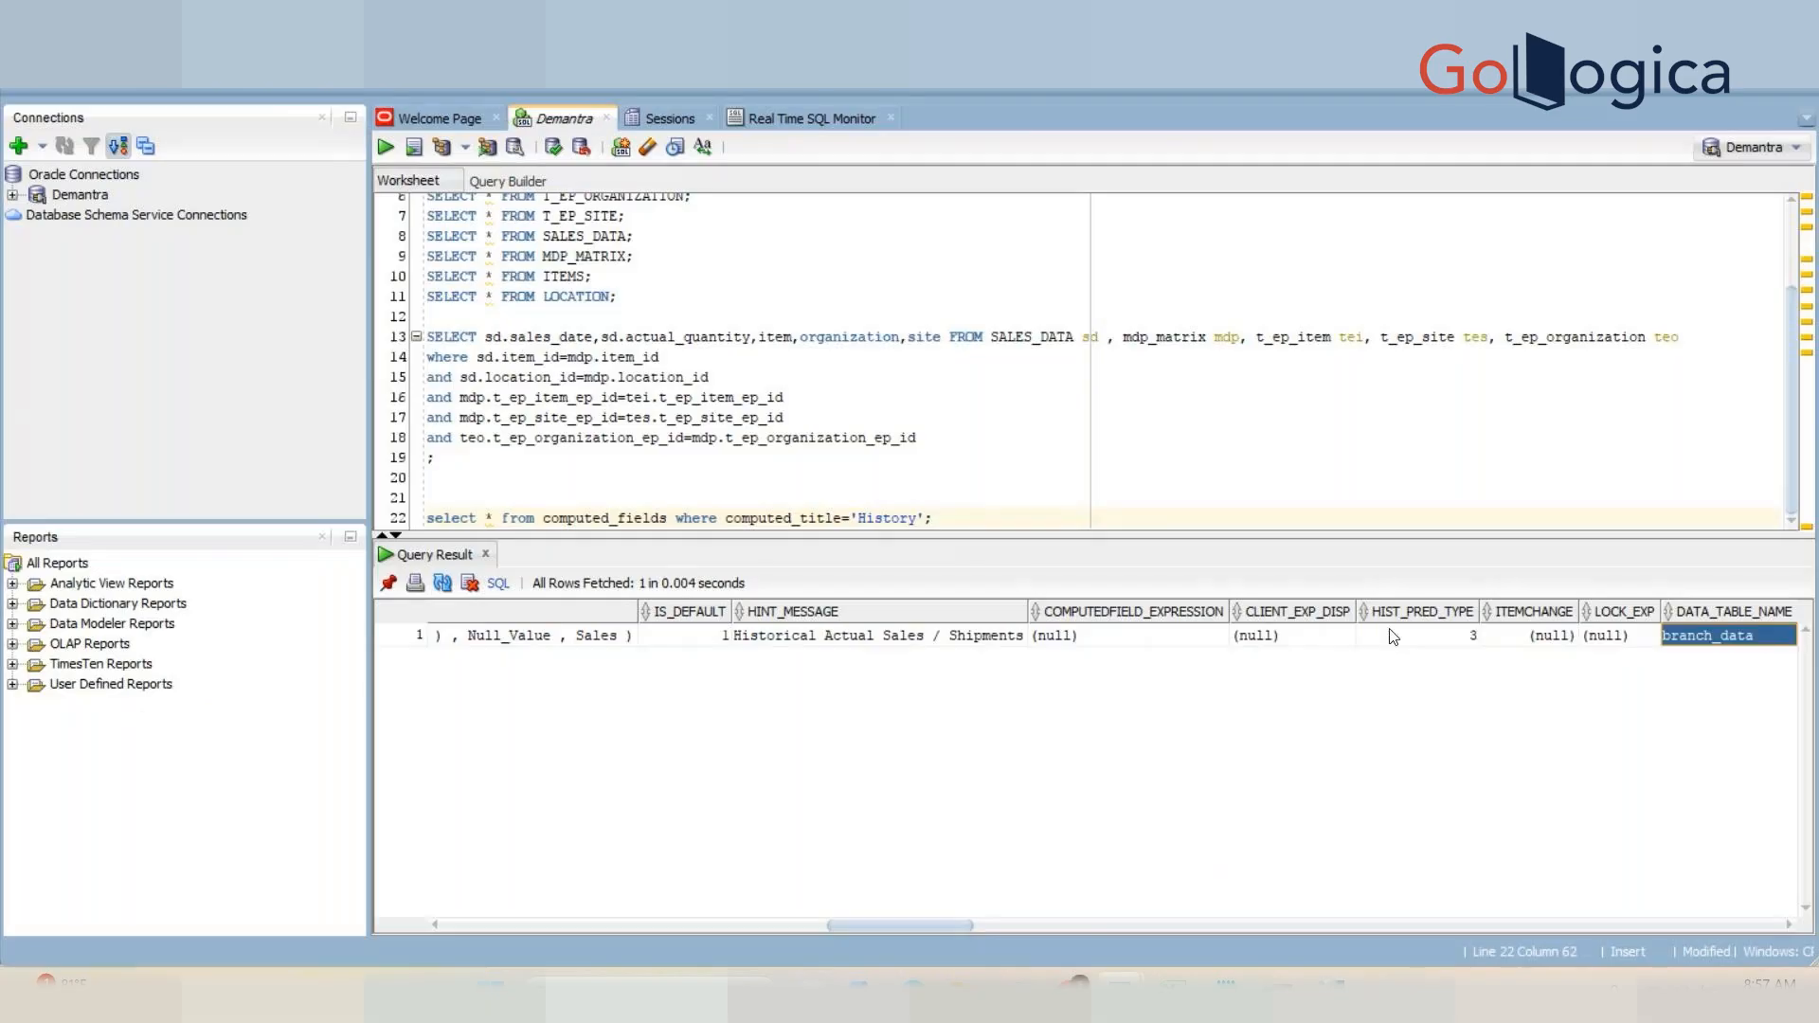
key("Left")
key("Left")
key("Left")
key("Left")
key("Left")
key("Left")
key("Left")
key("Left")
key("Left")
key("Left")
key("Left")
key("Left")
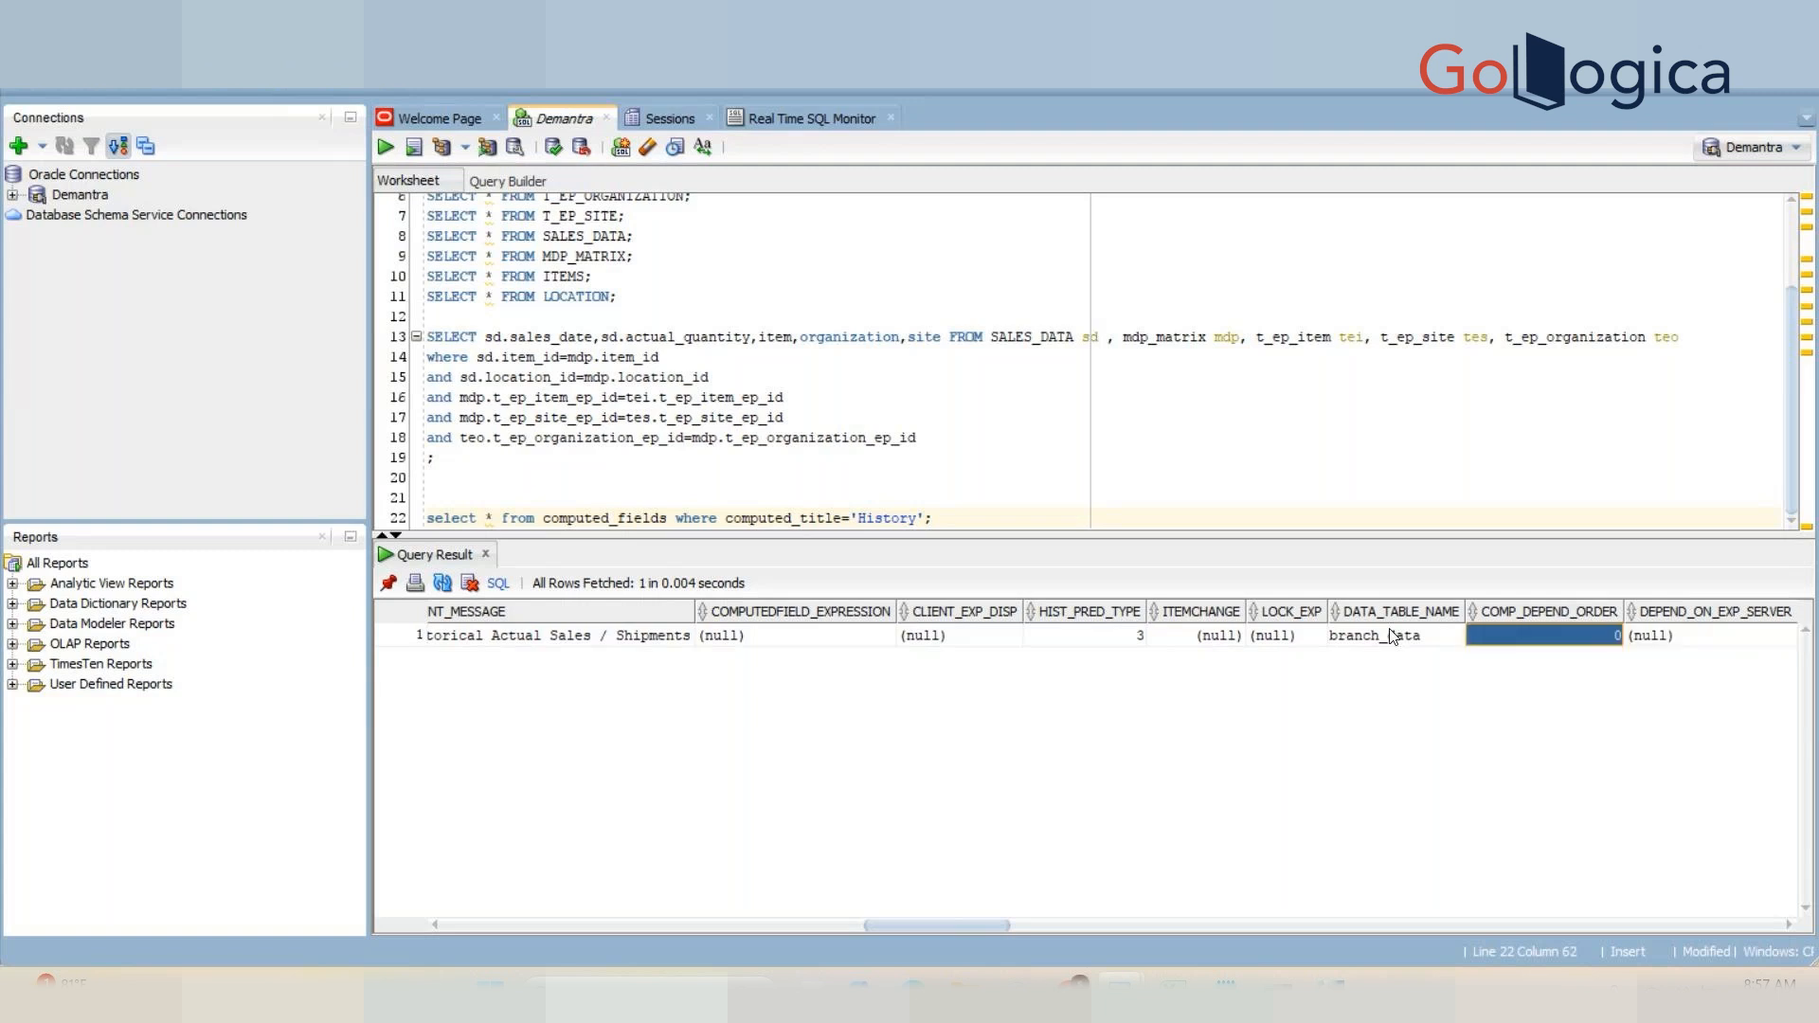
key("Left")
key("Right")
key("Right")
key("Right")
key("Right")
key("Right")
key("Right")
key("Right")
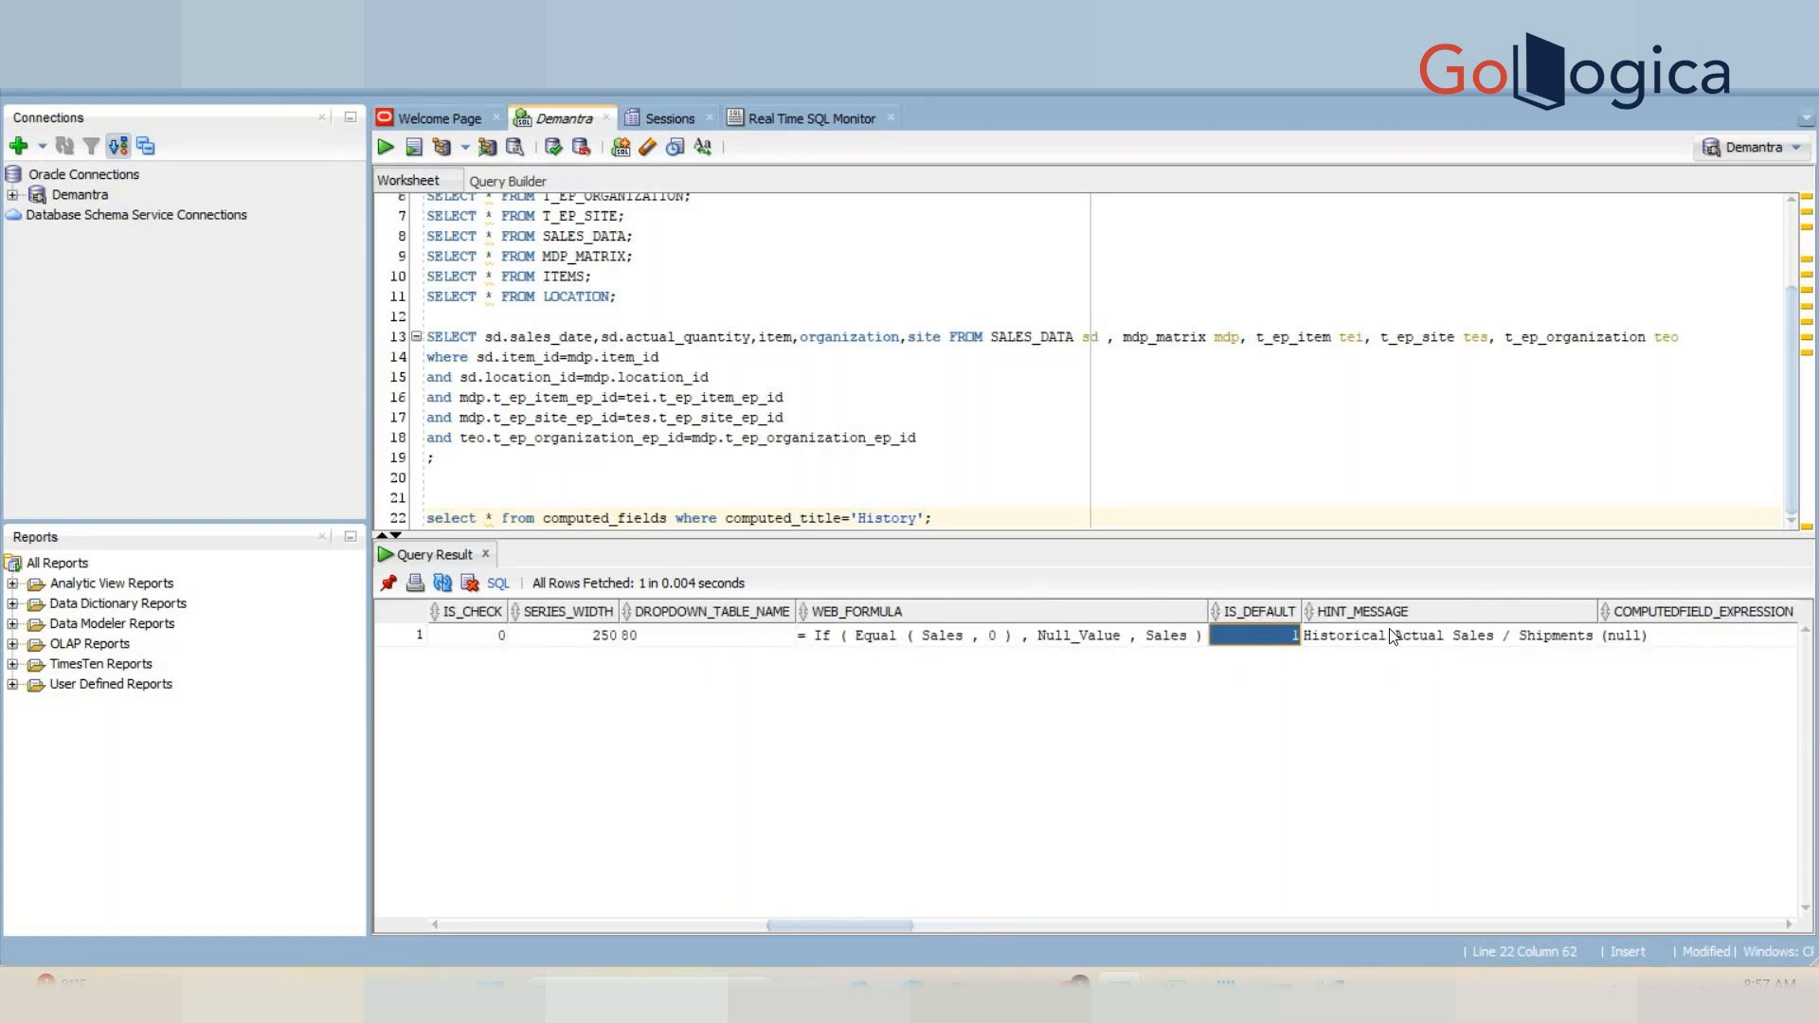
key("Right")
key("Right")
key("Right")
key("Right")
key("Right")
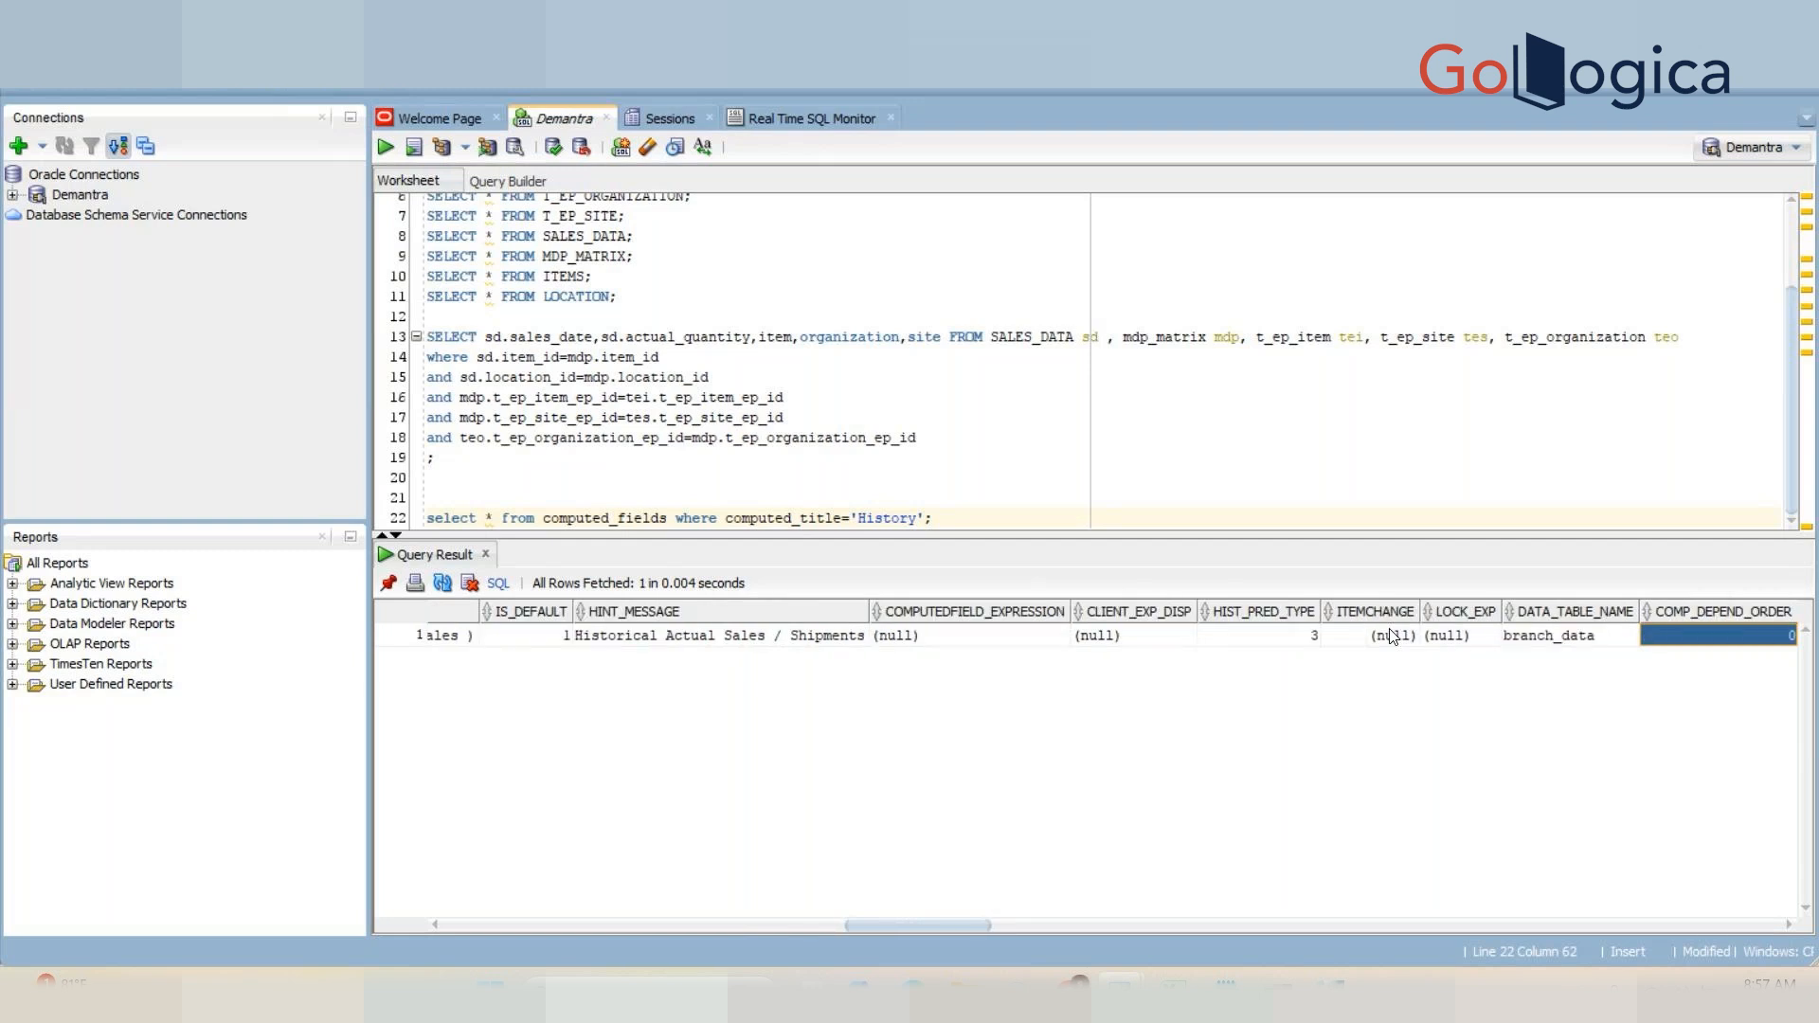
key("Left")
key("Left")
key("Left")
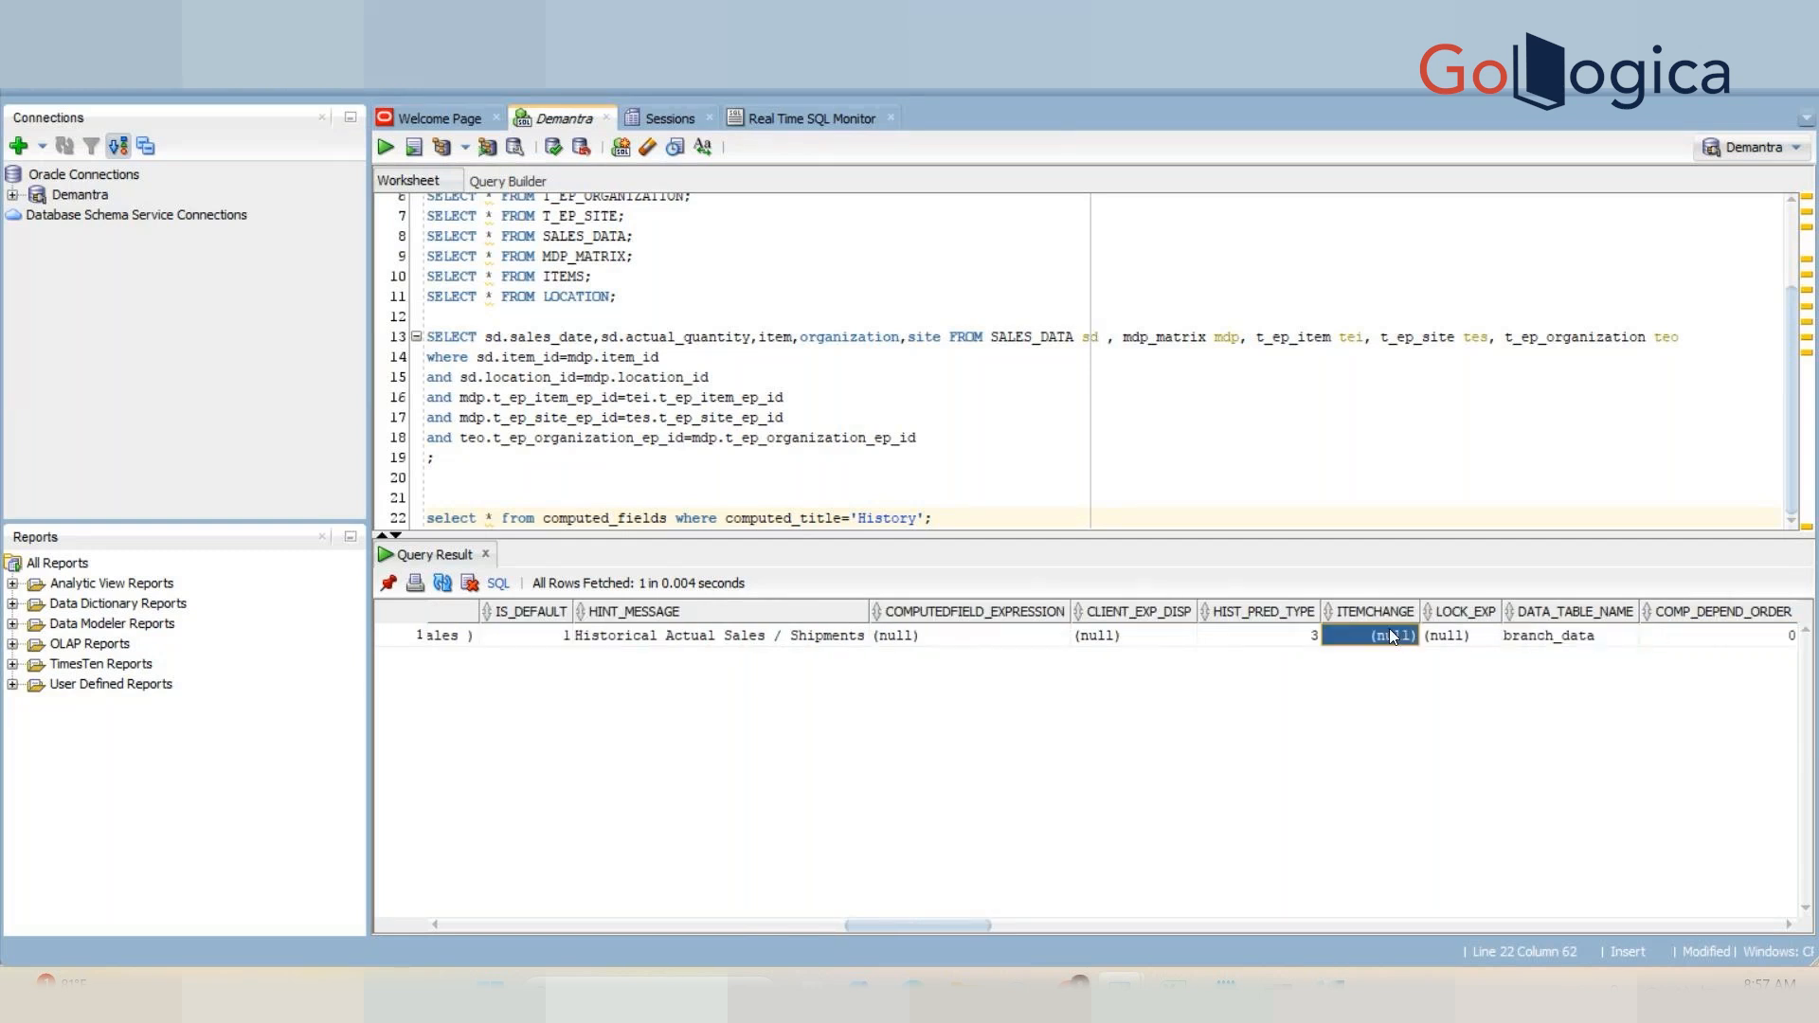
Step: Switch to the series editor and review the History series' Lookup Properties and General Properties pages
key("Left")
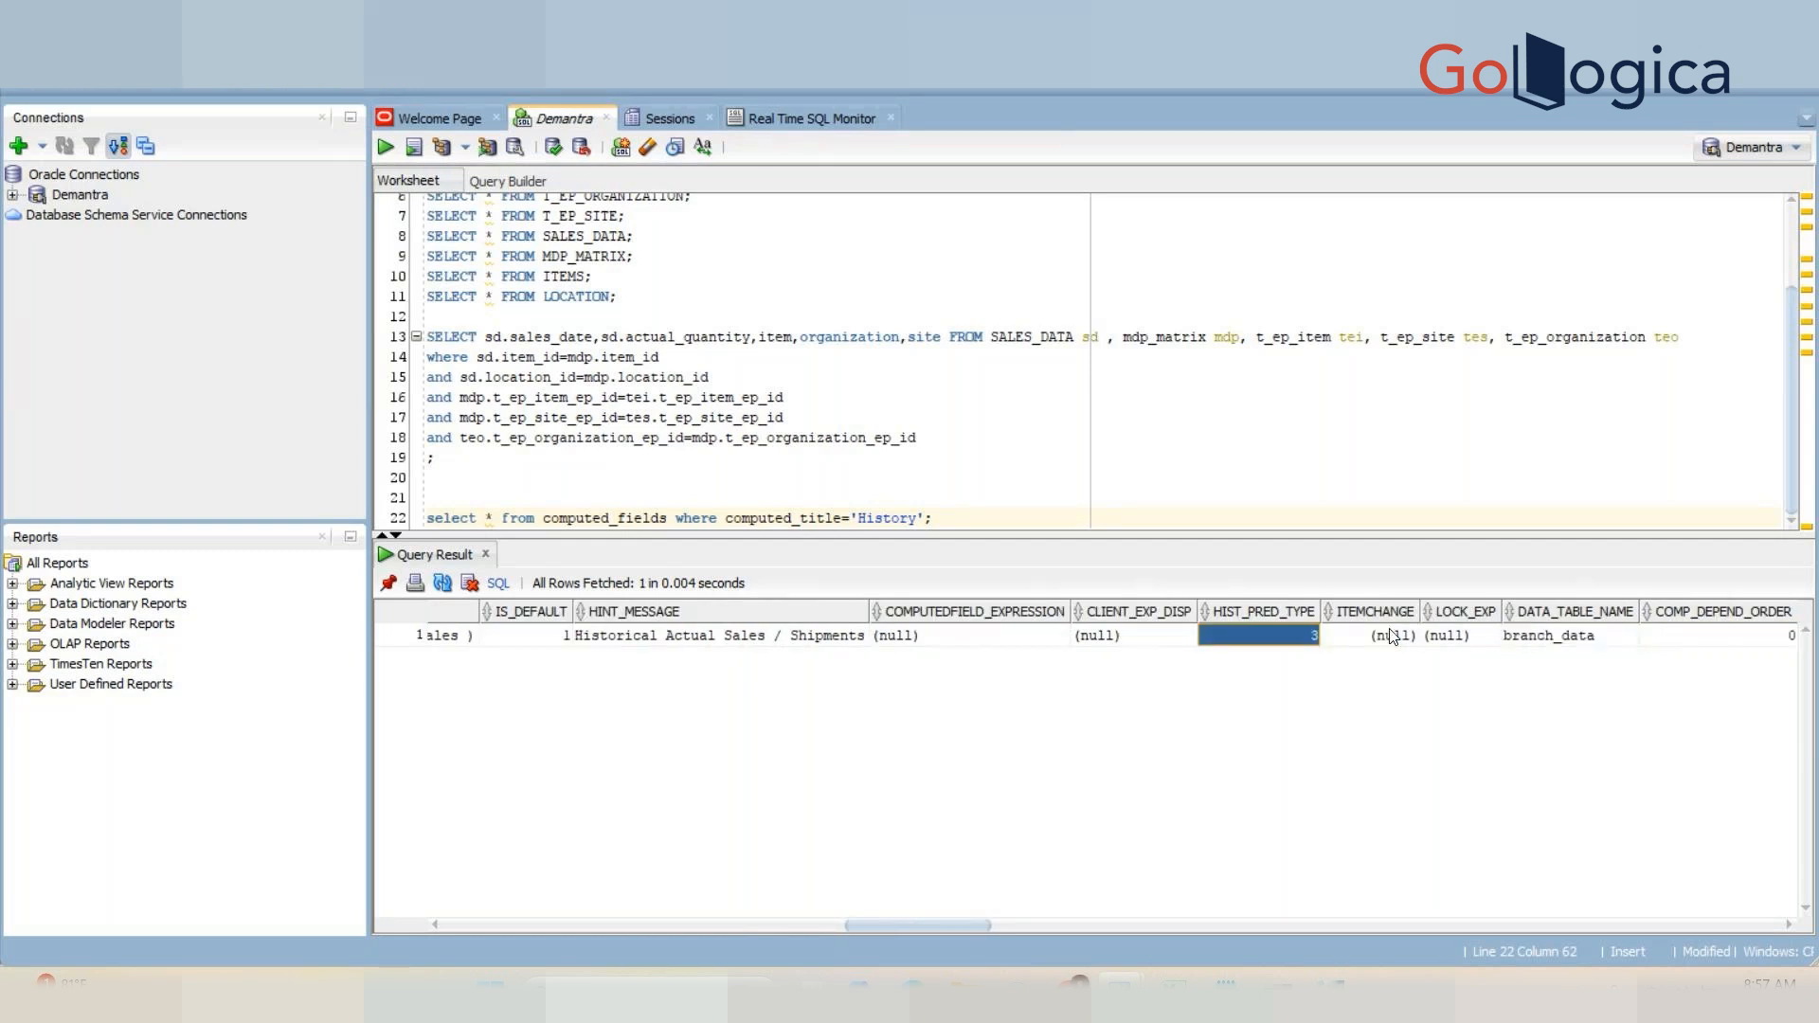
key("alt+Tab")
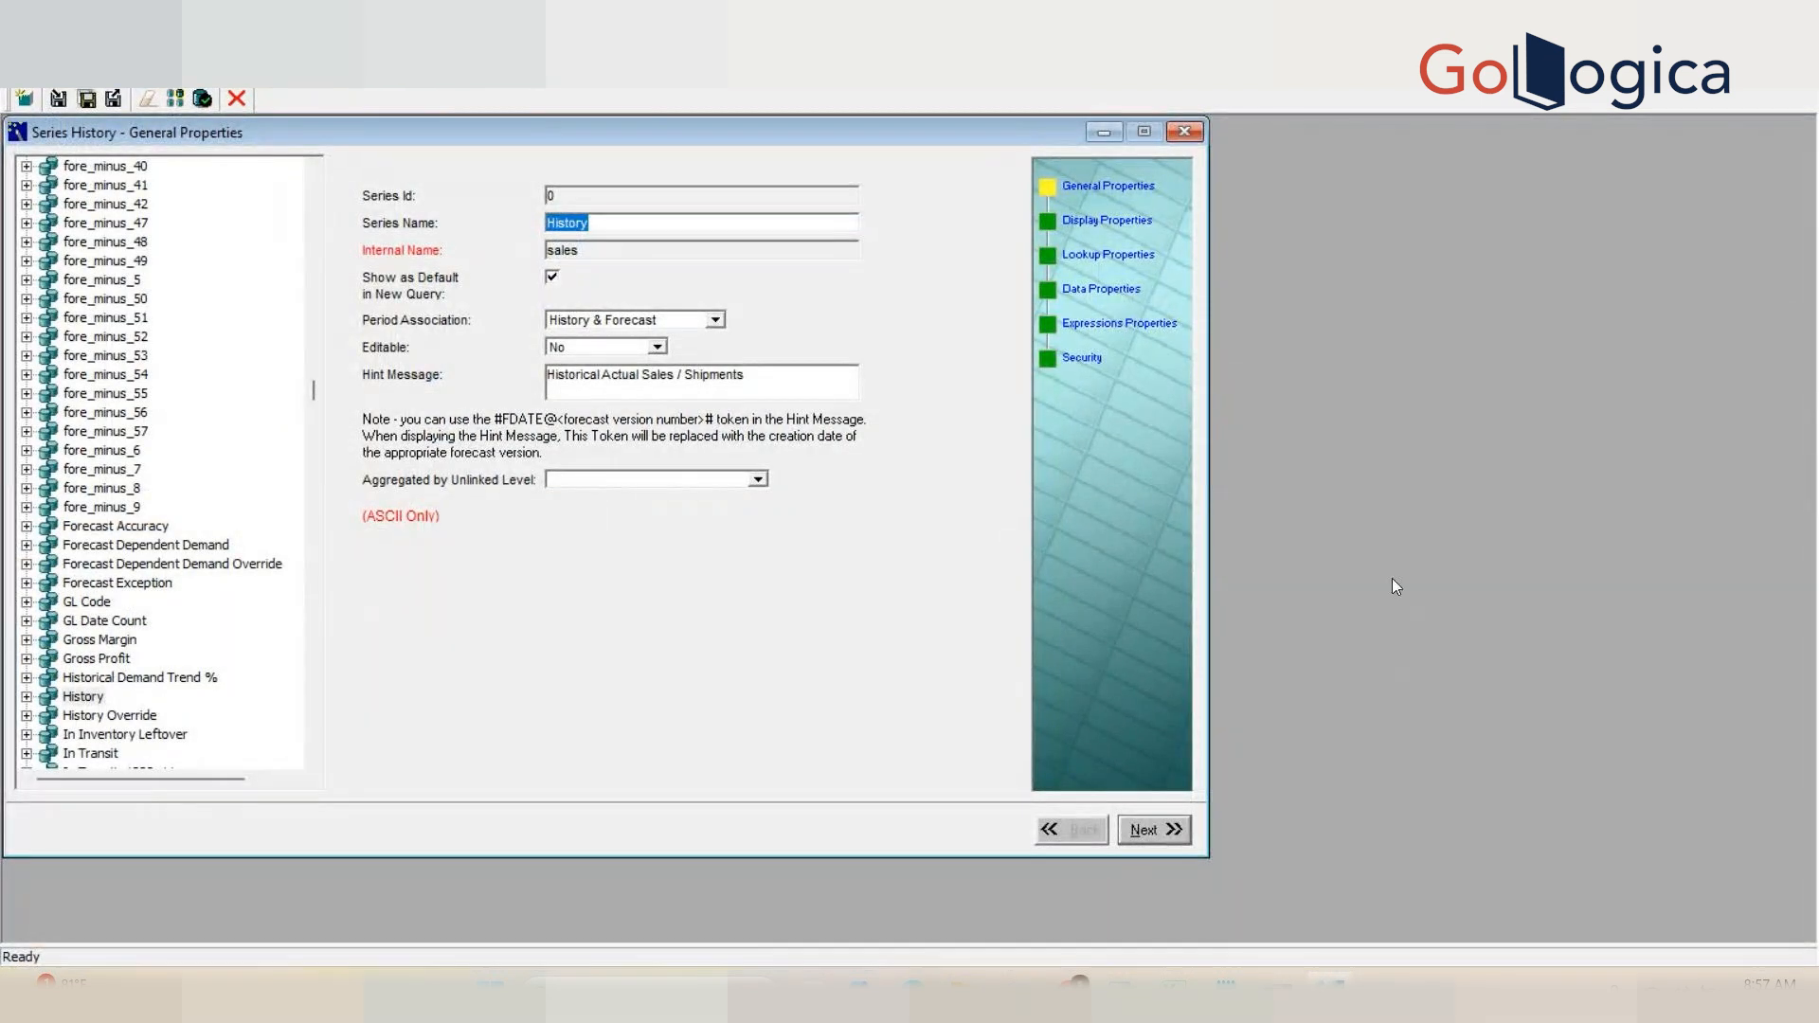
left_click(1136, 266)
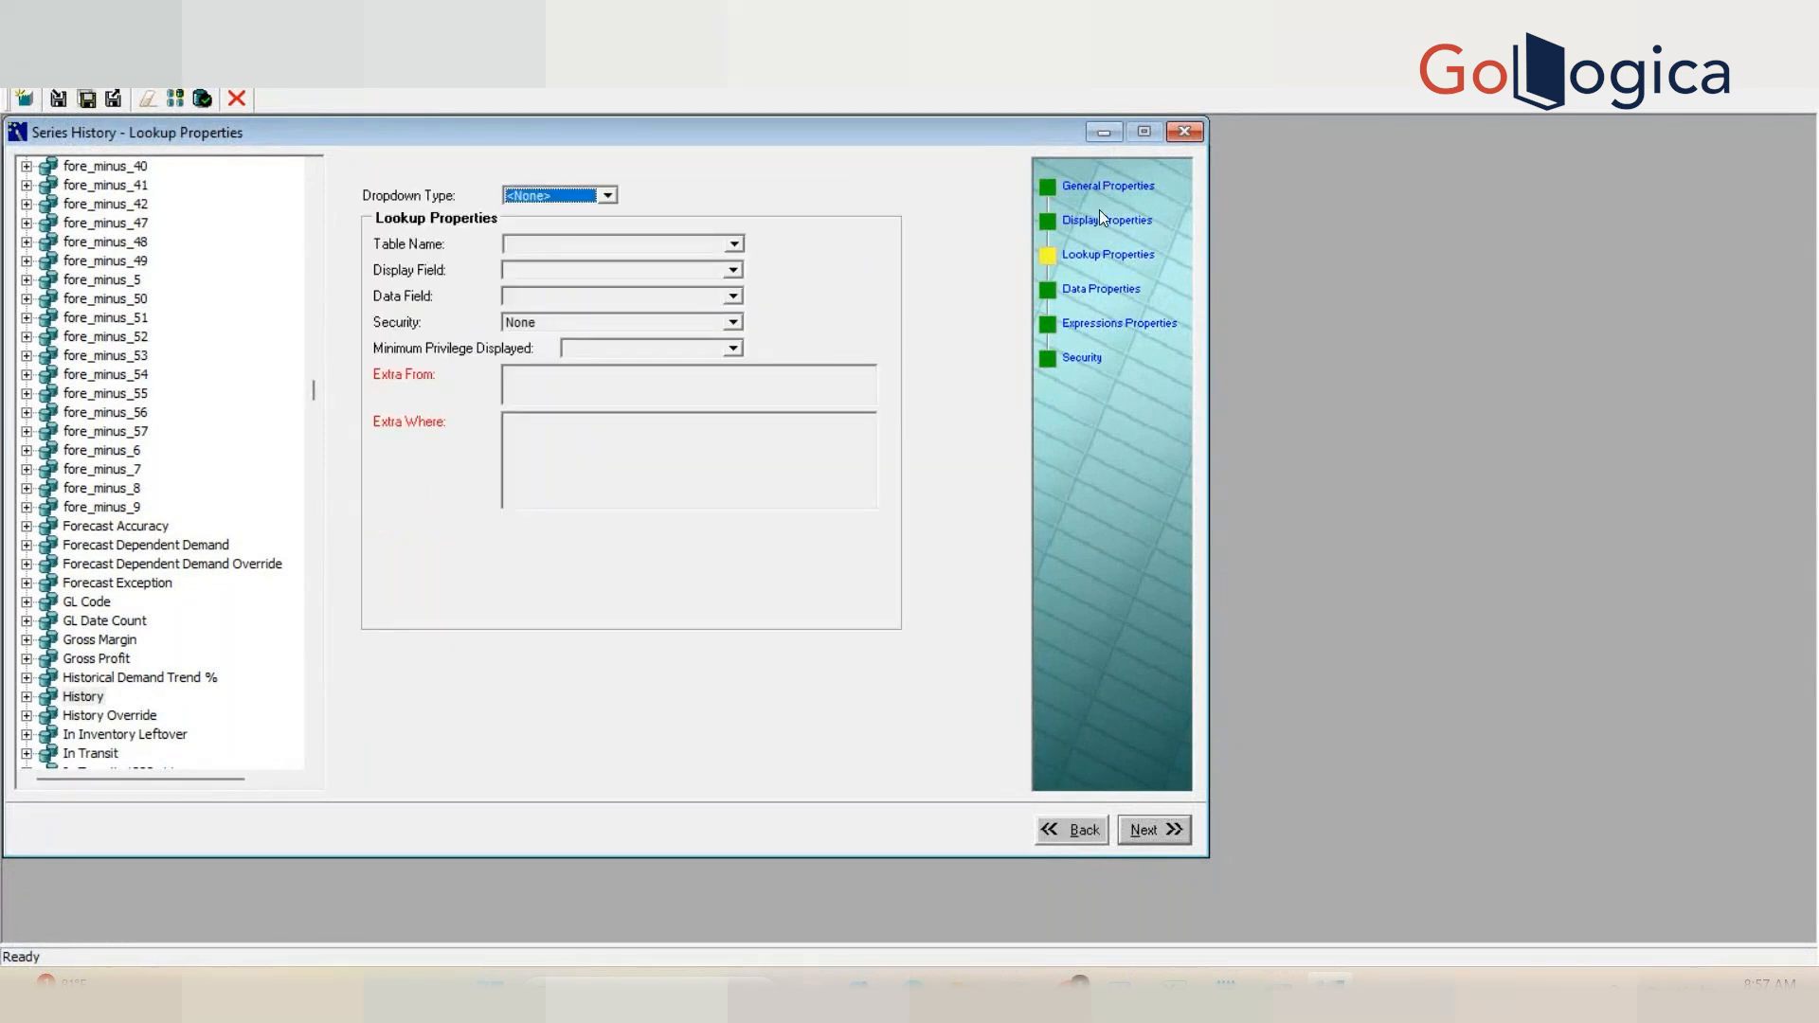
left_click(1109, 187)
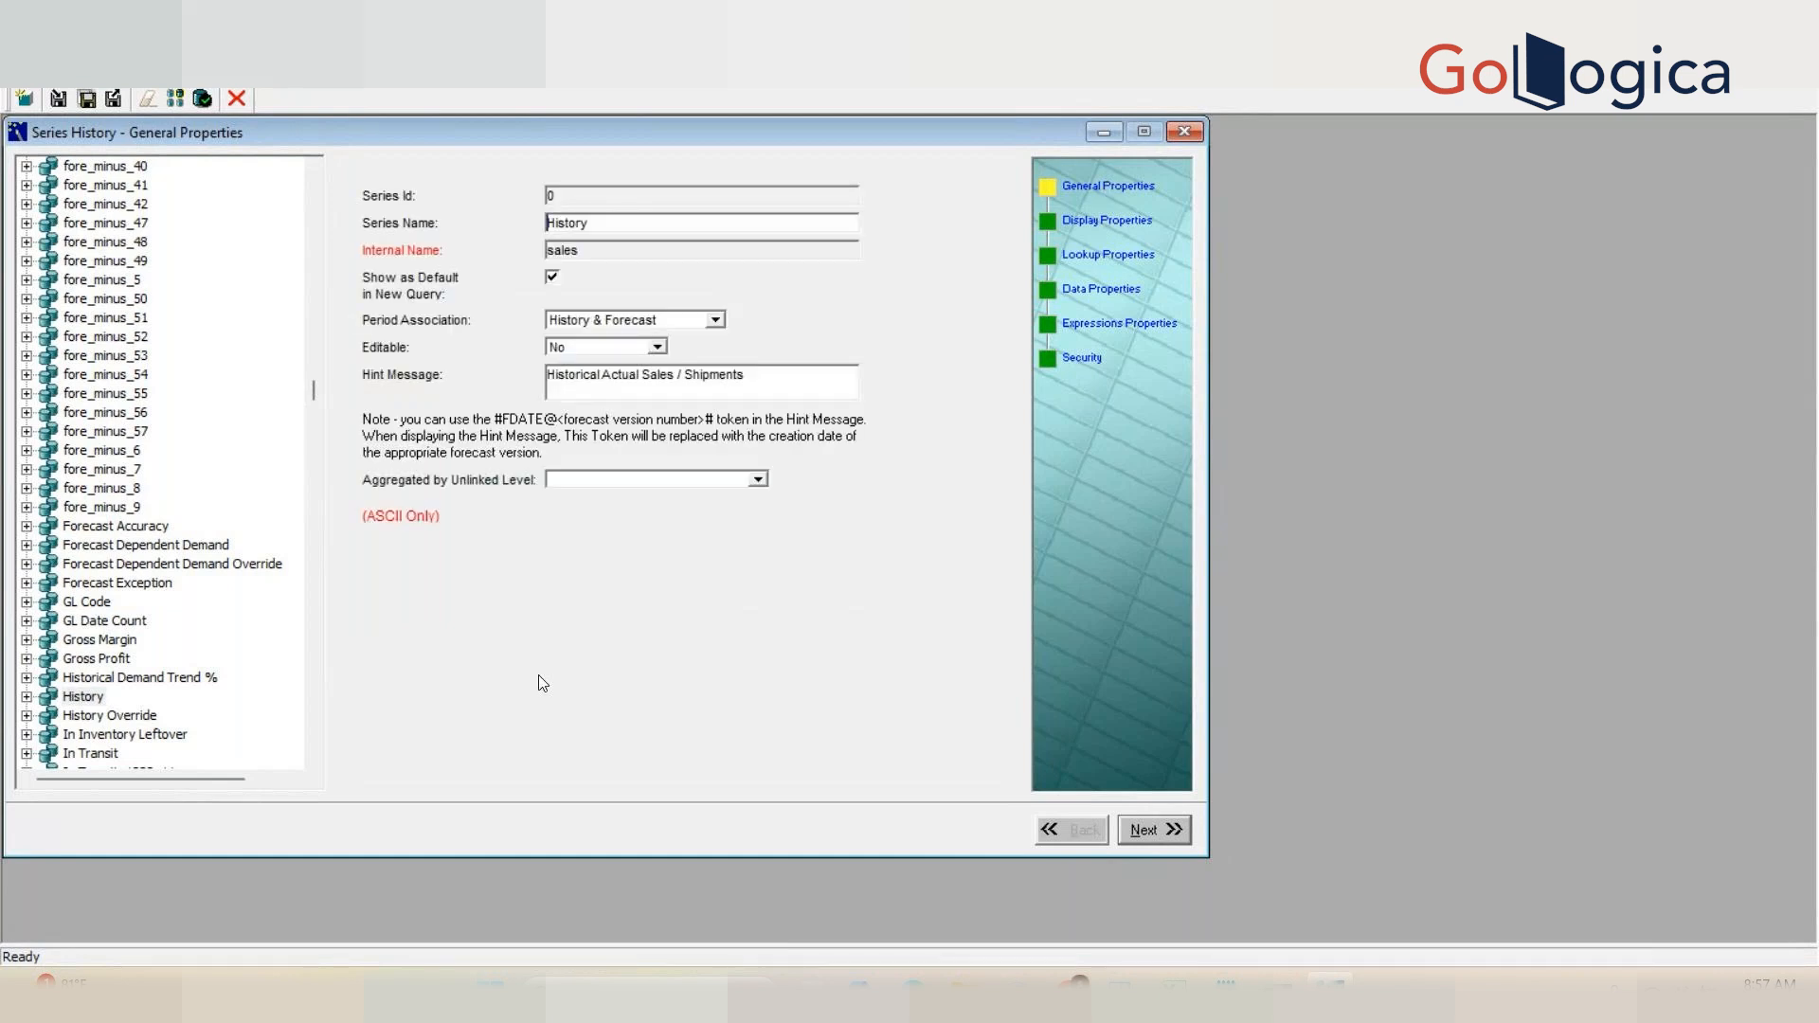
Step: Change the History series' Period Association to History and save the series
left_click(658, 350)
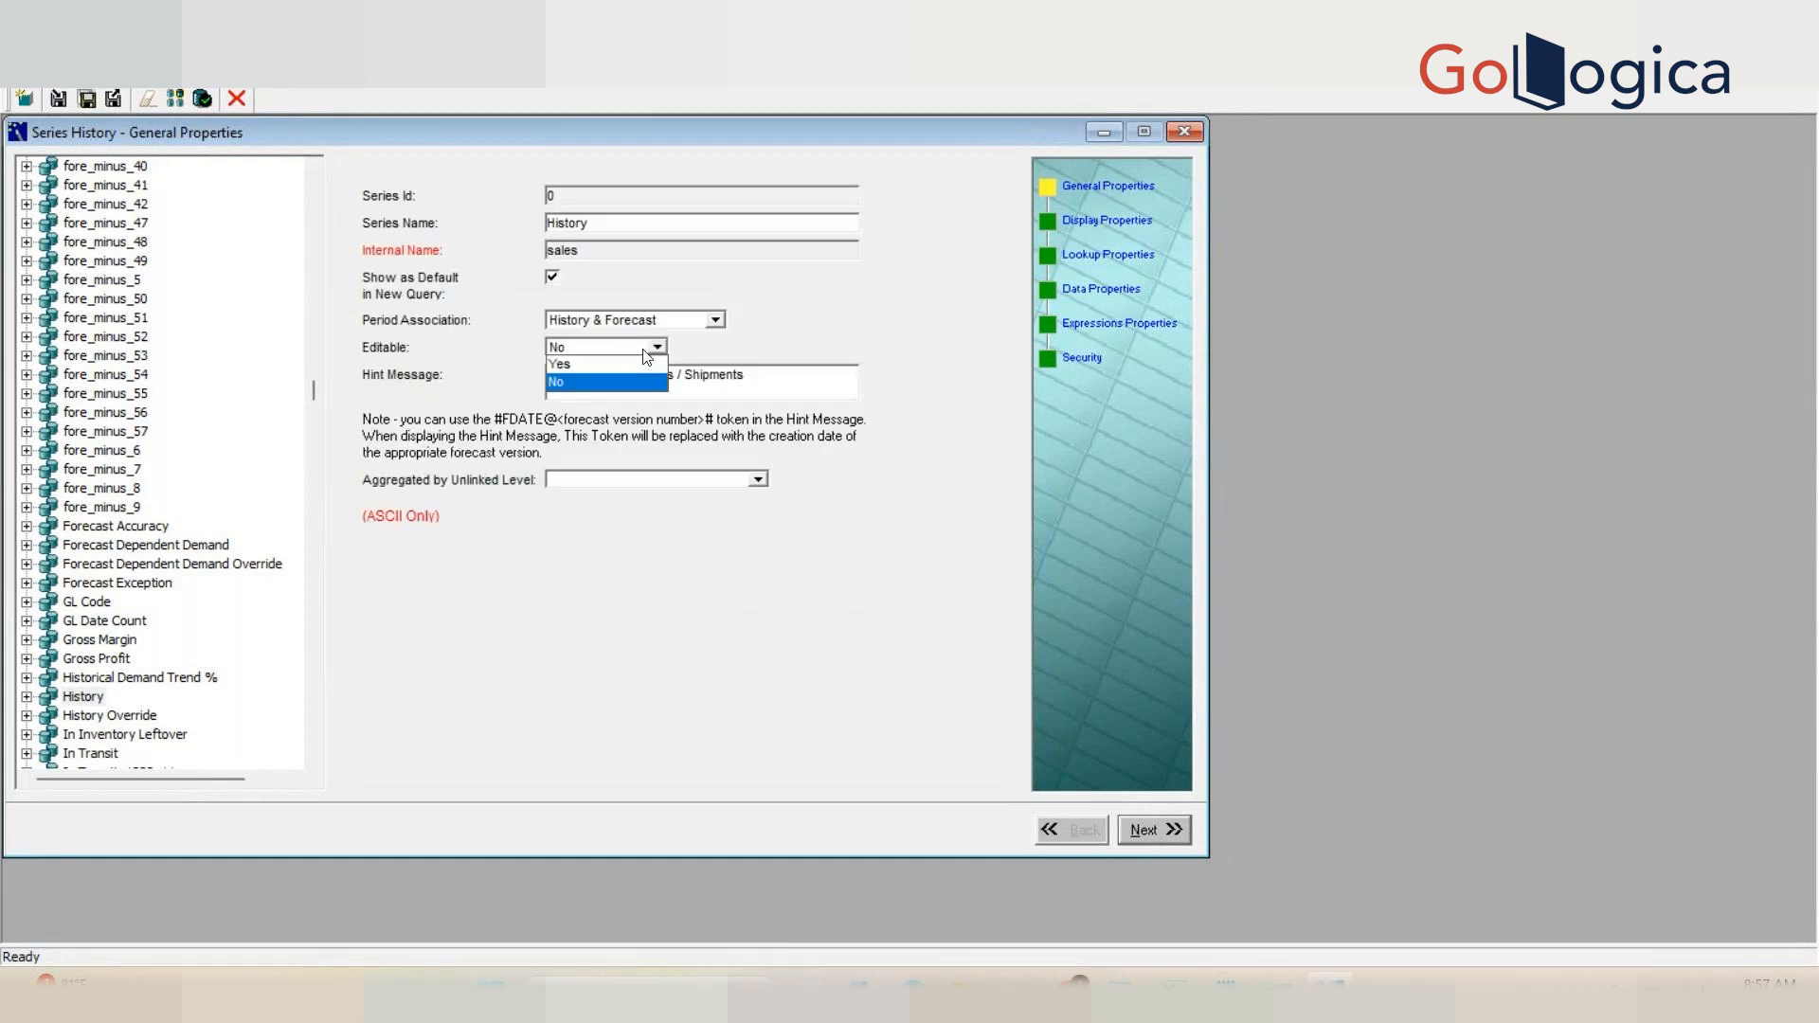
left_click(714, 322)
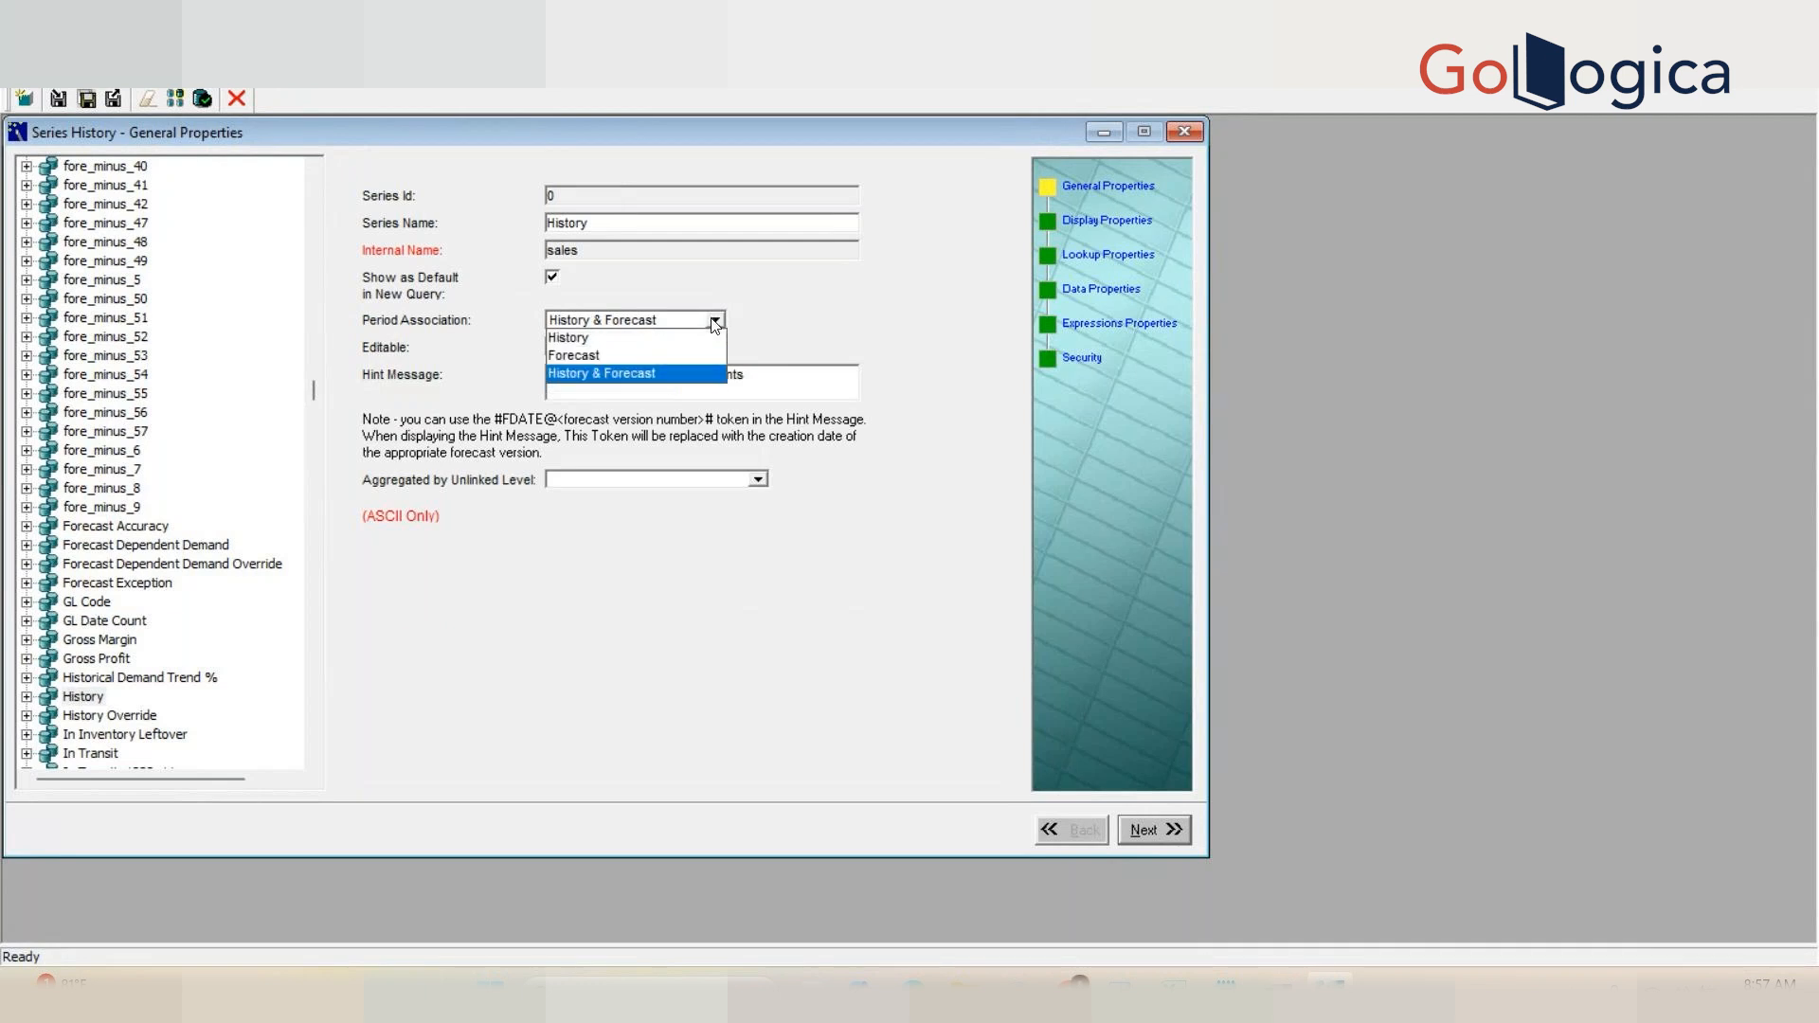
left_click(664, 338)
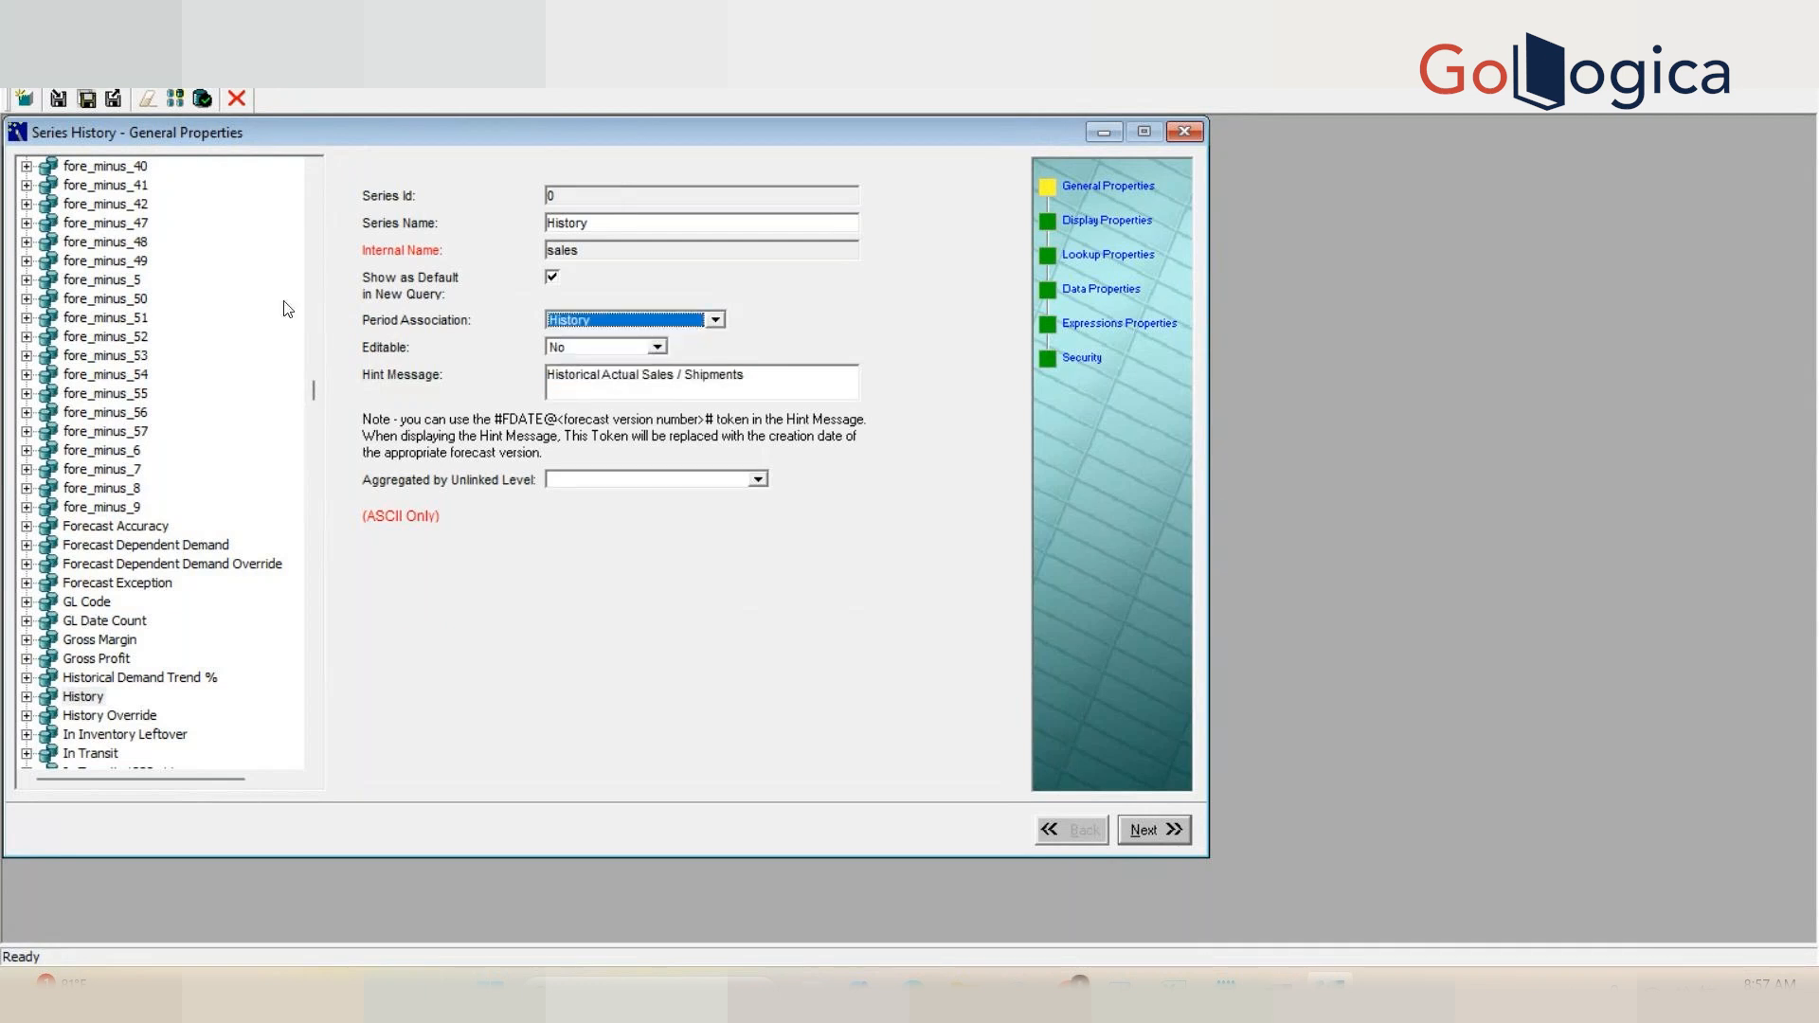
left_click(62, 102)
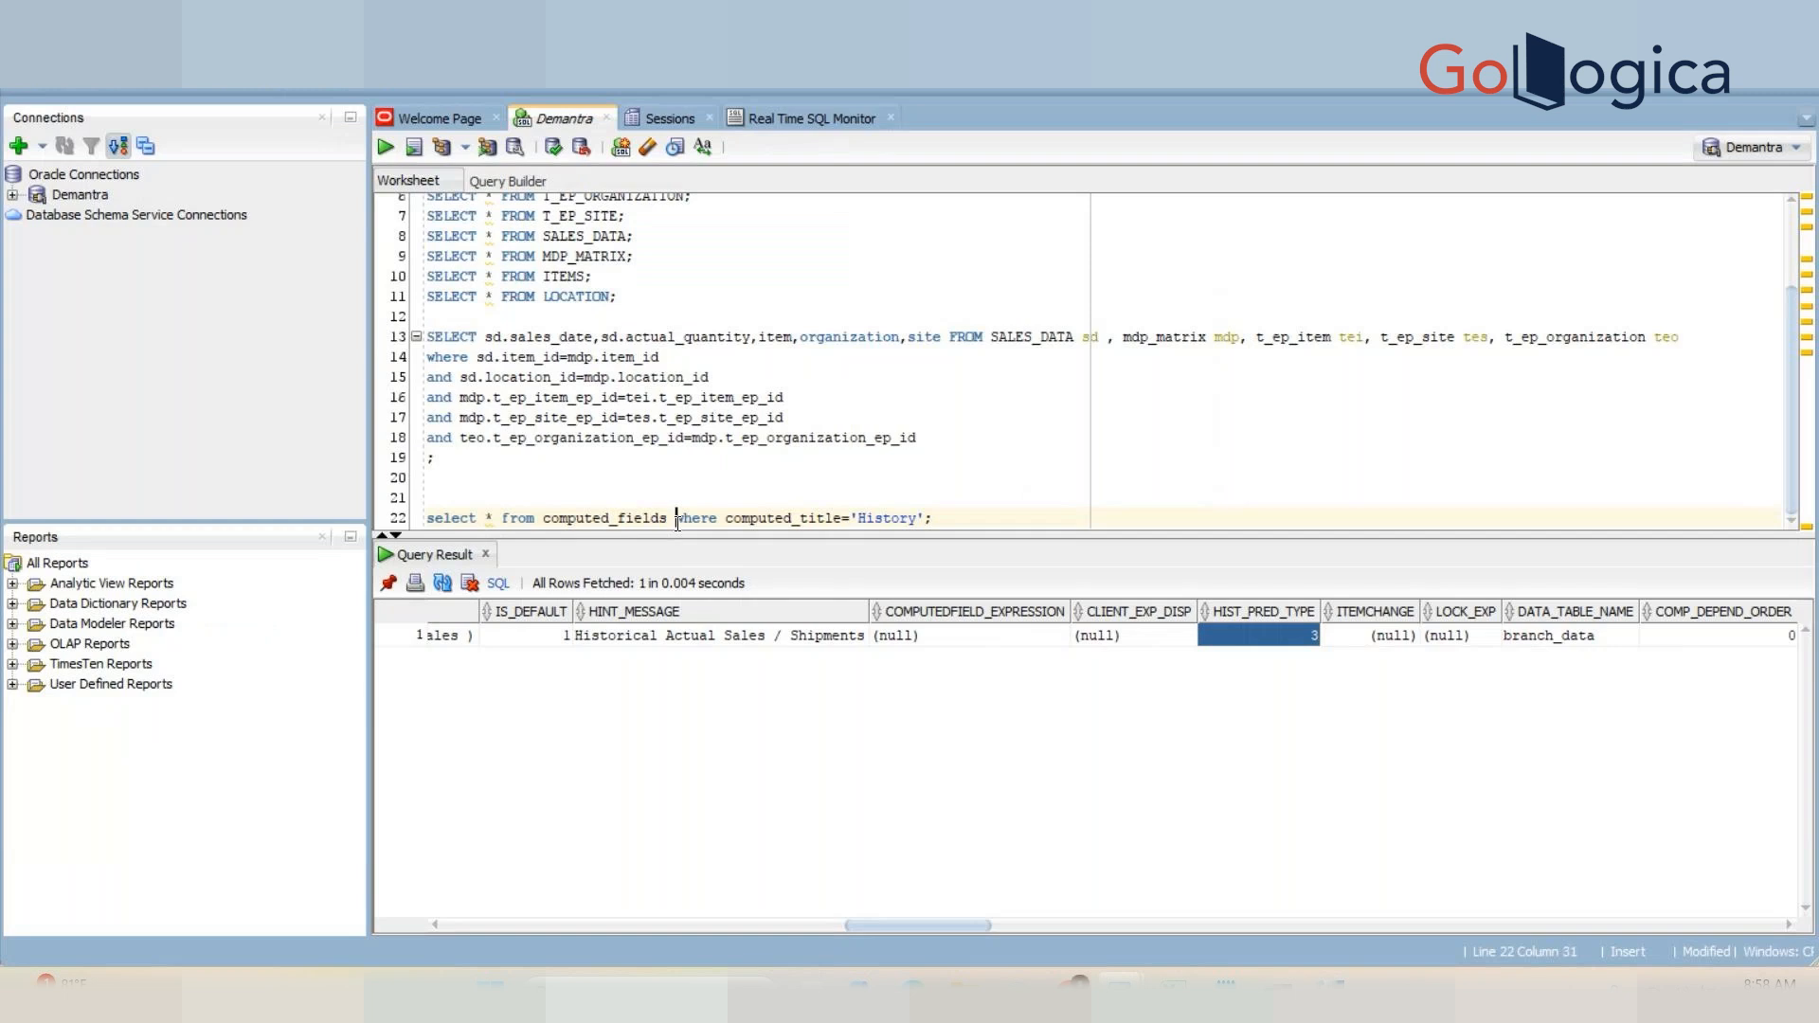
Step: Re-run the computed_fields query and scroll across the History row to its HIST_PRED_TYPE column
key("ctrl+Return")
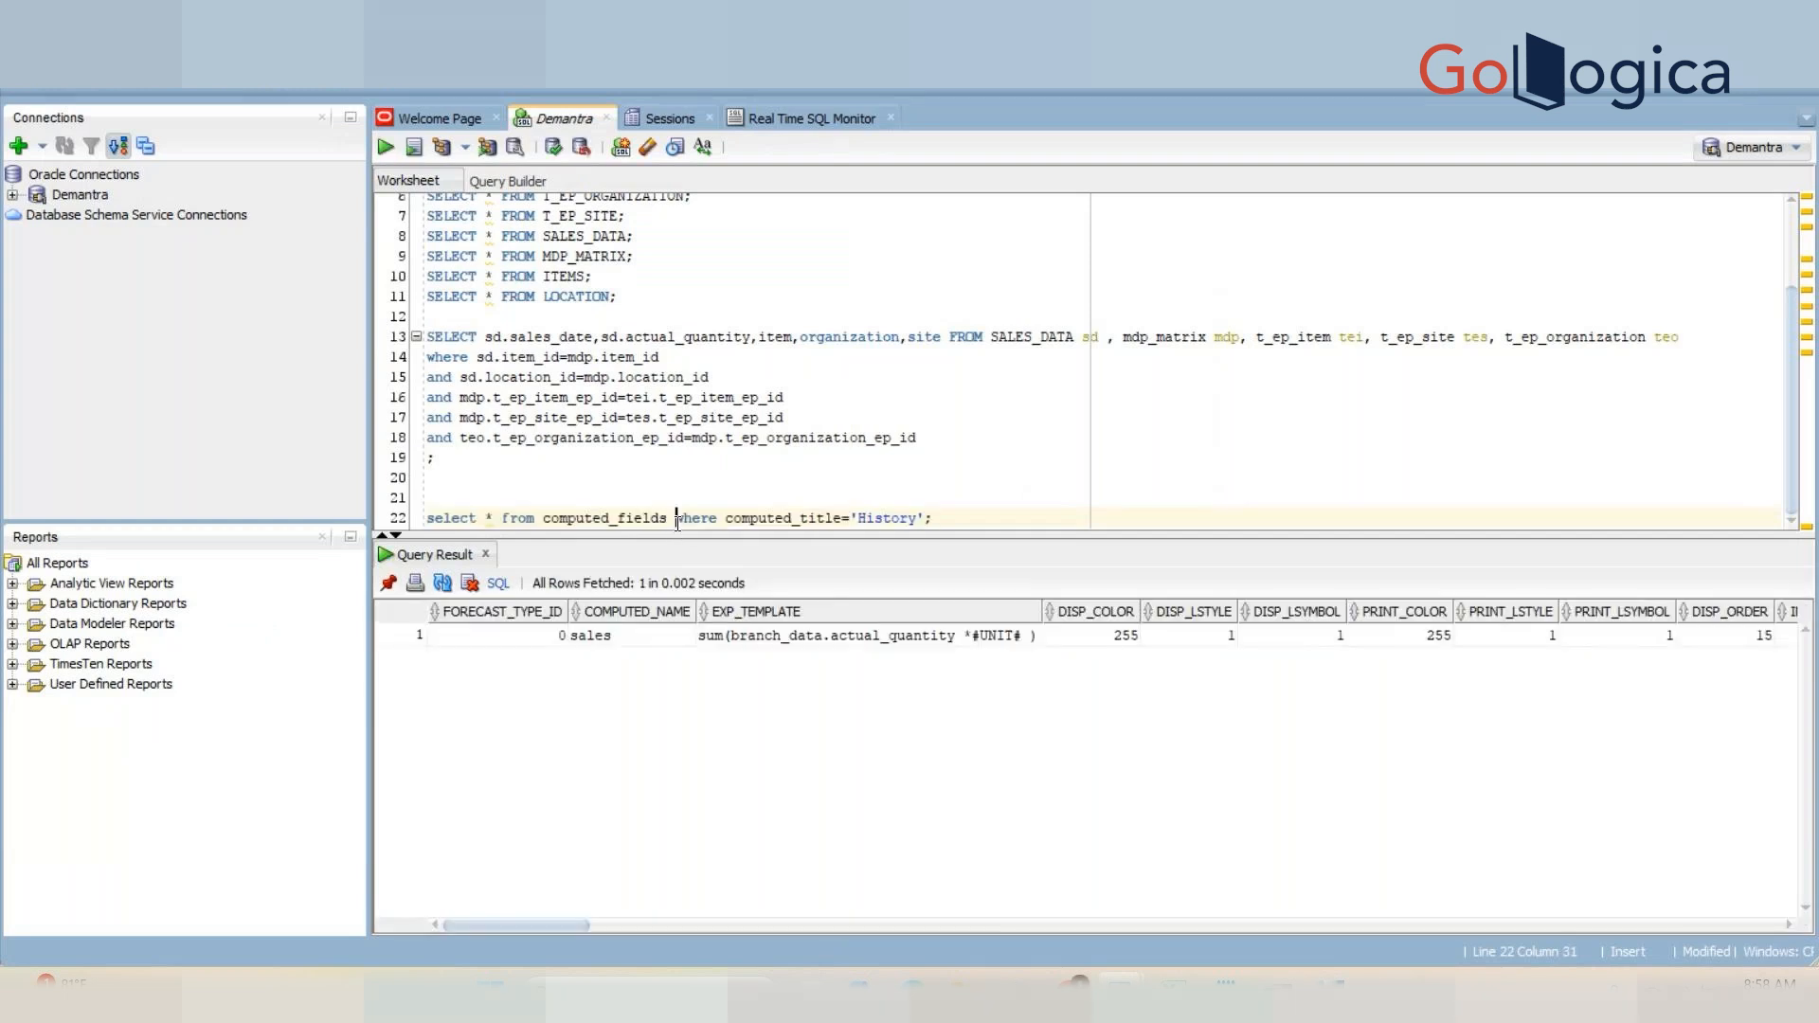
left_click(950, 640)
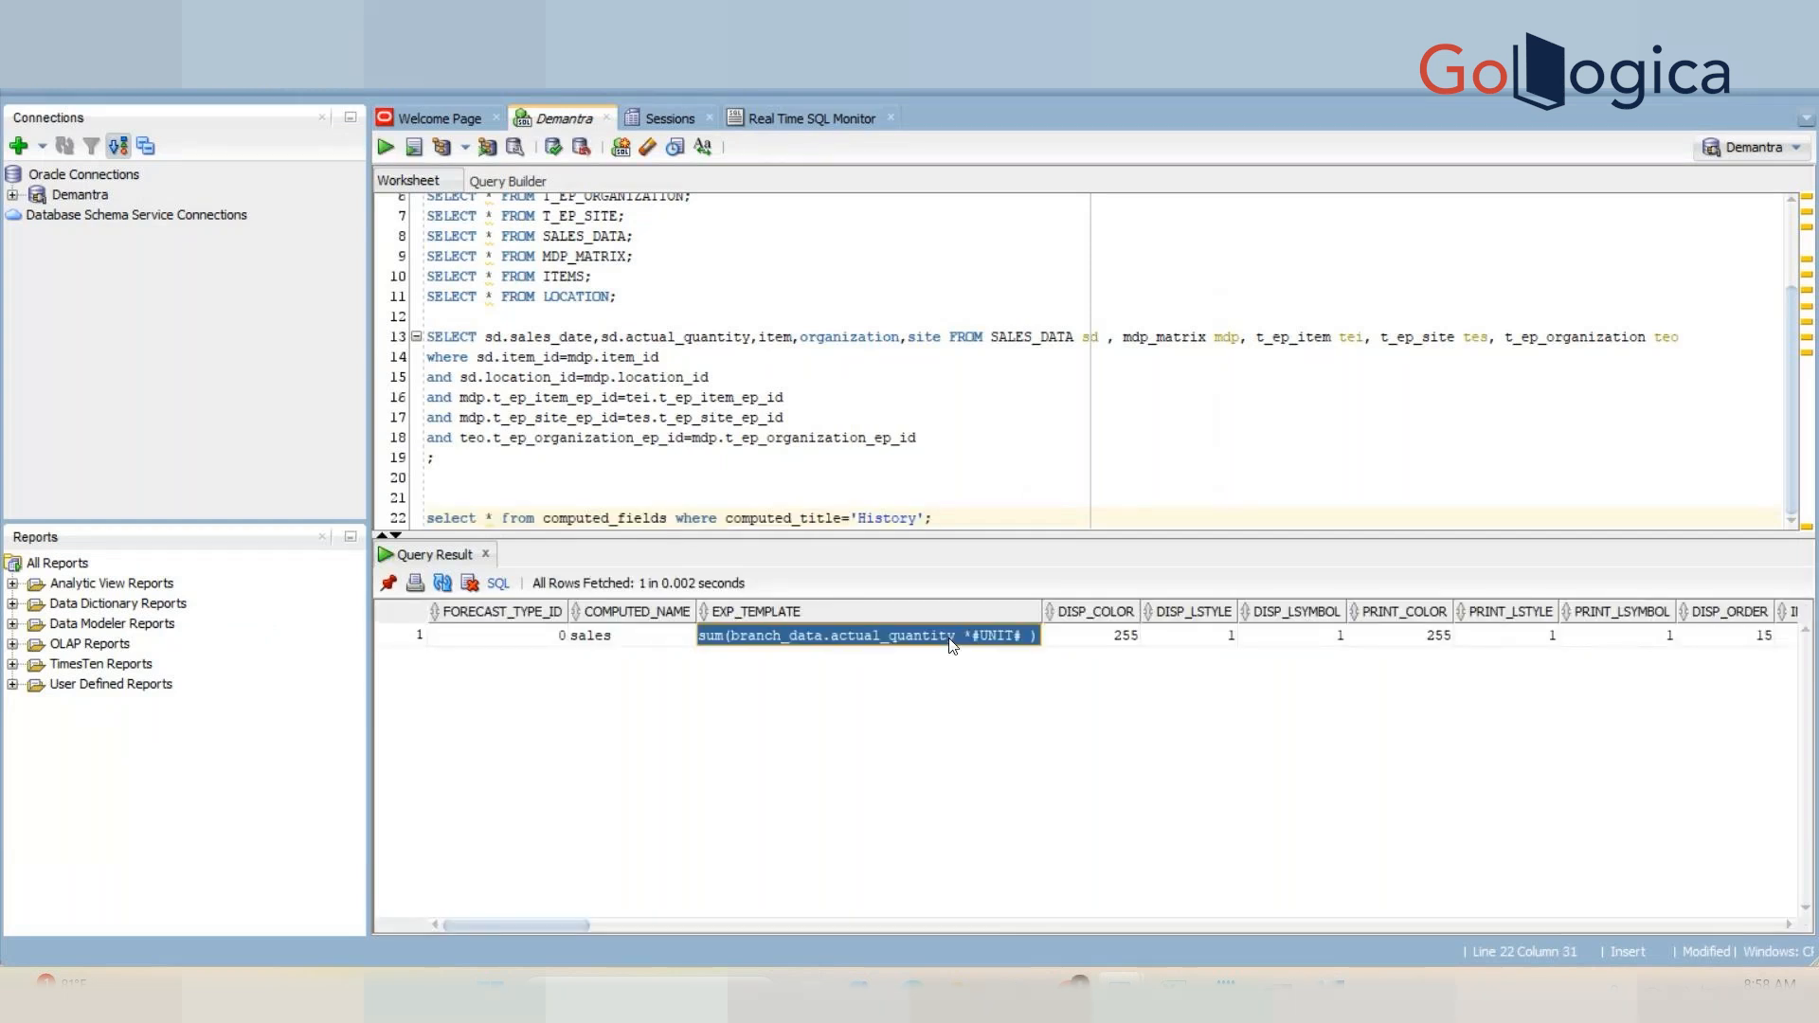
key("Right")
key("Right")
key("Right")
key("Right")
key("Right")
key("Right")
key("Right")
key("Right")
key("Right")
key("Right")
key("Right")
key("Right")
key("Right")
key("Right")
key("Right")
key("Right")
key("Right")
key("Right")
key("Right")
key("Right")
key("Right")
key("Right")
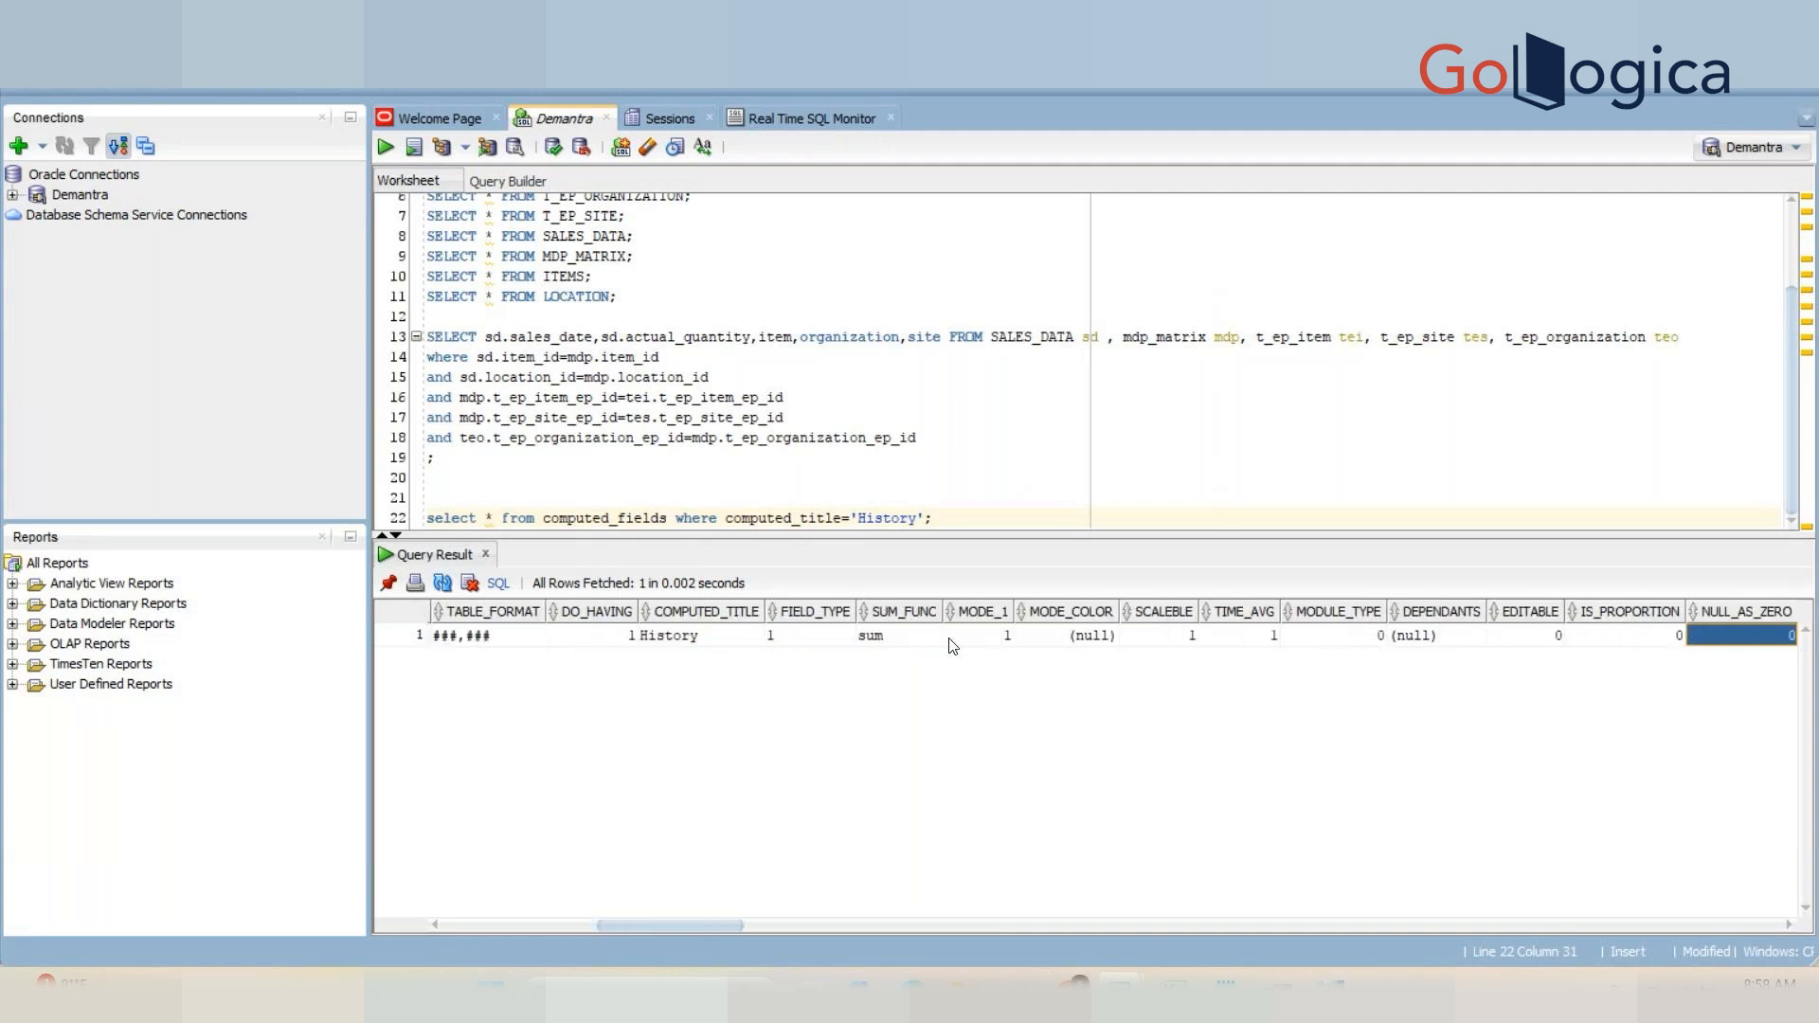
key("Right")
key("Right")
key("Right")
key("Right")
key("Right")
key("Right")
key("Right")
key("Right")
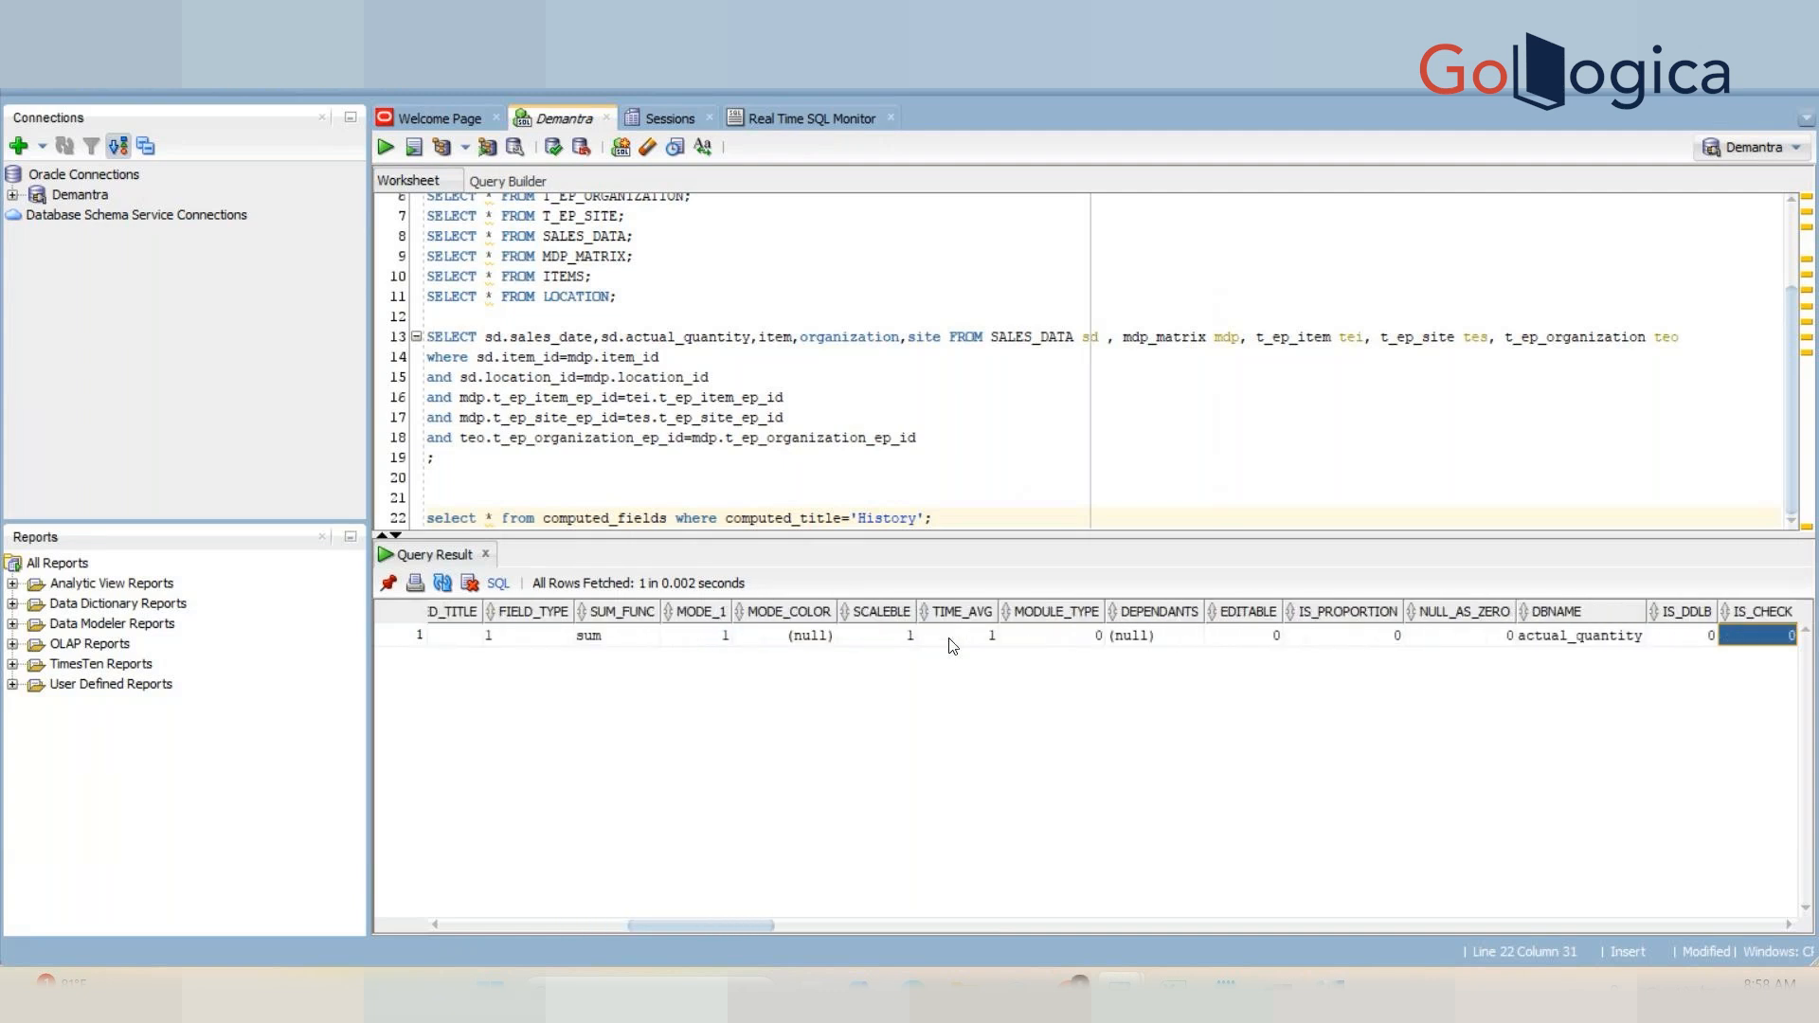
key("Right")
key("Right")
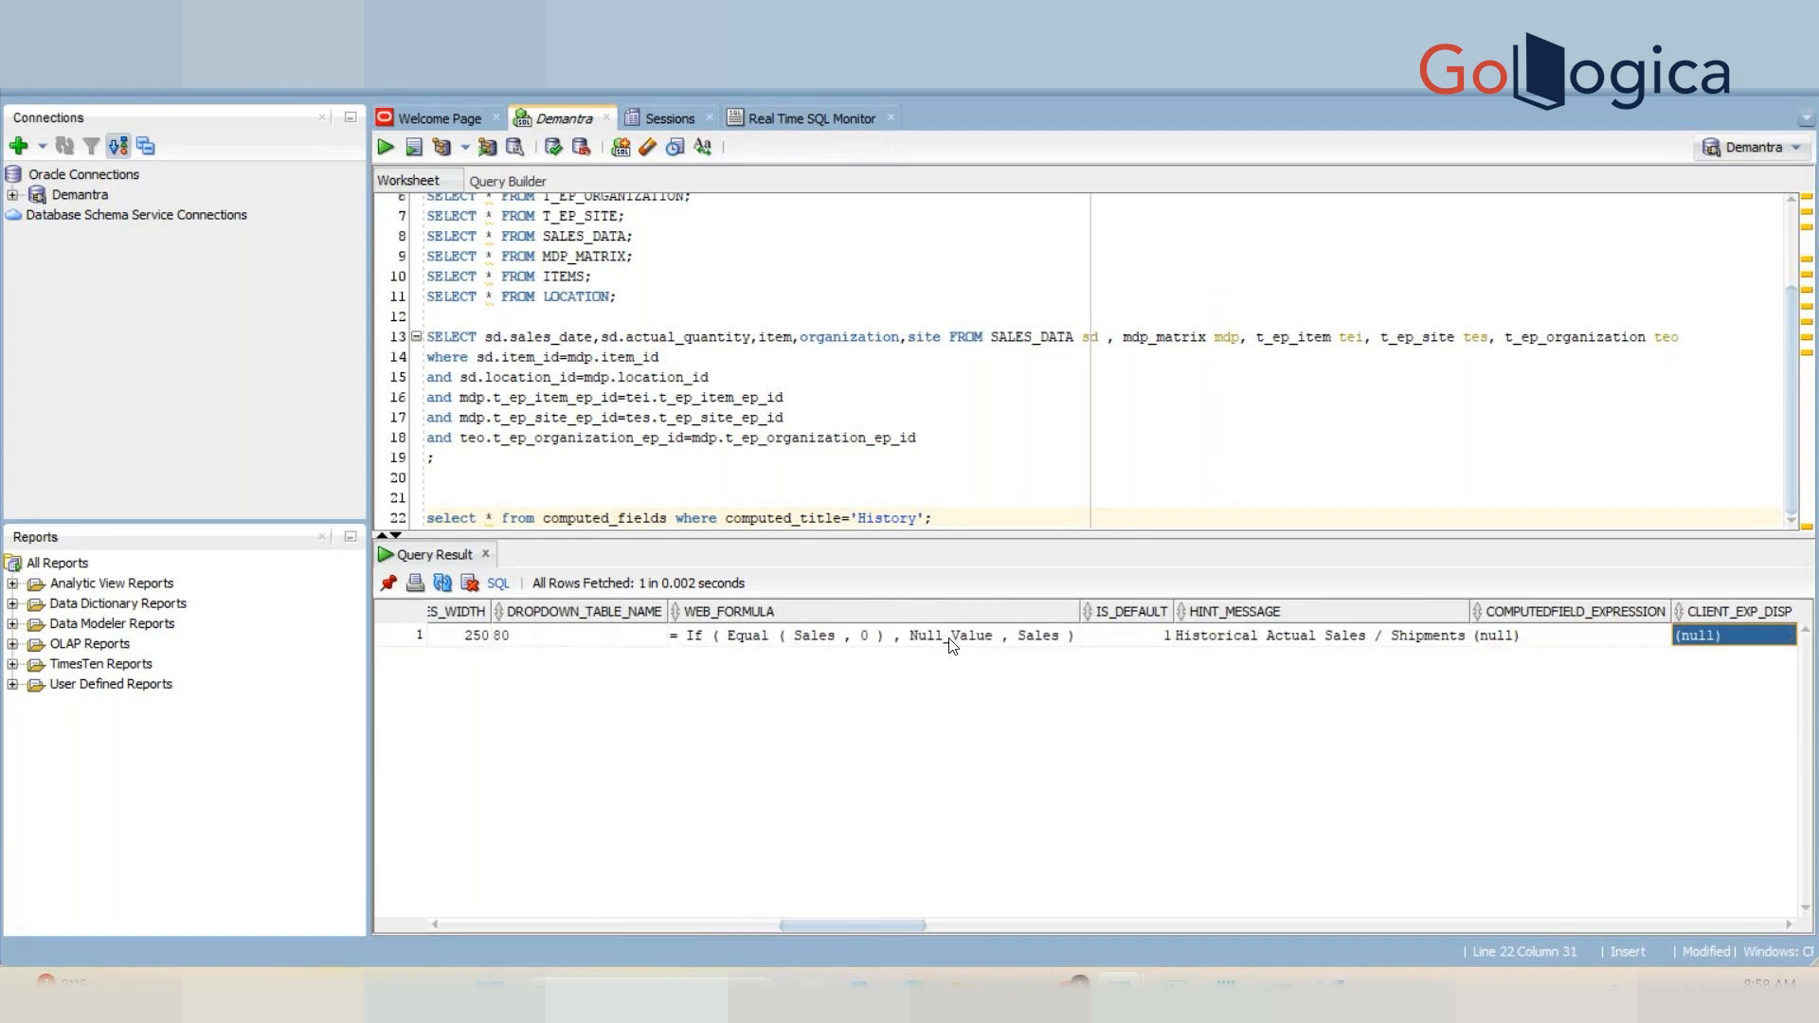
key("Right")
key("Right")
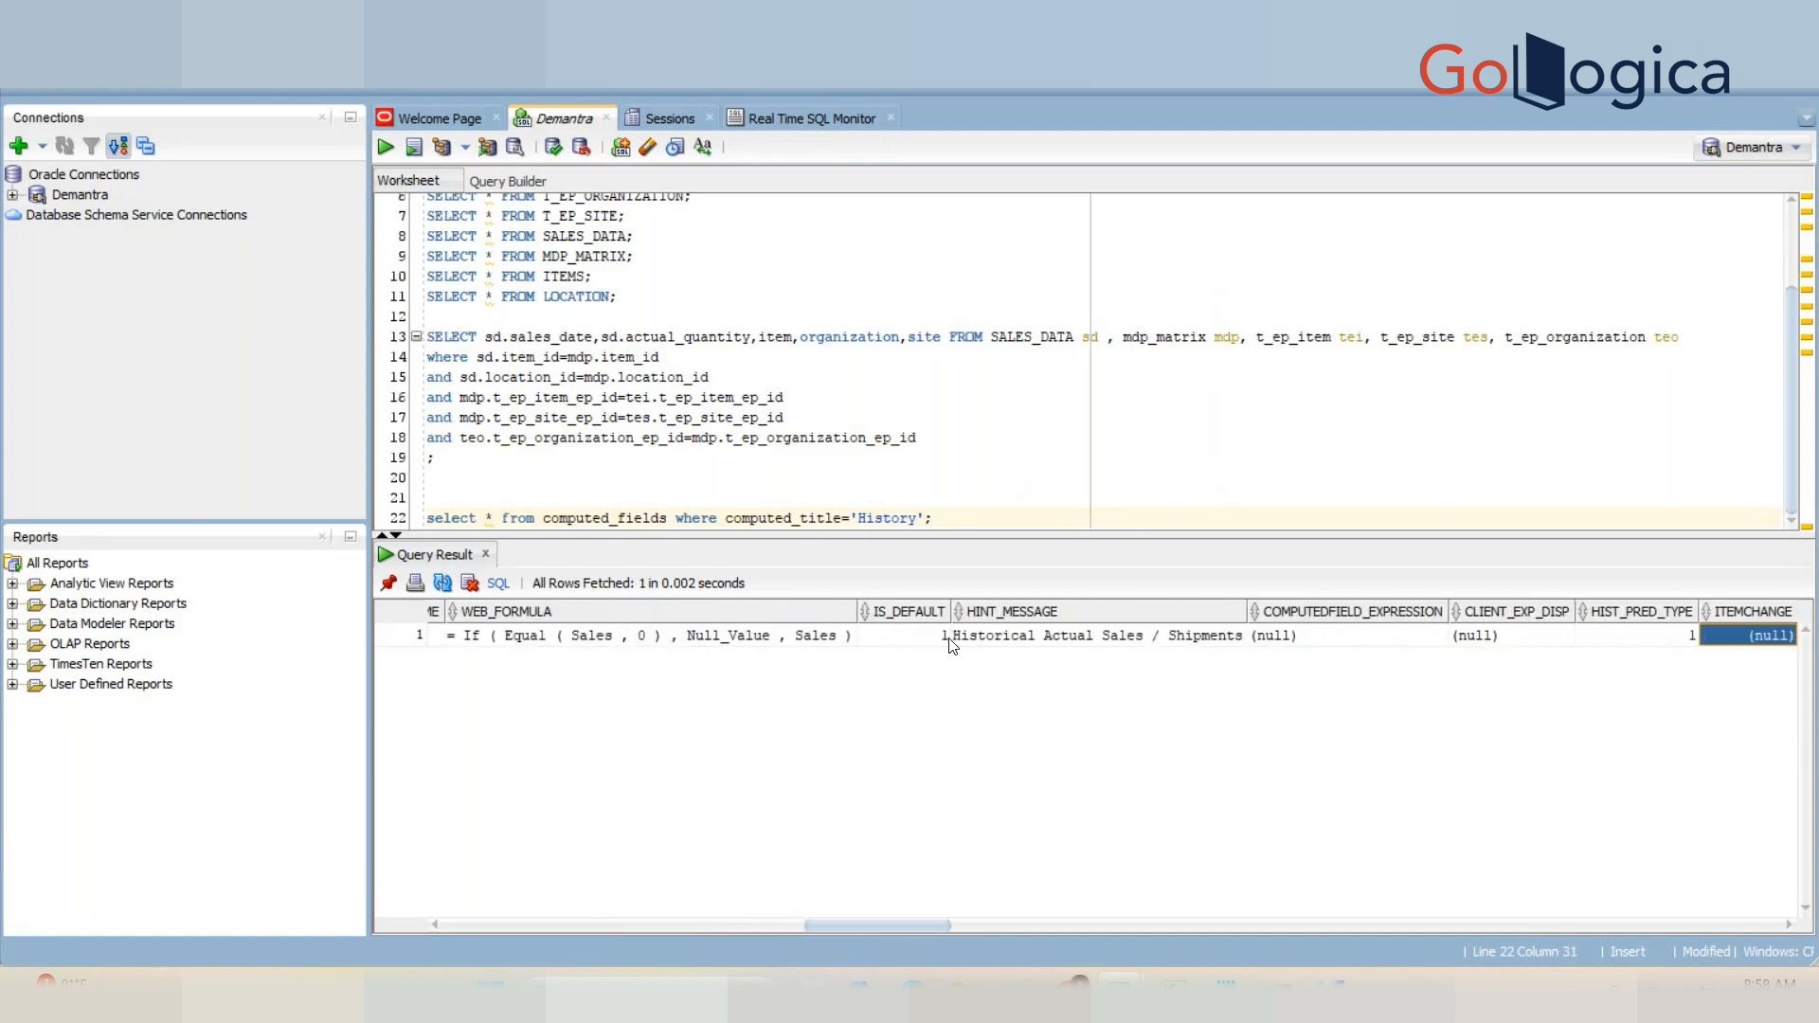
key("Left")
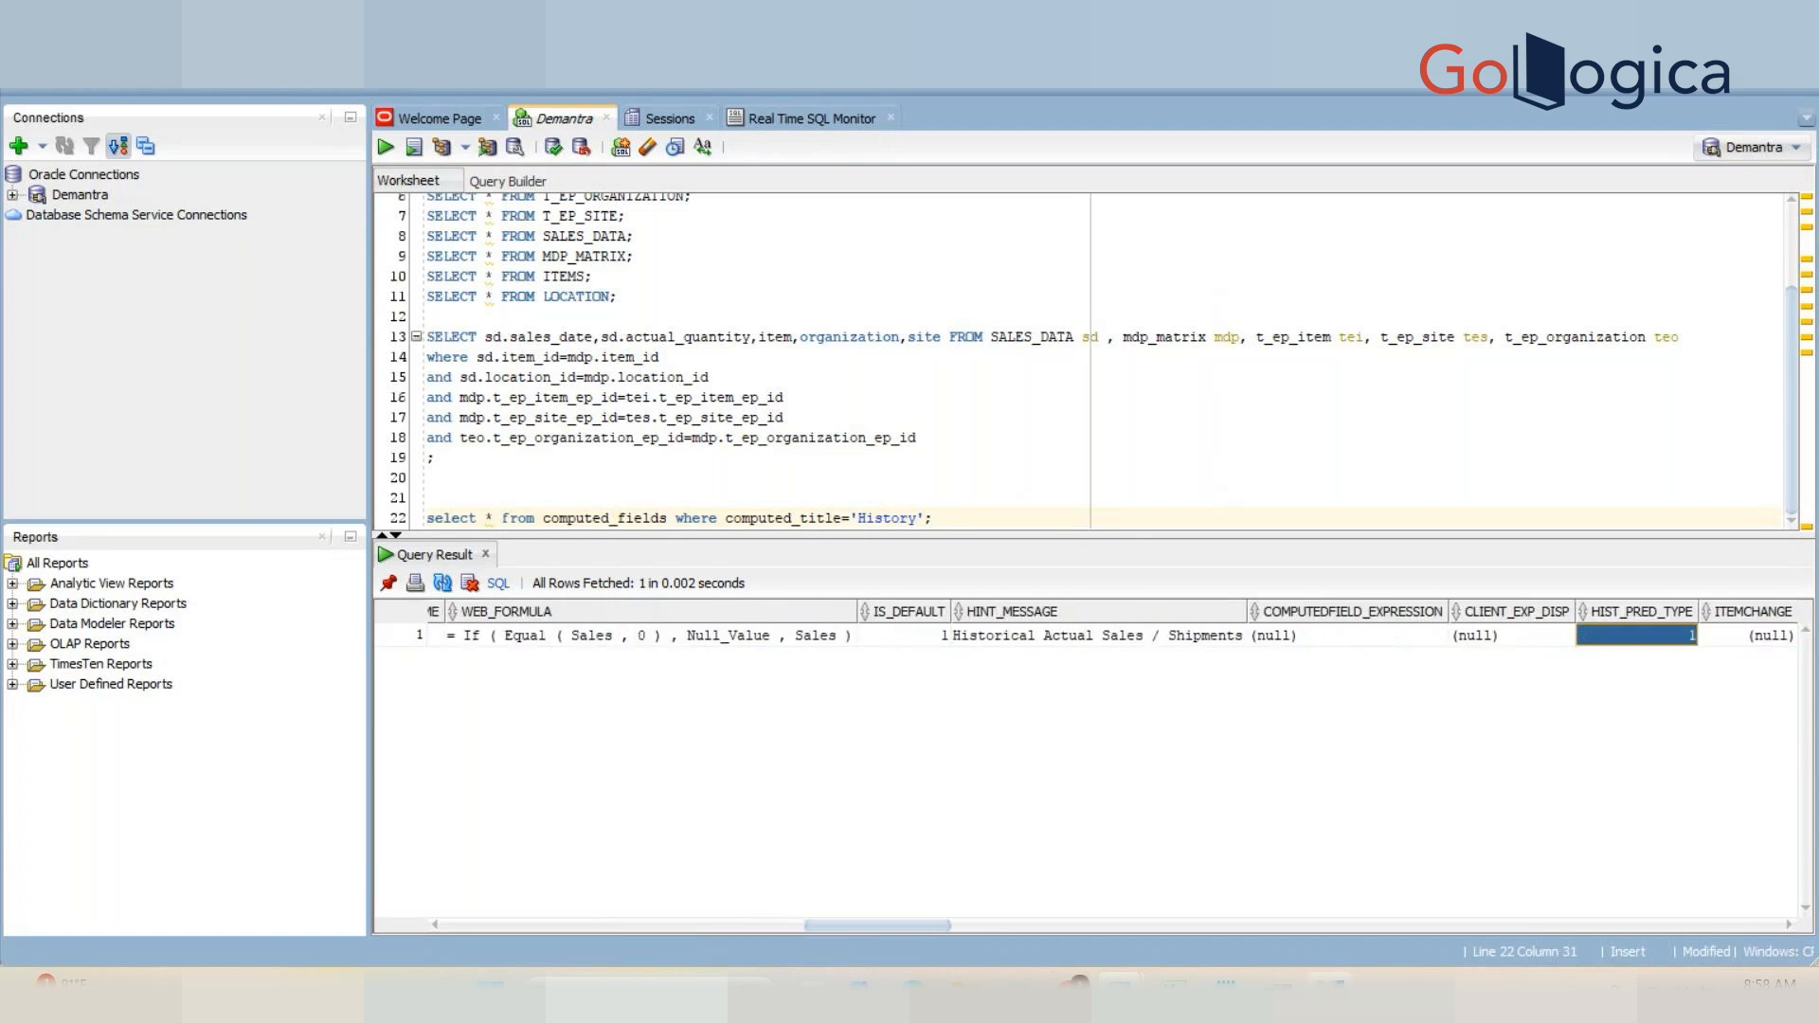
Step: Set the History series' Period Association back to History & Forecast and save the series
left_click(1324, 985)
left_click(715, 320)
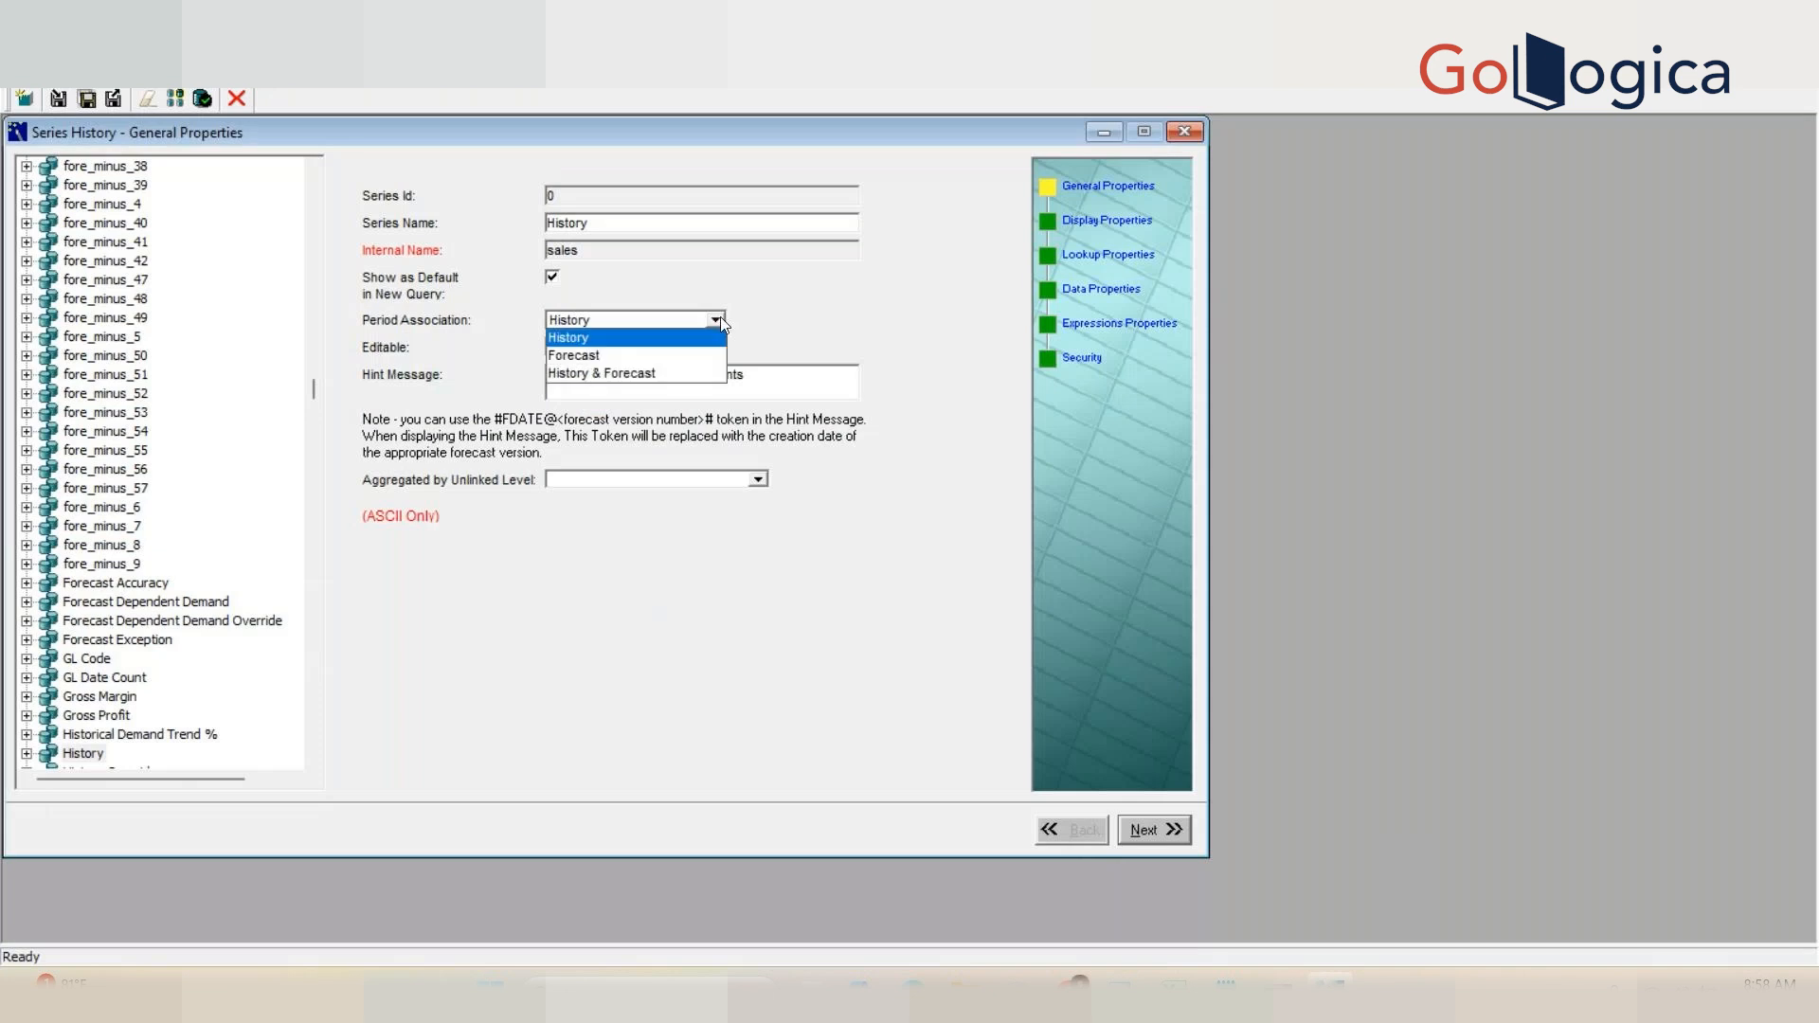
left_click(676, 375)
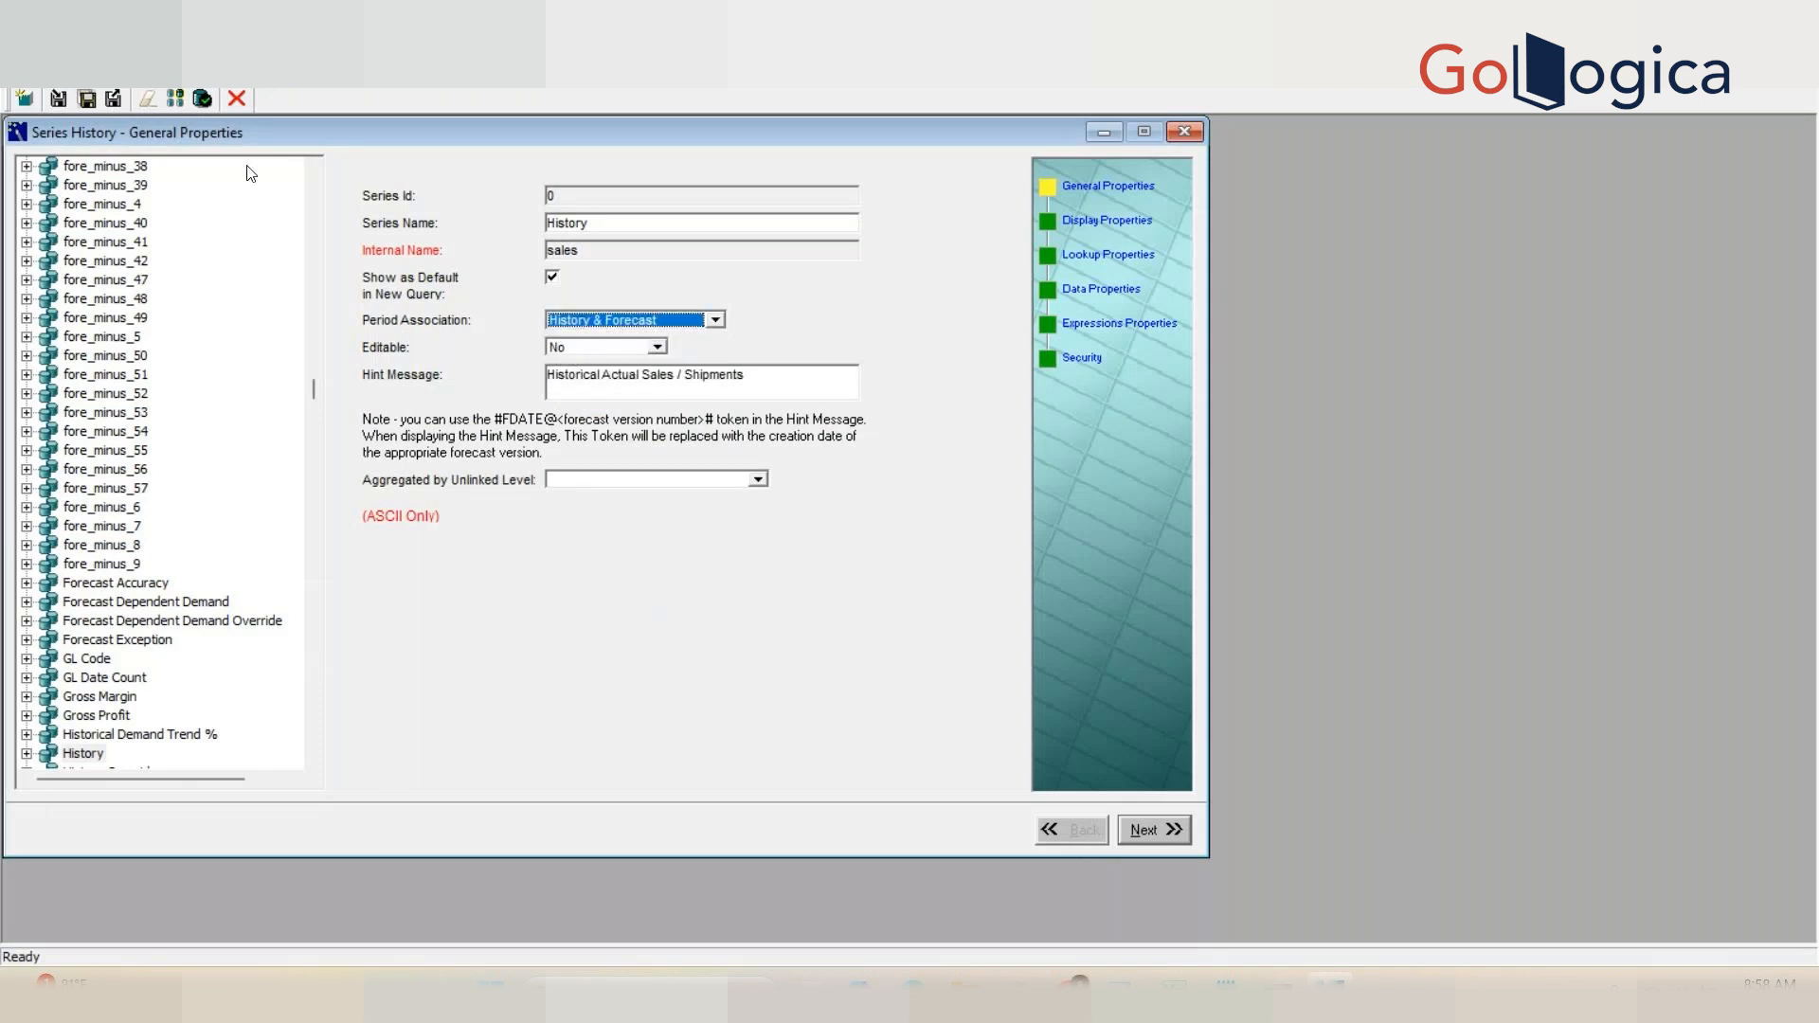
left_click(57, 99)
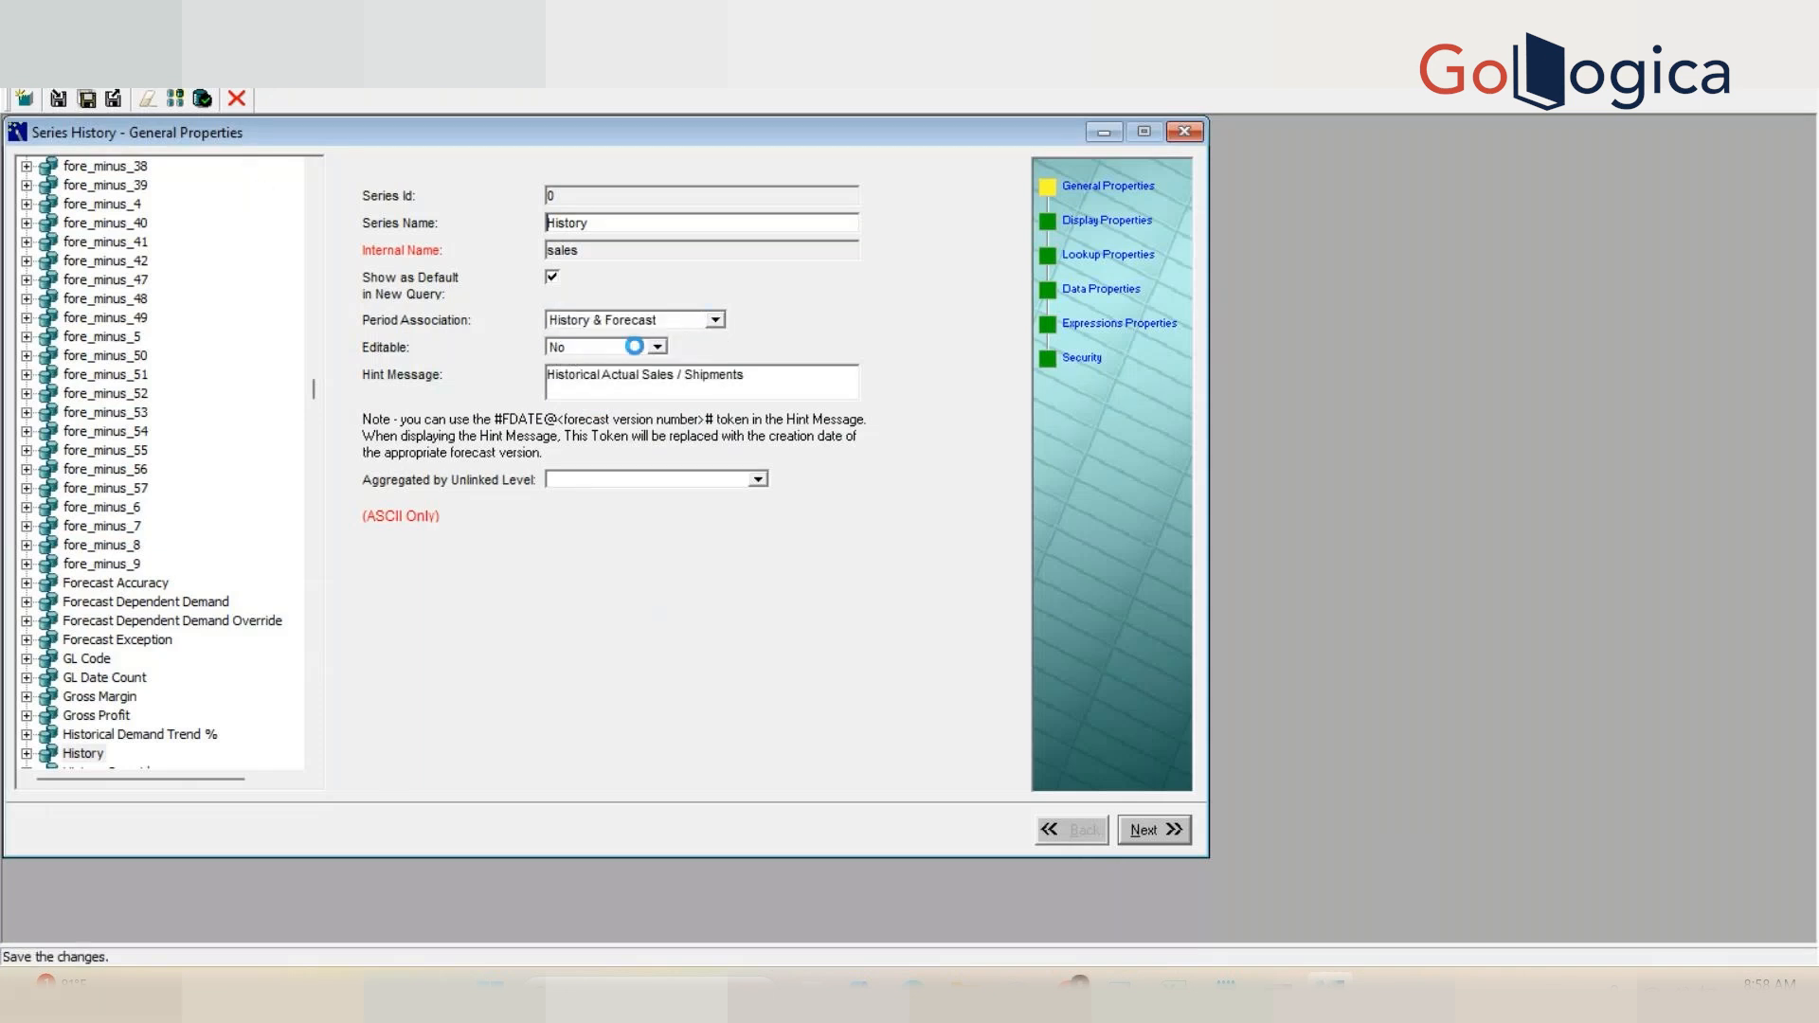
Step: Return to the query results and scroll across the row's HIST_PRED_TYPE, DATA_TABLE_NAME and BACKGROUND_COLOR_EXP columns
left_click(1122, 990)
left_click(1197, 922)
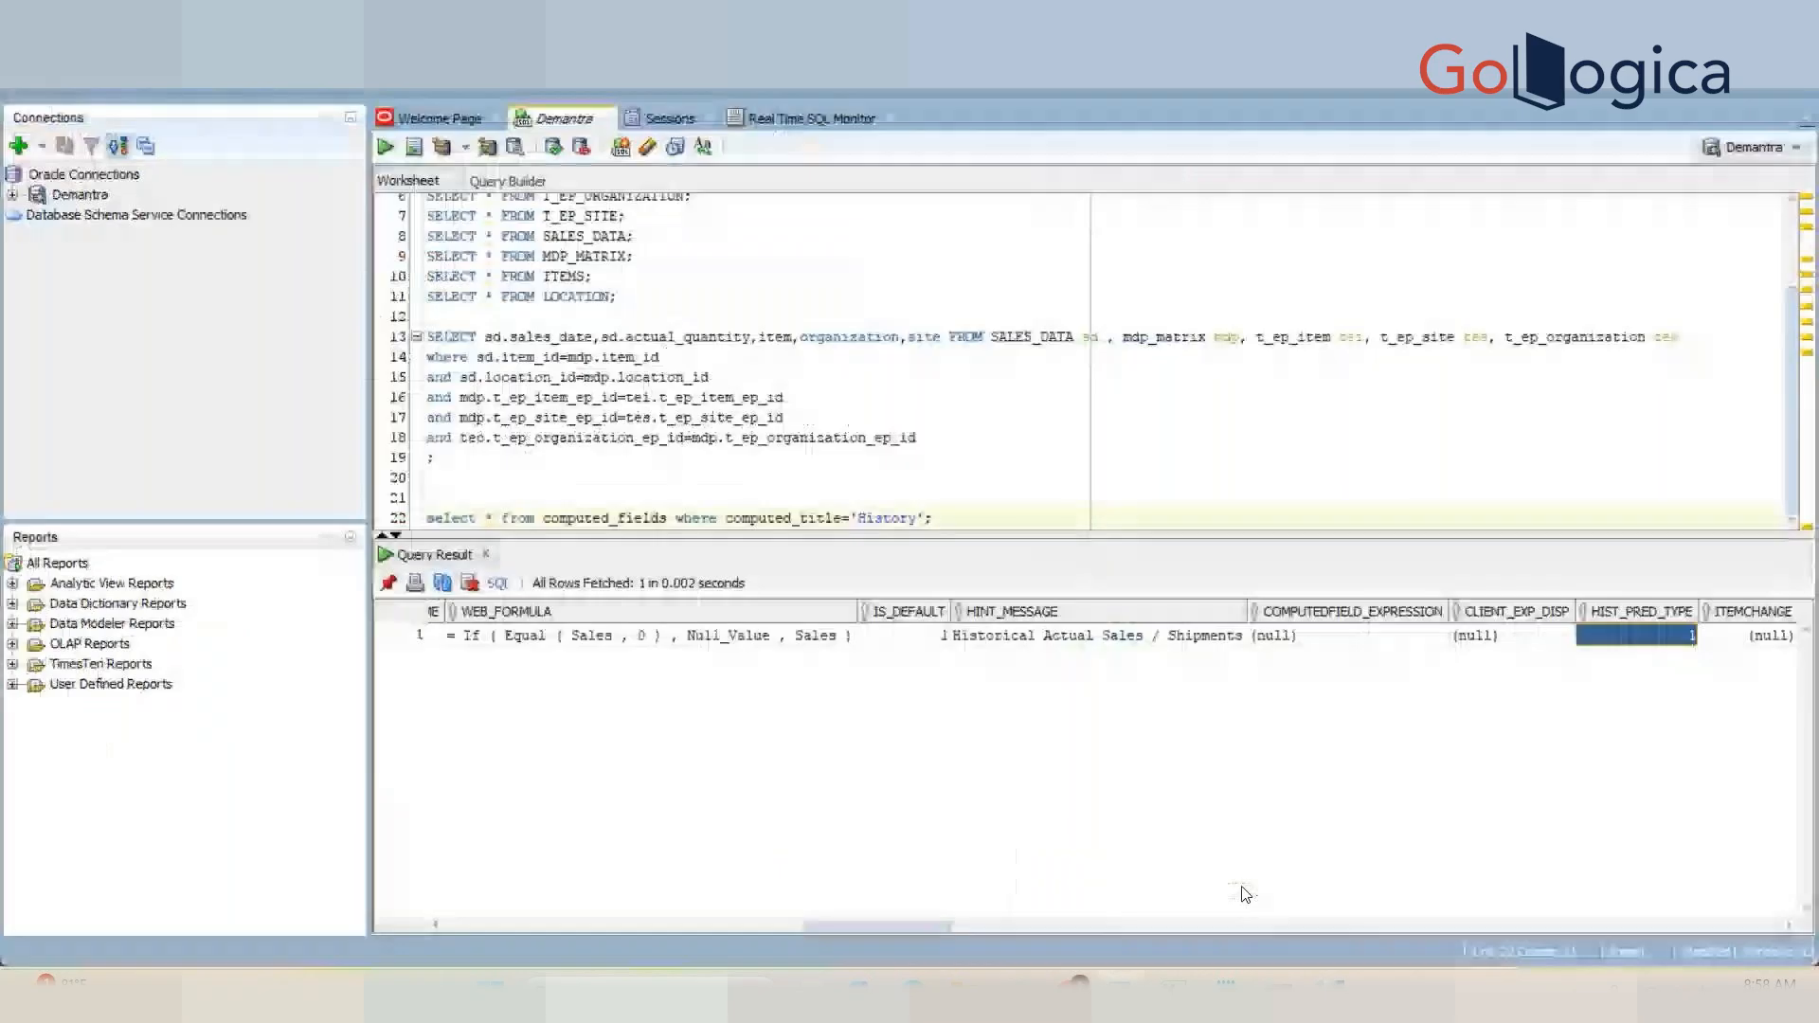
left_click(1170, 647)
key("Right")
key("Right")
key("Right")
key("Right")
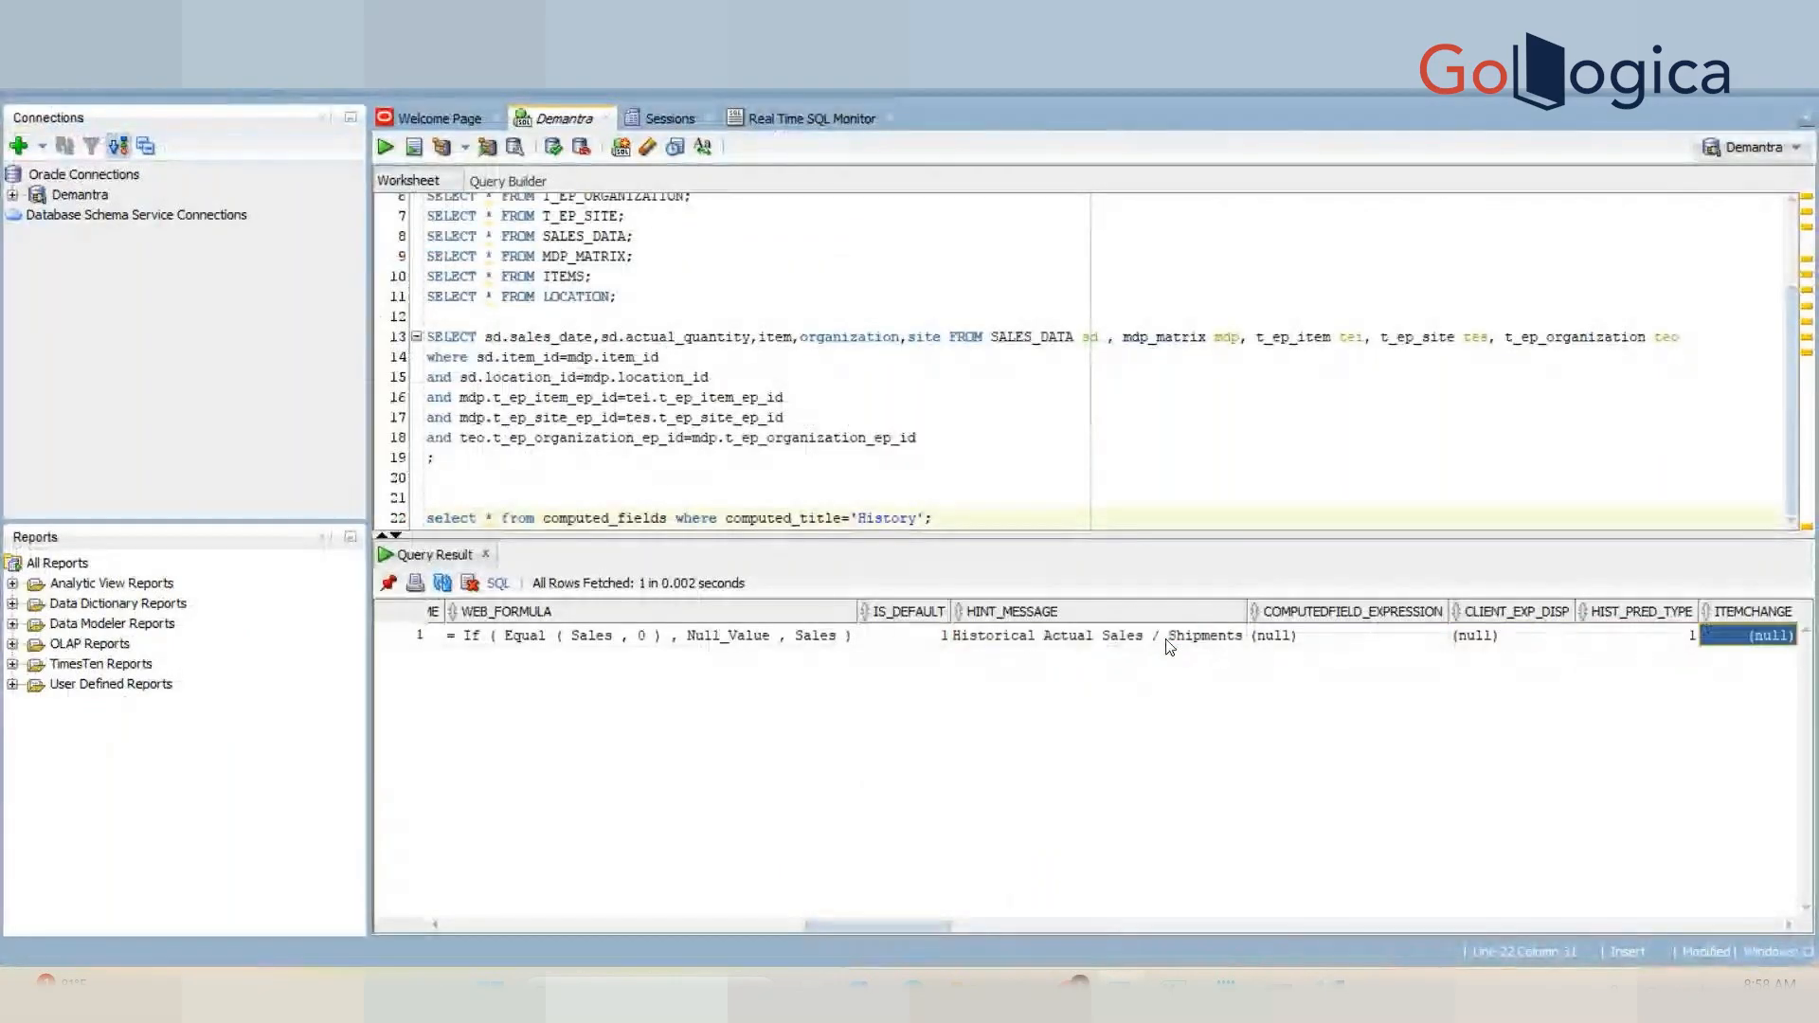
key("Right")
key("Right")
key("Right")
key("Right")
key("Right")
key("Right")
key("Right")
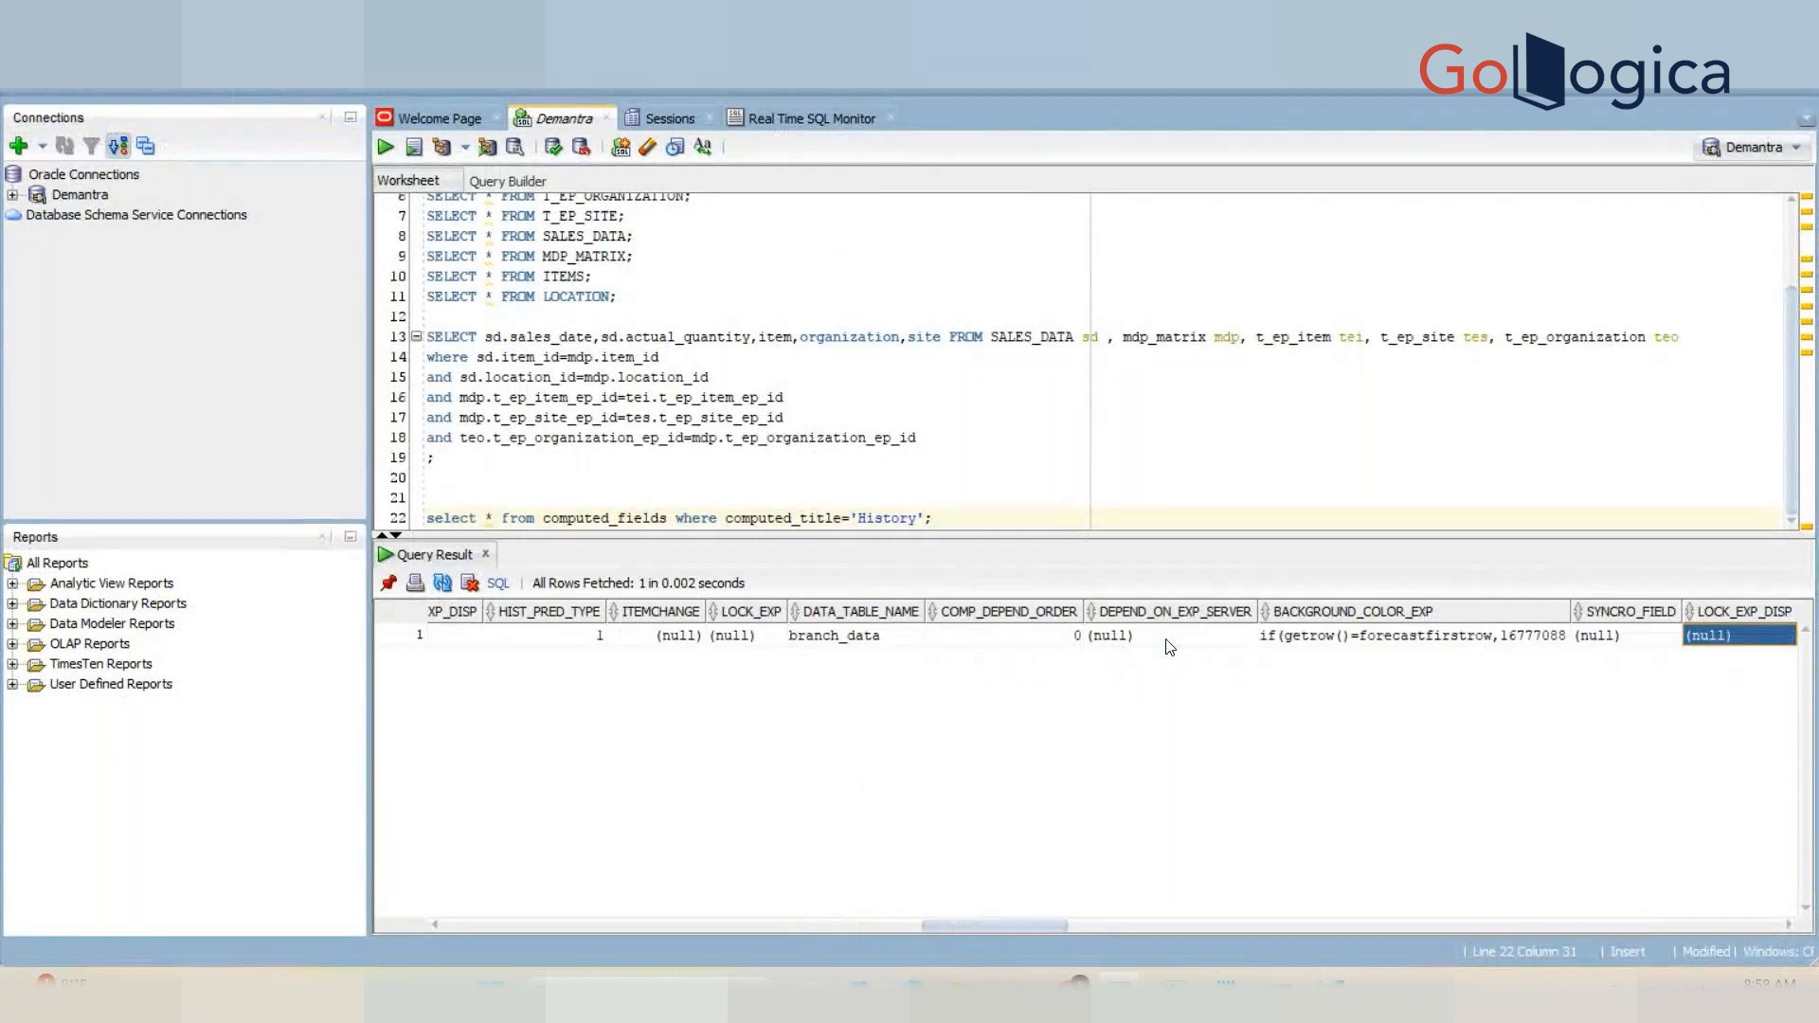
Step: Copy the computed_fields query into cell A33 of the 04May2025 sheet and autofit column A
triple_click(853, 511)
key("ctrl+c")
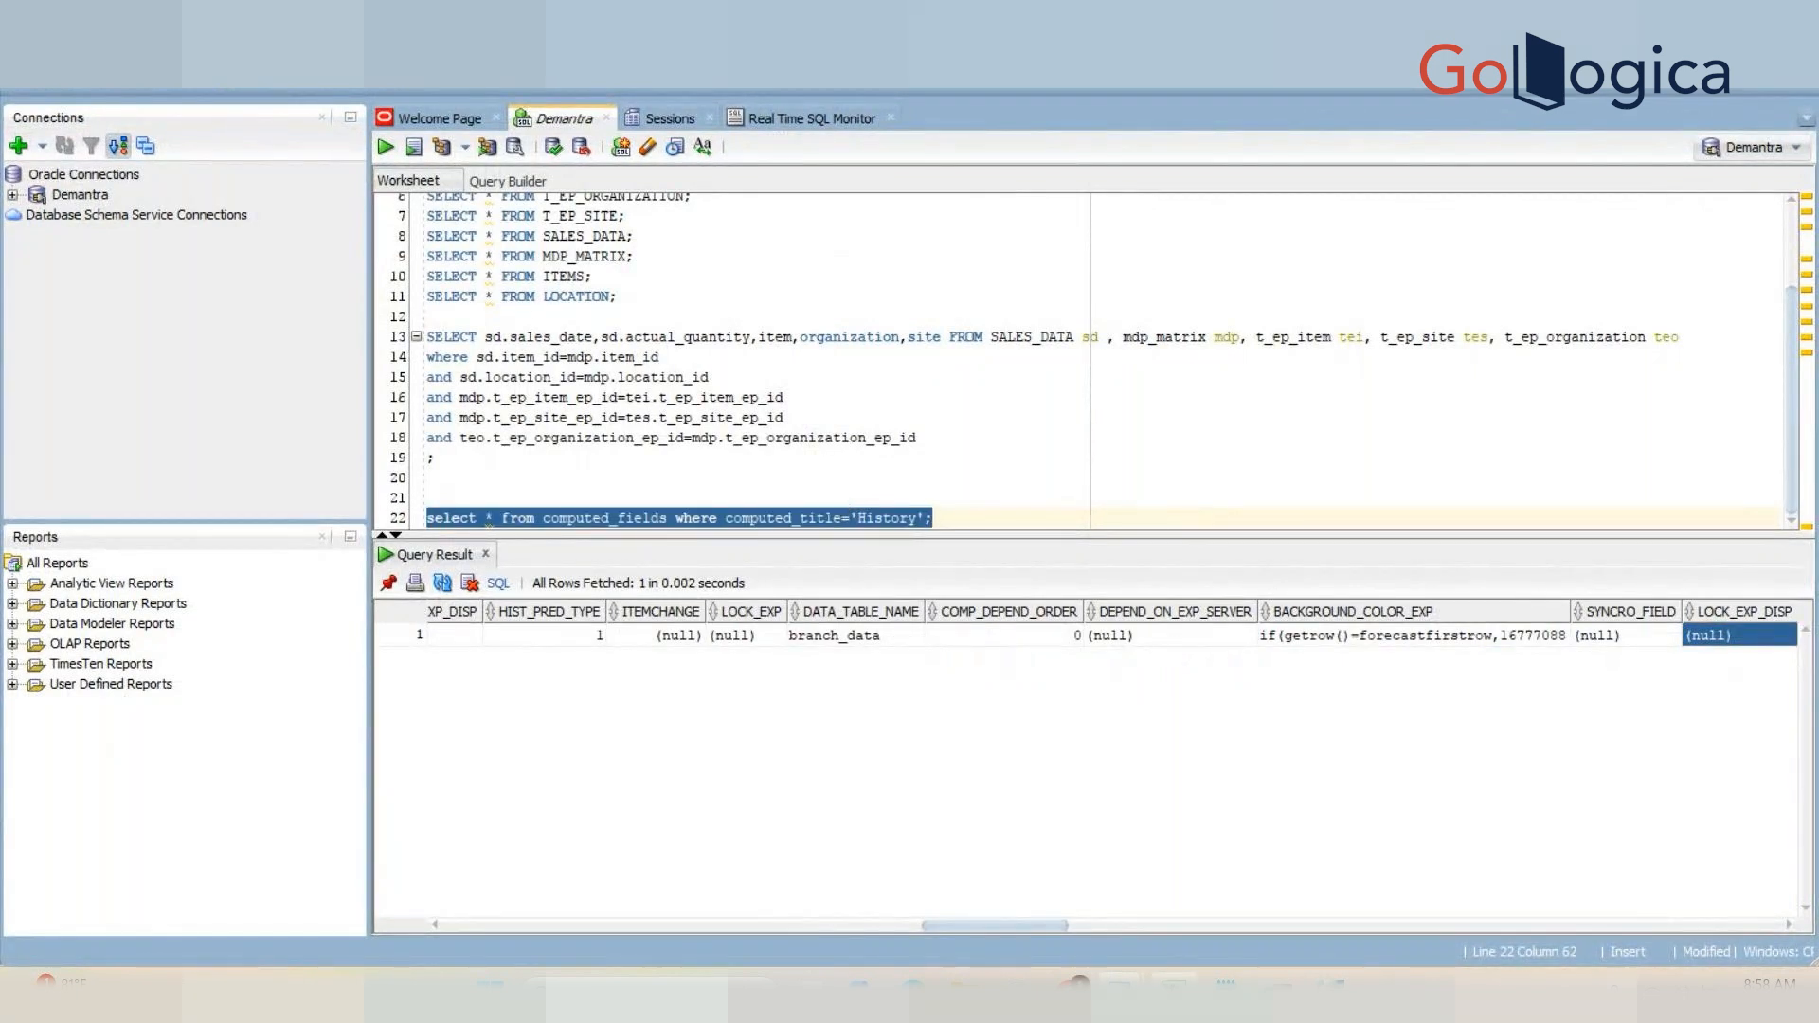
mouse_move(1174, 985)
left_click(1160, 886)
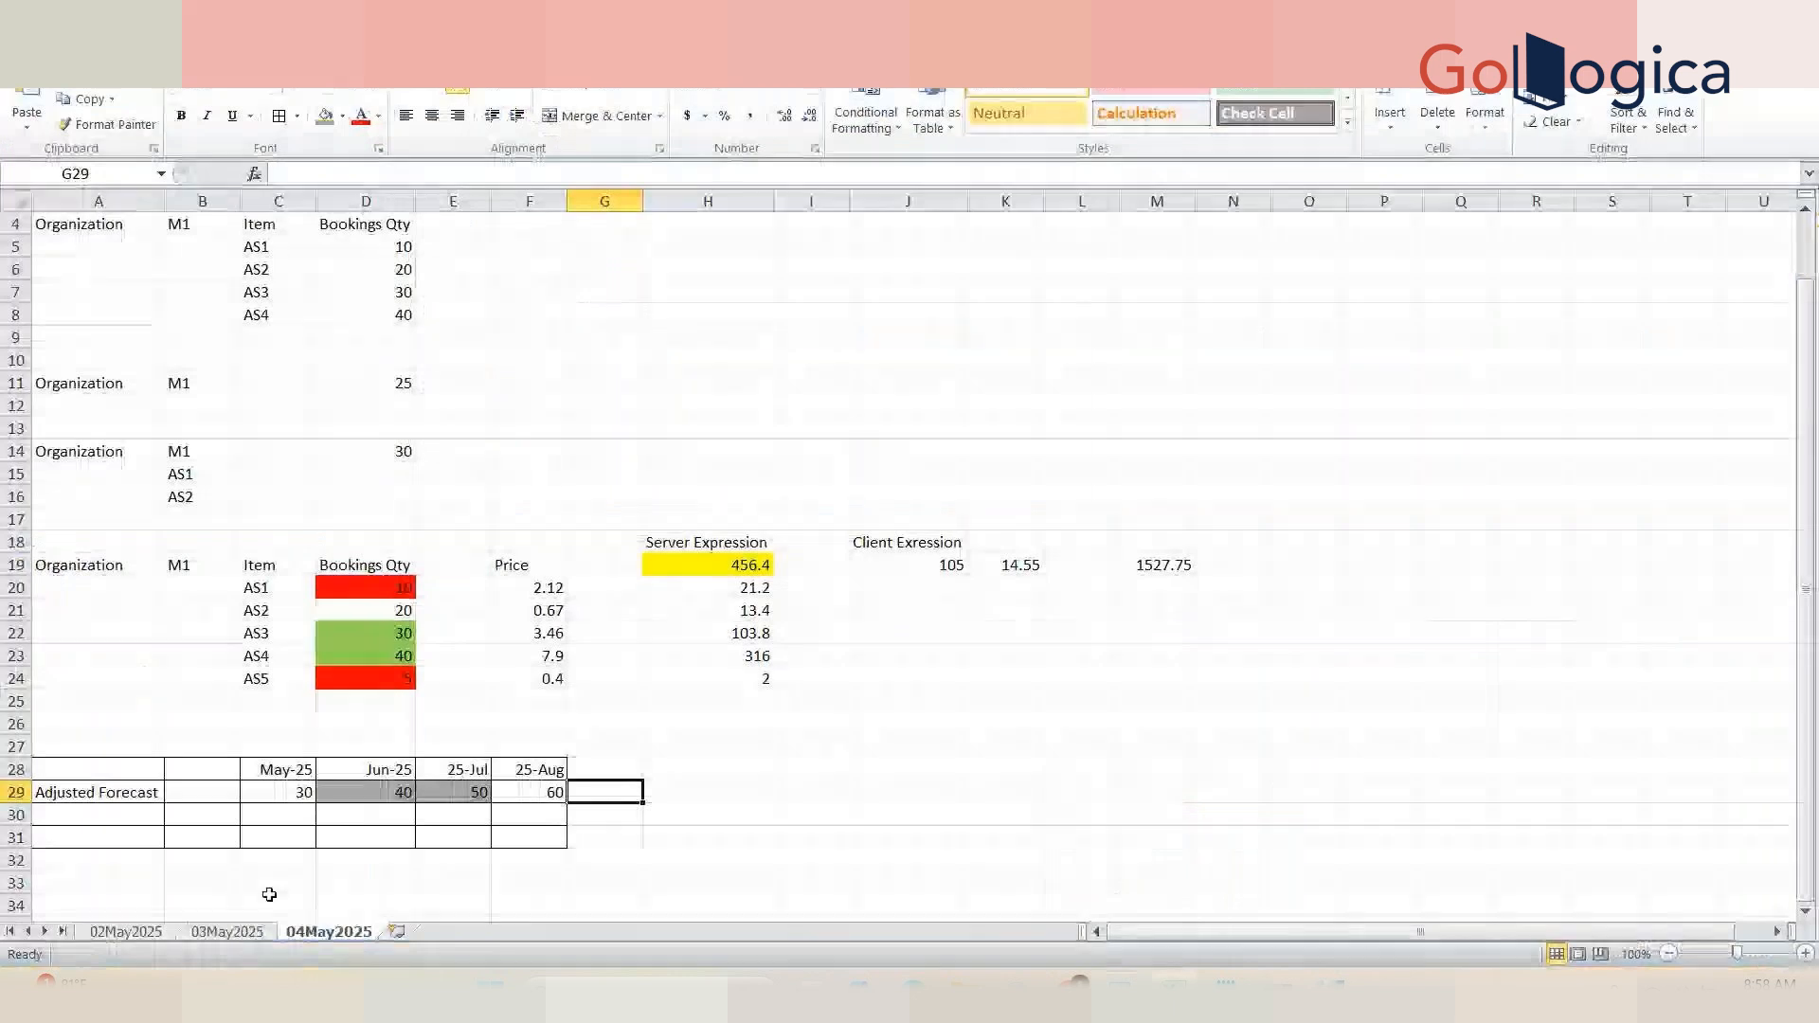
left_click(105, 887)
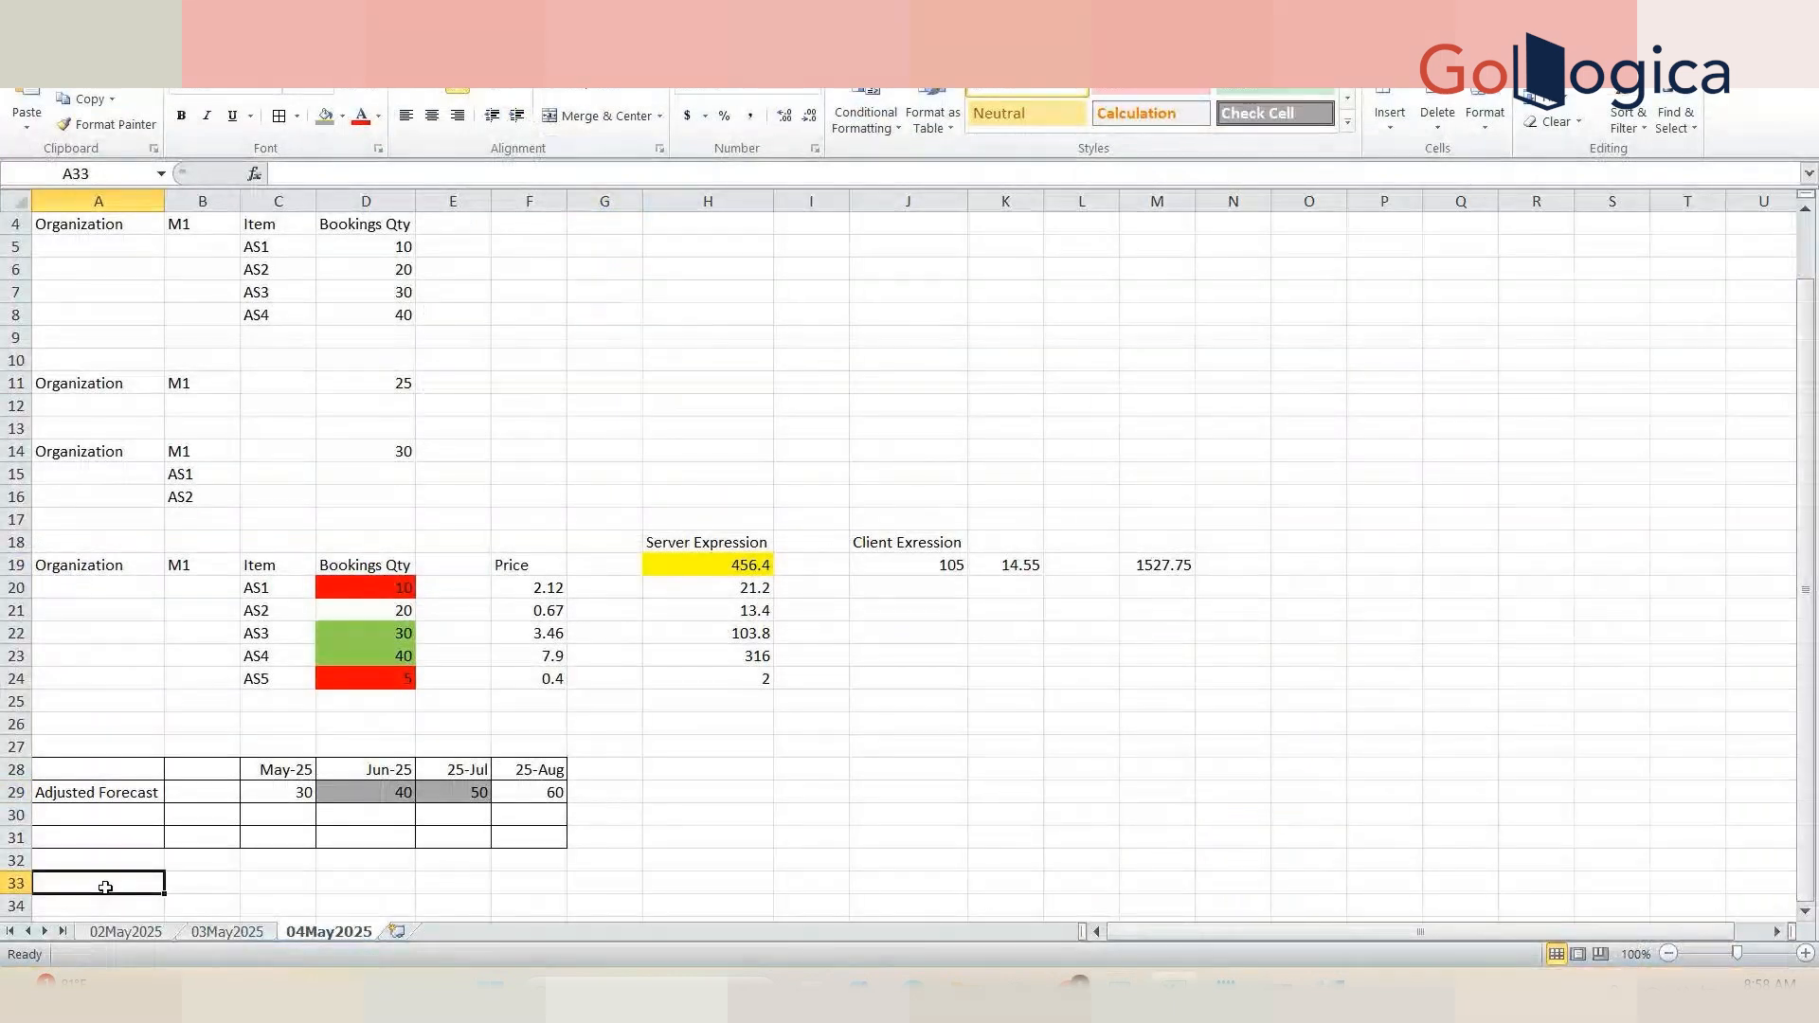
key("ctrl+v")
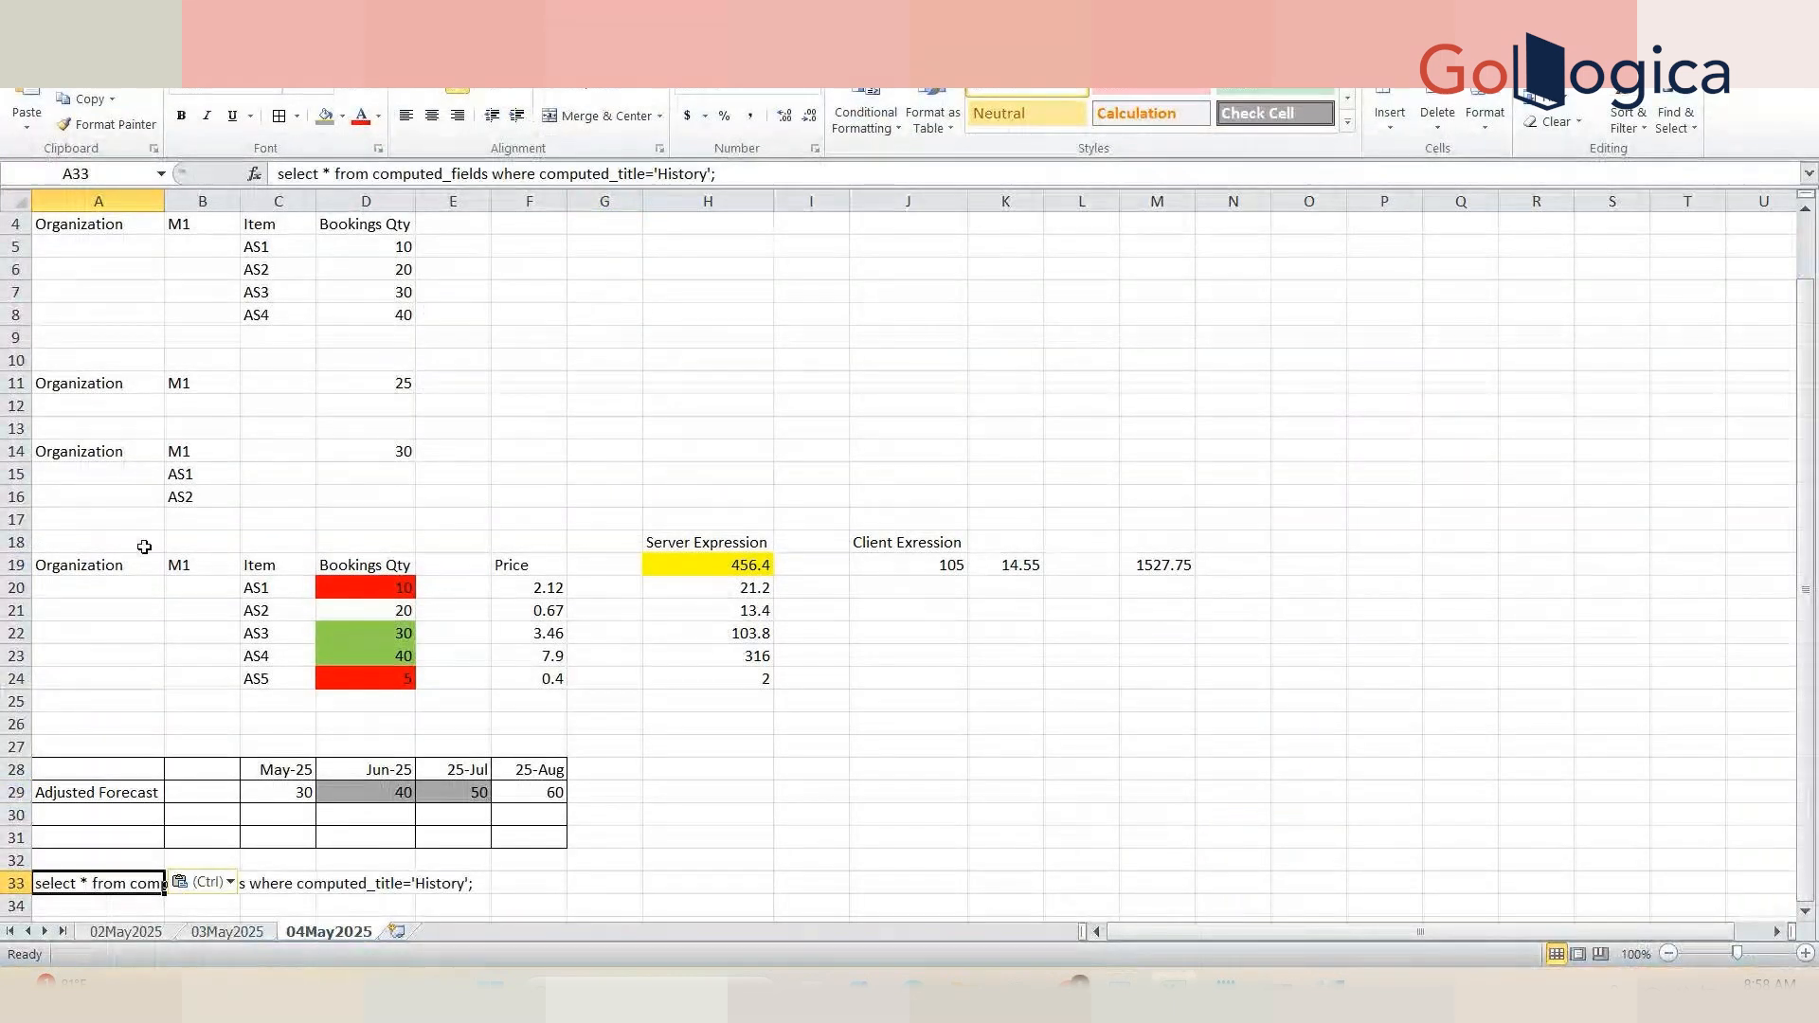
left_click_drag(165, 199, 165, 199)
double_click(165, 199)
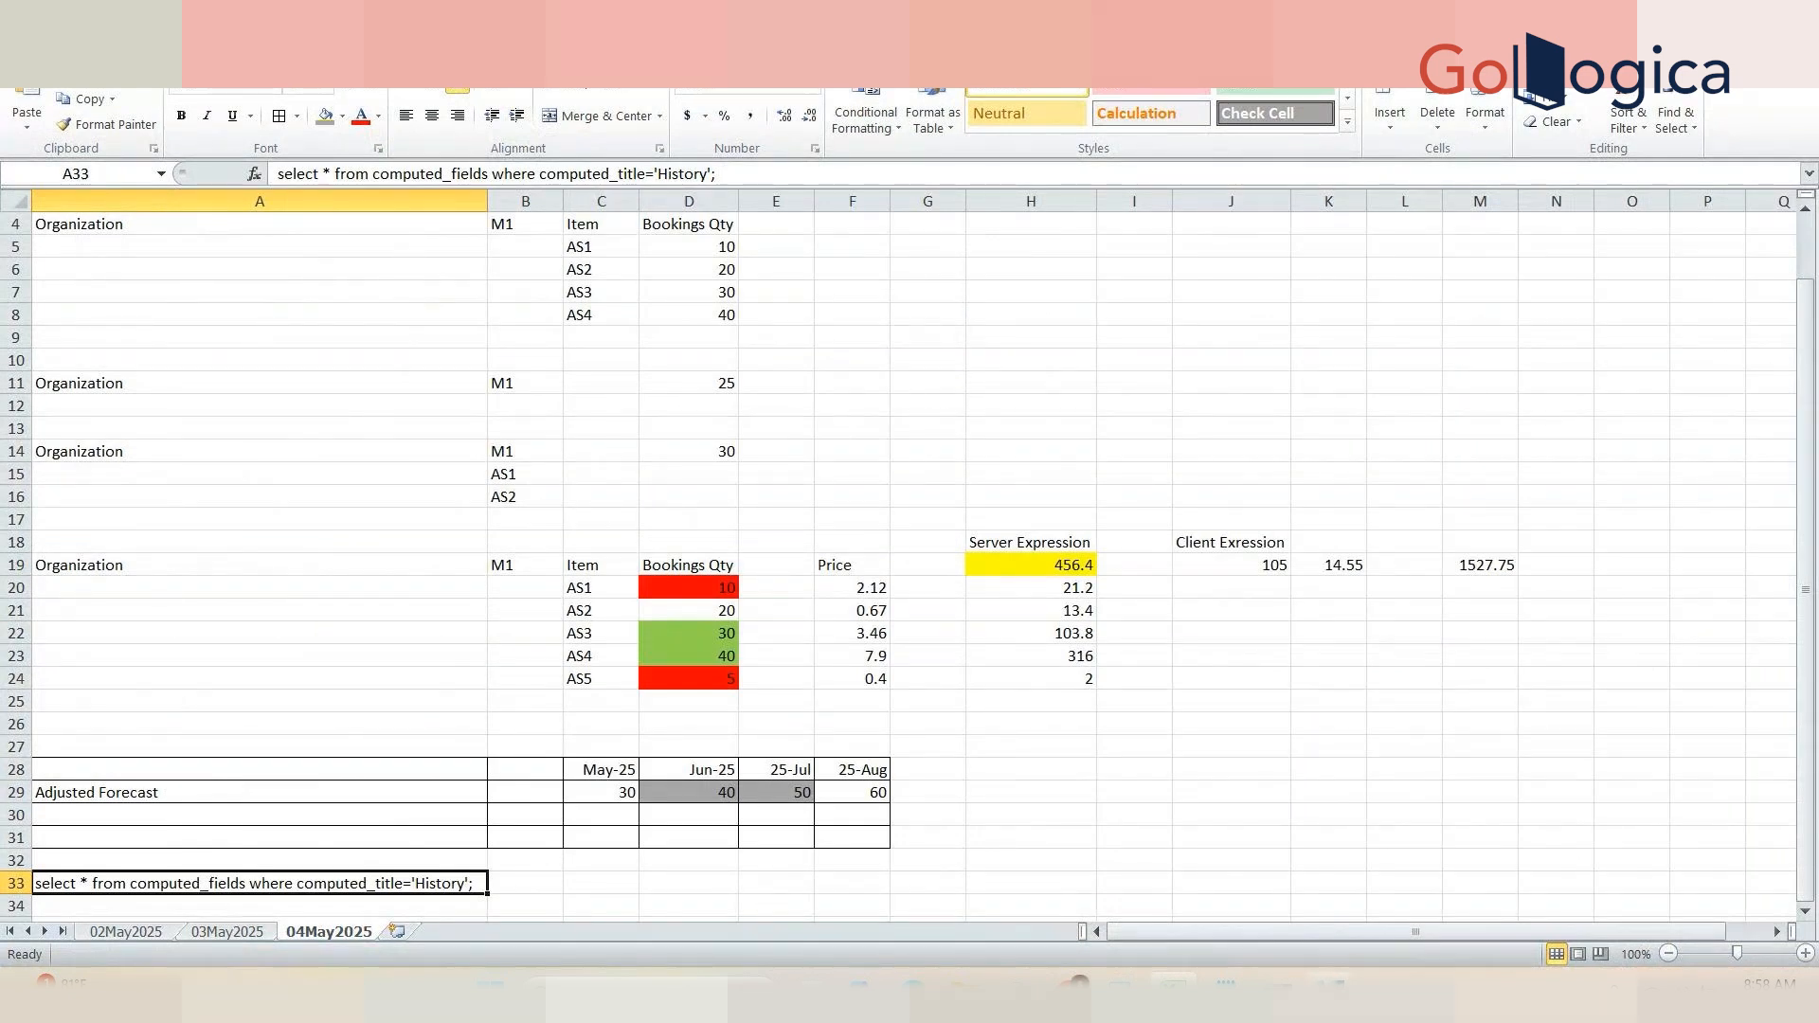
Step: Scroll back and forth across the History row's columns, from EXP_TEMPLATE through WEB_FORMULA
left_click(1330, 991)
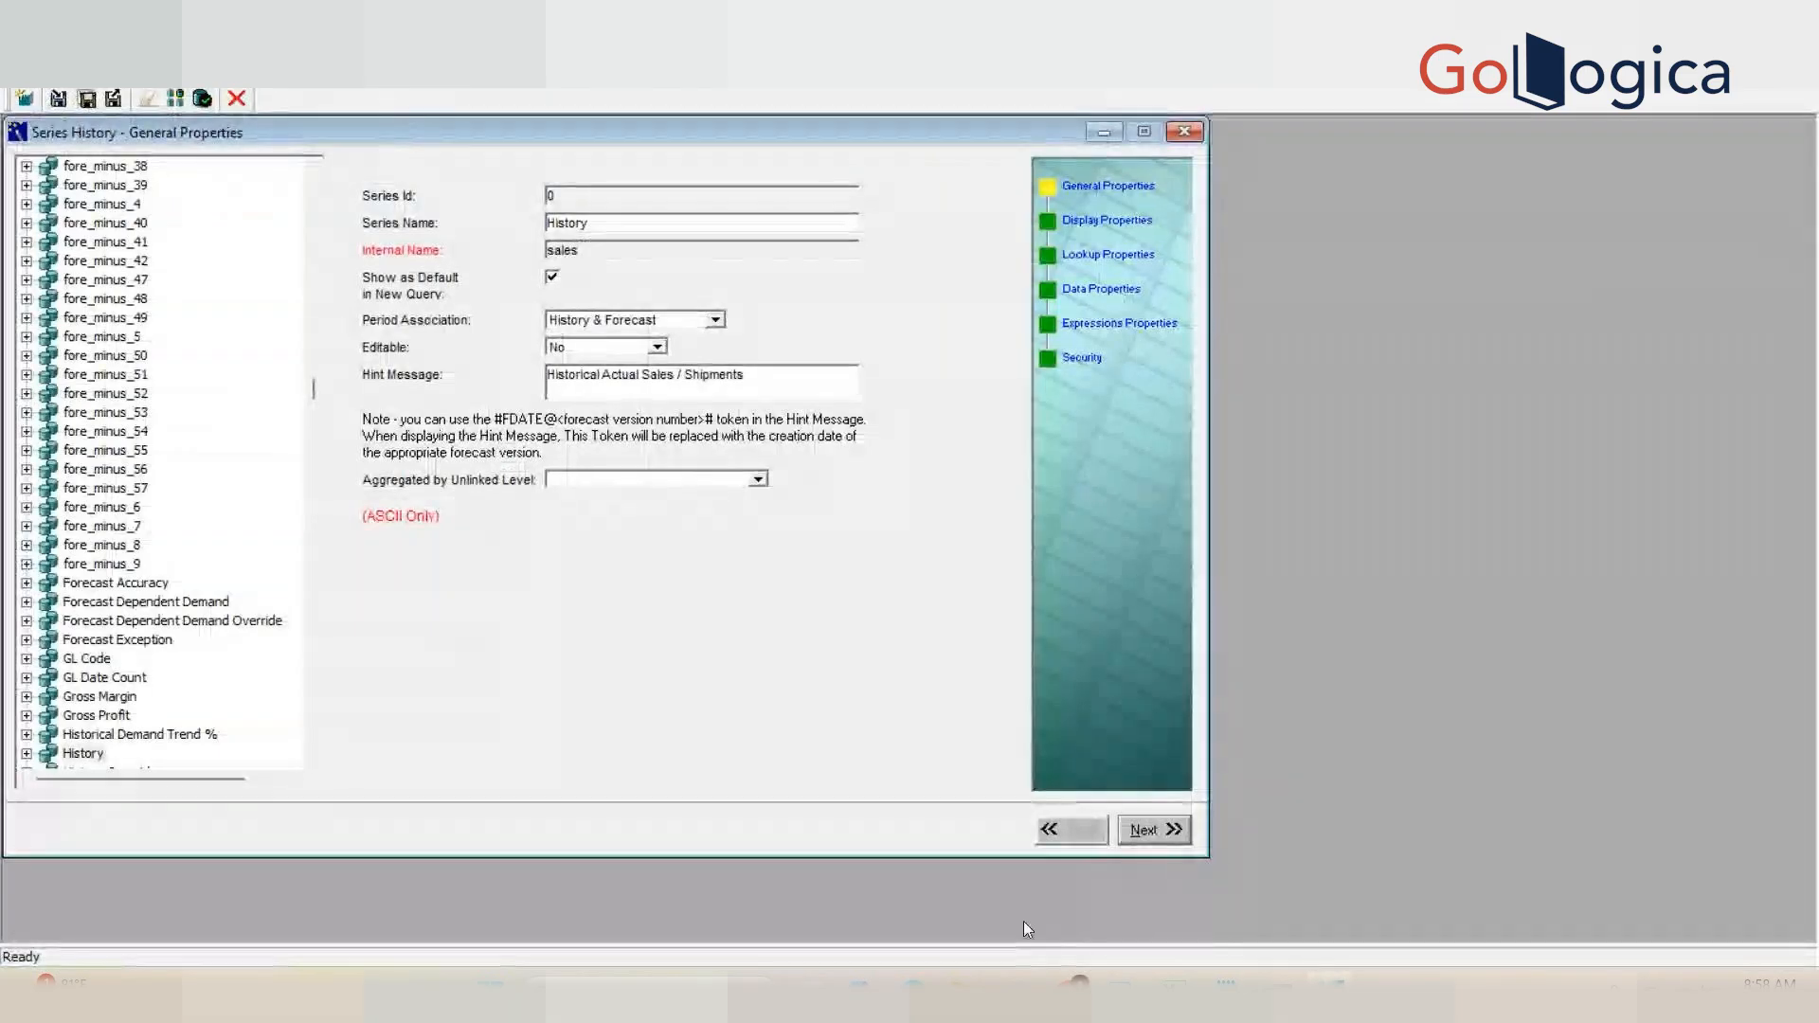
mouse_move(1118, 991)
left_click(1247, 905)
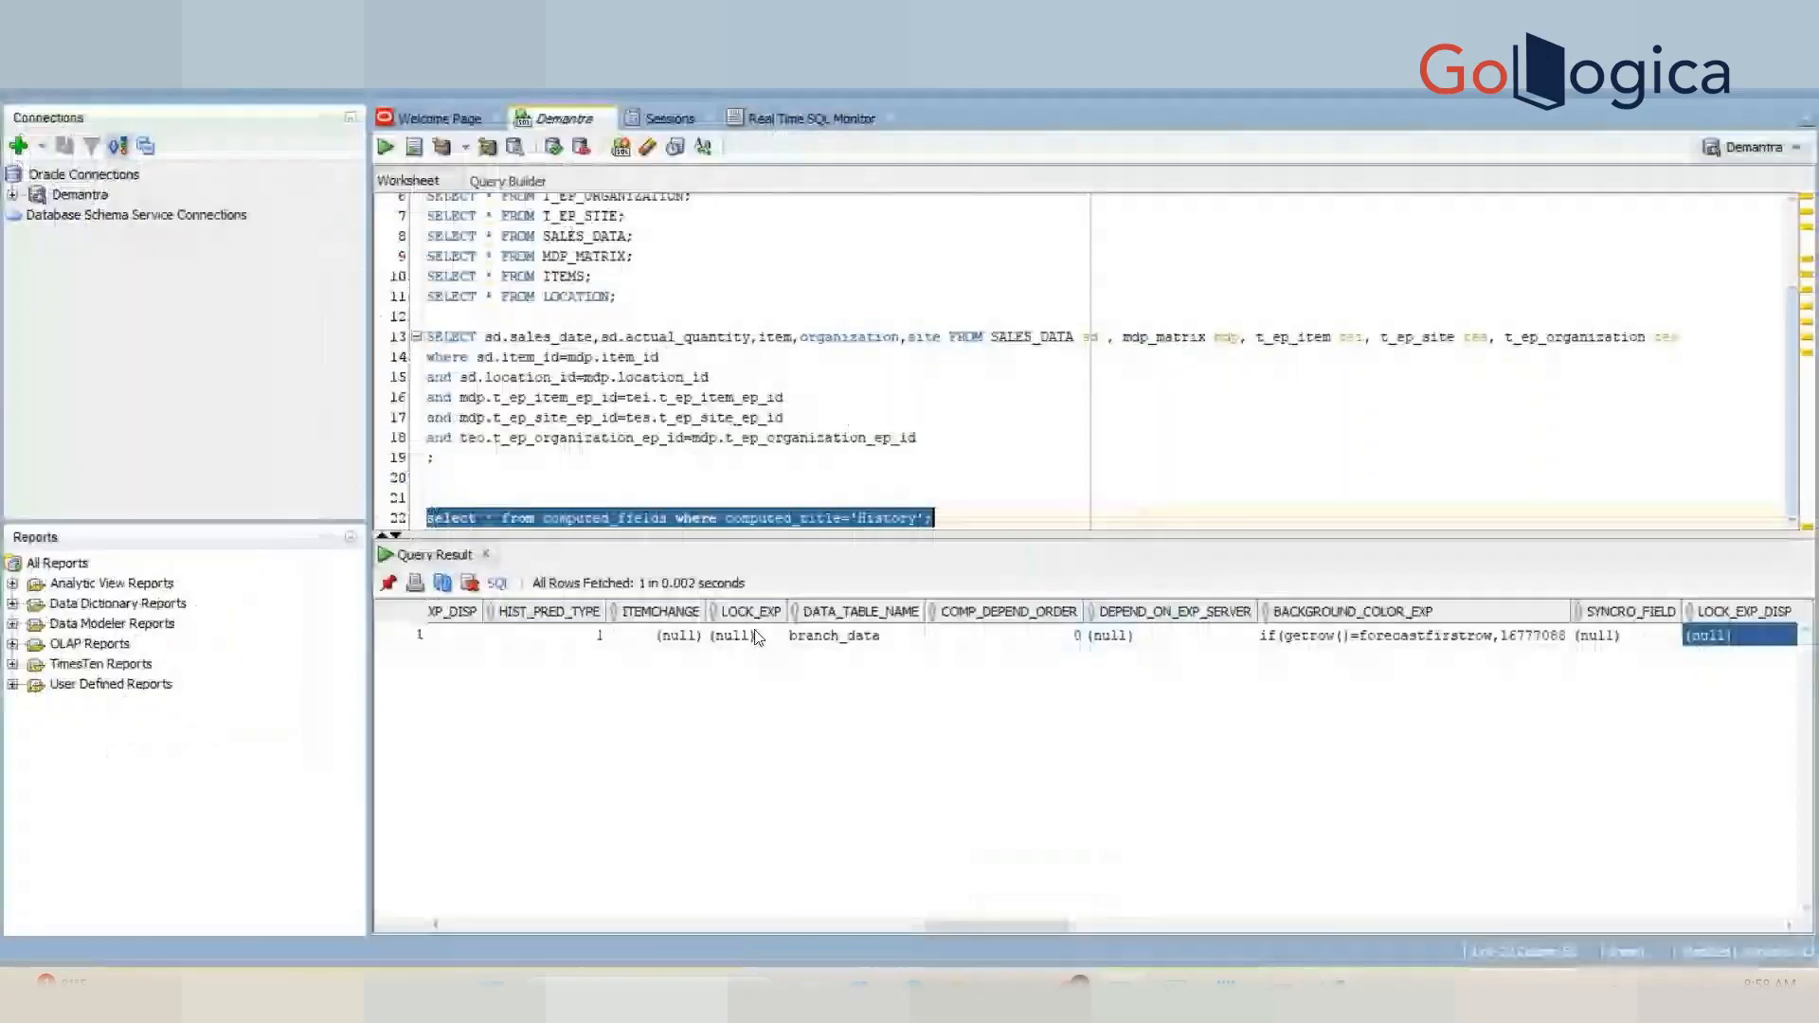
key("Left")
key("Left")
key("Left")
key("Left")
key("Left")
key("Left")
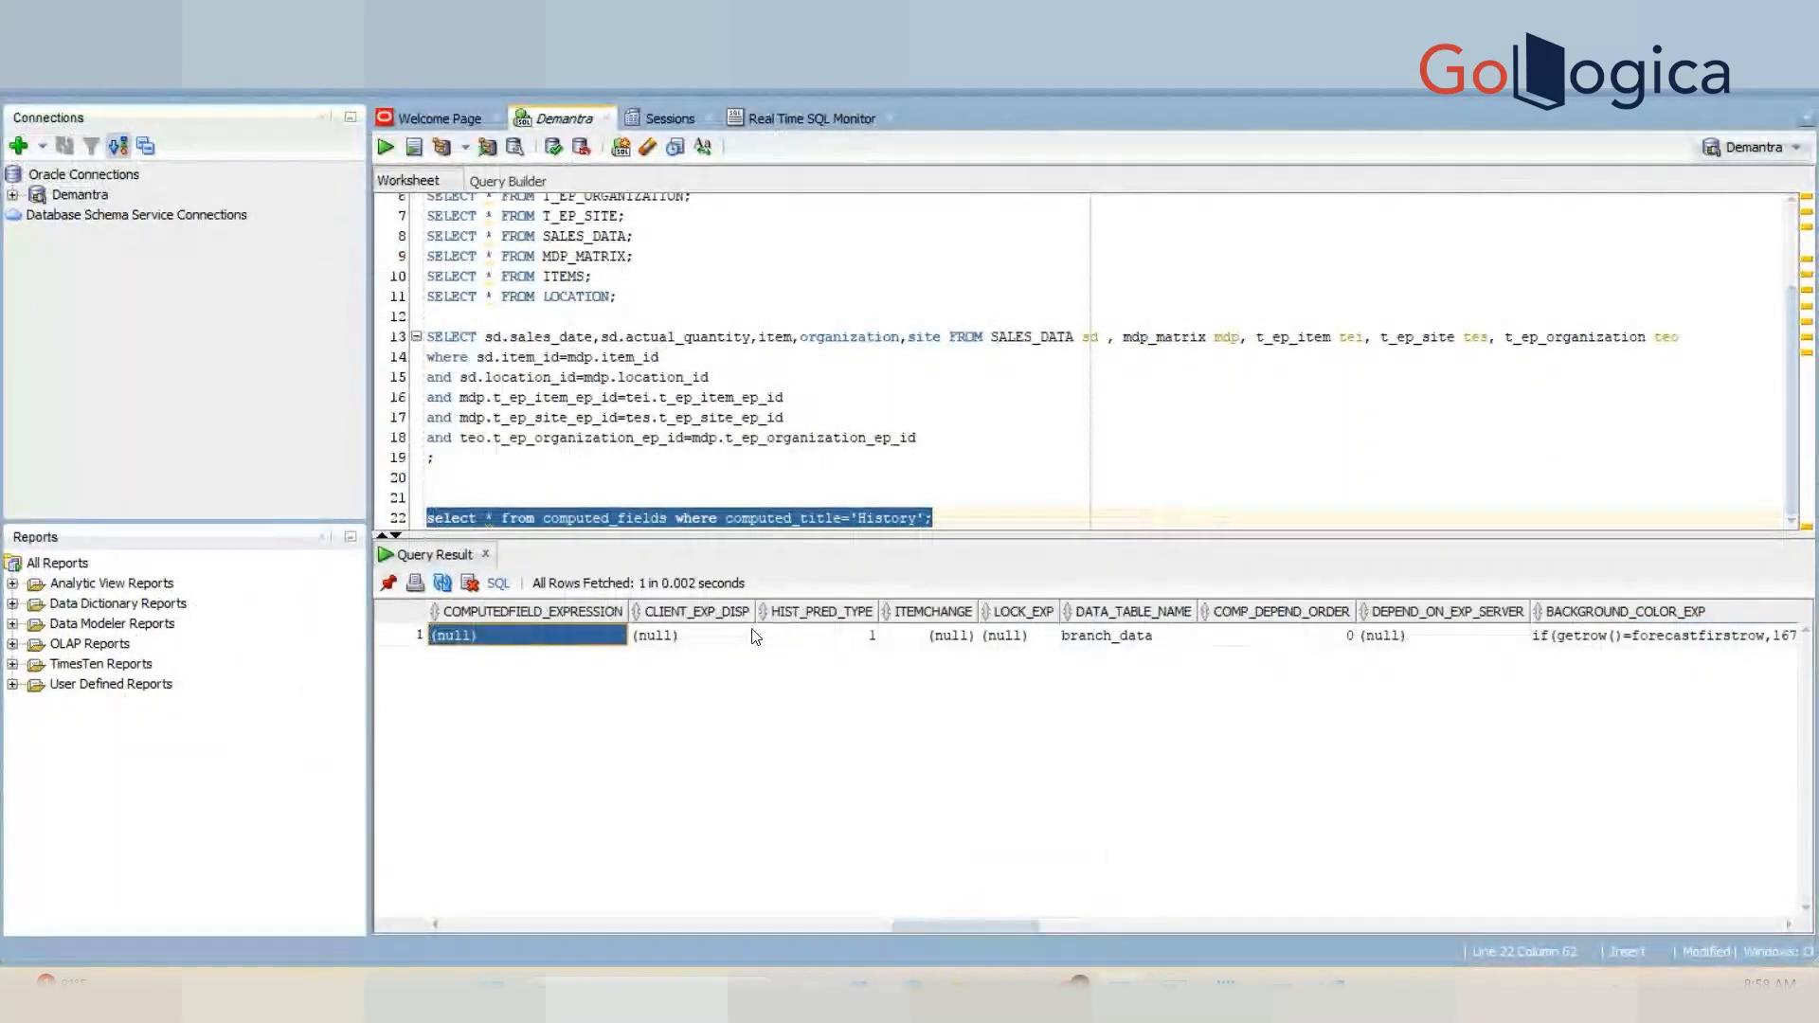
key("Left")
key("Left")
key("Left")
key("Left")
key("Left")
key("Left")
key("Left")
key("Left")
key("Left")
key("Left")
key("Left")
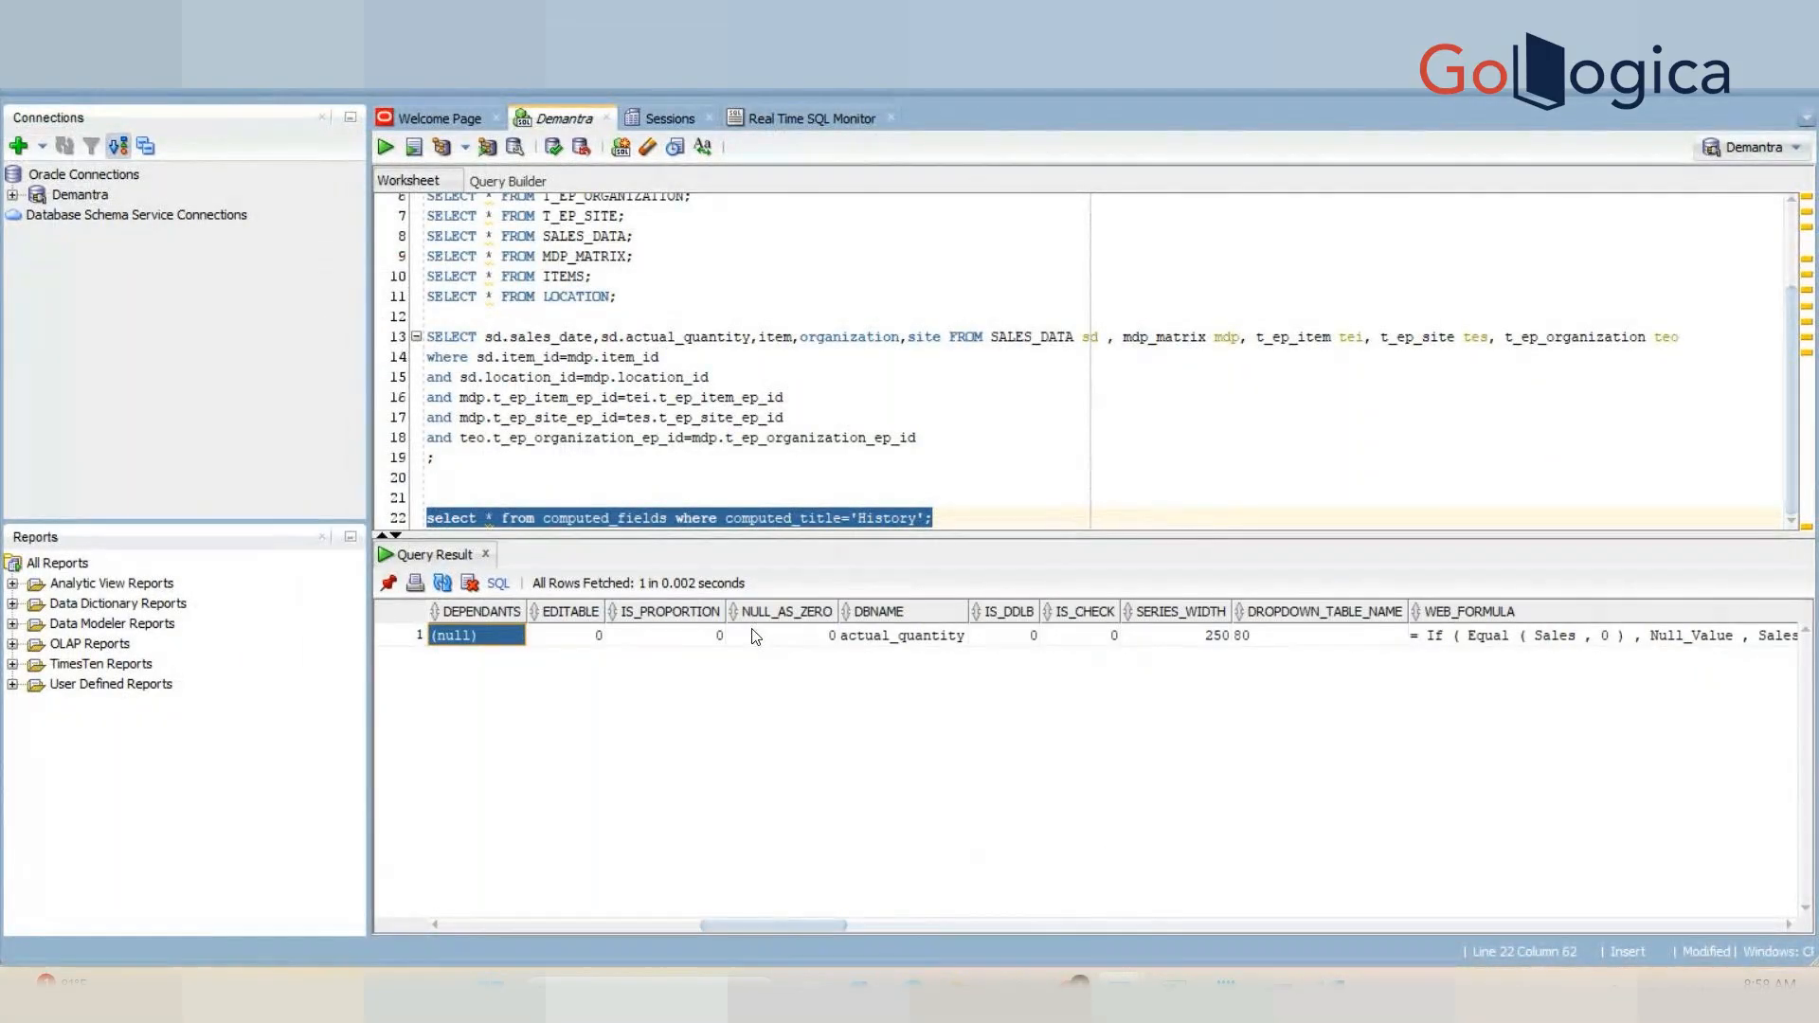
key("Left")
key("Left")
key("Left")
key("Right")
key("Right")
key("Right")
key("Right")
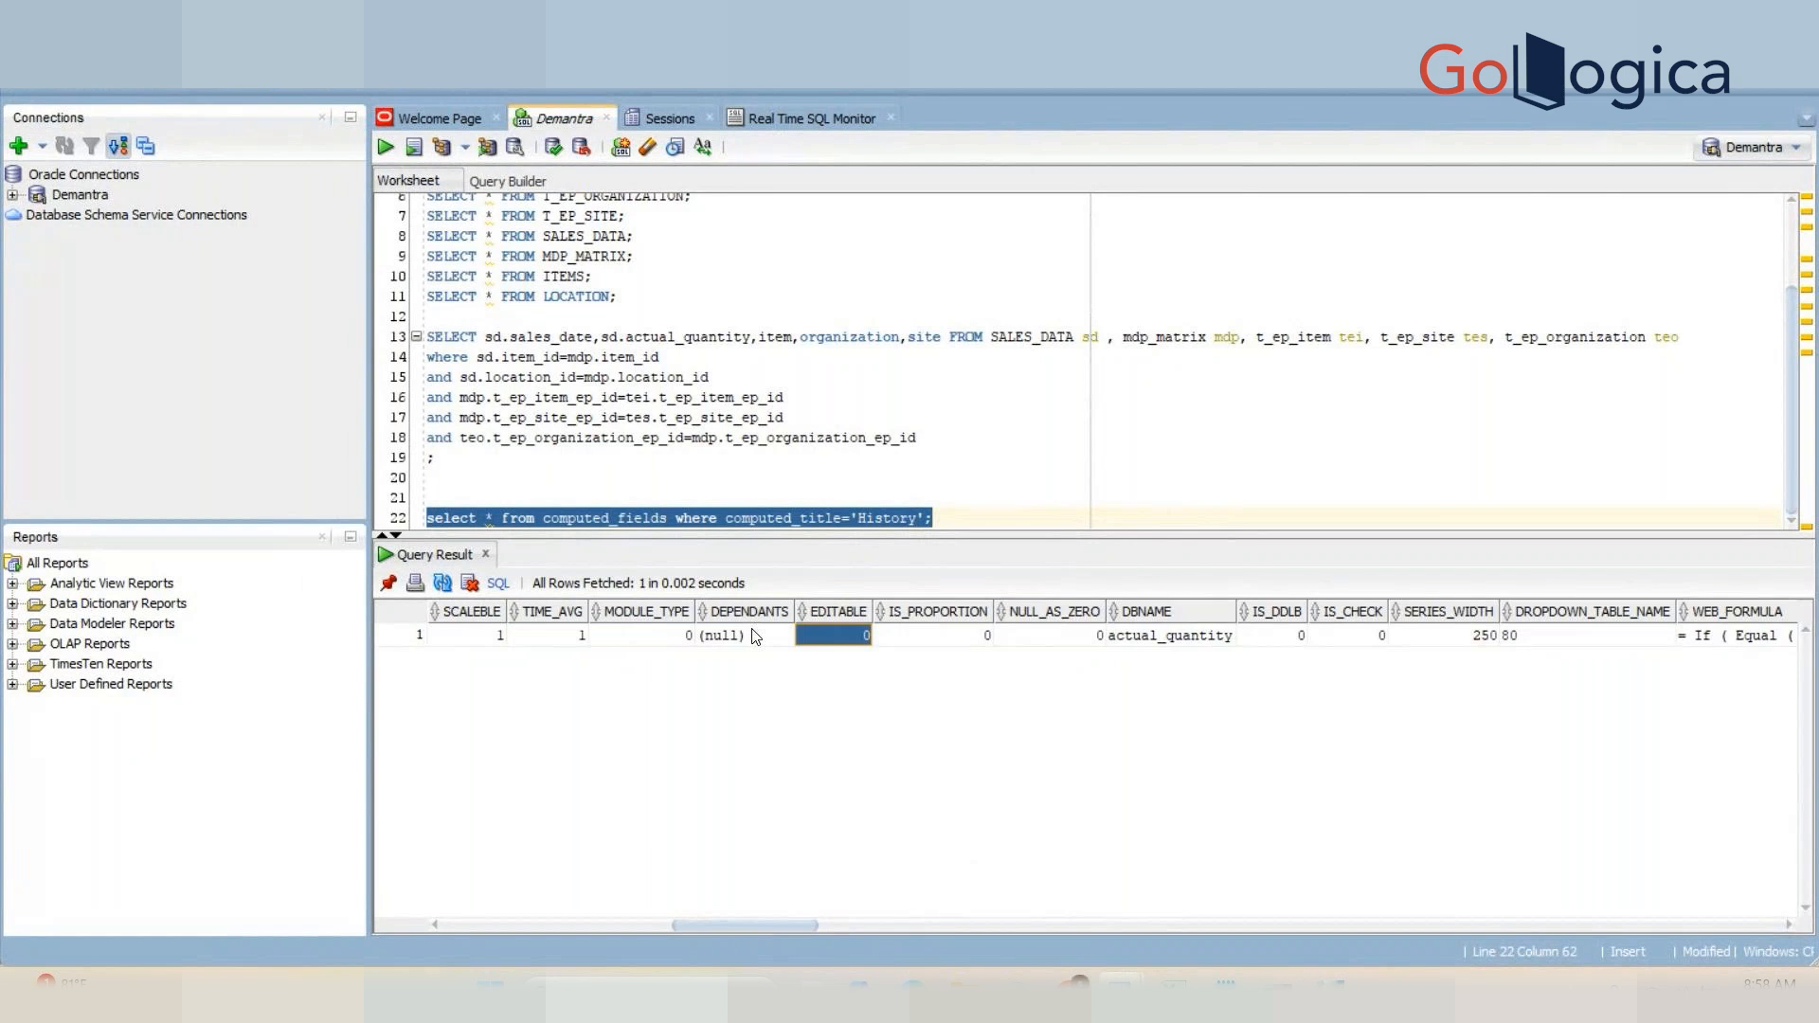
key("Right")
key("Right")
key("Right")
key("Left")
key("Left")
key("Left")
key("Left")
key("Left")
key("Left")
key("Left")
key("Left")
key("Left")
key("Left")
key("Left")
key("Left")
key("Left")
key("Left")
key("Left")
key("Left")
key("Left")
key("Left")
key("Left")
key("Left")
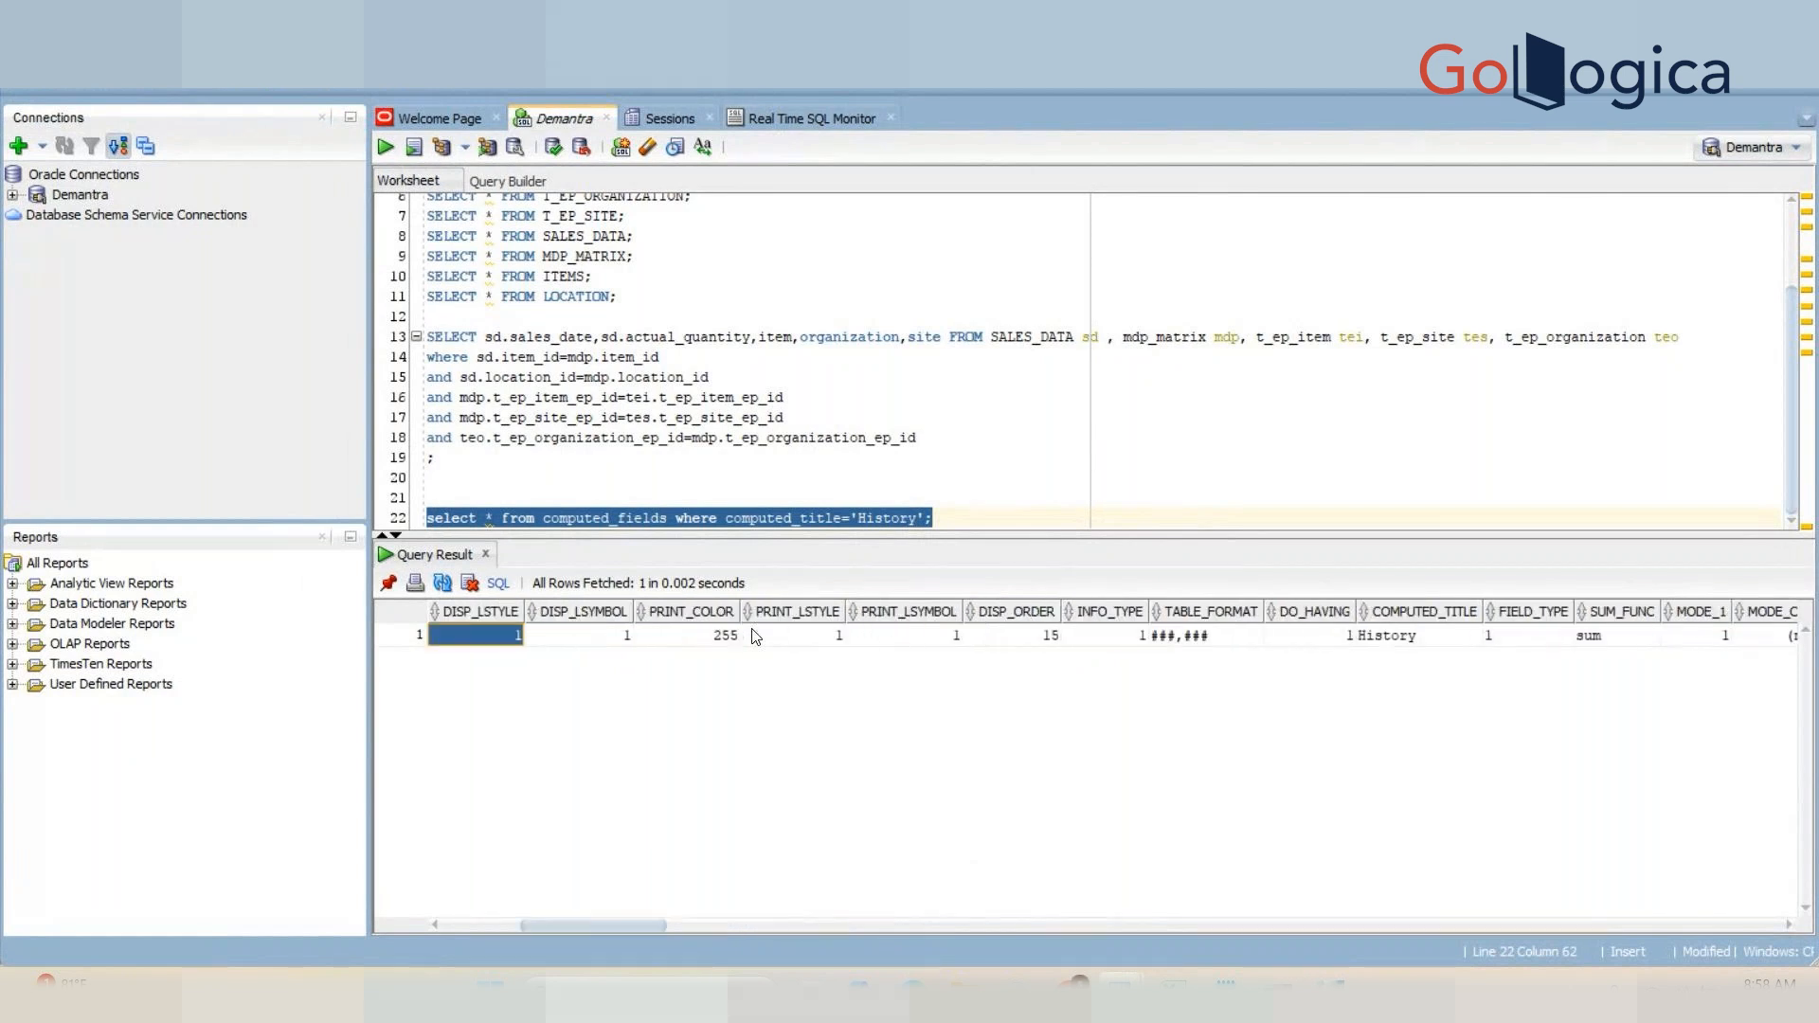
key("Right")
key("Right")
key("Right")
key("Right")
key("Right")
key("Right")
key("Right")
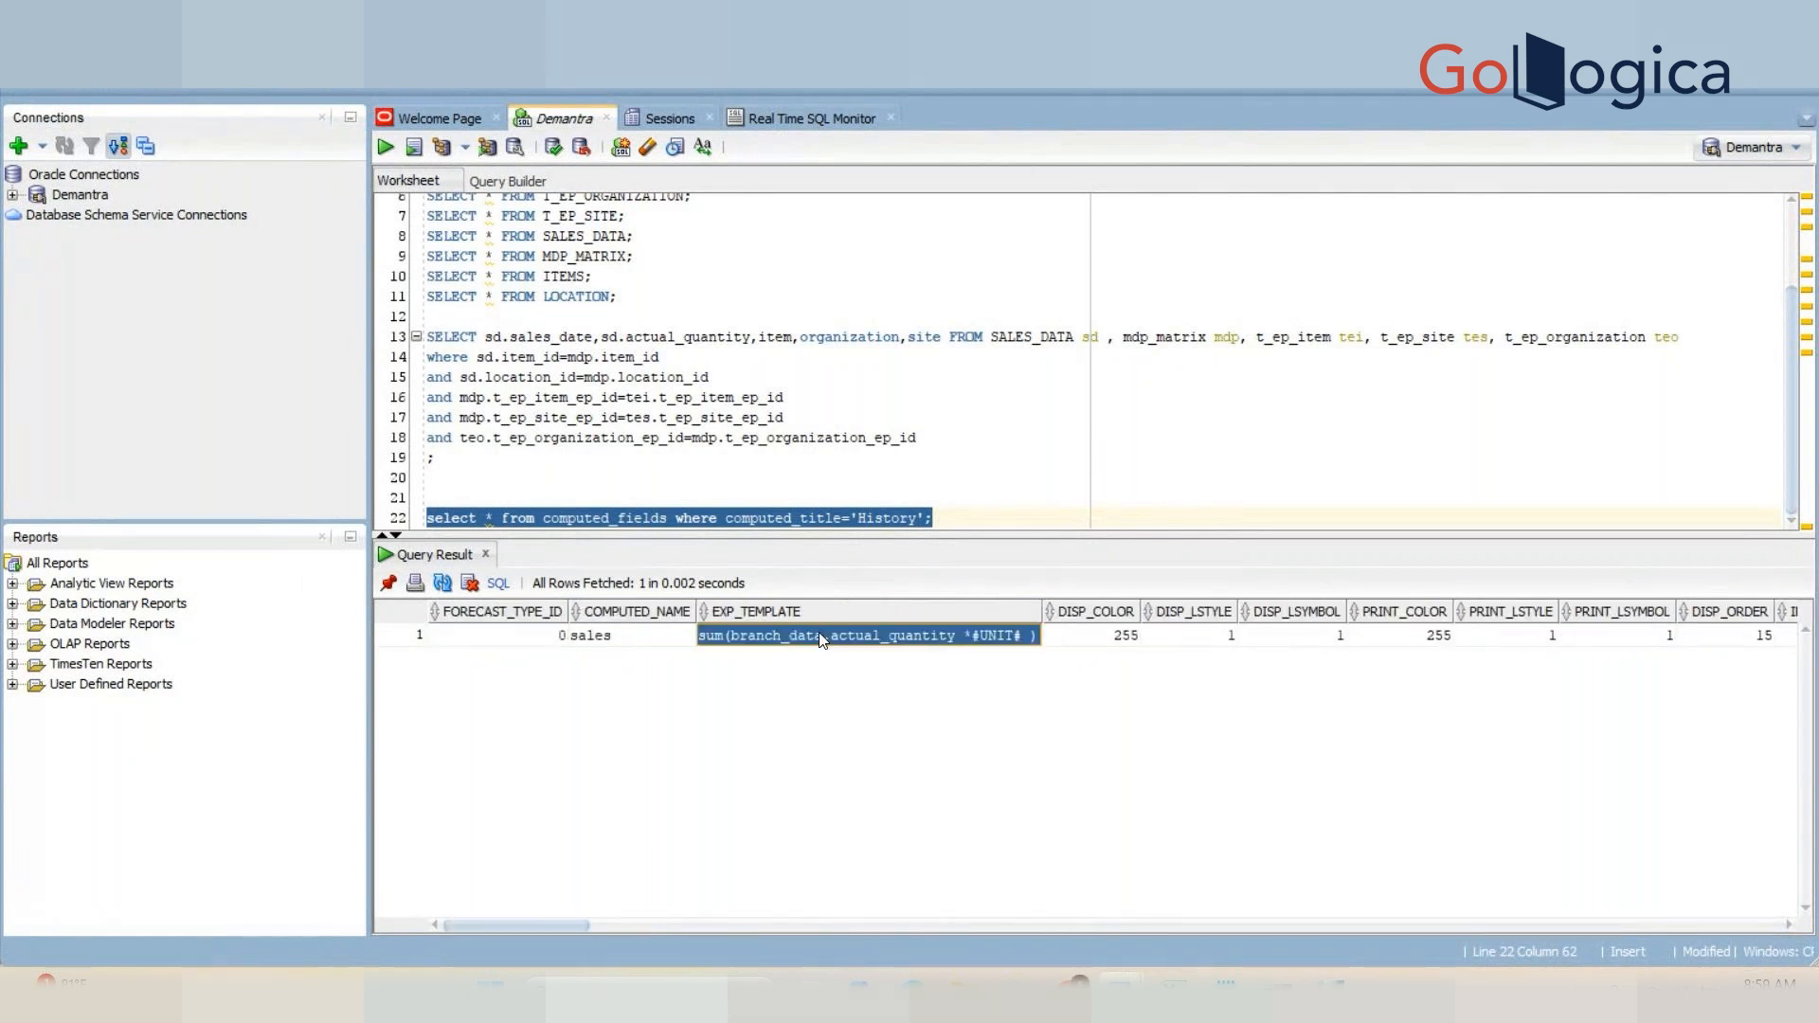
key("Right")
key("Right")
key("Right")
key("Right")
key("Right")
key("Right")
key("Right")
key("Right")
key("Right")
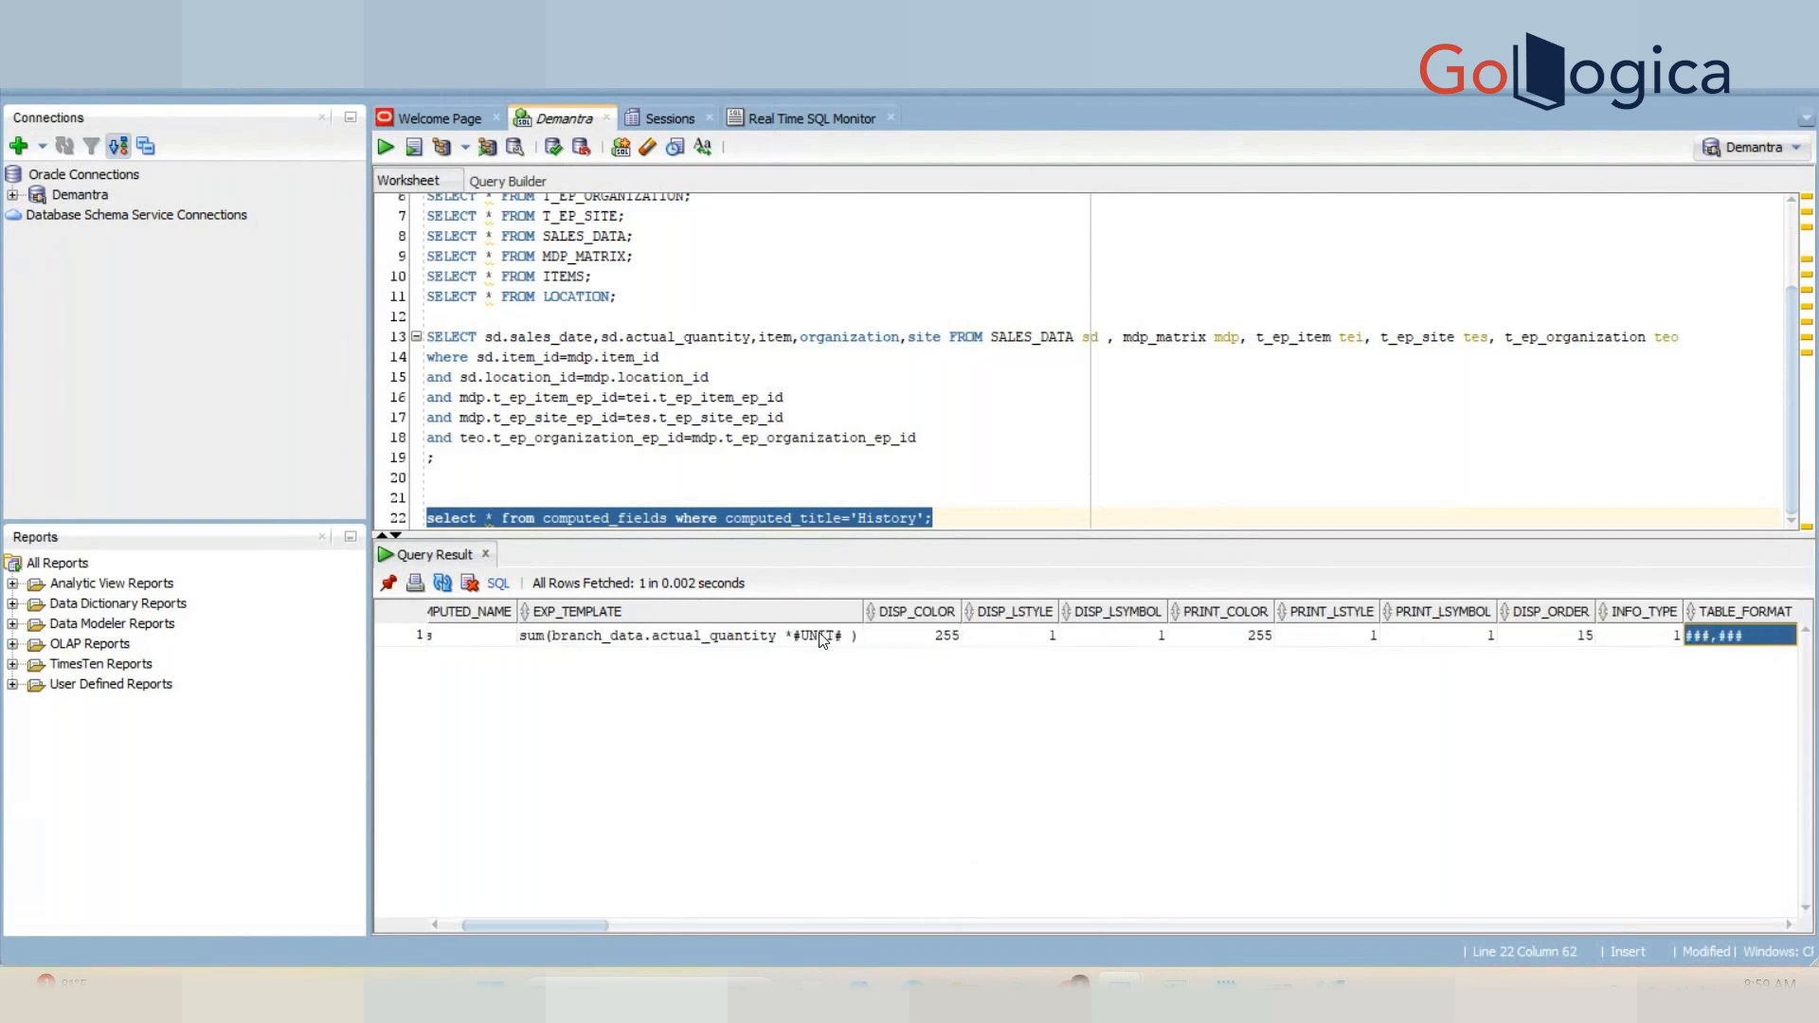
key("Right")
key("Right")
key("Right")
key("Right")
key("Right")
key("Right")
key("Right")
key("Right")
key("Right")
key("Right")
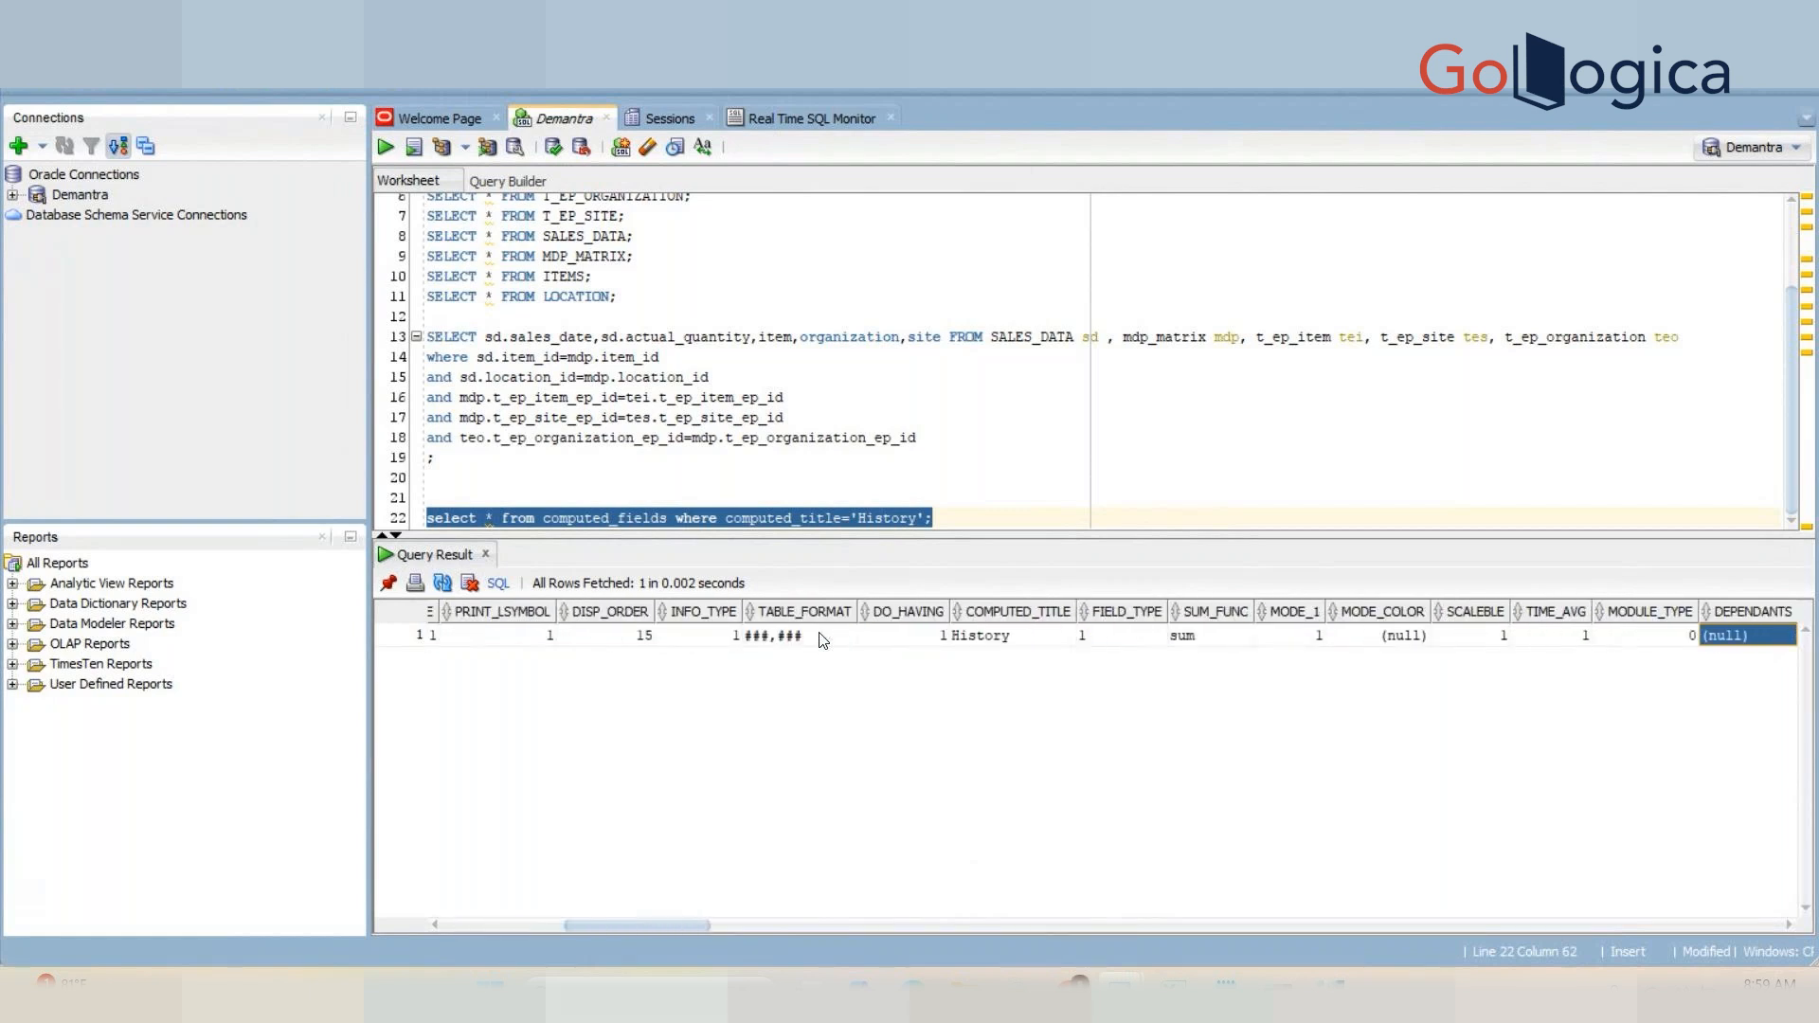
key("Right")
key("Right")
key("Right")
key("Right")
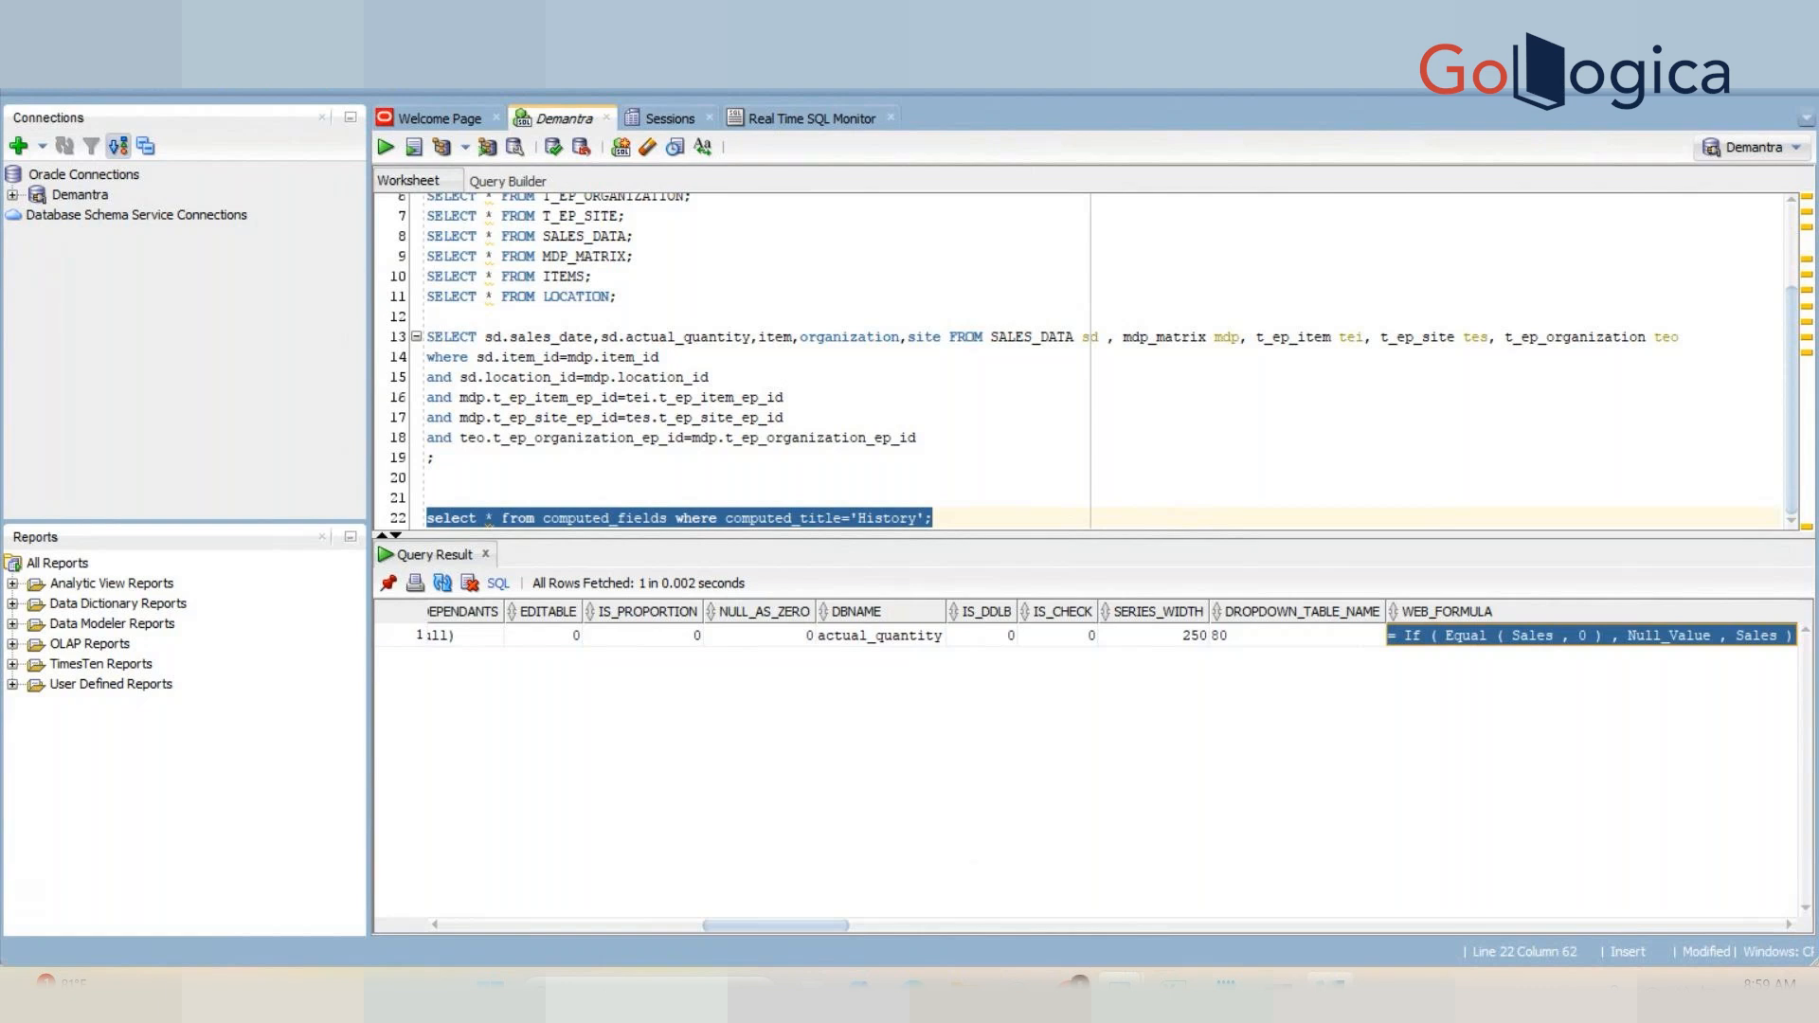
Step: Check the series editor again, then step through the row's DBNAME and neighbouring columns
mouse_move(1336, 985)
left_click(1309, 935)
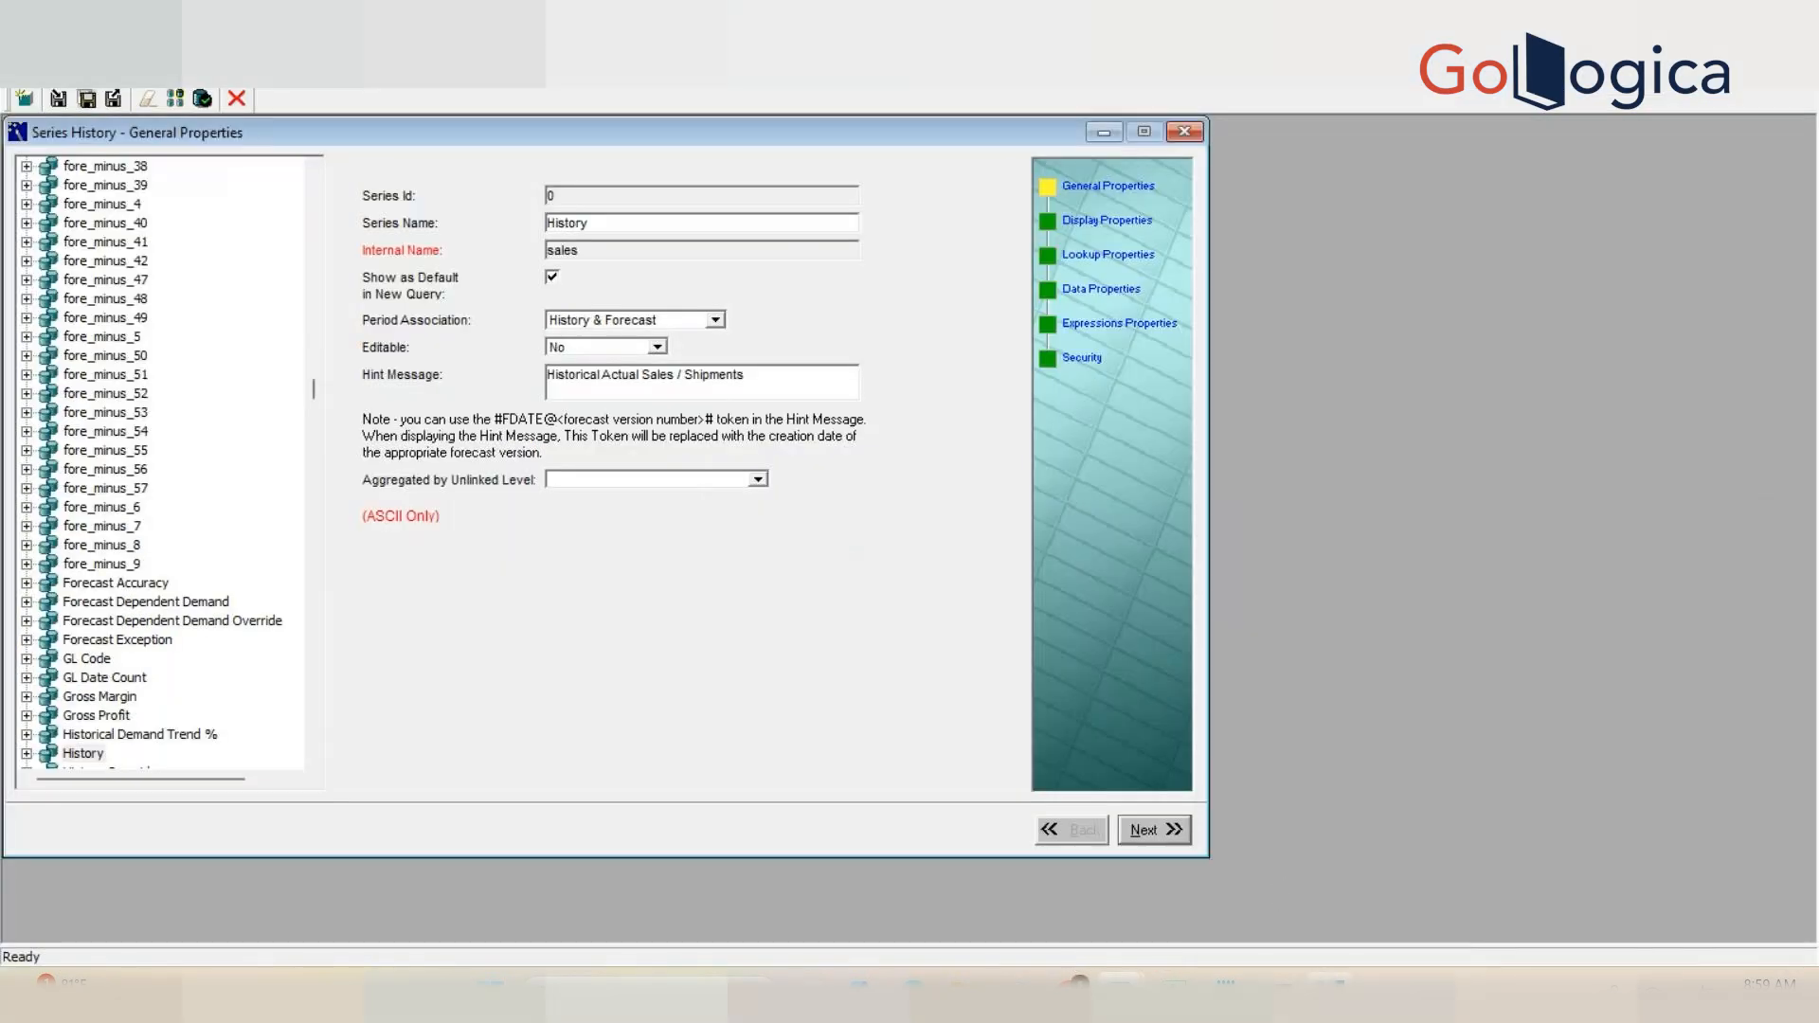
mouse_move(1118, 986)
left_click(1237, 822)
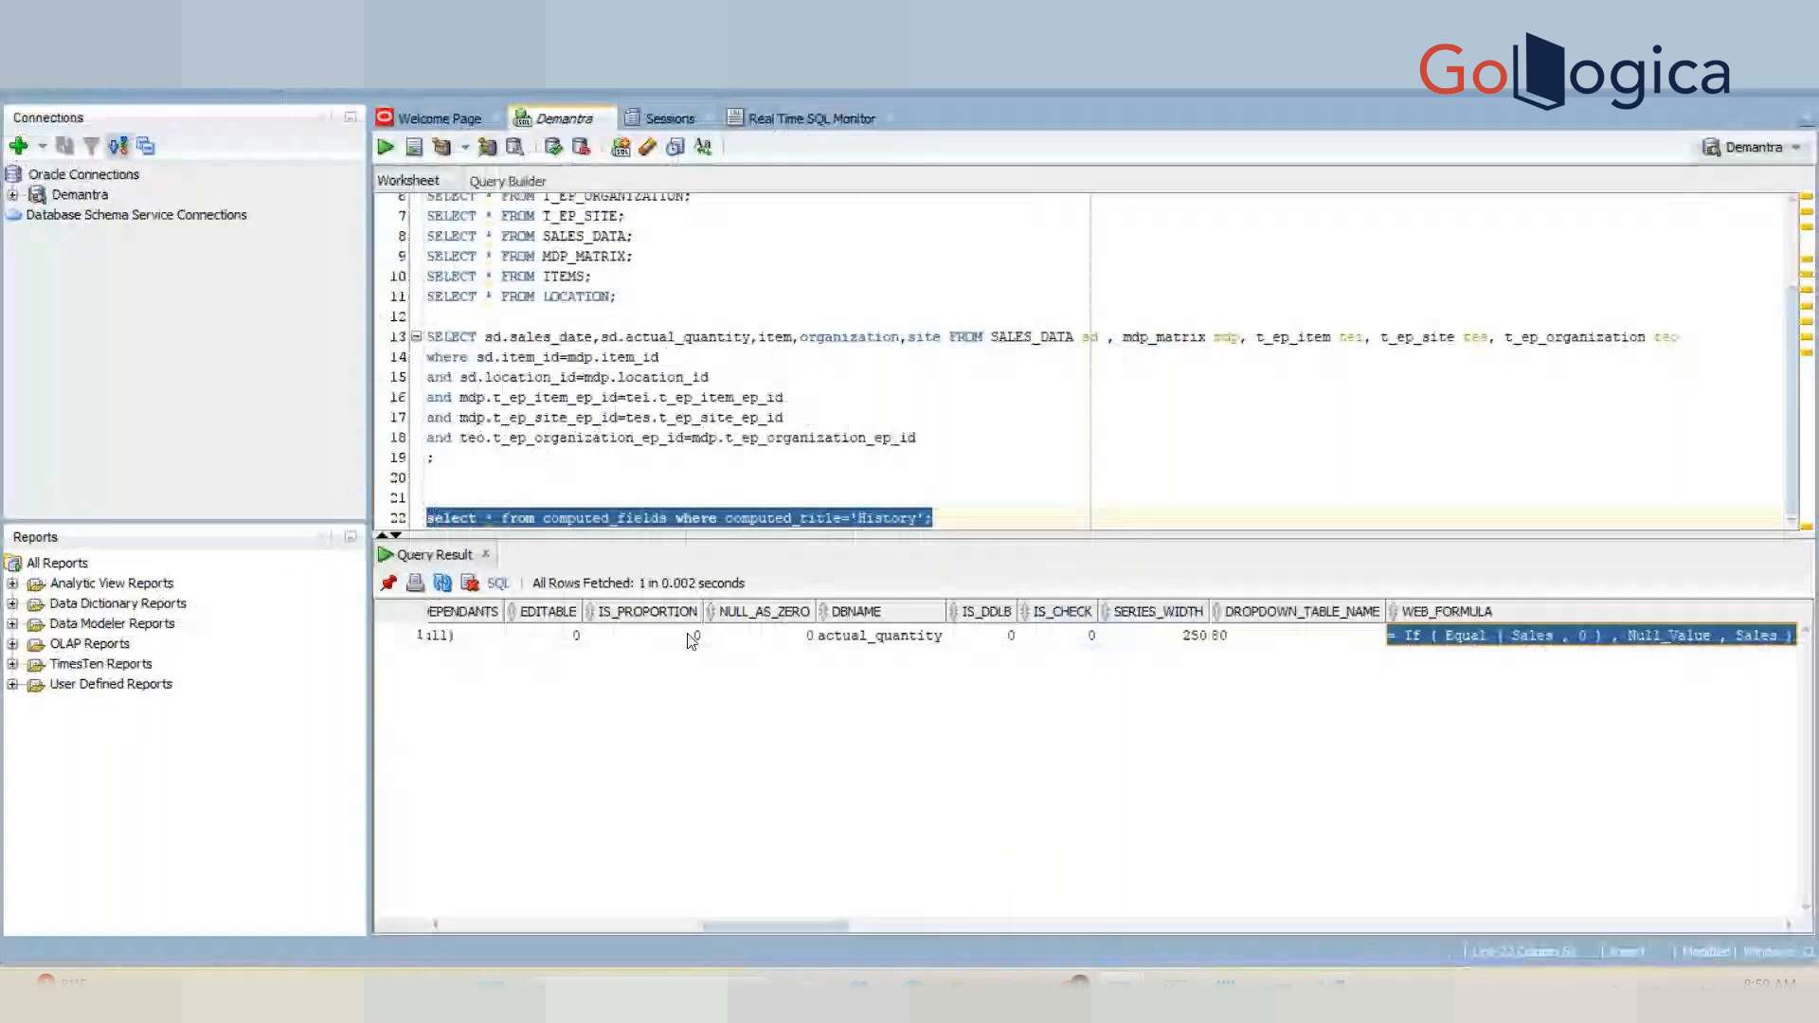
left_click(692, 637)
key("Right")
key("Right")
key("Right")
key("Right")
key("Right")
key("Right")
key("Right")
key("Right")
key("Right")
key("Right")
key("Right")
key("Right")
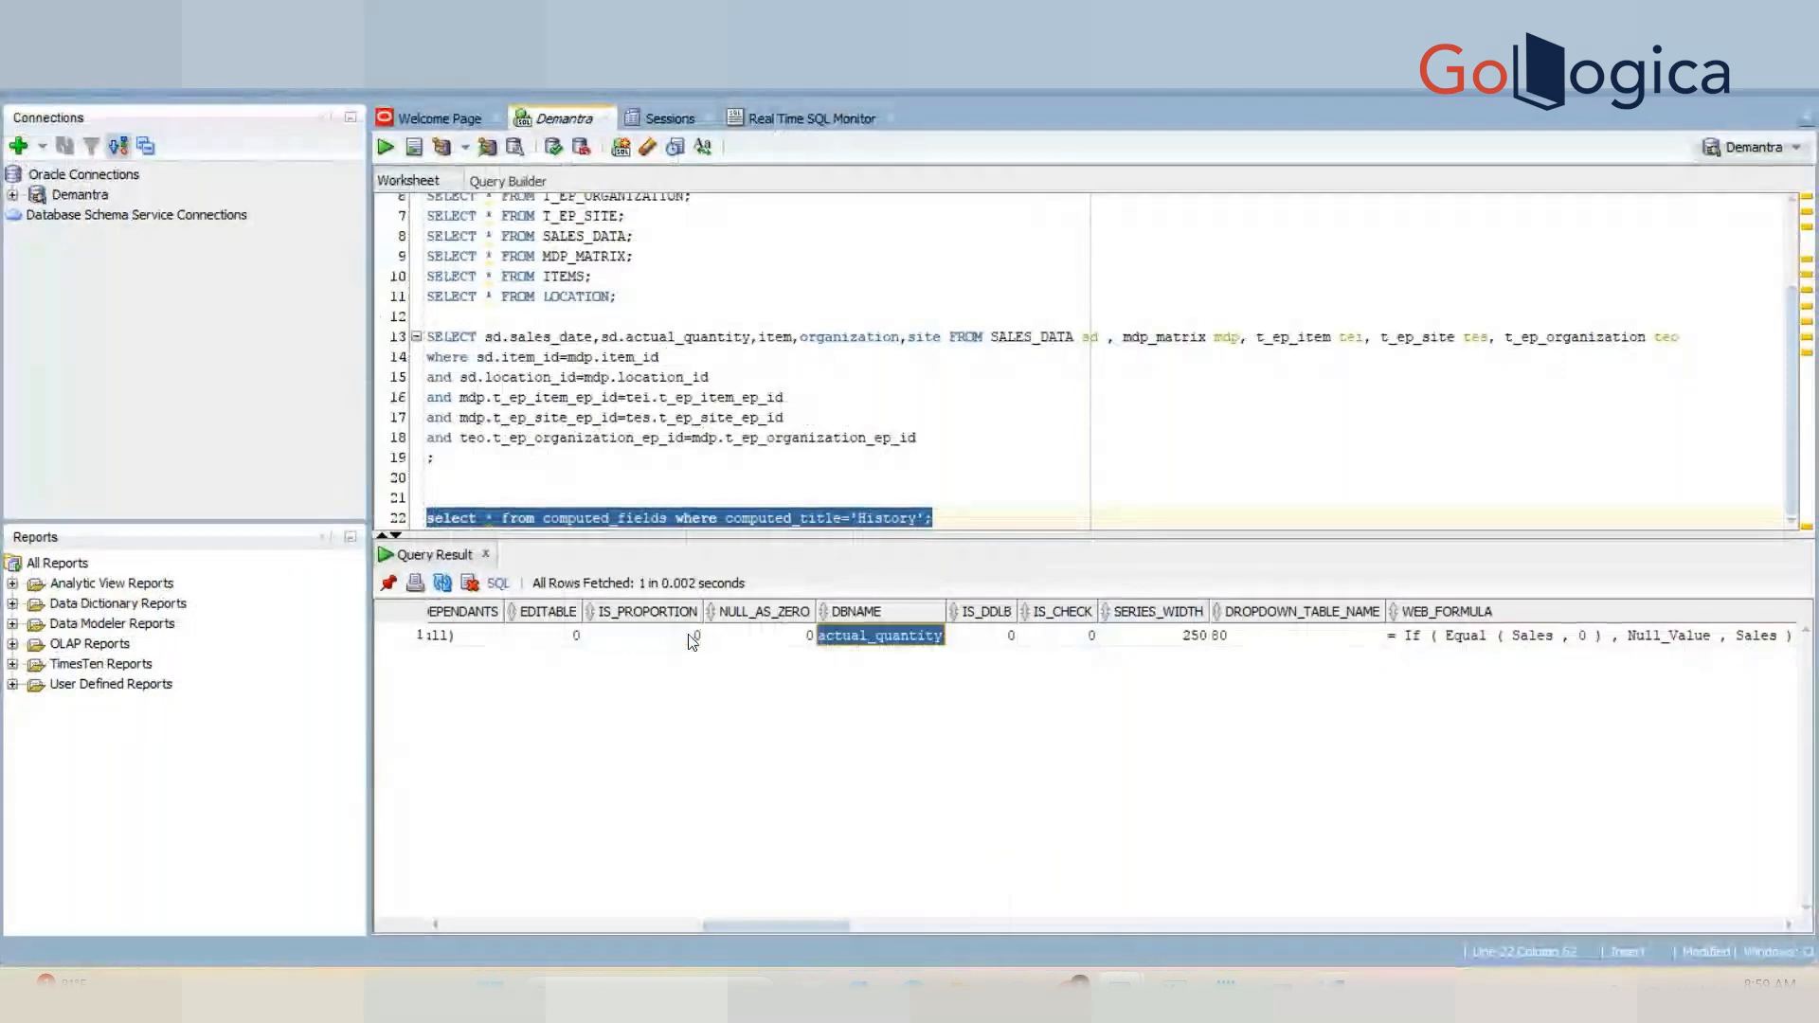
key("Right")
key("Right")
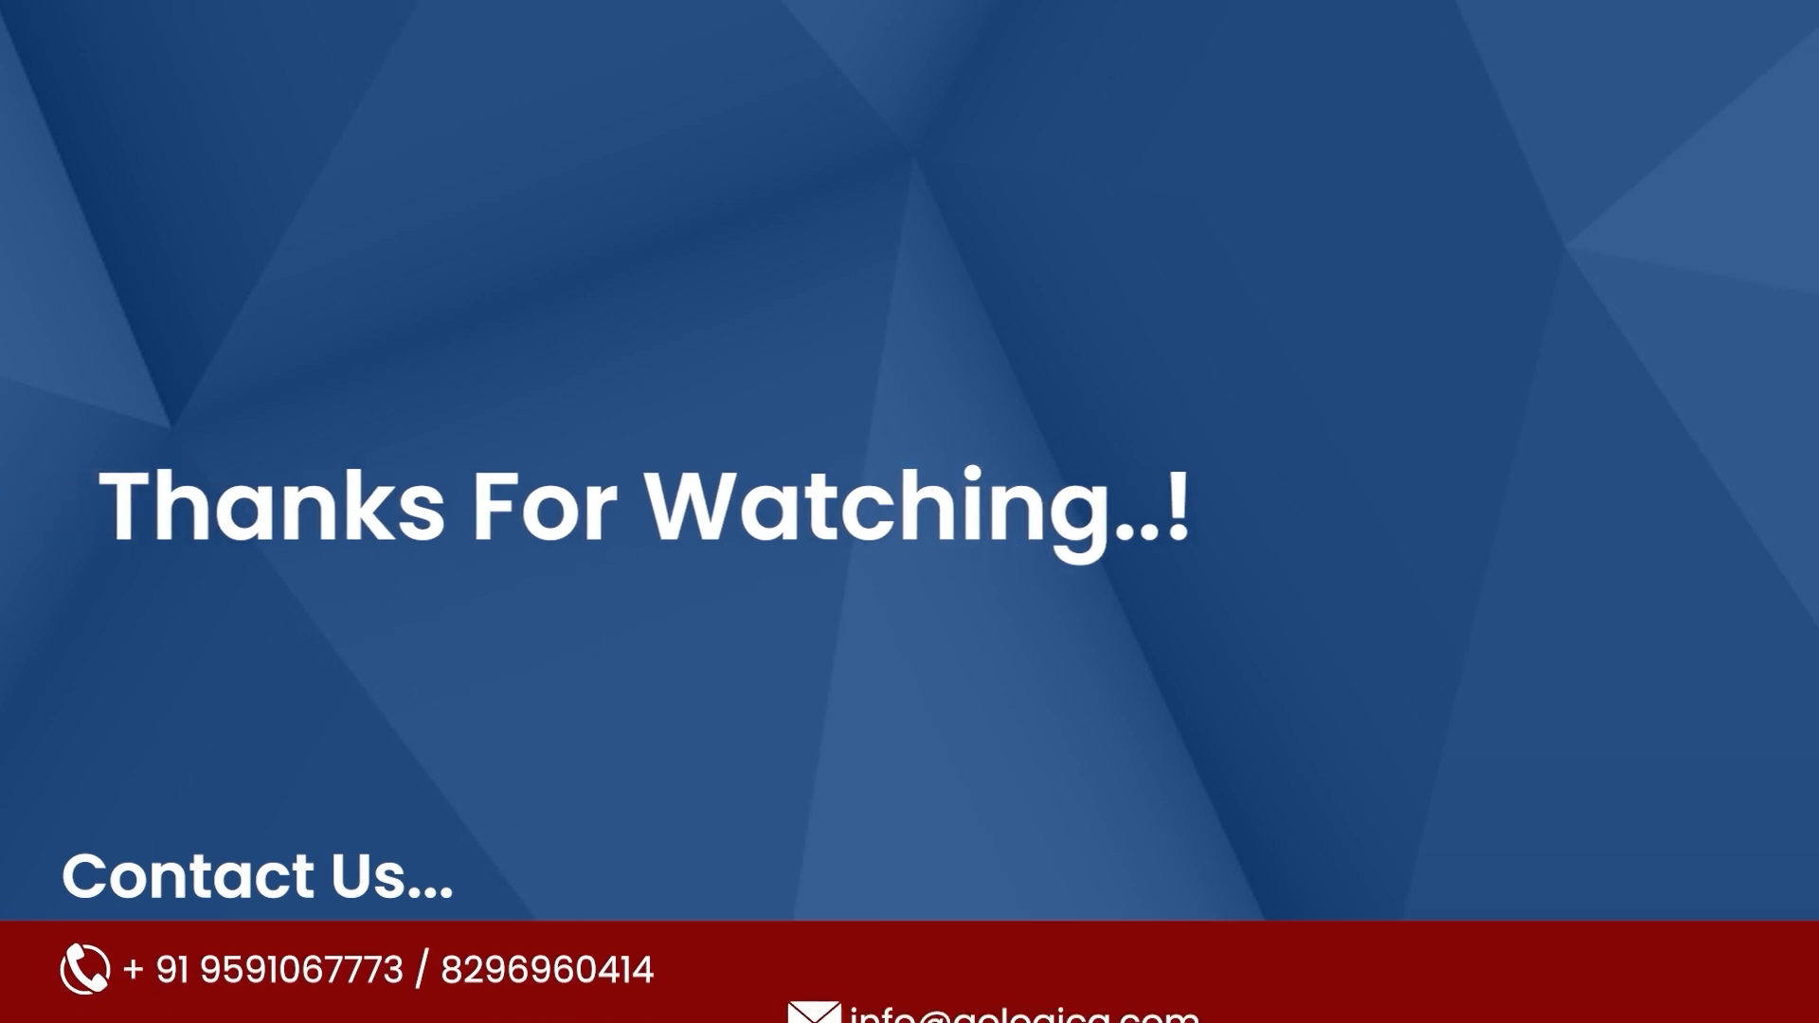